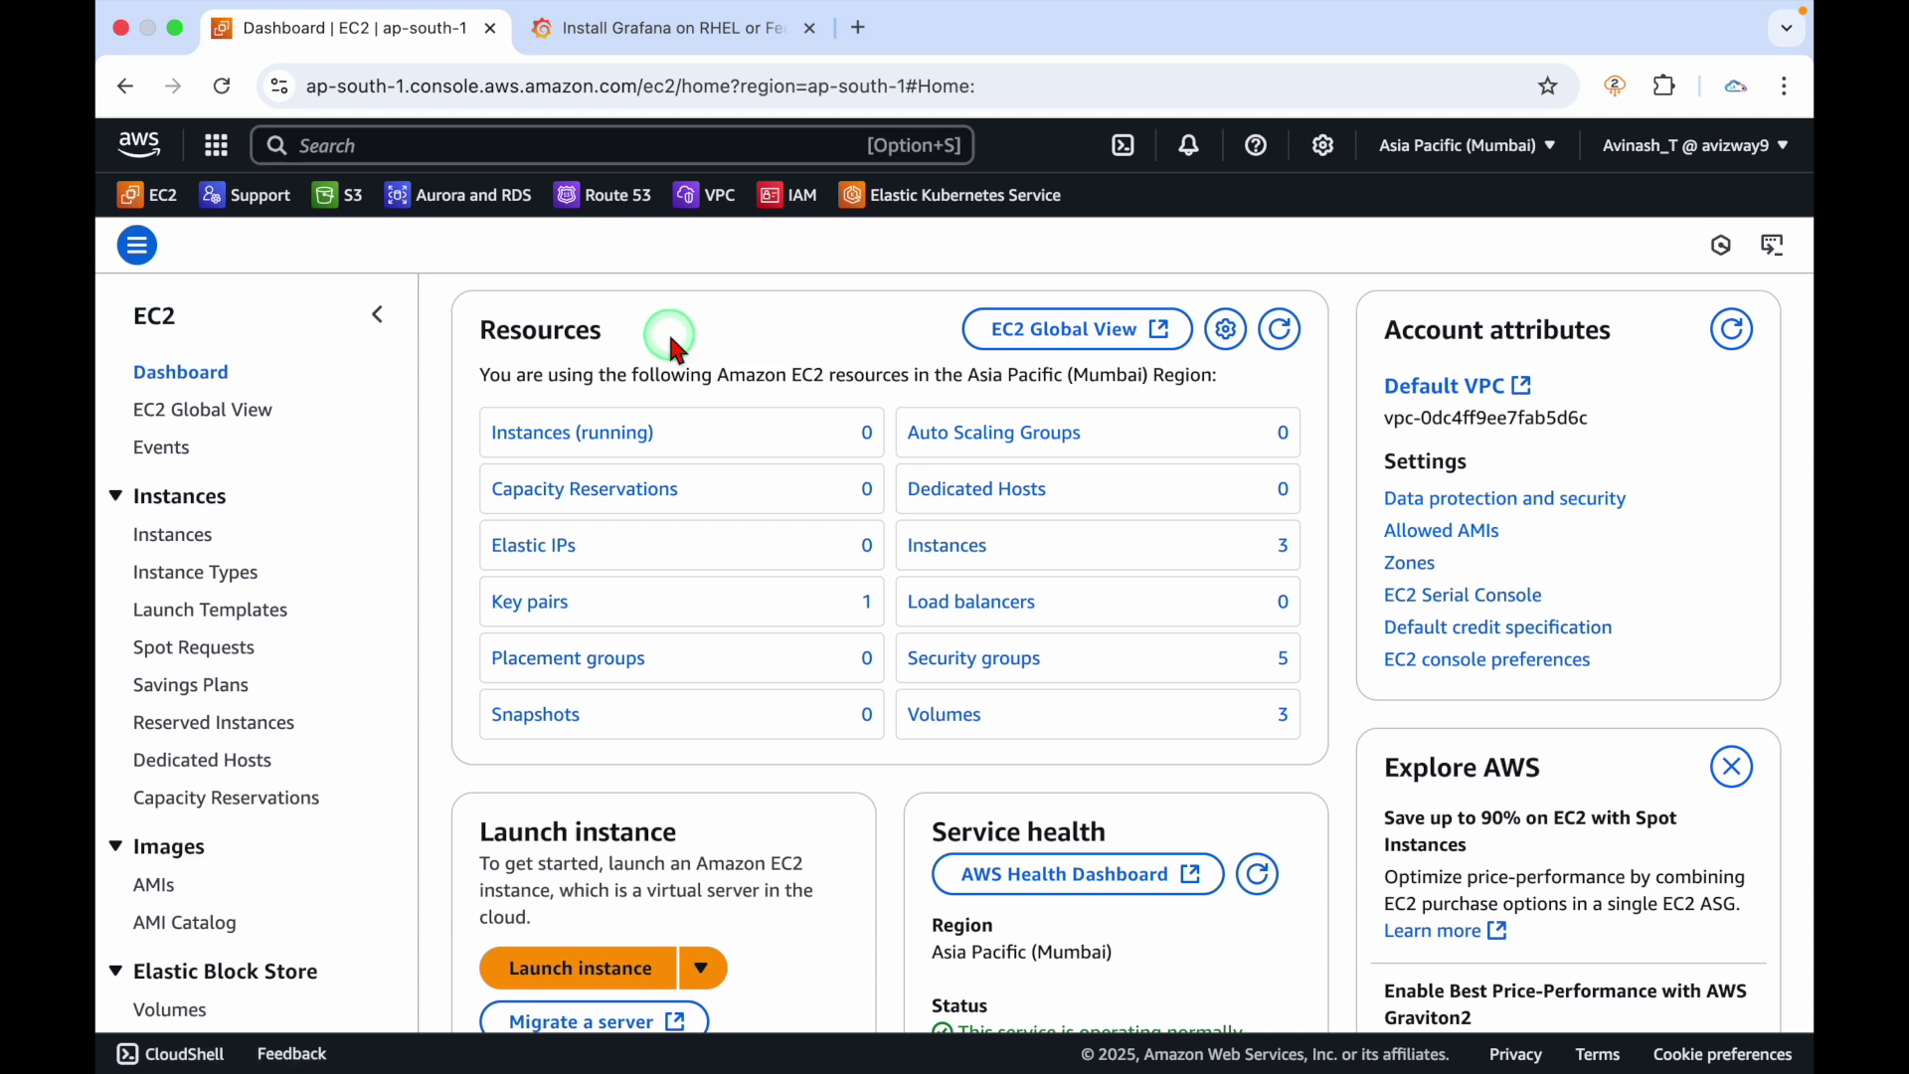
Open IAM in a new tab and list running EC2 instances, which shows none
{"action": "left_click", "coordinate": [790, 195], "text": "super"}
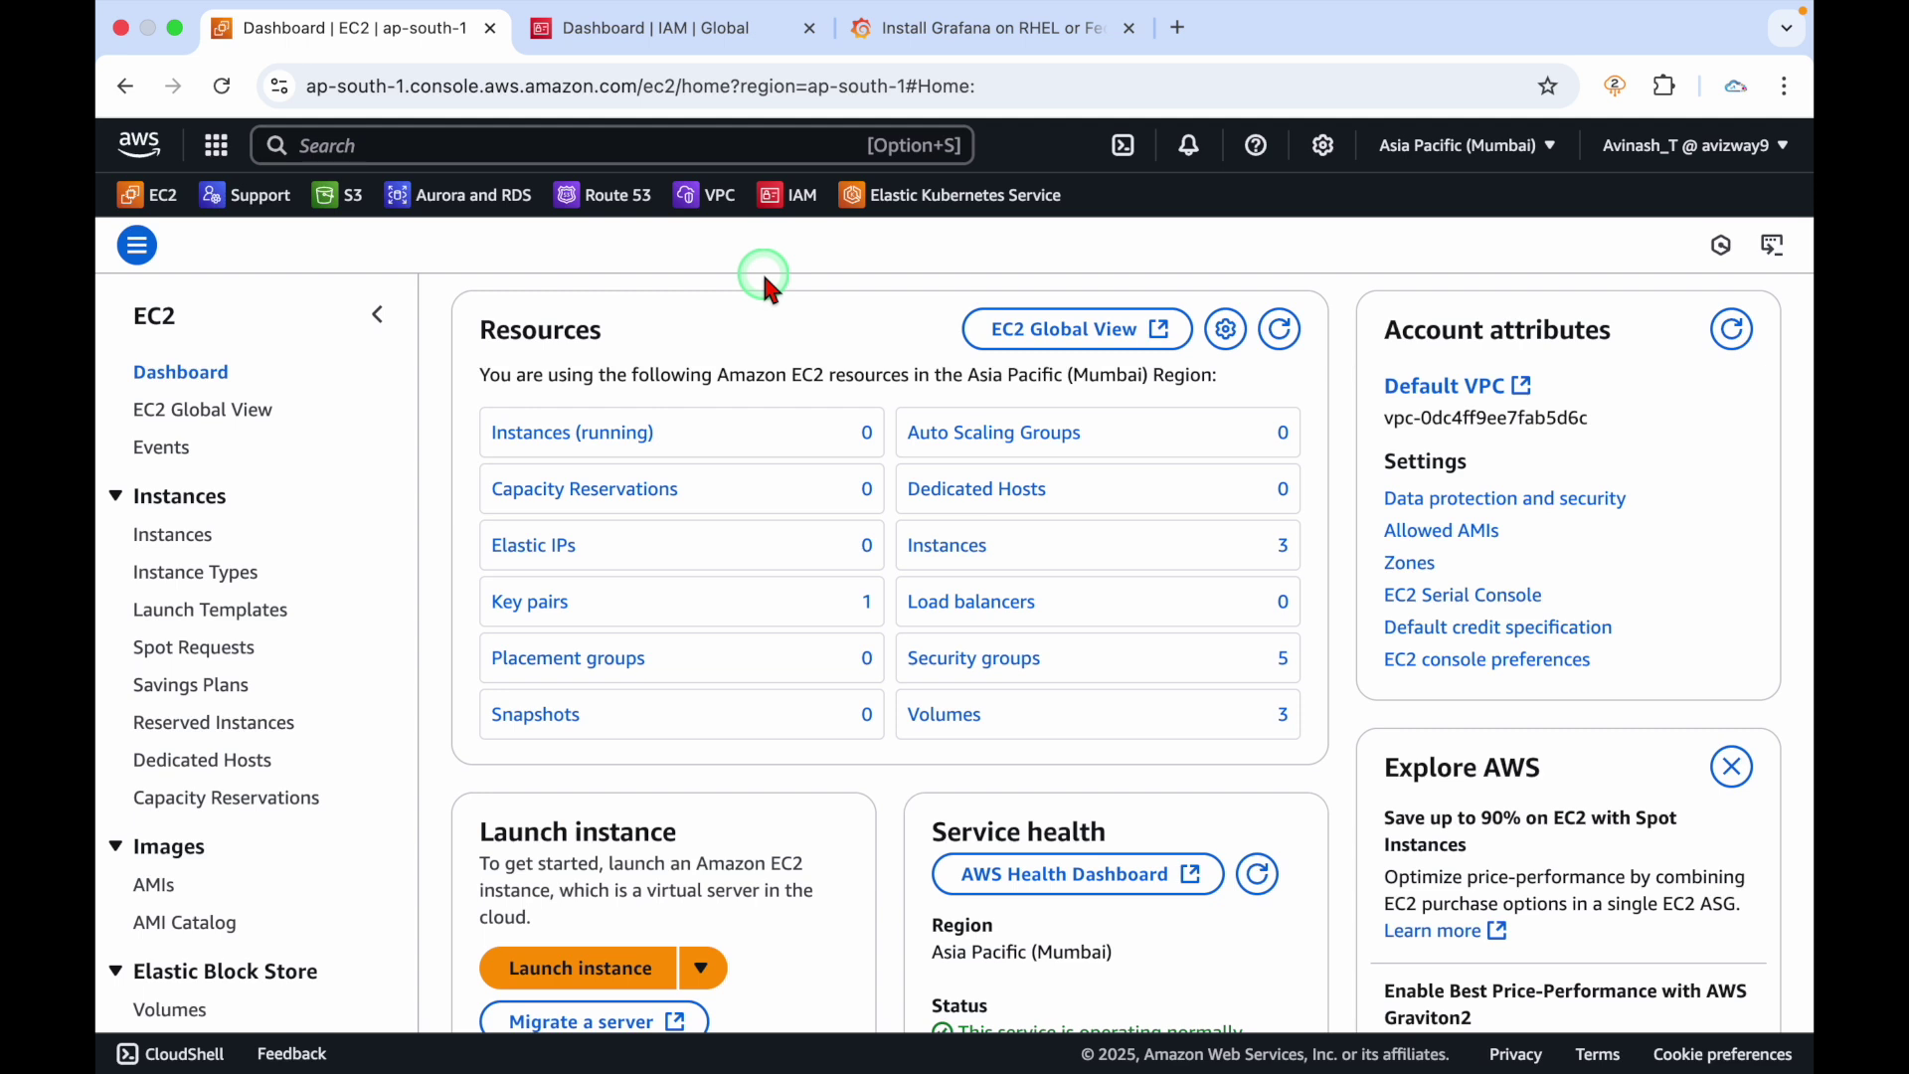
{"action": "left_click", "coordinate": [607, 433]}
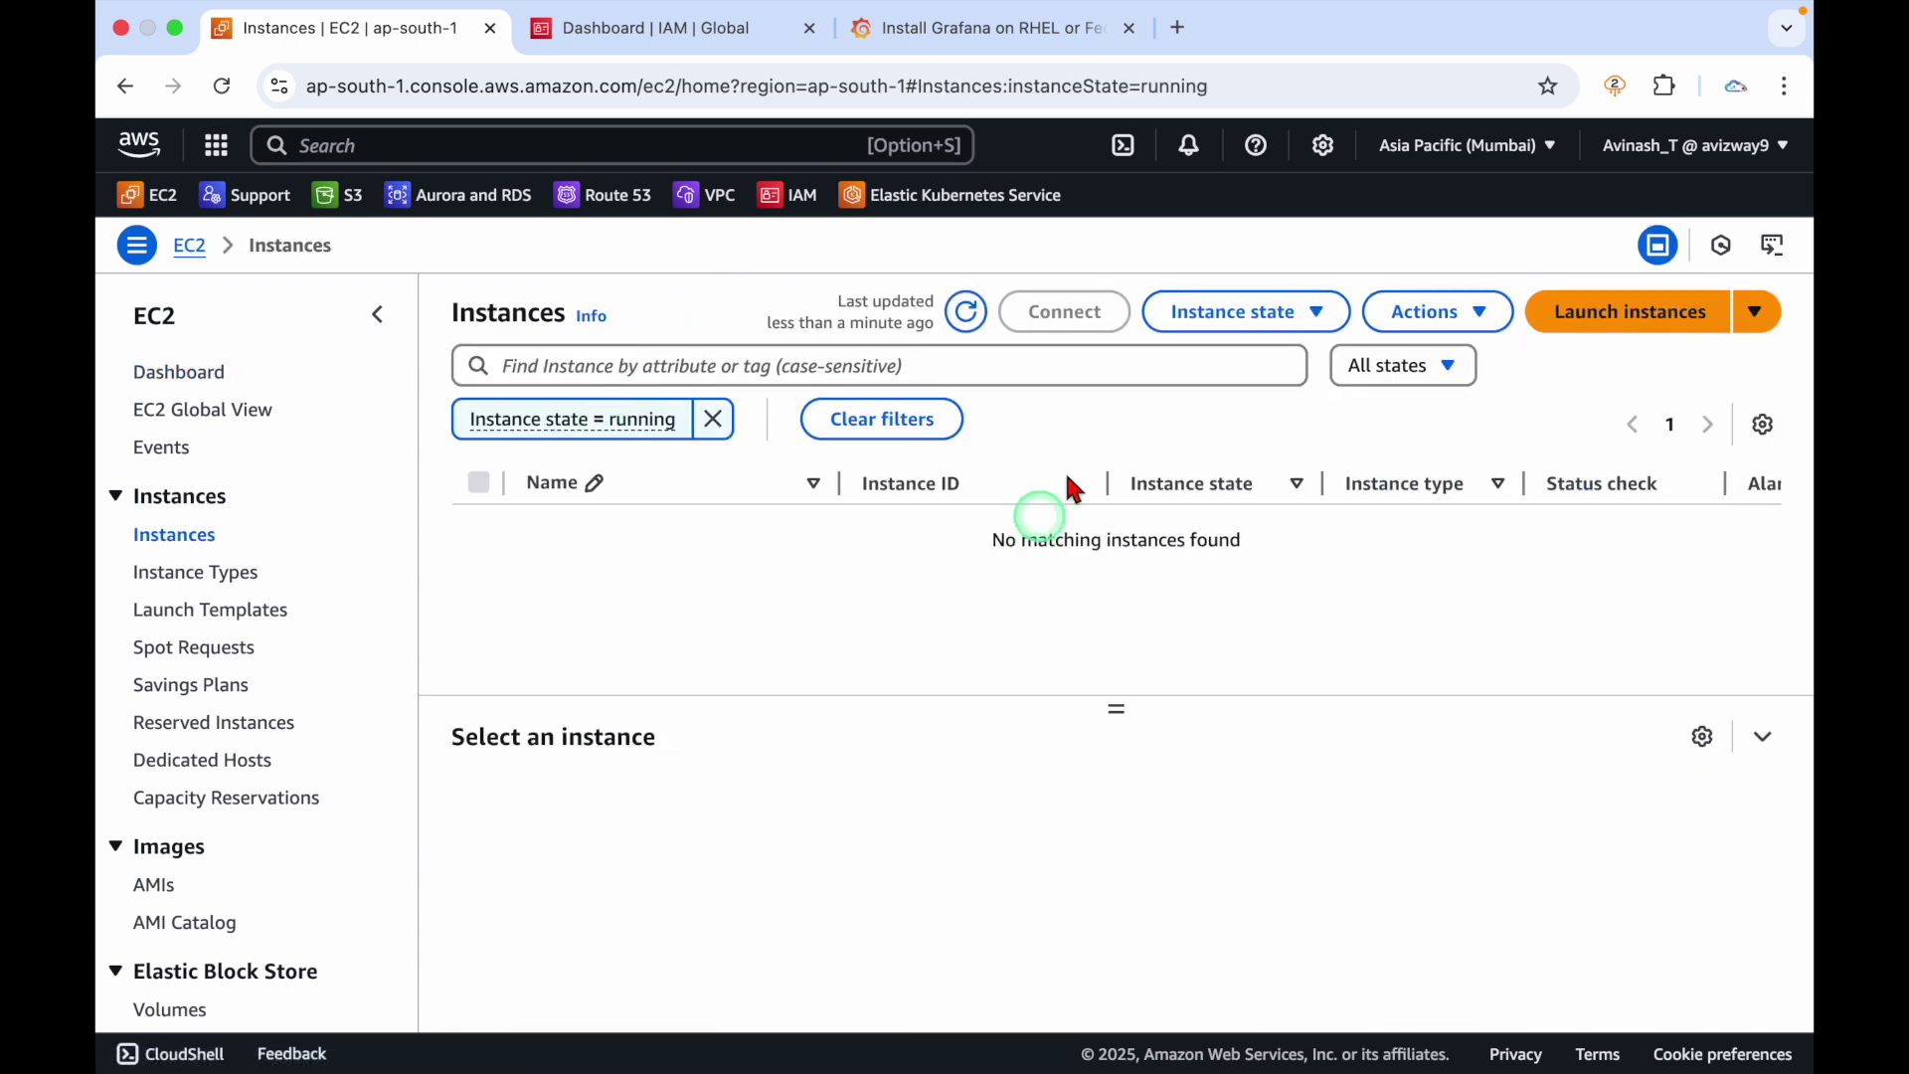
Start a new EC2 instance launch named Grafana-Server
{"action": "left_click", "coordinate": [1601, 311]}
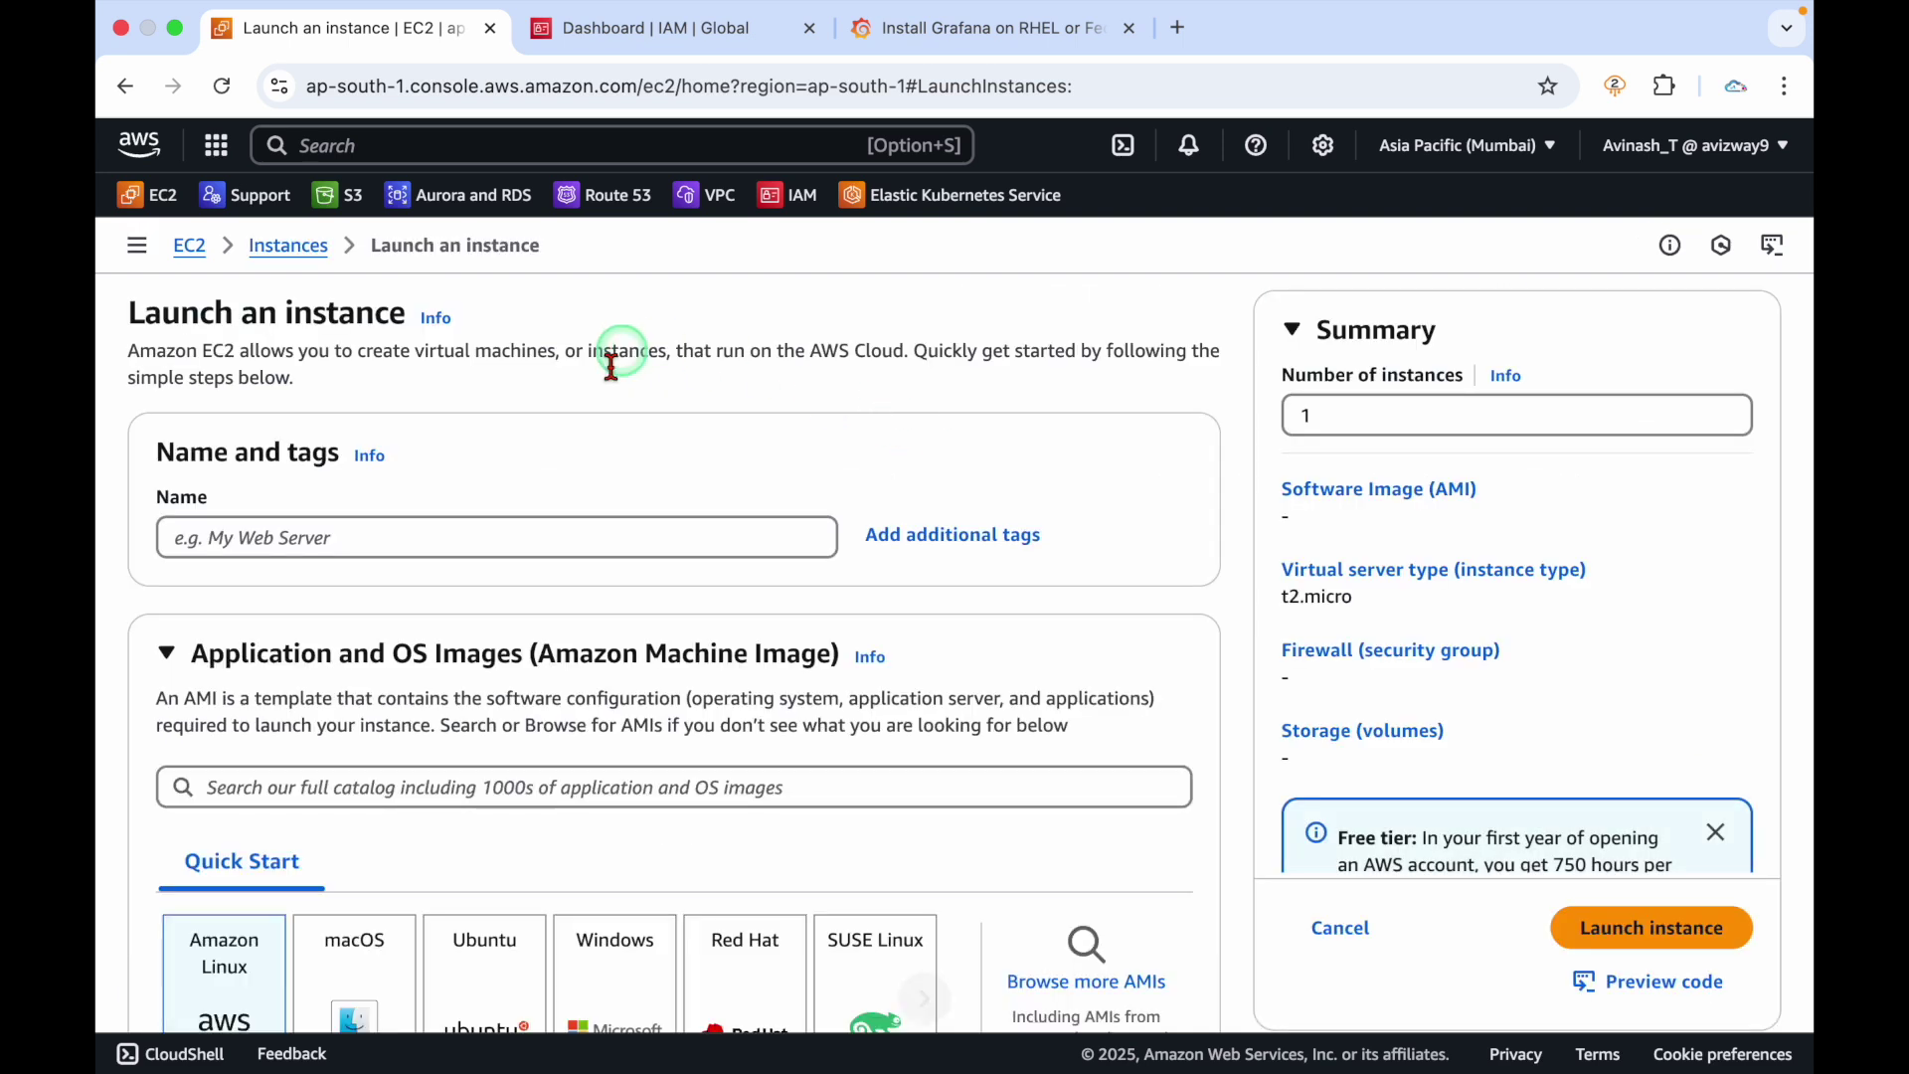
{"action": "left_click", "coordinate": [515, 545]}
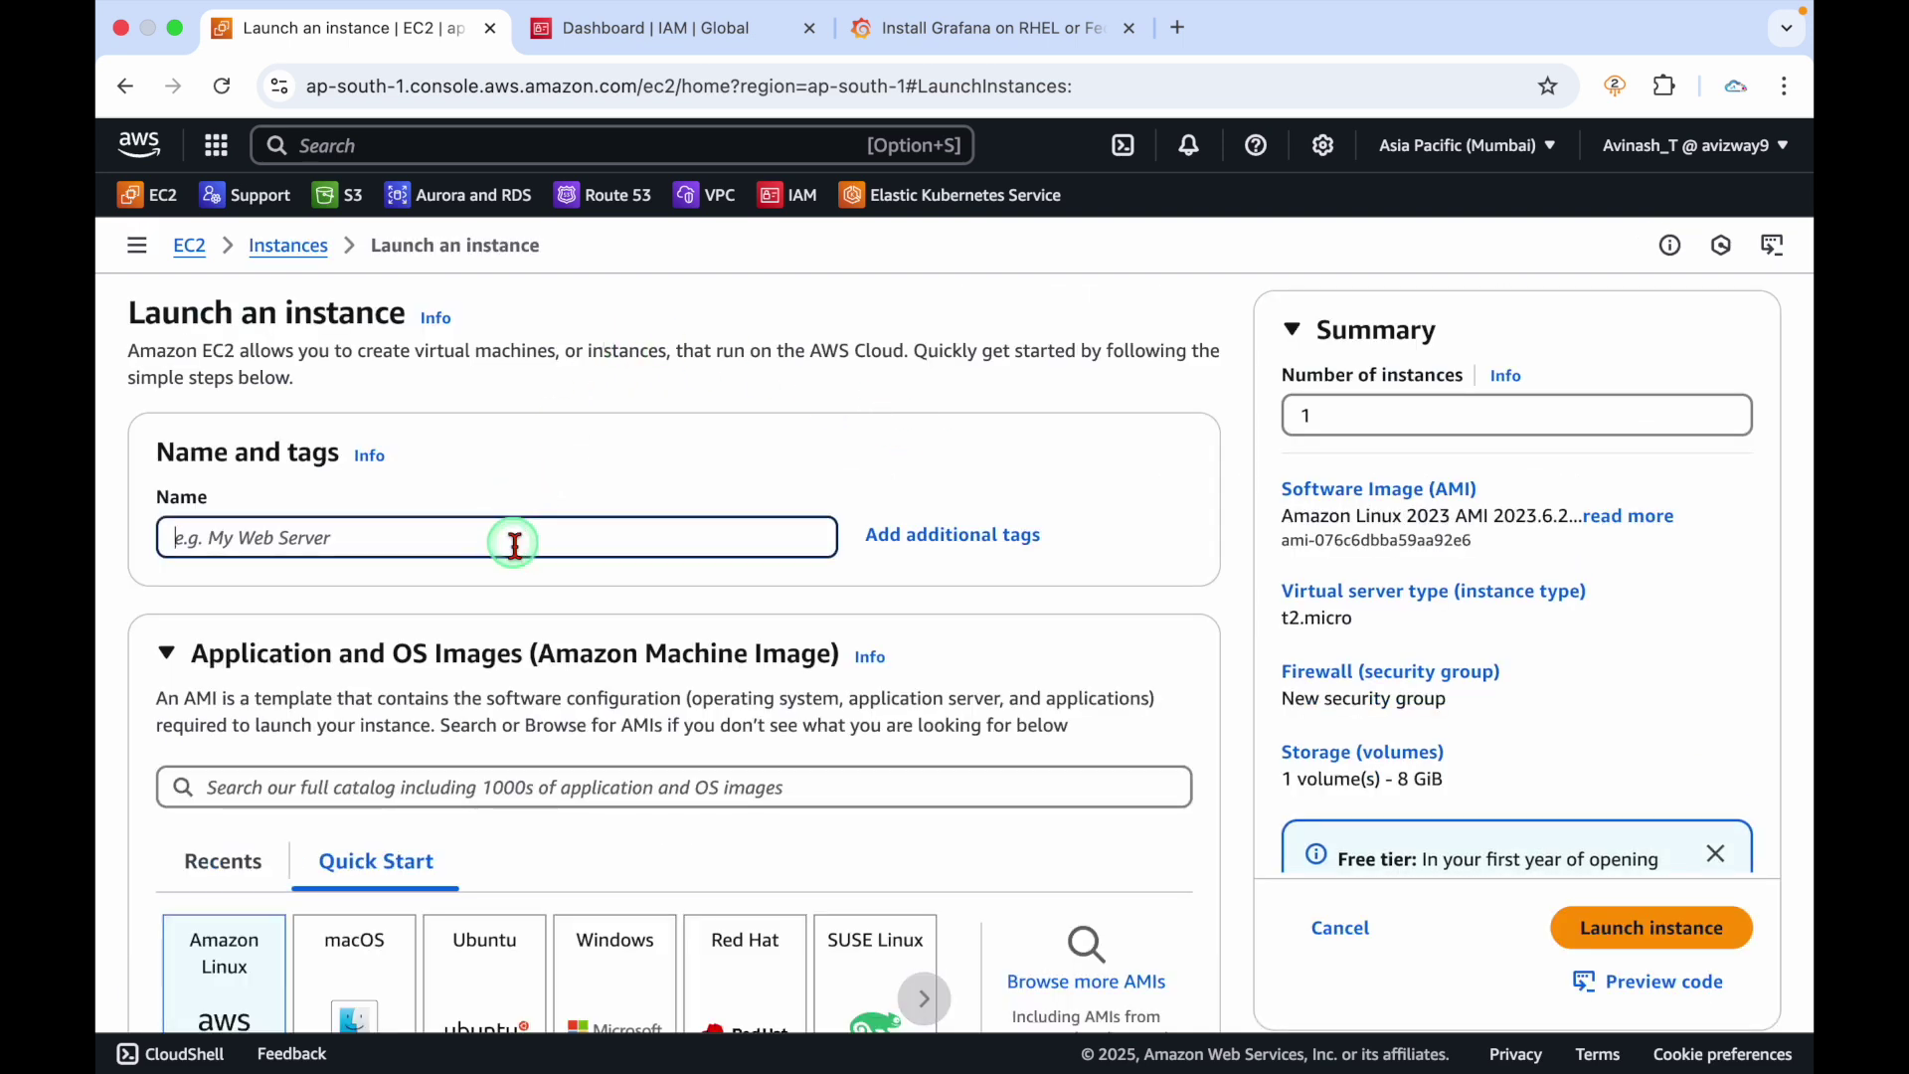
{"action": "type", "text": "Grafana-Server"}
{"action": "scroll", "coordinate": [513, 543], "scroll_direction": "down", "scroll_amount": 10}
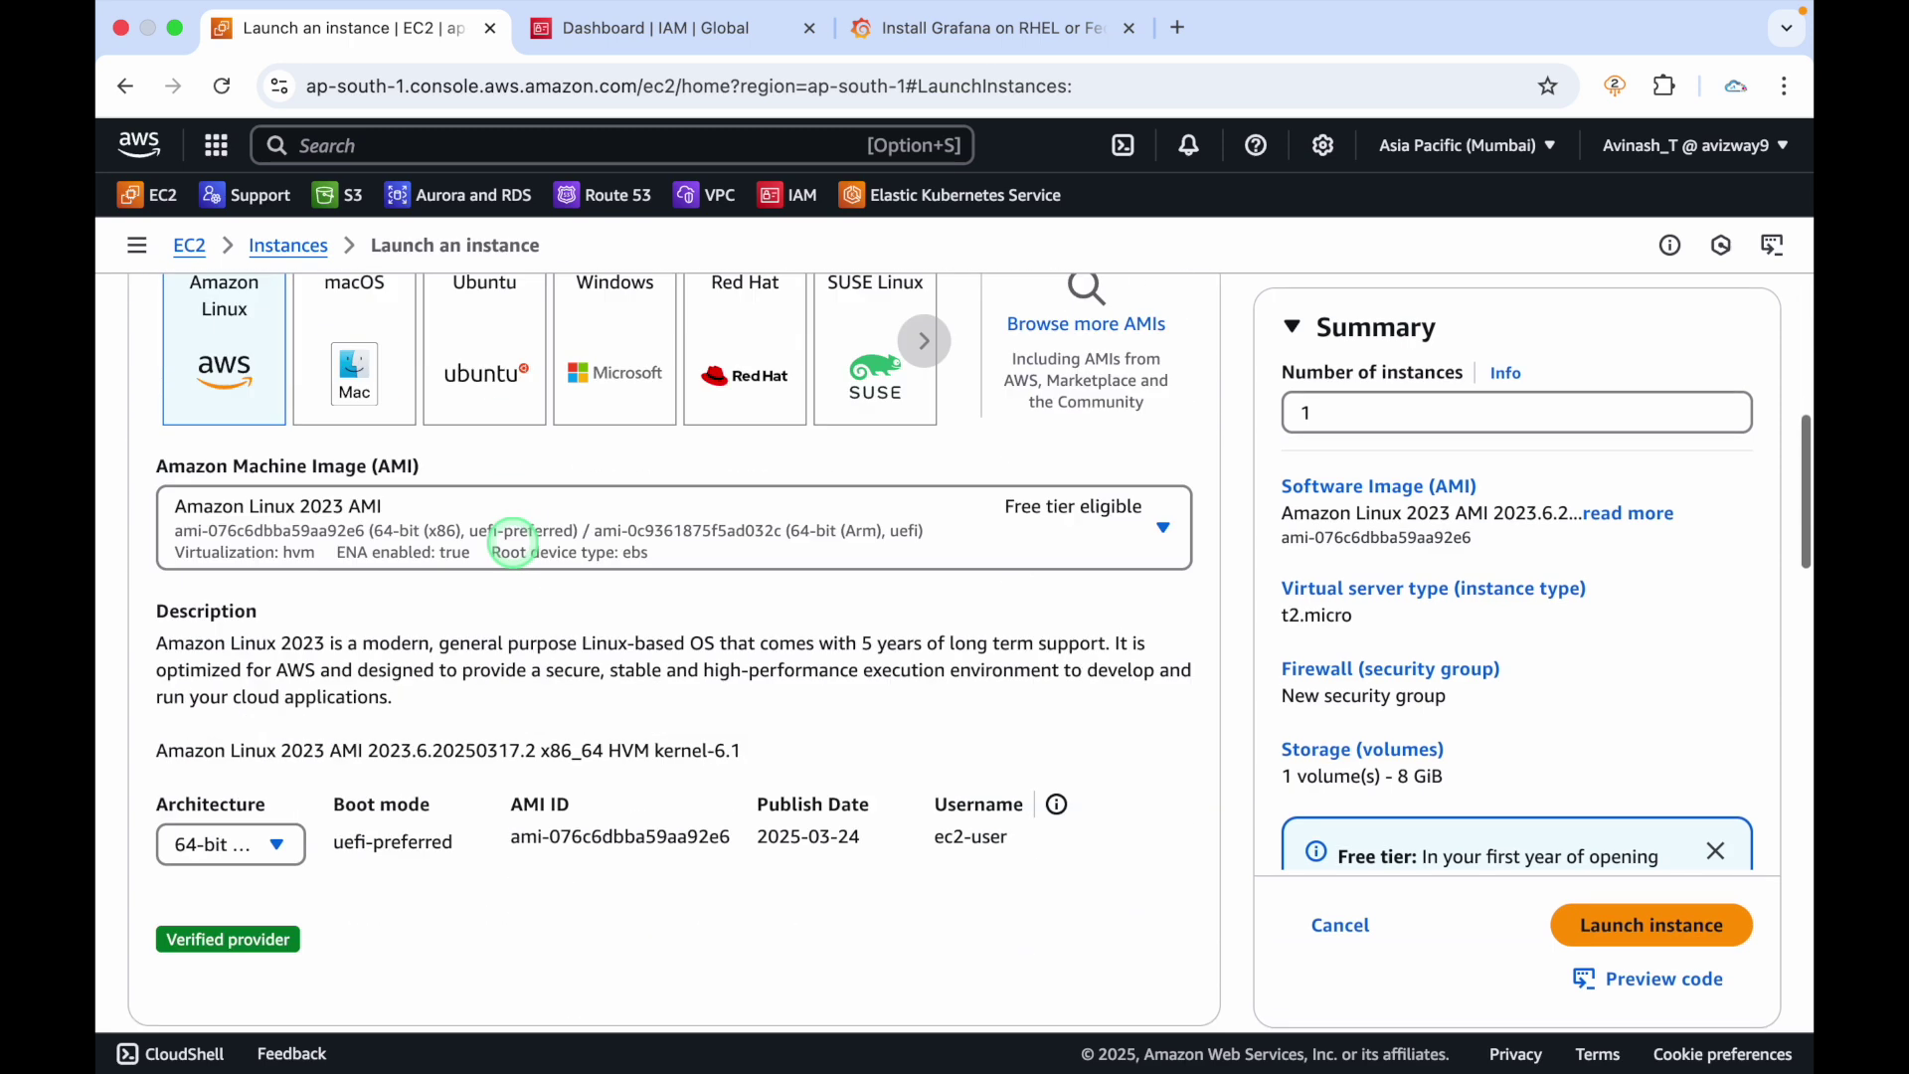
{"action": "scroll", "coordinate": [682, 511], "scroll_direction": "down", "scroll_amount": 5}
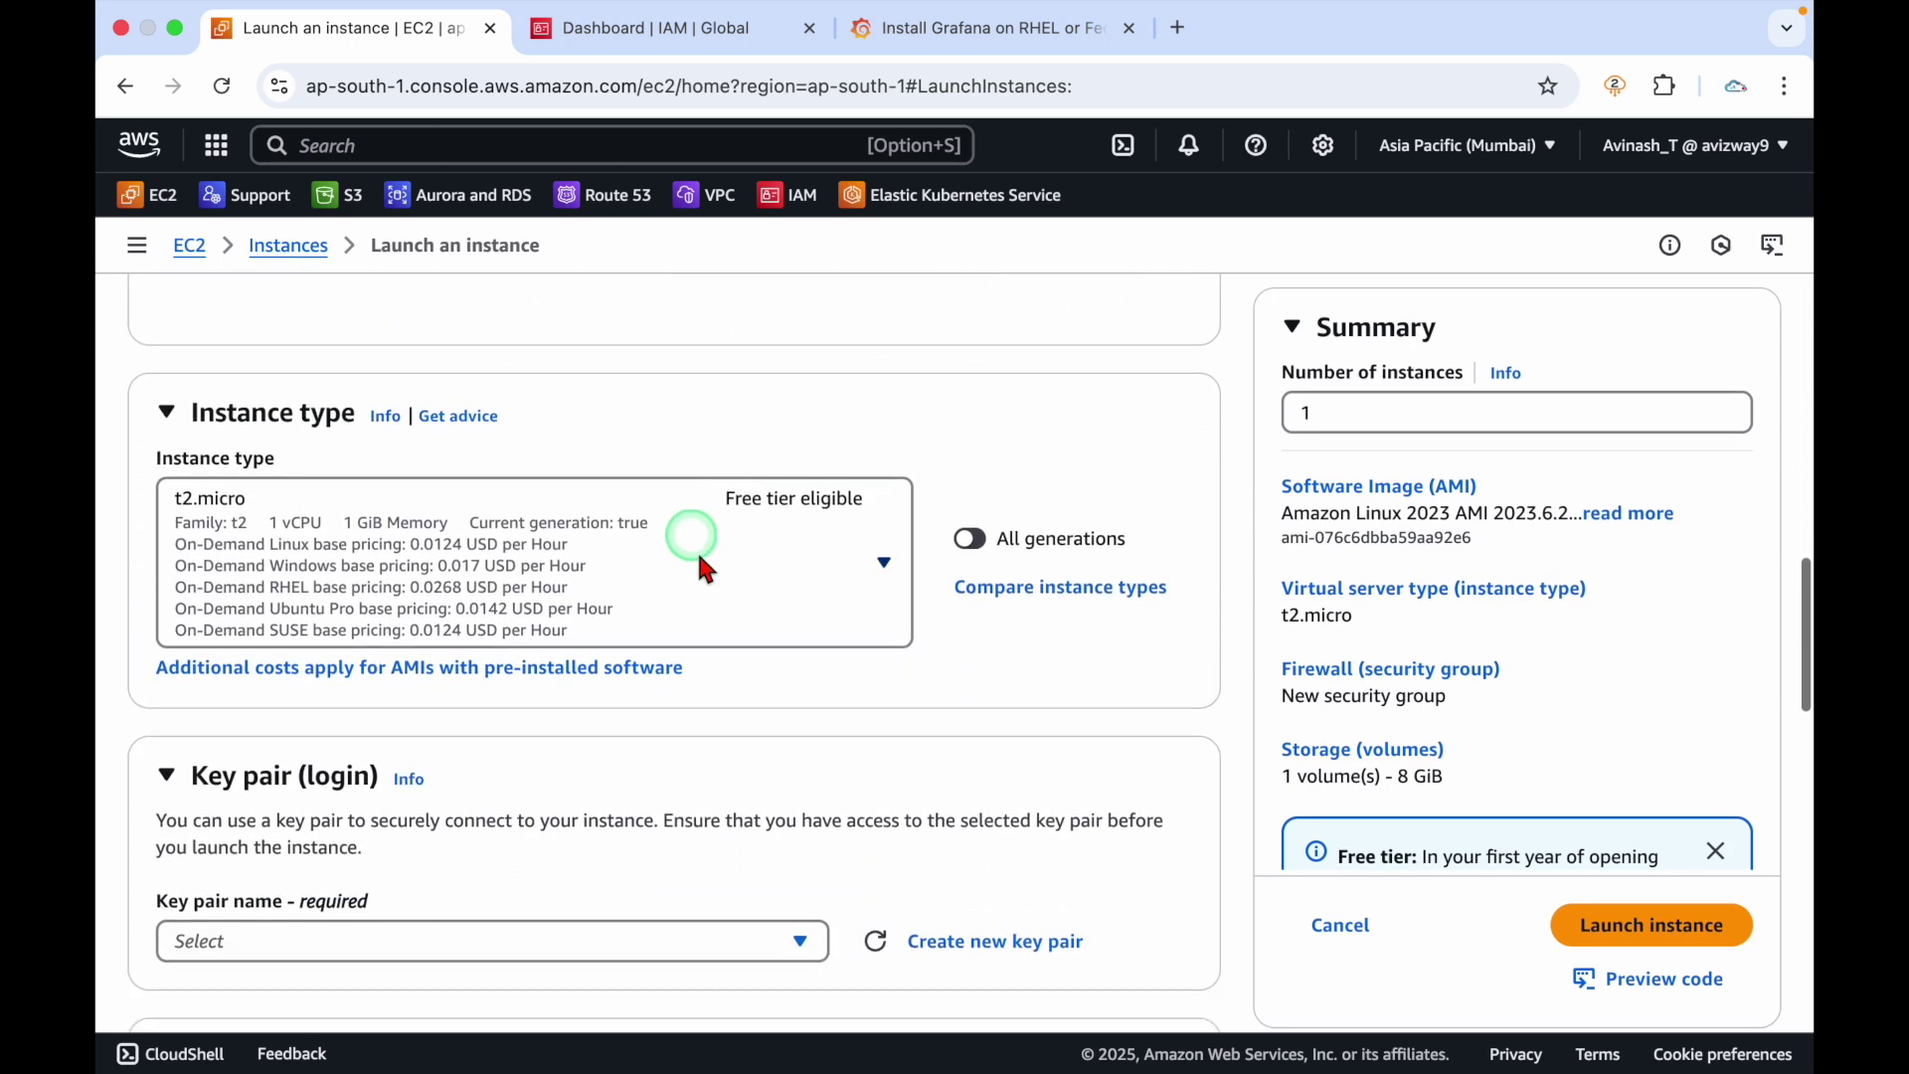
Set the instance type to t3.medium
{"action": "left_click", "coordinate": [868, 552]}
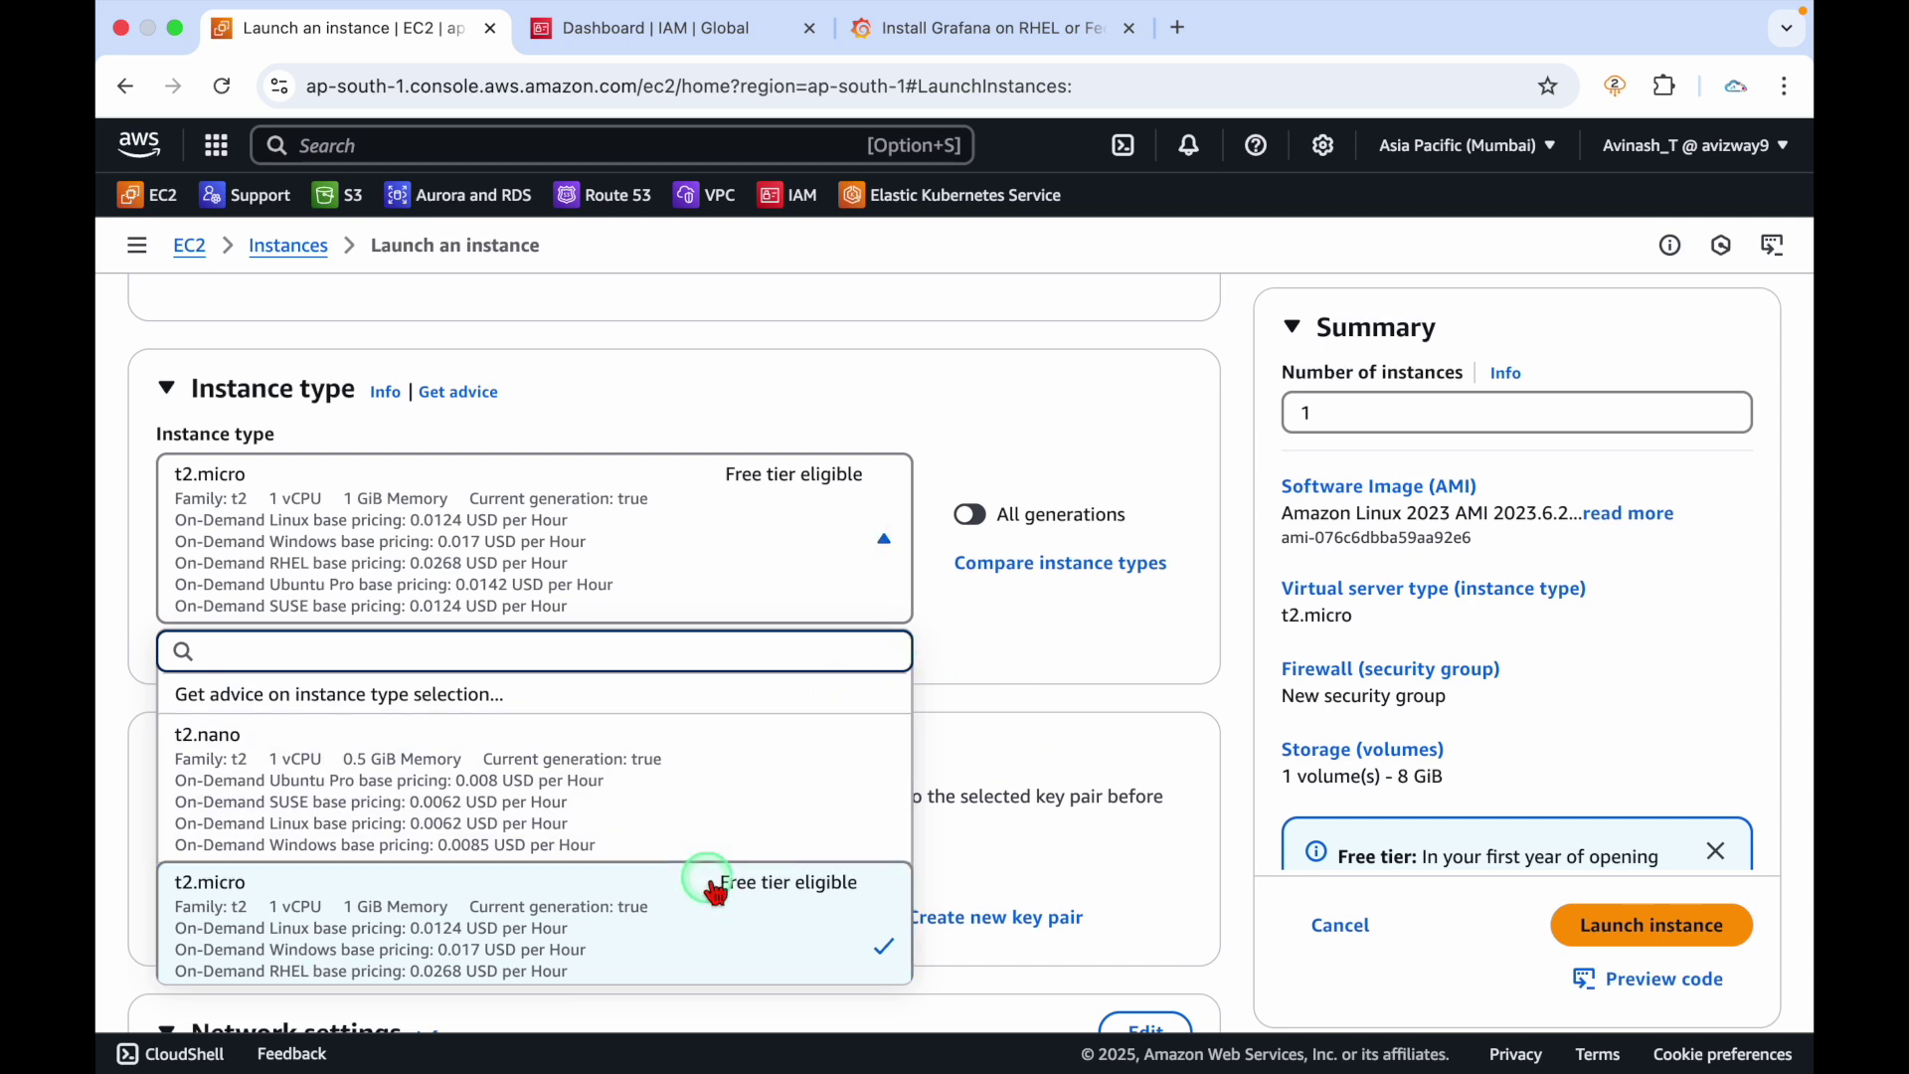
{"action": "scroll", "coordinate": [713, 893], "scroll_direction": "down", "scroll_amount": 5}
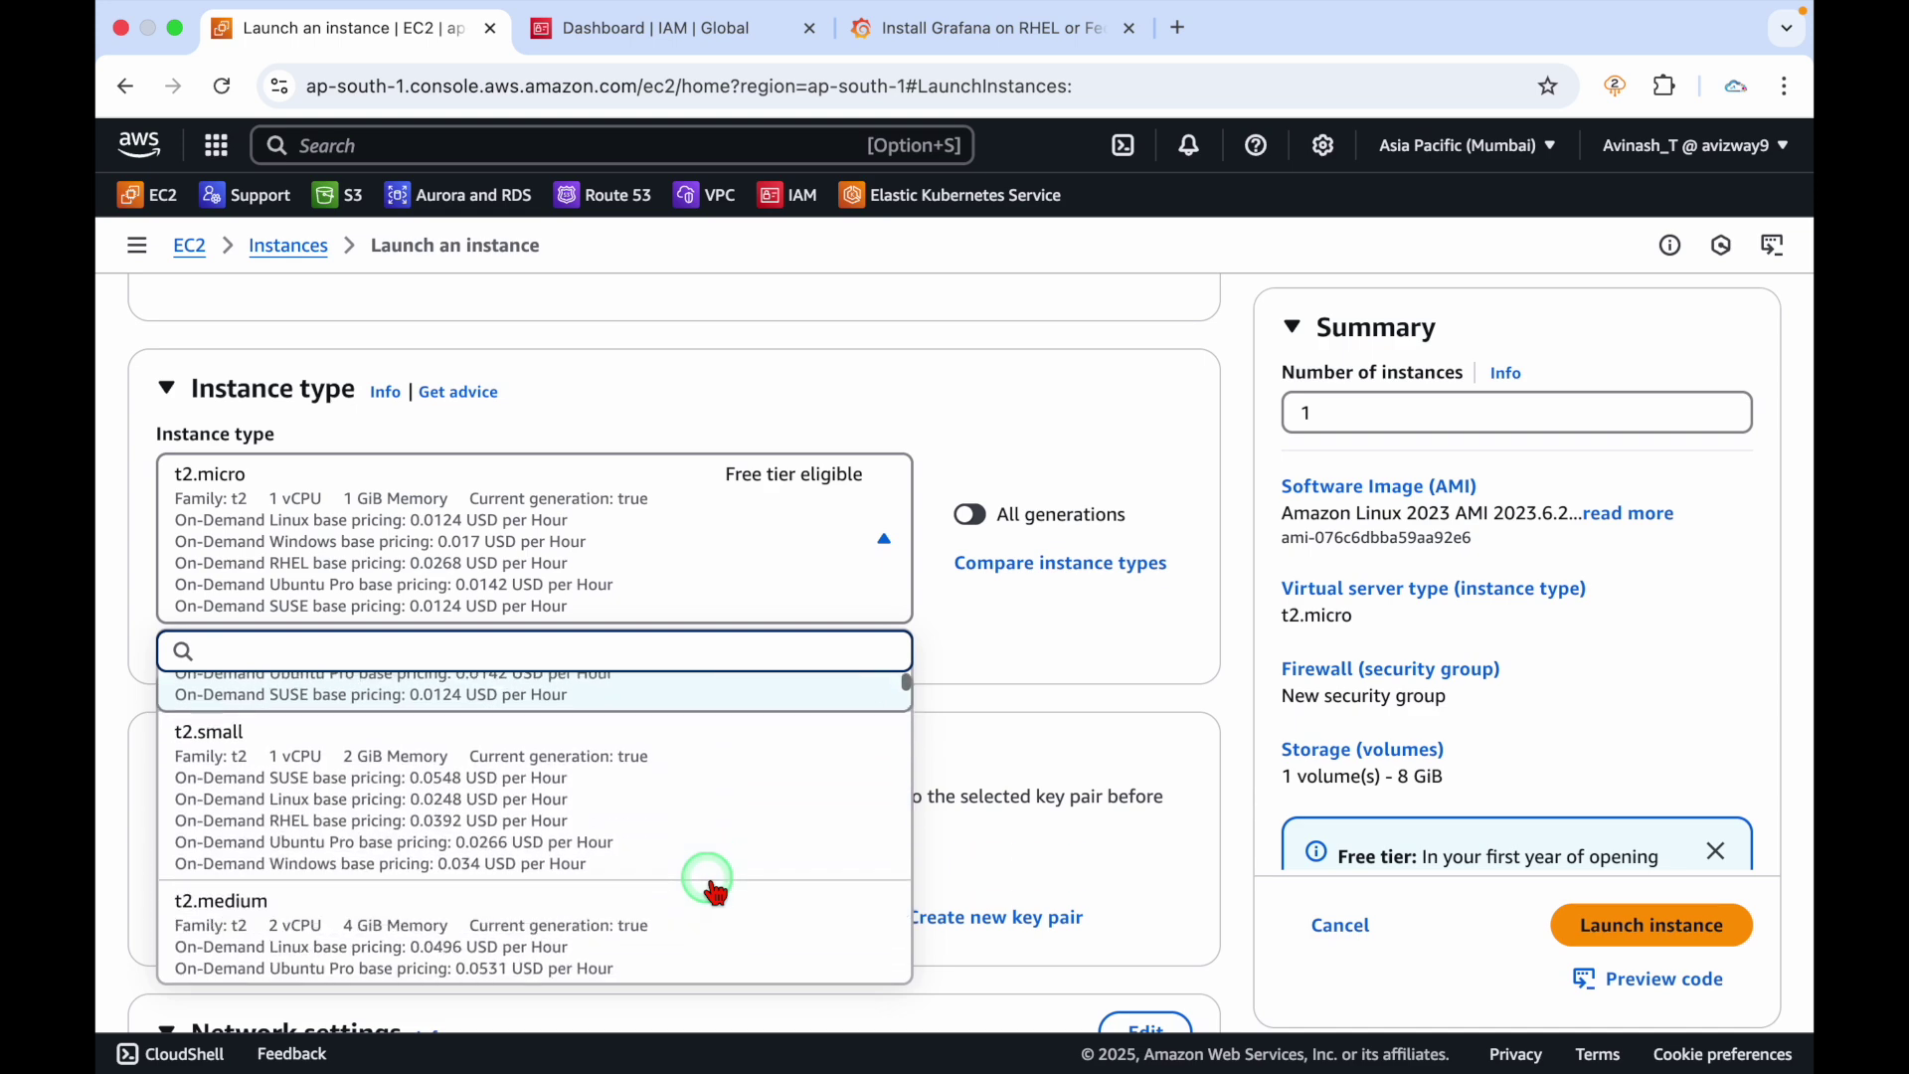
{"action": "left_click", "coordinate": [630, 815]}
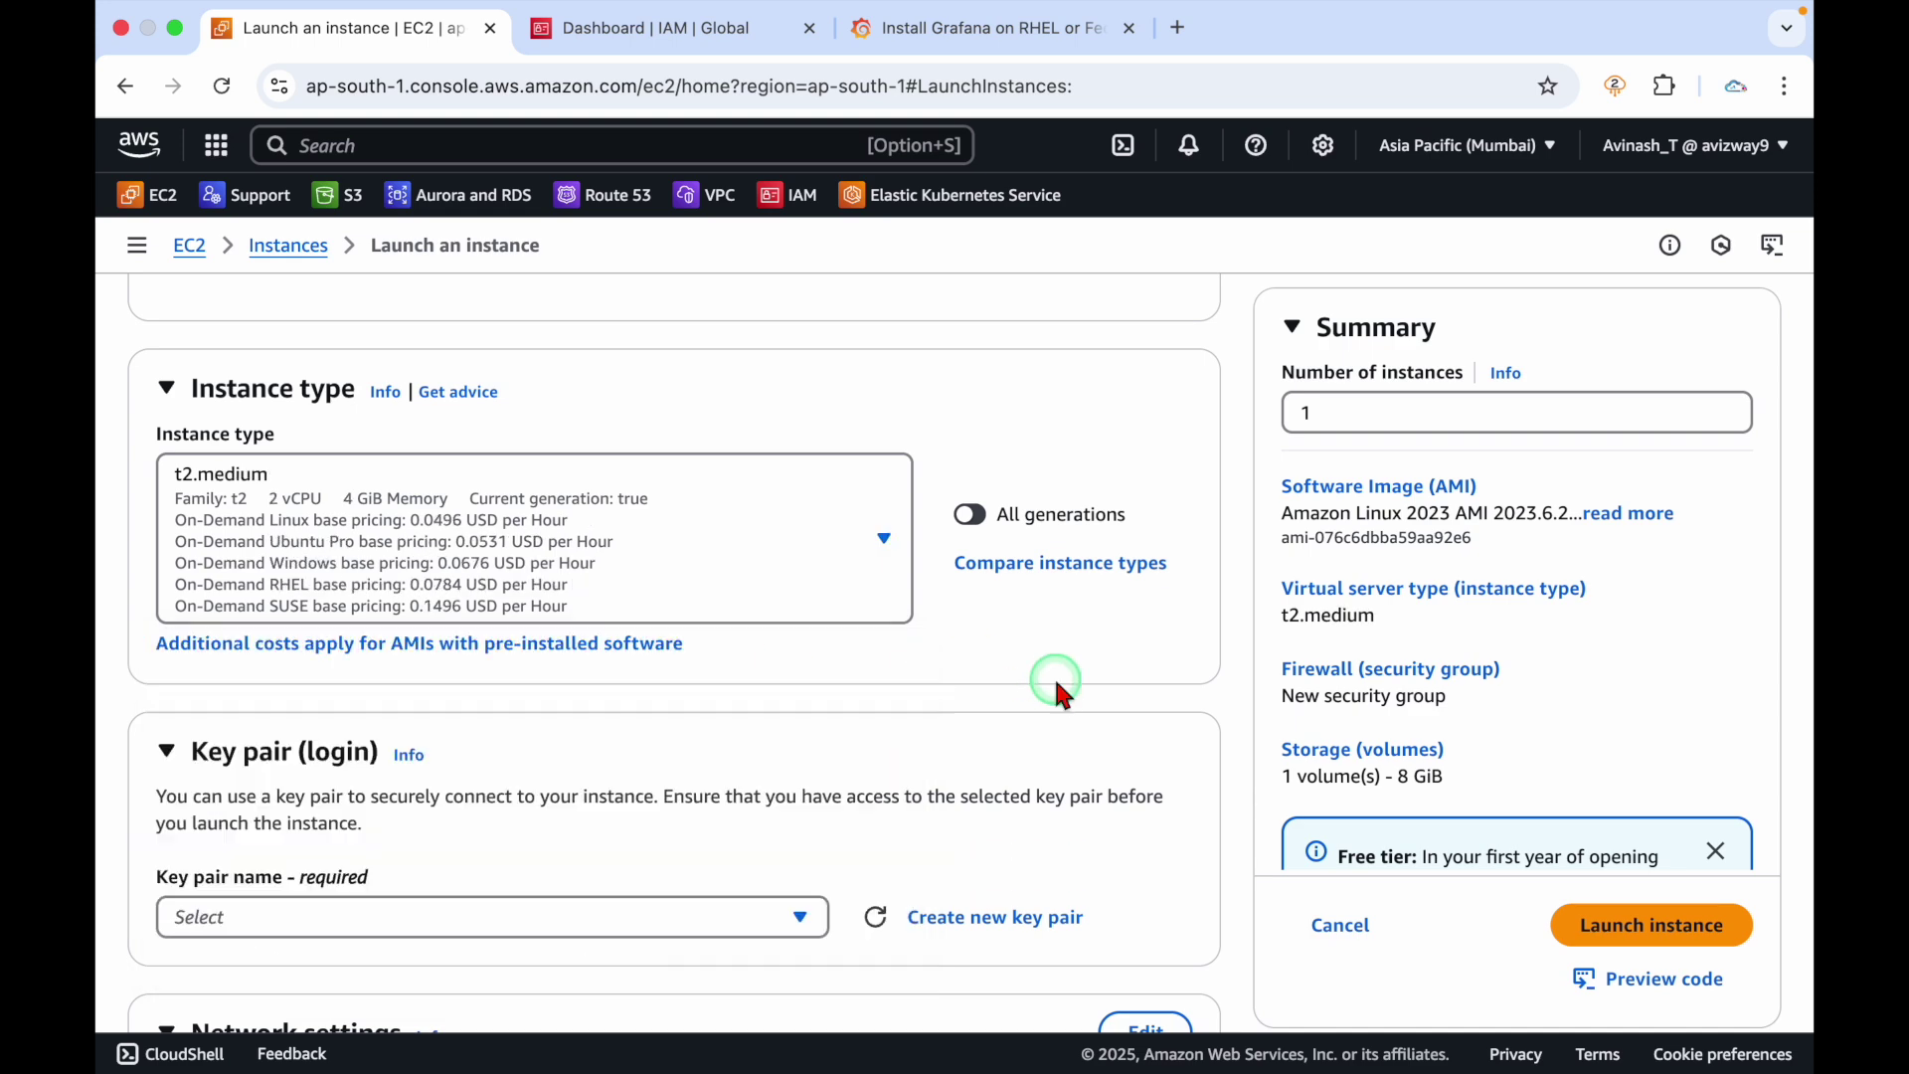
{"action": "left_click", "coordinate": [871, 557]}
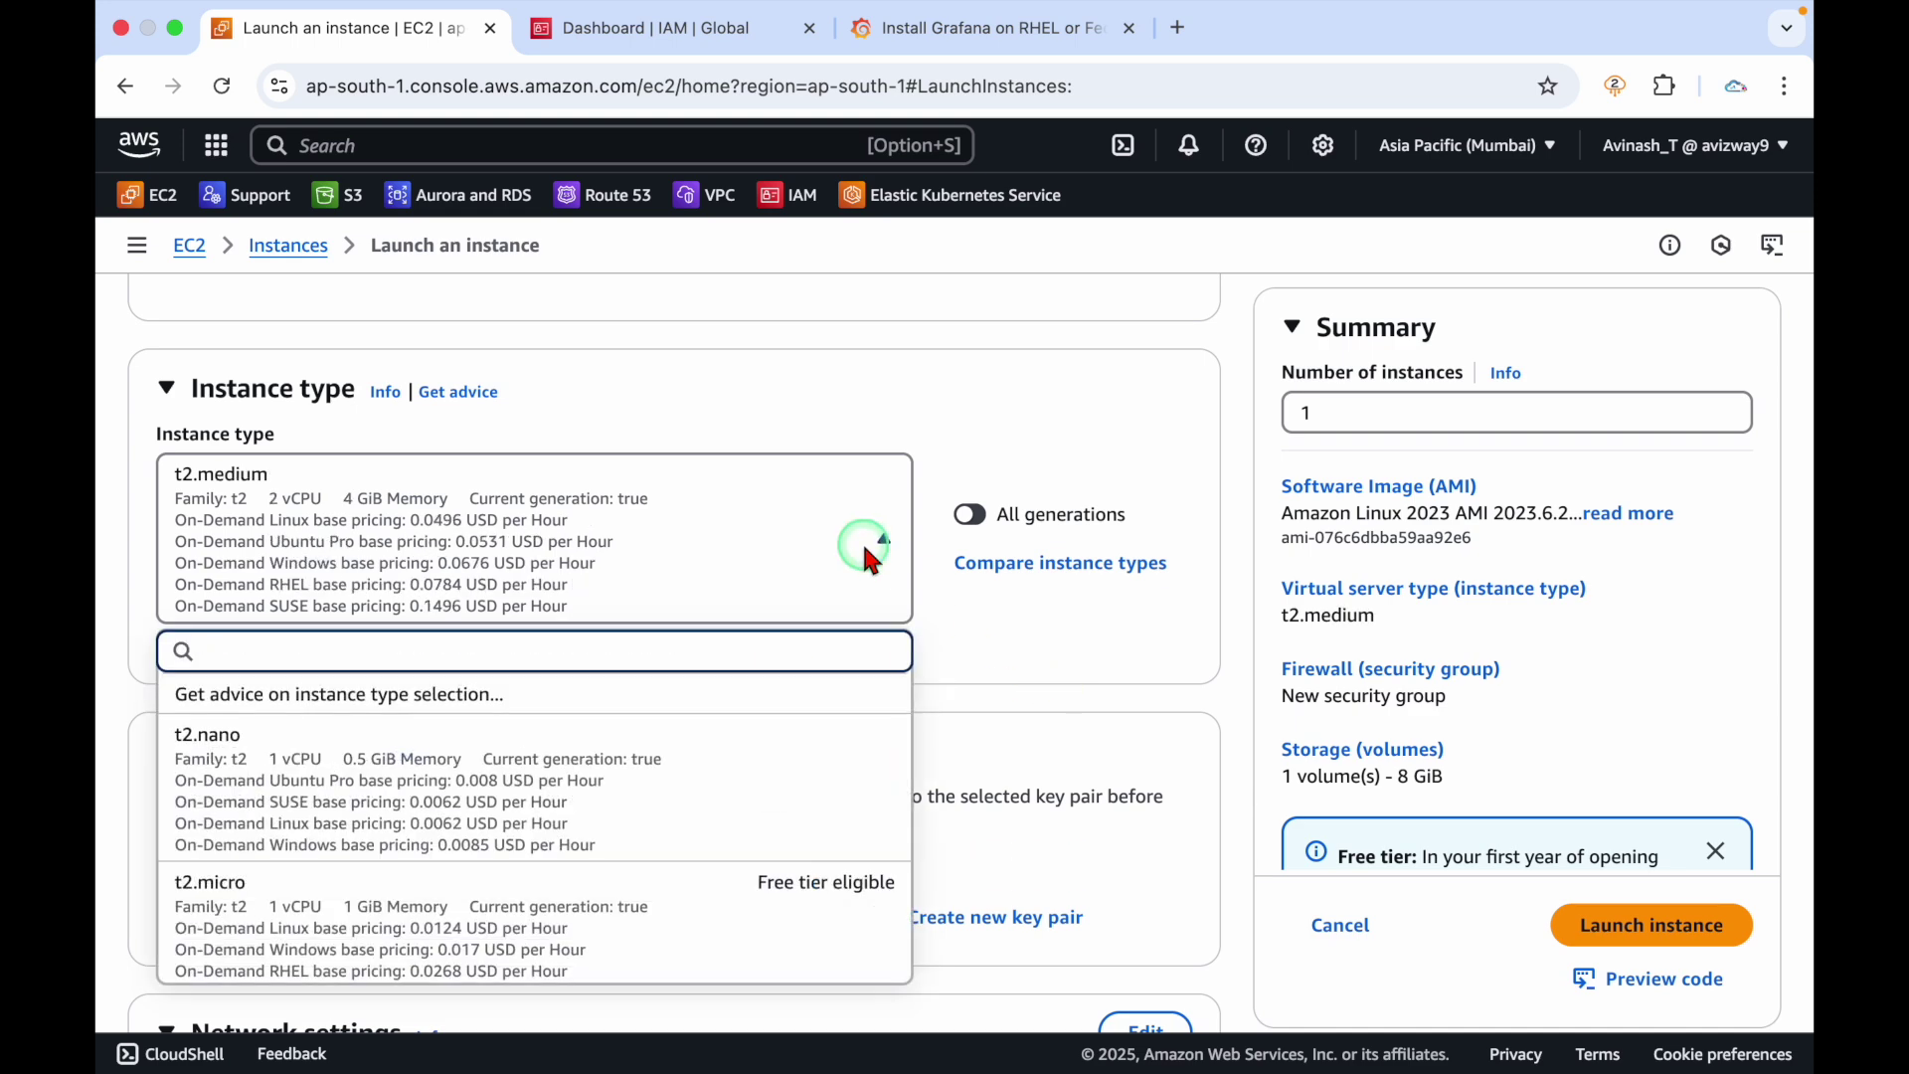
{"action": "type", "text": "t3.med"}
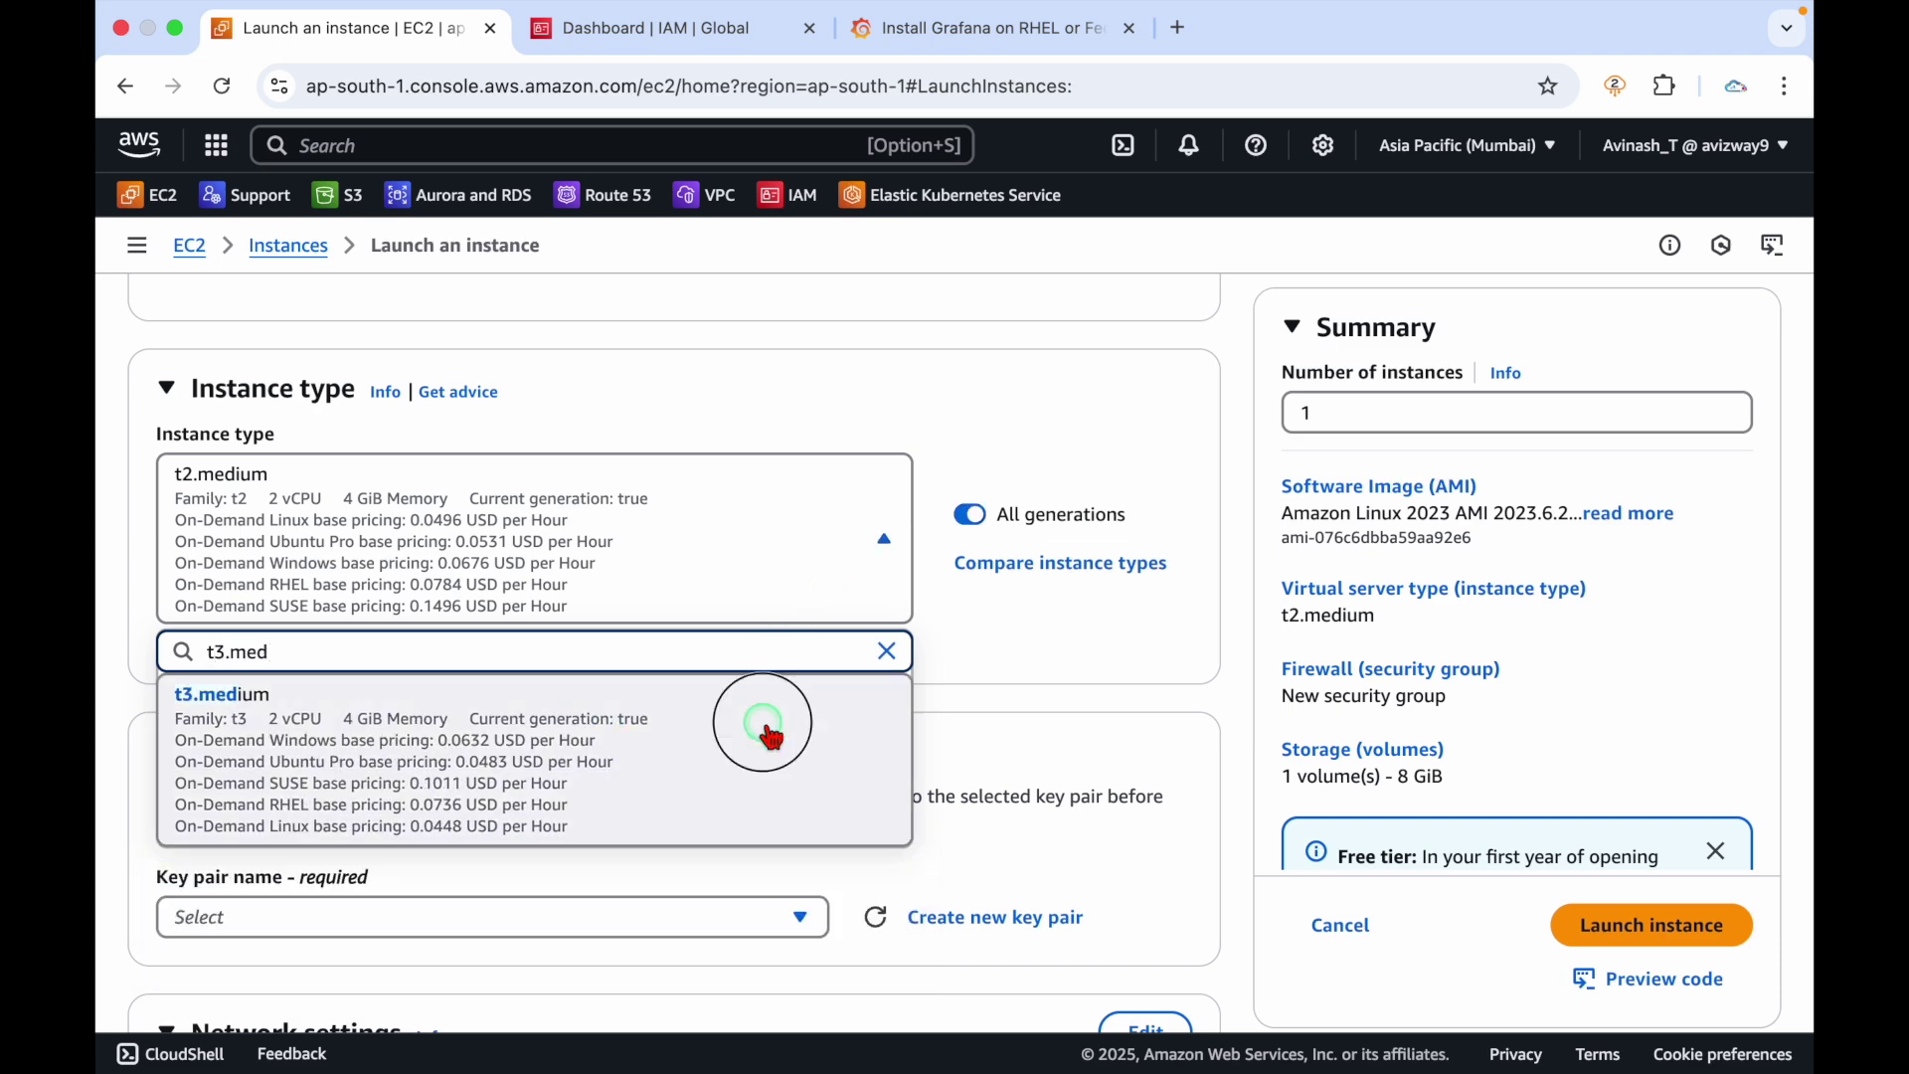
{"action": "left_click", "coordinate": [771, 736]}
{"action": "scroll", "coordinate": [1076, 660], "scroll_direction": "down", "scroll_amount": 4}
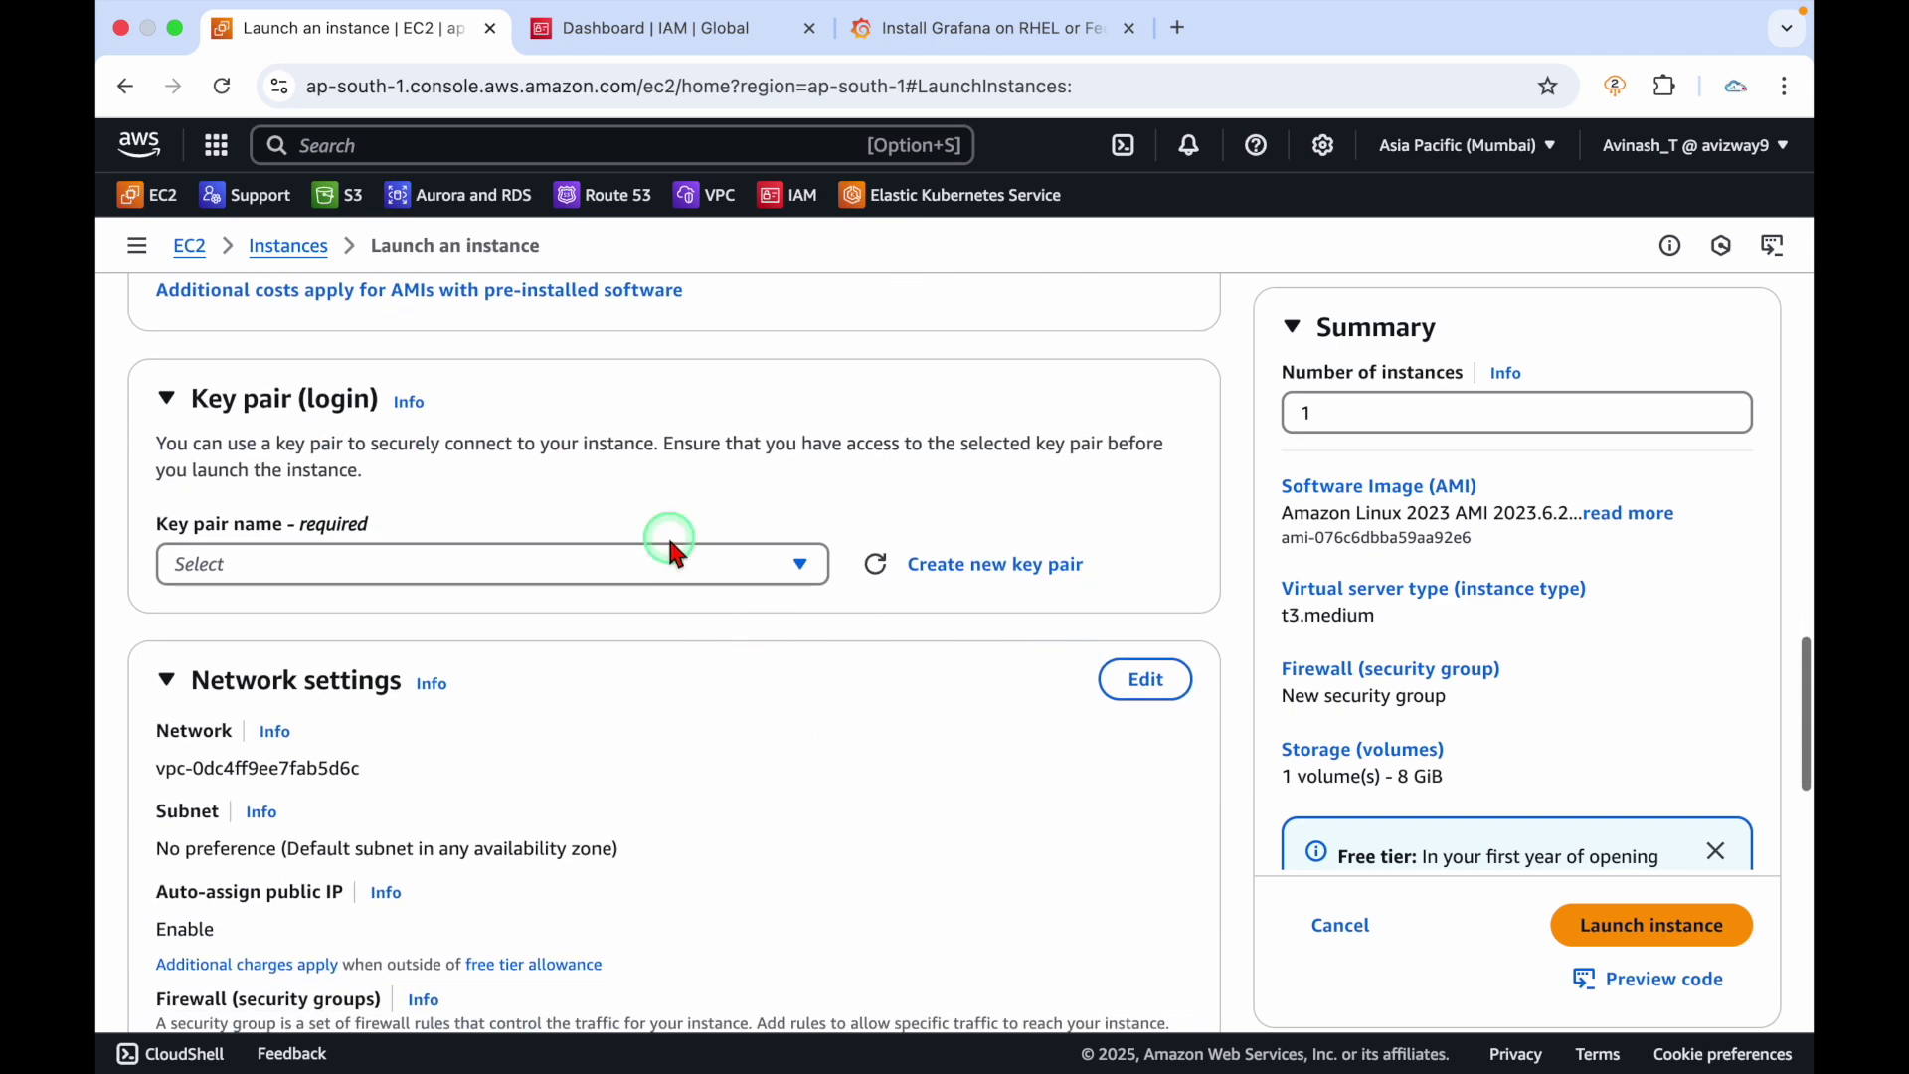
Select the existing RSA key pair for the instance
{"action": "left_click", "coordinate": [641, 558]}
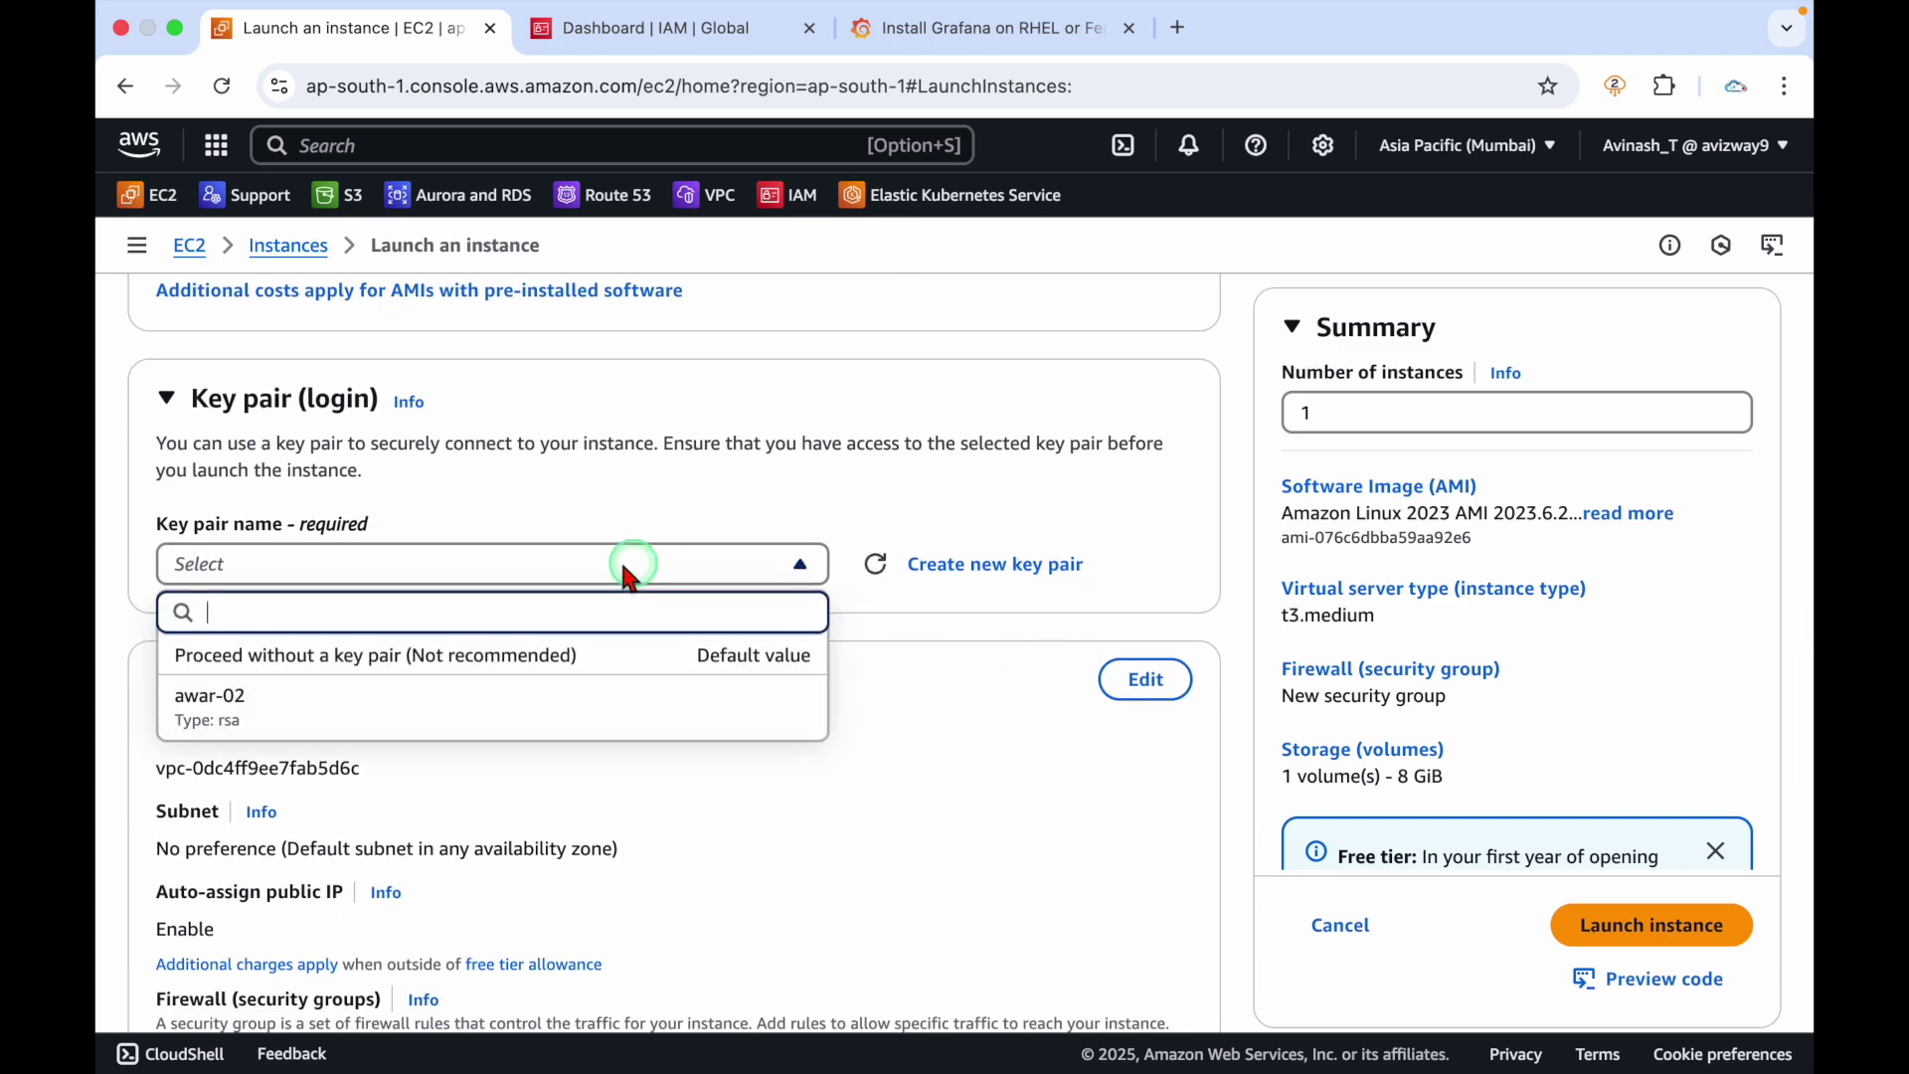
{"action": "left_click", "coordinate": [468, 705]}
{"action": "scroll", "coordinate": [863, 815], "scroll_direction": "down", "scroll_amount": 2}
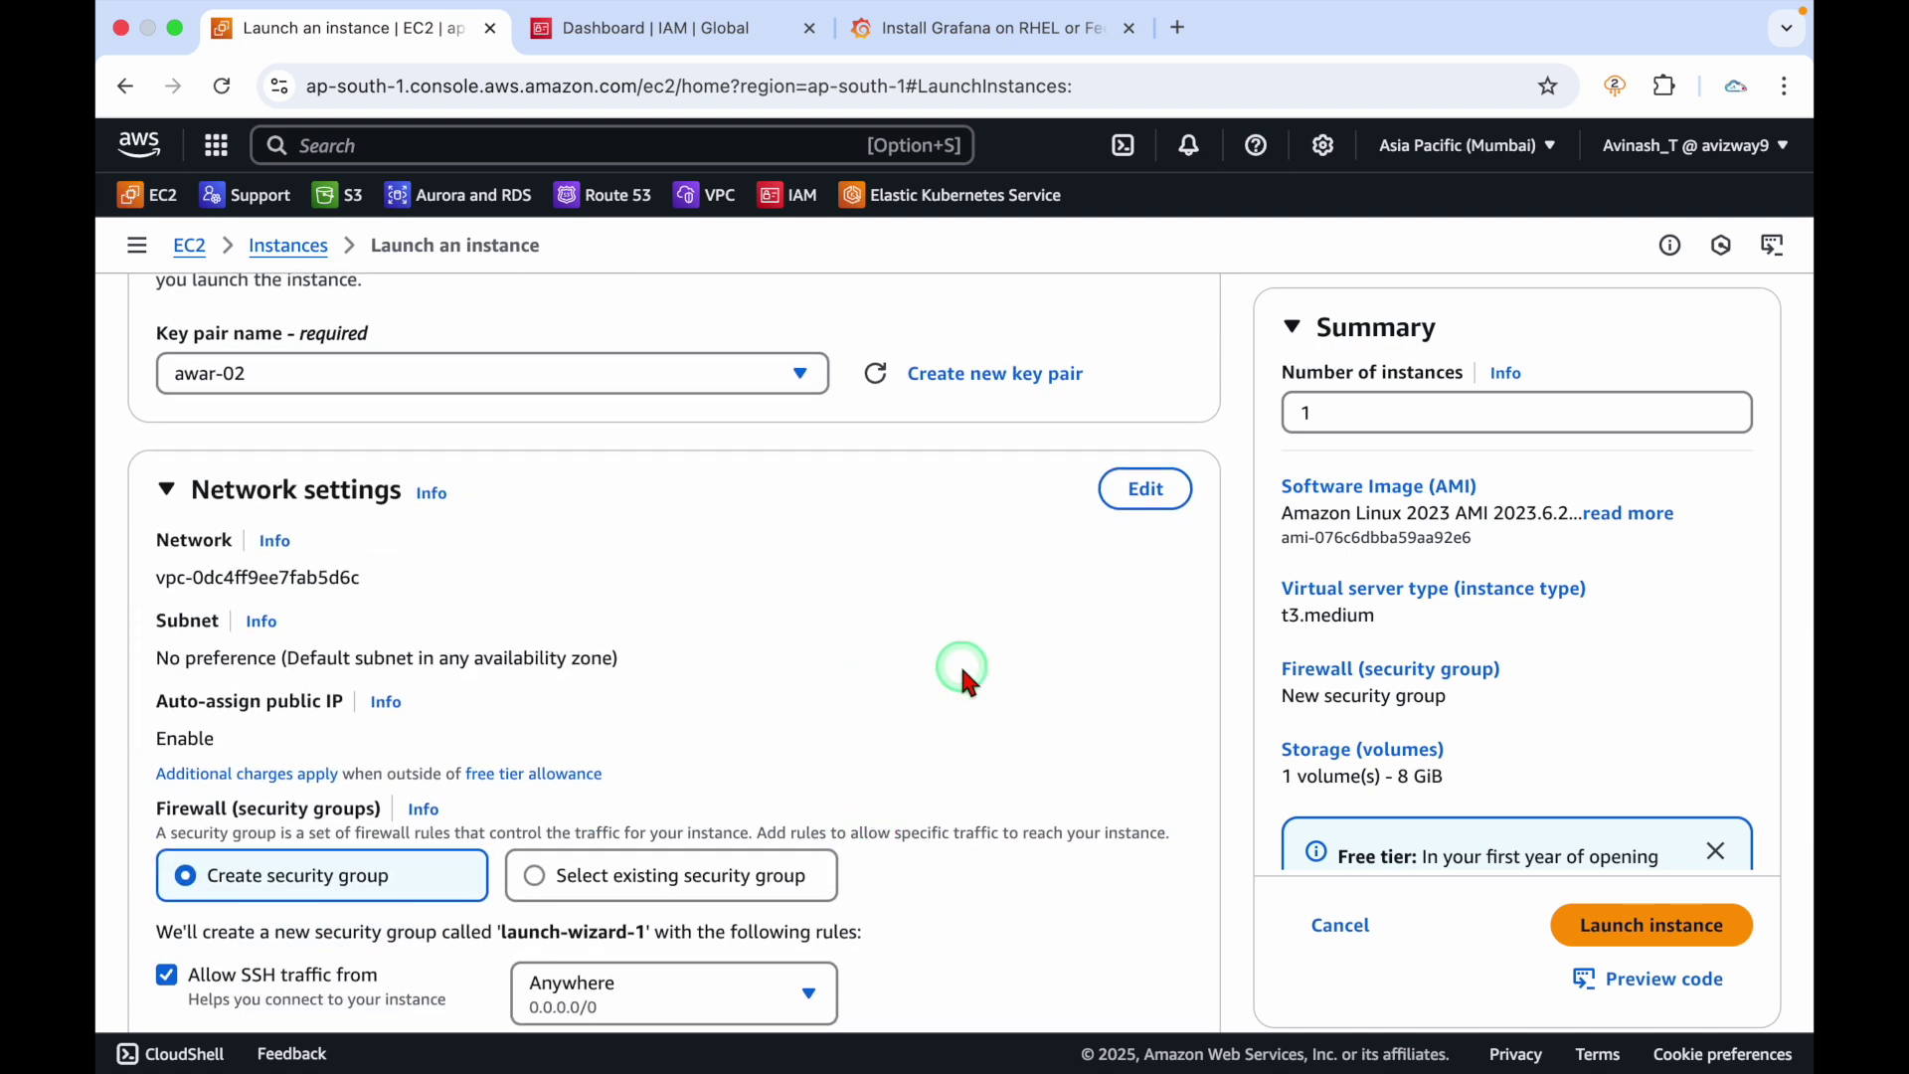
{"action": "triple_click", "coordinate": [298, 876]}
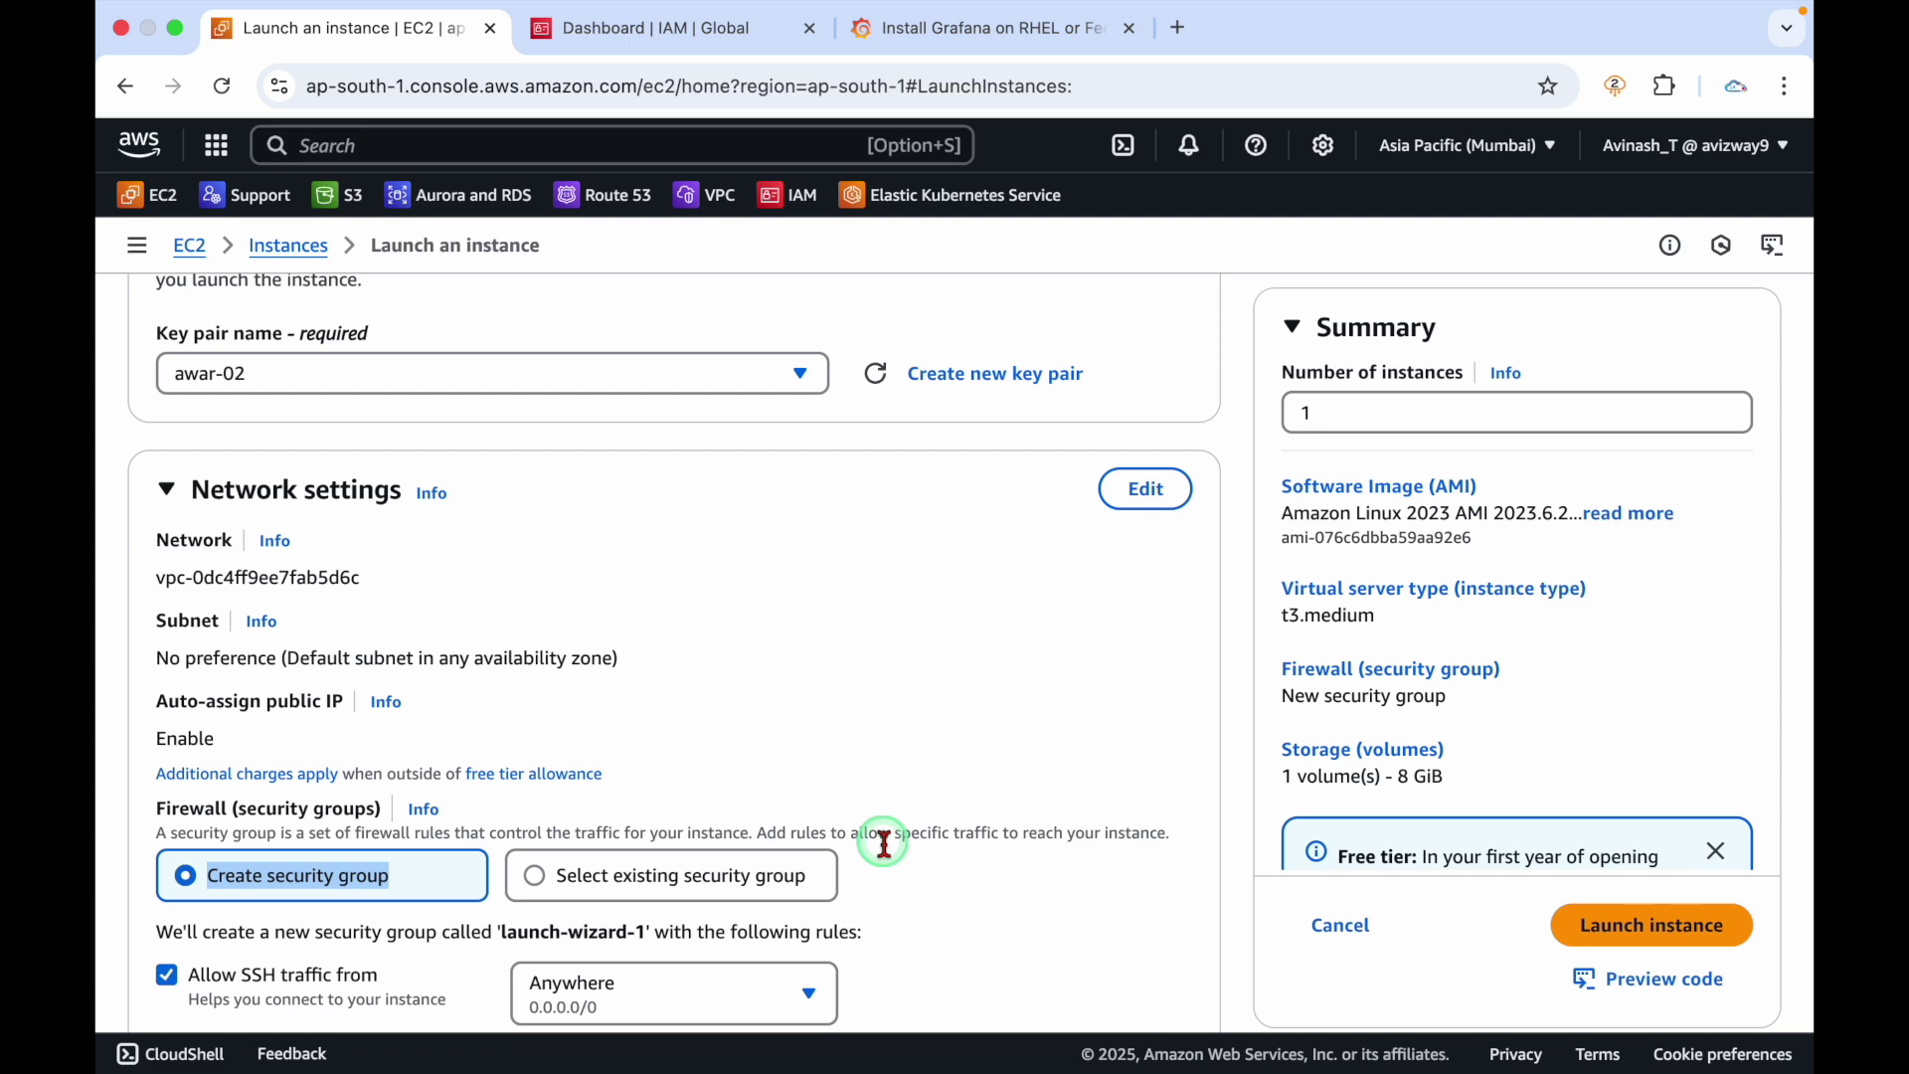
{"action": "left_click", "coordinate": [956, 852]}
{"action": "scroll", "coordinate": [957, 853], "scroll_direction": "down", "scroll_amount": 1}
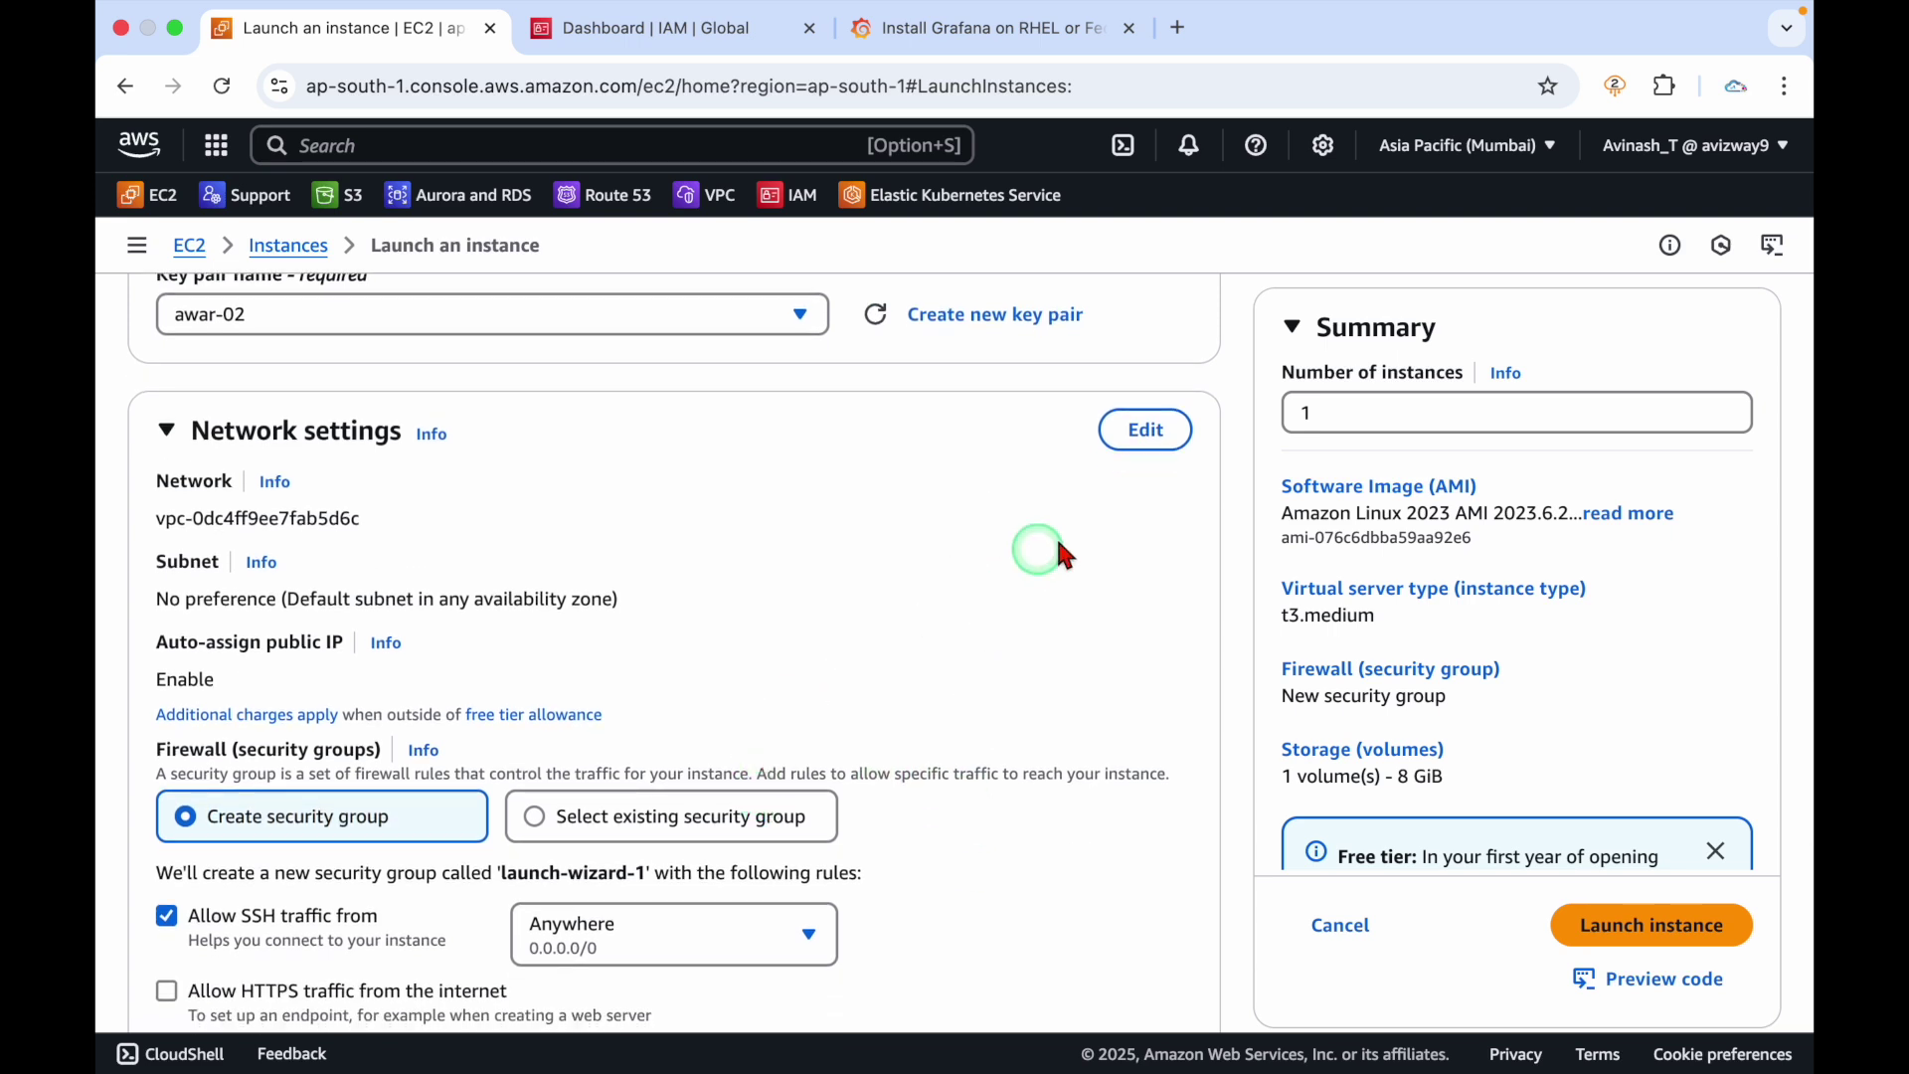
Create a new security group named Grafana-SG with description 'Grafana SG'
{"action": "left_click", "coordinate": [1133, 429]}
{"action": "scroll", "coordinate": [607, 700], "scroll_direction": "down", "scroll_amount": 3}
{"action": "scroll", "coordinate": [604, 694], "scroll_direction": "down", "scroll_amount": 2}
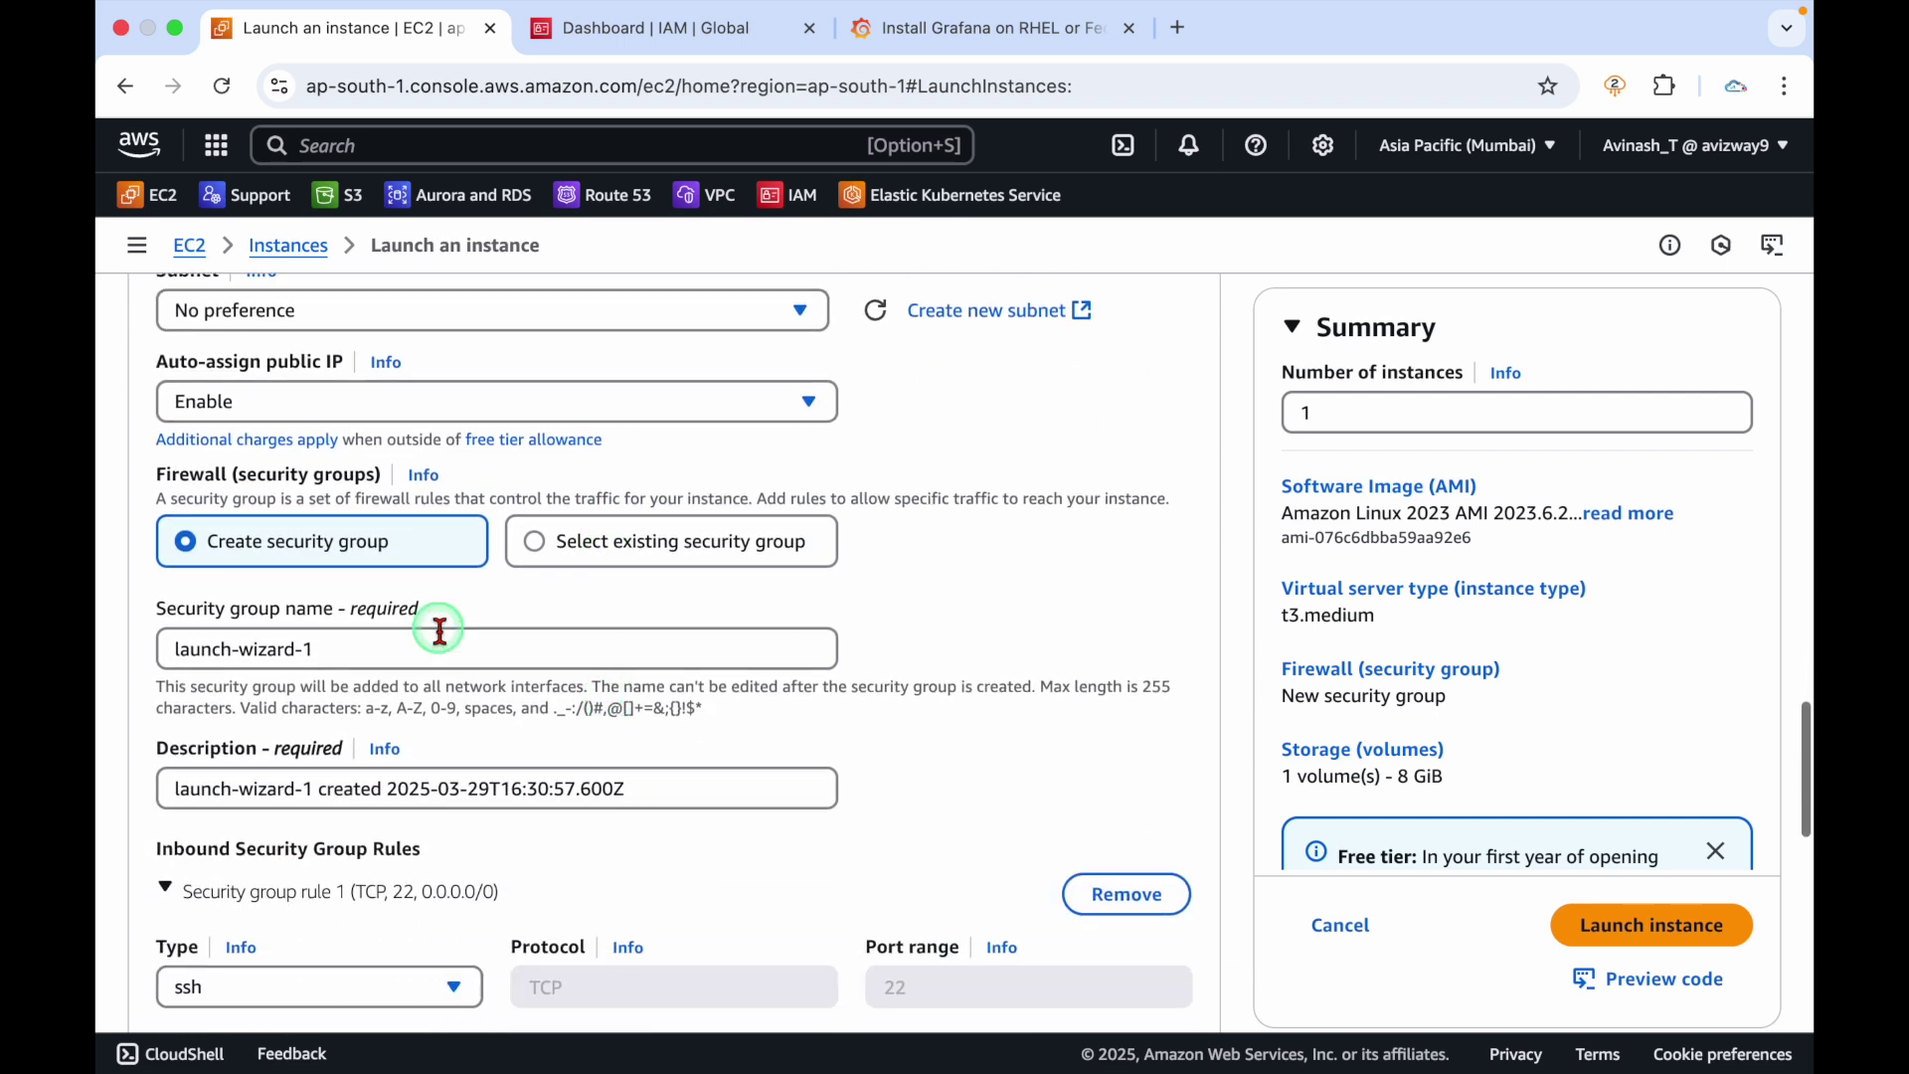
{"action": "left_click", "coordinate": [439, 629]}
{"action": "triple_click", "coordinate": [456, 650]}
{"action": "type", "text": "Gra"}
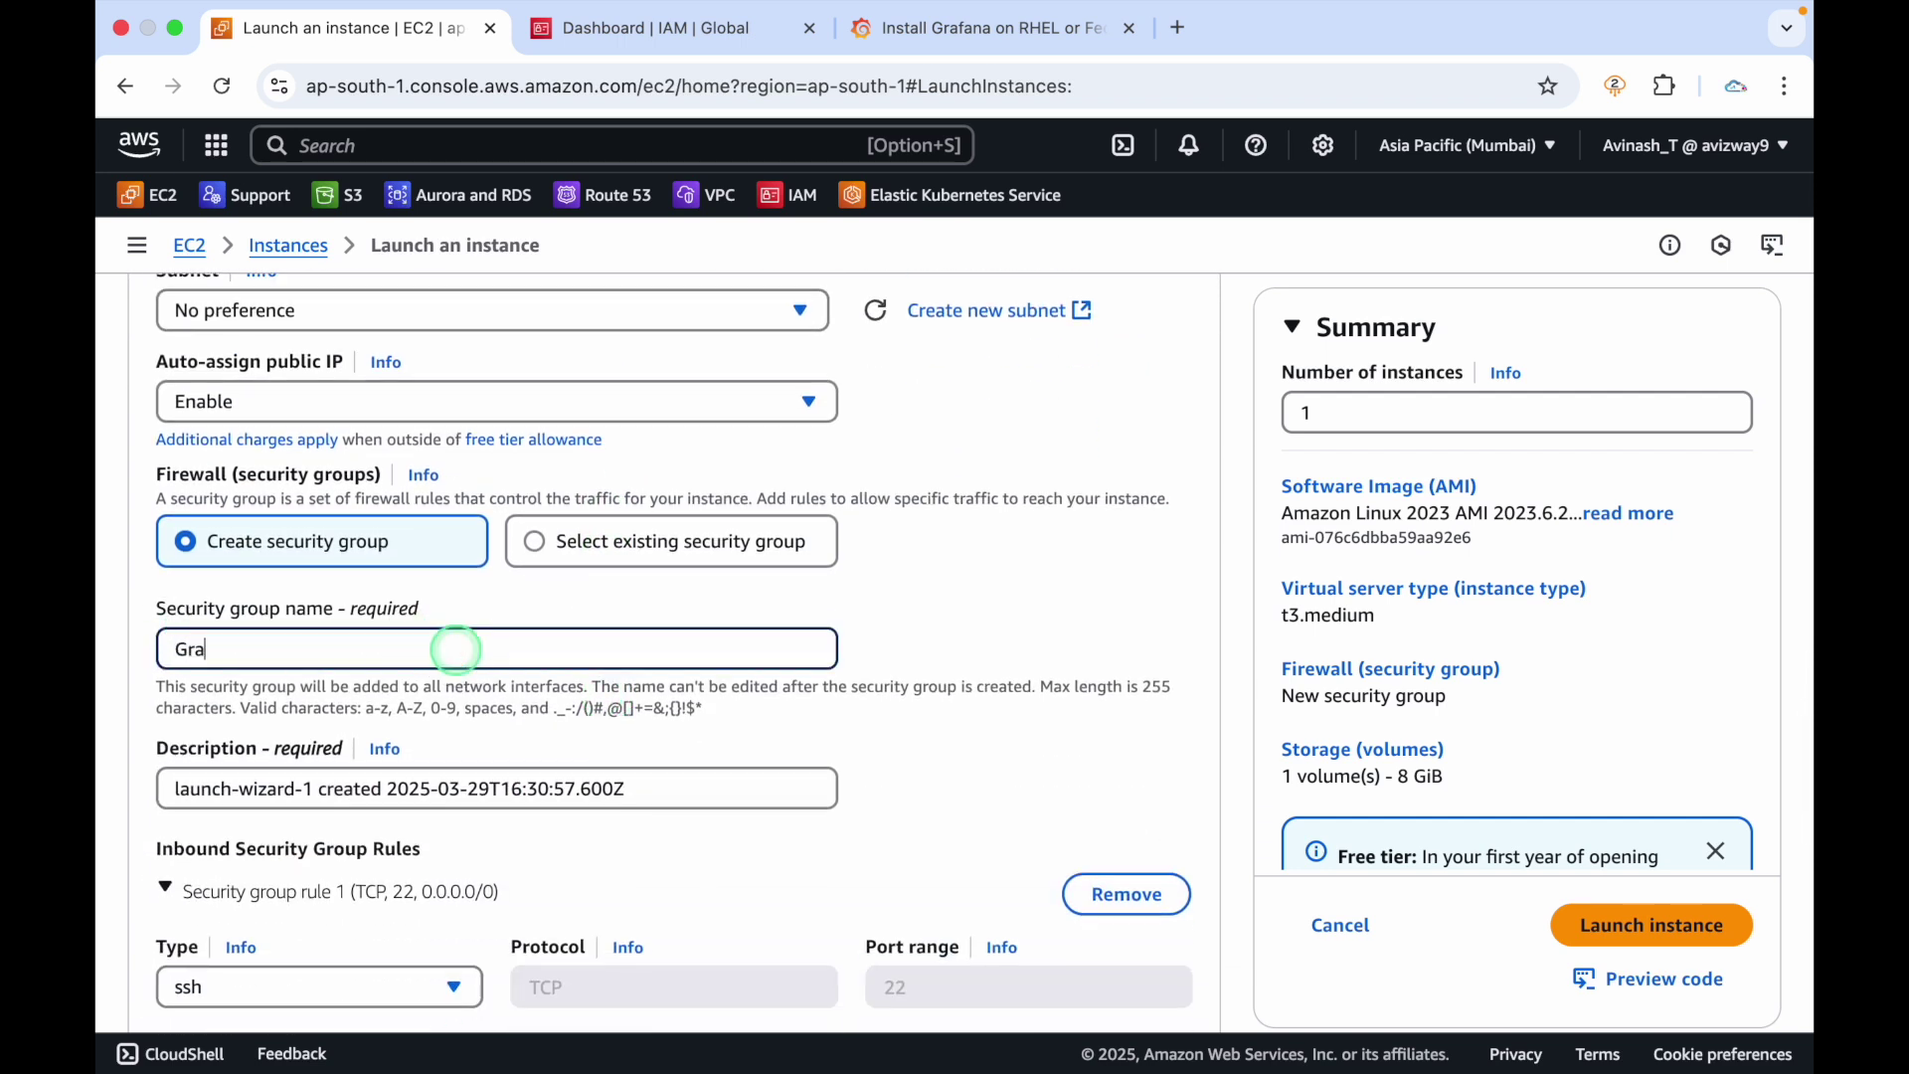
{"action": "type", "text": "fana-SG"}
{"action": "scroll", "coordinate": [456, 650], "scroll_direction": "down", "scroll_amount": 3}
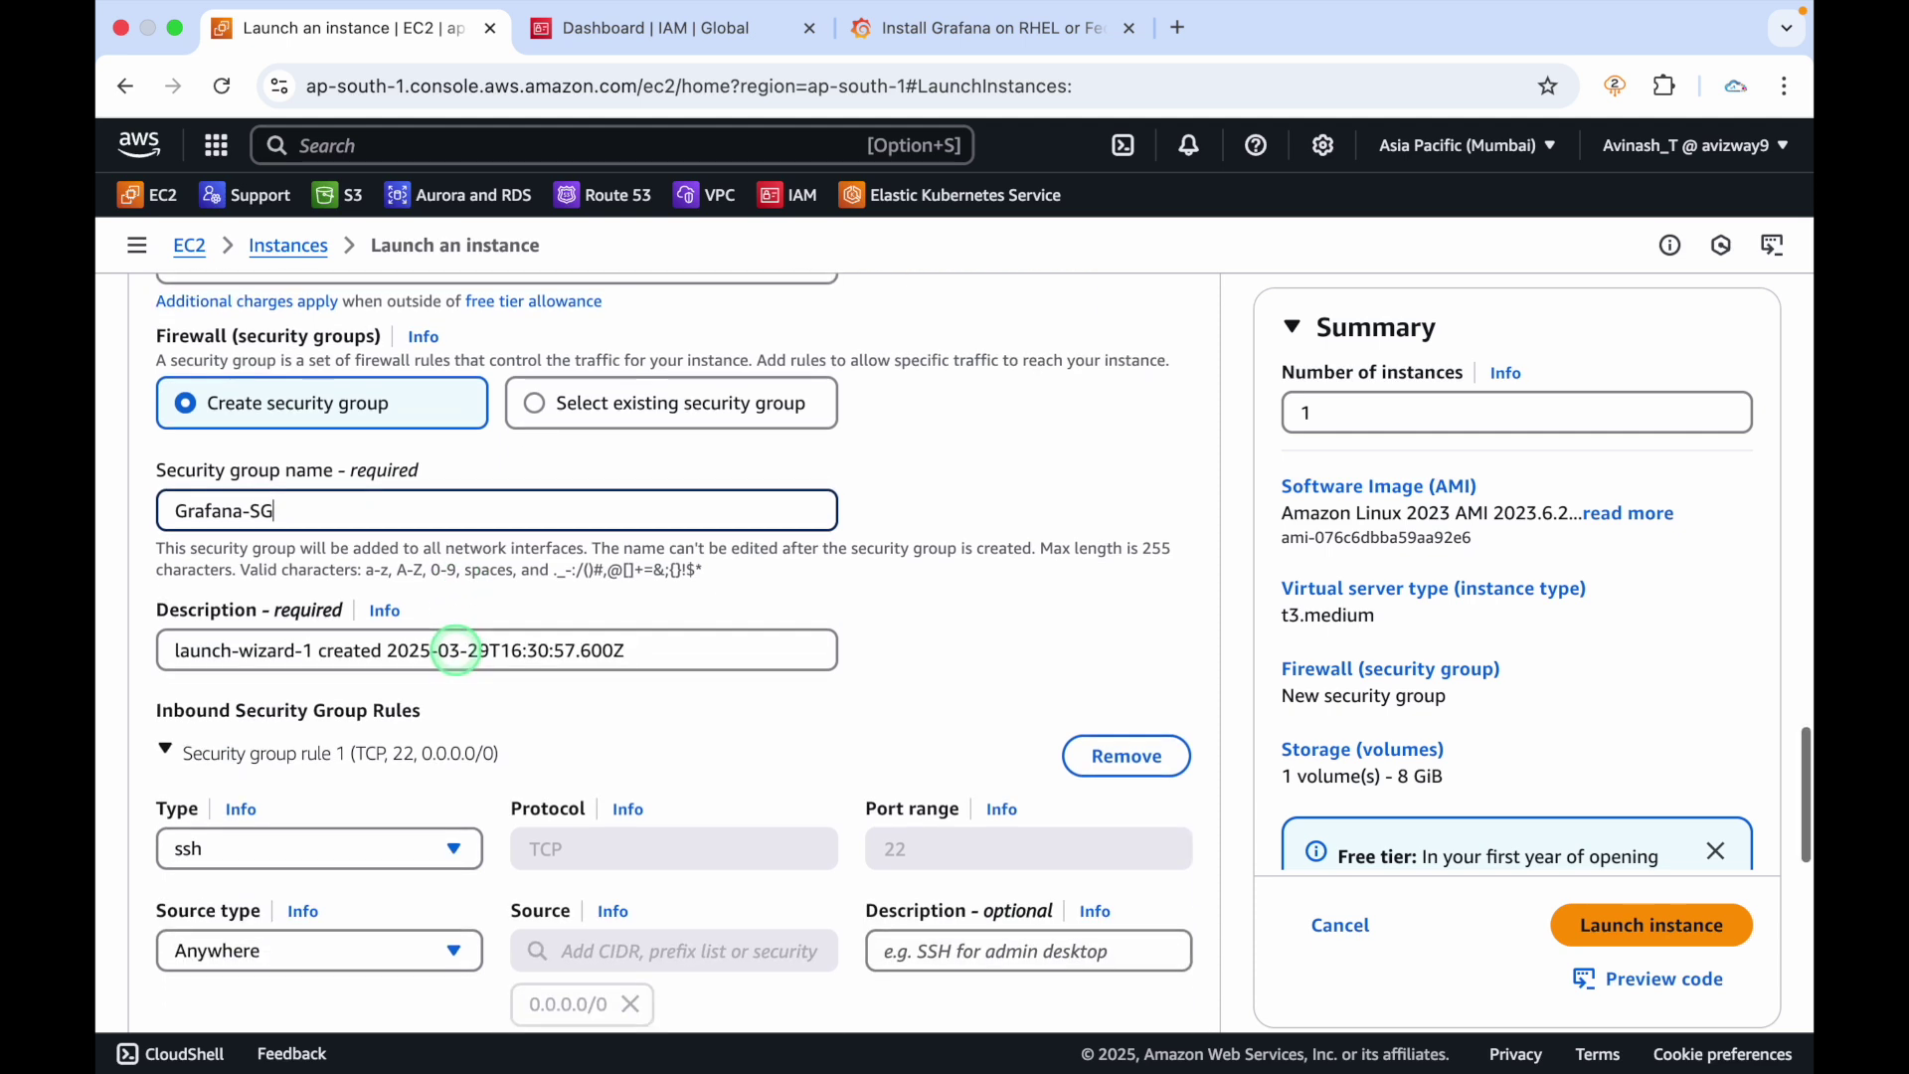
{"action": "triple_click", "coordinate": [456, 650]}
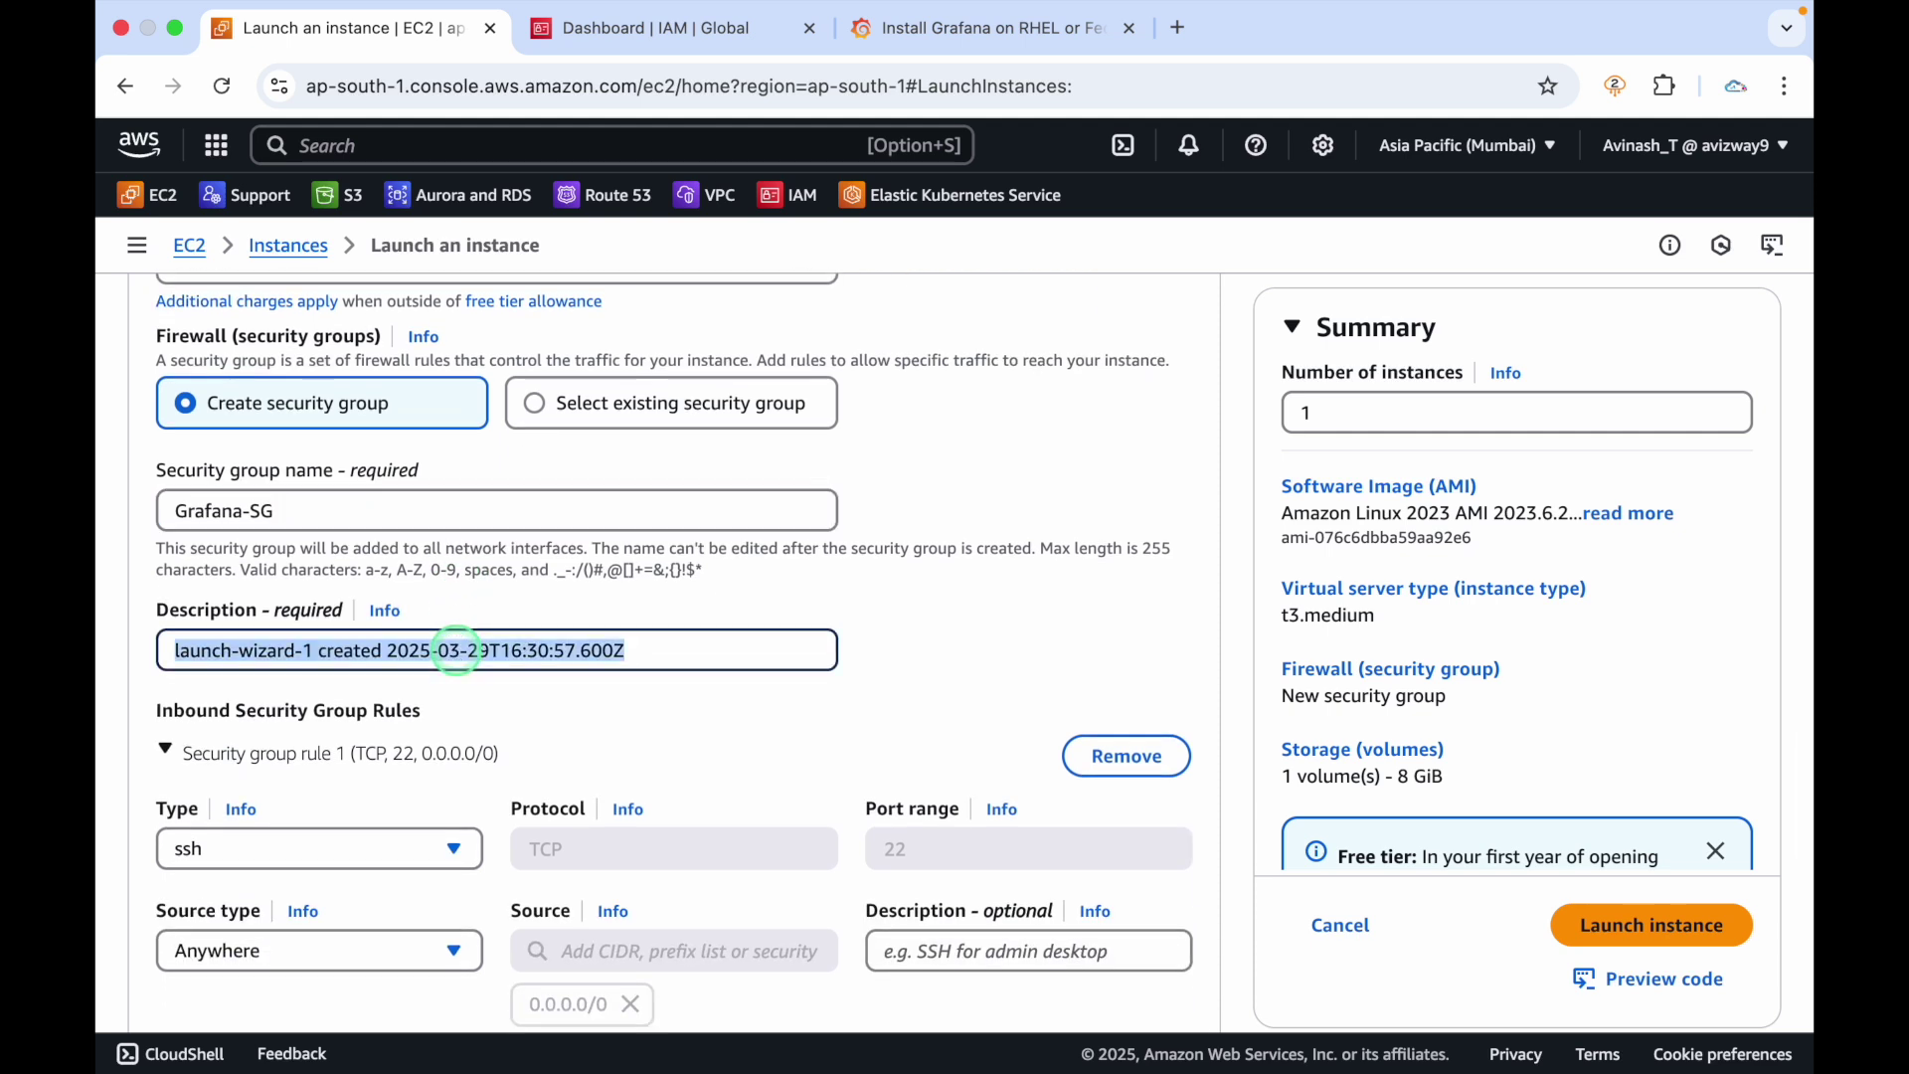
{"action": "type", "text": "Grafana SG"}
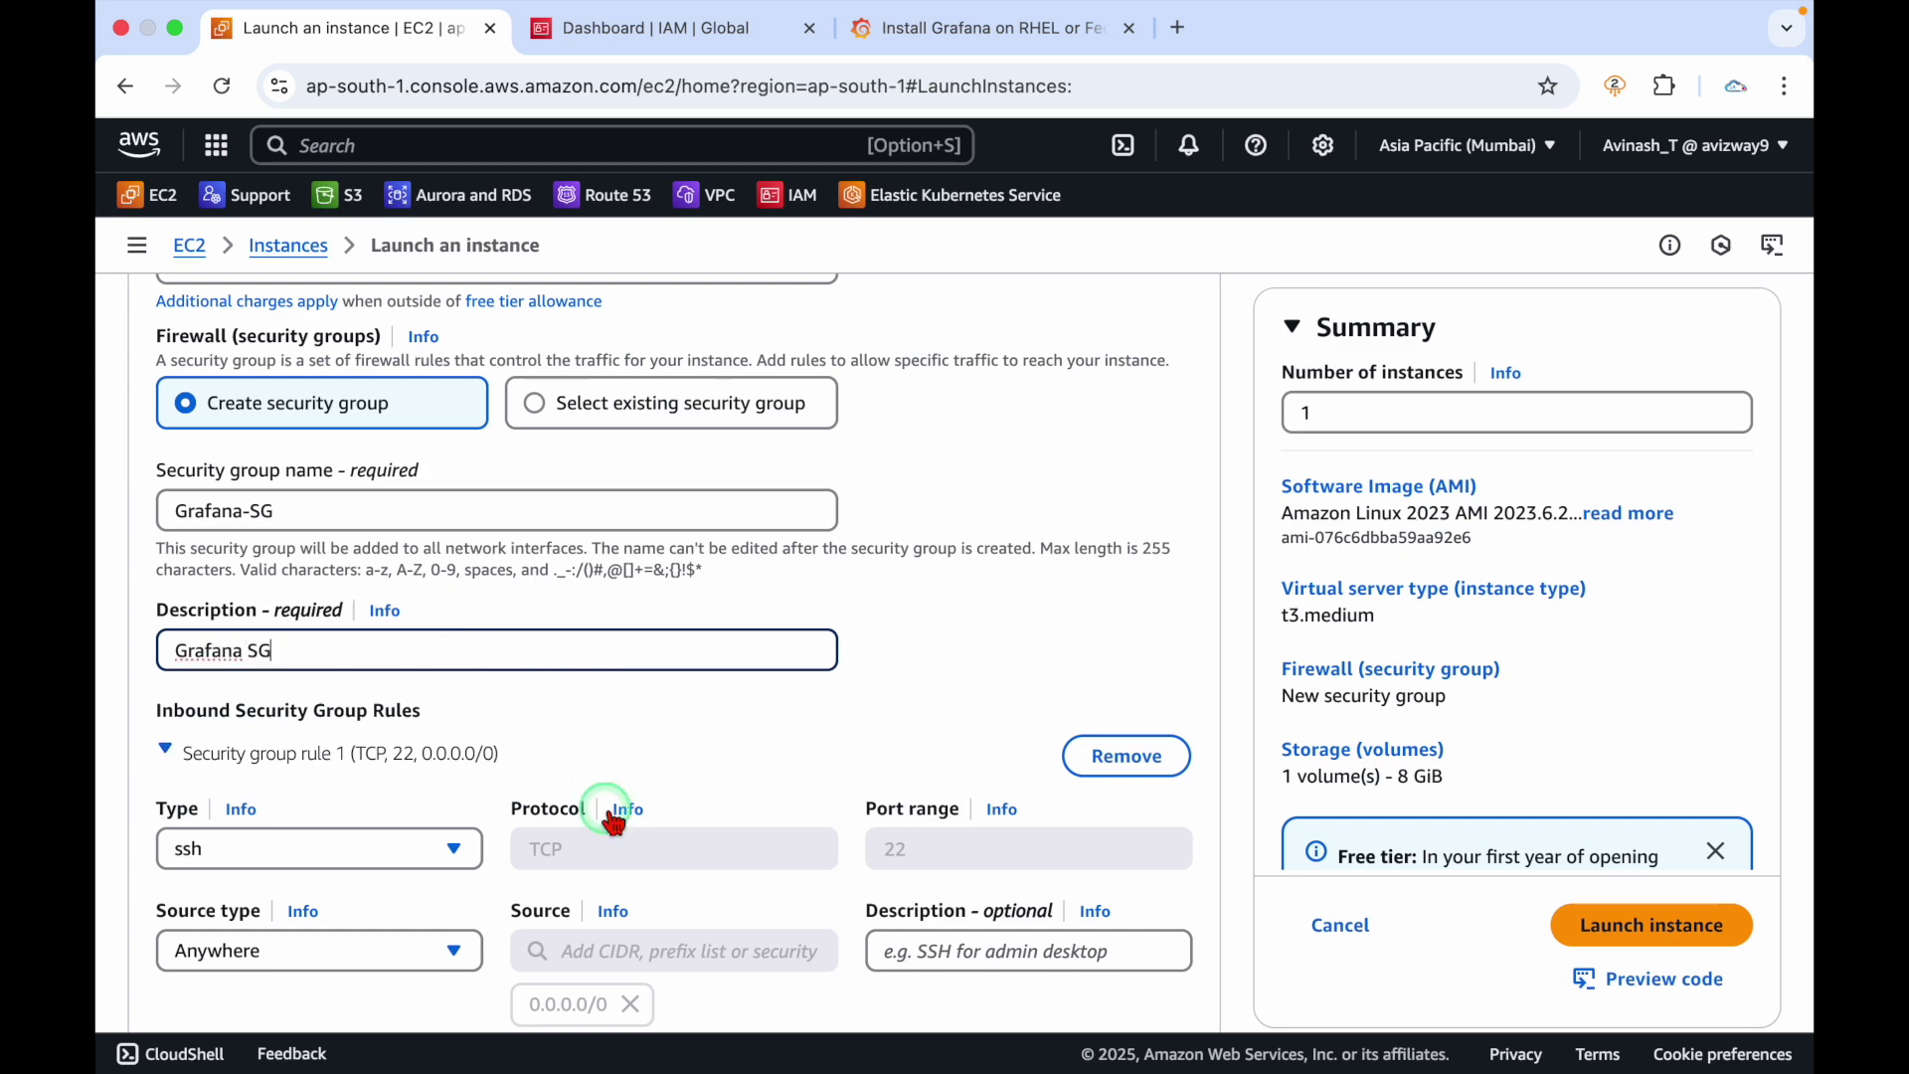
{"action": "scroll", "coordinate": [615, 821], "scroll_direction": "down", "scroll_amount": 6}
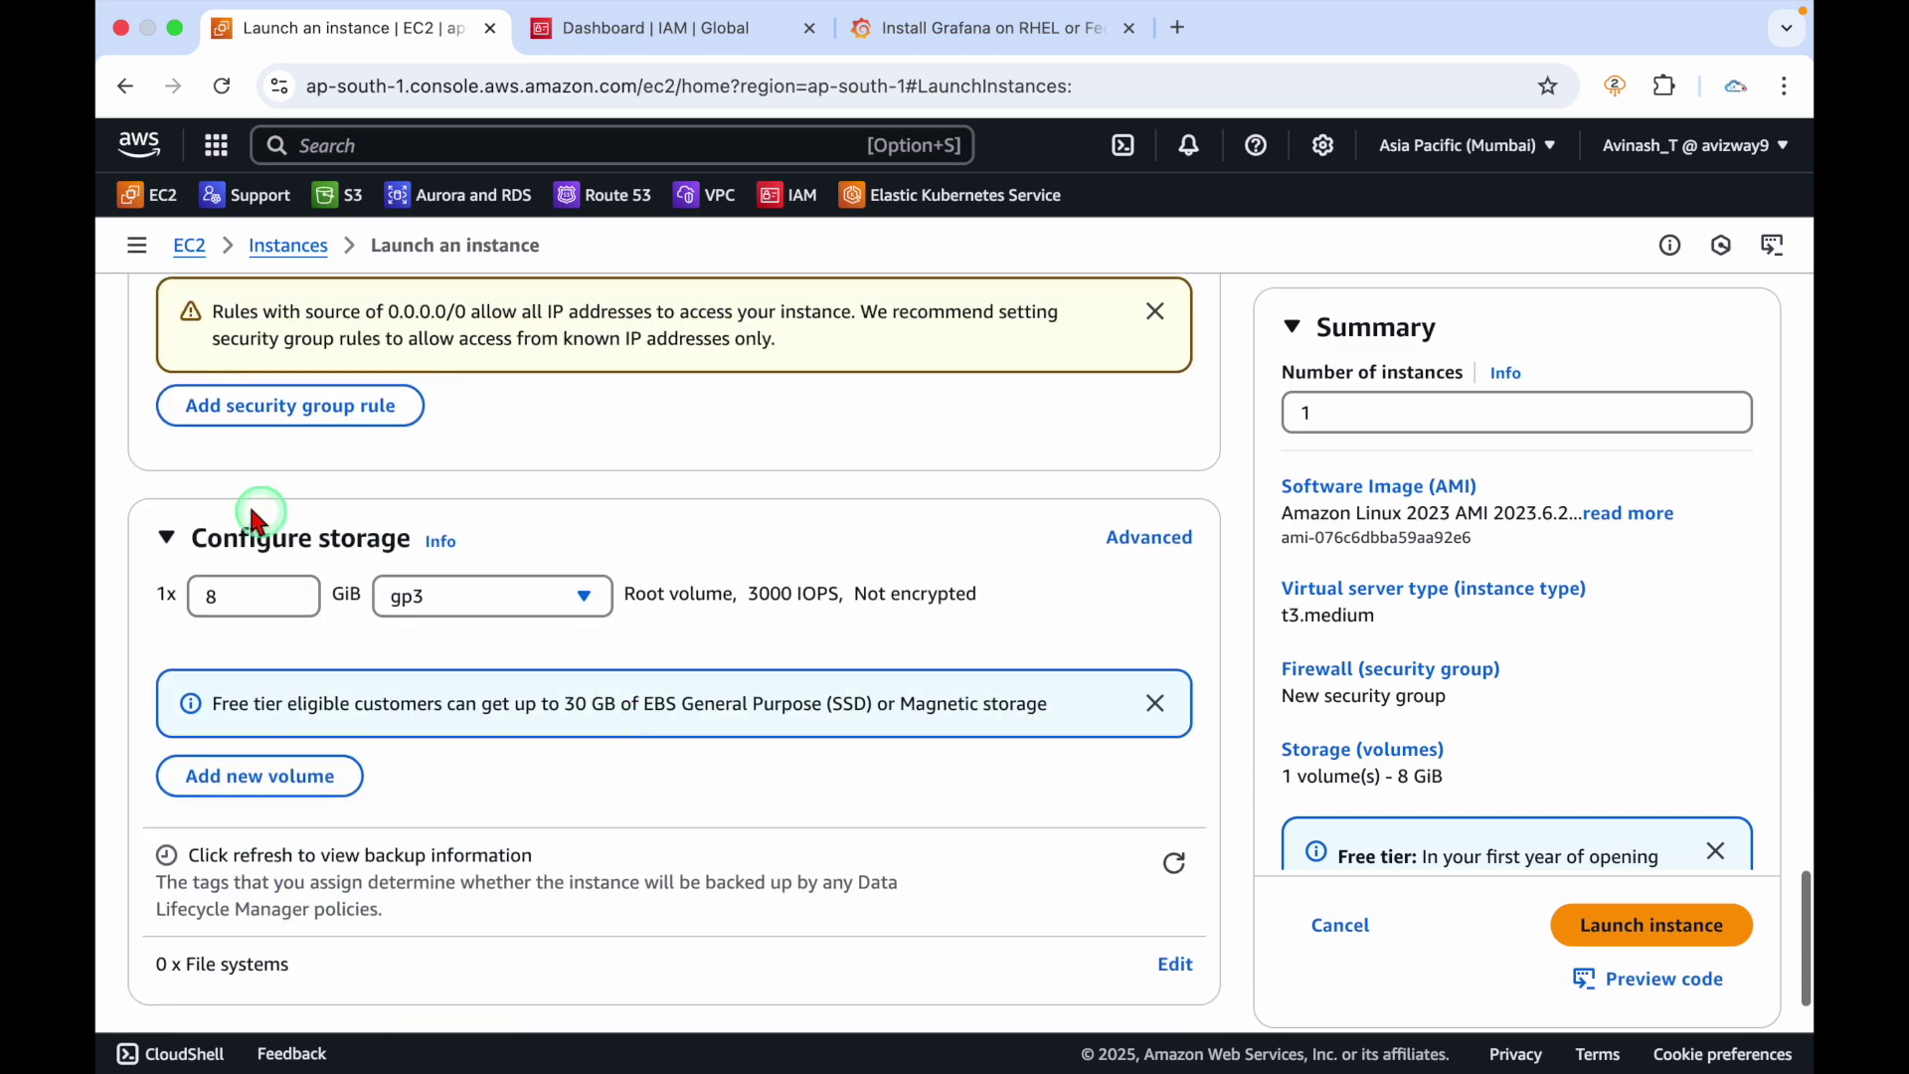
Attach the awar-01-admin-role IAM instance profile under Advanced details and launch the instance
{"action": "scroll", "coordinate": [639, 908], "scroll_direction": "down", "scroll_amount": 3}
{"action": "left_click", "coordinate": [289, 950]}
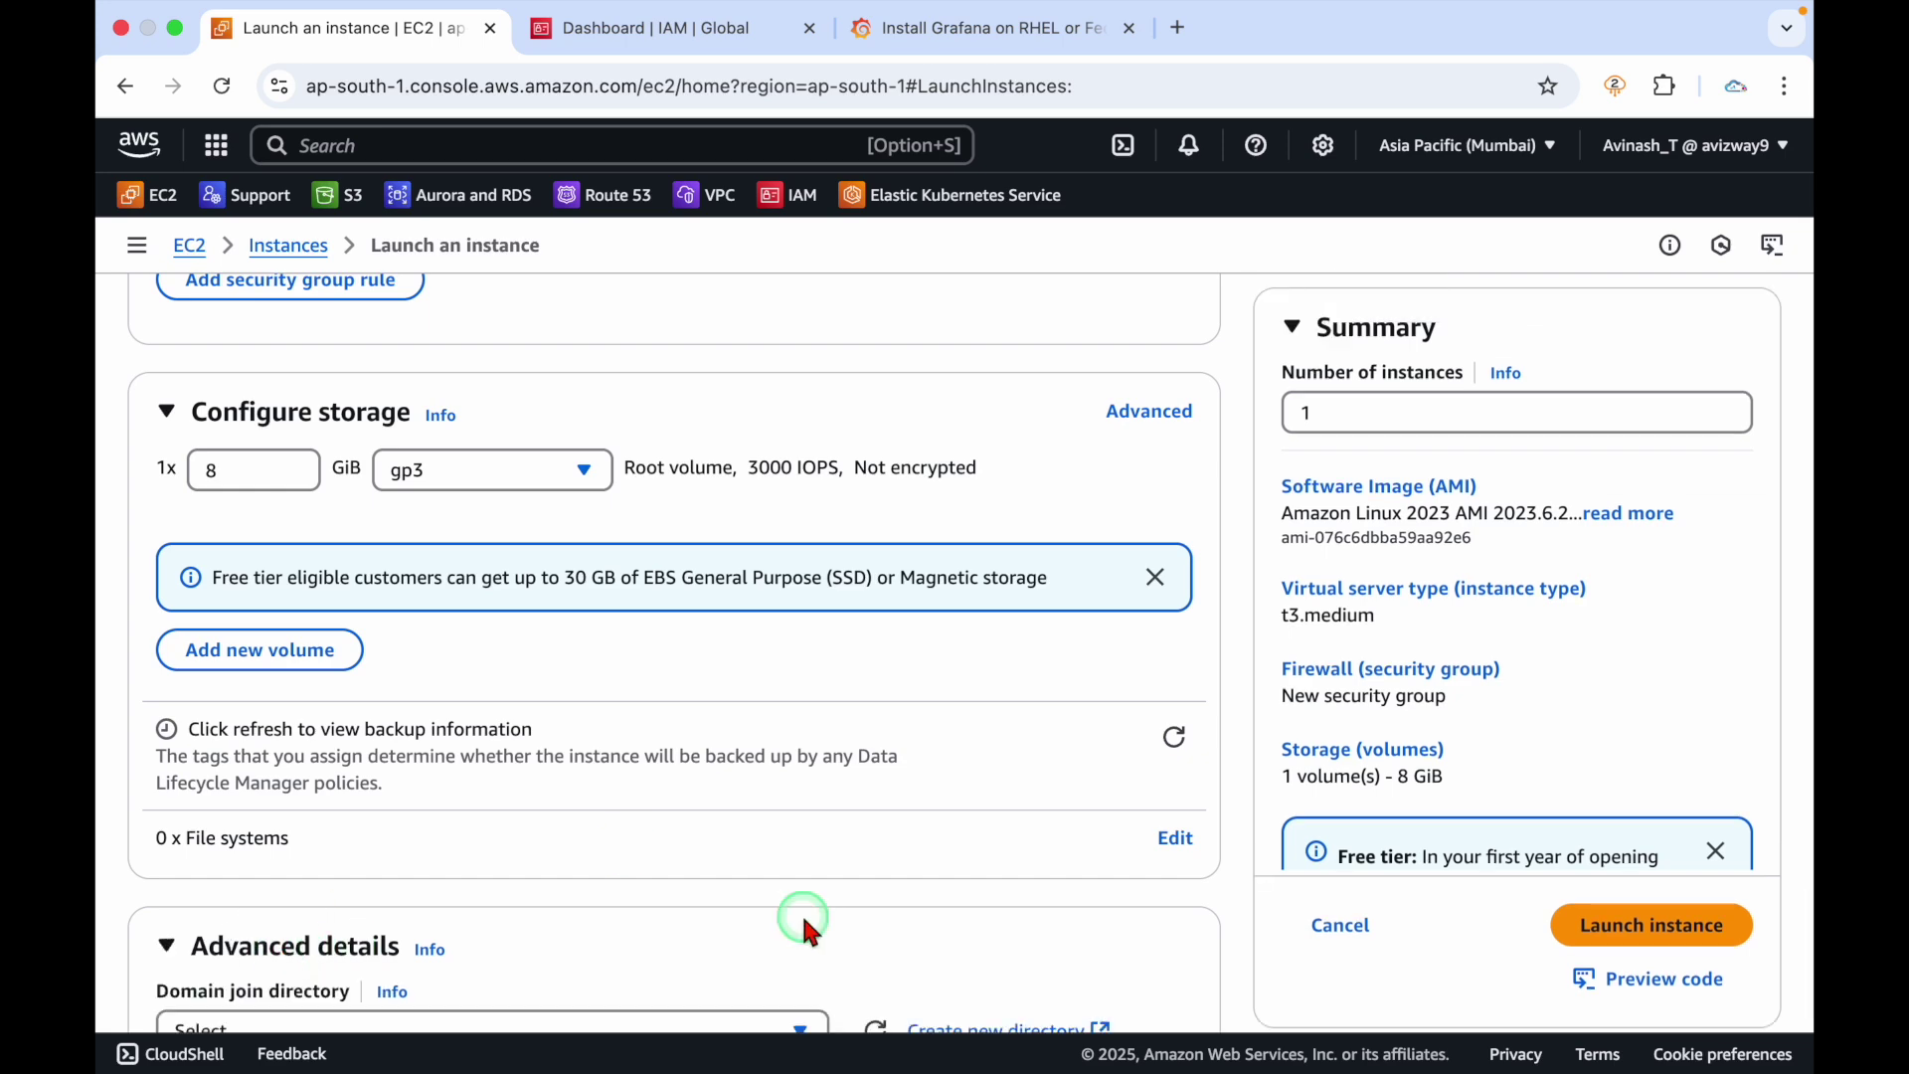
{"action": "scroll", "coordinate": [803, 923], "scroll_direction": "down", "scroll_amount": 5}
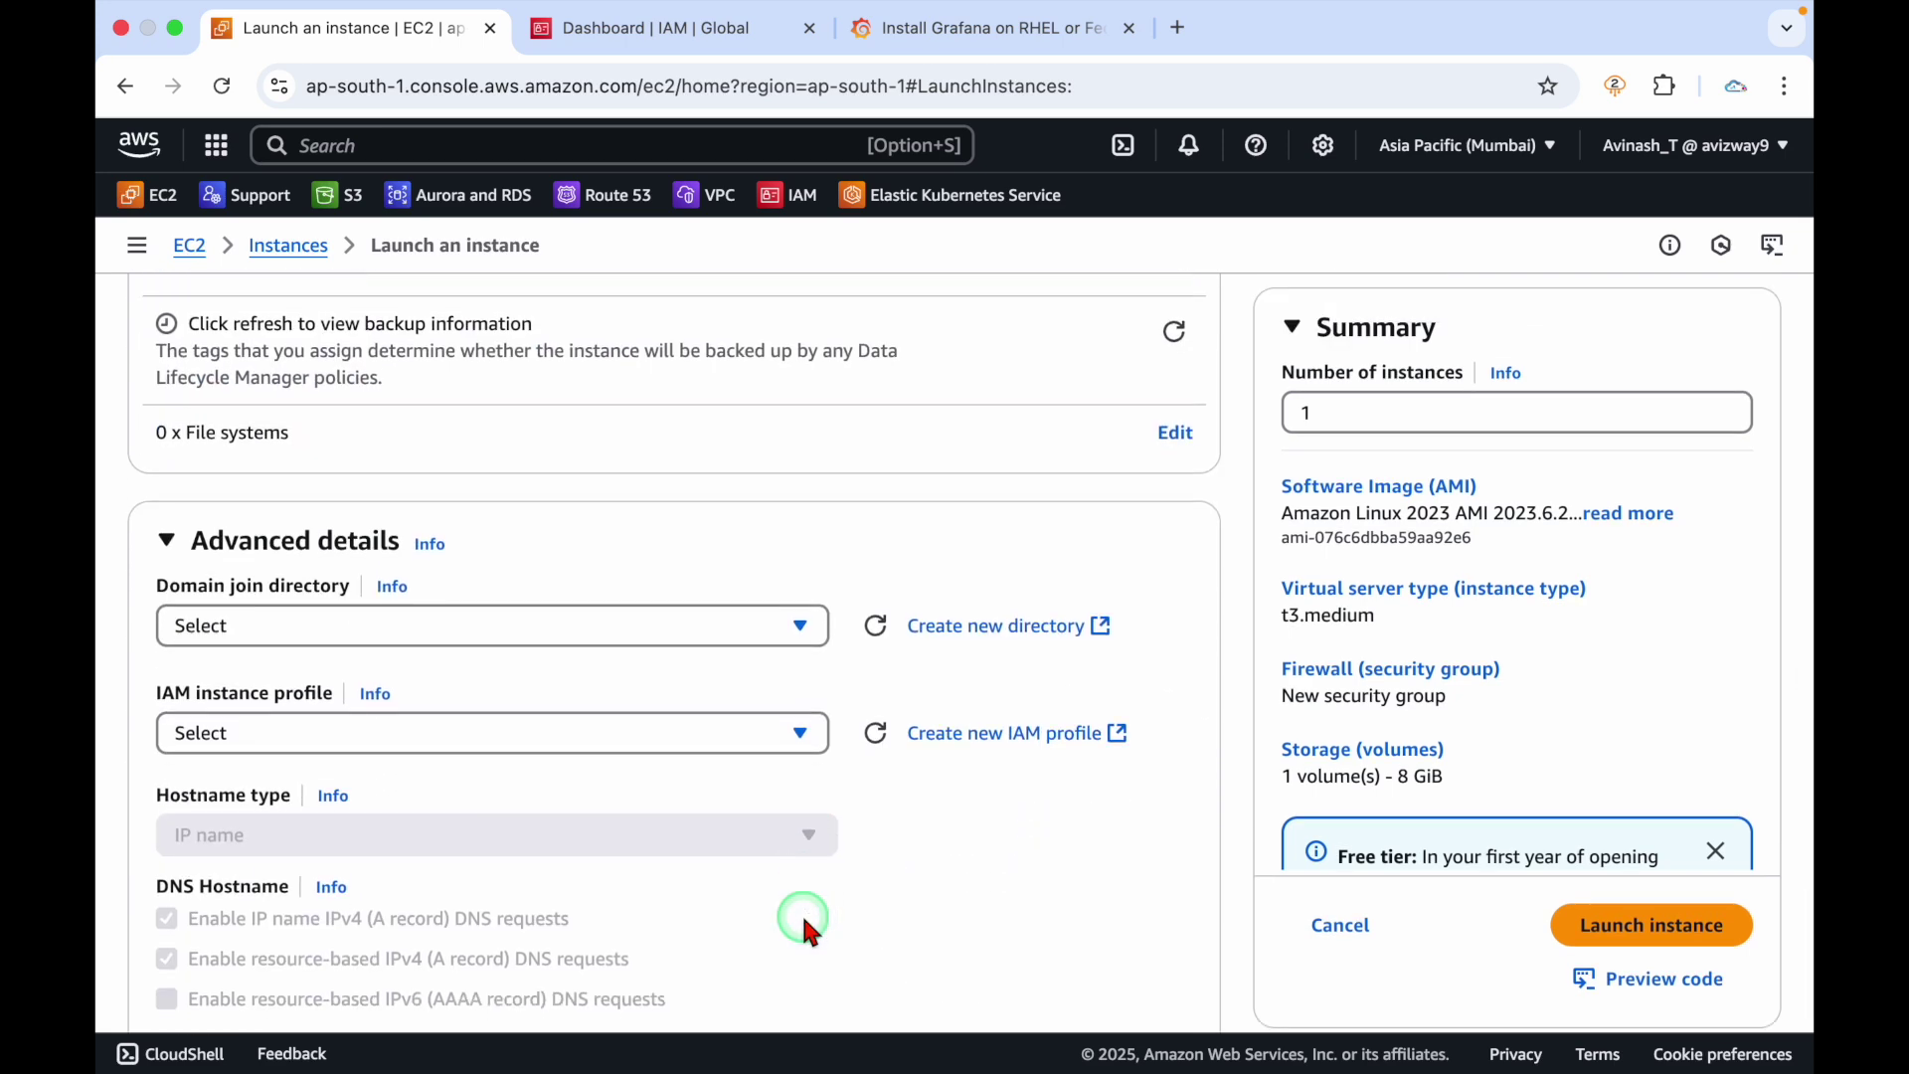
{"action": "left_click", "coordinate": [778, 731]}
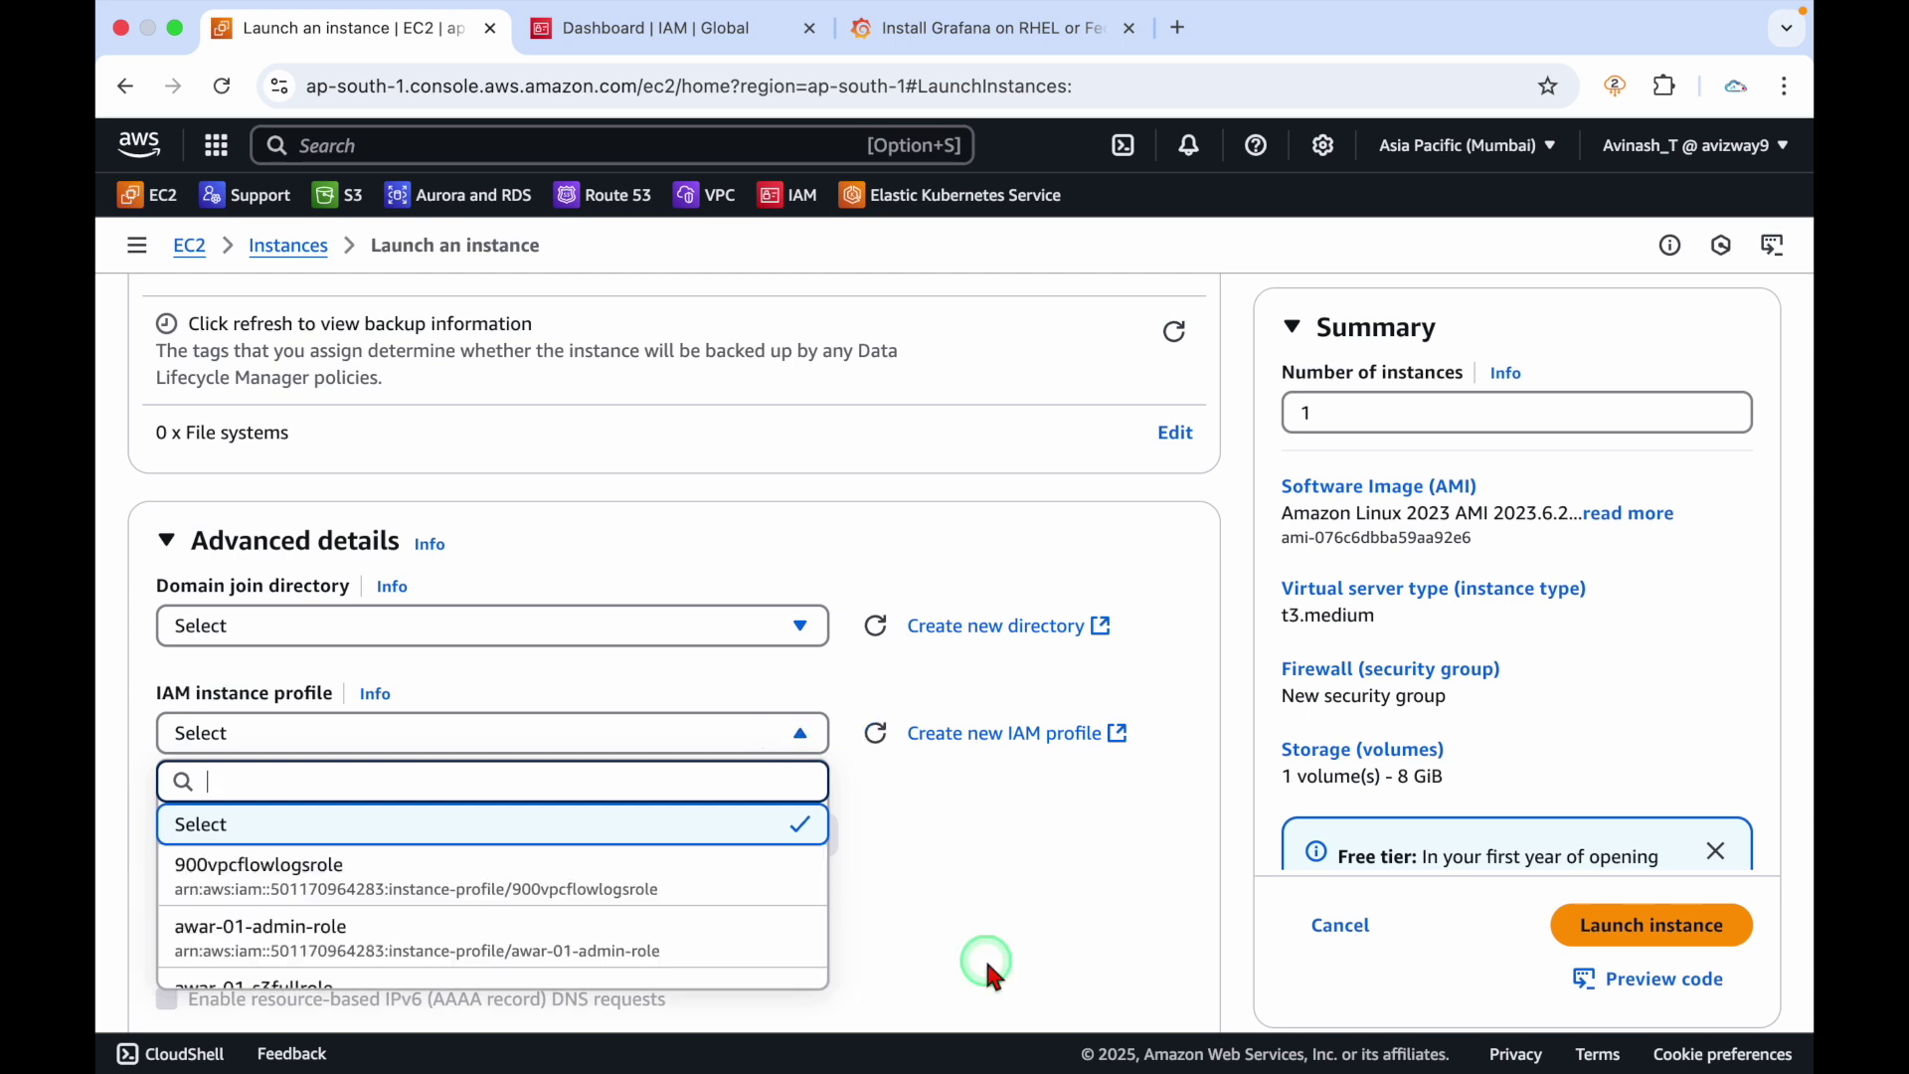
{"action": "type", "text": "admin"}
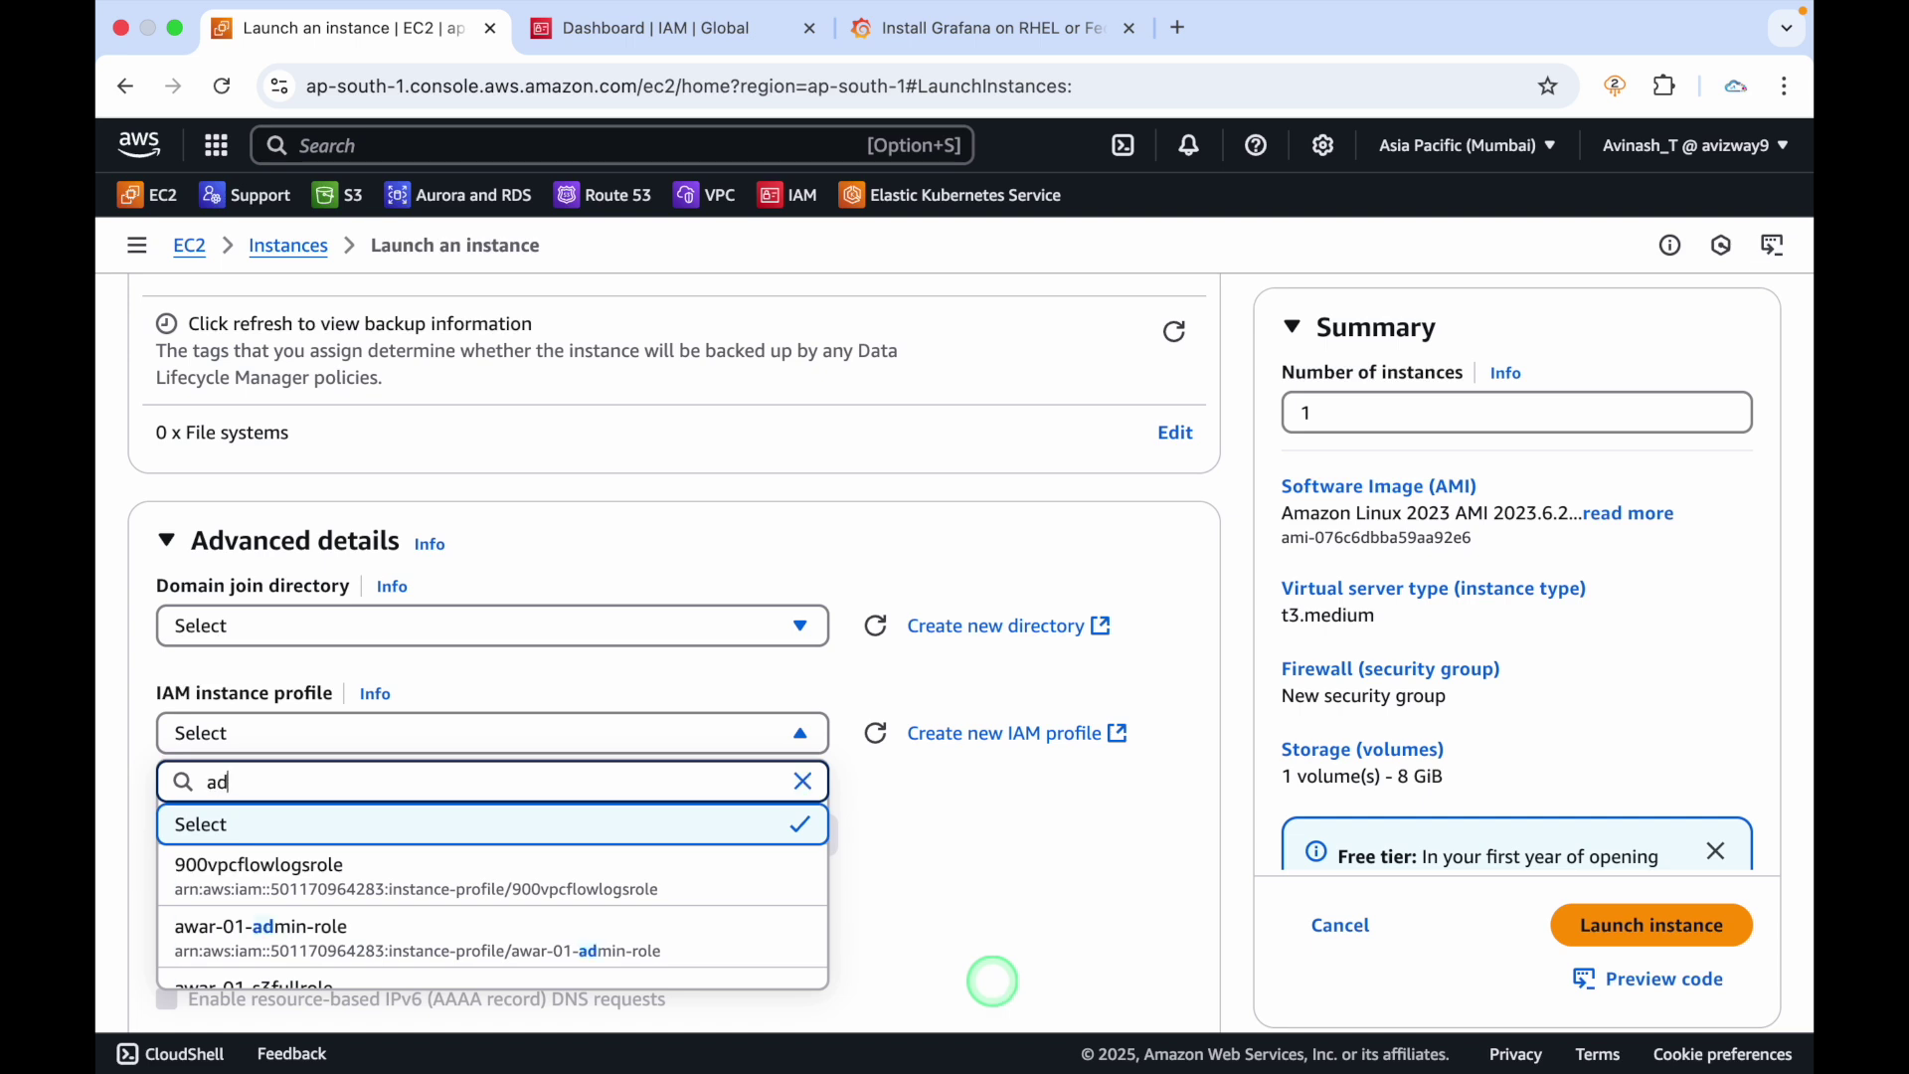
{"action": "left_click", "coordinate": [516, 879]}
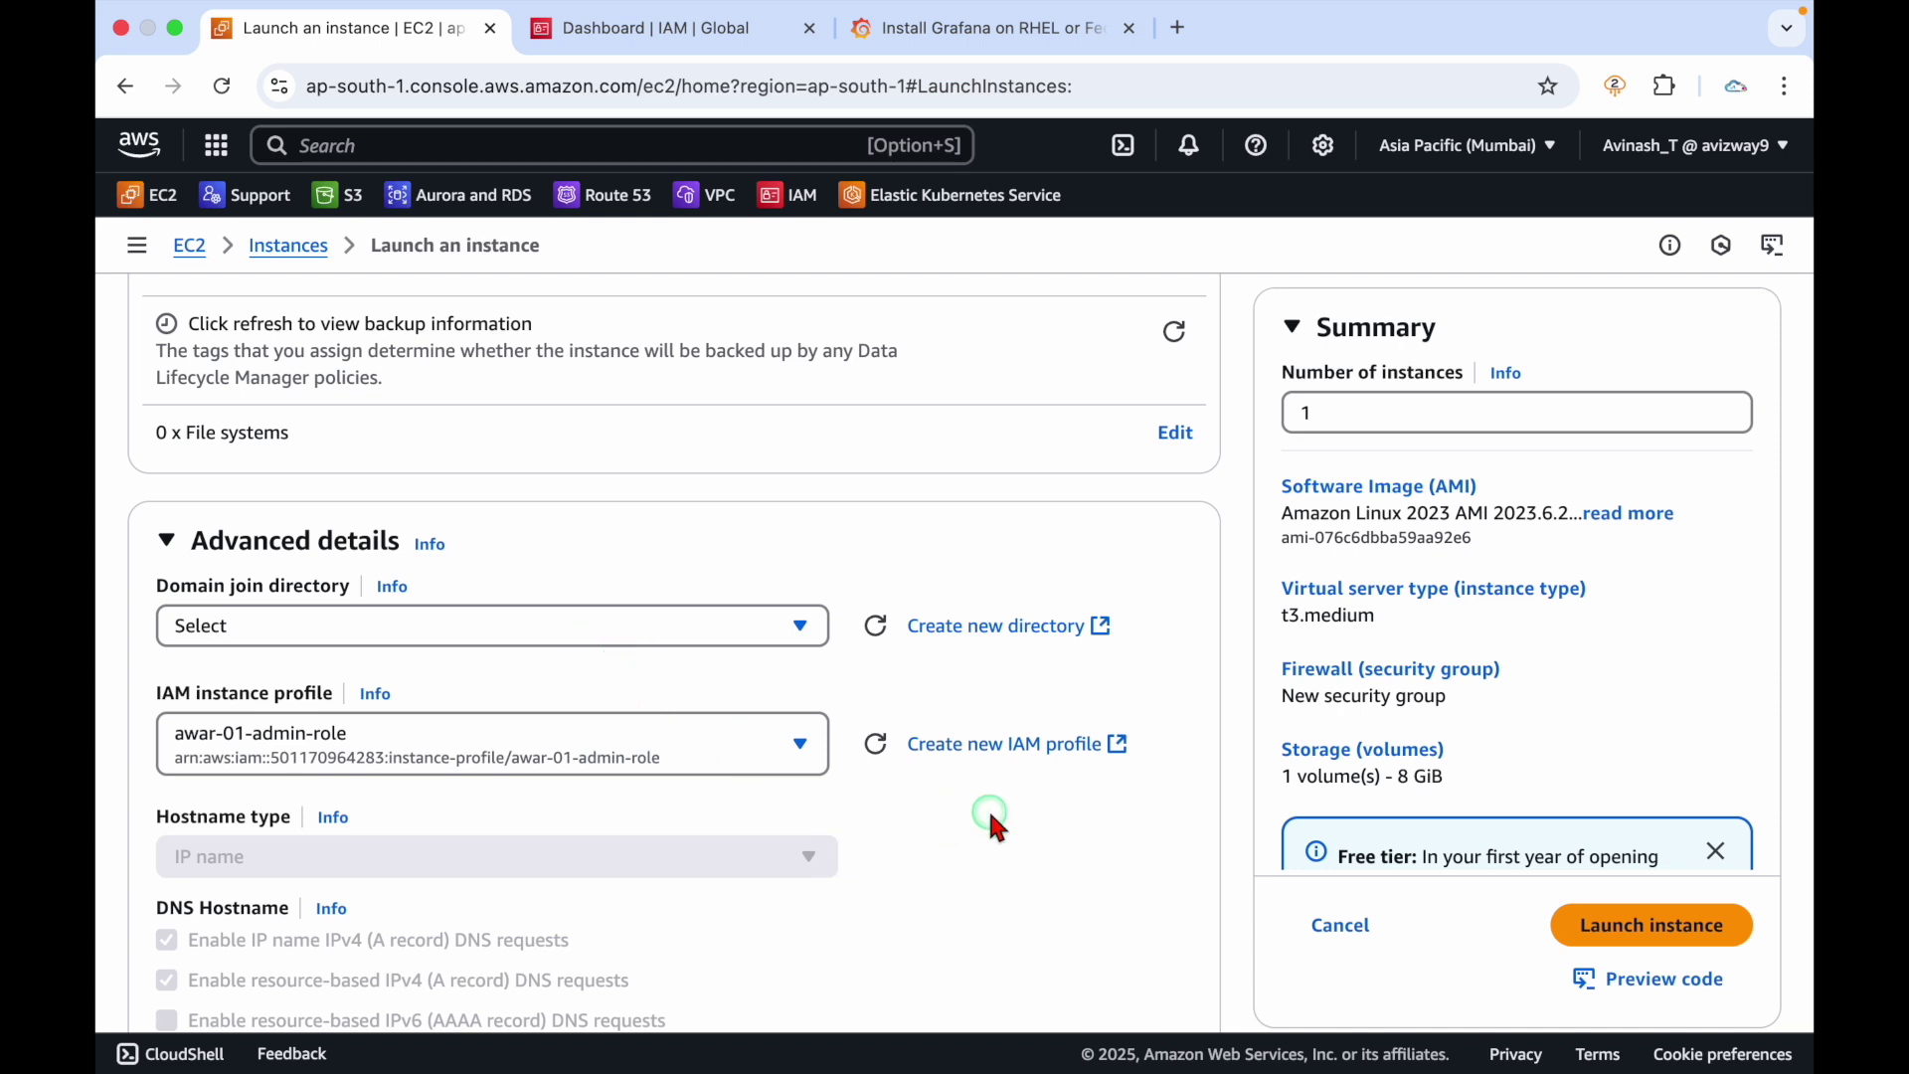
{"action": "scroll", "coordinate": [1351, 682], "scroll_direction": "down", "scroll_amount": 3}
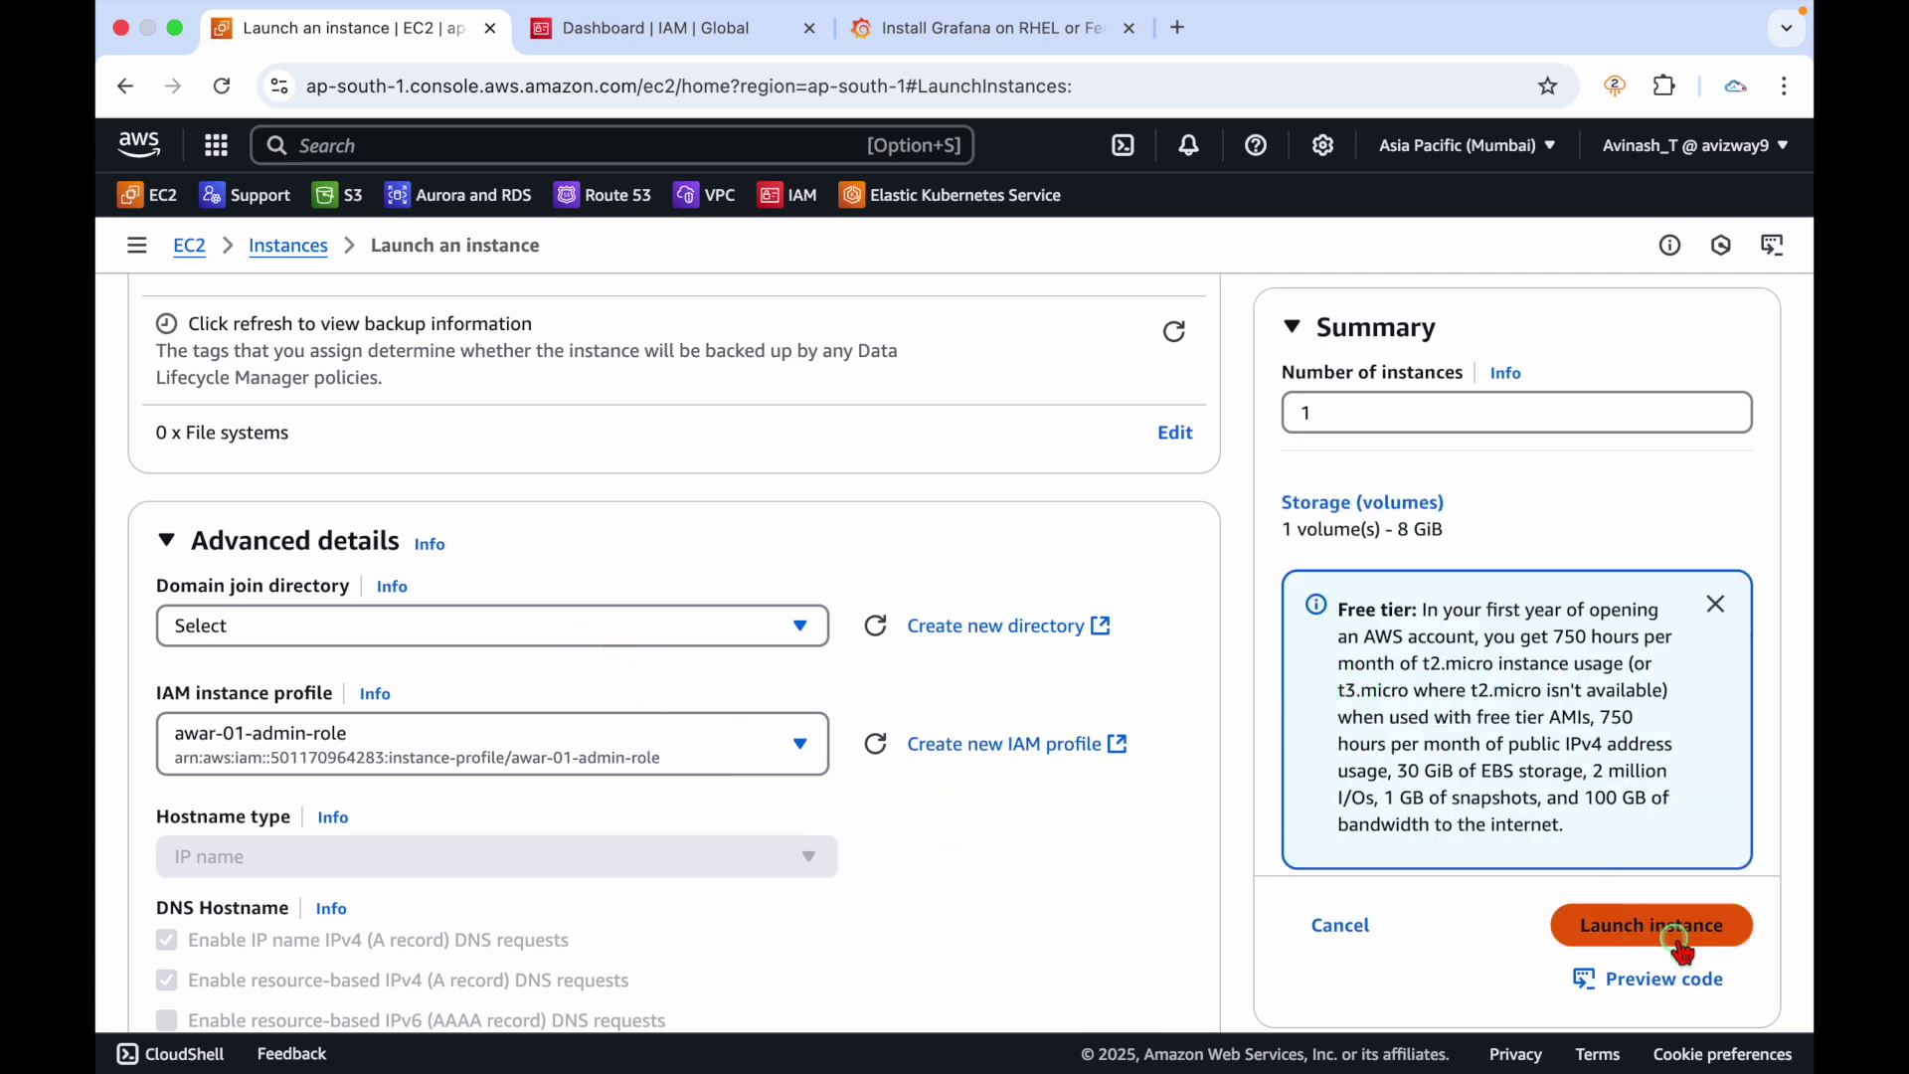
{"action": "left_click", "coordinate": [1680, 940]}
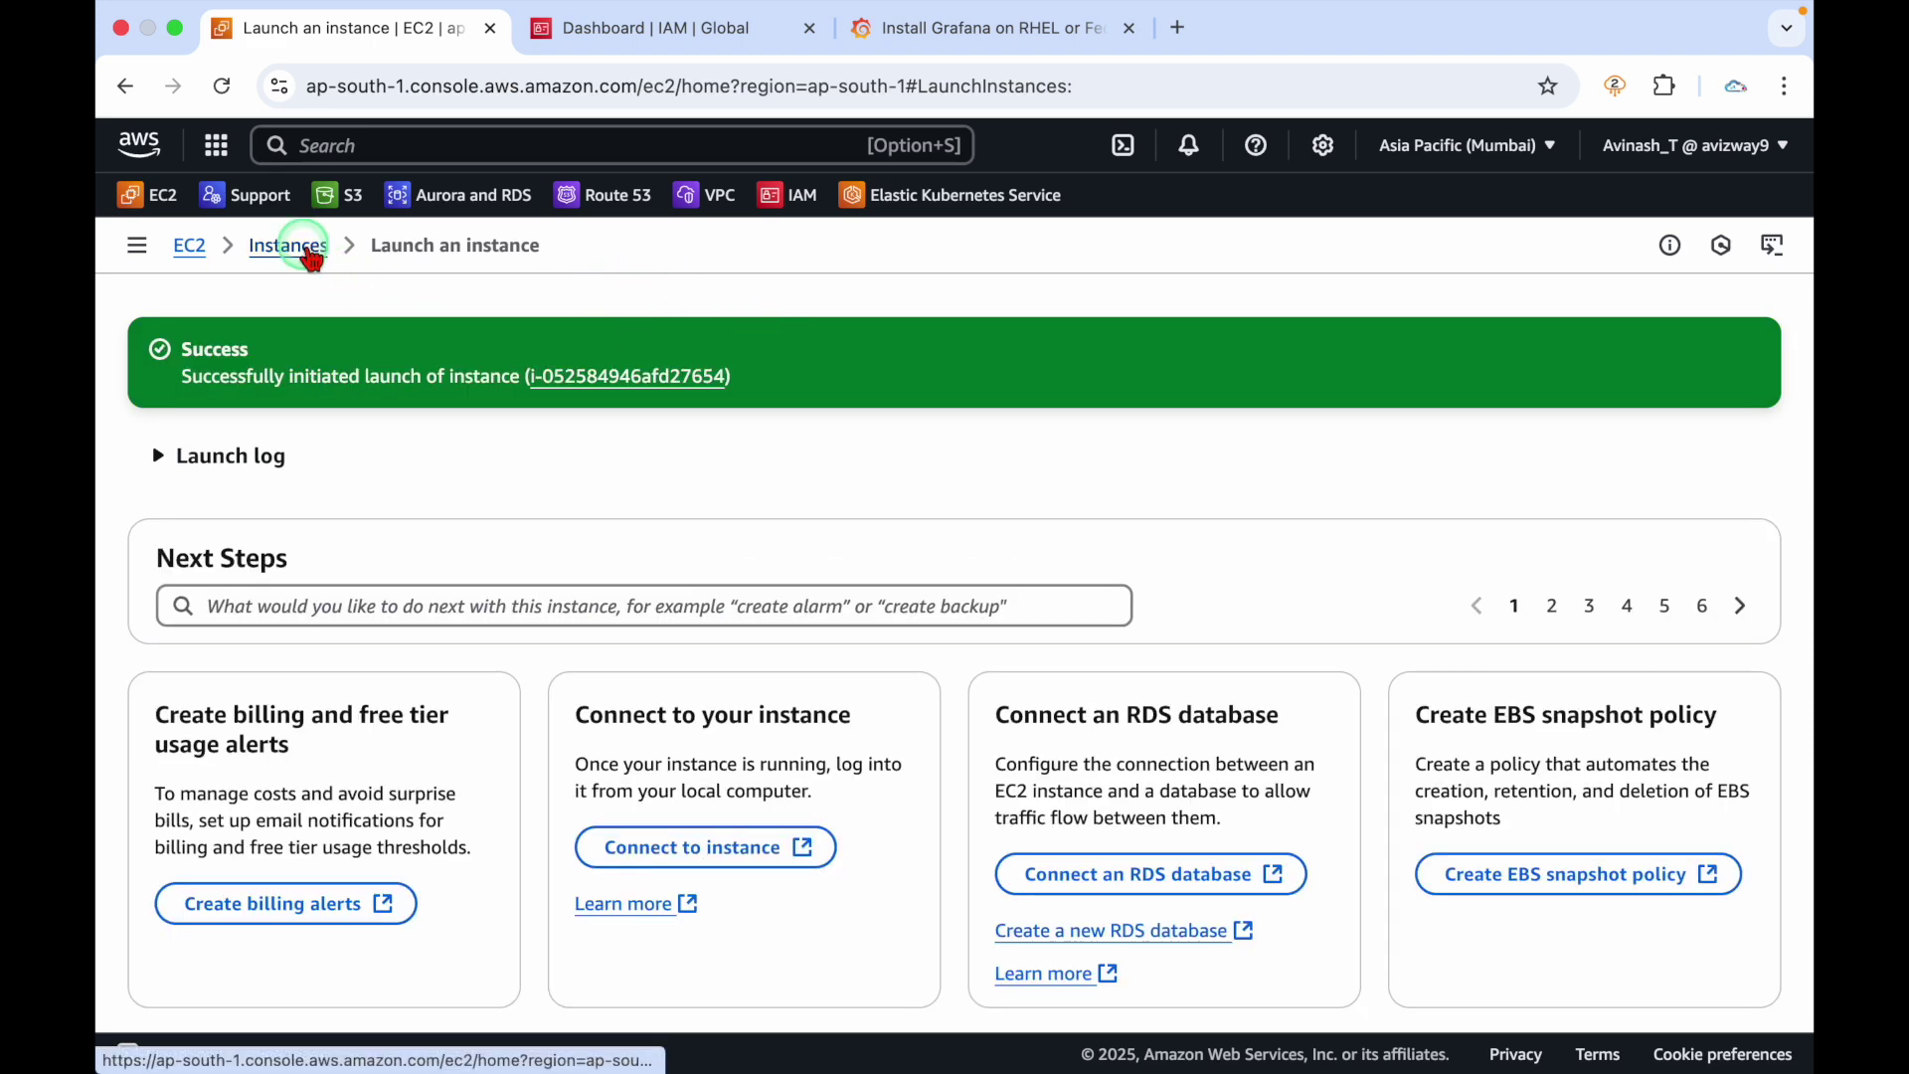
Refresh the instances list and confirm Grafana-Server is Running
{"action": "left_click", "coordinate": [310, 249]}
{"action": "left_click", "coordinate": [968, 318]}
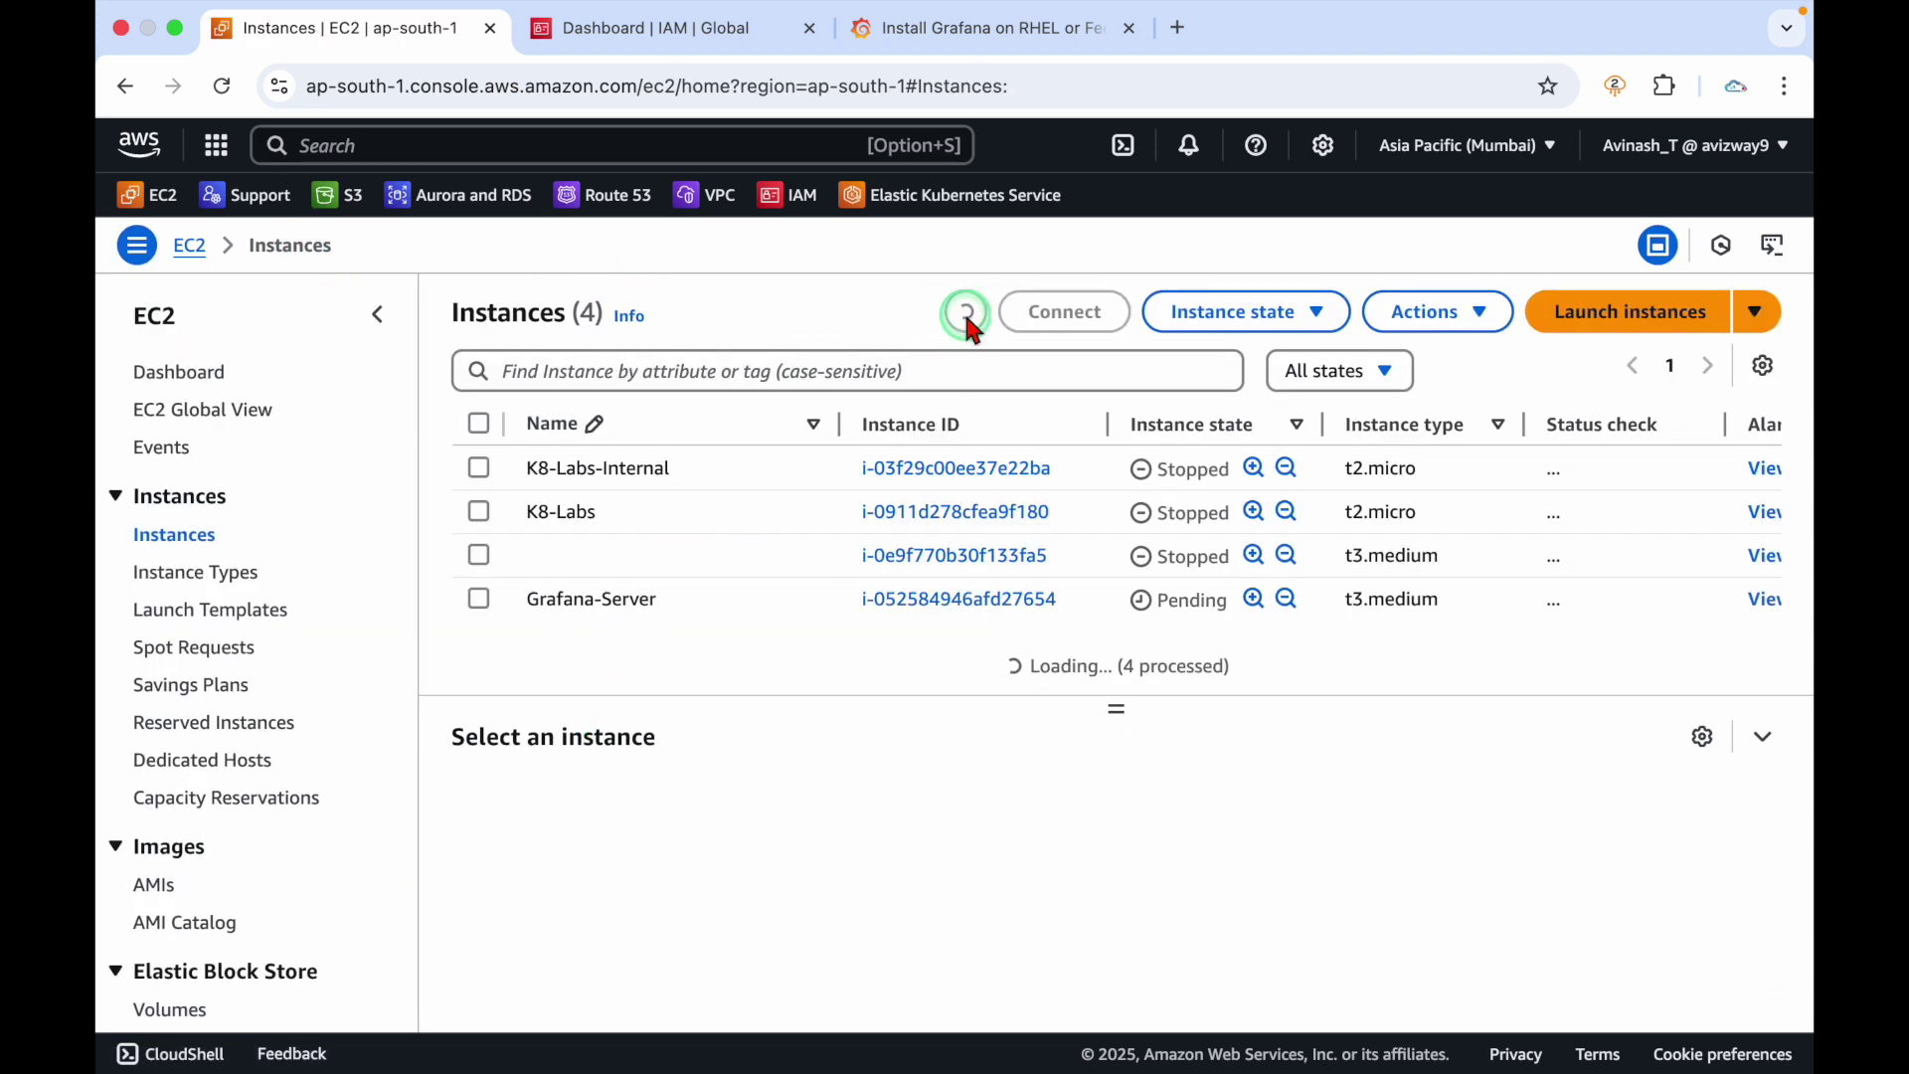
{"action": "left_click", "coordinate": [480, 600]}
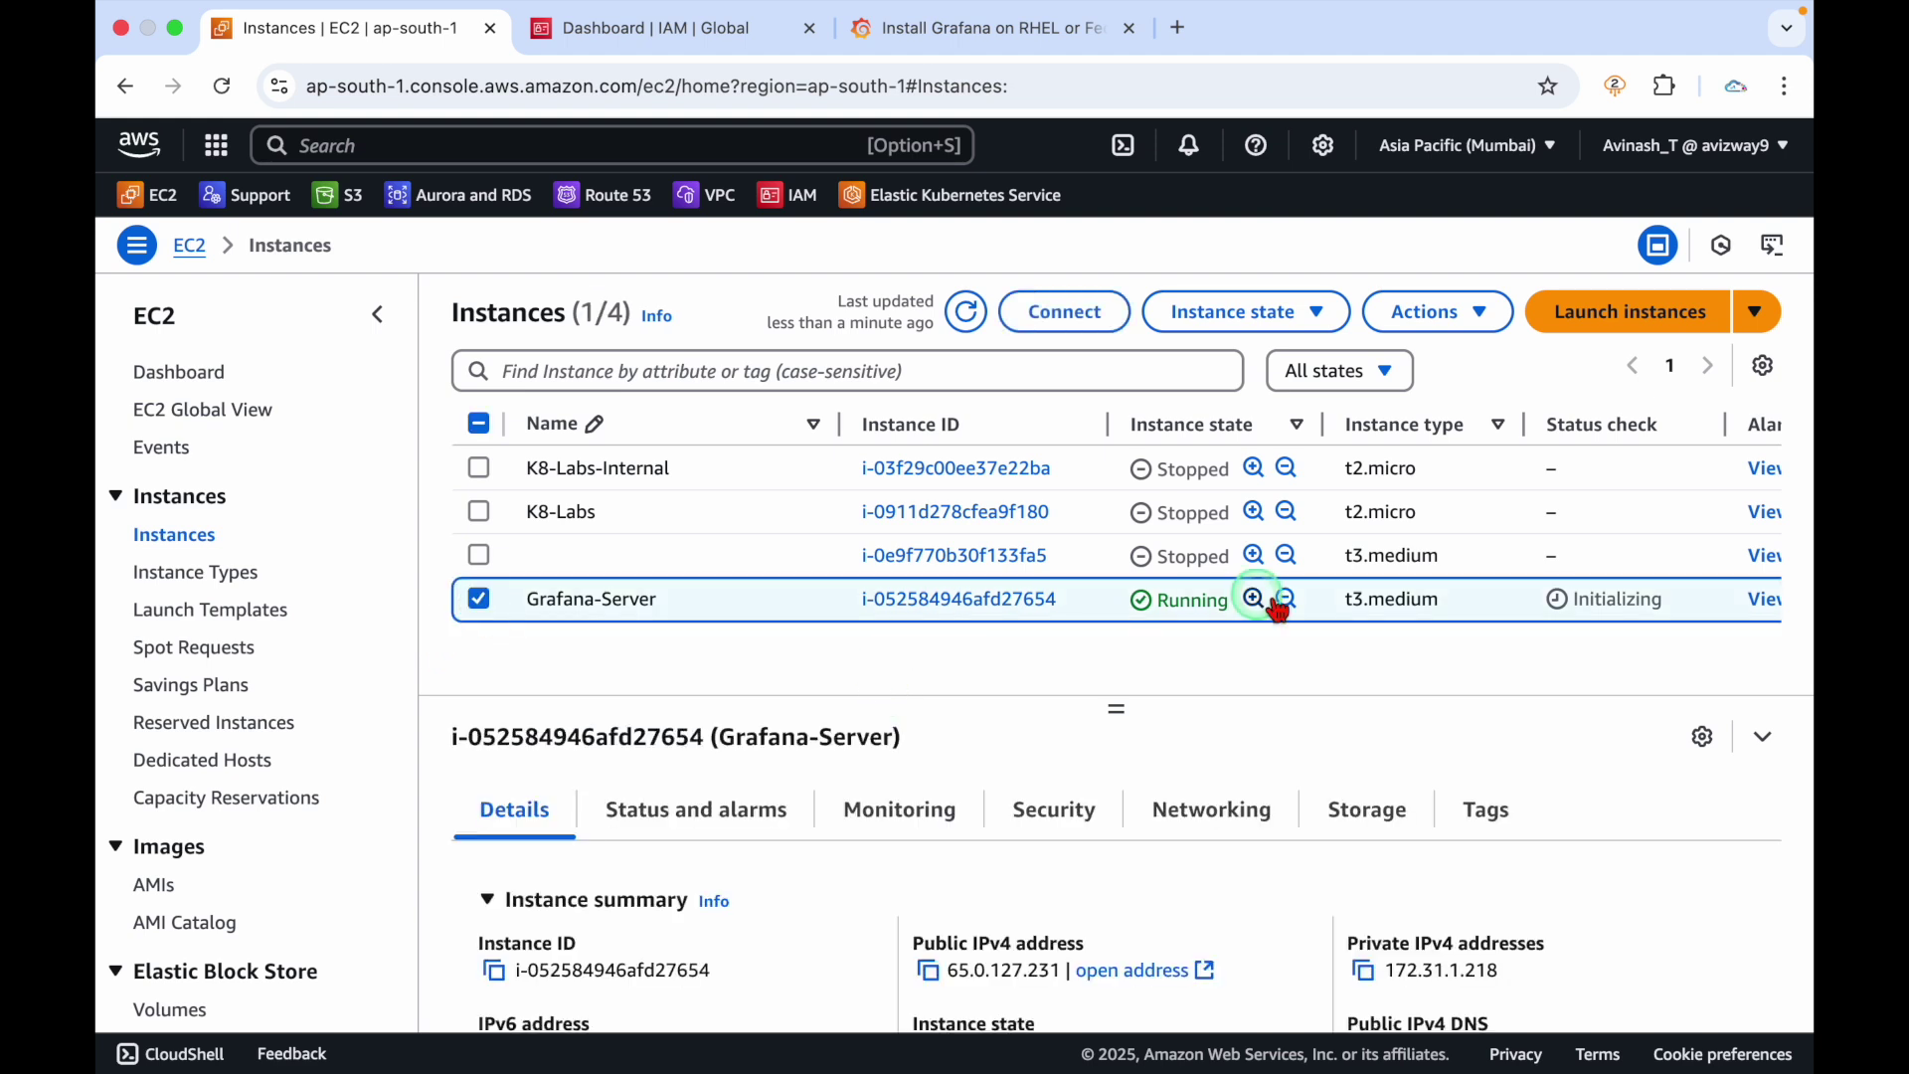
{"action": "double_click", "coordinate": [1181, 600]}
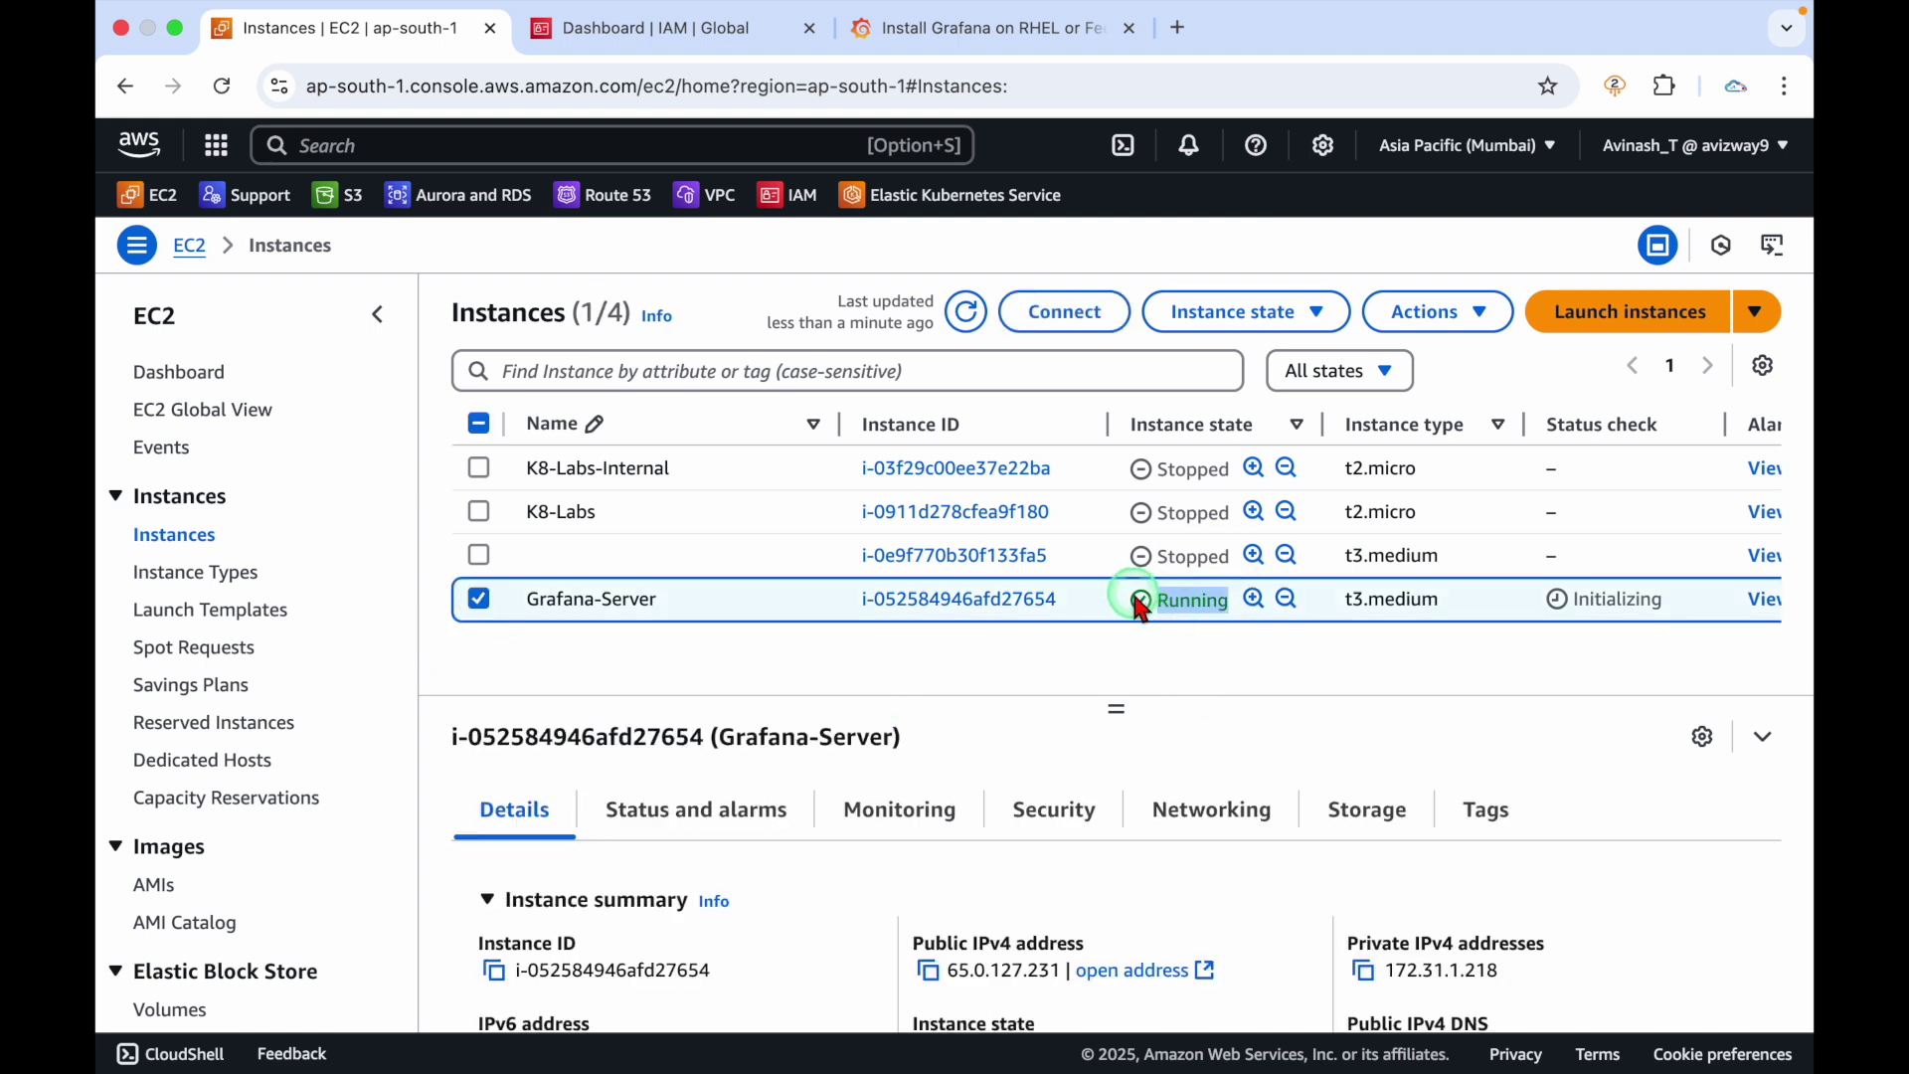
{"action": "left_click", "coordinate": [1089, 448]}
Connect to Grafana-Server via EC2 Instance Connect as ec2-user
{"action": "left_click", "coordinate": [1050, 306]}
{"action": "scroll", "coordinate": [1094, 742], "scroll_direction": "down", "scroll_amount": 2}
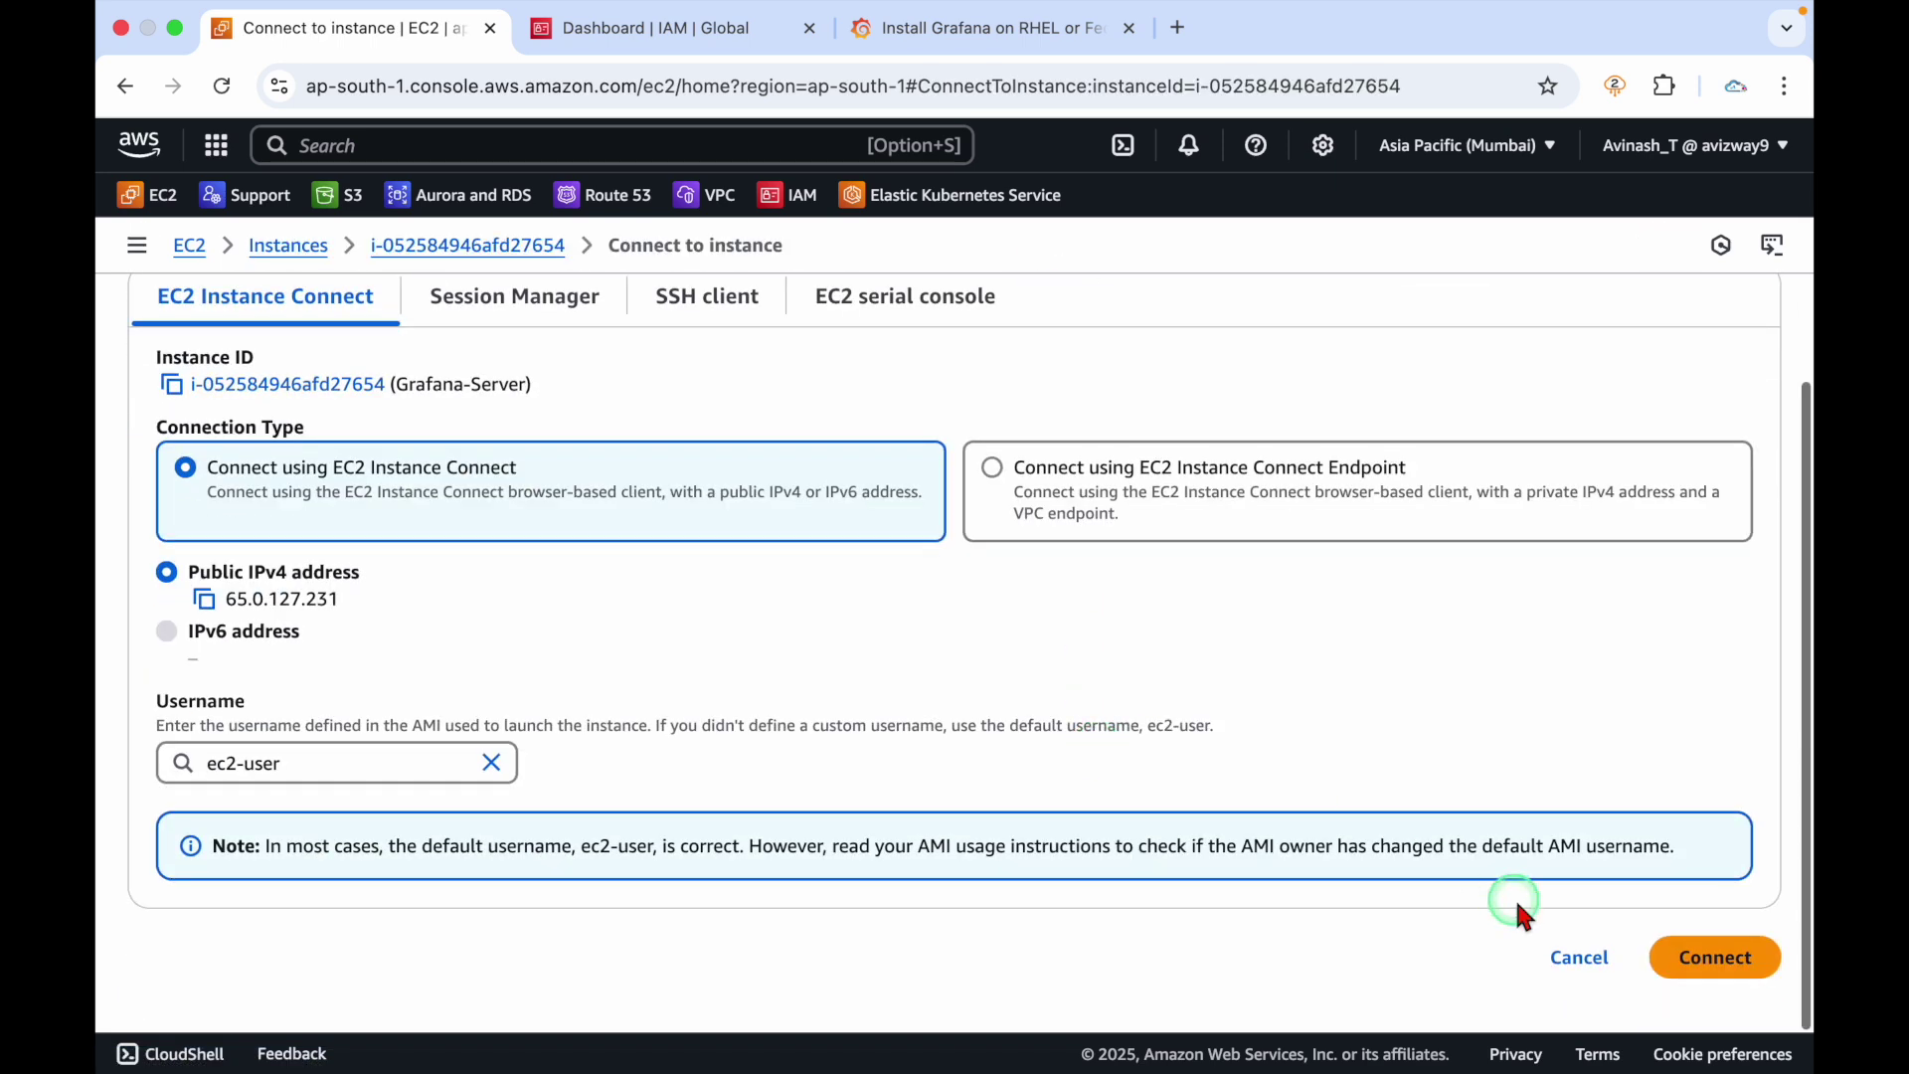
{"action": "left_click", "coordinate": [1702, 955]}
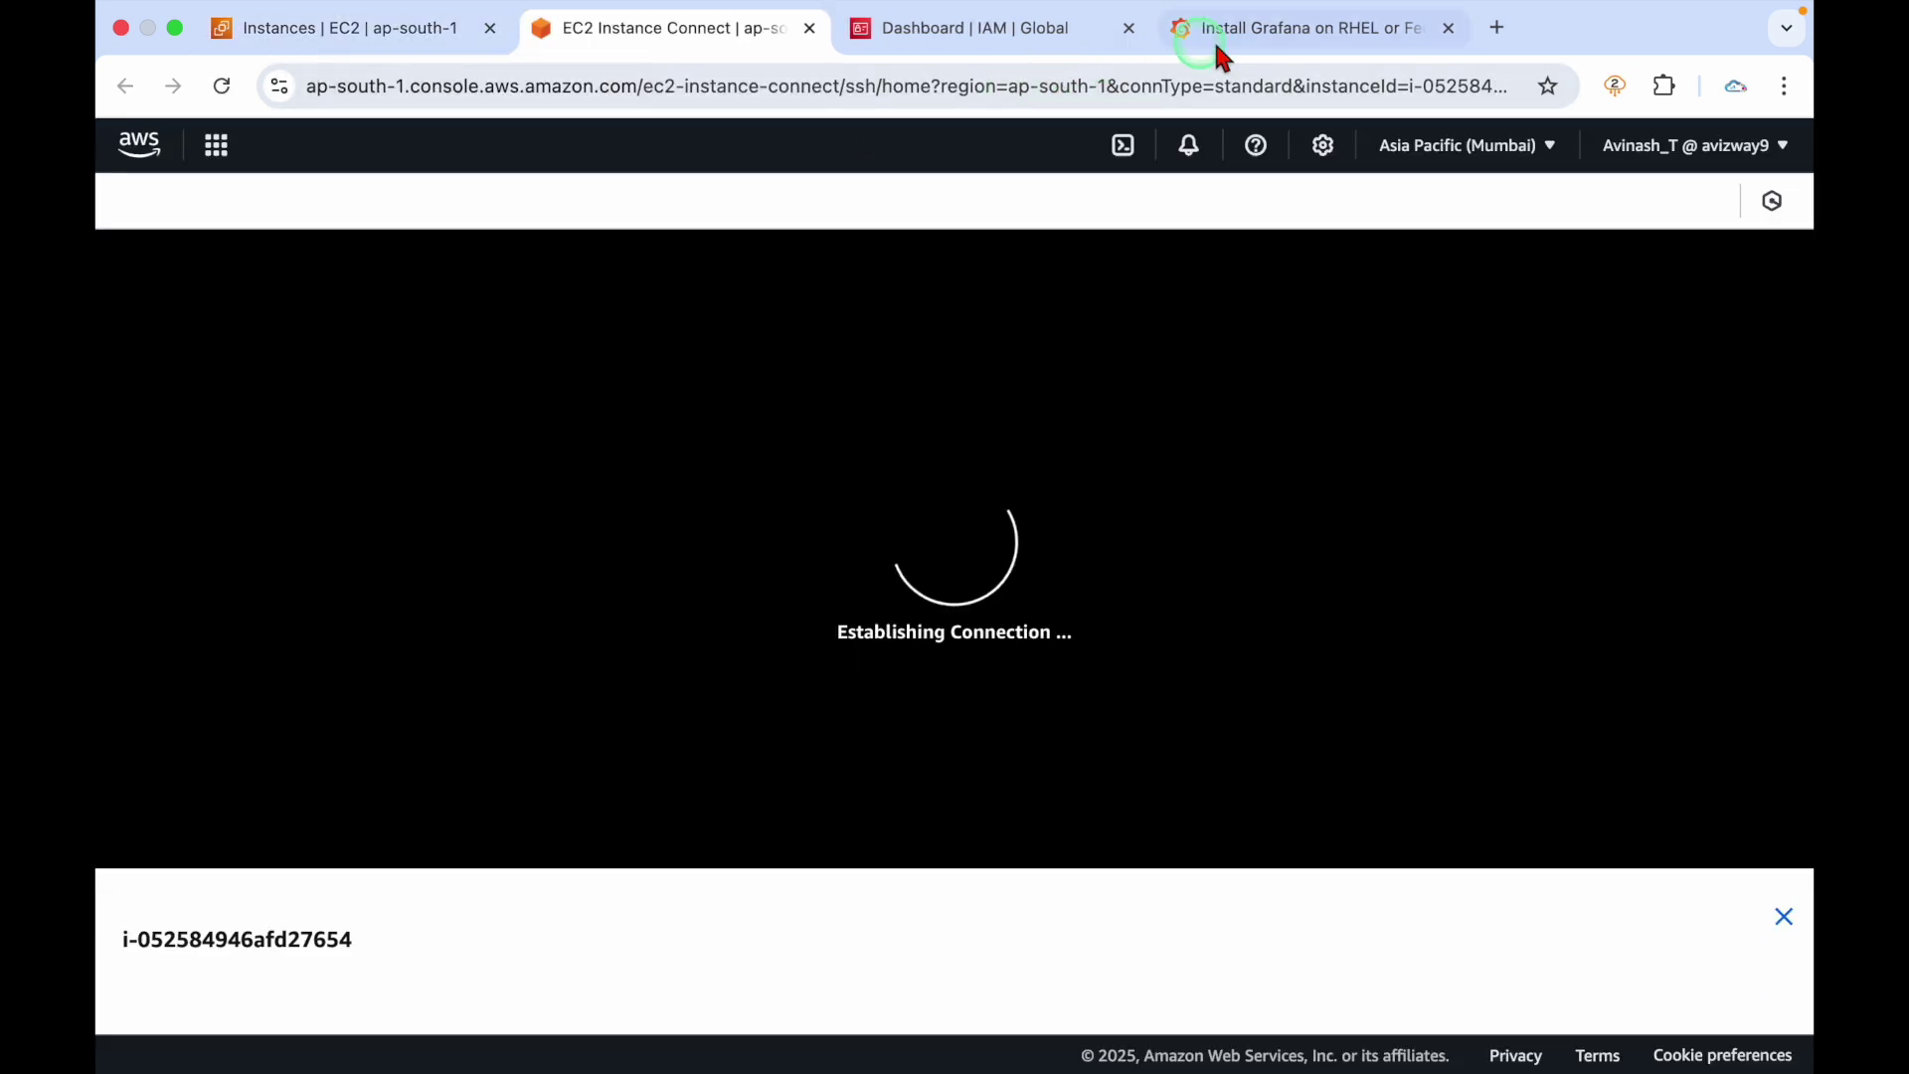
Open the RHEL or Fedora install page in the Grafana documentation
{"action": "left_click", "coordinate": [1243, 39]}
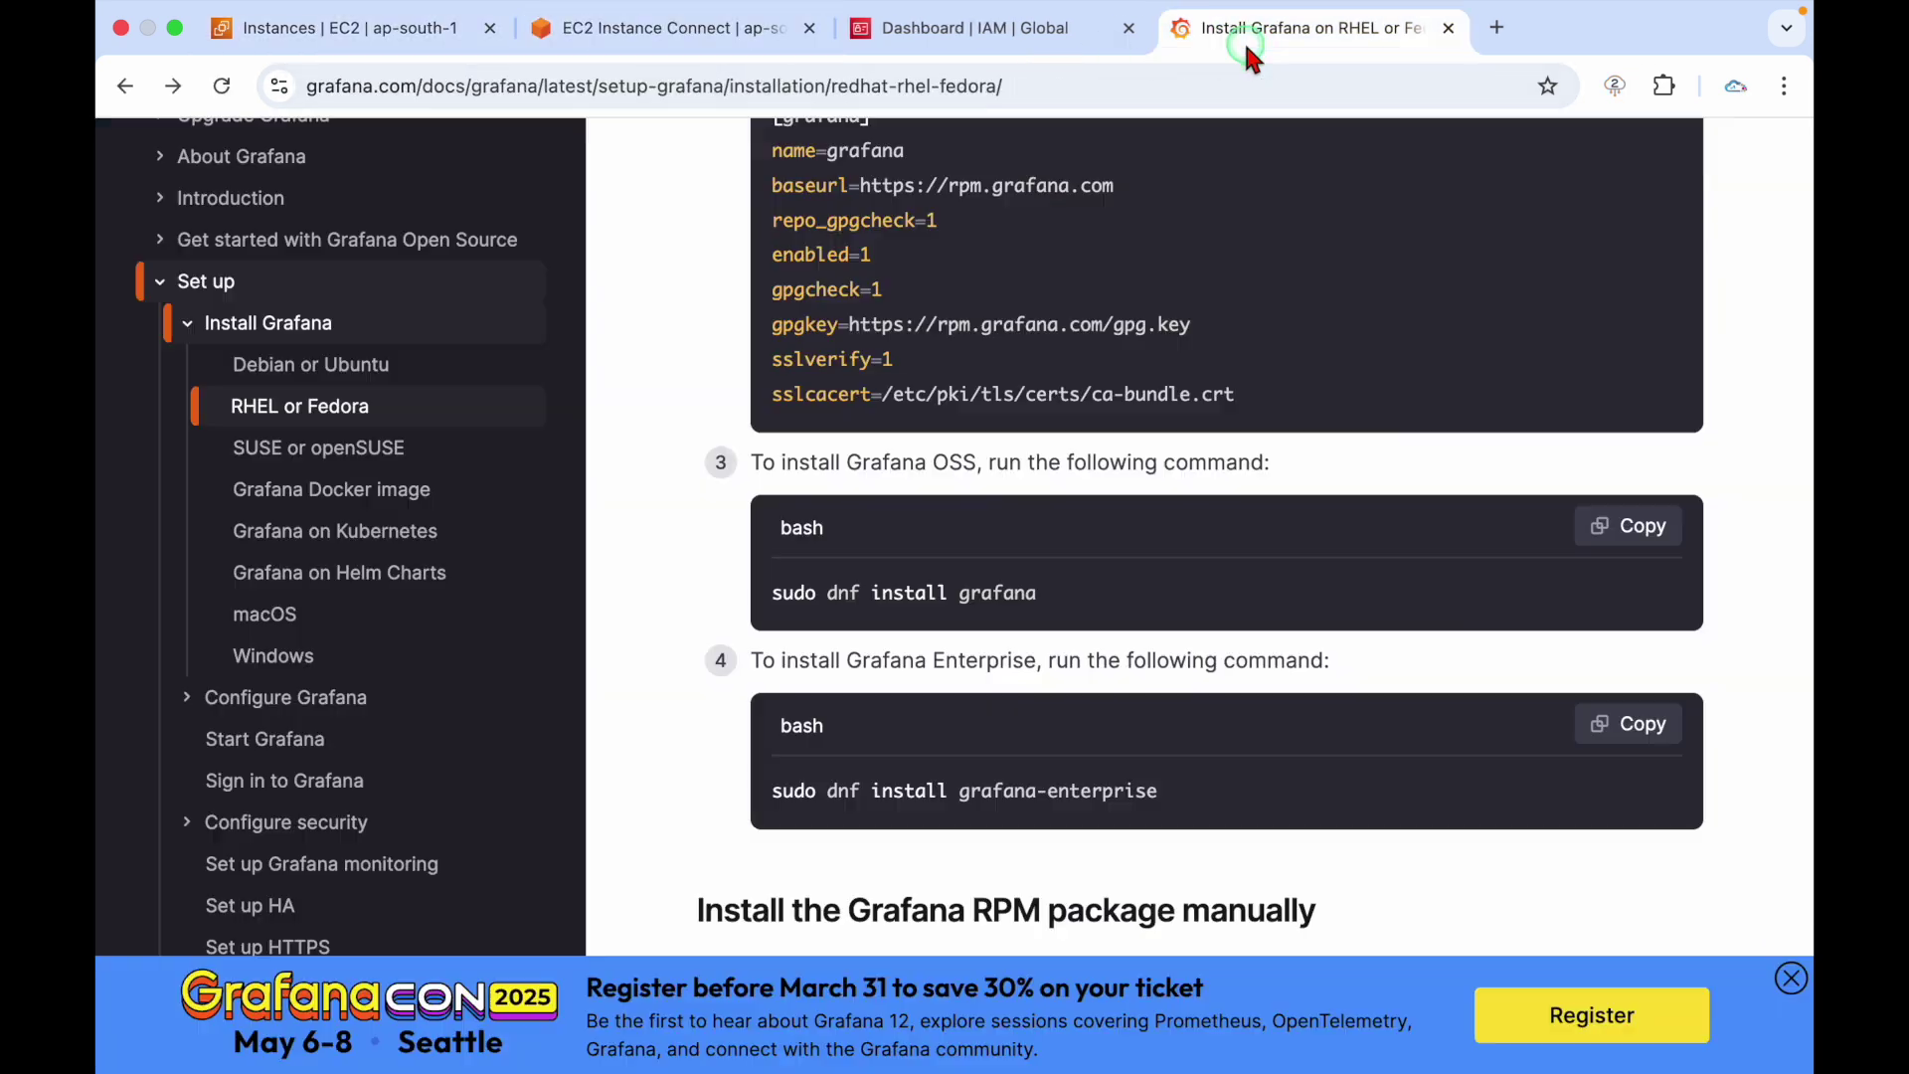
{"action": "left_click", "coordinate": [318, 405]}
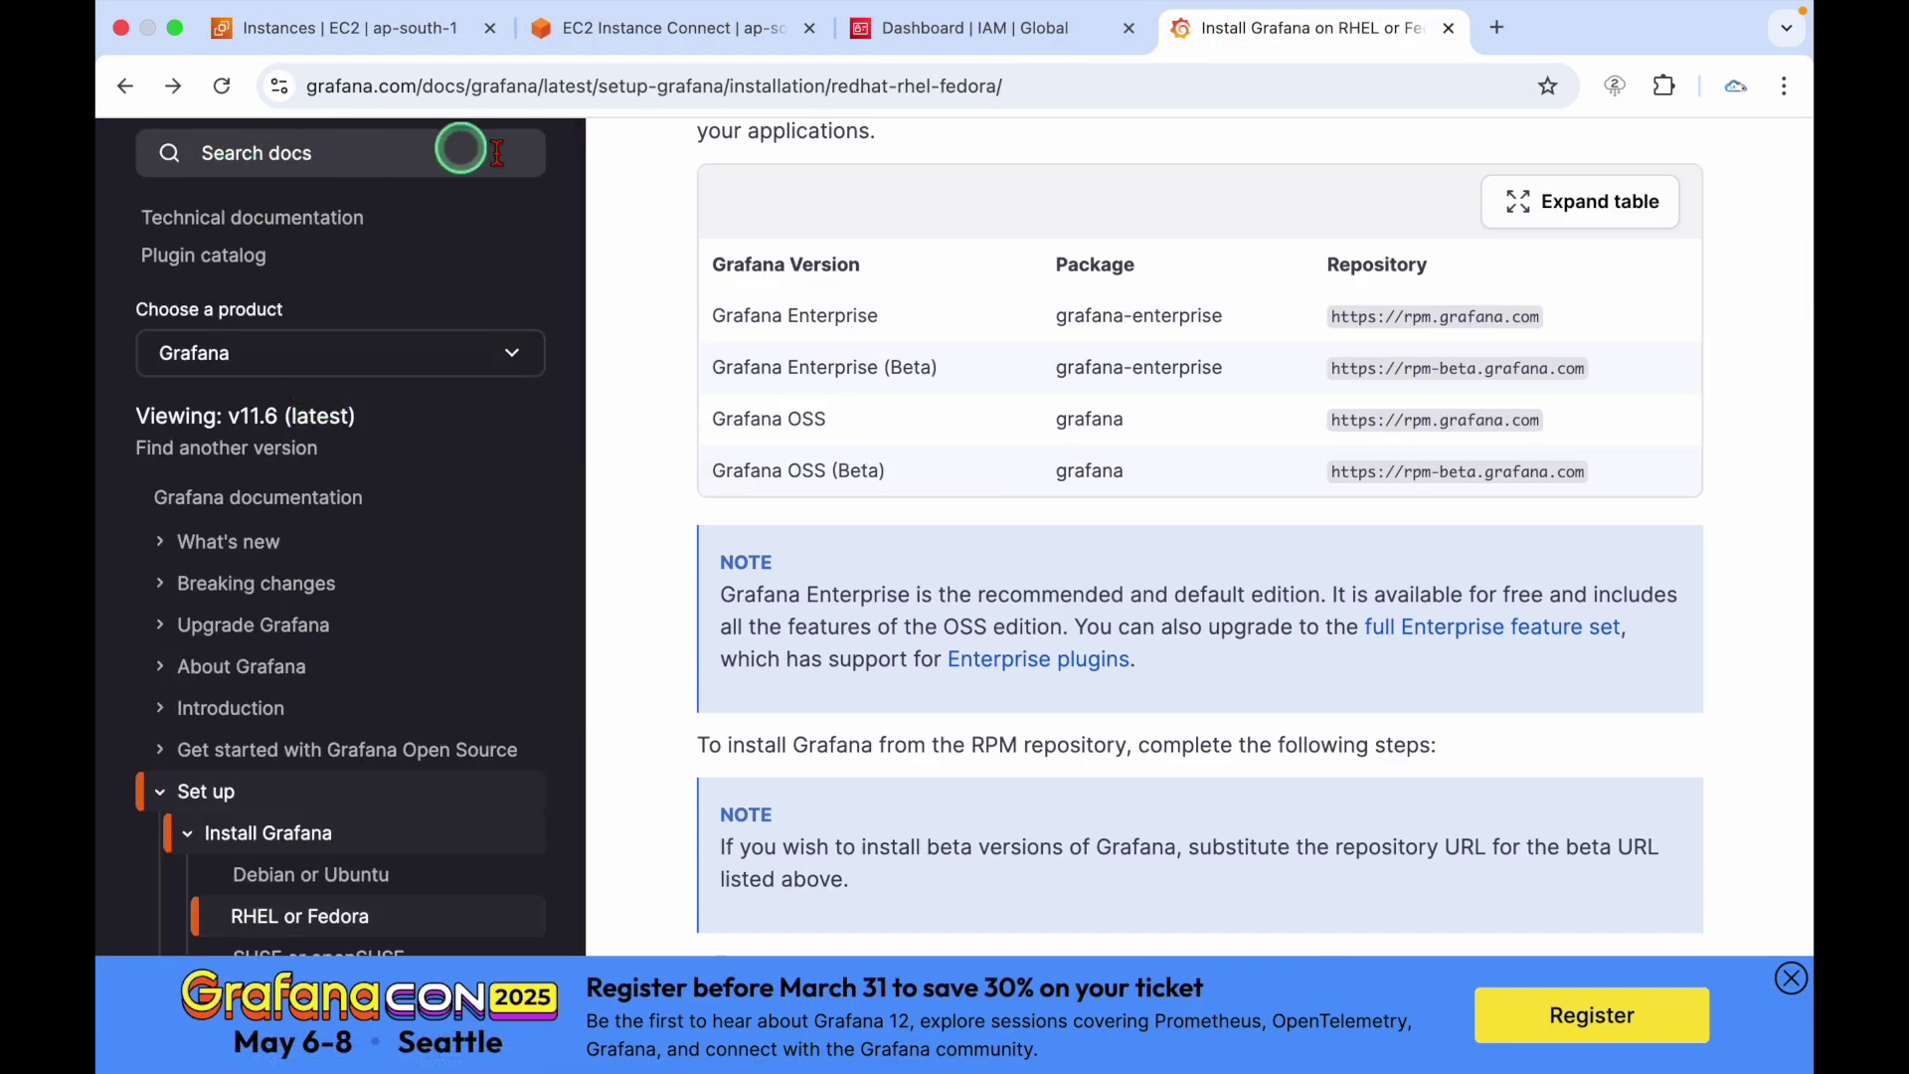
{"action": "left_click", "coordinate": [1030, 84]}
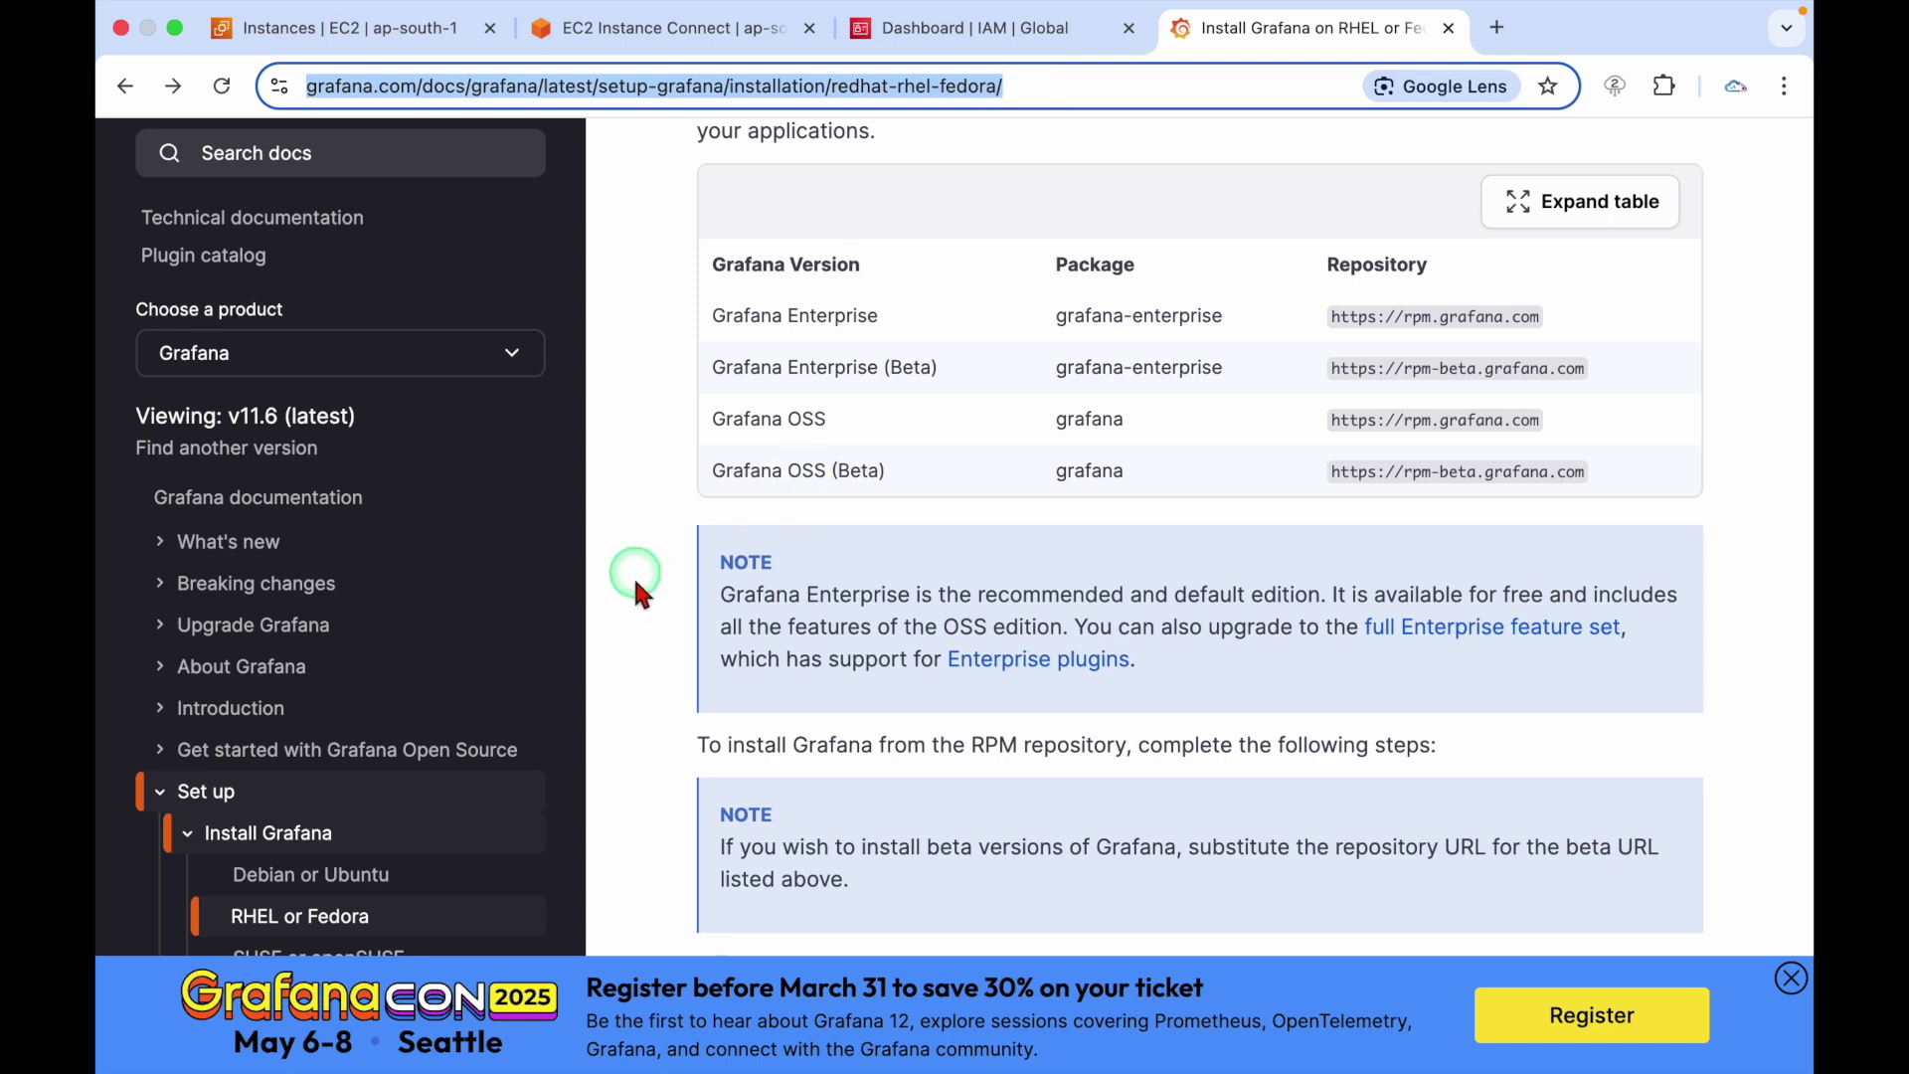
{"action": "scroll", "coordinate": [366, 734], "scroll_direction": "down", "scroll_amount": 4}
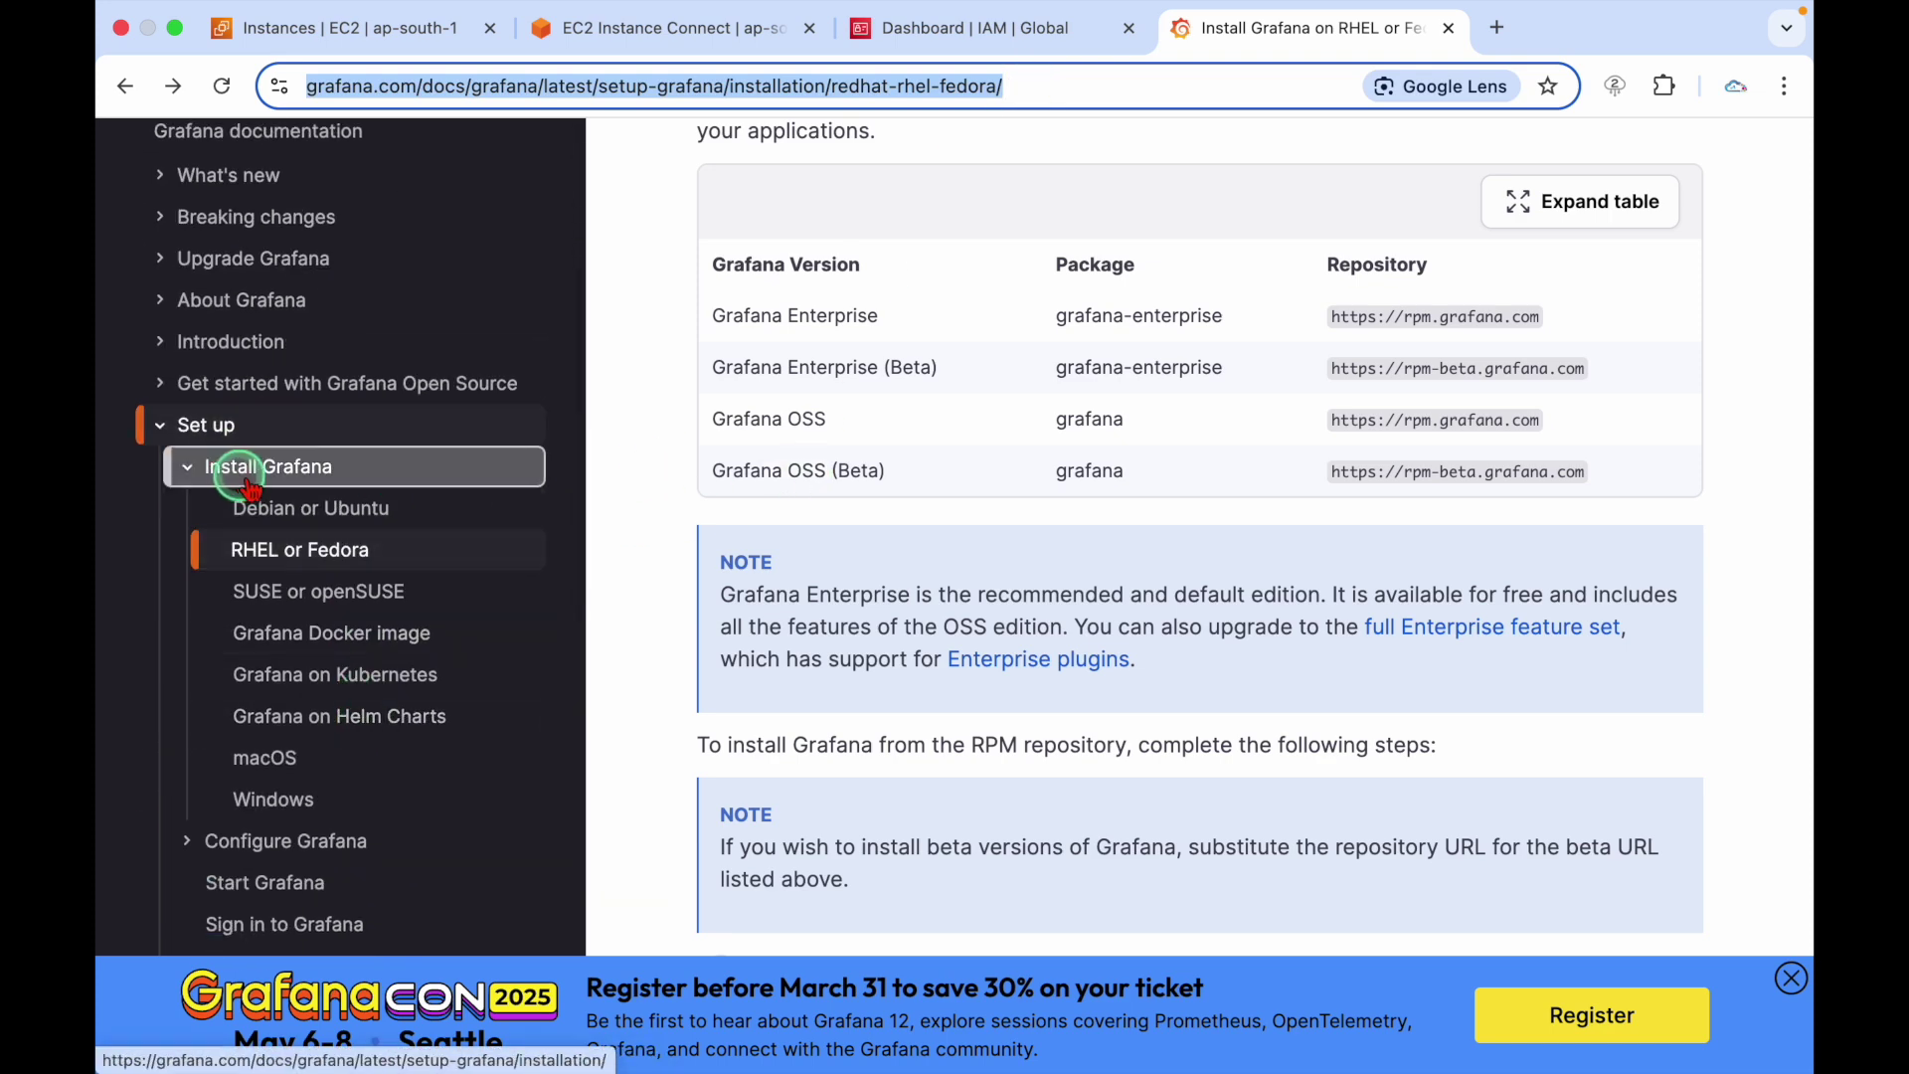
{"action": "left_click", "coordinate": [268, 559]}
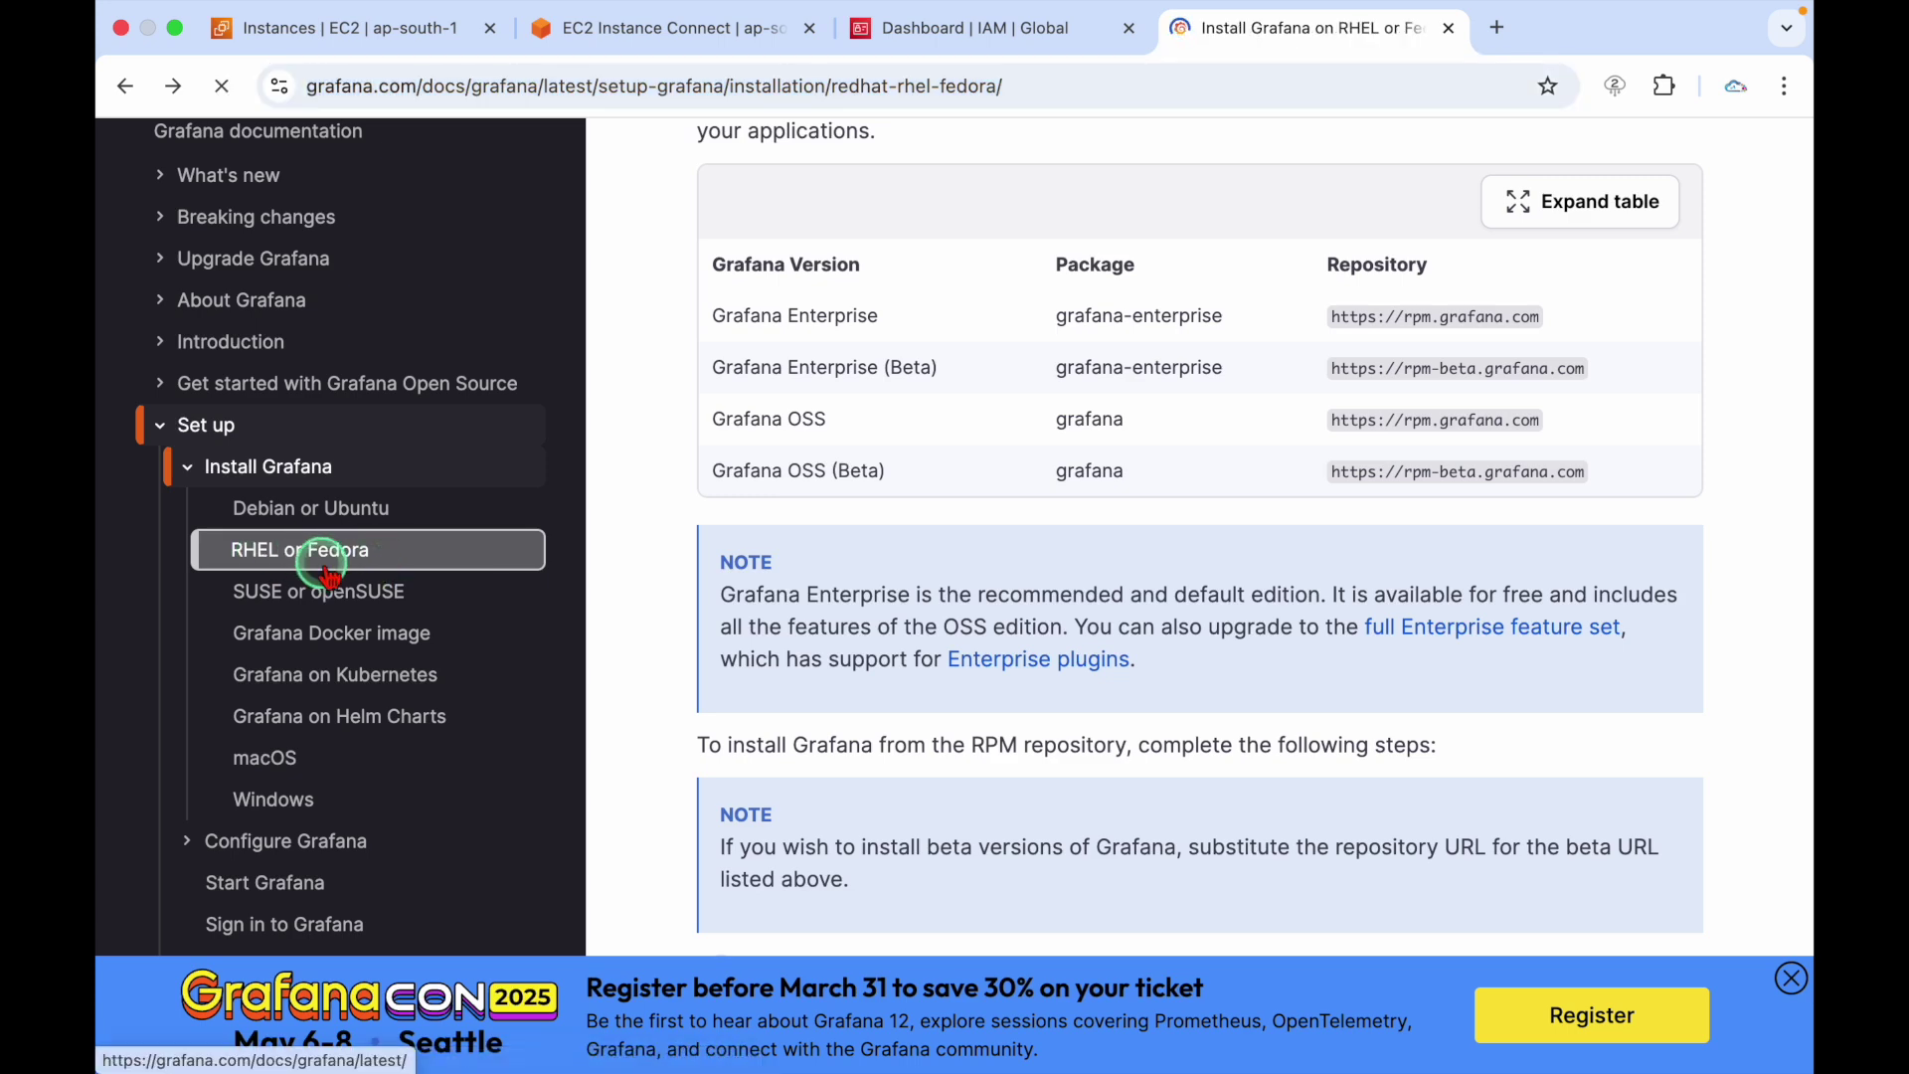
{"action": "left_click", "coordinate": [402, 557]}
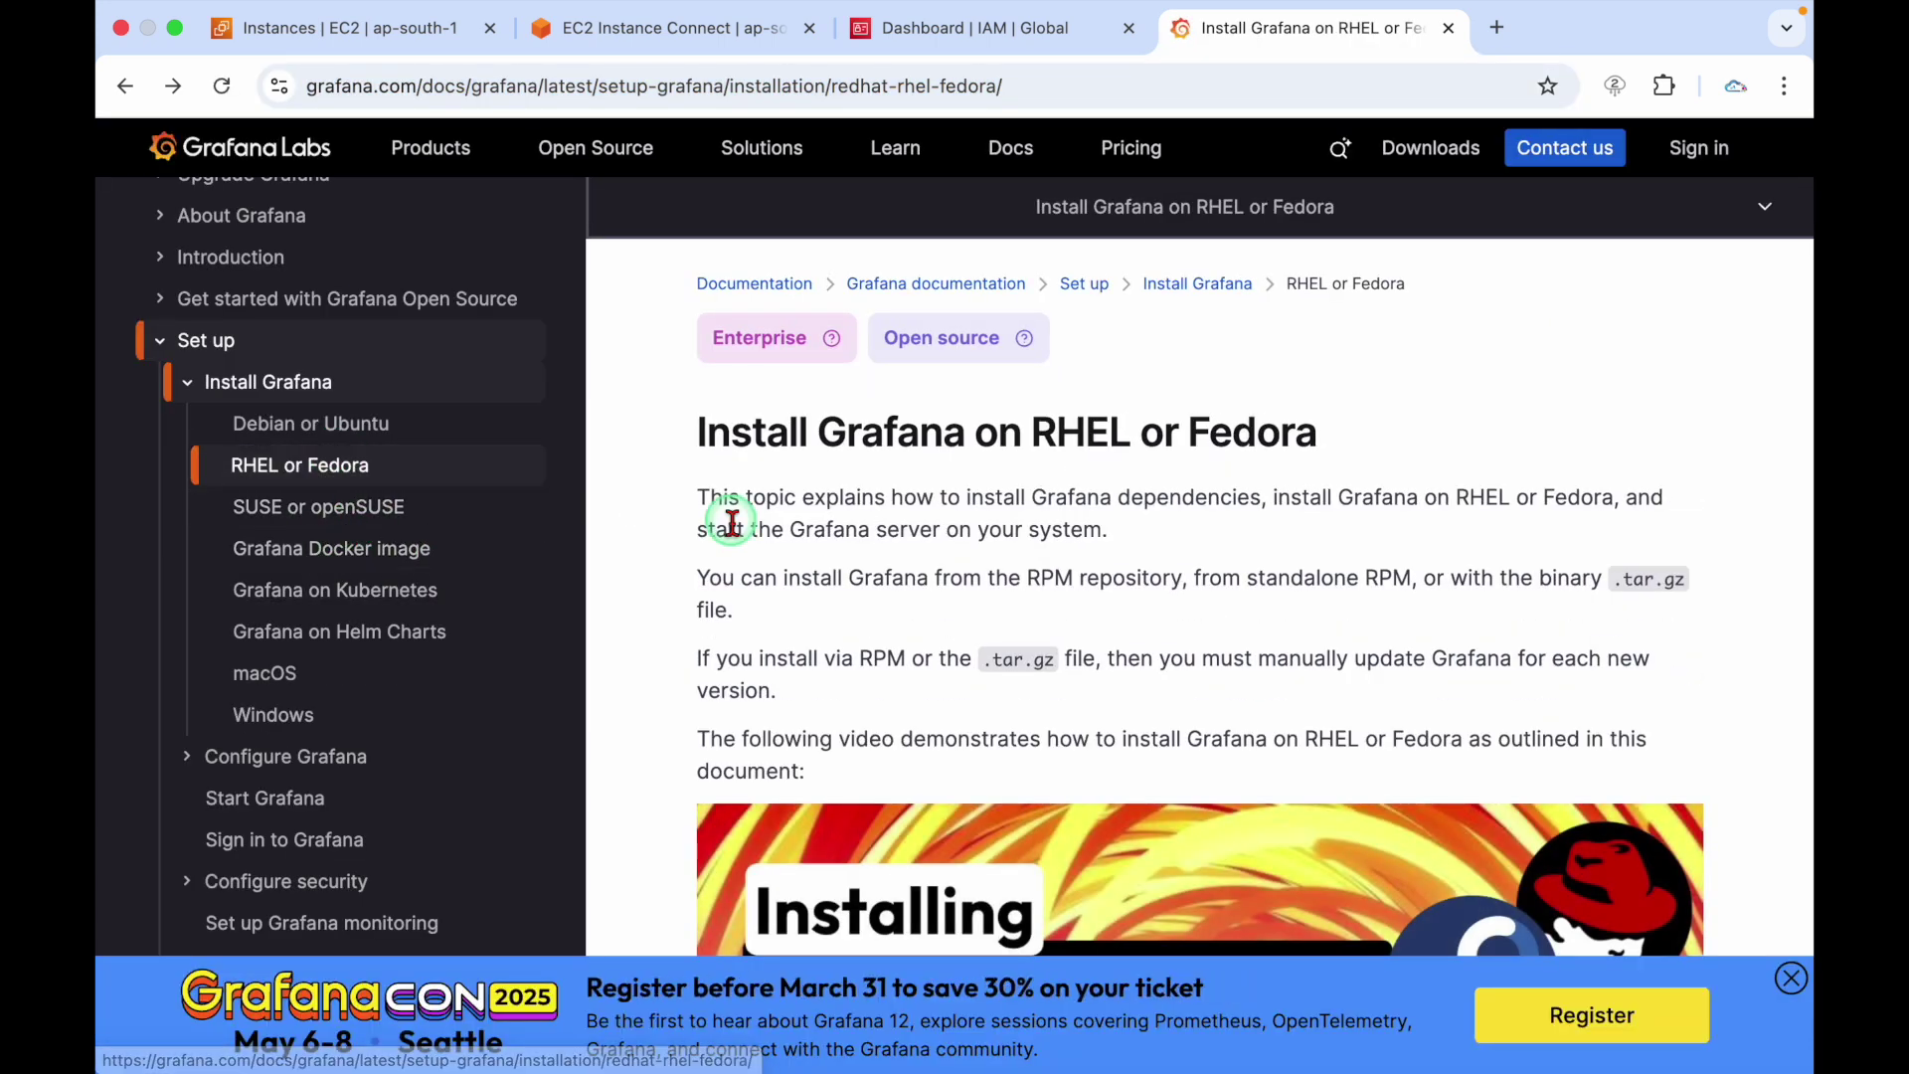
{"action": "scroll", "coordinate": [924, 556], "scroll_direction": "down", "scroll_amount": 15}
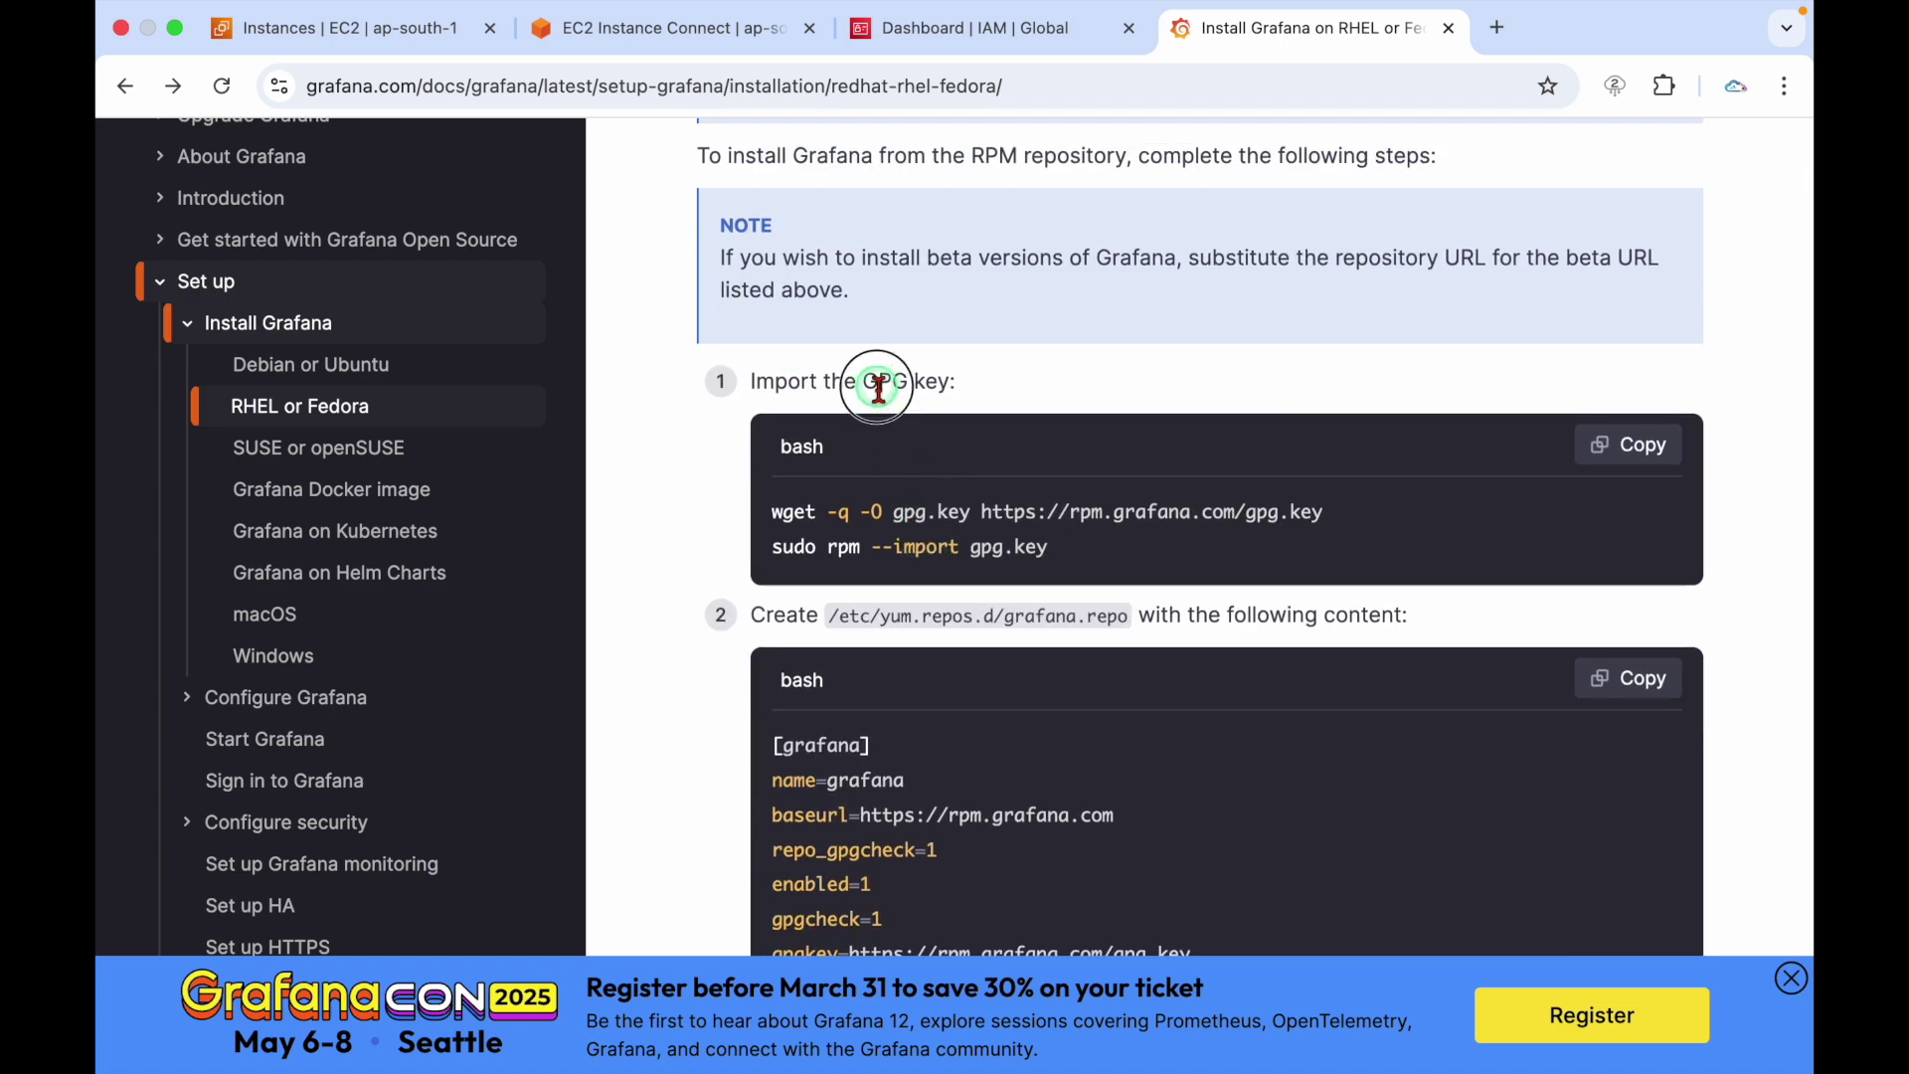
Review the install steps and copy the GPG key import commands from step 1
{"action": "triple_click", "coordinate": [878, 381]}
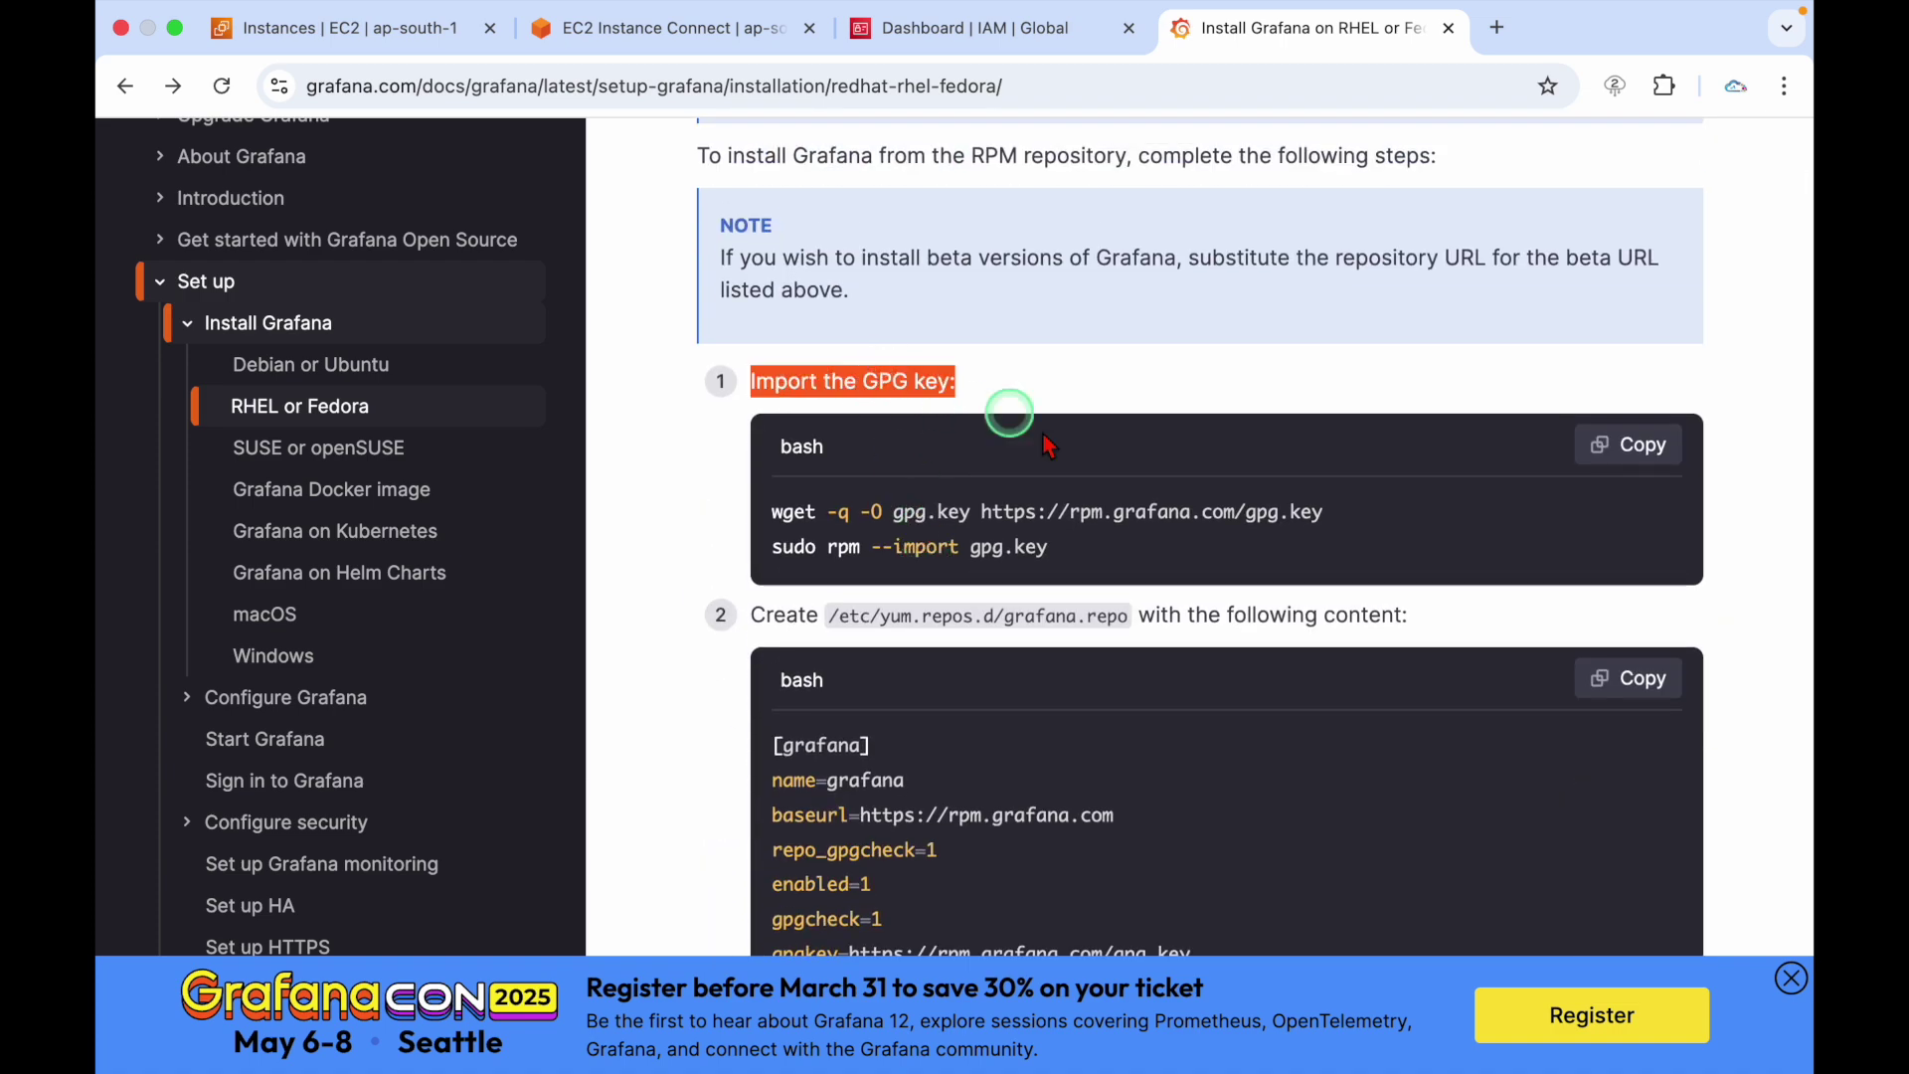
{"action": "left_click", "coordinate": [1010, 408]}
{"action": "scroll", "coordinate": [1039, 684], "scroll_direction": "down", "scroll_amount": 2}
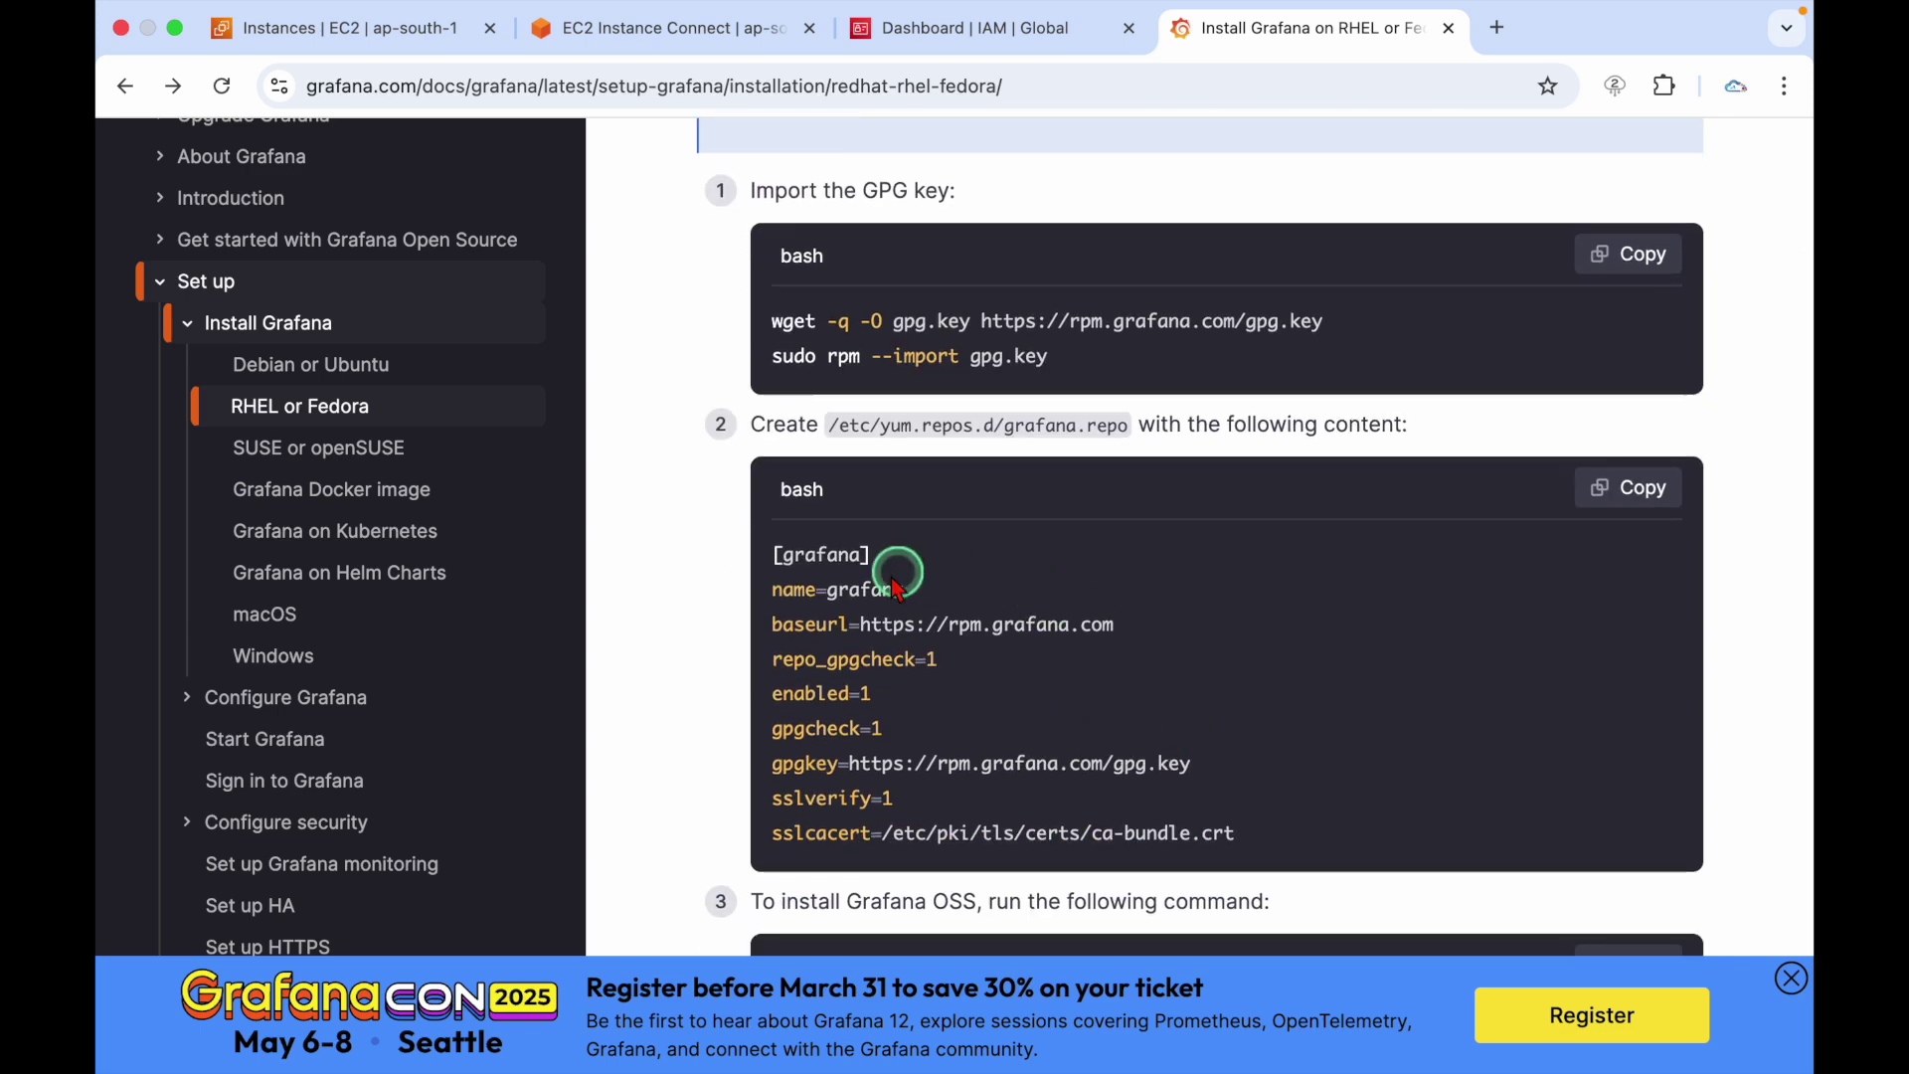
{"action": "left_click_drag", "start_coordinate": [771, 546], "coordinate": [1243, 833]}
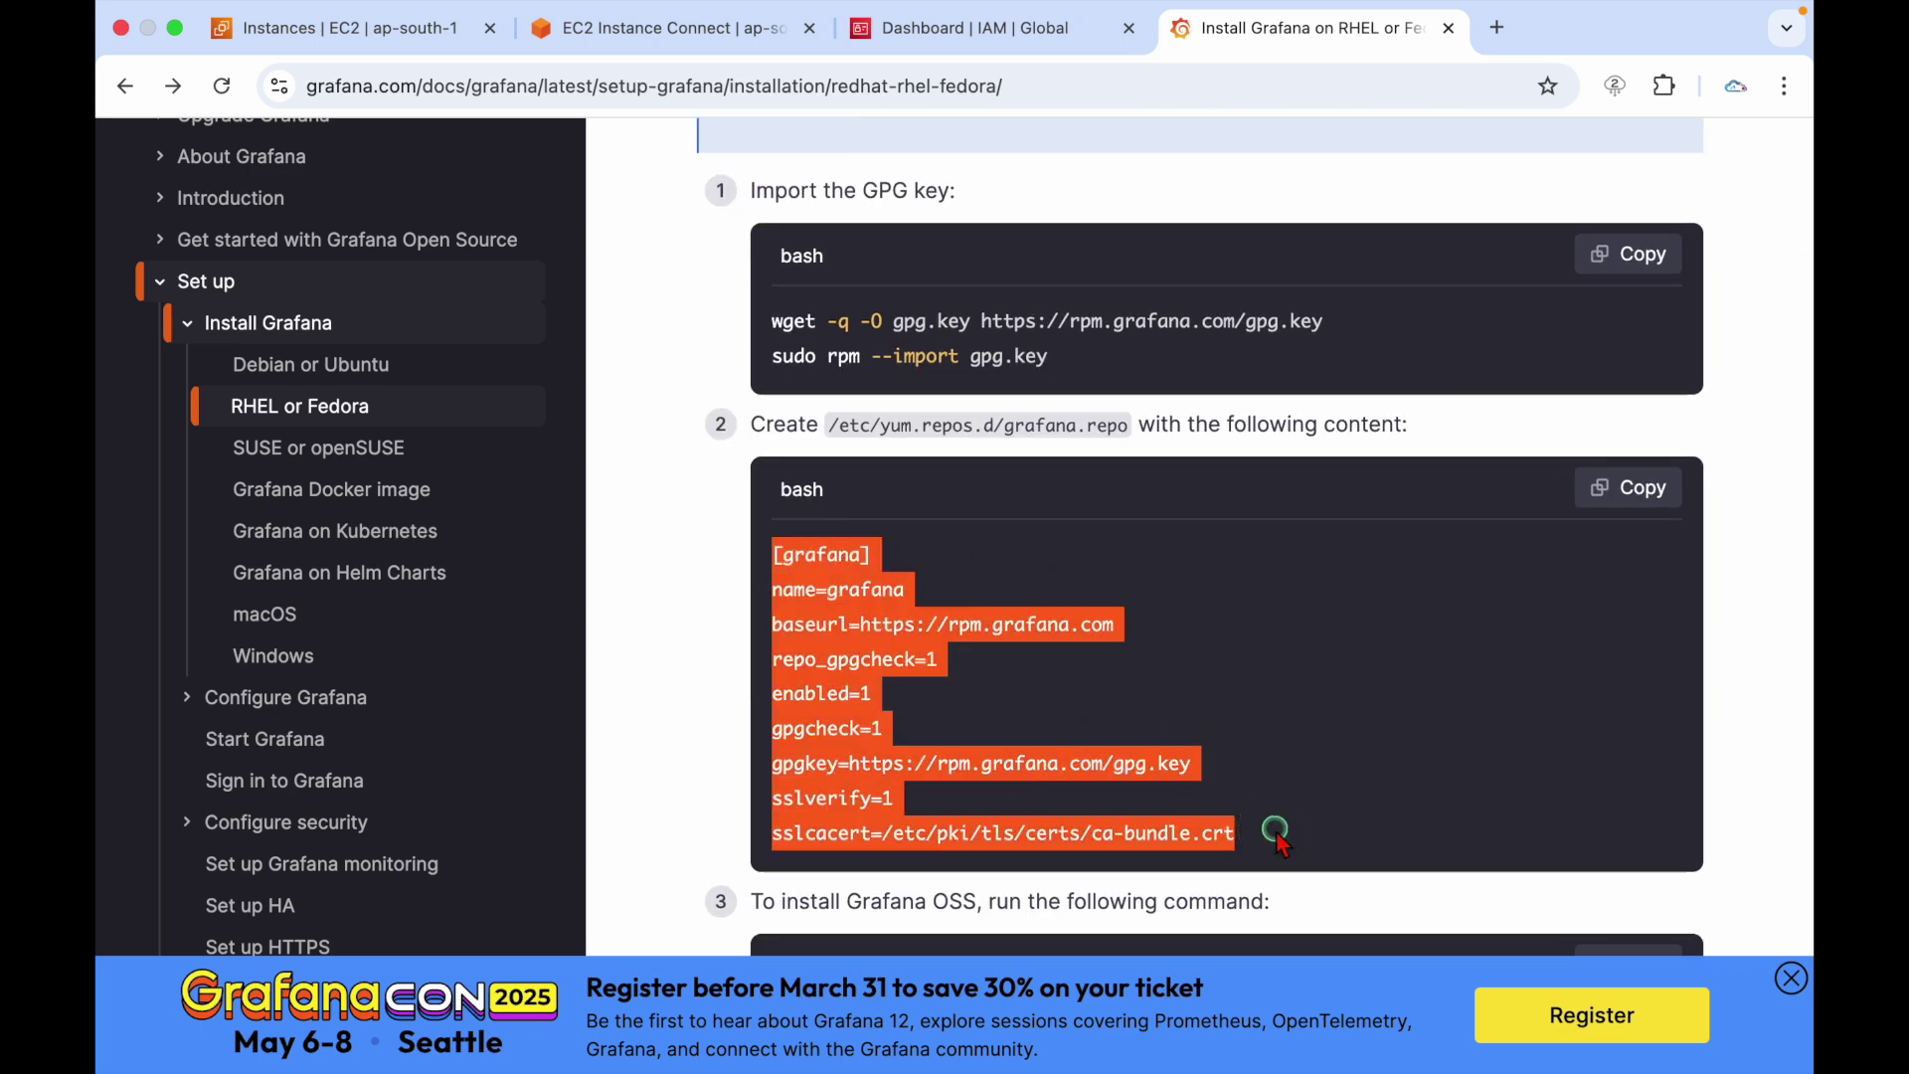
{"action": "left_click", "coordinate": [1242, 833]}
{"action": "scroll", "coordinate": [1292, 830], "scroll_direction": "down", "scroll_amount": 4}
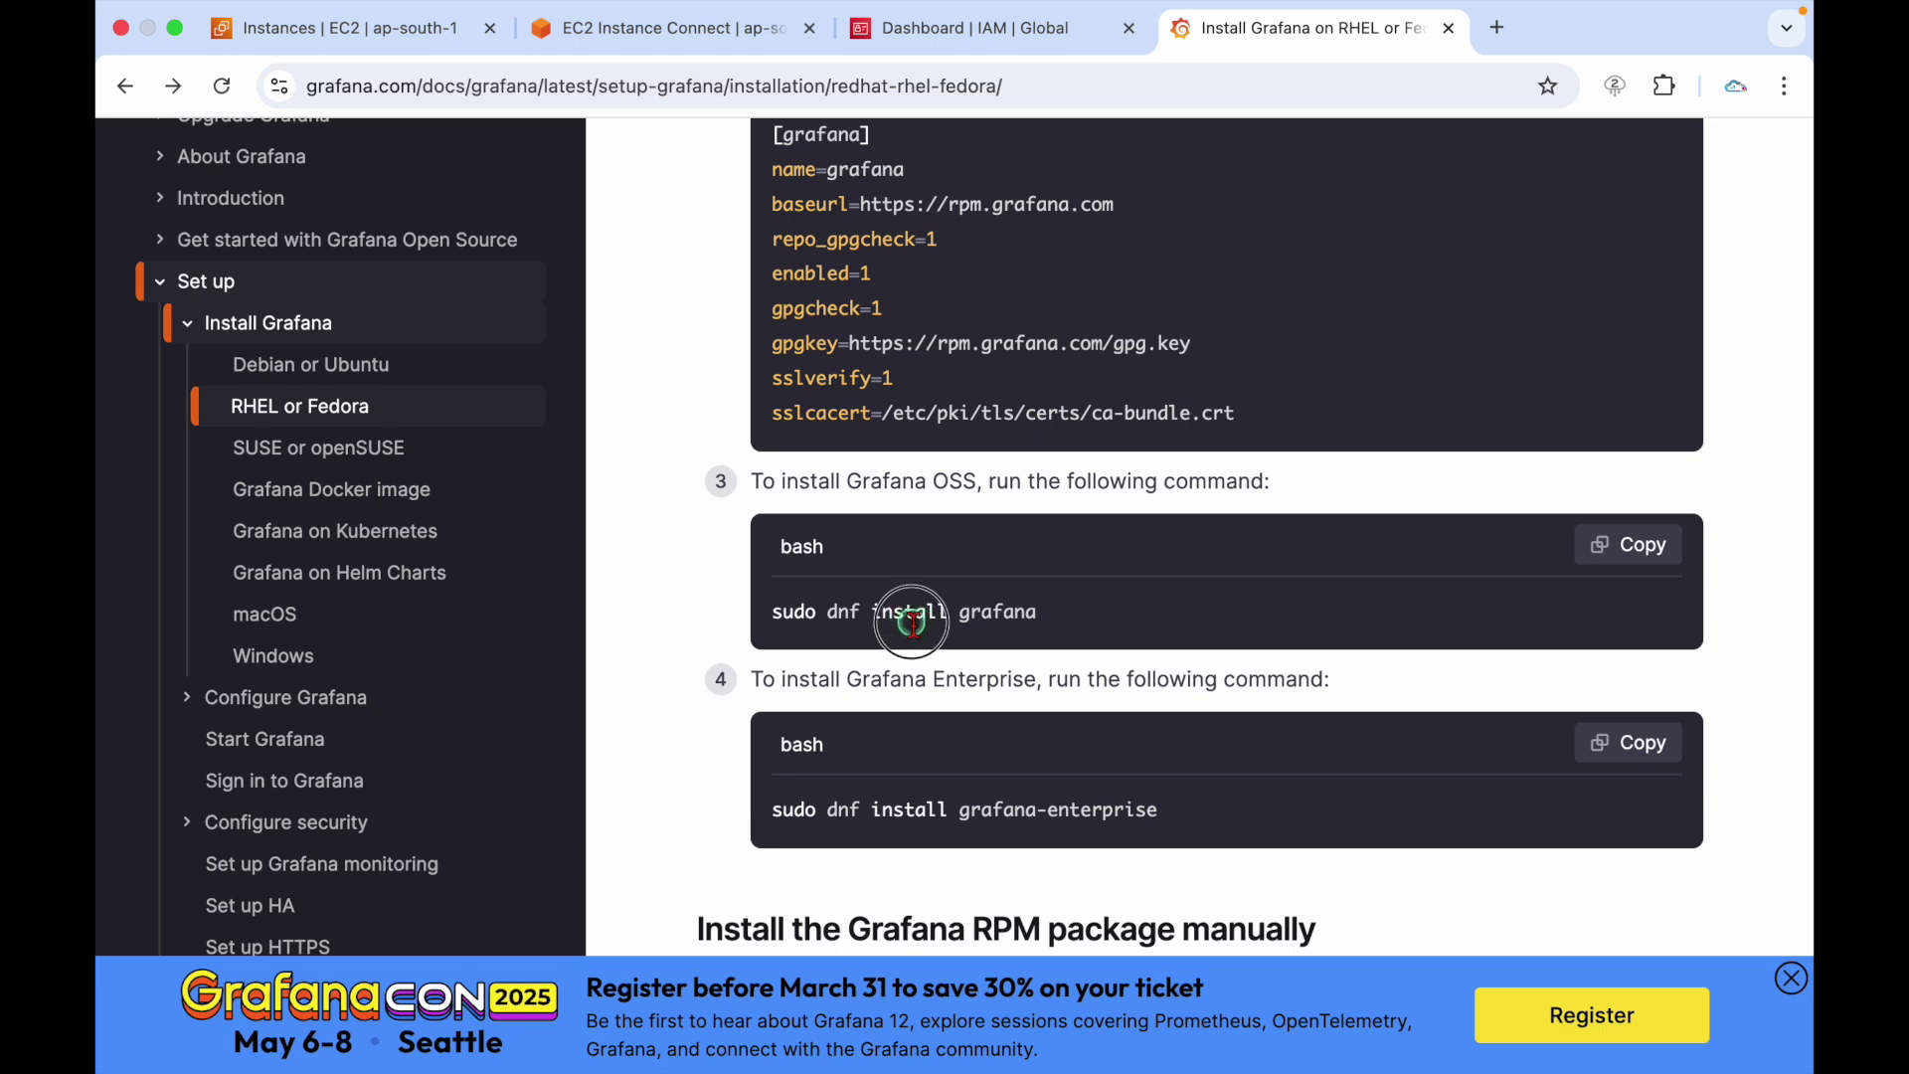
{"action": "left_click_drag", "start_coordinate": [909, 621], "coordinate": [1137, 623]}
{"action": "left_click", "coordinate": [1137, 622]}
{"action": "scroll", "coordinate": [1193, 611], "scroll_direction": "up", "scroll_amount": 4}
{"action": "scroll", "coordinate": [1299, 604], "scroll_direction": "up", "scroll_amount": 2}
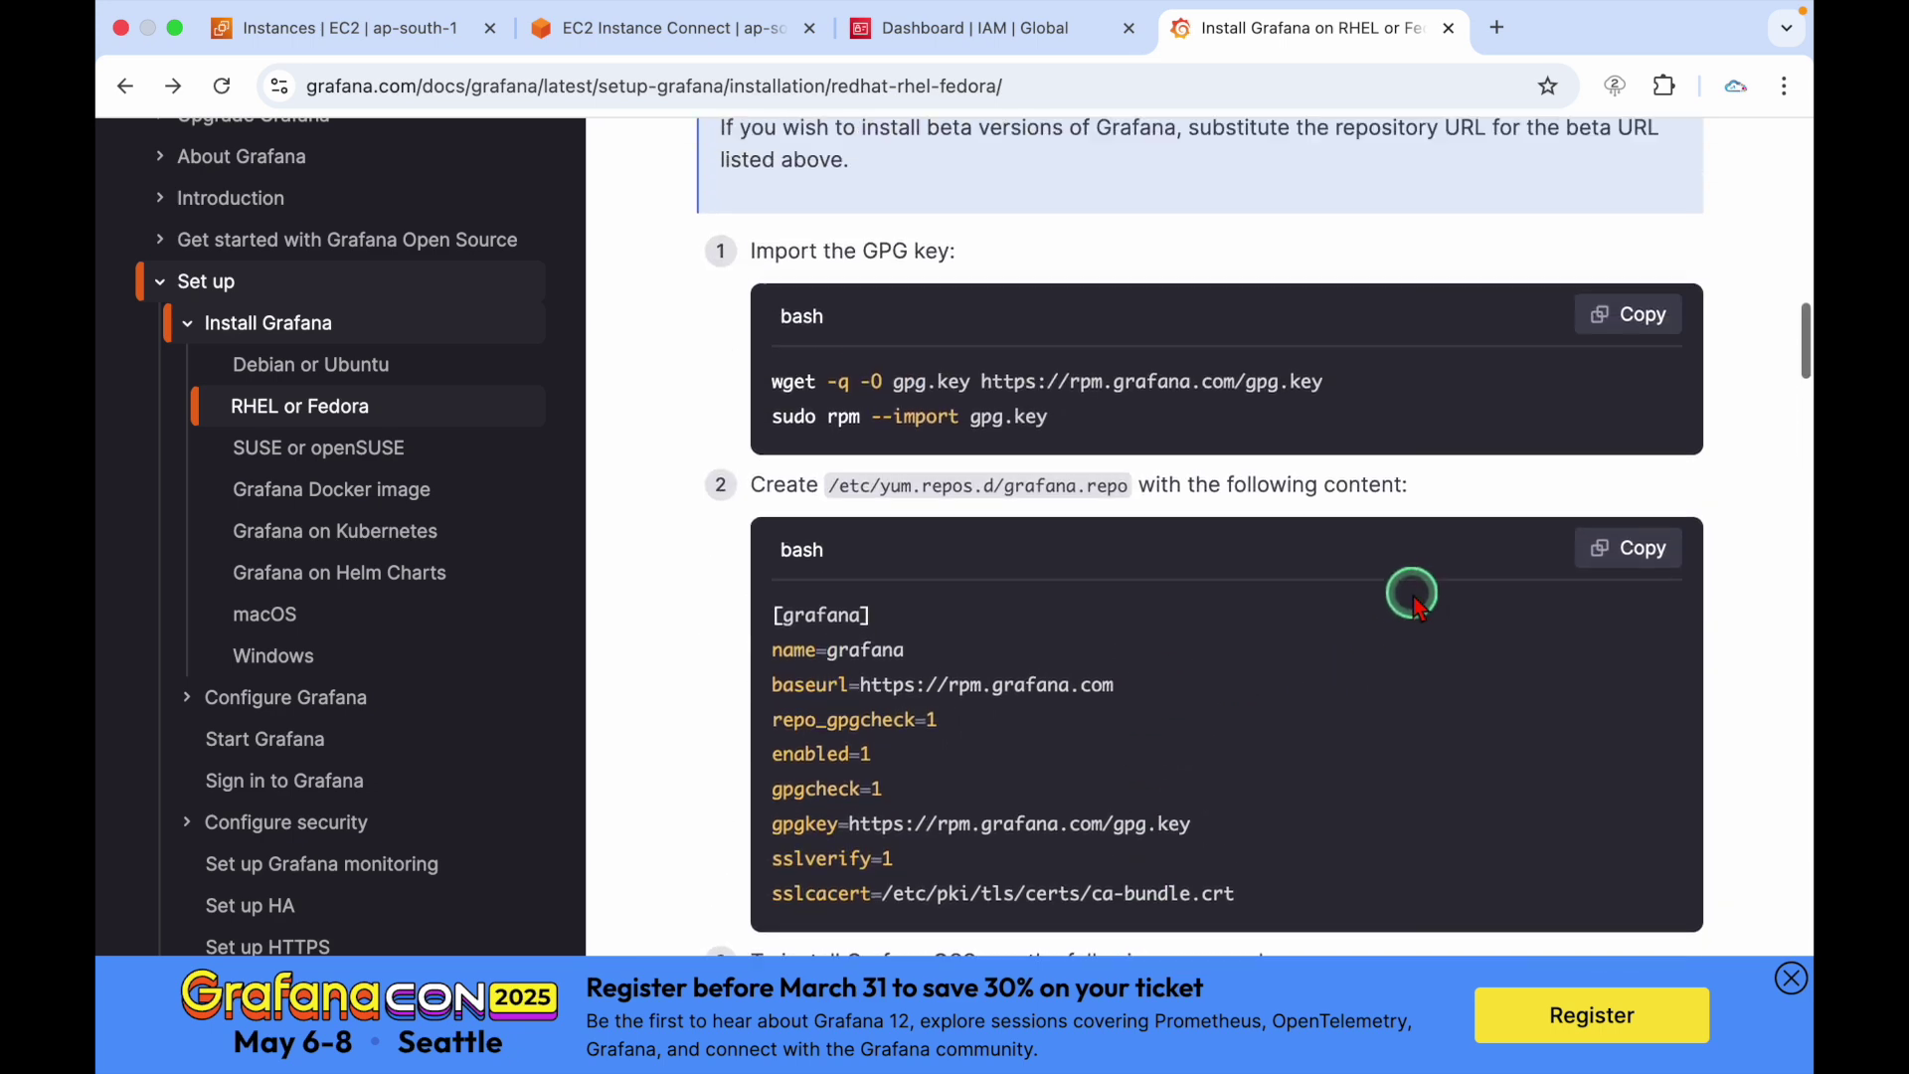
{"action": "left_click", "coordinate": [1627, 429]}
Type sudo su in the instance terminal
{"action": "left_click", "coordinate": [607, 25]}
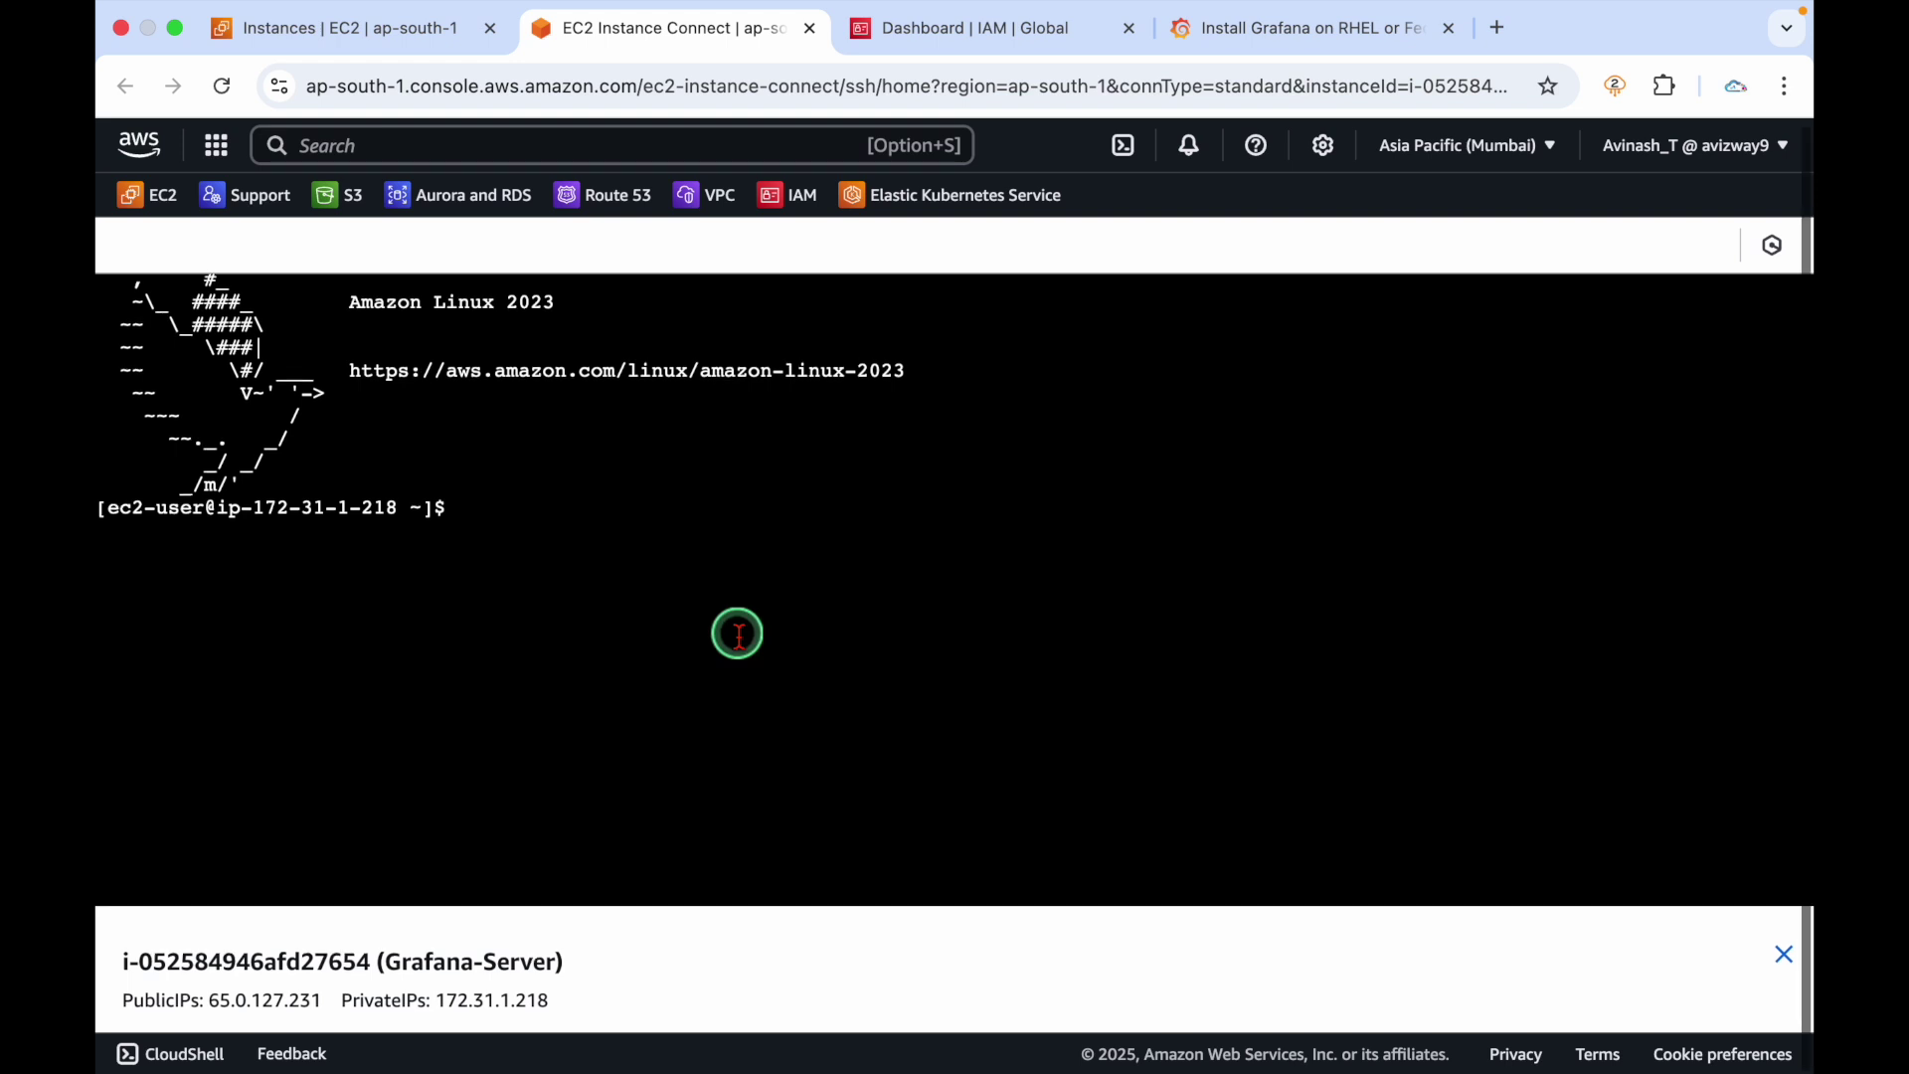
{"action": "left_click", "coordinate": [738, 633]}
{"action": "type", "text": "sudo su -"}
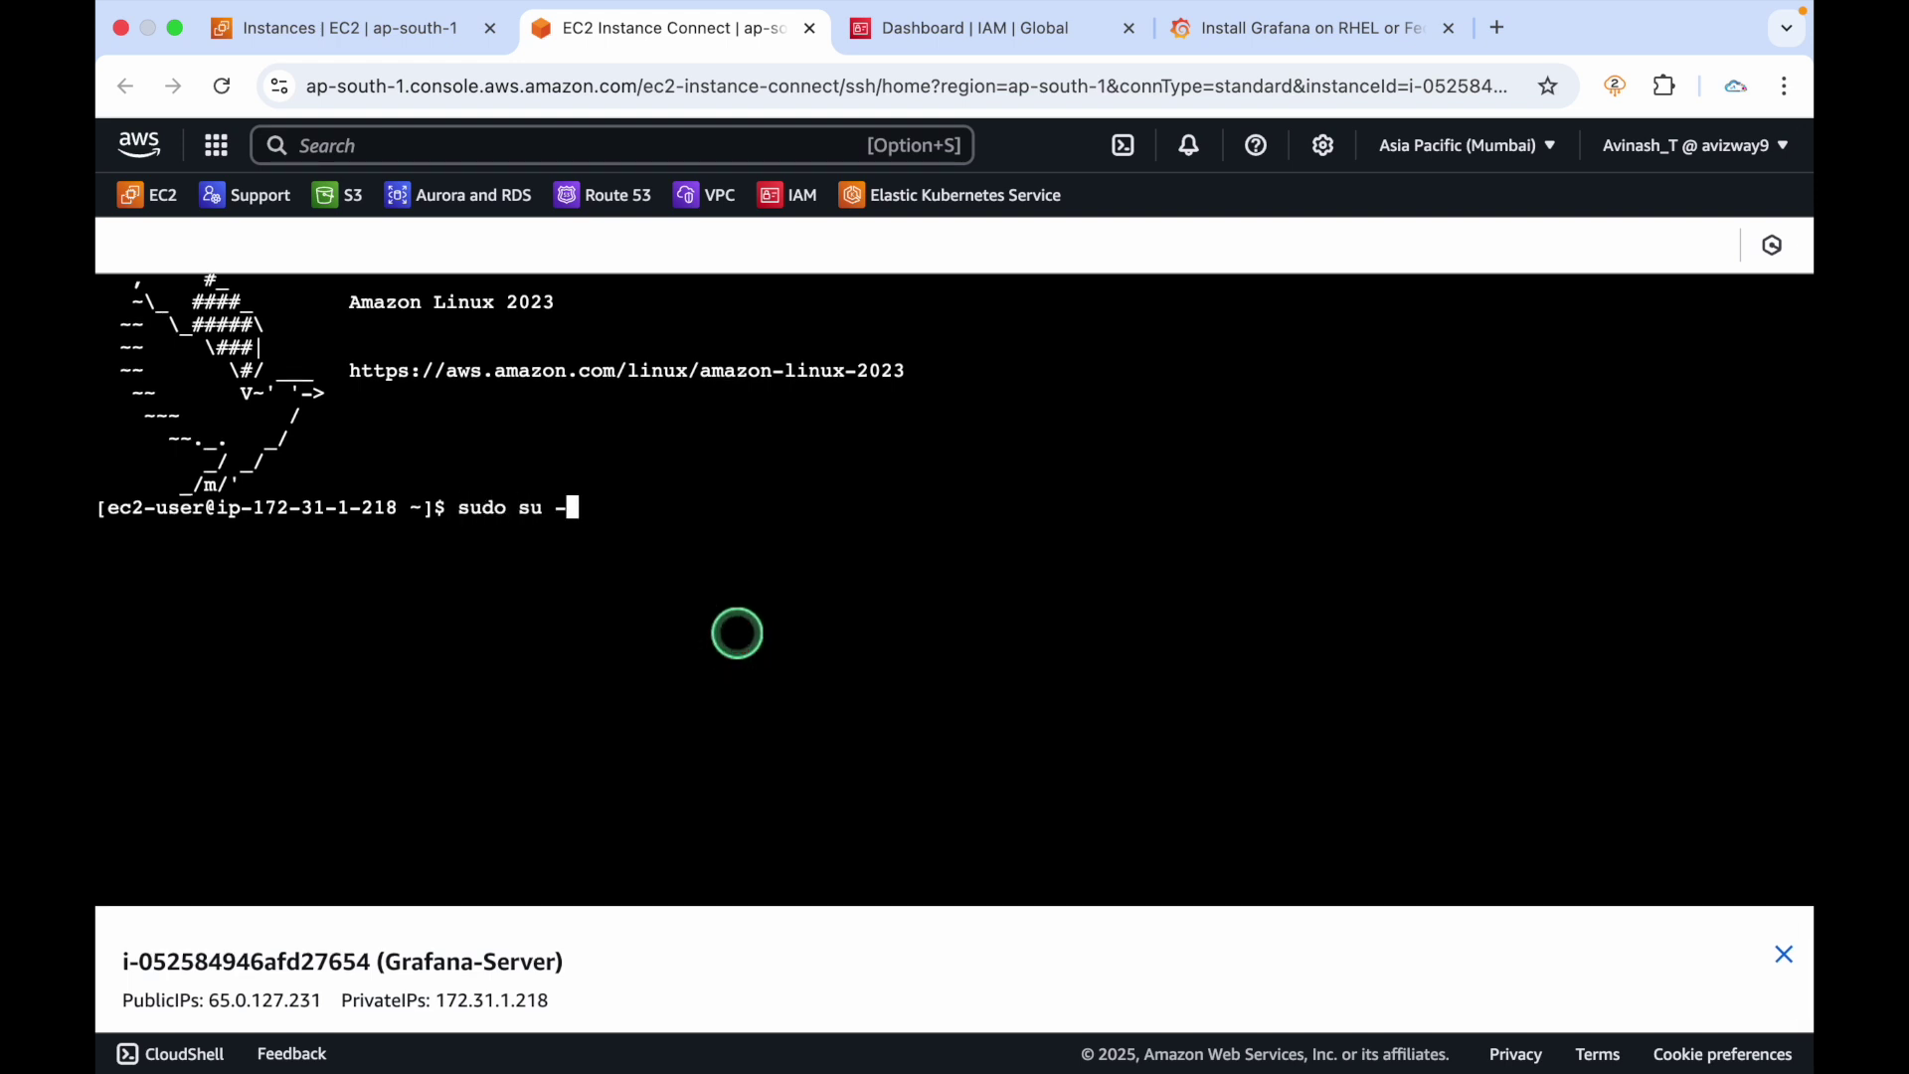
Become root, clear the terminal, and paste-run the GPG key import commands
{"action": "key", "text": "Return"}
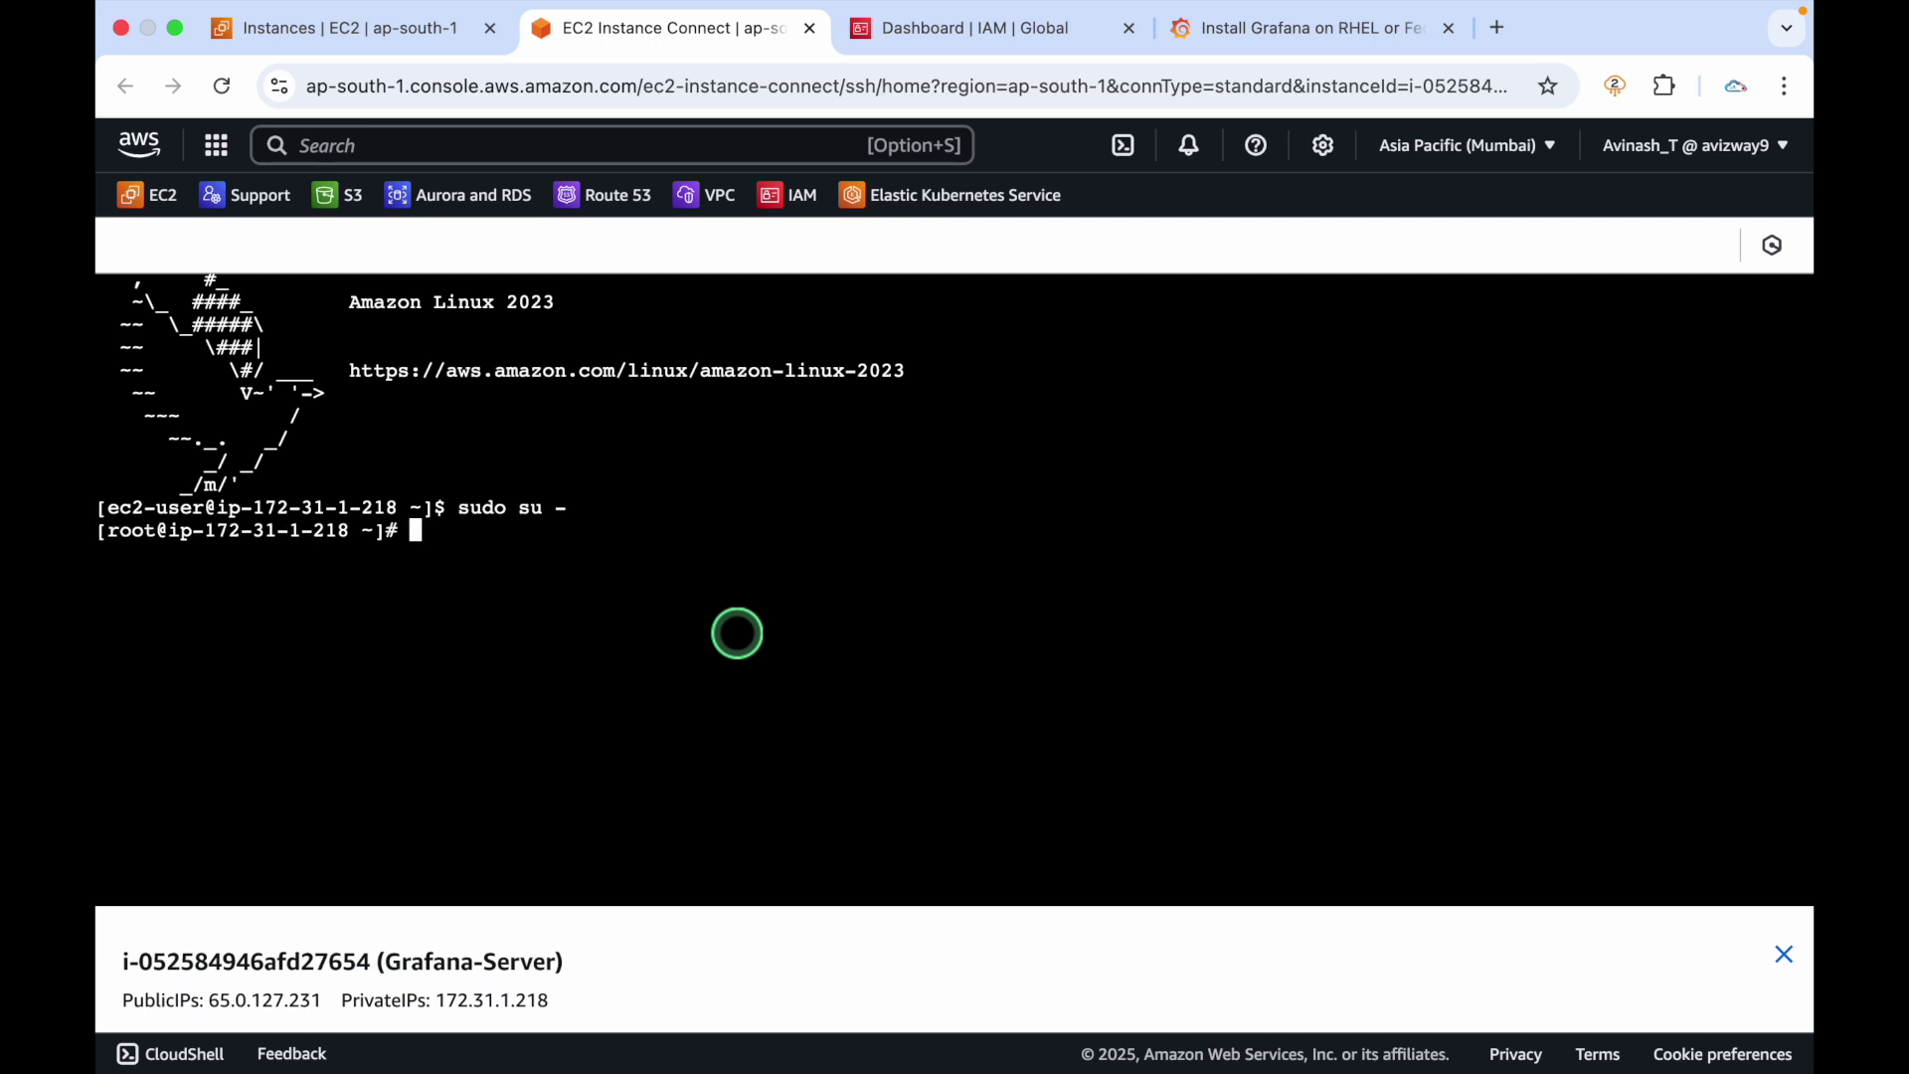
{"action": "key", "text": "ctrl+l"}
{"action": "key", "text": "Return"}
{"action": "key", "text": "Return"}
{"action": "right_click", "coordinate": [693, 457]}
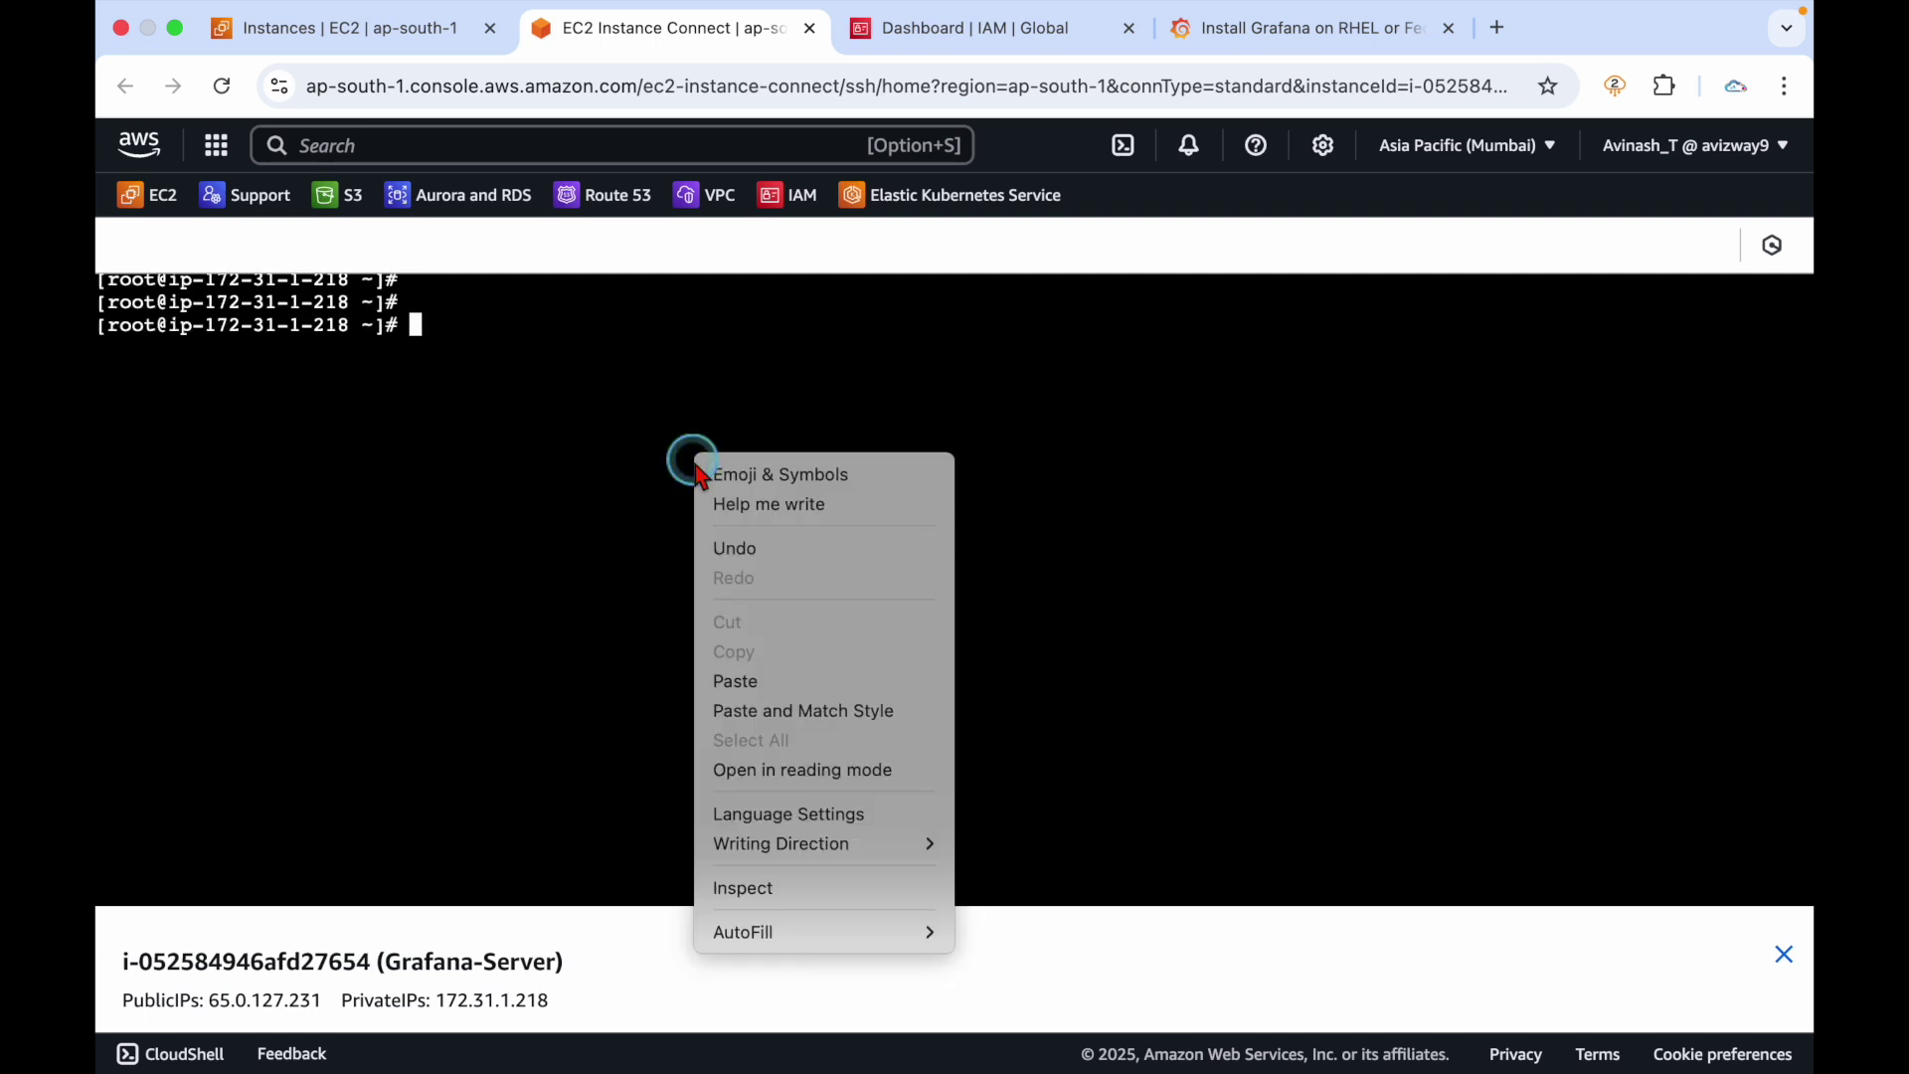
{"action": "left_click", "coordinate": [741, 682]}
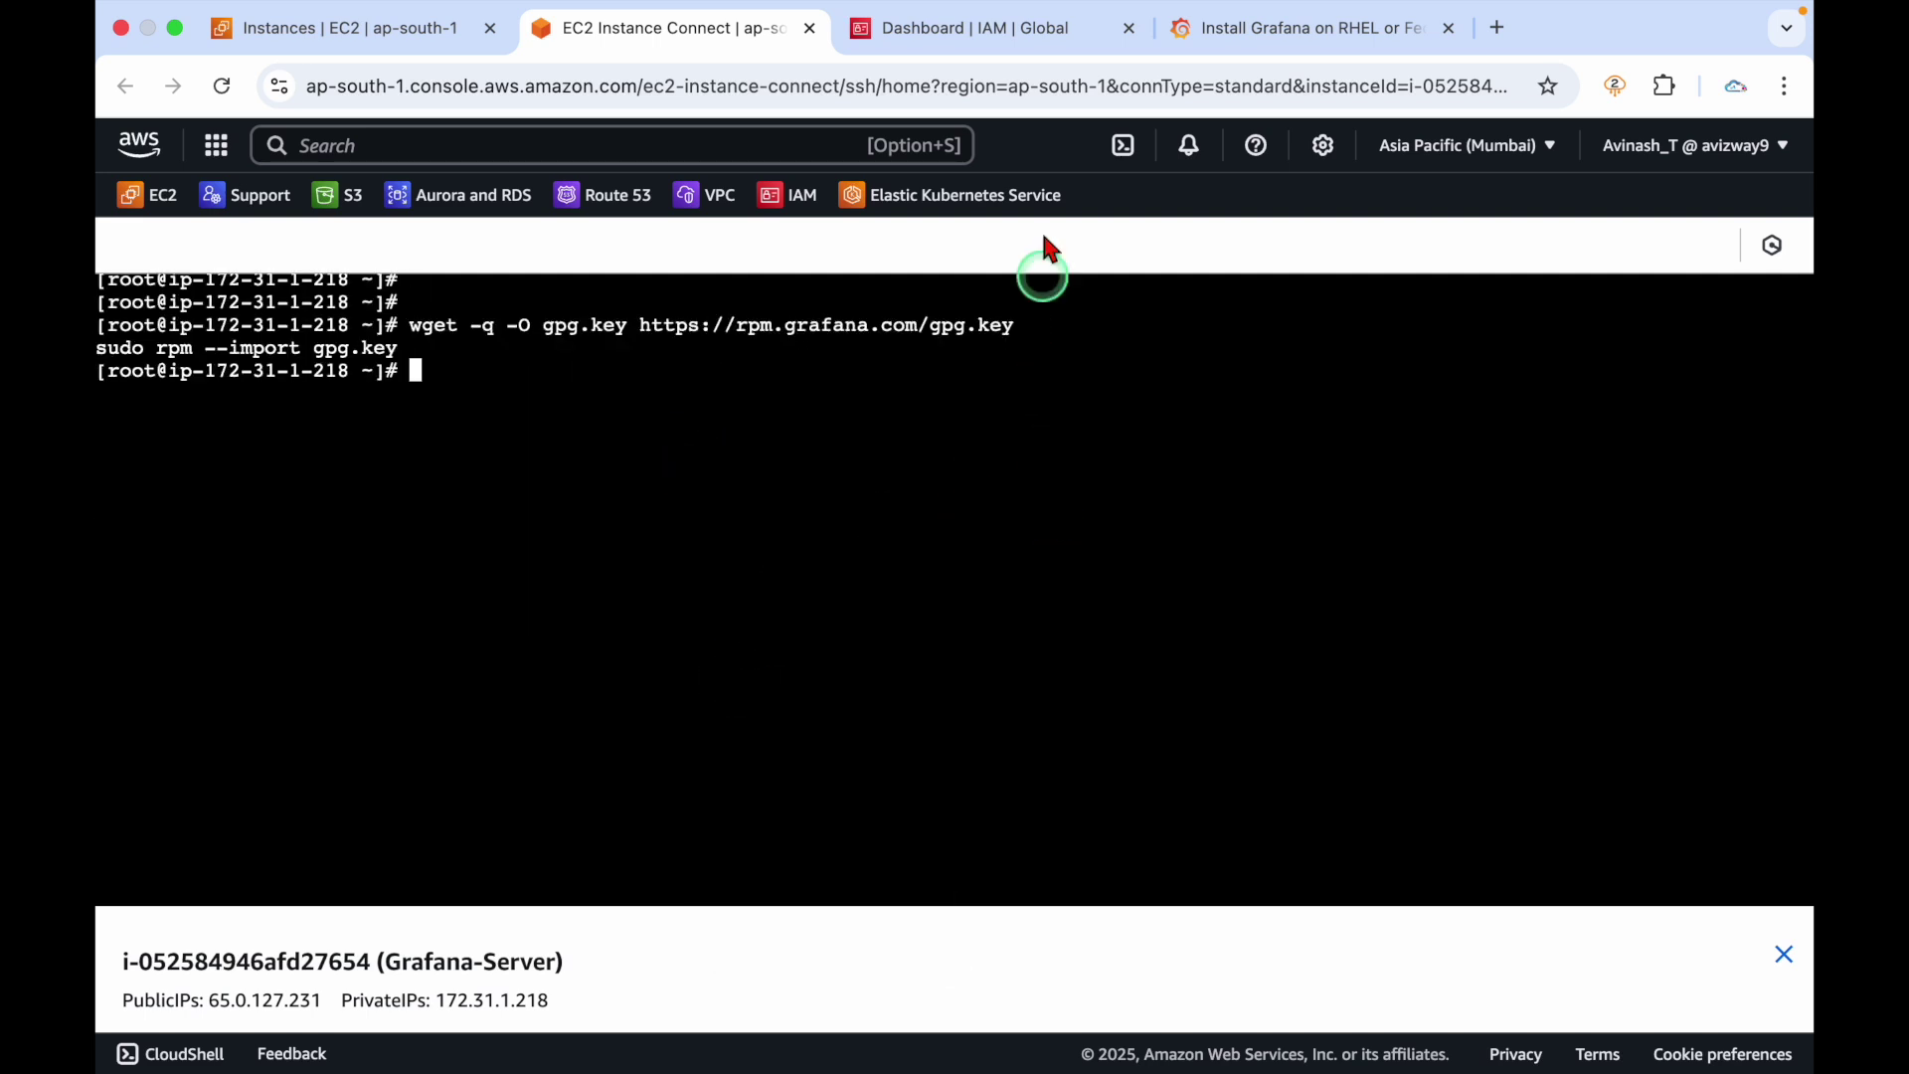
Copy the /etc/yum.repos.d/grafana.repo path from the guide into the clipboard
{"action": "left_click", "coordinate": [1276, 30]}
{"action": "left_click_drag", "start_coordinate": [1235, 30], "coordinate": [919, 32]}
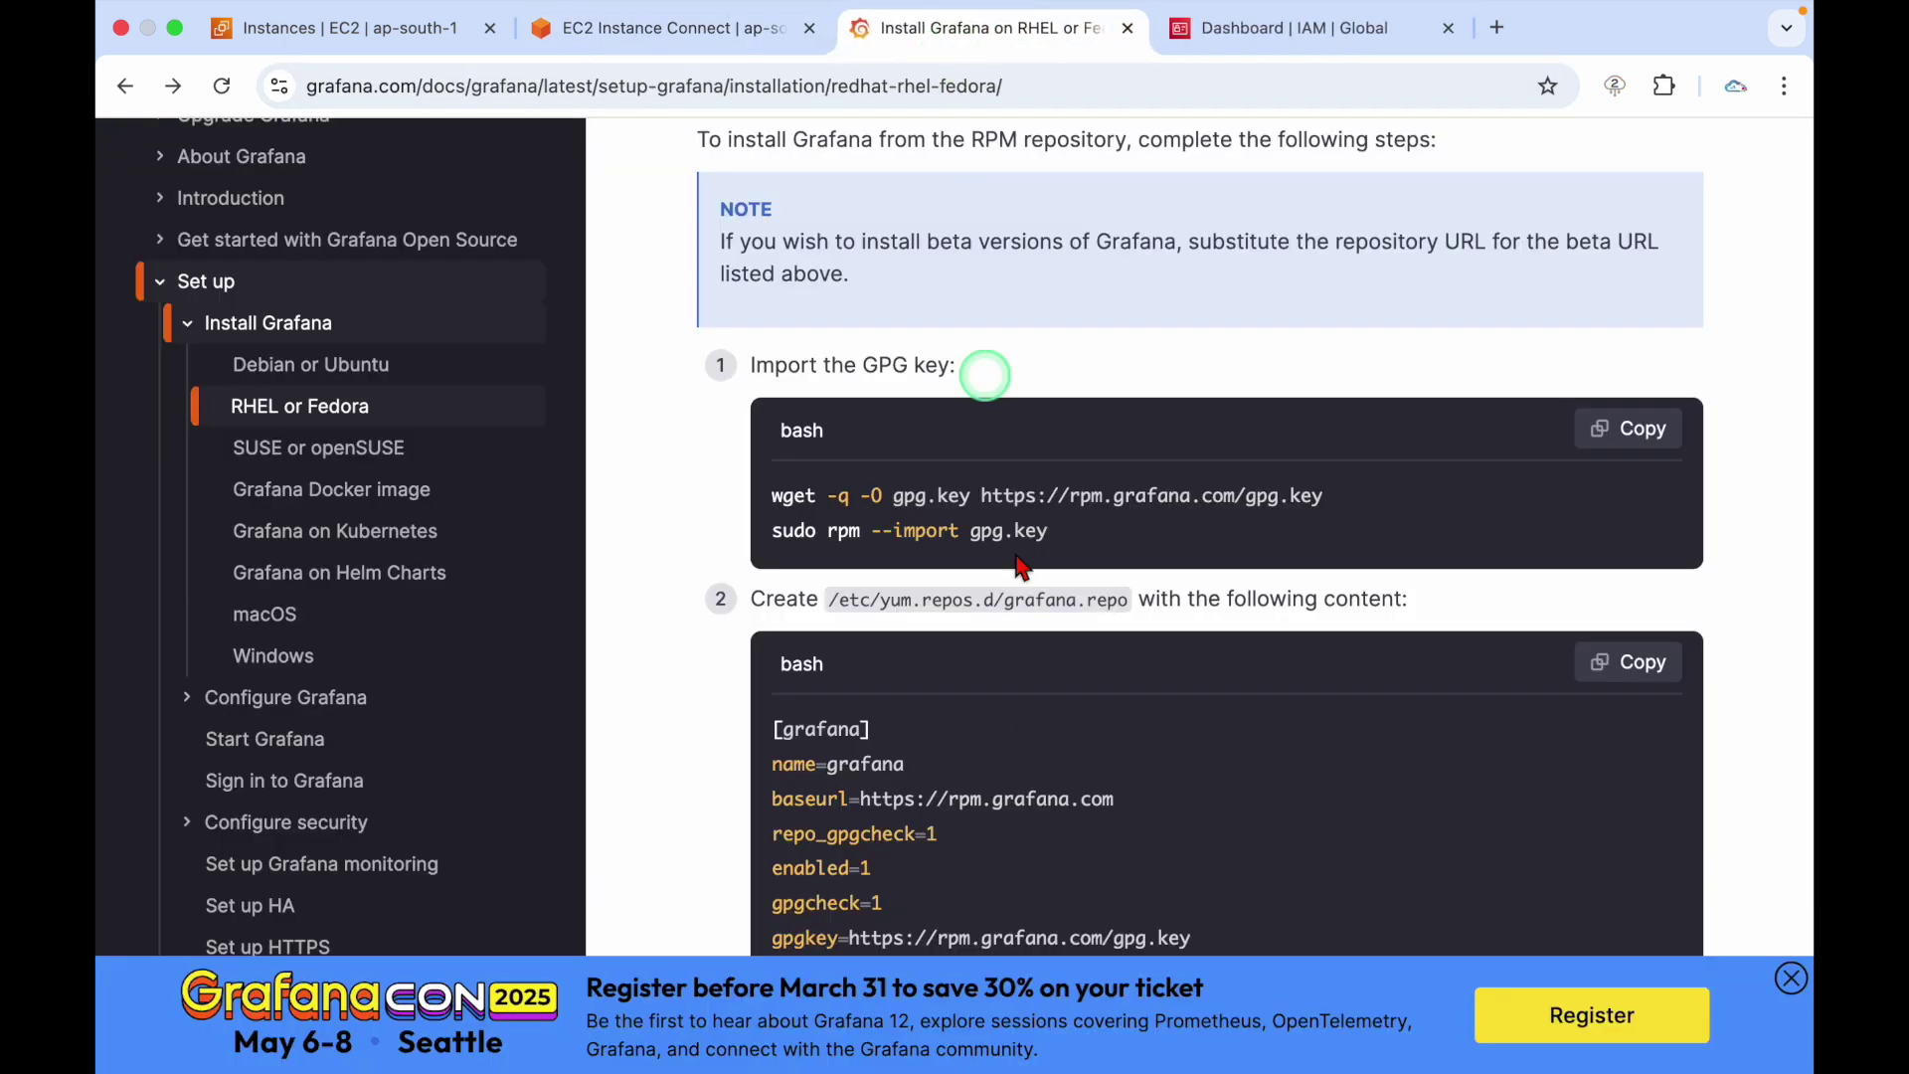
{"action": "scroll", "coordinate": [1043, 716], "scroll_direction": "down", "scroll_amount": 2}
{"action": "left_click_drag", "start_coordinate": [834, 398], "coordinate": [1118, 387]}
{"action": "right_click", "coordinate": [1061, 397]}
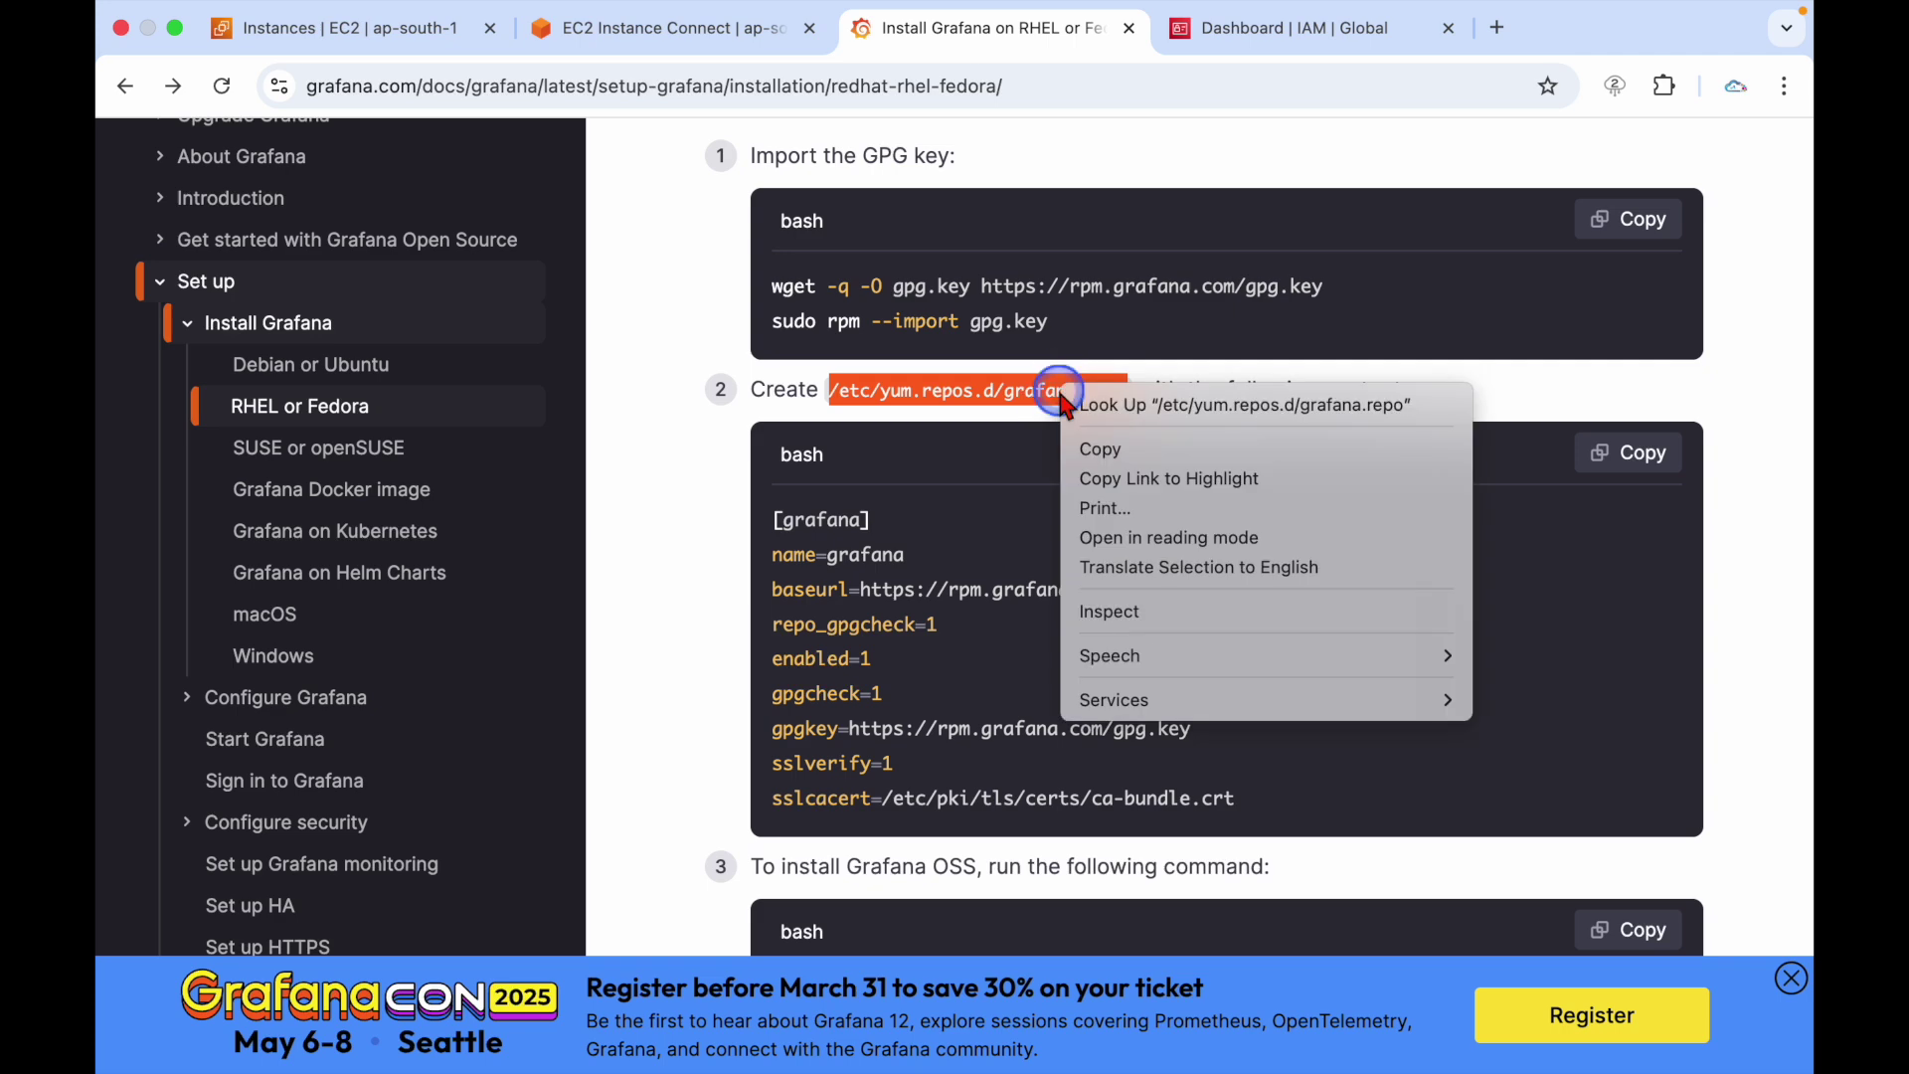
{"action": "left_click", "coordinate": [1095, 449]}
{"action": "left_click", "coordinate": [626, 30]}
{"action": "left_click", "coordinate": [694, 654]}
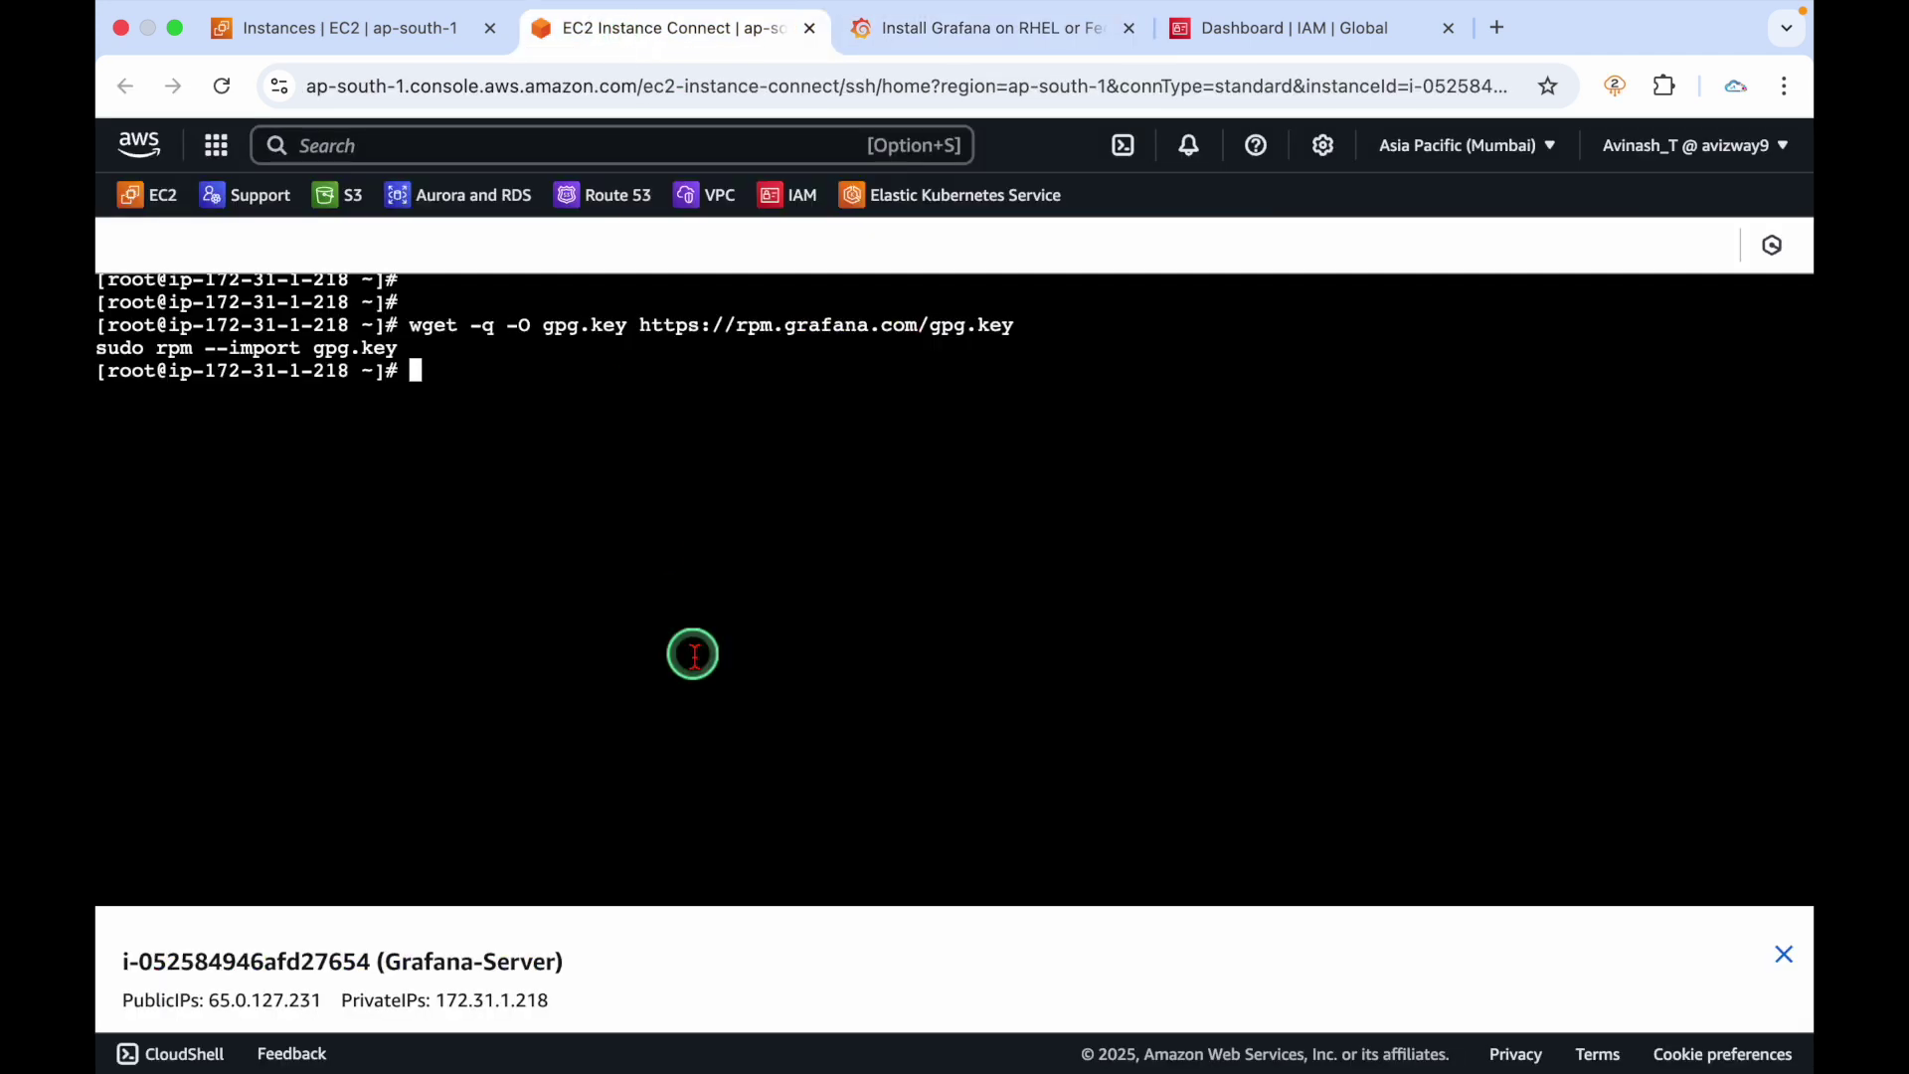
Open /etc/yum.repos.d/grafana.repo in vim and review the repo settings in the guide
{"action": "right_click", "coordinate": [725, 534]}
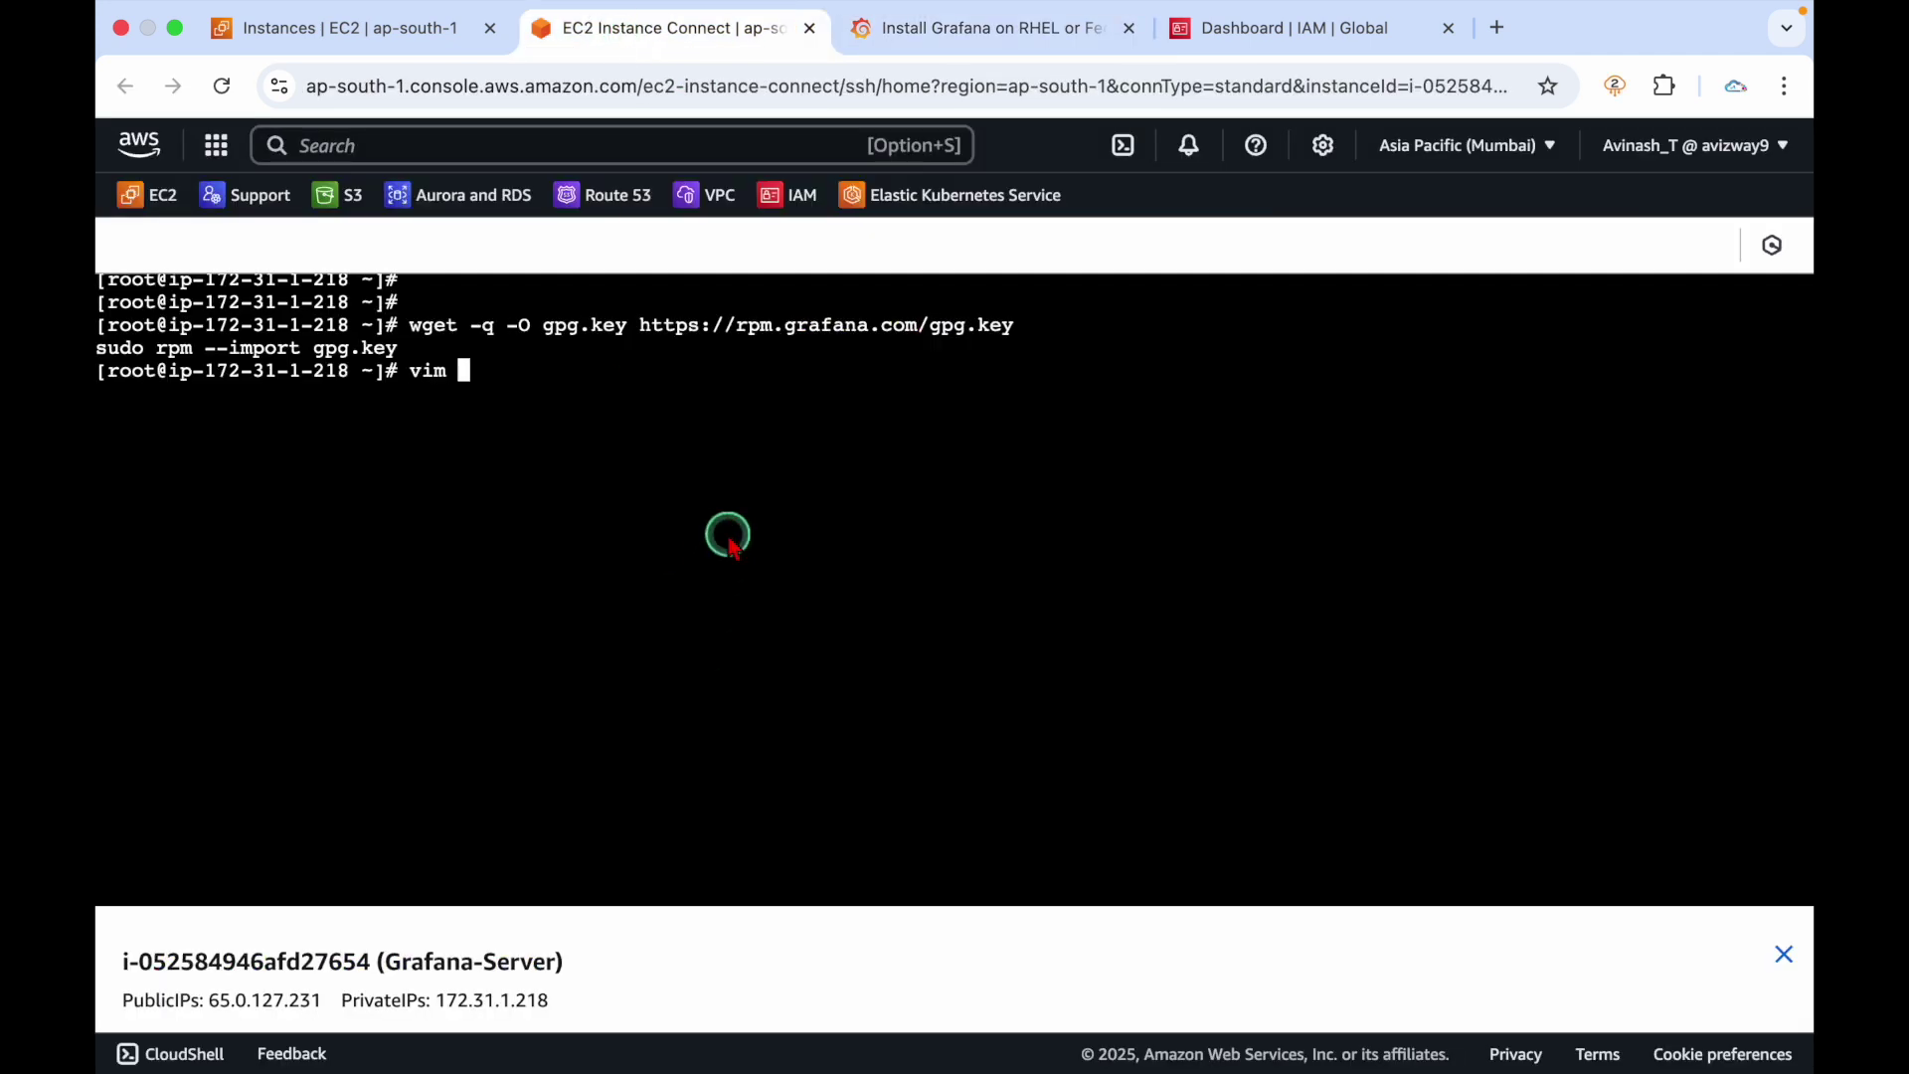
{"action": "left_click", "coordinate": [781, 755]}
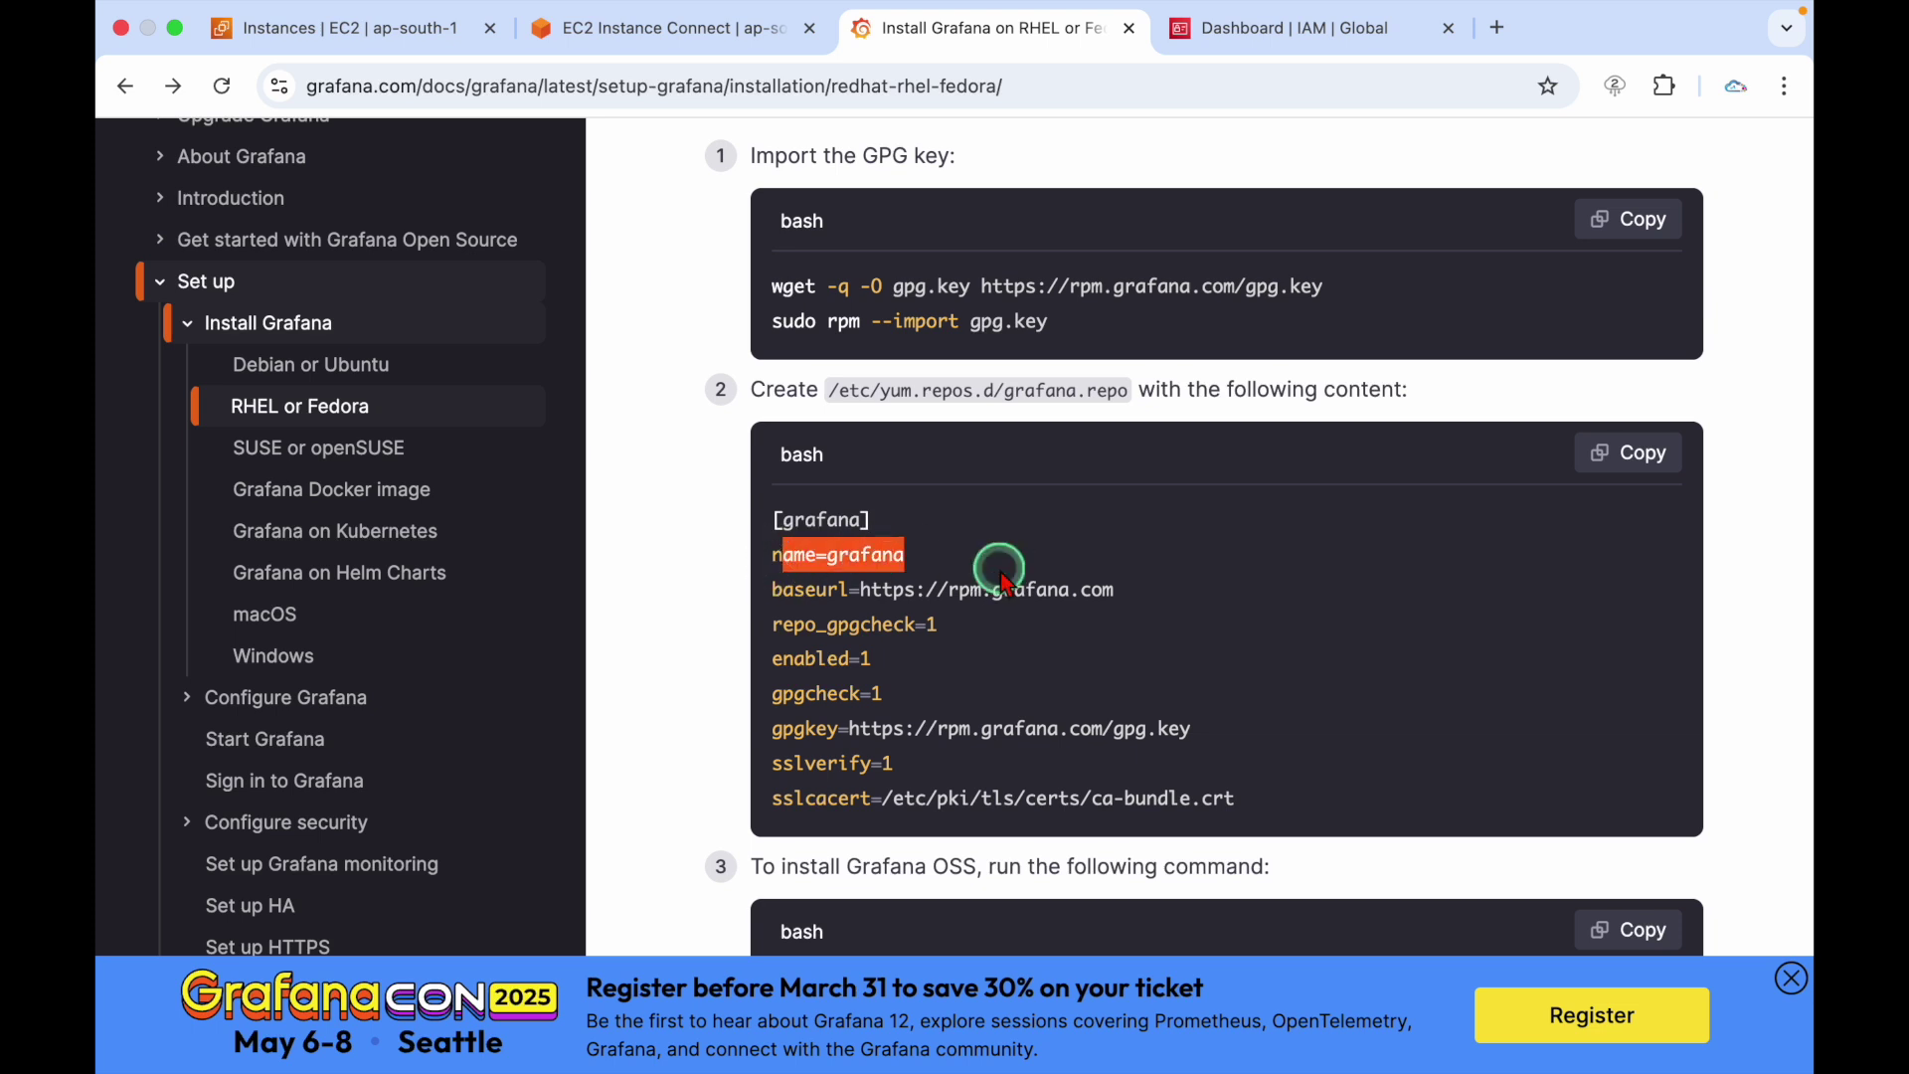
{"action": "left_click_drag", "start_coordinate": [795, 589], "coordinate": [1151, 618]}
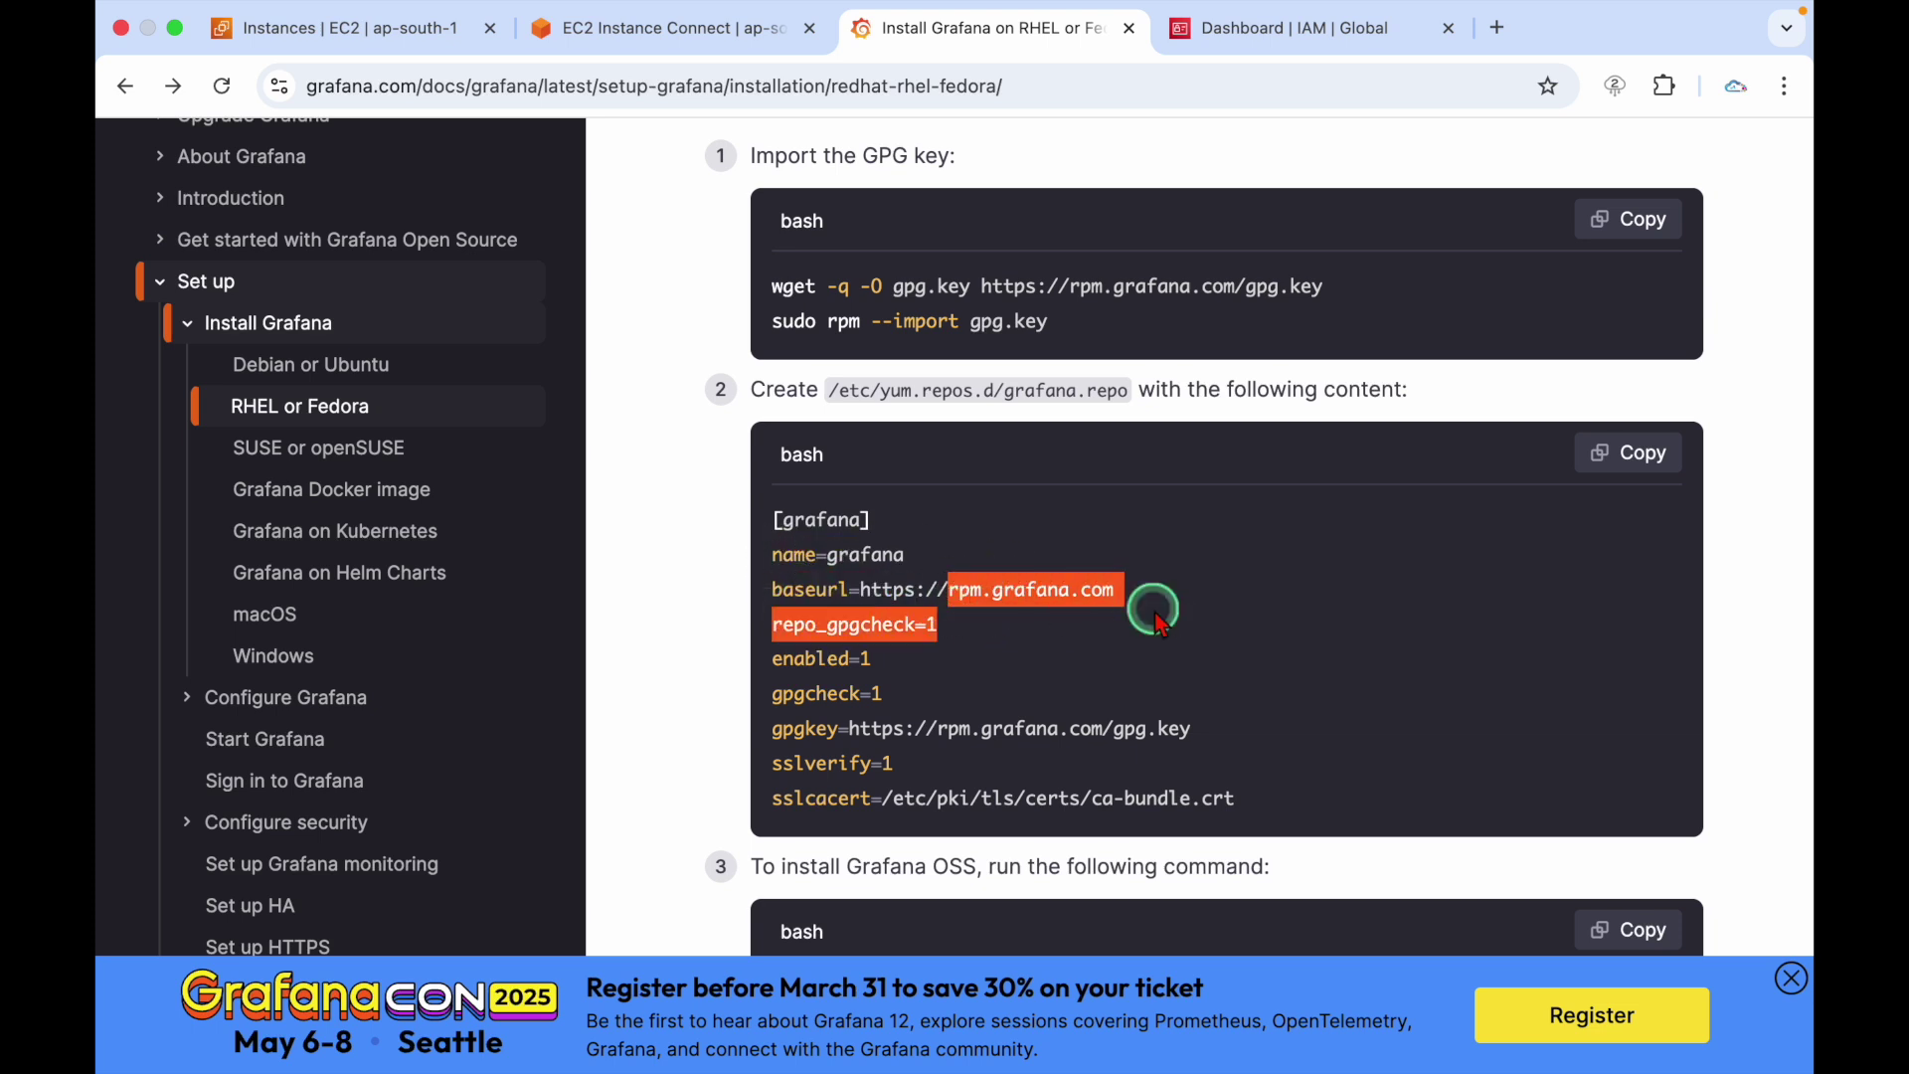
{"action": "left_click", "coordinate": [1152, 616]}
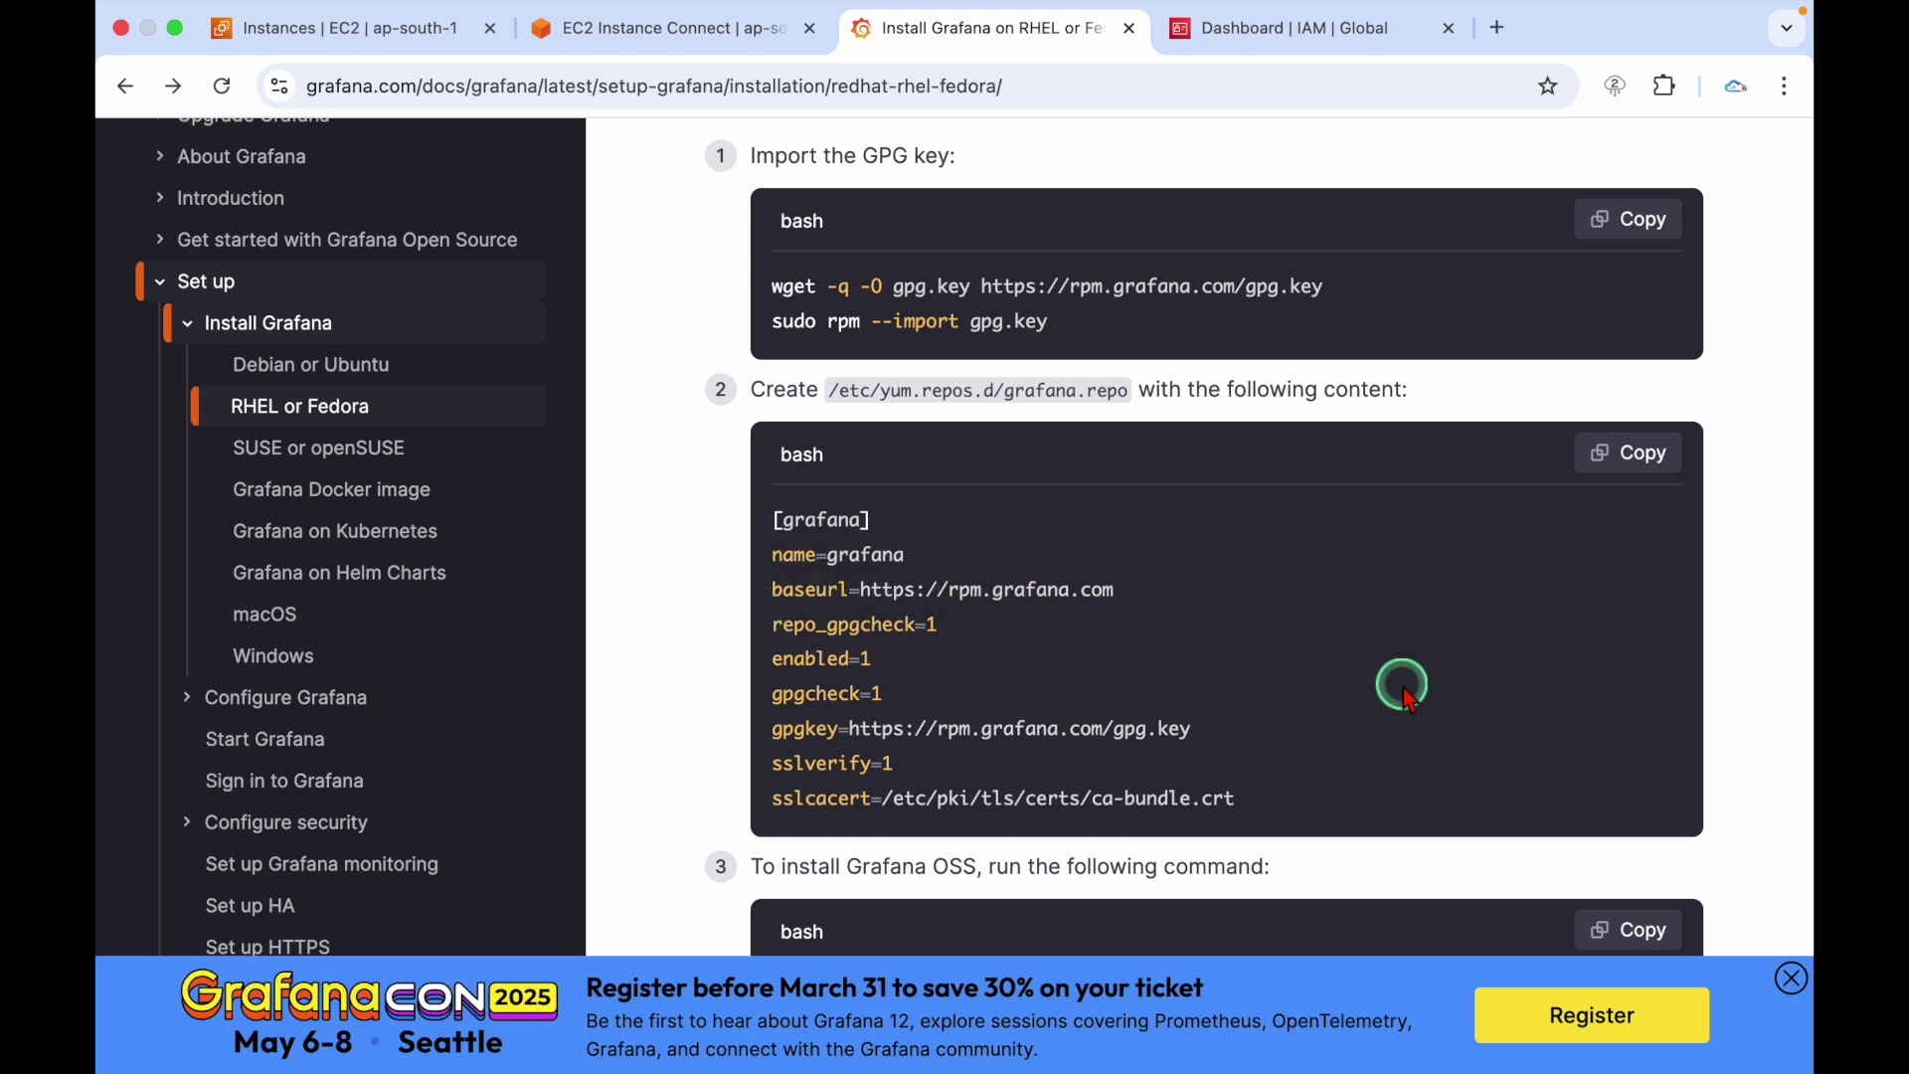
{"action": "left_click_drag", "start_coordinate": [784, 659], "coordinate": [945, 673]}
{"action": "left_click", "coordinate": [1144, 651]}
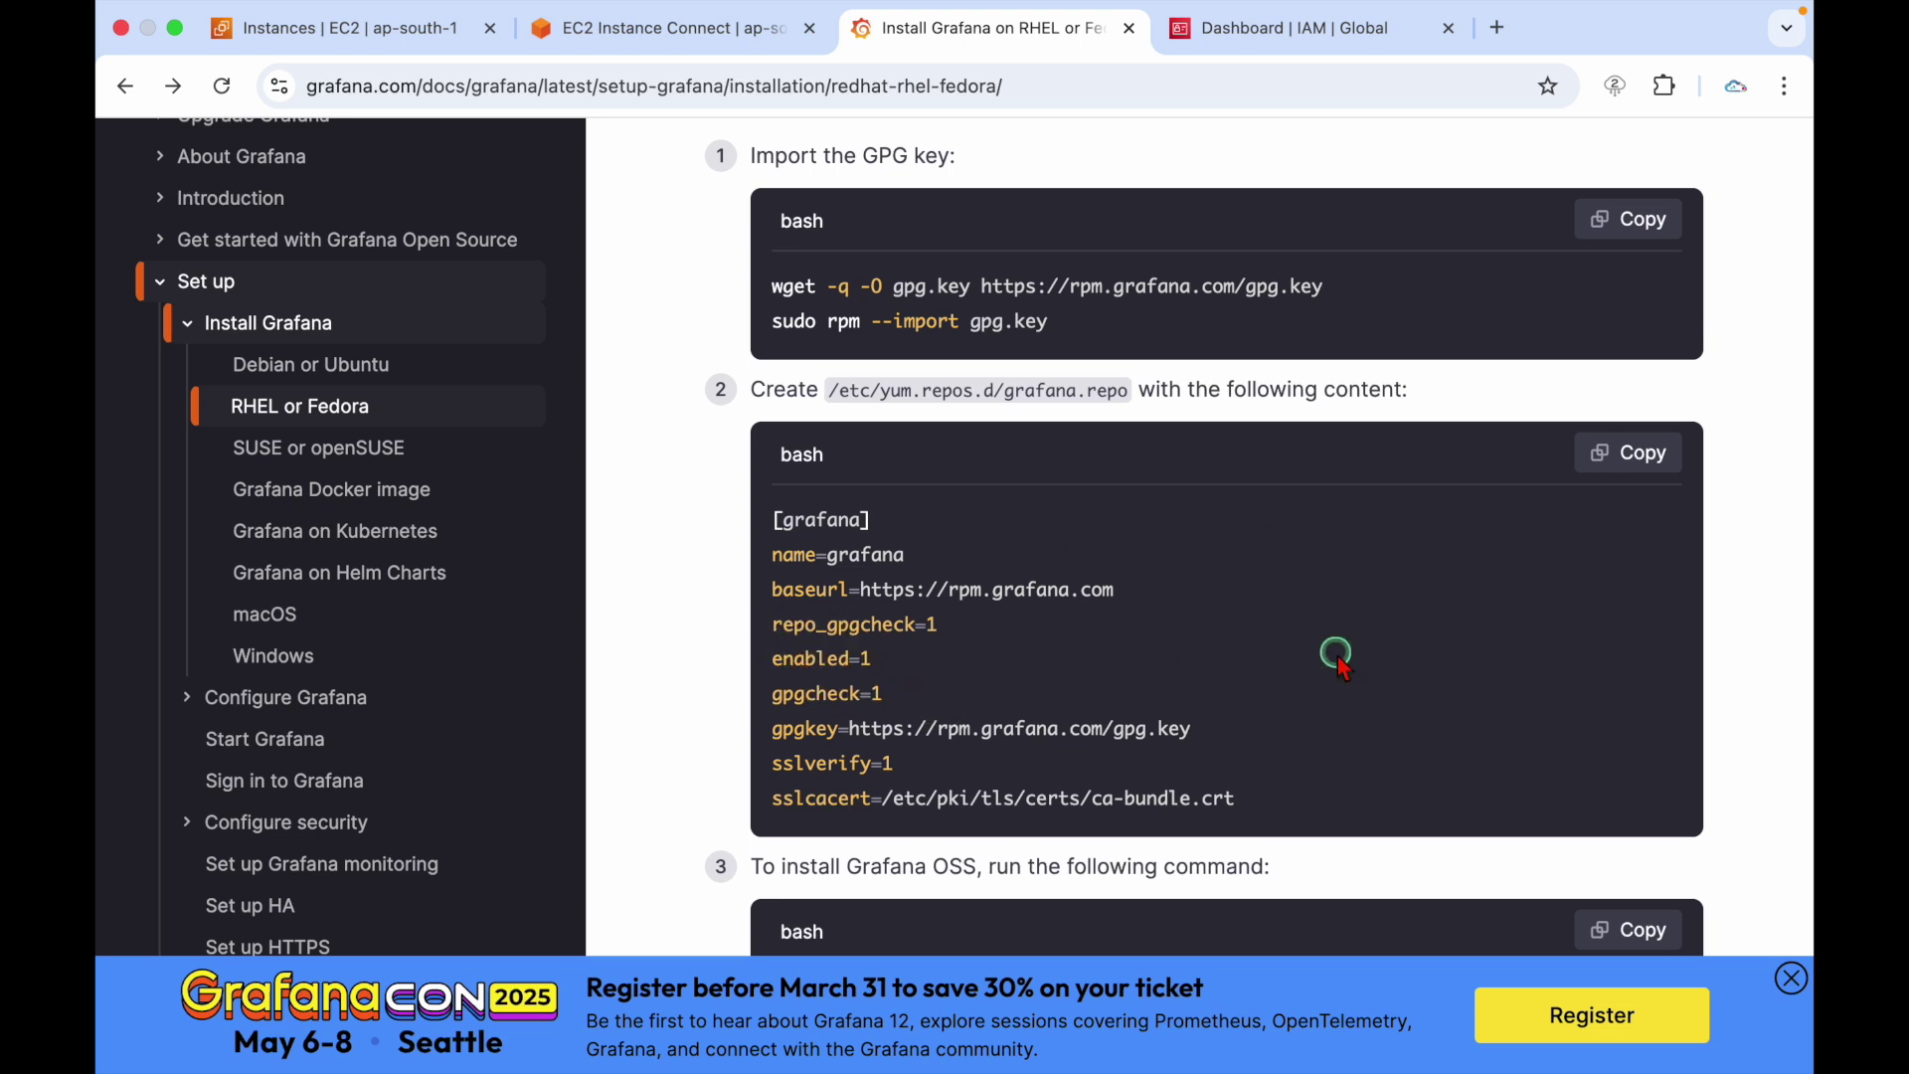
Paste the Grafana repository settings into the file and save with :wq
{"action": "left_click", "coordinate": [1640, 455]}
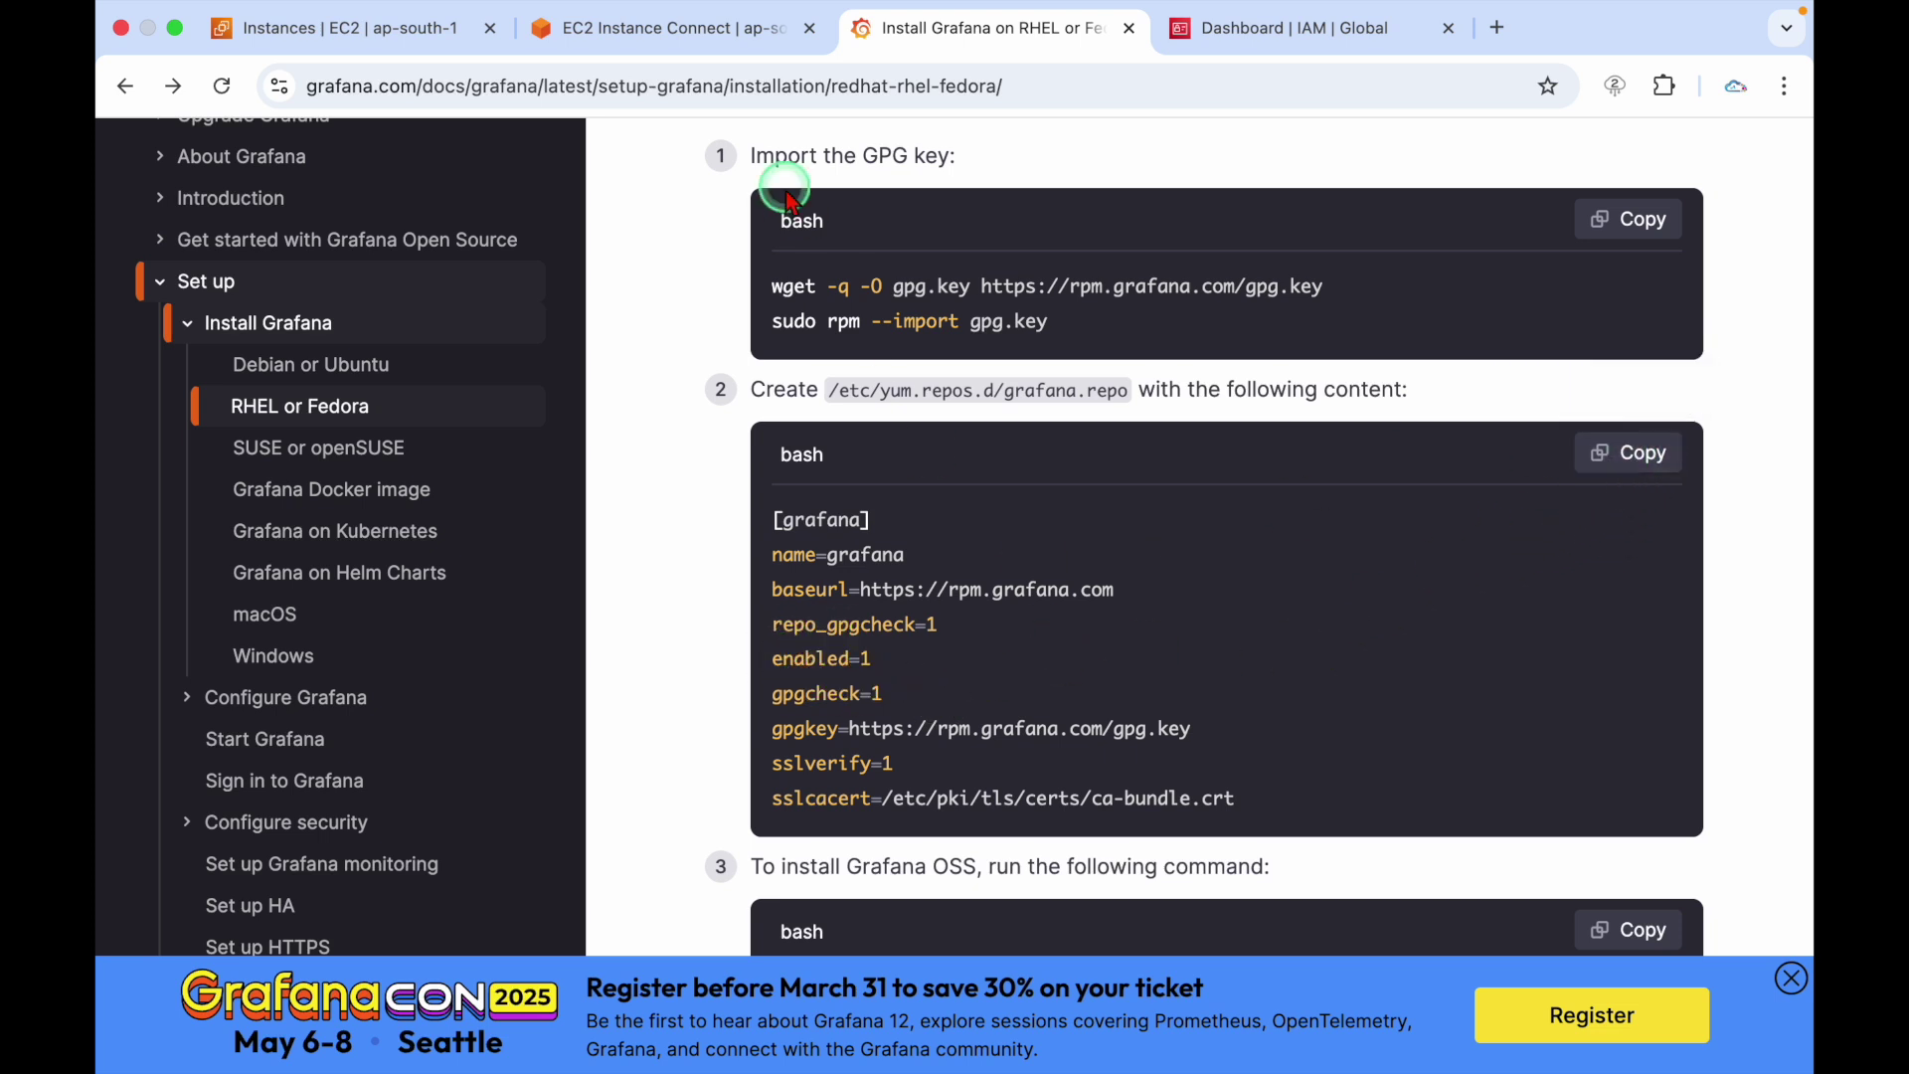
{"action": "left_click", "coordinate": [656, 30]}
{"action": "right_click", "coordinate": [777, 523]}
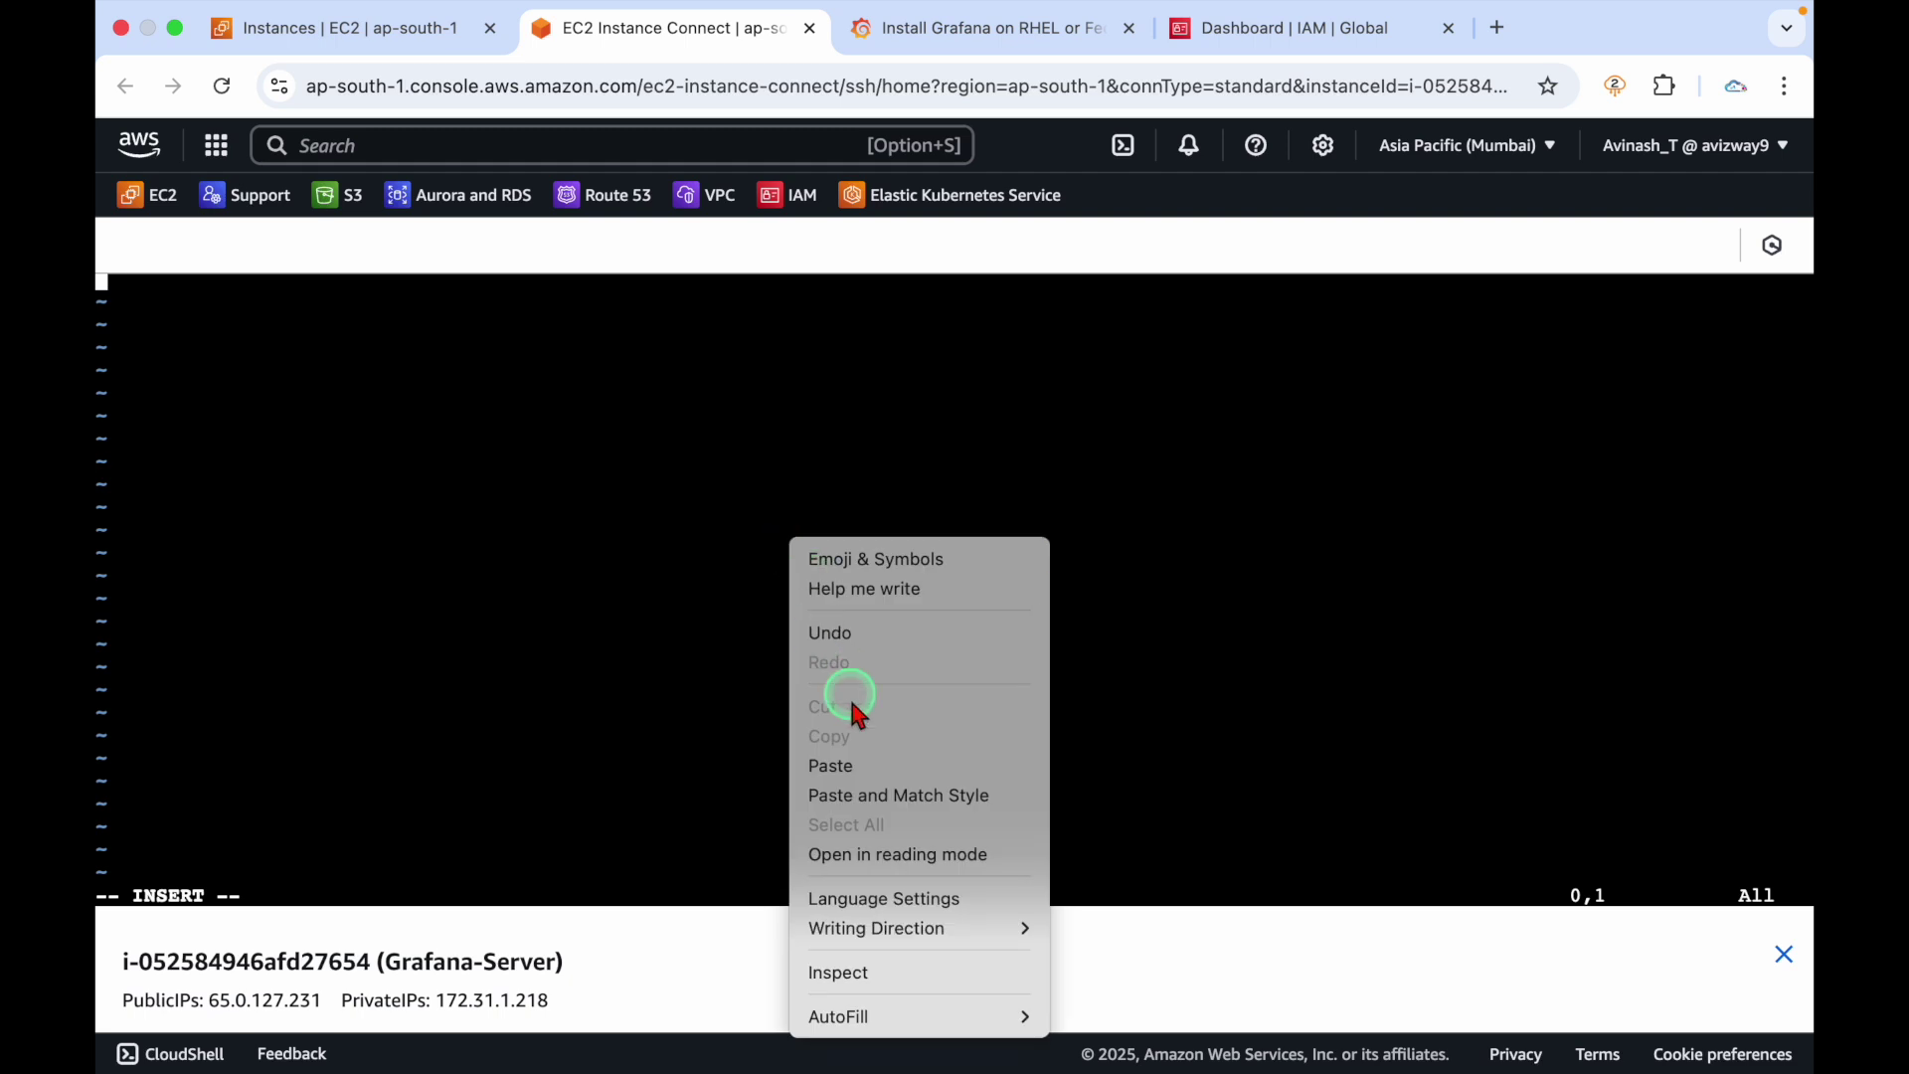
{"action": "left_click", "coordinate": [833, 763]}
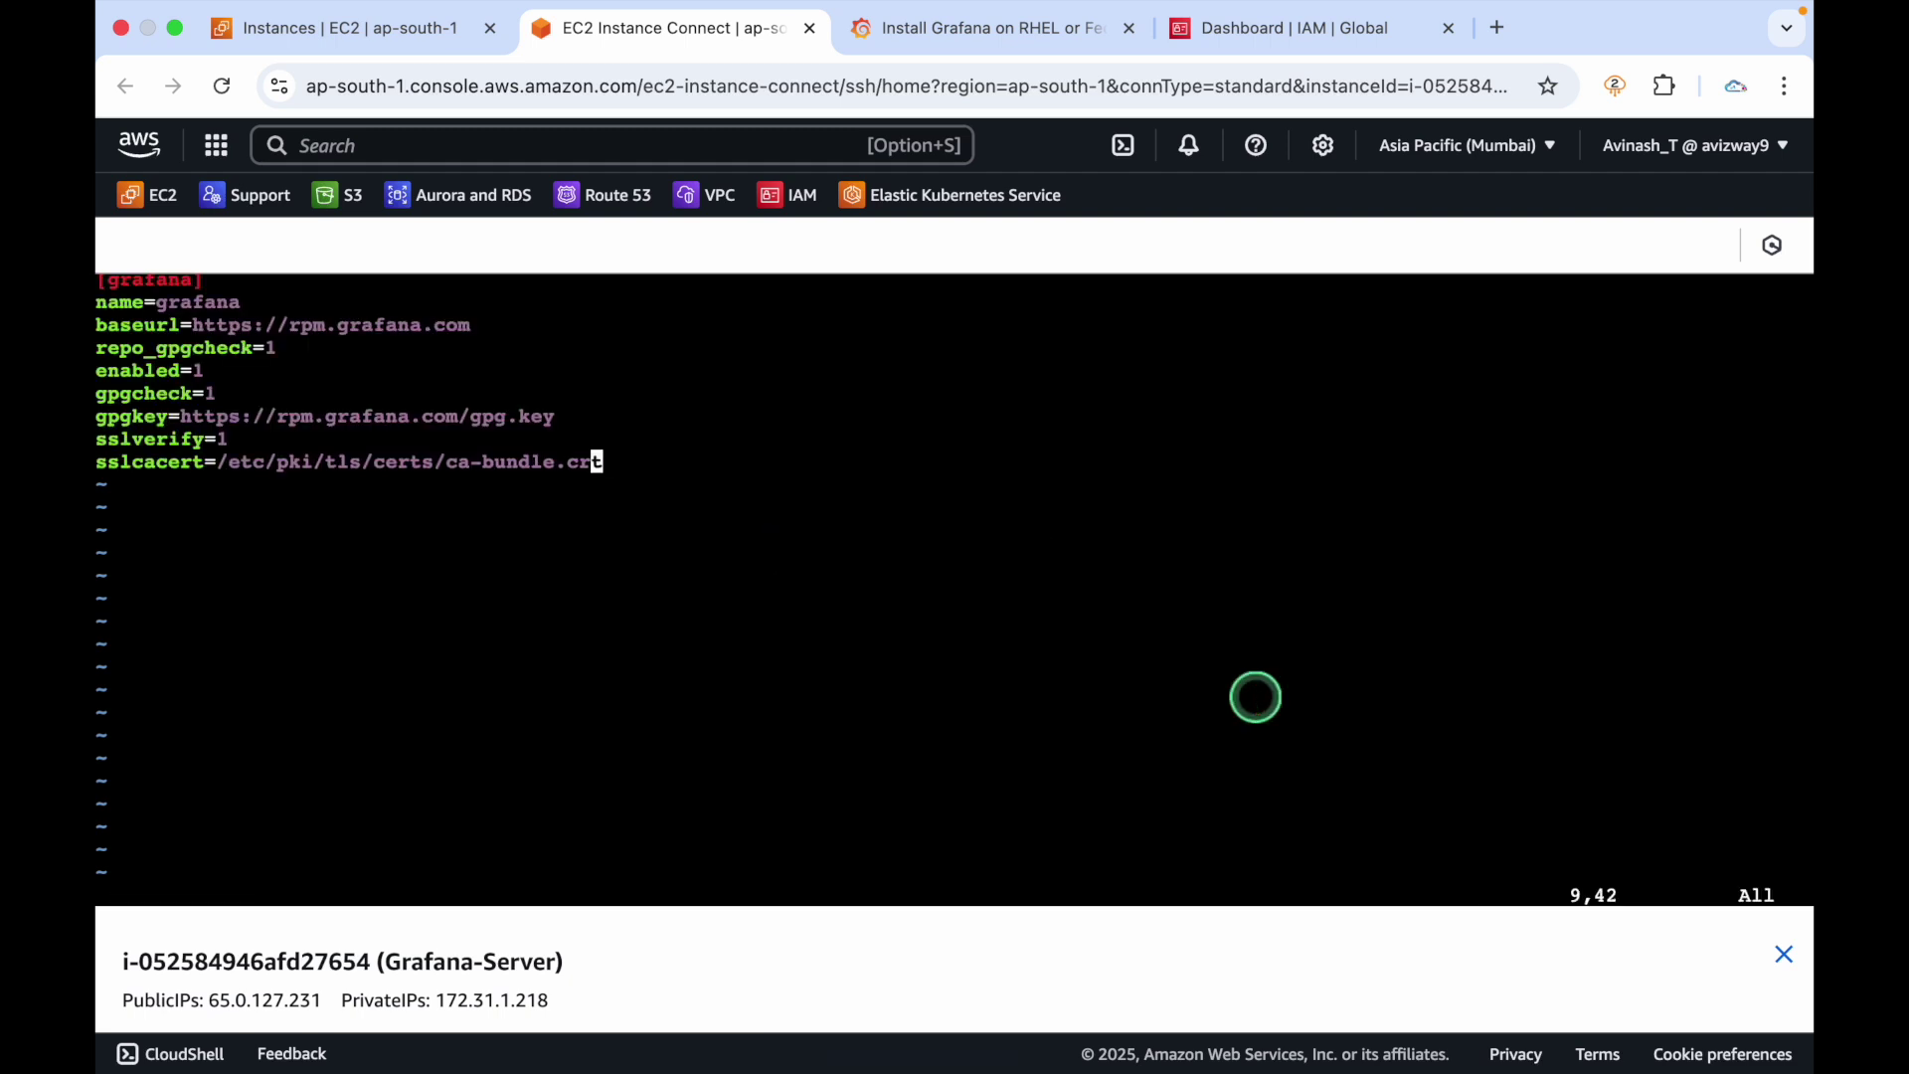
{"action": "type", "text": "wq"}
{"action": "key", "text": "Return"}
{"action": "key", "text": "Return"}
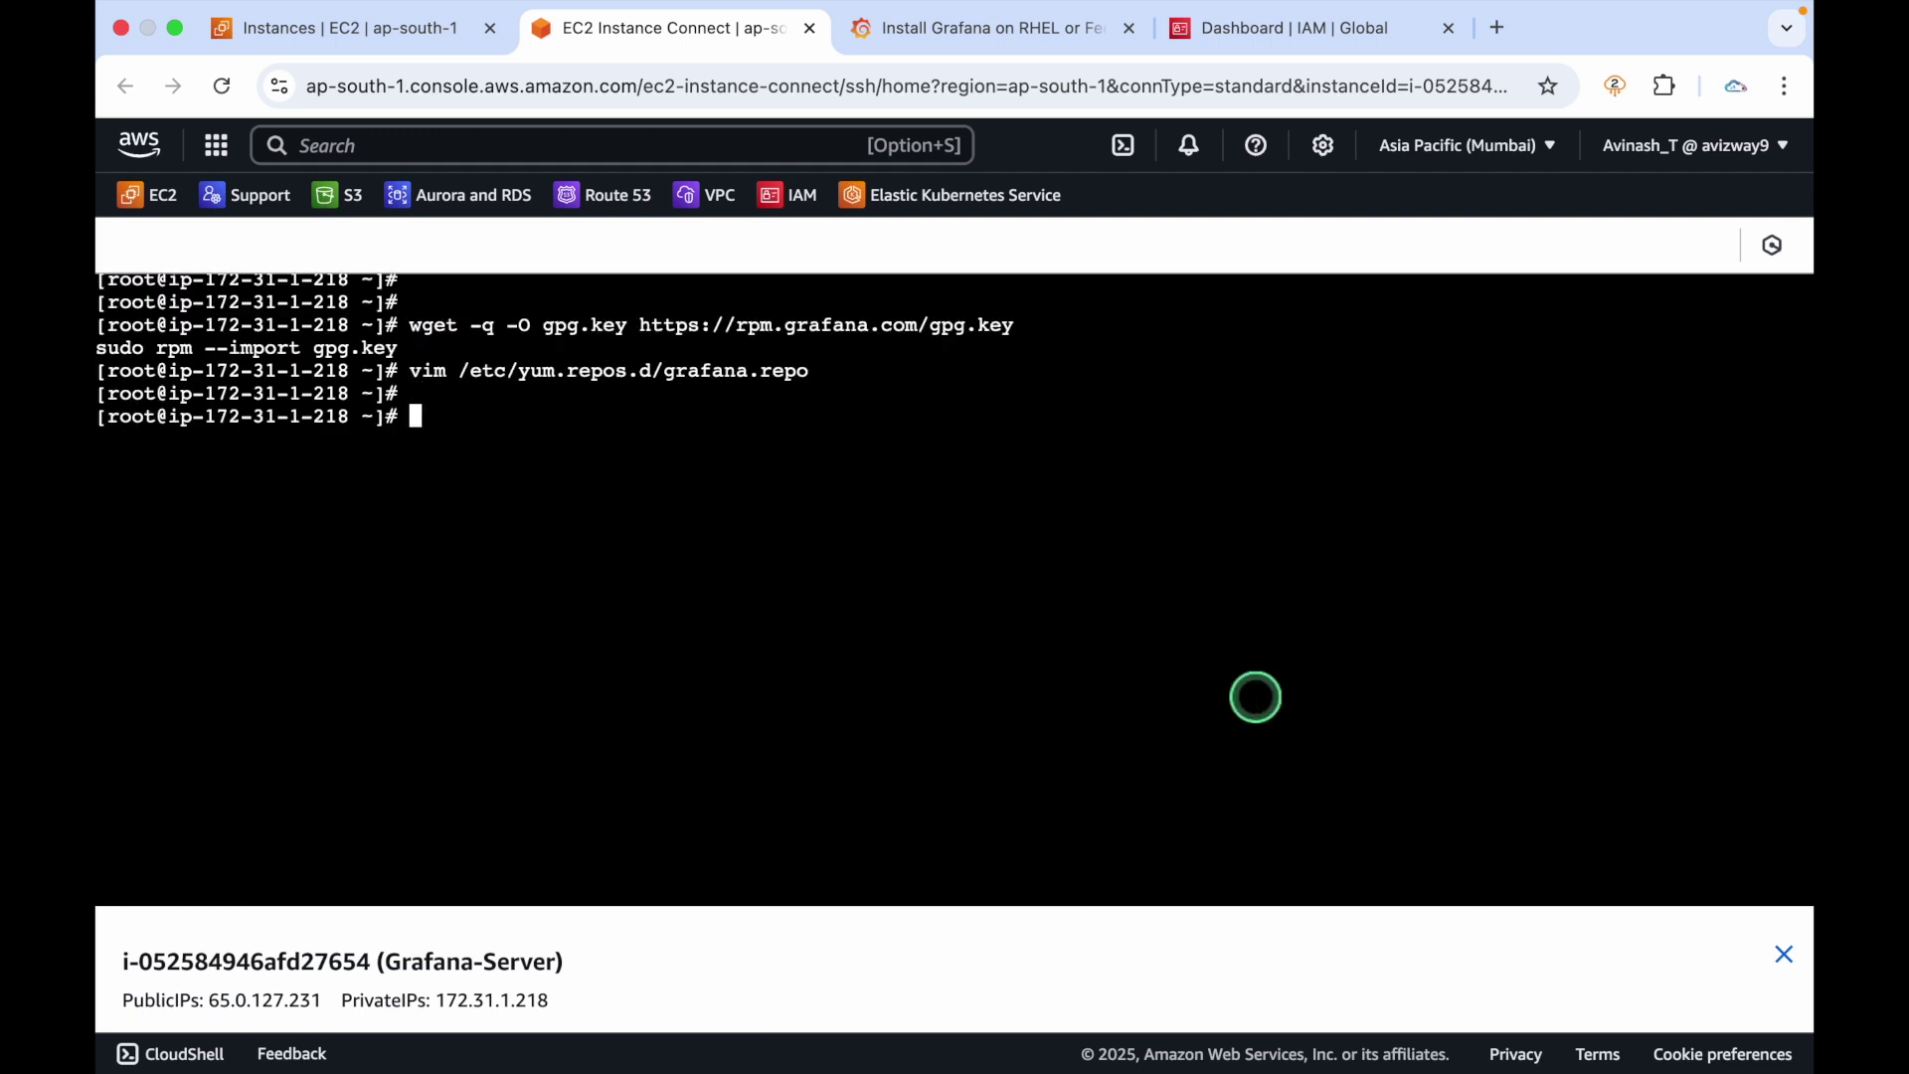
Copy the 'sudo dnf install grafana' command from the guide
{"action": "left_click", "coordinate": [980, 29]}
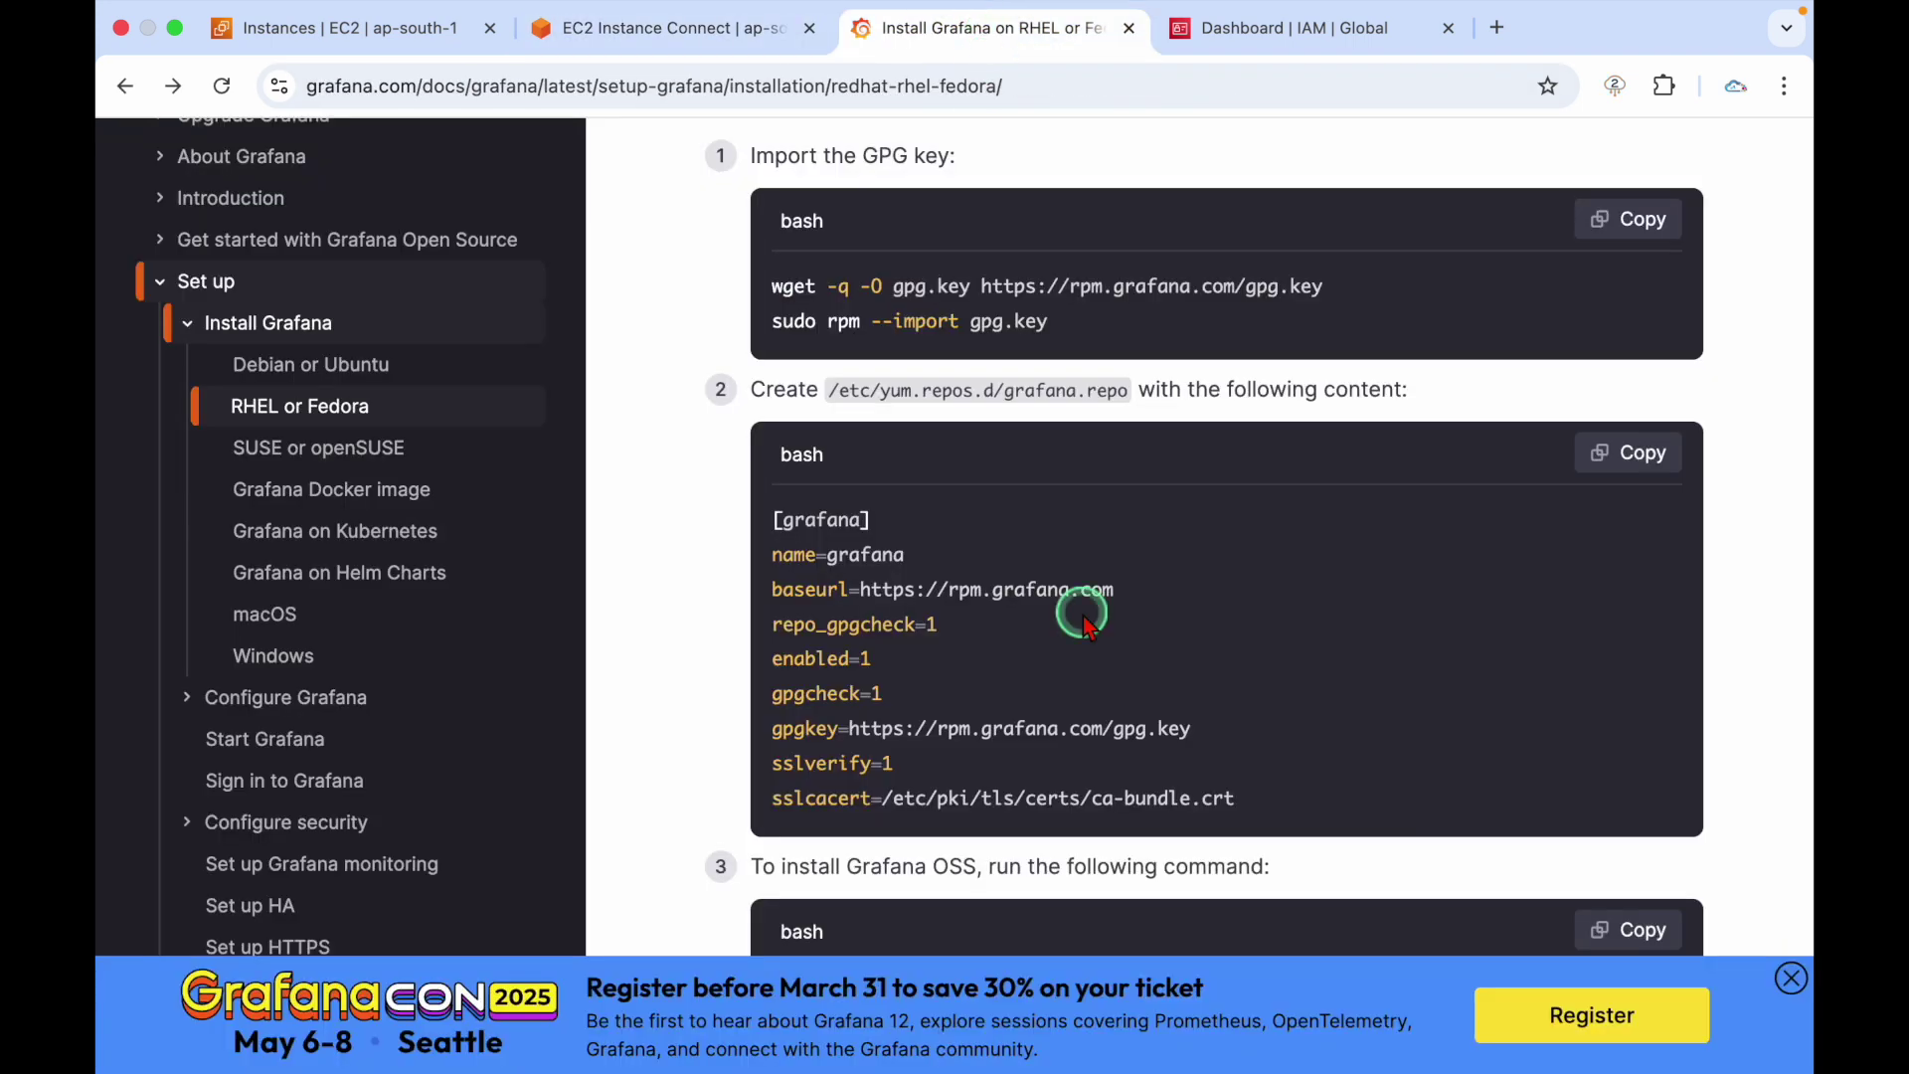
{"action": "scroll", "coordinate": [1082, 616], "scroll_direction": "down", "scroll_amount": 5}
{"action": "left_click_drag", "start_coordinate": [833, 601], "coordinate": [1134, 601]}
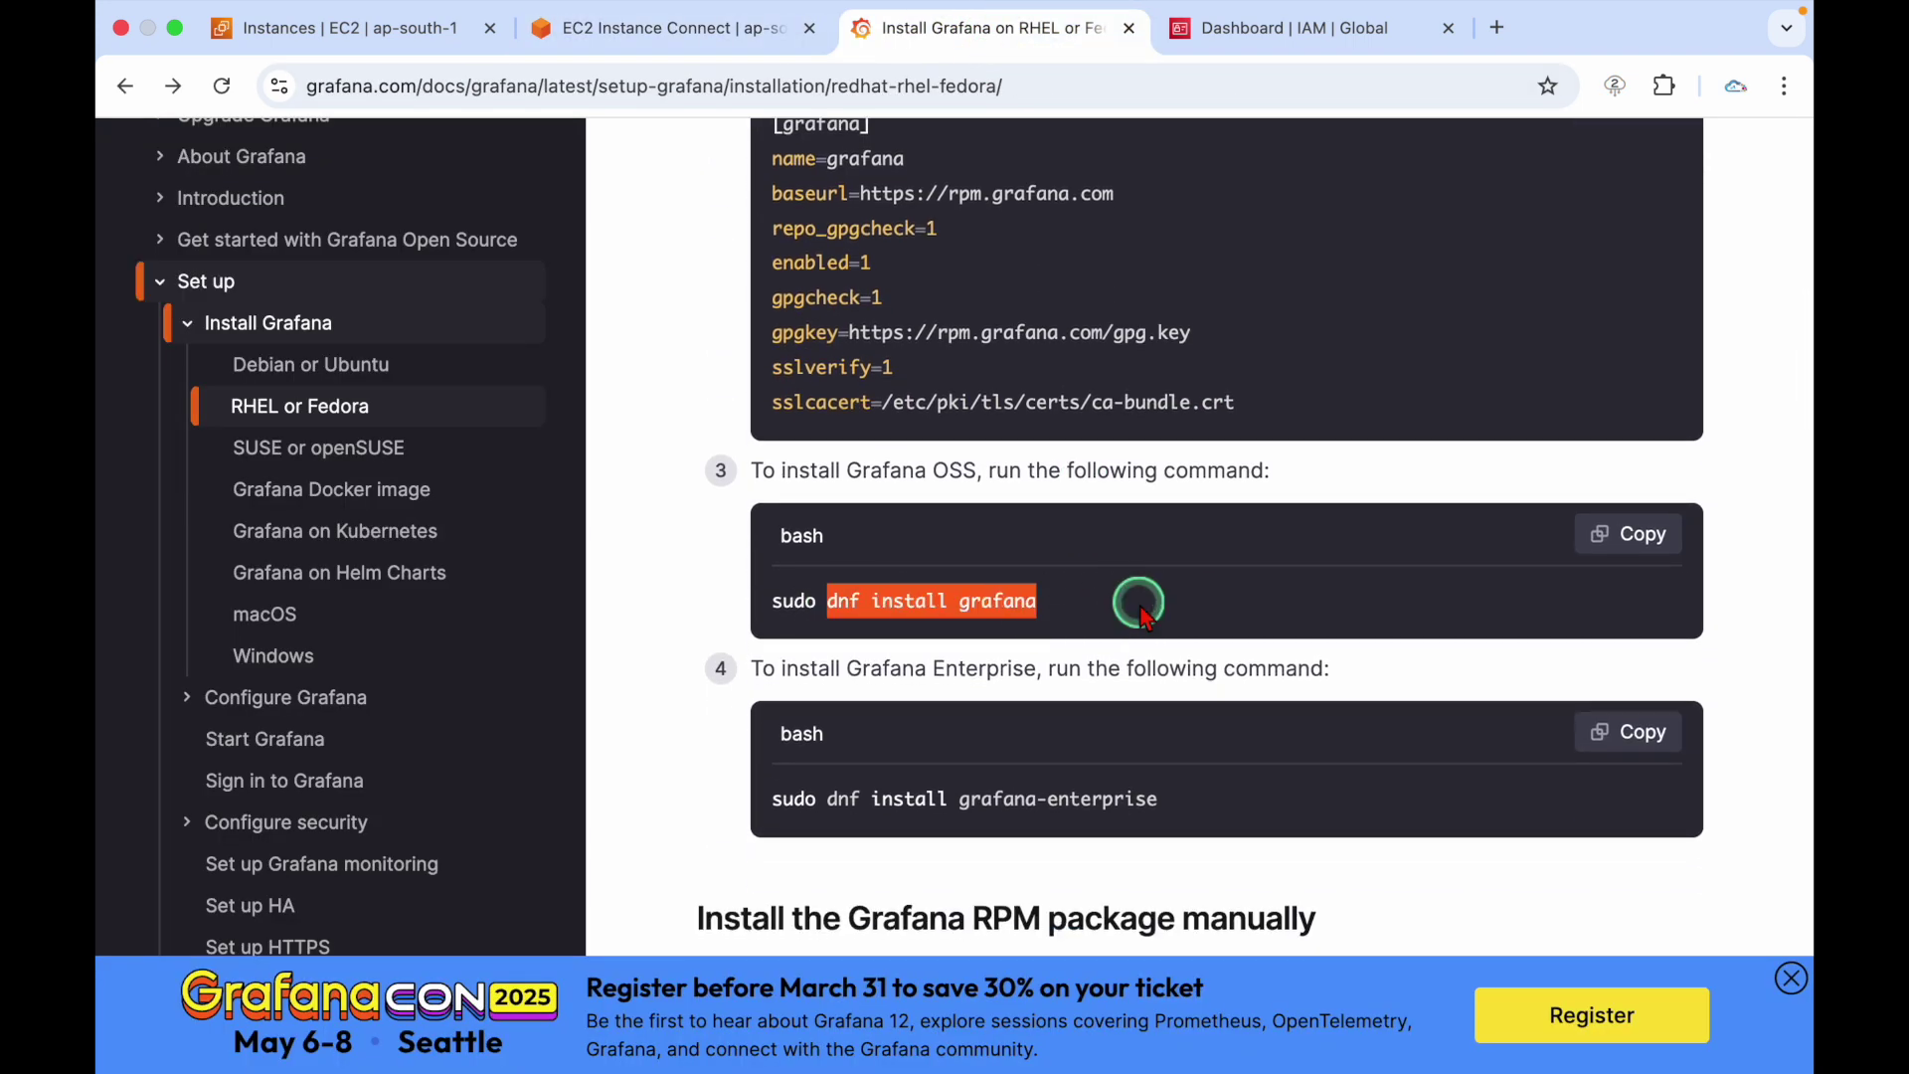
{"action": "left_click", "coordinate": [1141, 601]}
{"action": "left_click", "coordinate": [1604, 542]}
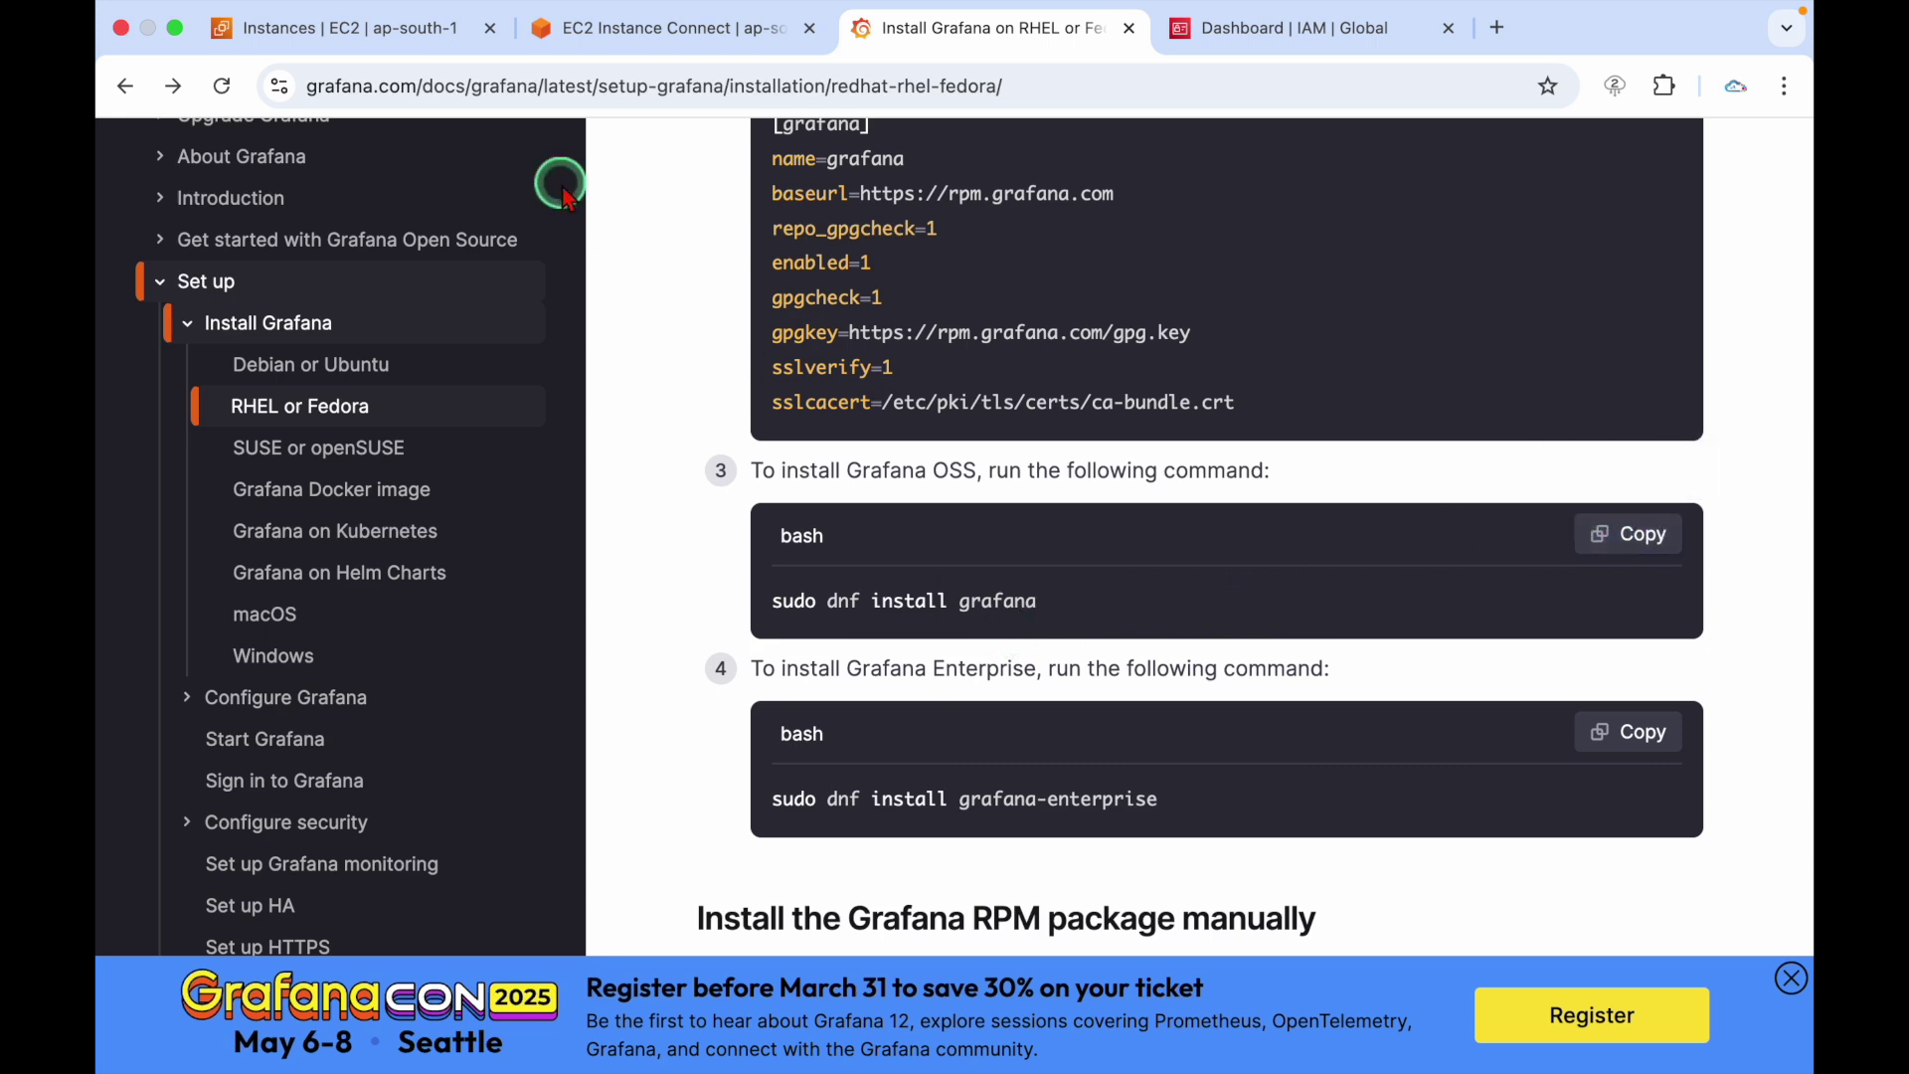
Run the install command in the terminal, accepting the GPG key and package prompt
{"action": "left_click", "coordinate": [368, 40]}
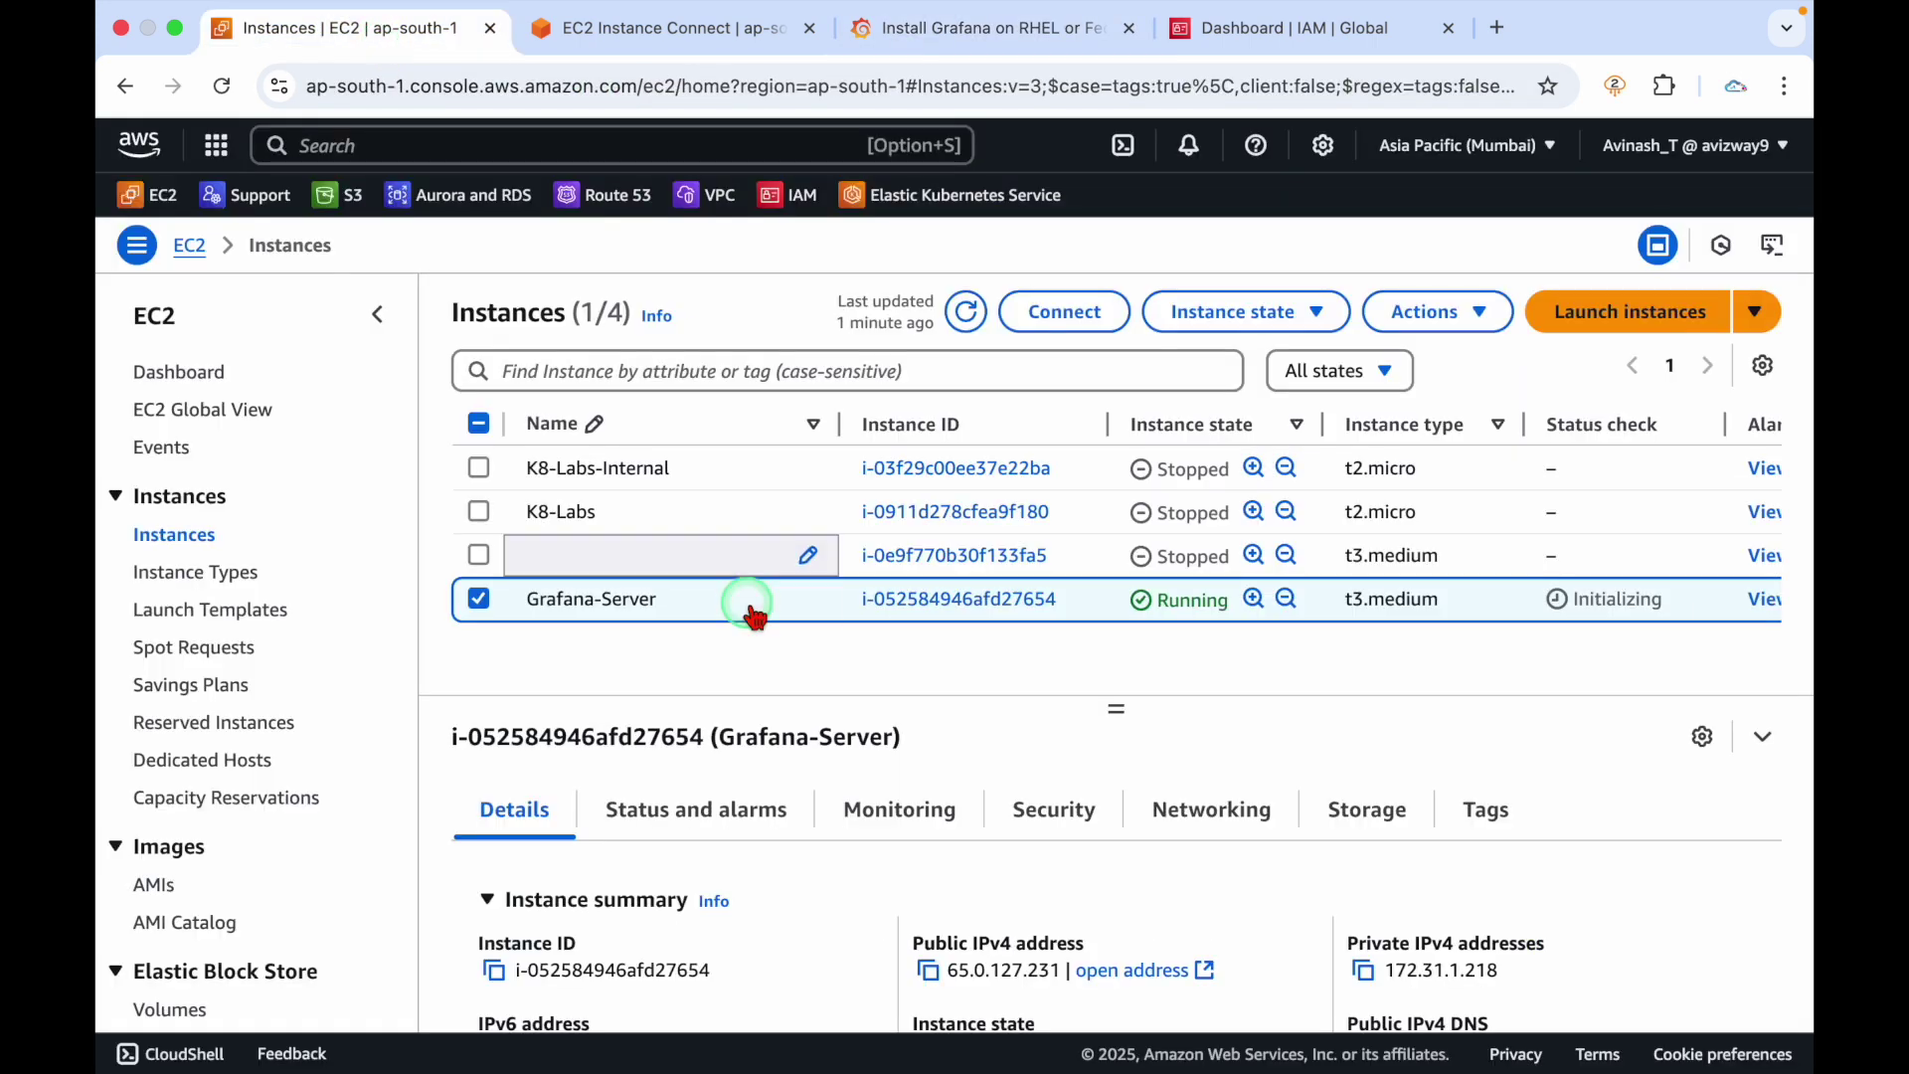
{"action": "left_click", "coordinate": [686, 40]}
{"action": "key", "text": "Return"}
{"action": "key", "text": "Return"}
{"action": "right_click", "coordinate": [672, 561]}
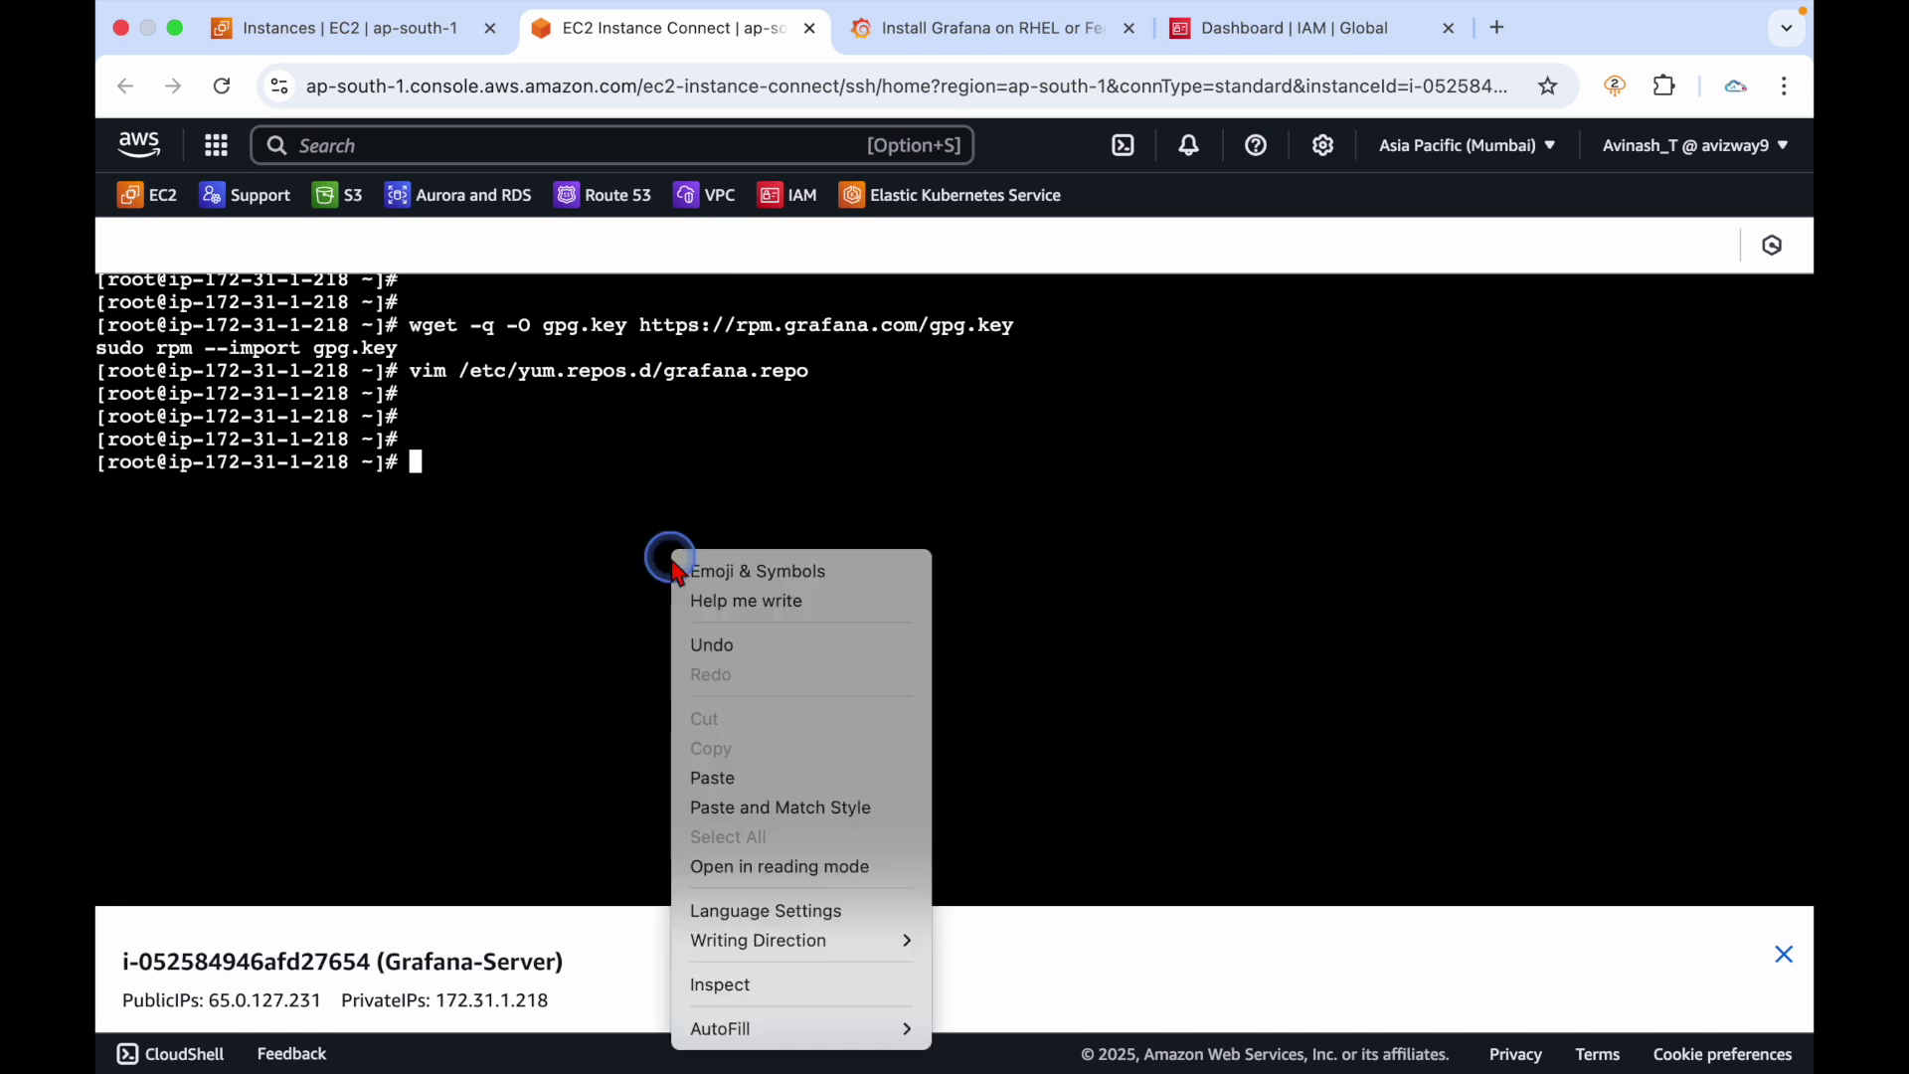
{"action": "left_click", "coordinate": [733, 776]}
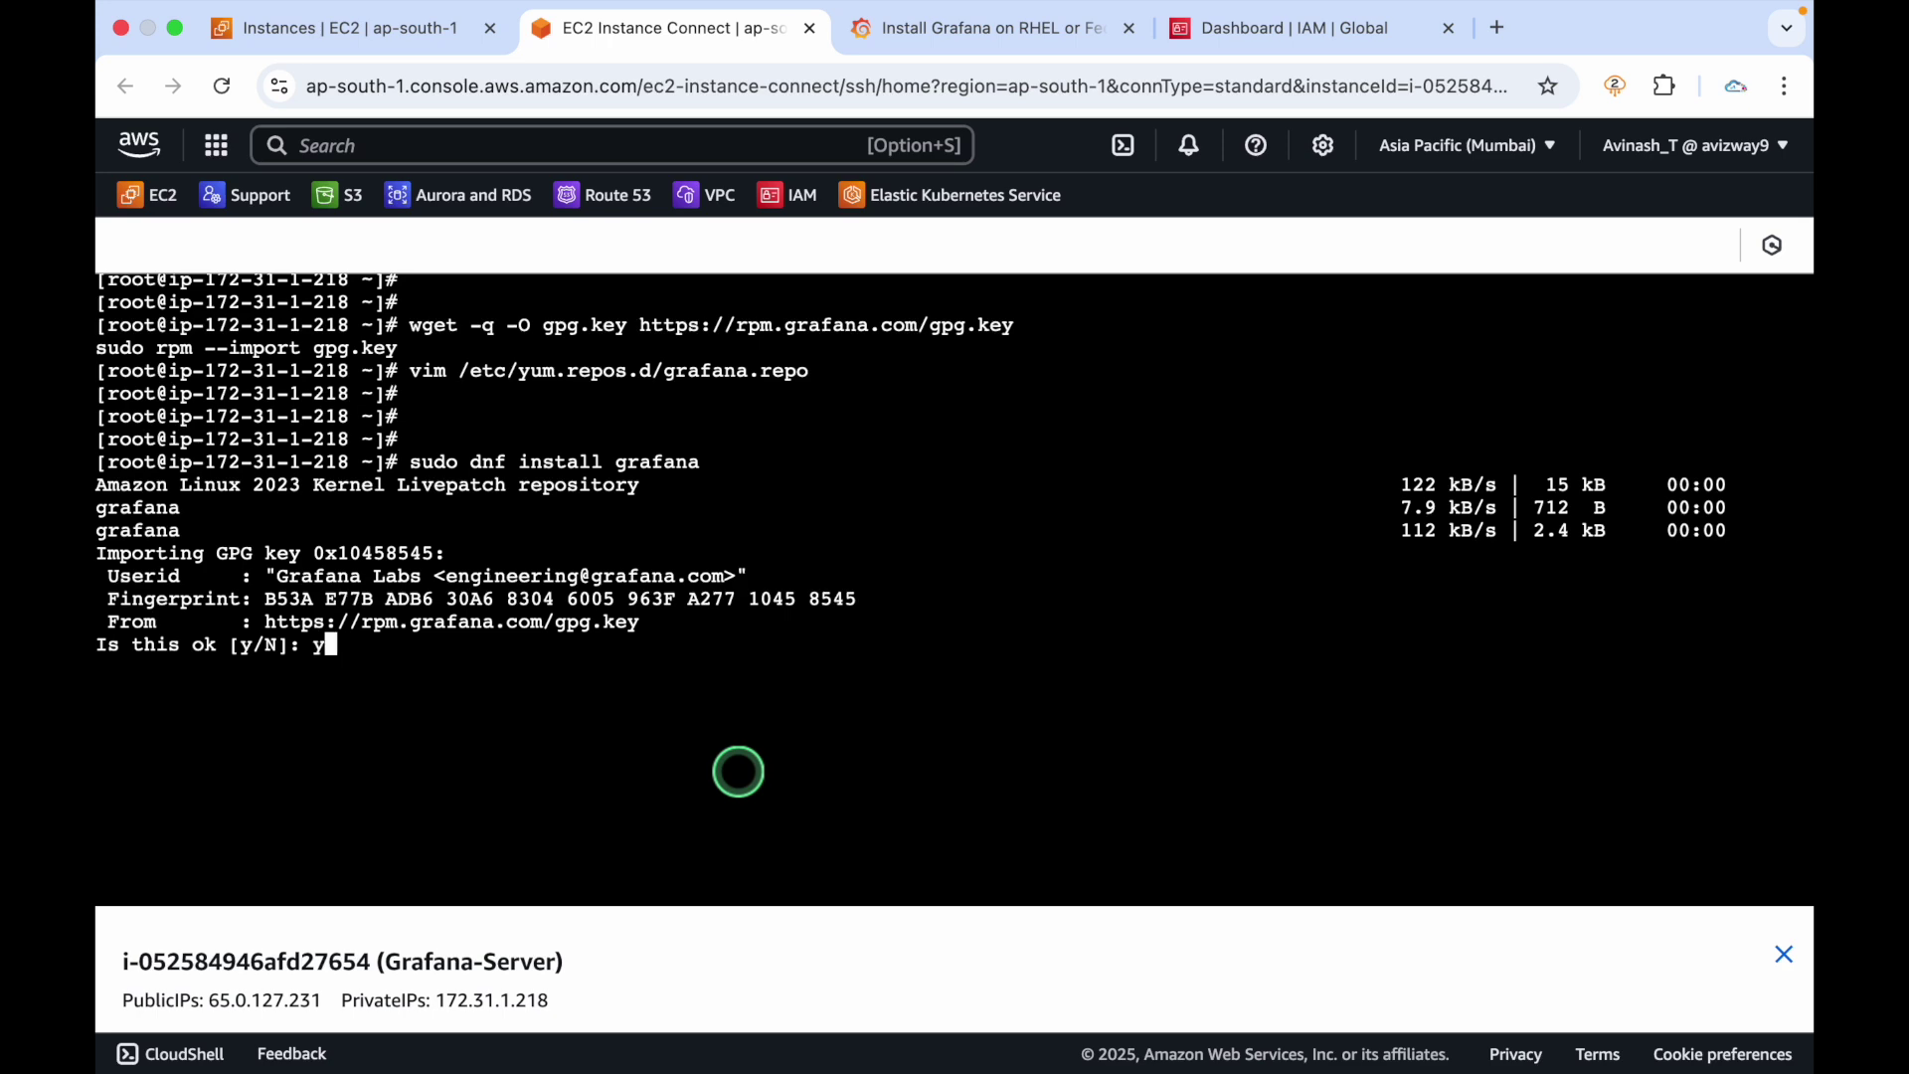
{"action": "key", "text": "Return"}
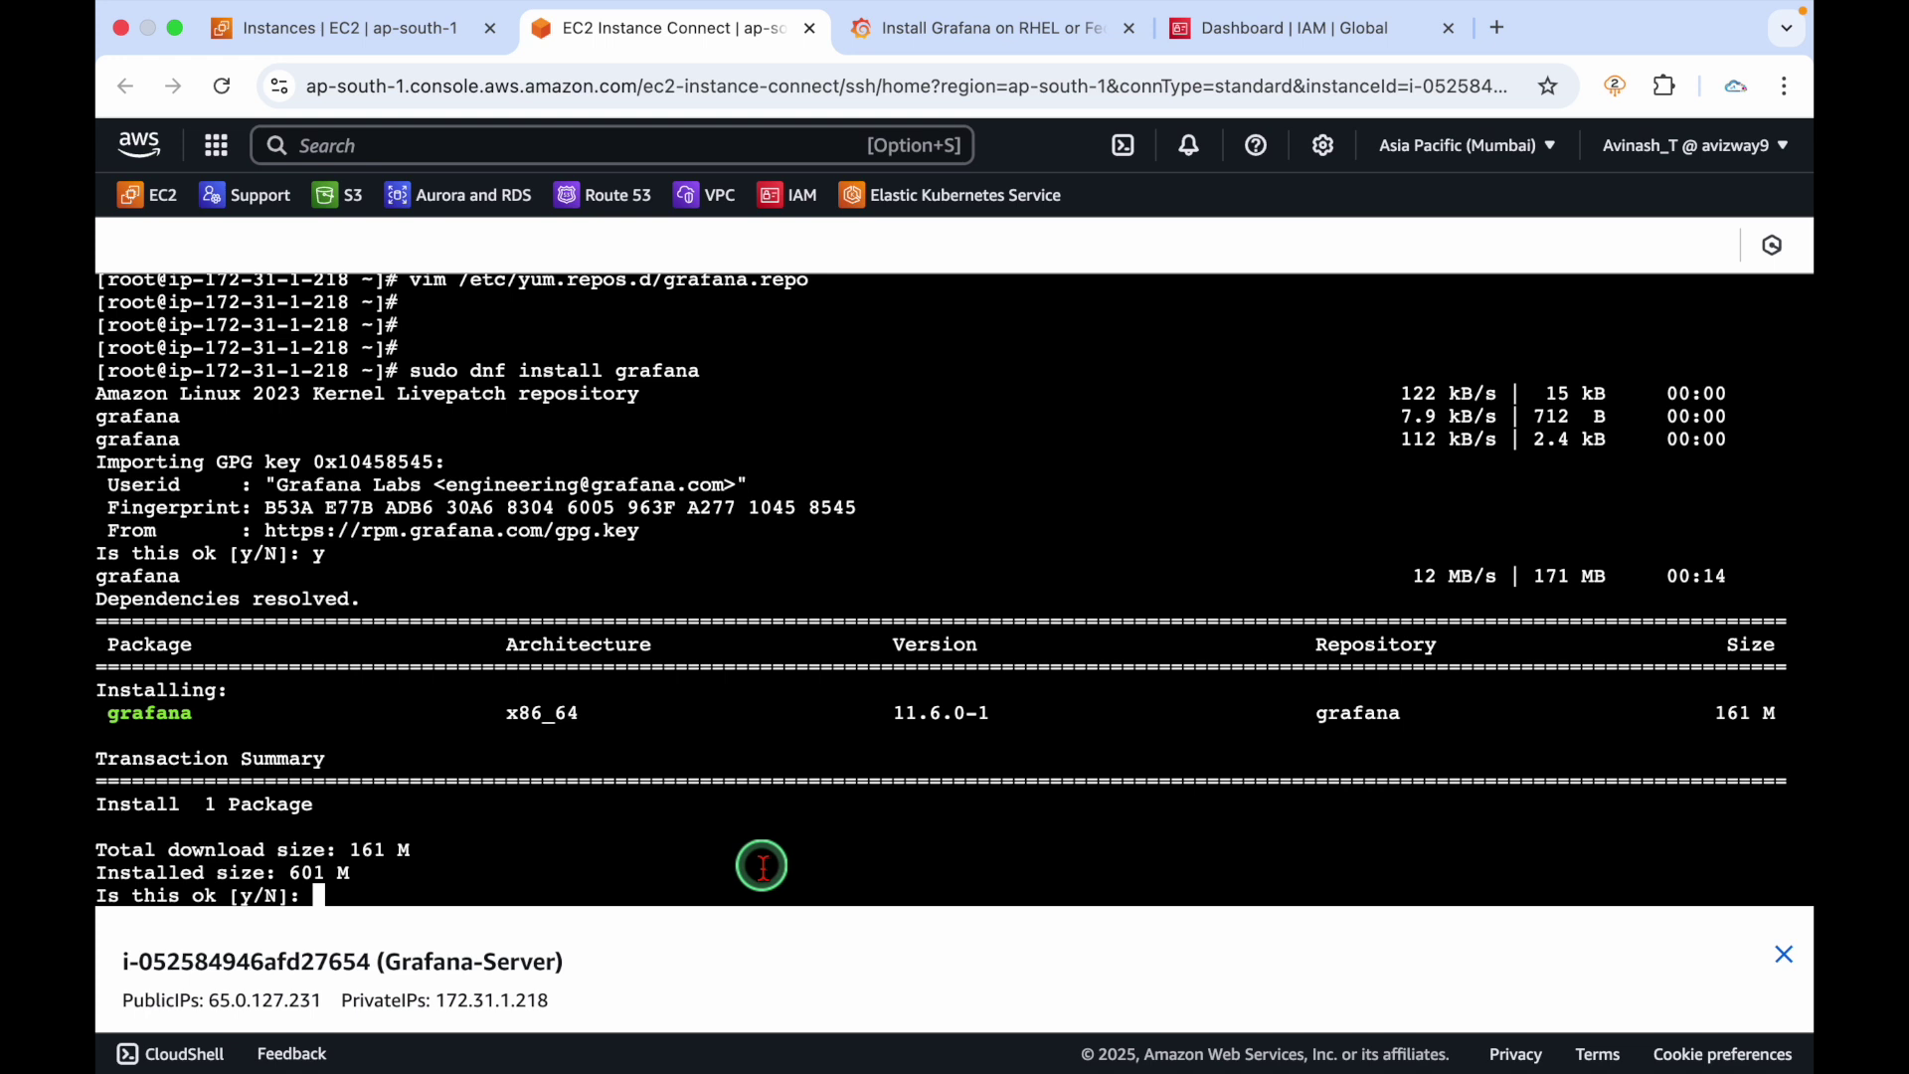
{"action": "type", "text": "y"}
{"action": "key", "text": "Return"}
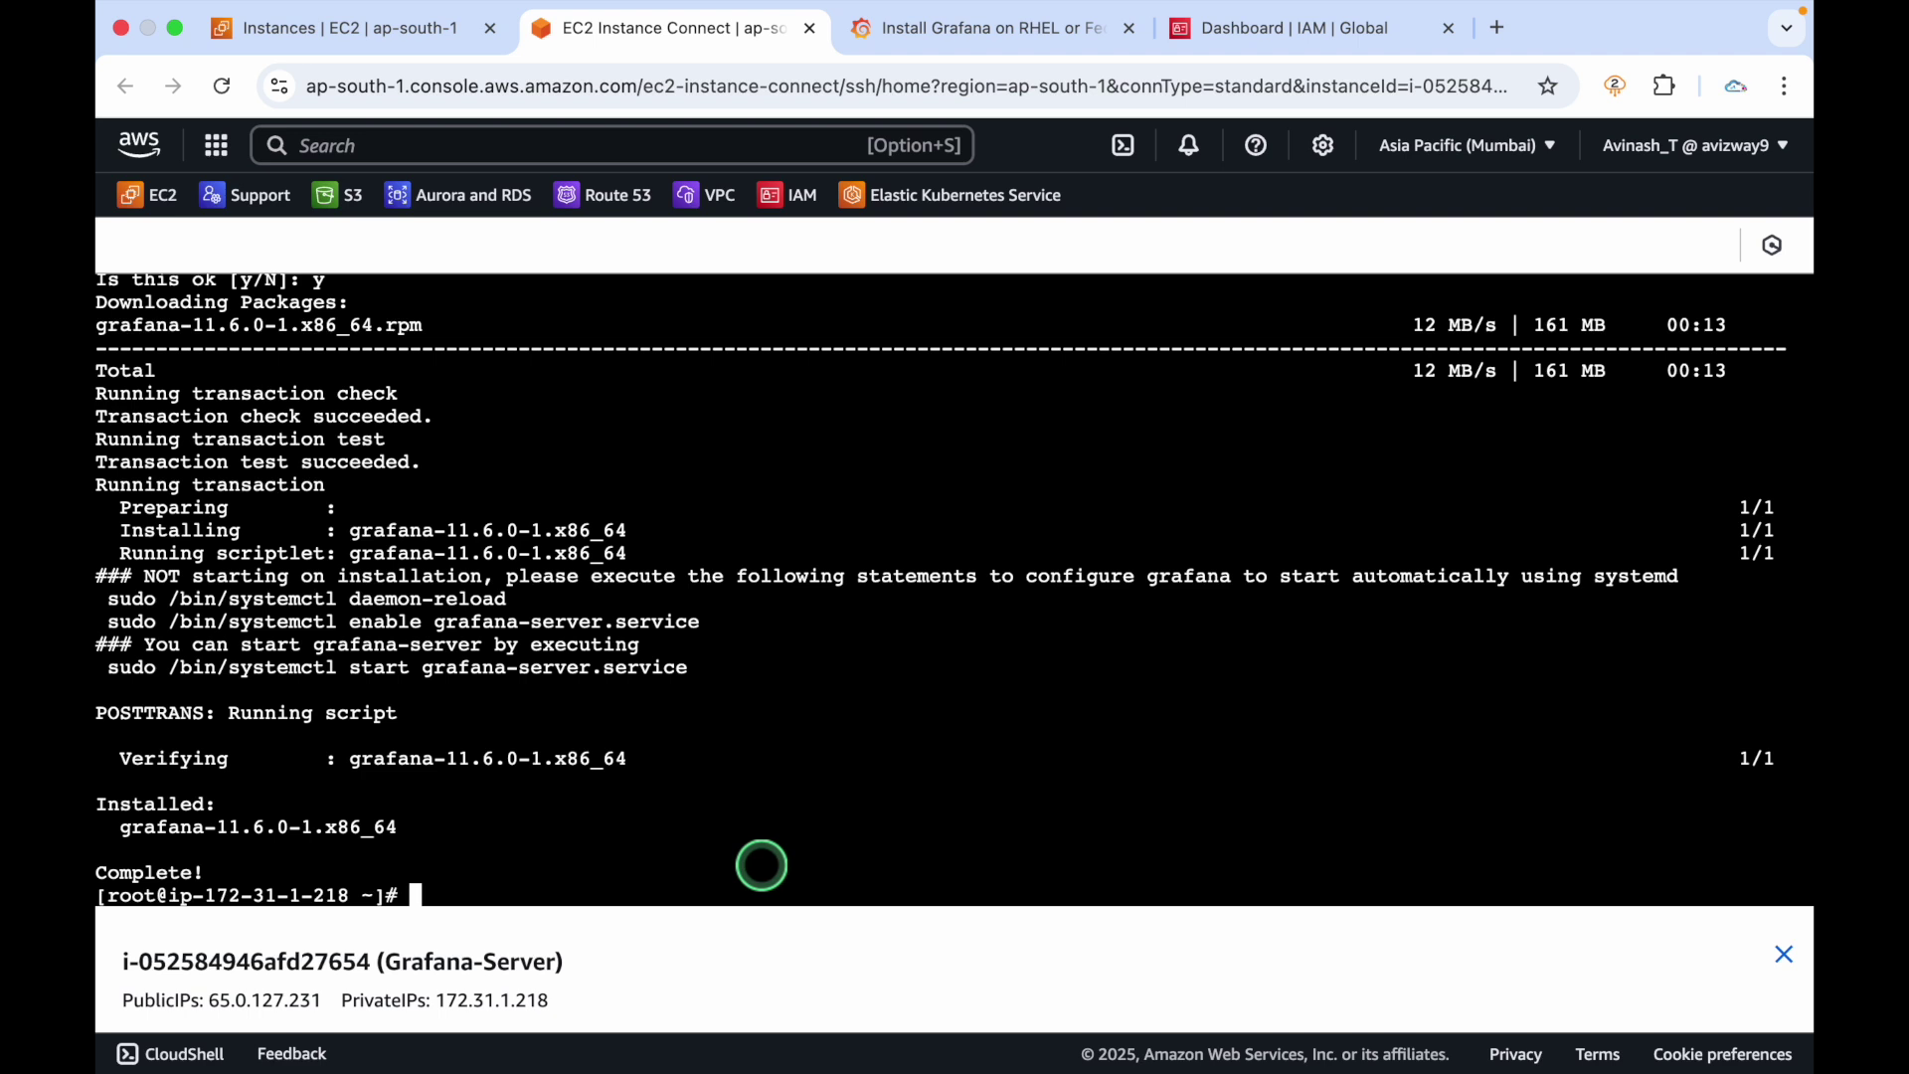
Start the service with 'service grafana-server start'
{"action": "key", "text": "Return"}
{"action": "key", "text": "Return"}
{"action": "type", "text": "service grafana-"}
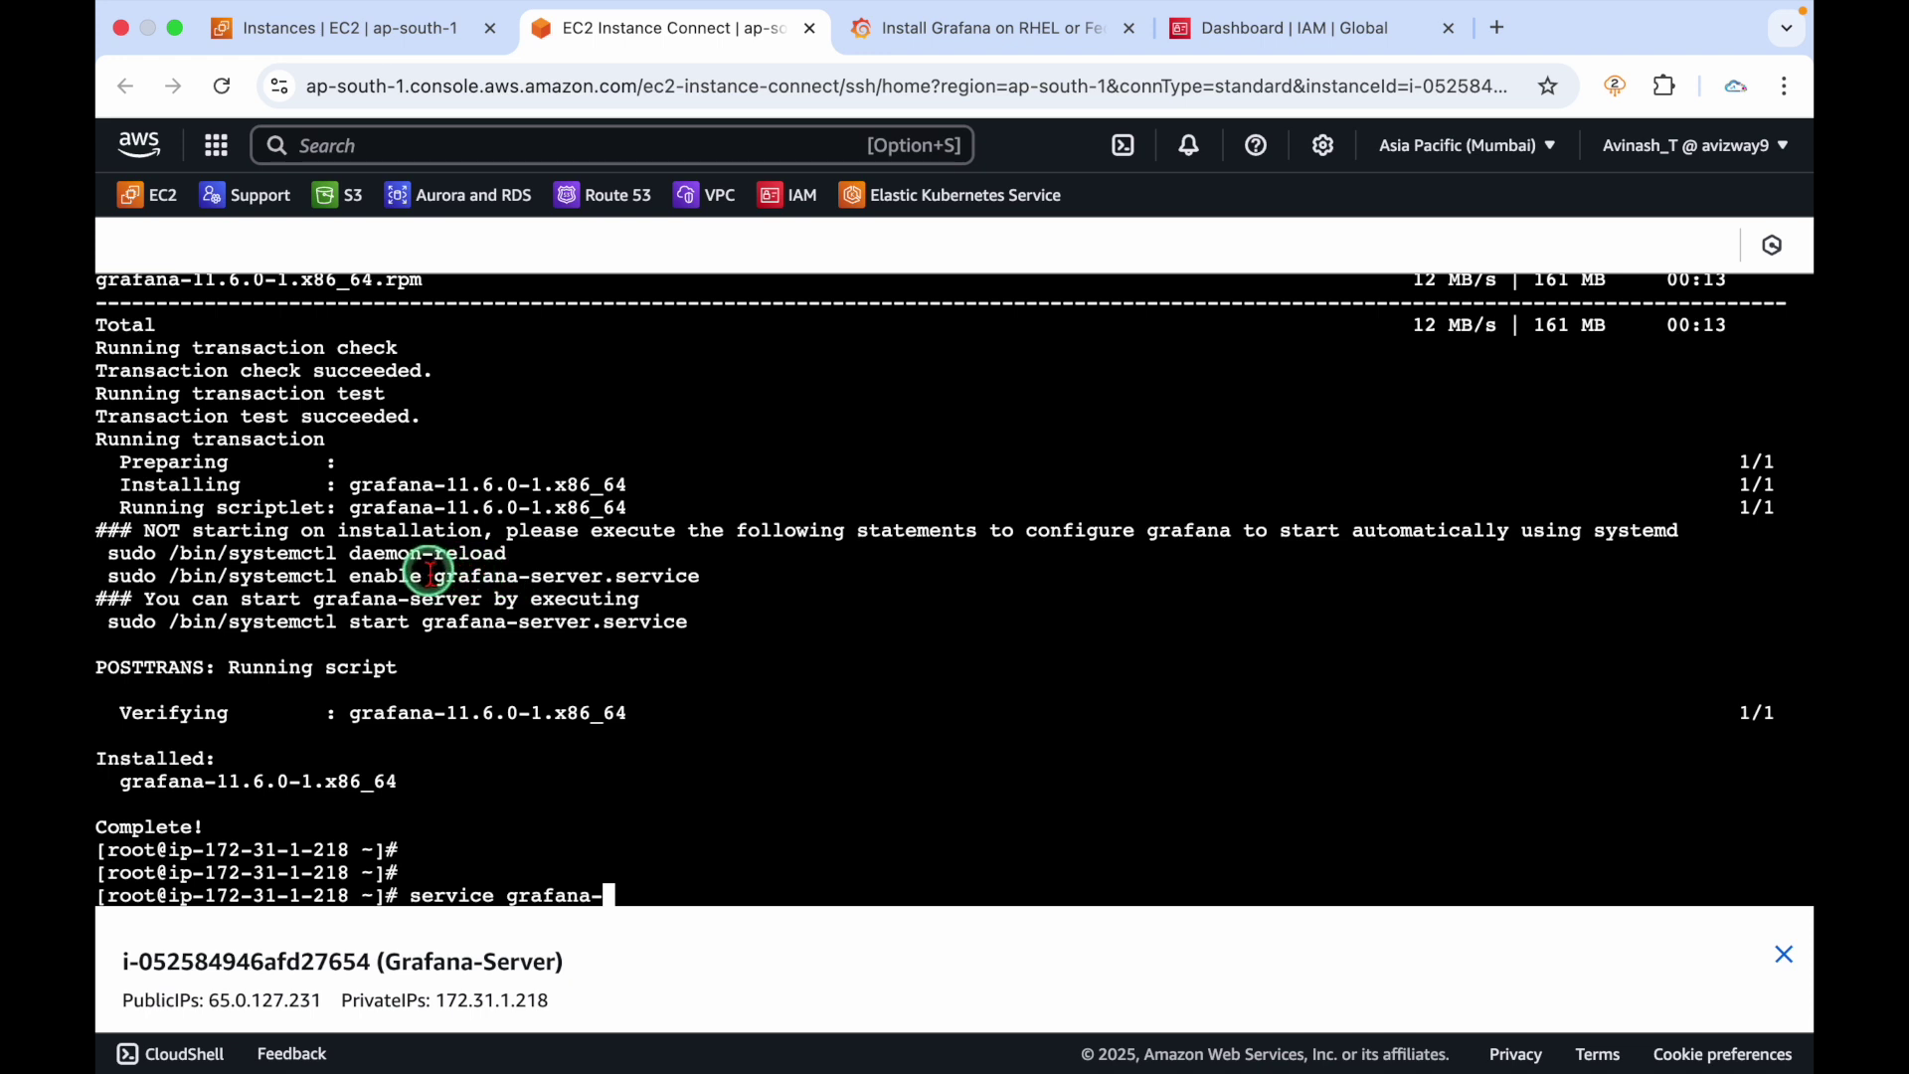
{"action": "left_click_drag", "start_coordinate": [435, 576], "coordinate": [701, 577]}
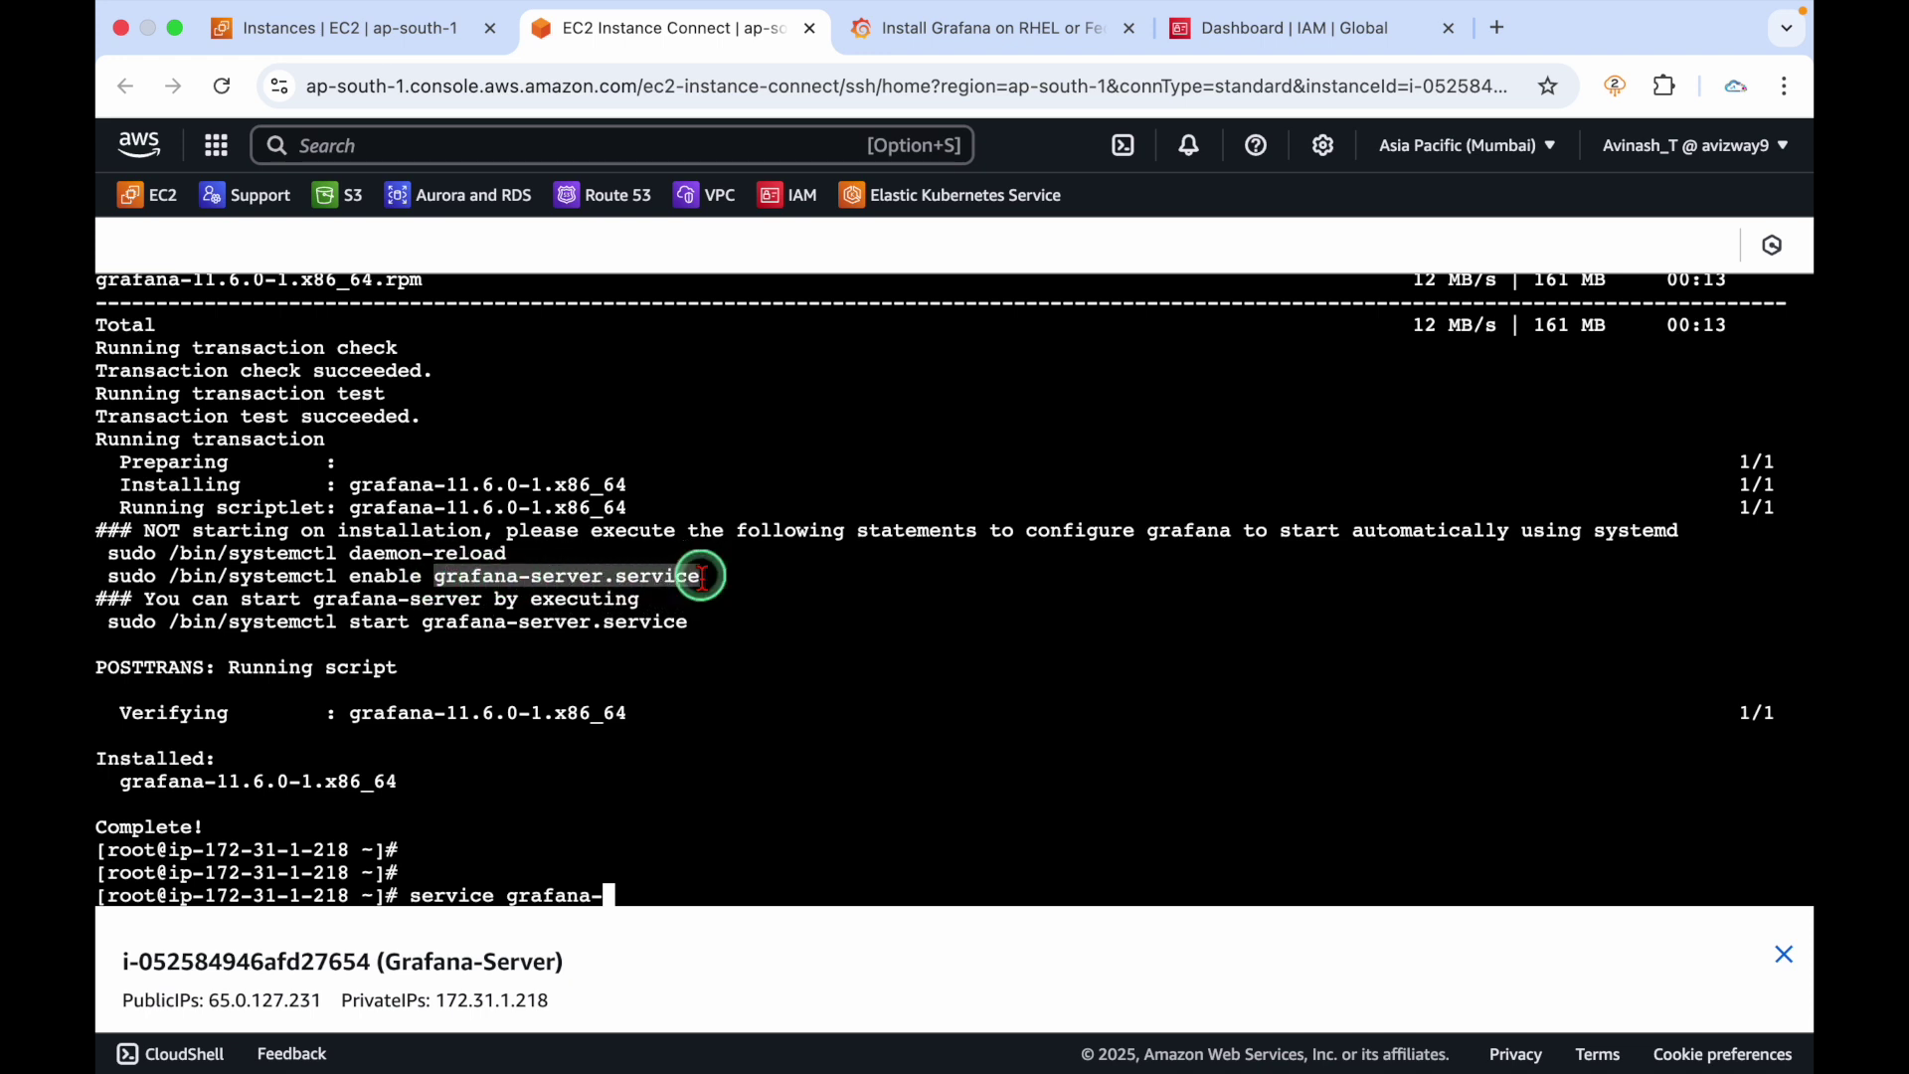
{"action": "left_click", "coordinate": [840, 824]}
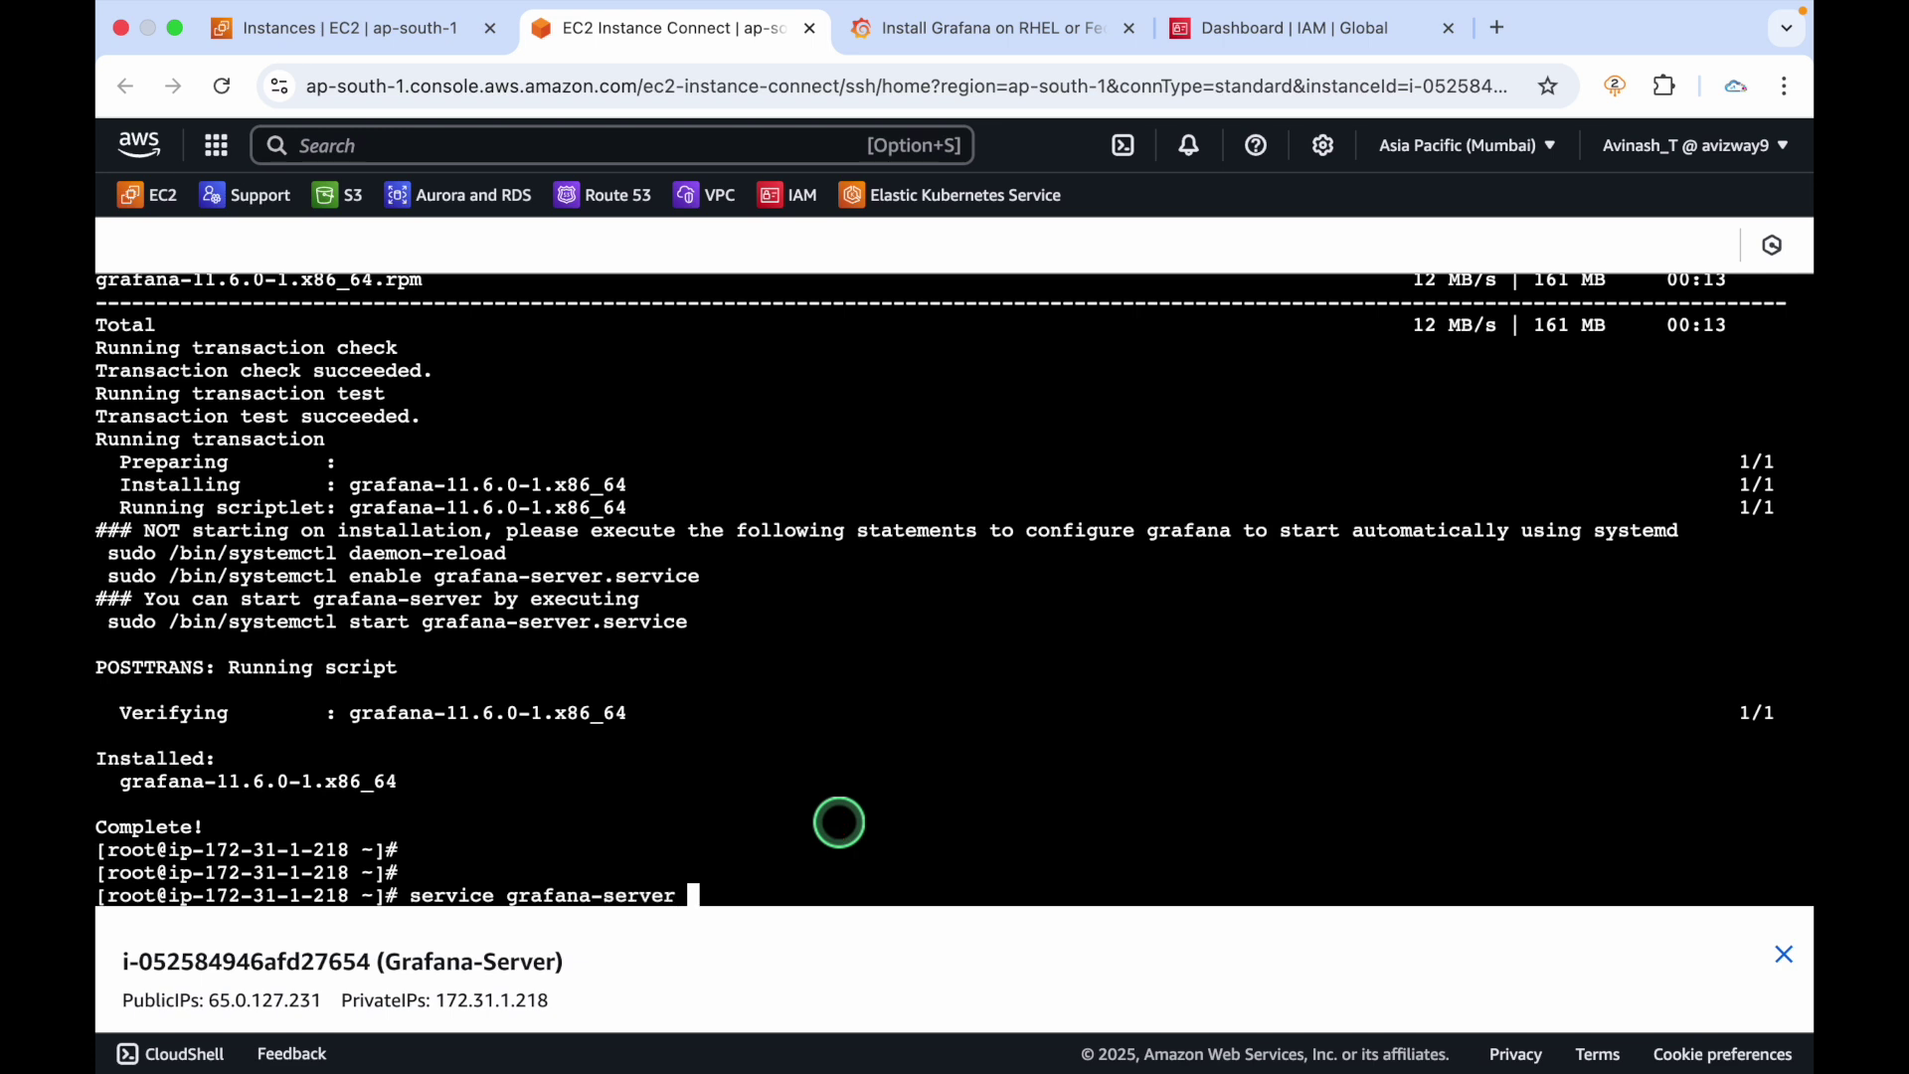
{"action": "key", "text": "Return"}
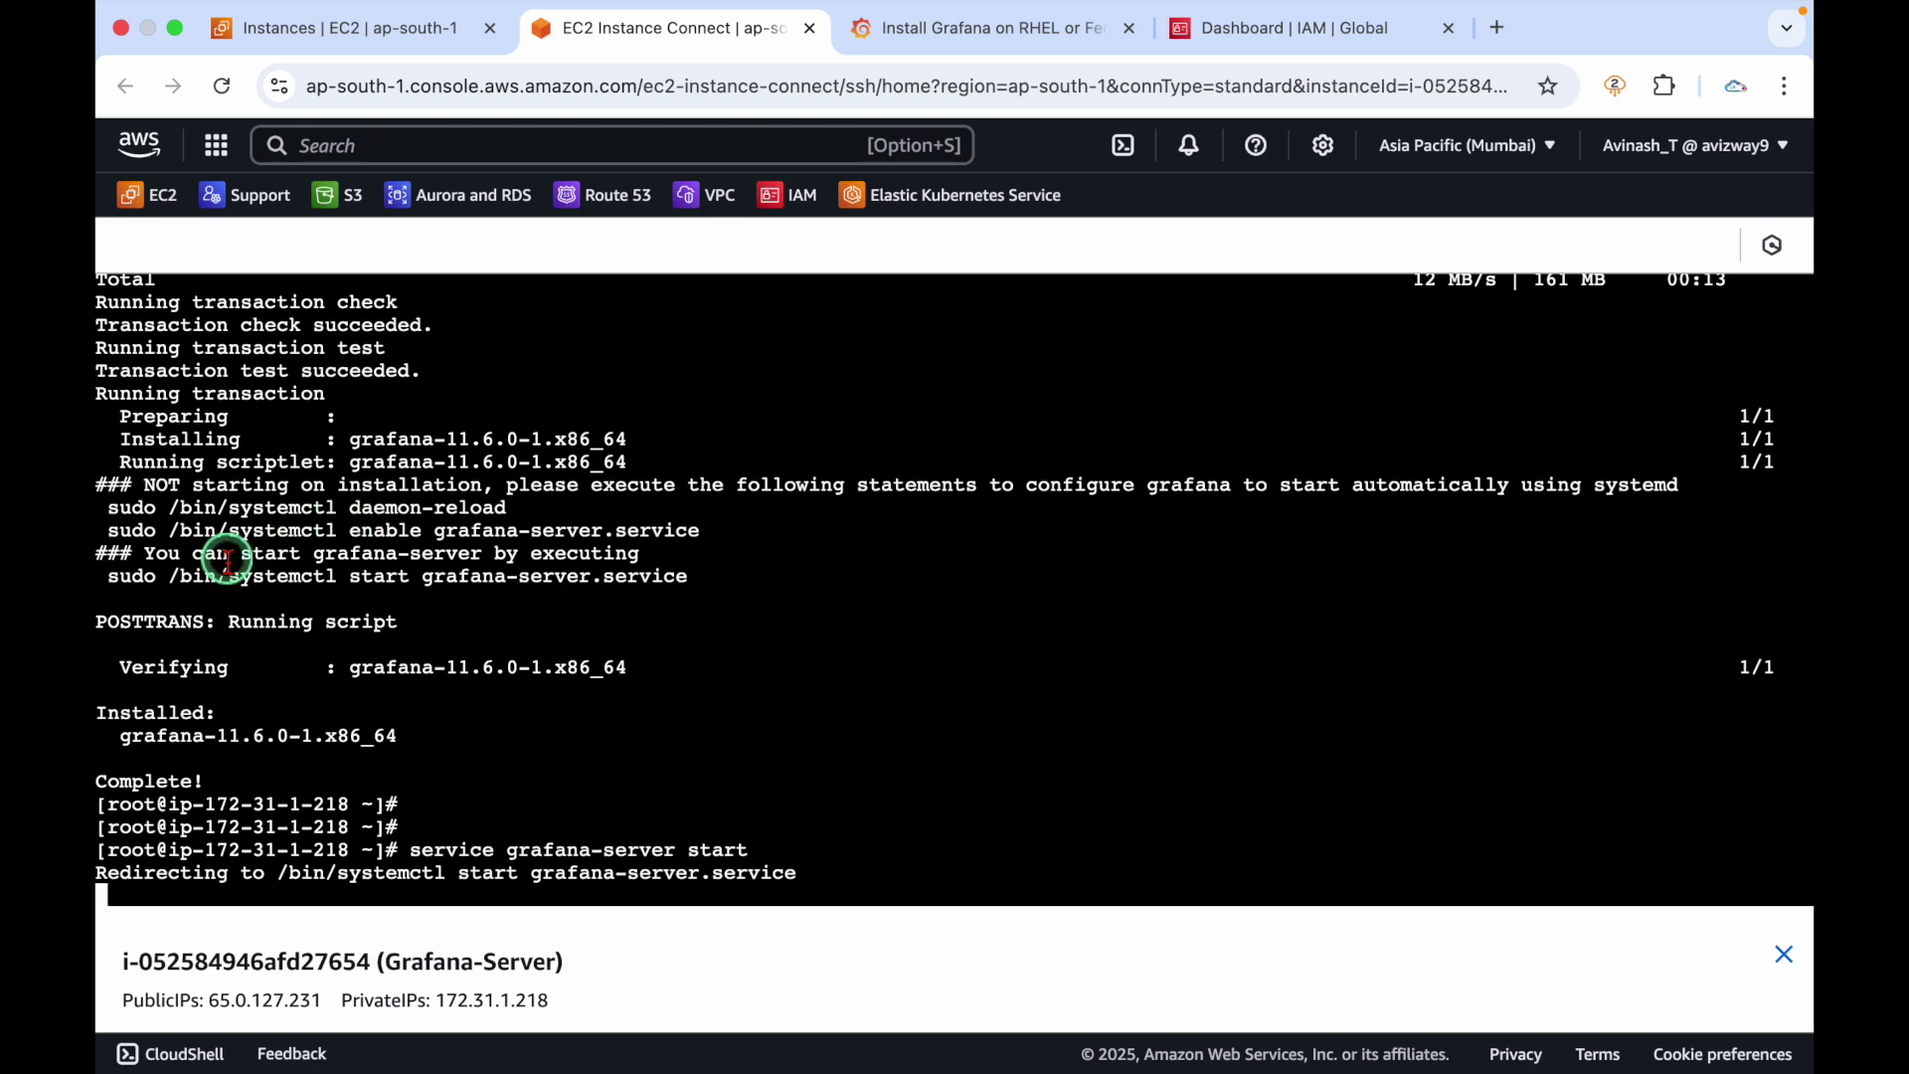
Run 'systemctl enable grafana-server.service' to enable it at boot, then clear the terminal
{"action": "left_click_drag", "start_coordinate": [228, 534], "coordinate": [696, 534]}
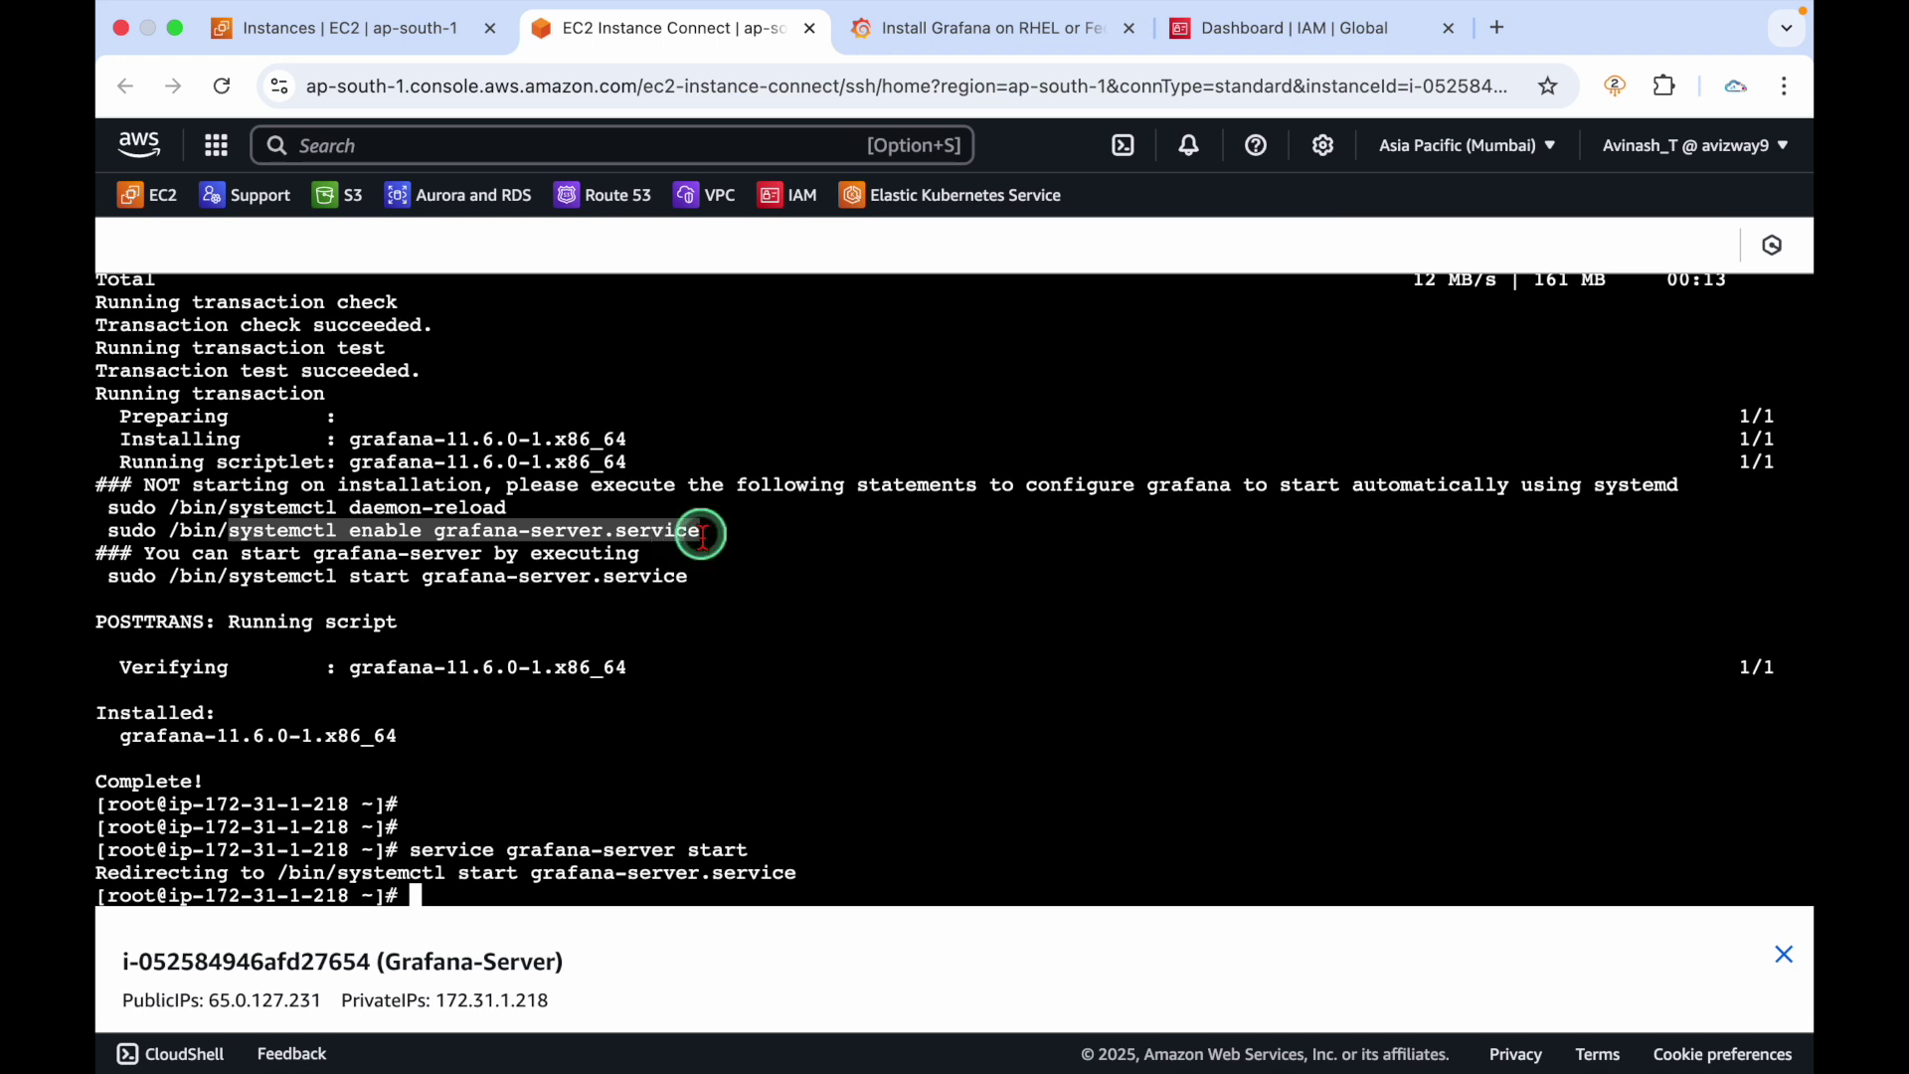
{"action": "right_click", "coordinate": [664, 533]}
{"action": "left_click", "coordinate": [740, 560]}
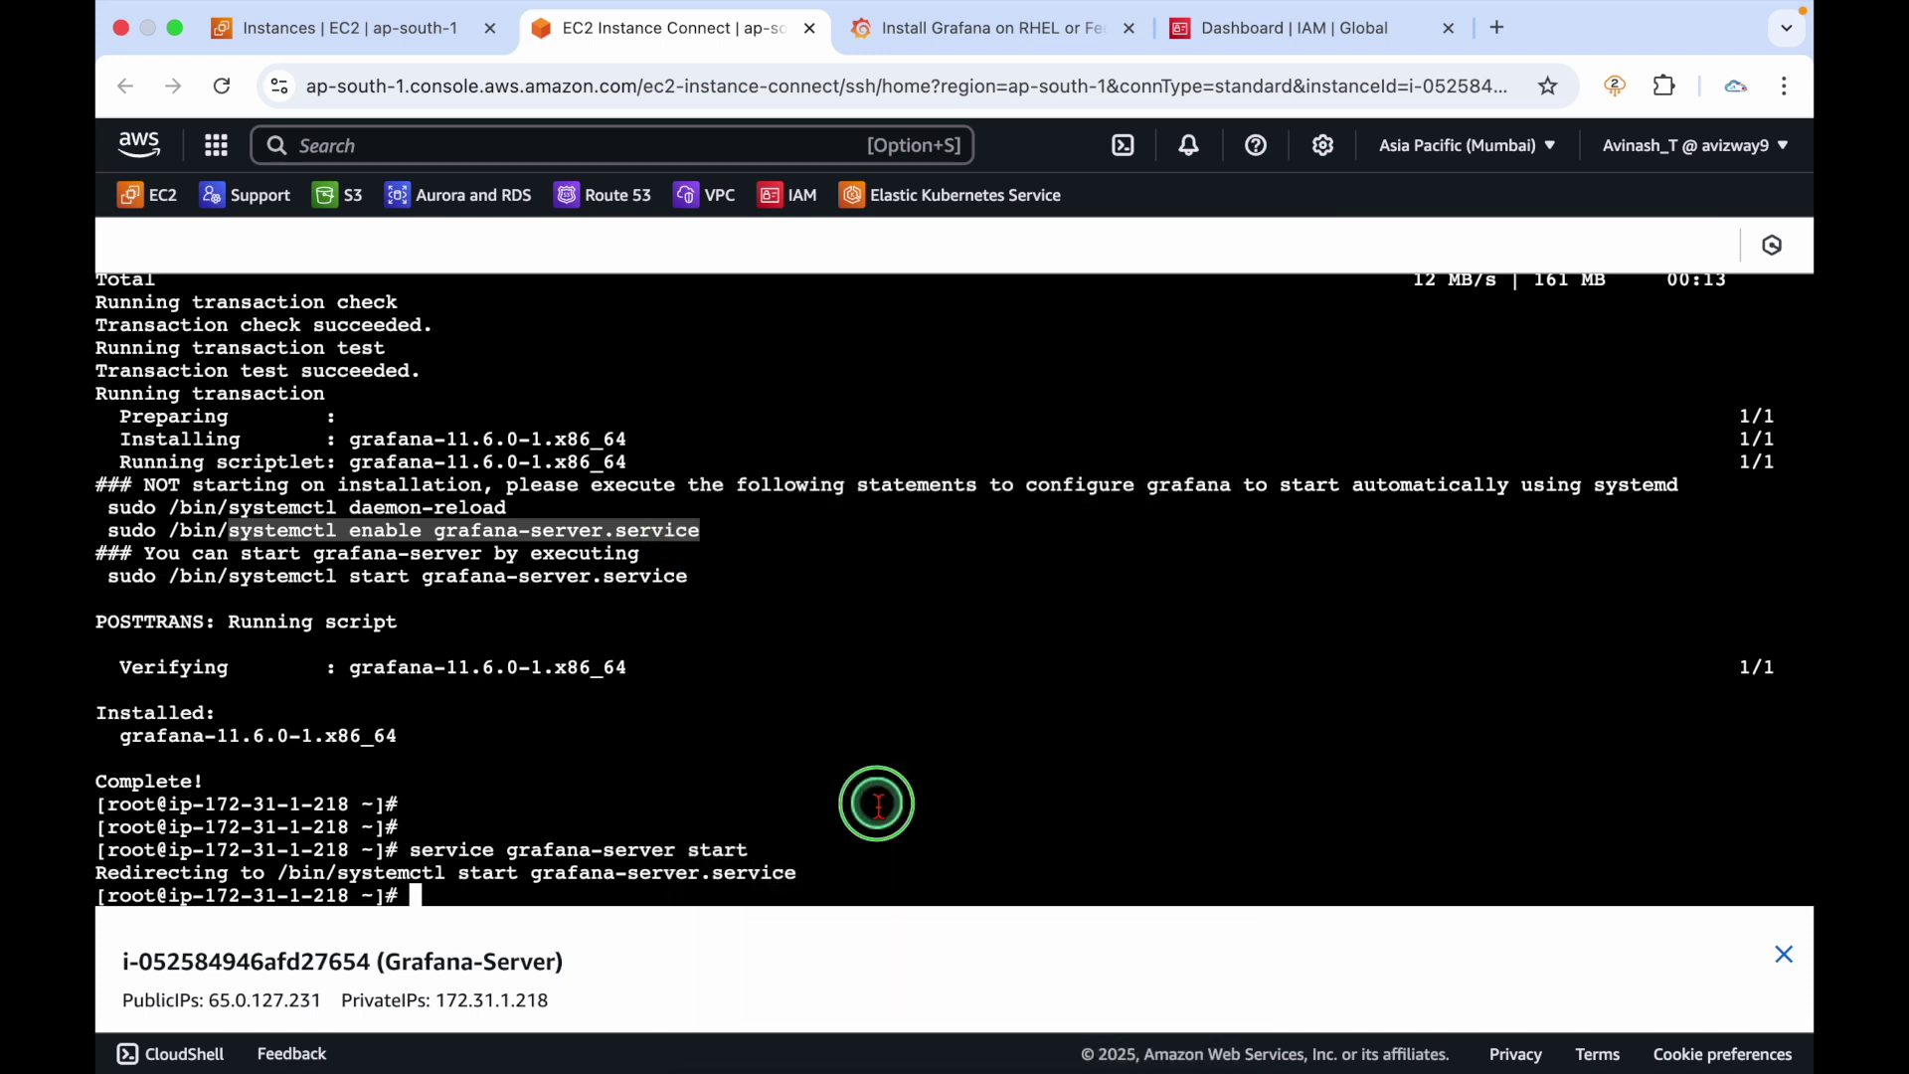
{"action": "right_click", "coordinate": [877, 803]}
{"action": "left_click", "coordinate": [915, 760]}
{"action": "key", "text": "Return"}
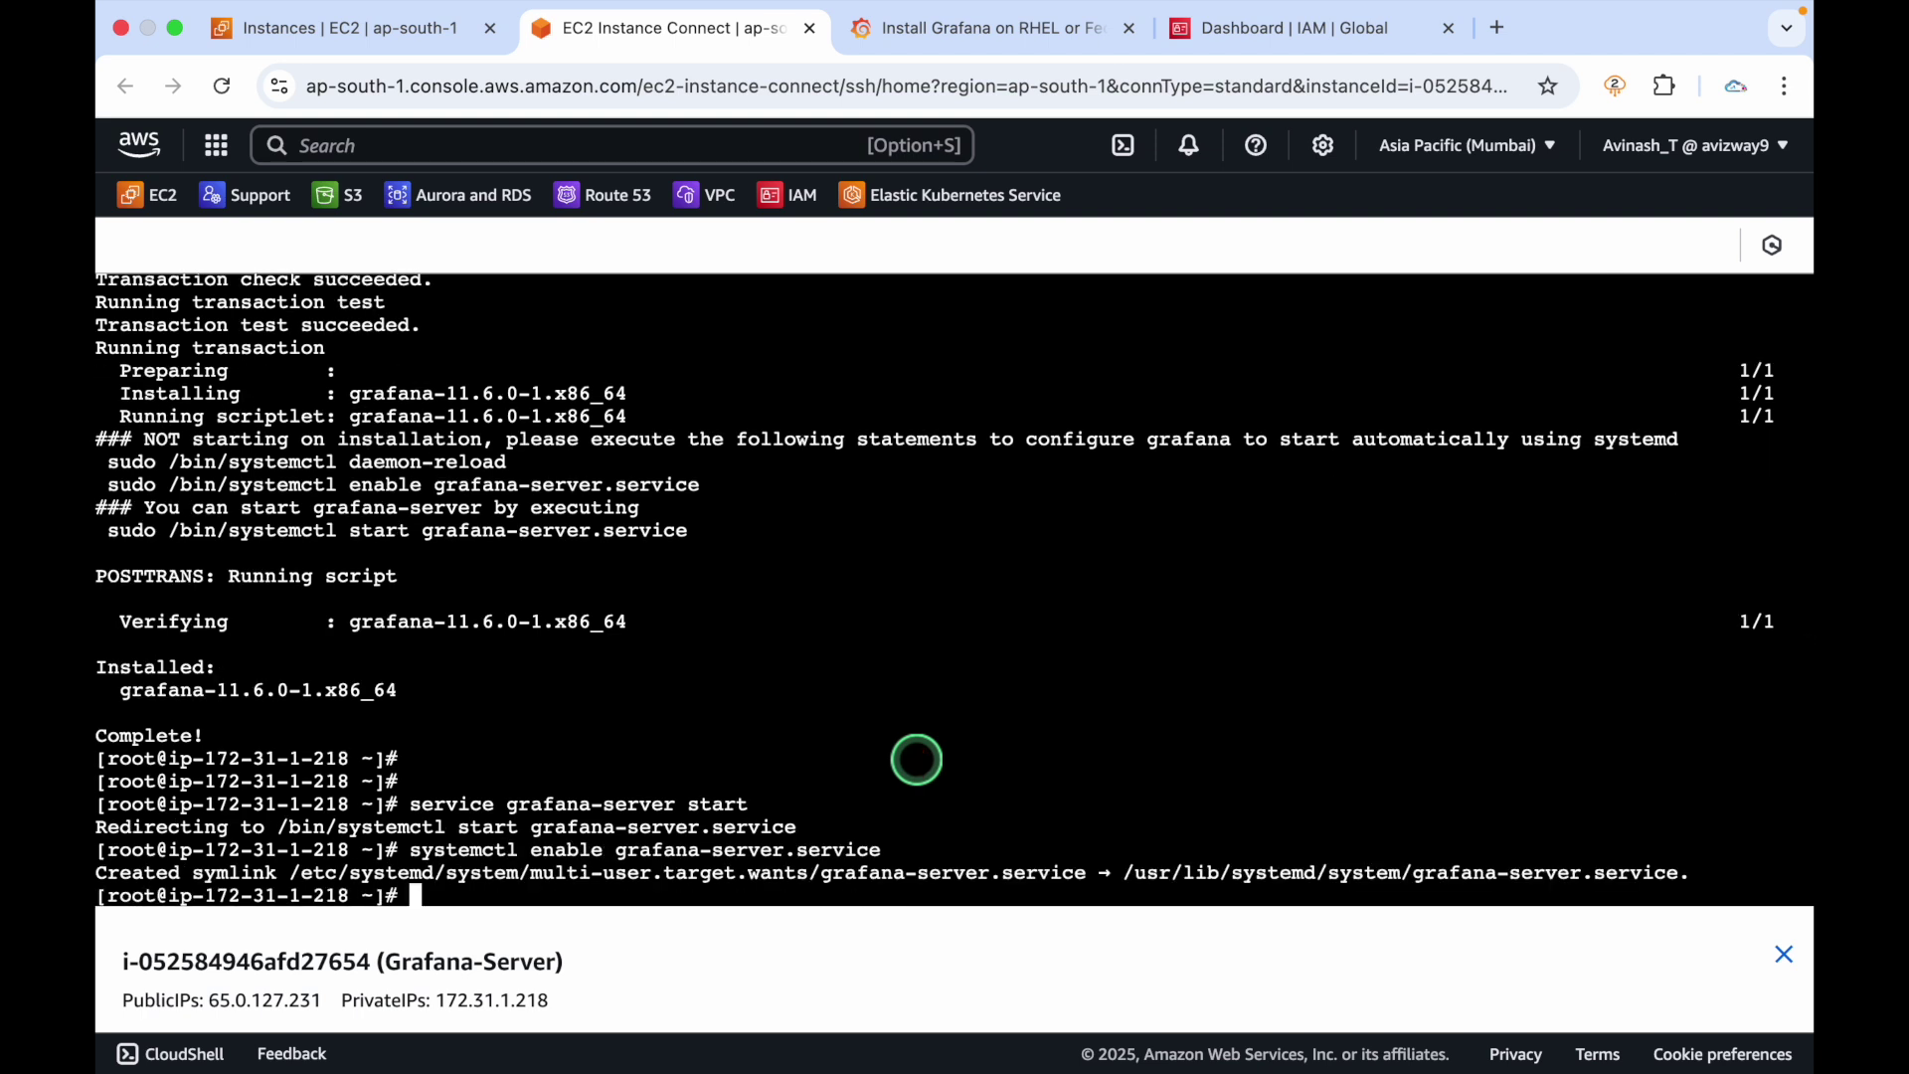
{"action": "key", "text": "ctrl+l"}
{"action": "key", "text": "Return"}
{"action": "key", "text": "Return"}
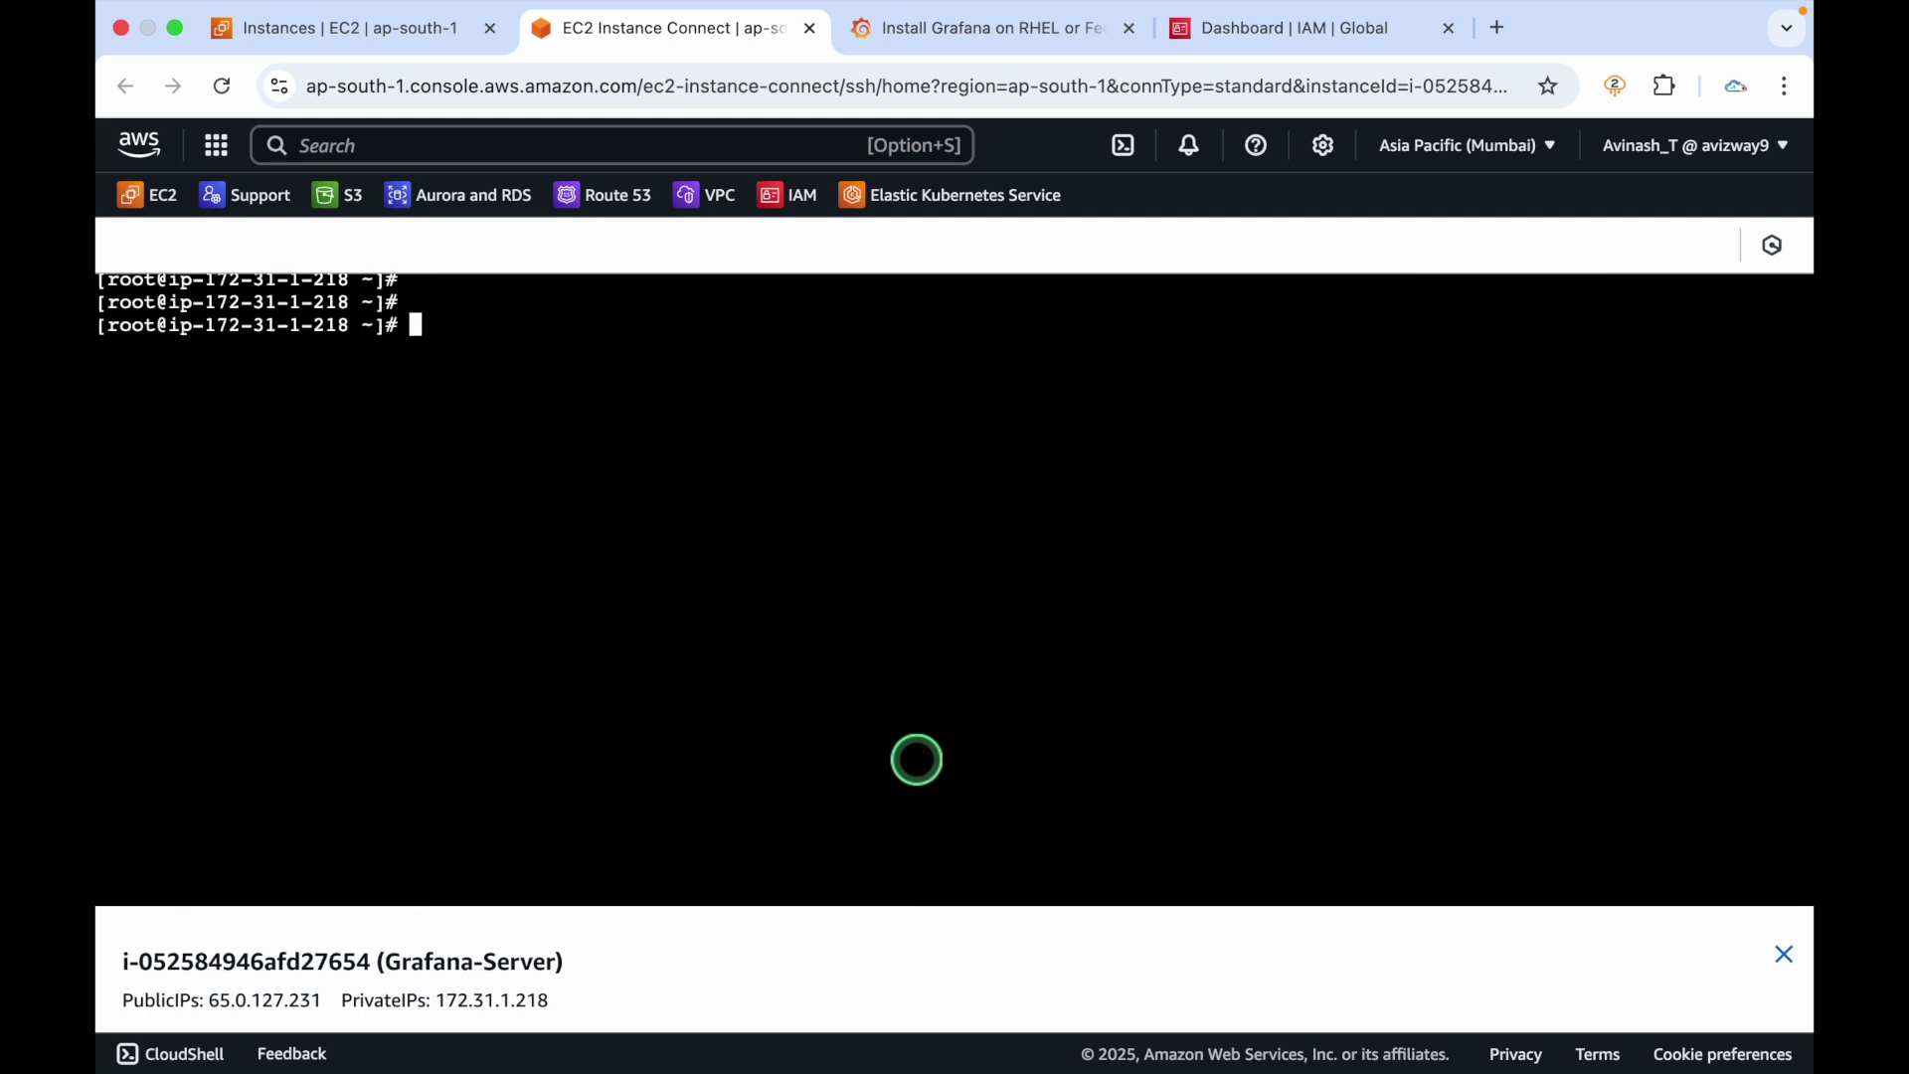
{"action": "left_click_drag", "start_coordinate": [434, 325], "coordinate": [219, 301]}
{"action": "left_click", "coordinate": [443, 473]}
From the Grafana-Server instance's Security details, open Grafana-SG and edit its inbound rules
{"action": "scroll", "coordinate": [461, 486], "scroll_direction": "up", "scroll_amount": 5}
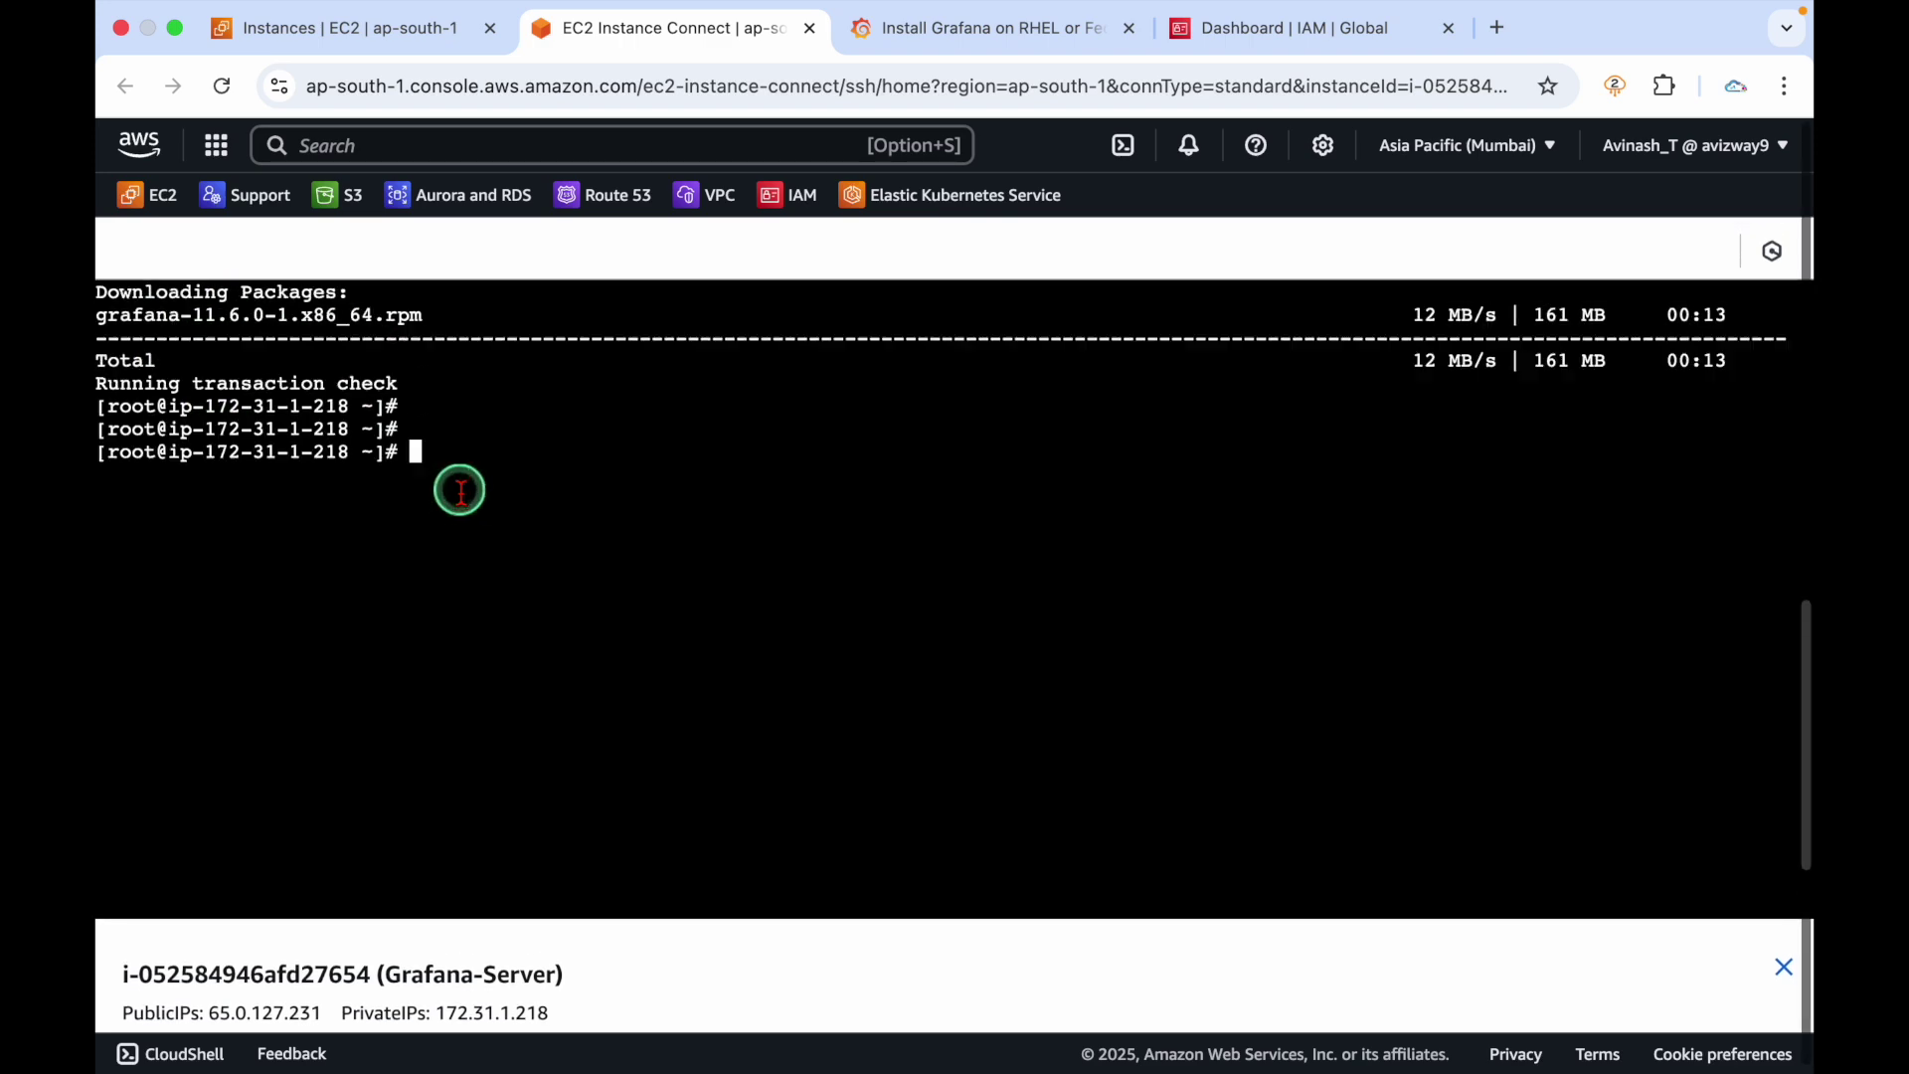
{"action": "left_click", "coordinate": [343, 27]}
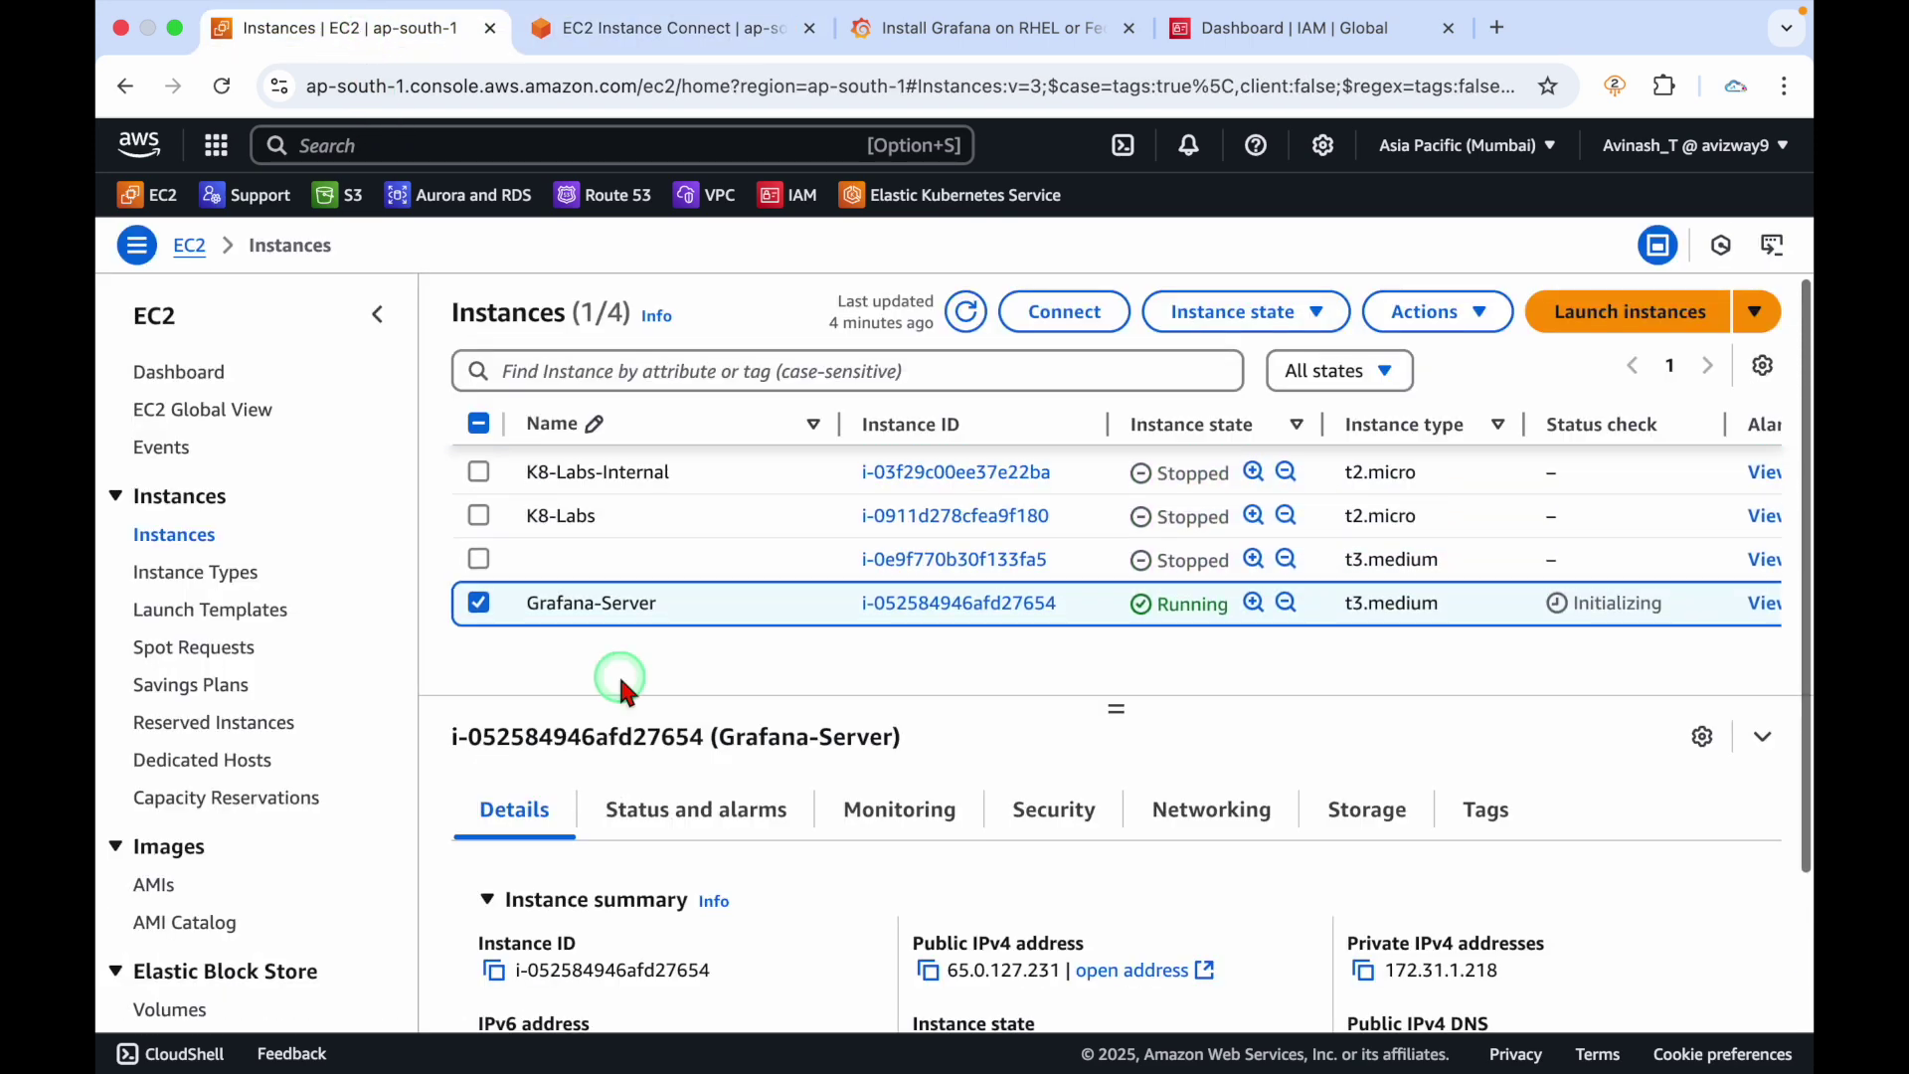
{"action": "left_click", "coordinate": [1029, 813]}
{"action": "scroll", "coordinate": [896, 881], "scroll_direction": "down", "scroll_amount": 5}
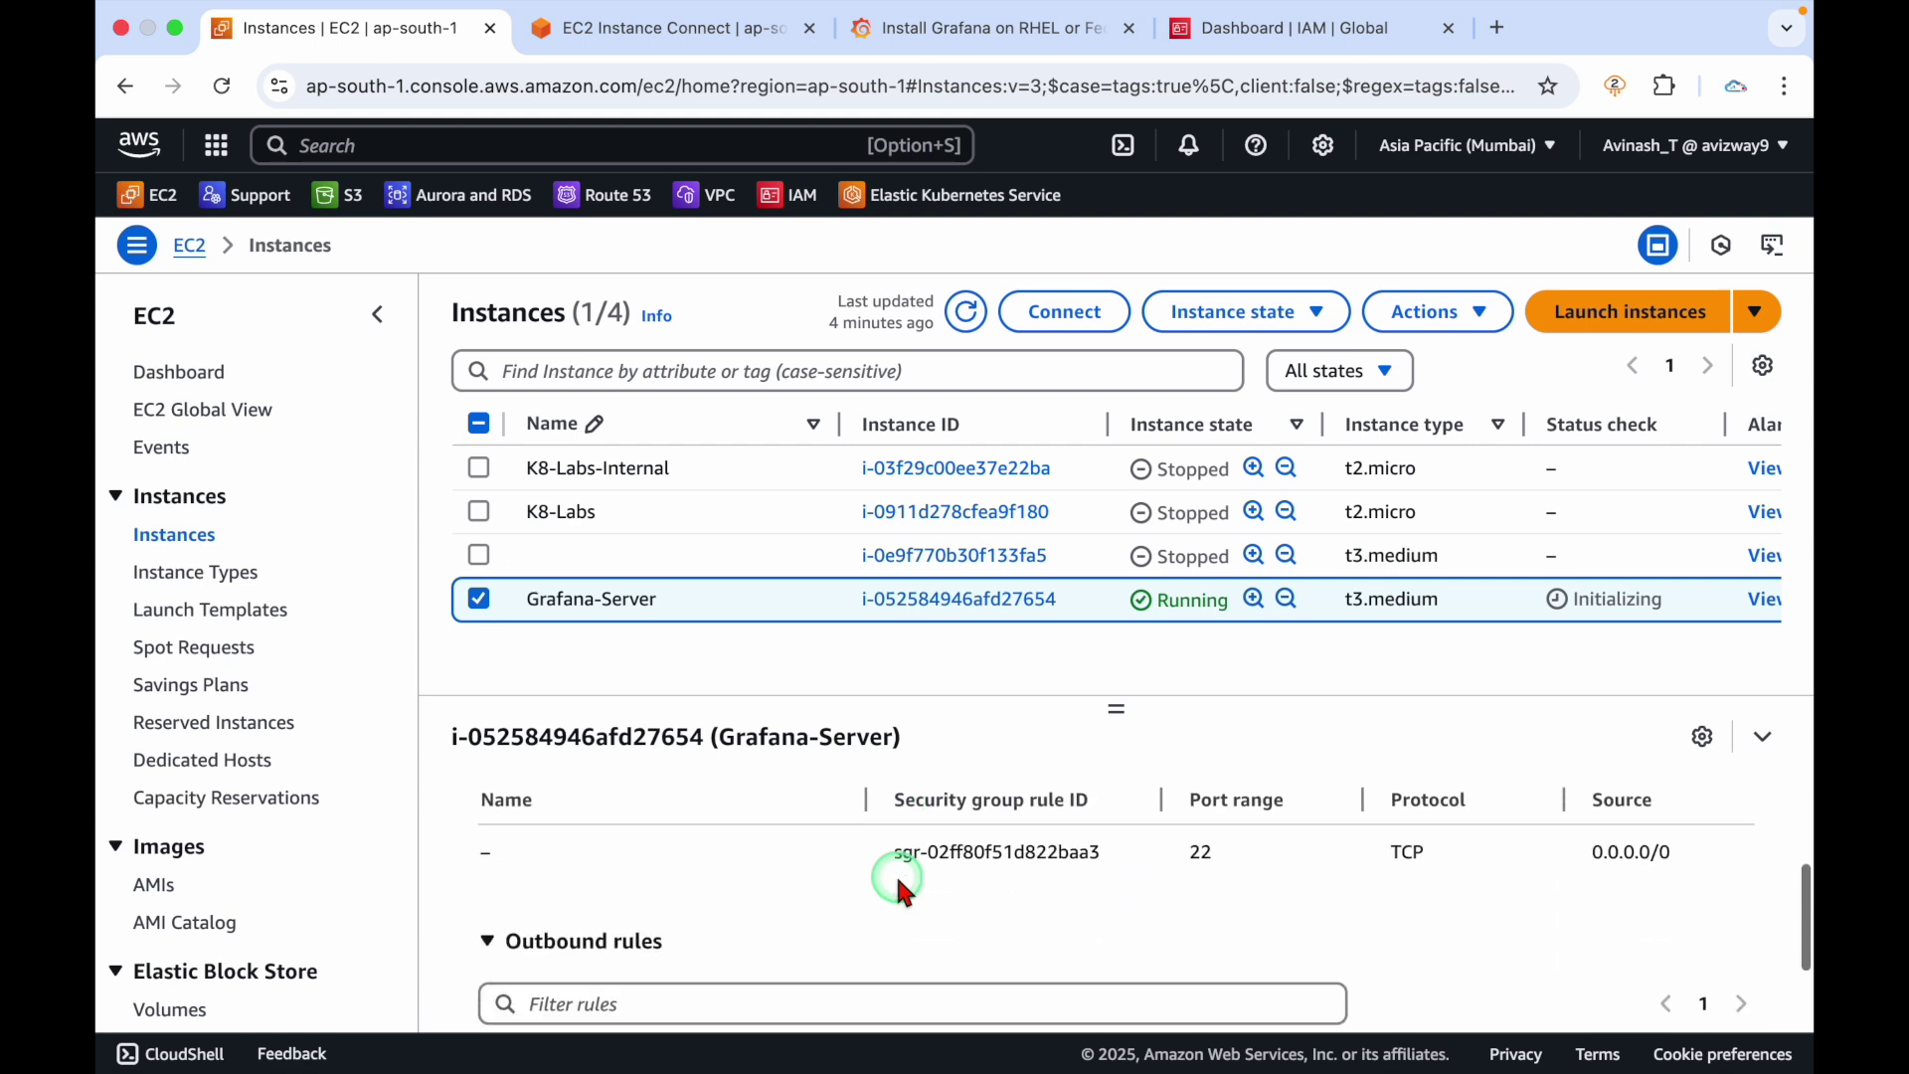
{"action": "left_click_drag", "start_coordinate": [1047, 853], "coordinate": [763, 805]}
{"action": "left_click", "coordinate": [381, 334]}
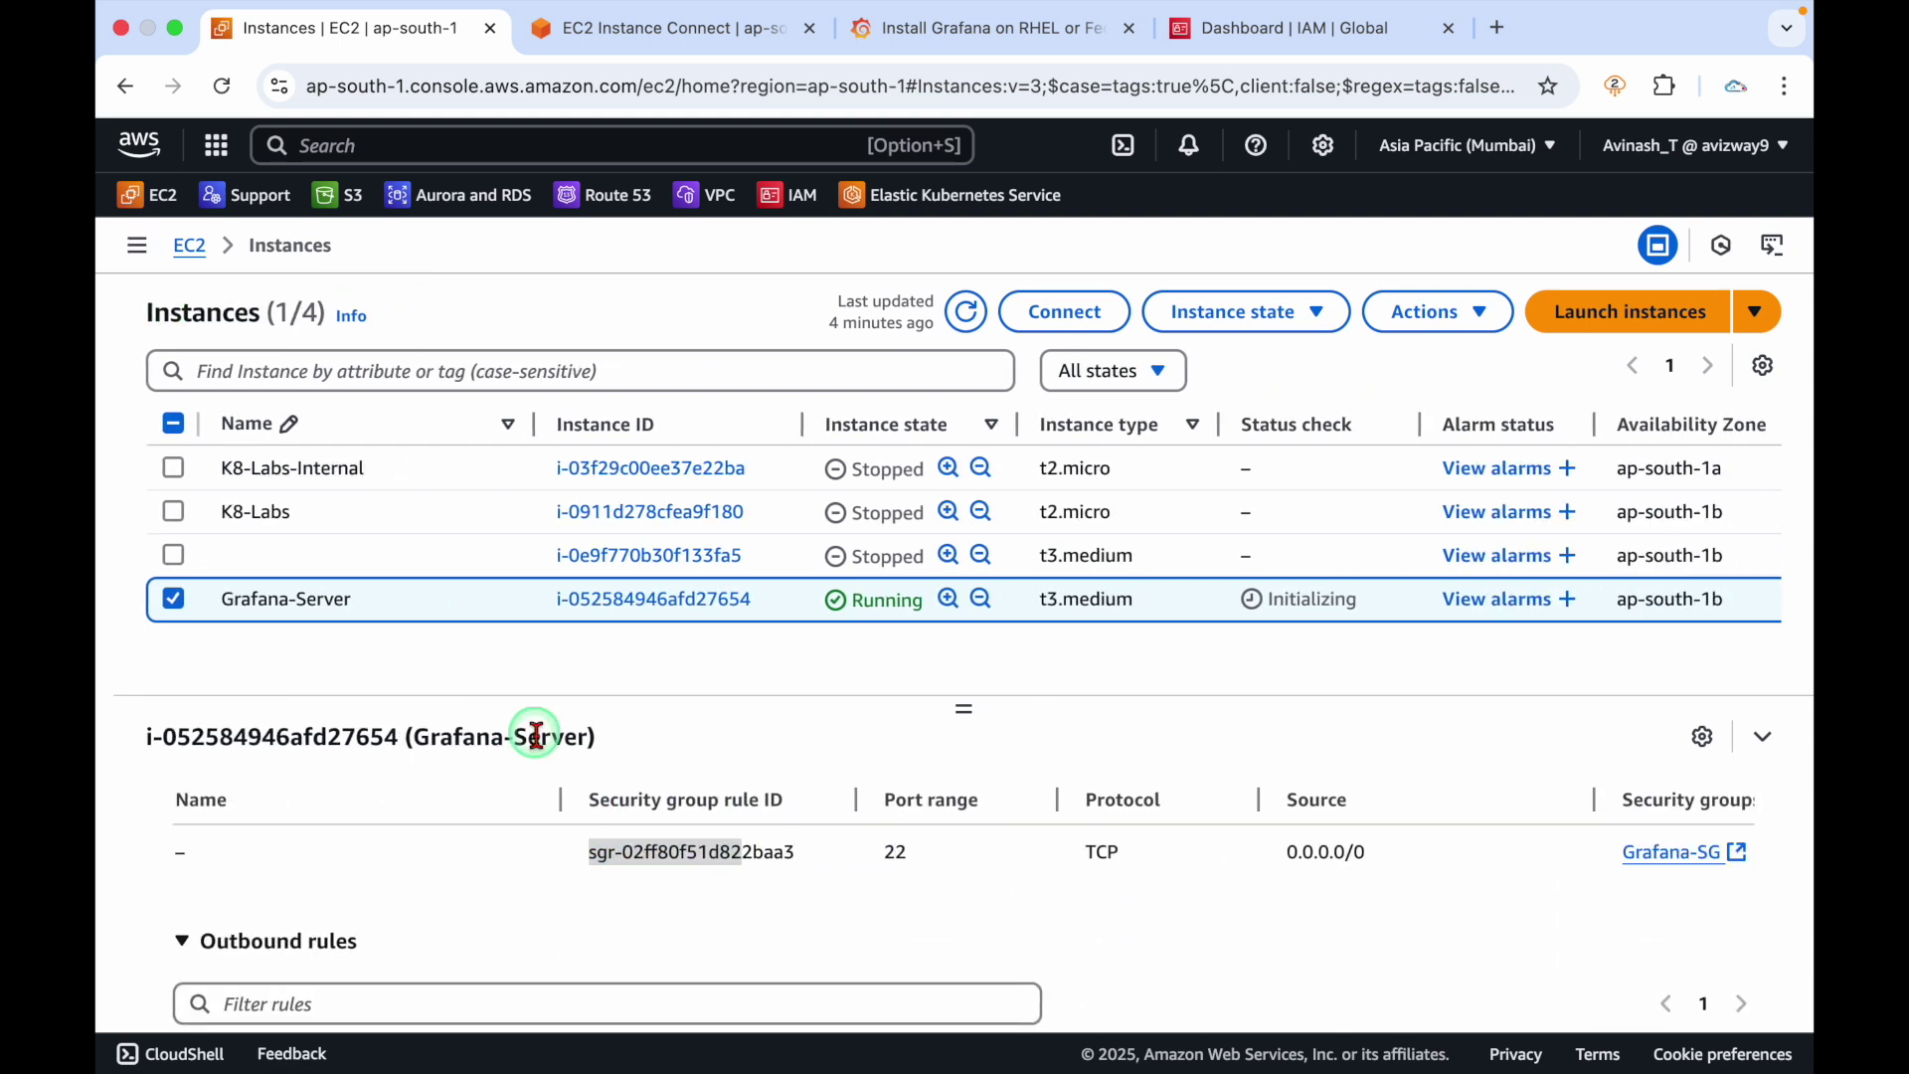
{"action": "scroll", "coordinate": [549, 853], "scroll_direction": "up", "scroll_amount": 5}
{"action": "scroll", "coordinate": [372, 970], "scroll_direction": "down", "scroll_amount": 1}
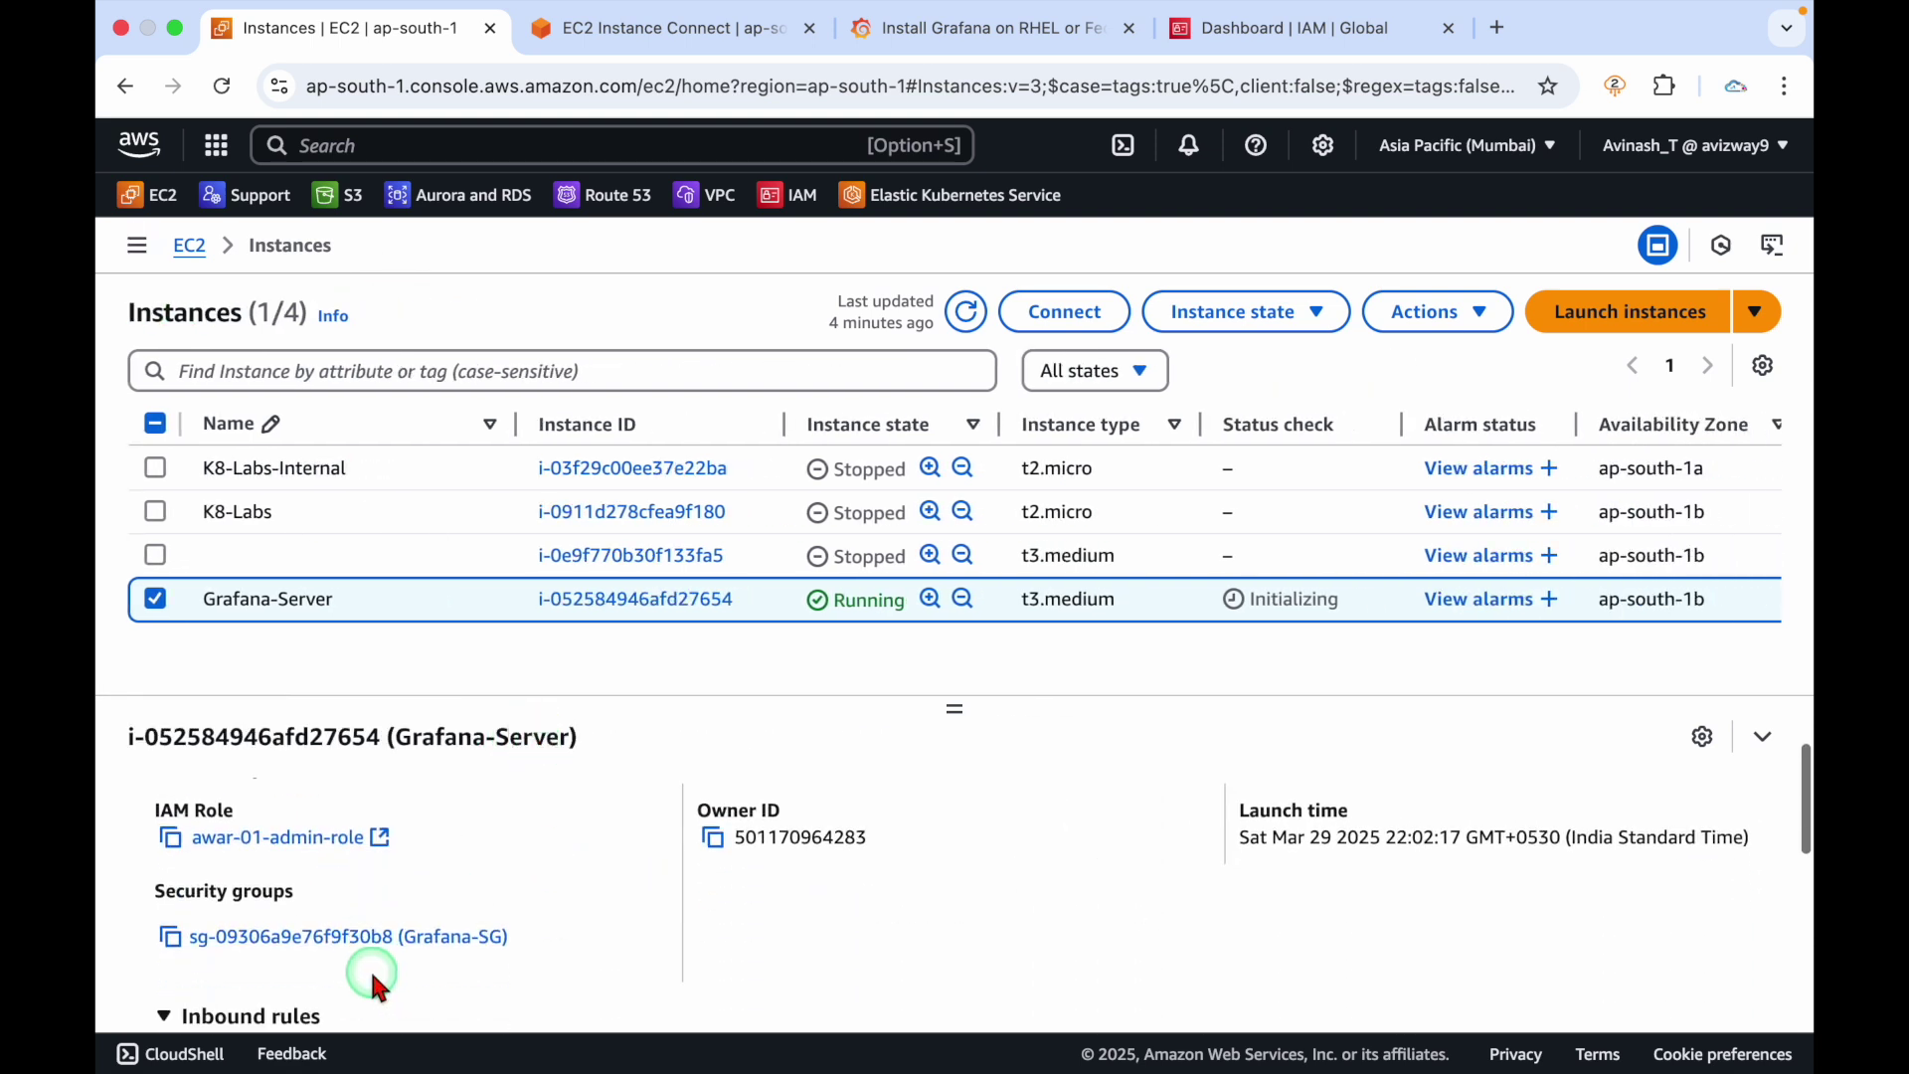
{"action": "left_click", "coordinate": [348, 934]}
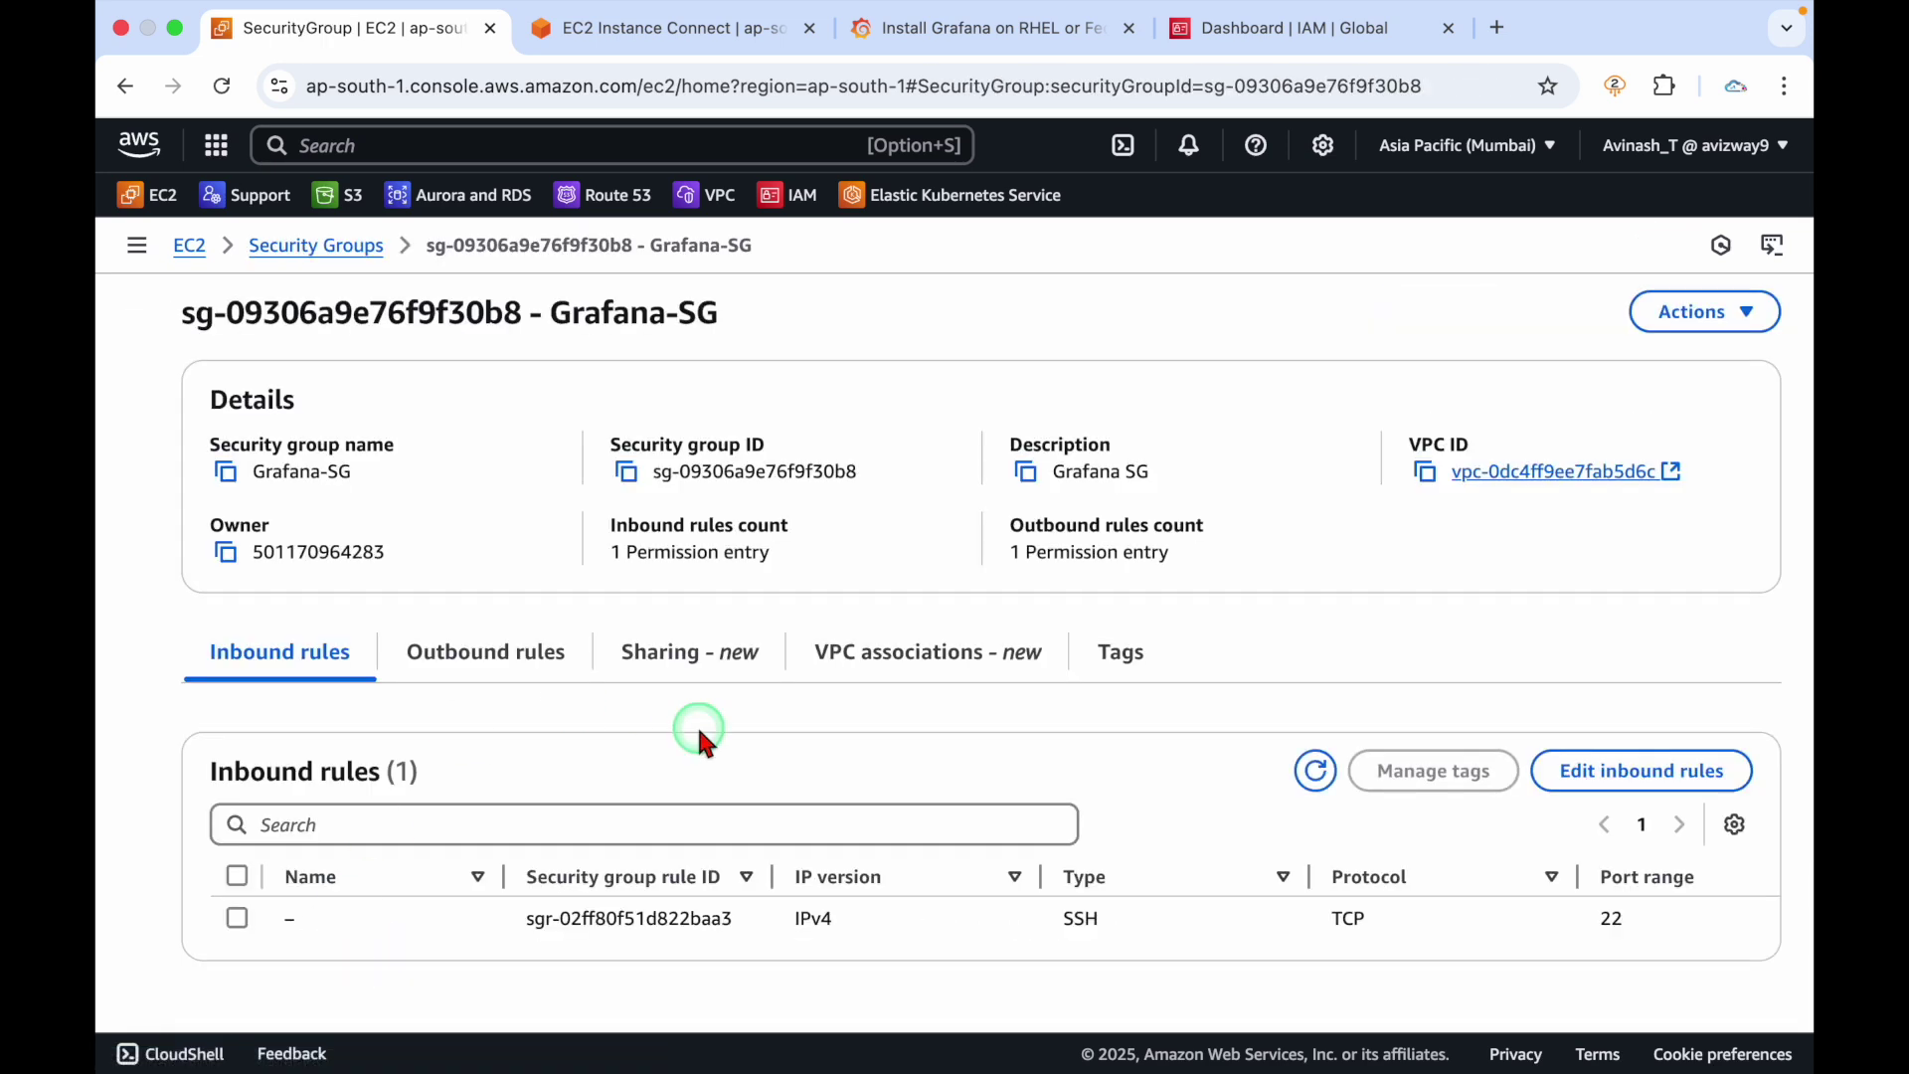
{"action": "left_click", "coordinate": [1589, 777]}
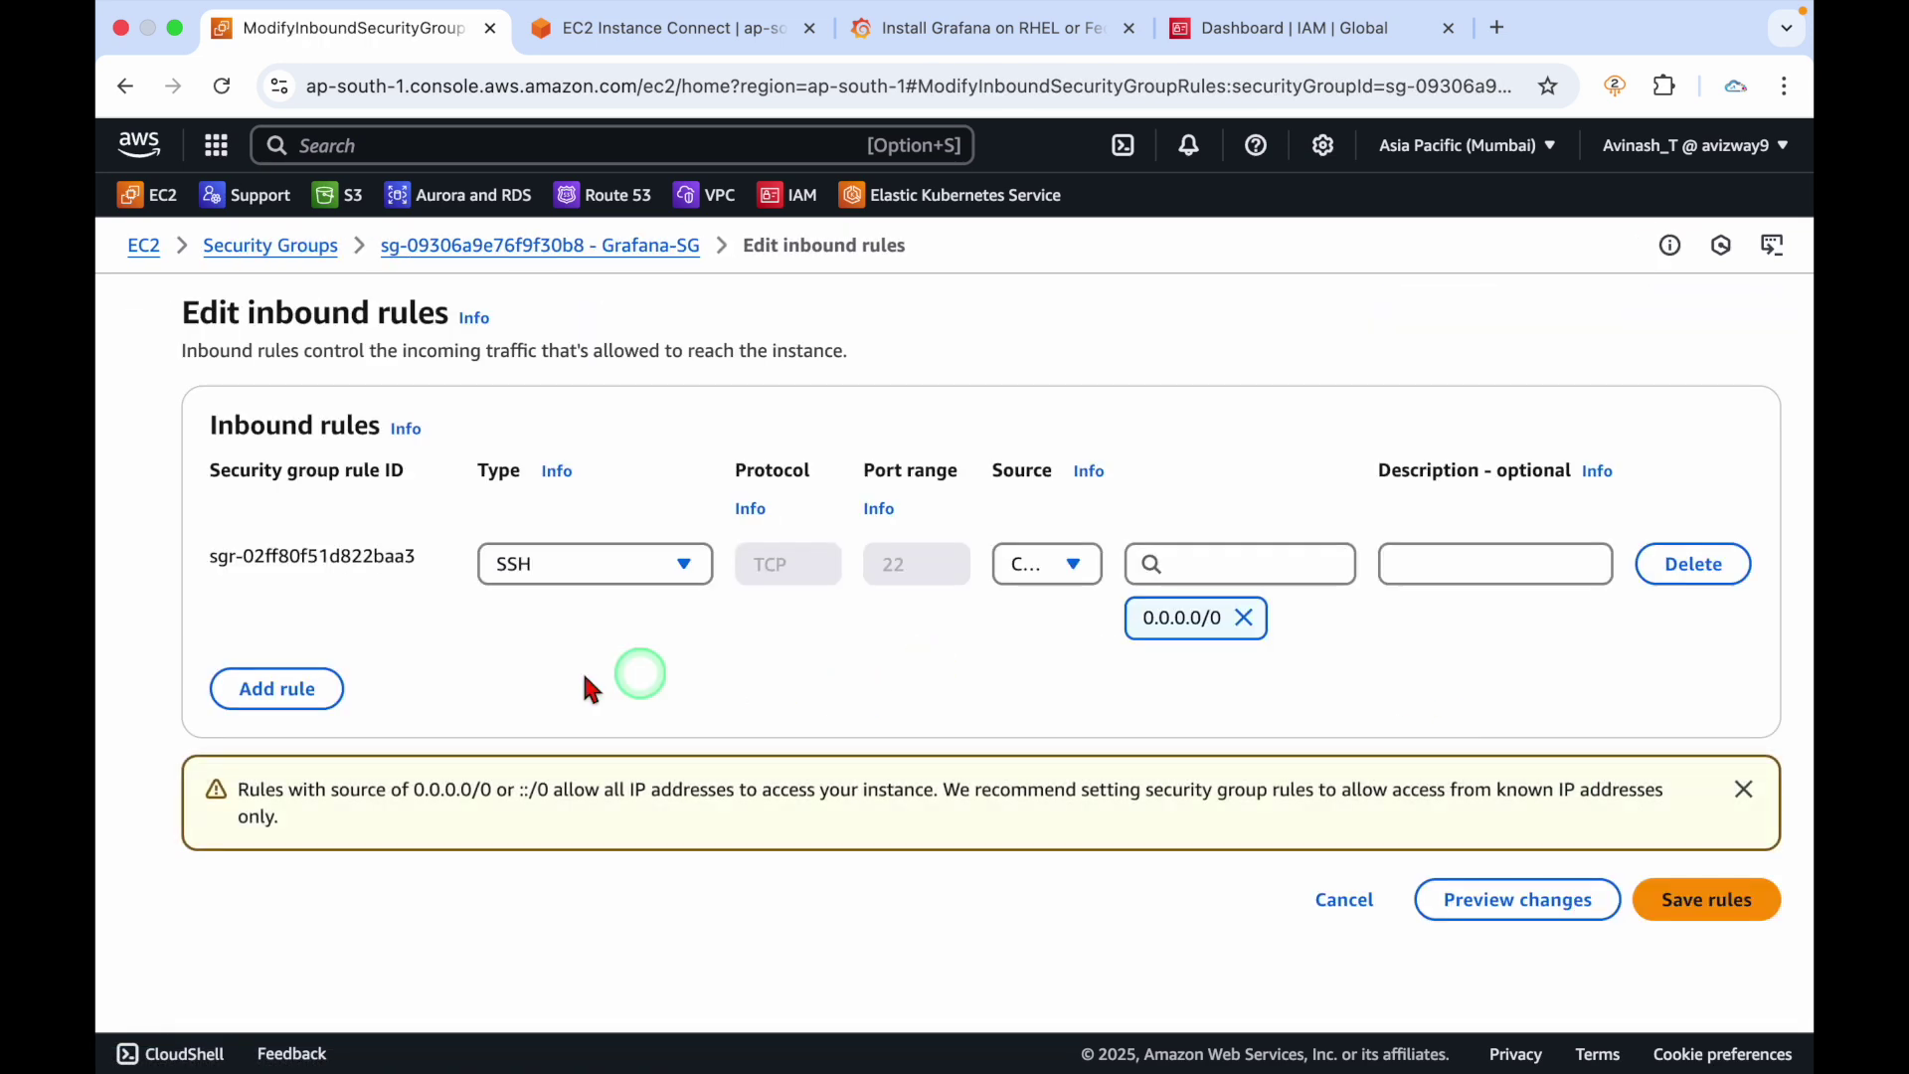
Add and save a Custom TCP port 3000 inbound rule with source Anywhere-IPv4, then return to EC2
{"action": "left_click", "coordinate": [273, 691]}
{"action": "left_click", "coordinate": [897, 665]}
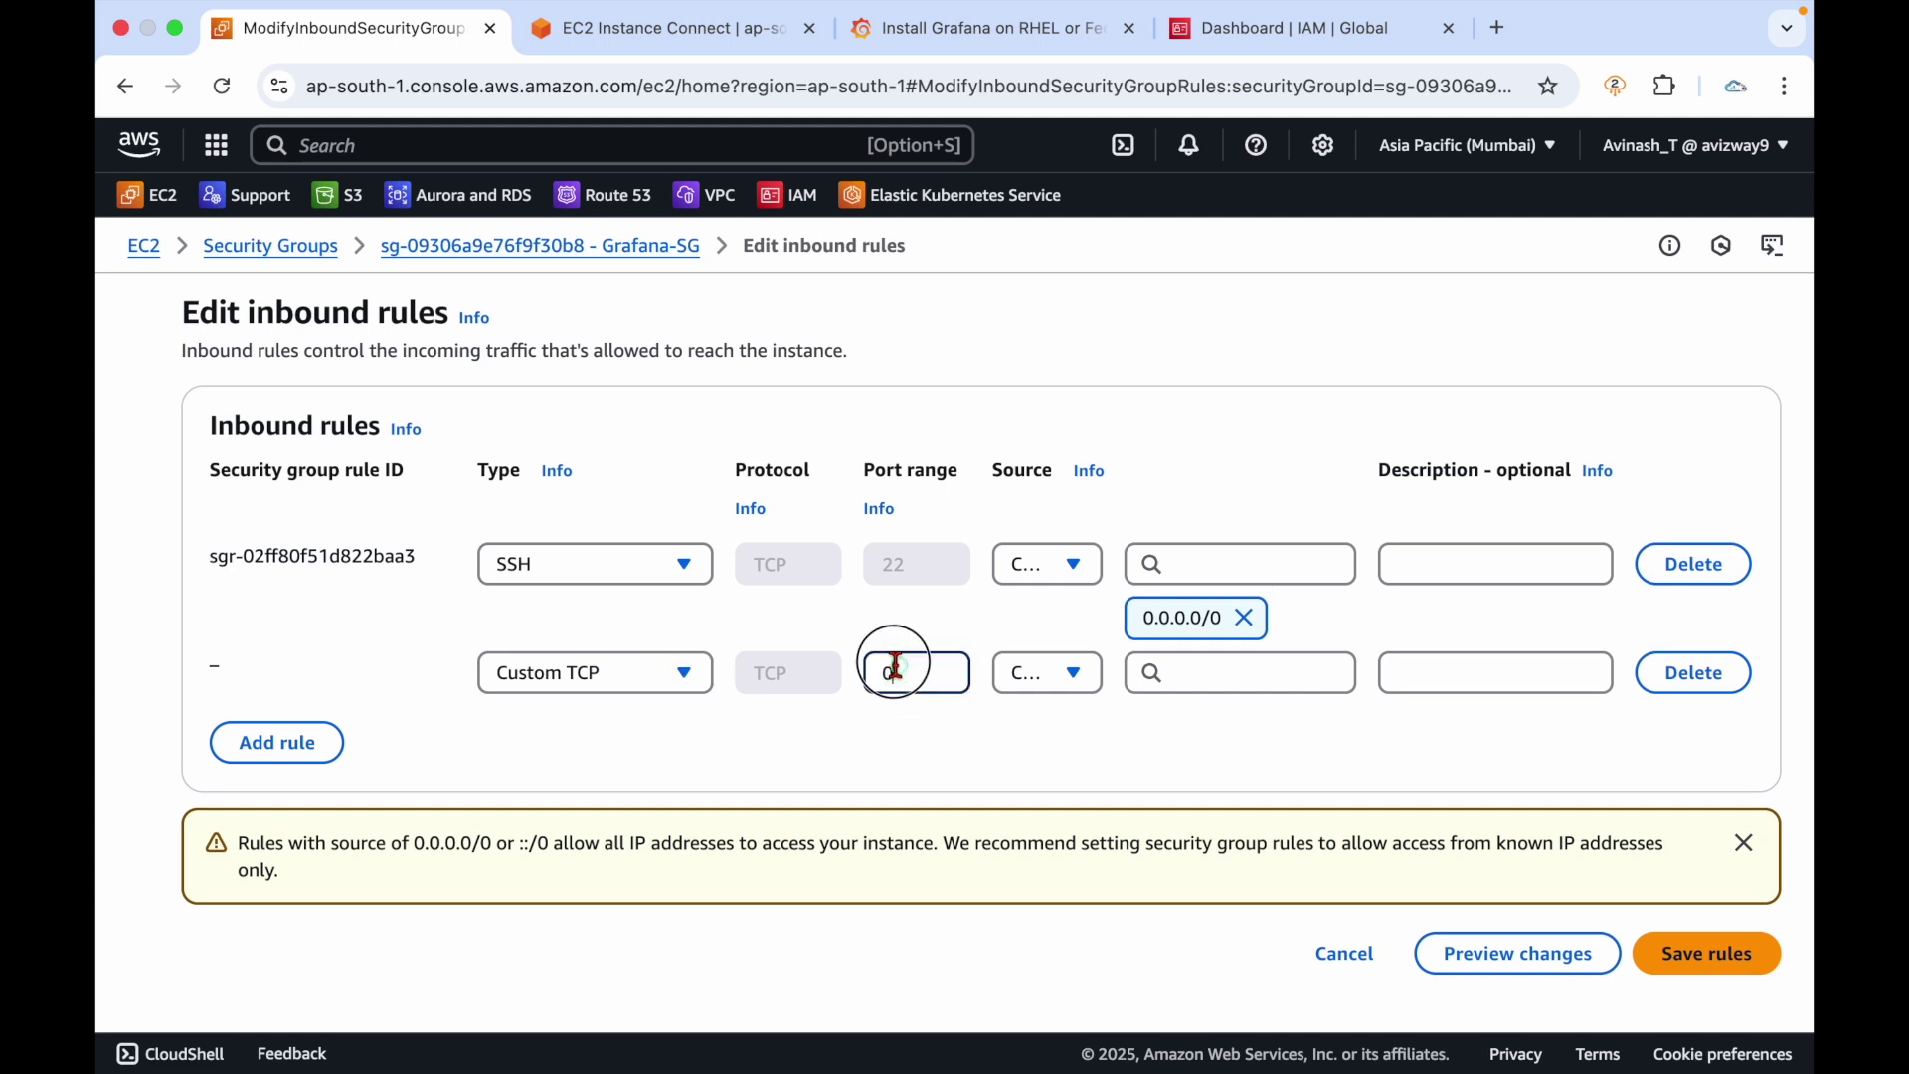
{"action": "left_click_drag", "start_coordinate": [896, 663], "coordinate": [840, 676]}
{"action": "left_click", "coordinate": [1044, 676]}
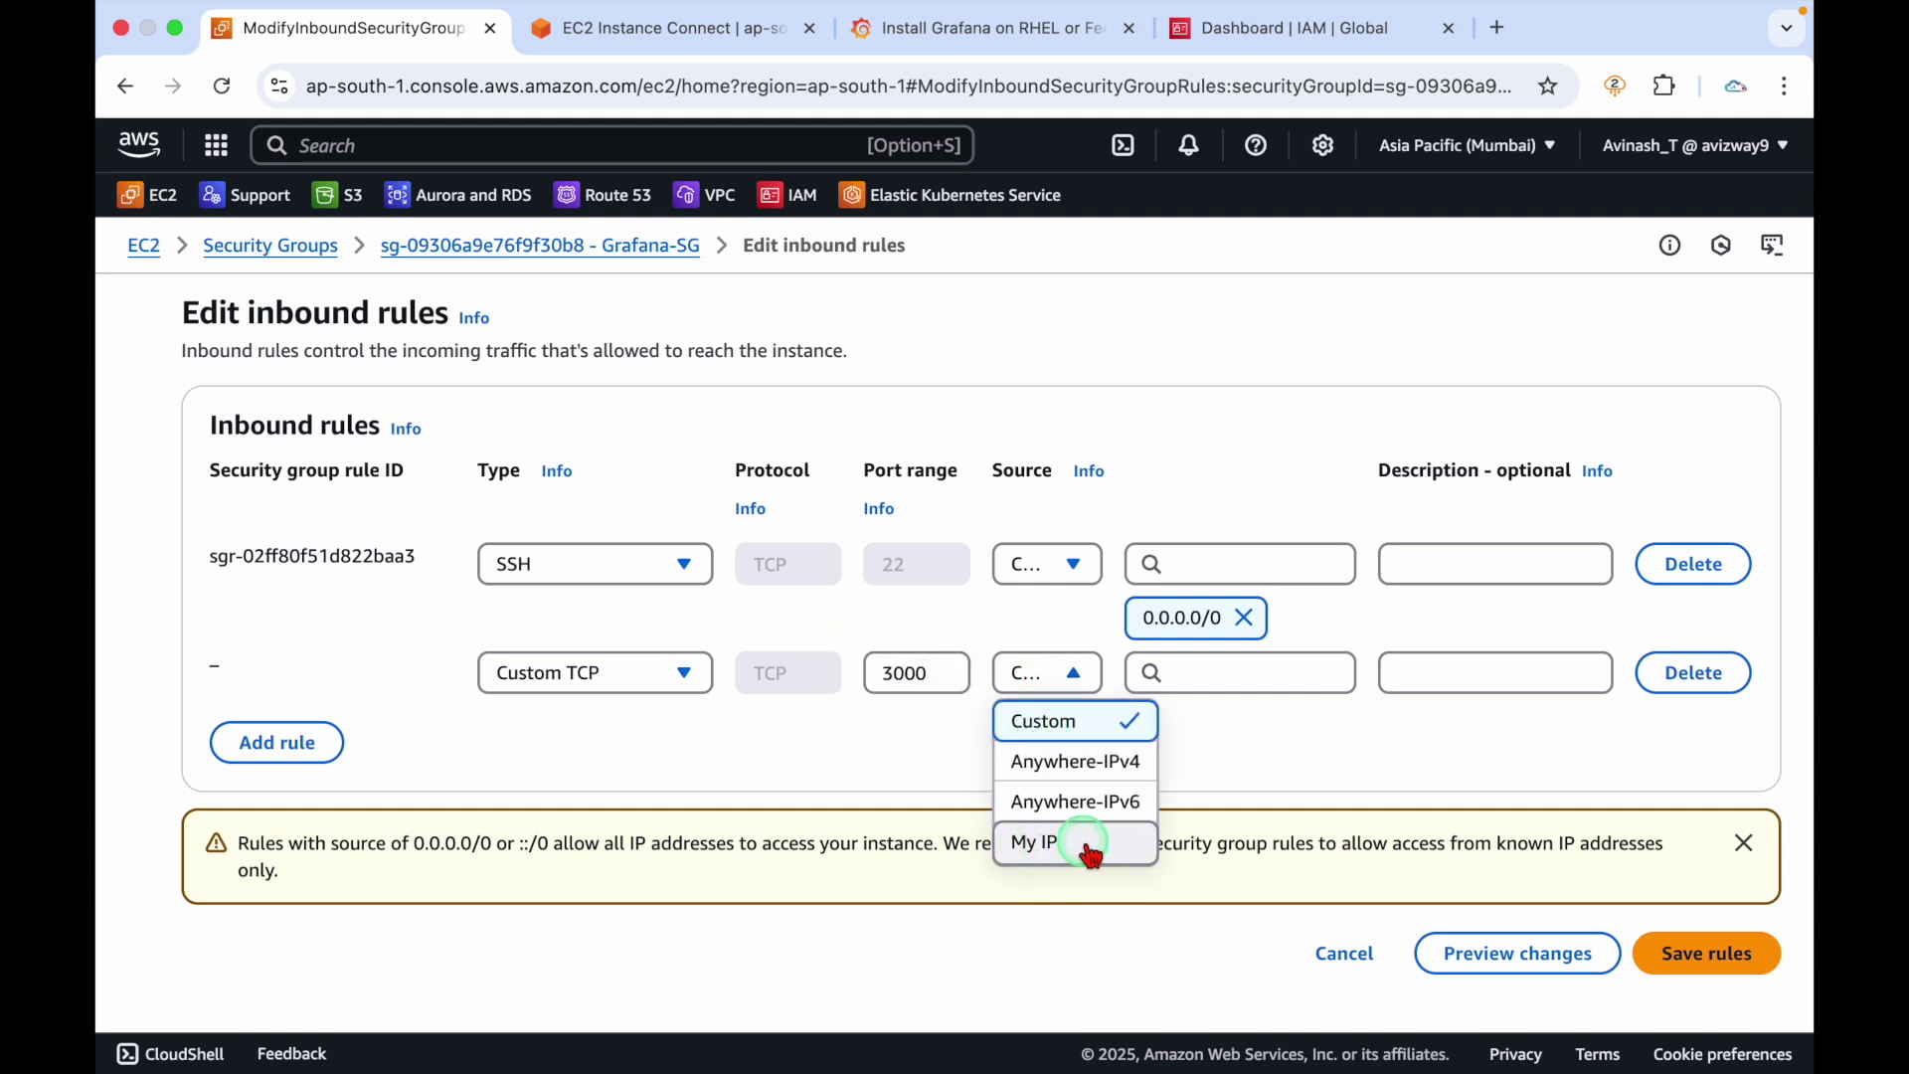
{"action": "left_click", "coordinate": [1066, 783]}
{"action": "left_click", "coordinate": [1690, 959]}
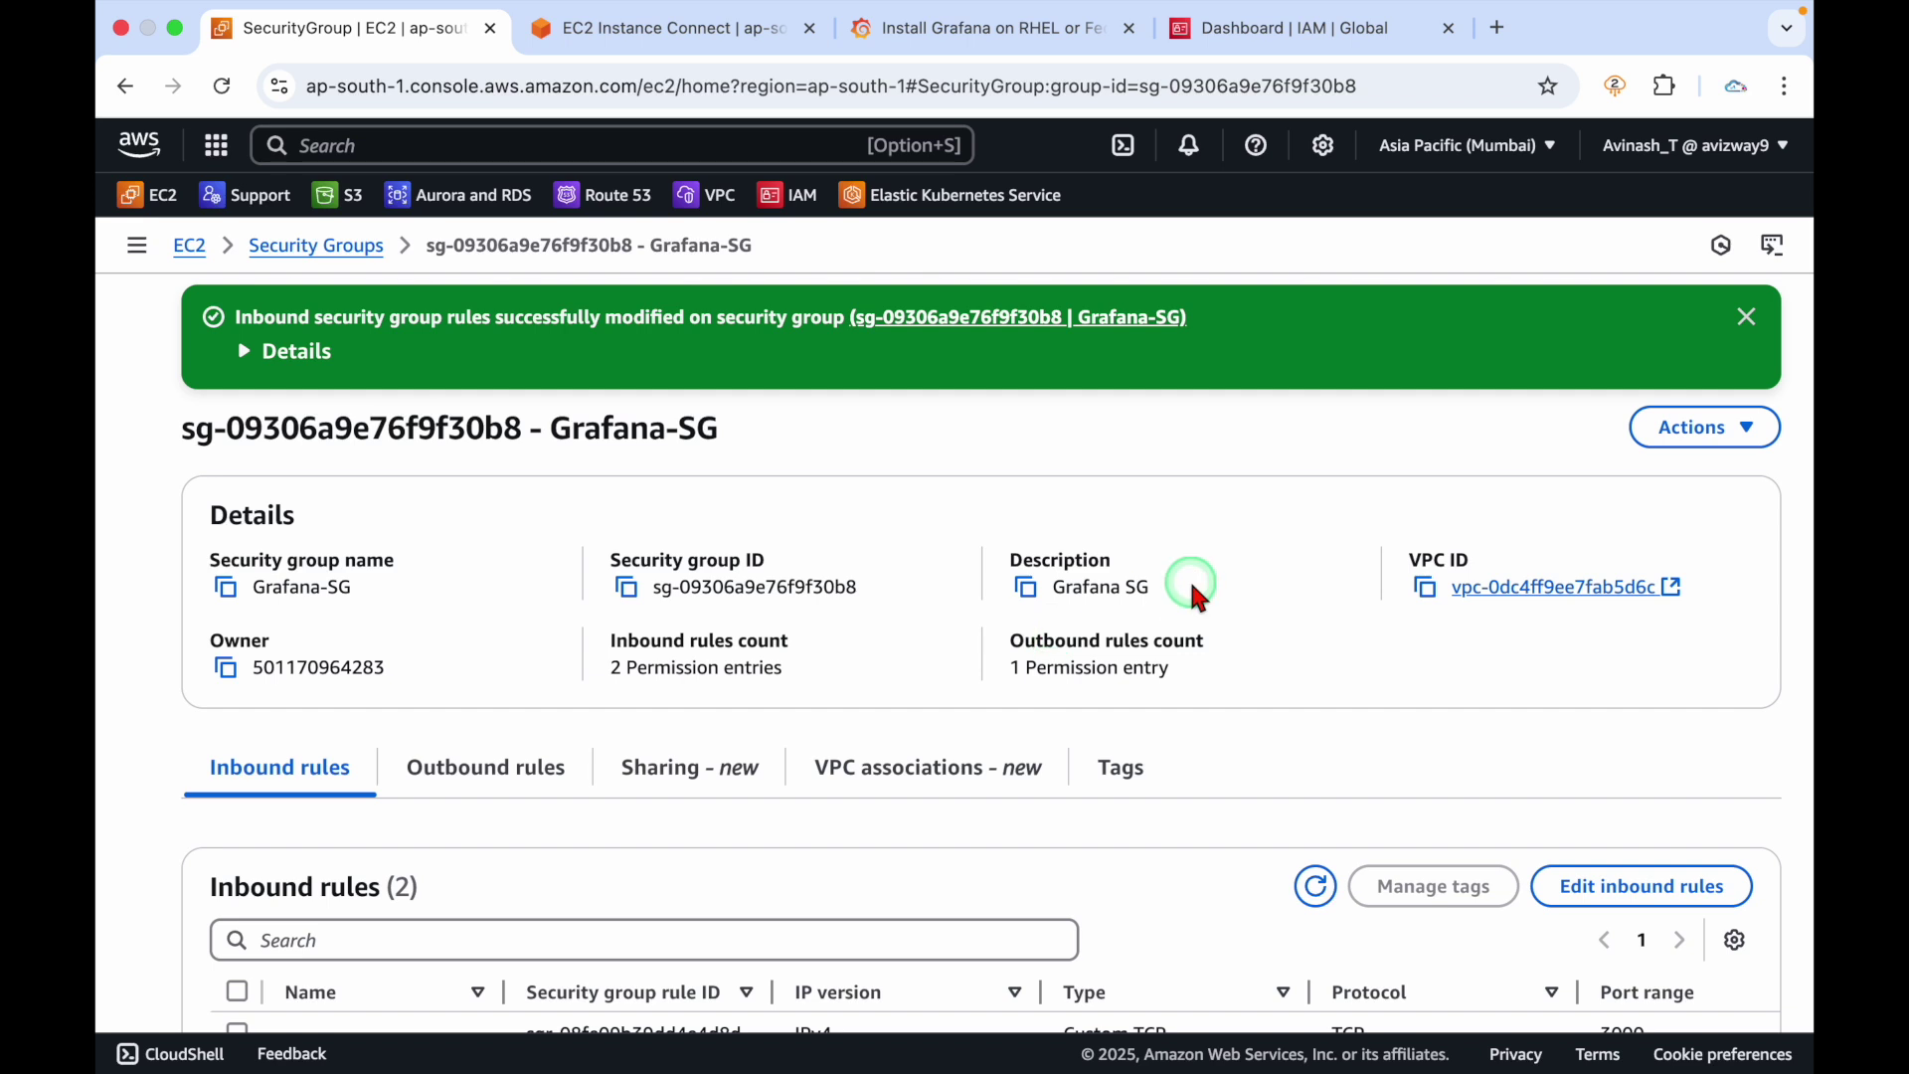
{"action": "left_click", "coordinate": [1747, 317]}
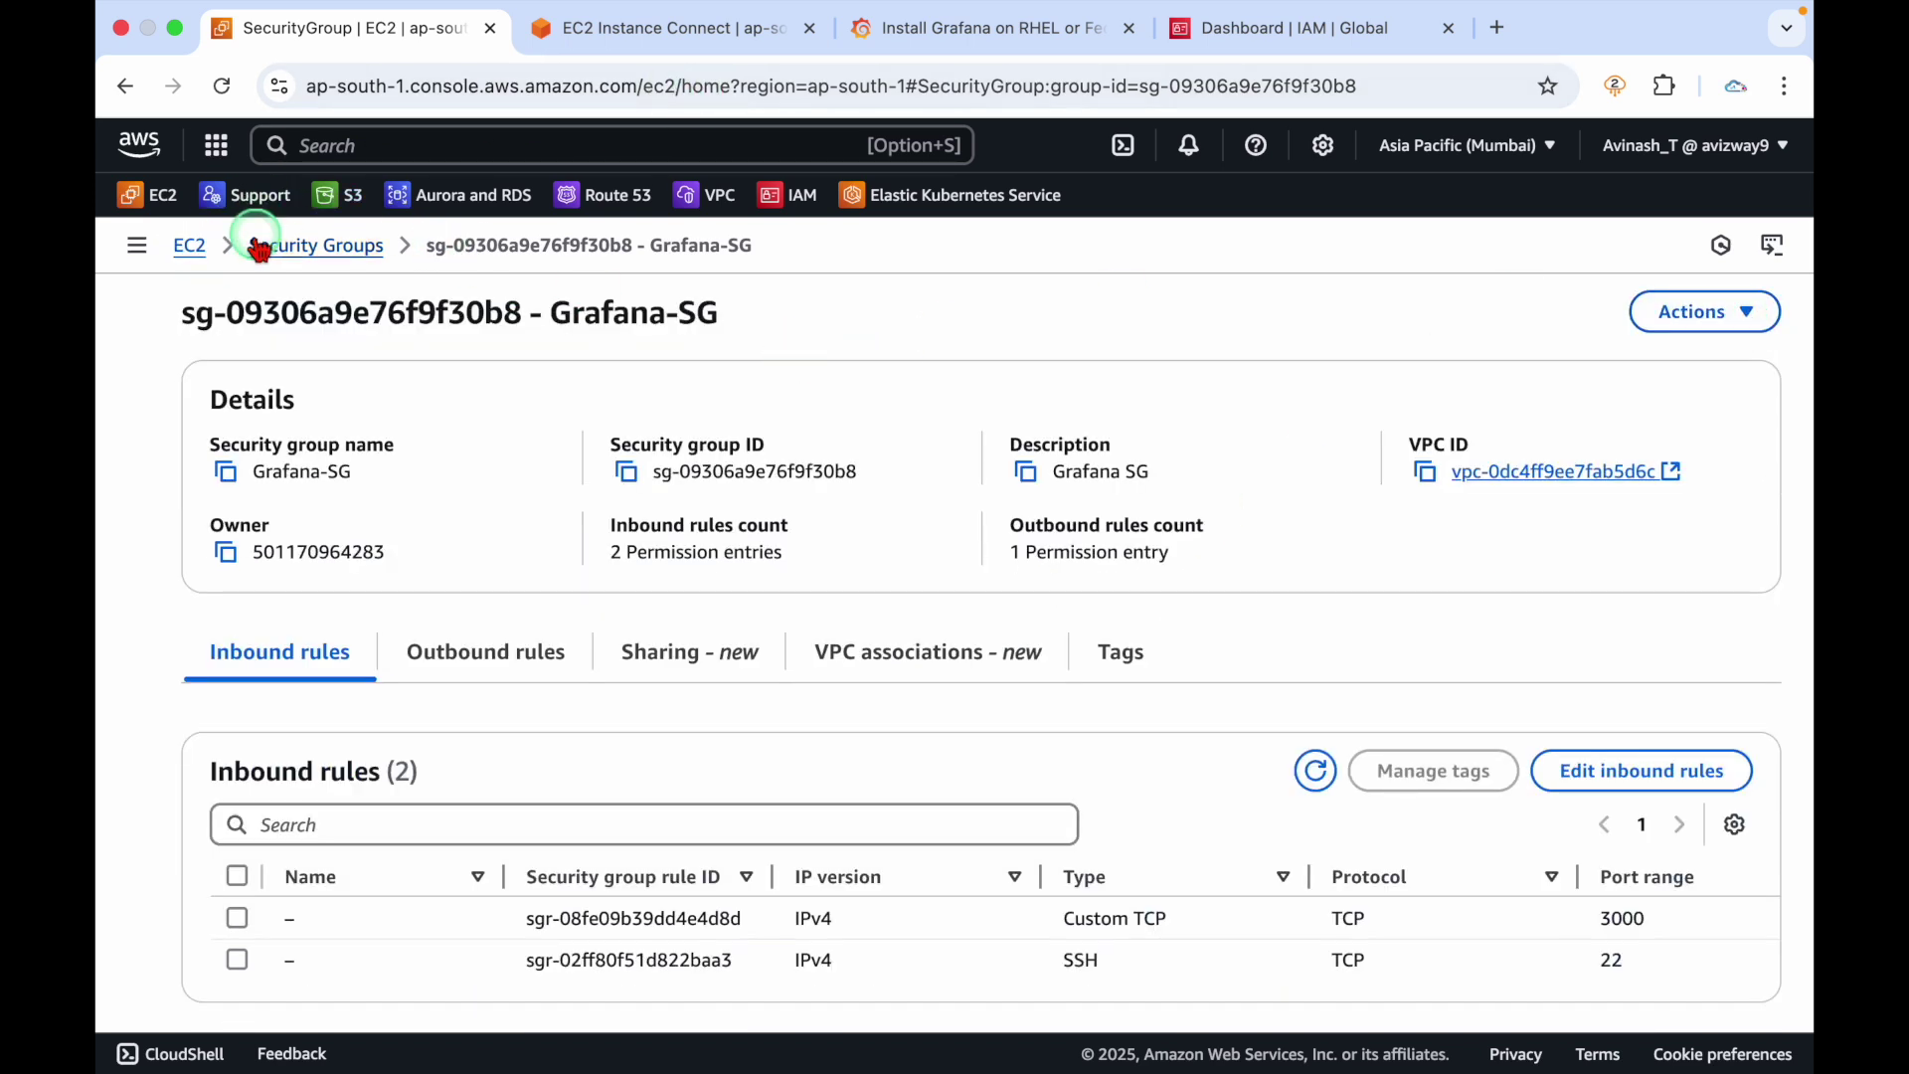
{"action": "left_click", "coordinate": [193, 249]}
Copy the Grafana-Server instance's public IPv4 and load it on port 3000 in a new tab
{"action": "left_click", "coordinate": [277, 430]}
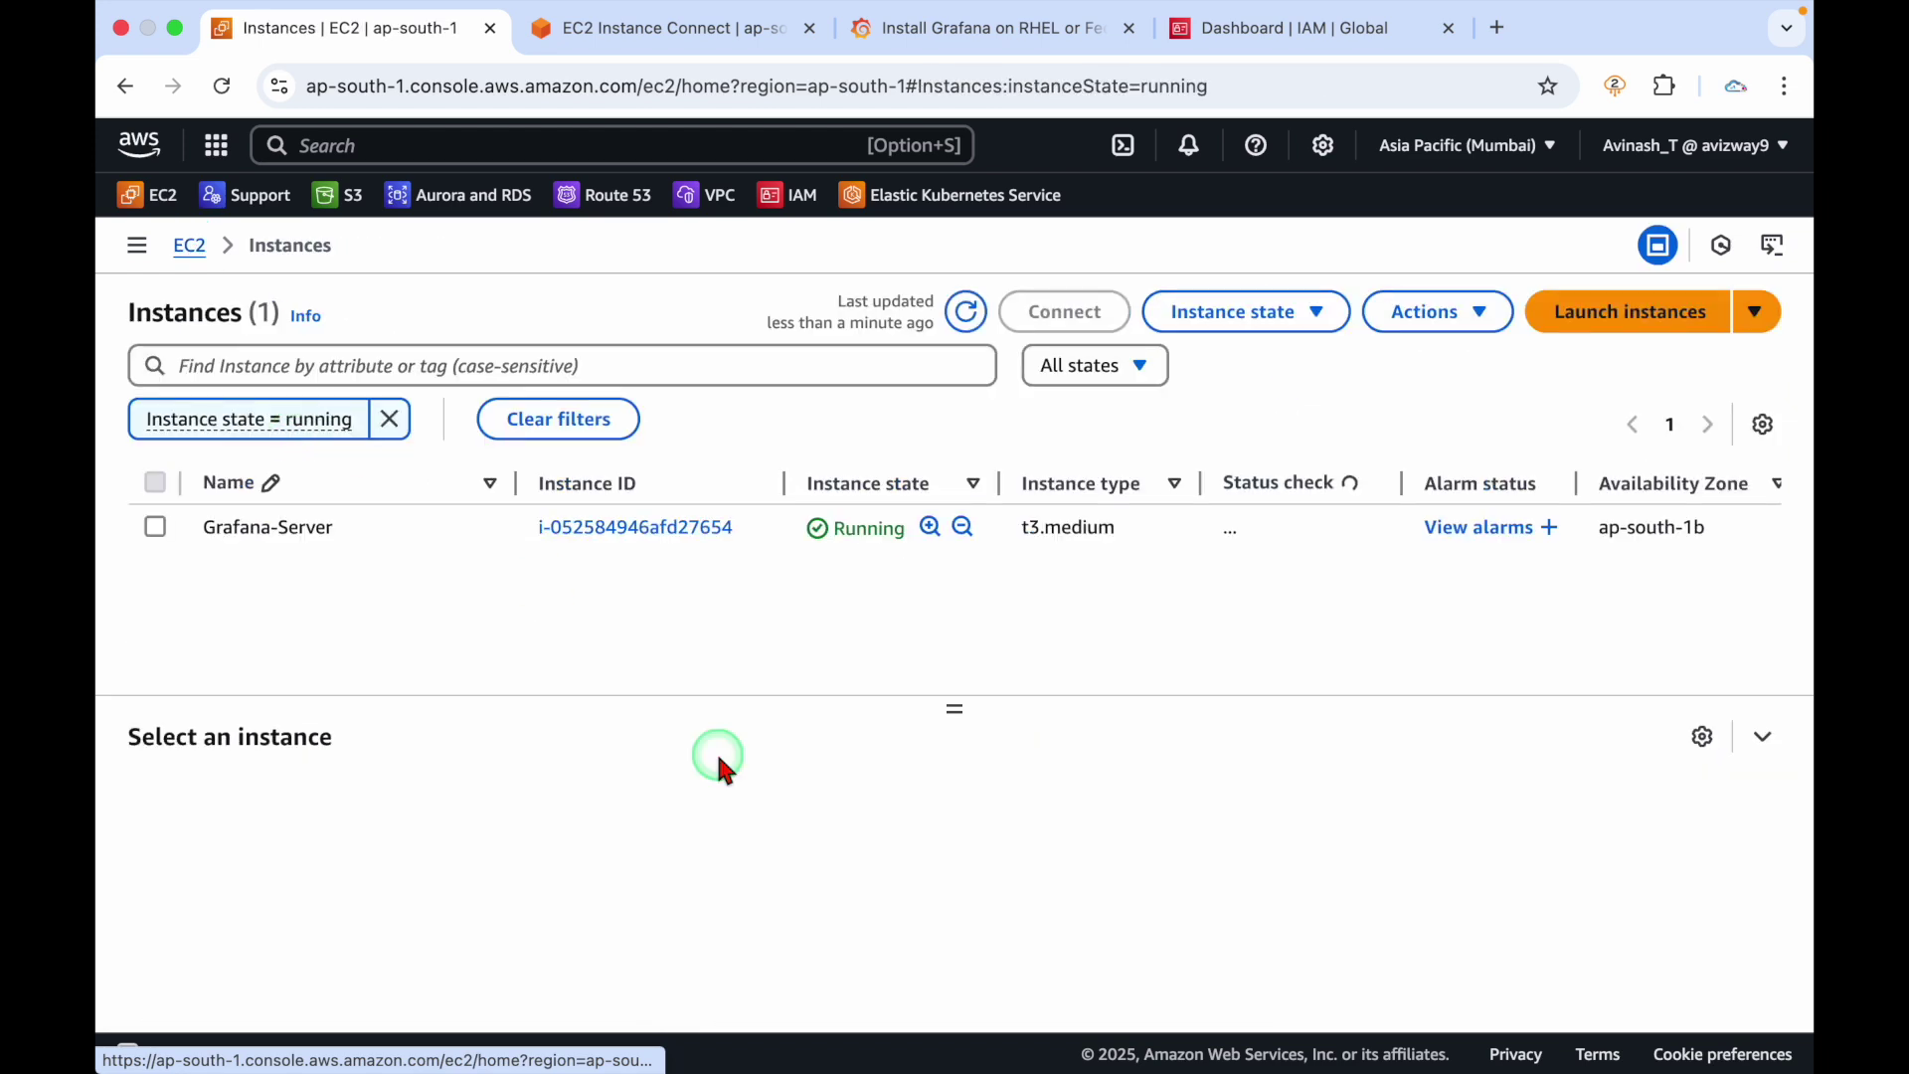
{"action": "left_click", "coordinate": [682, 527]}
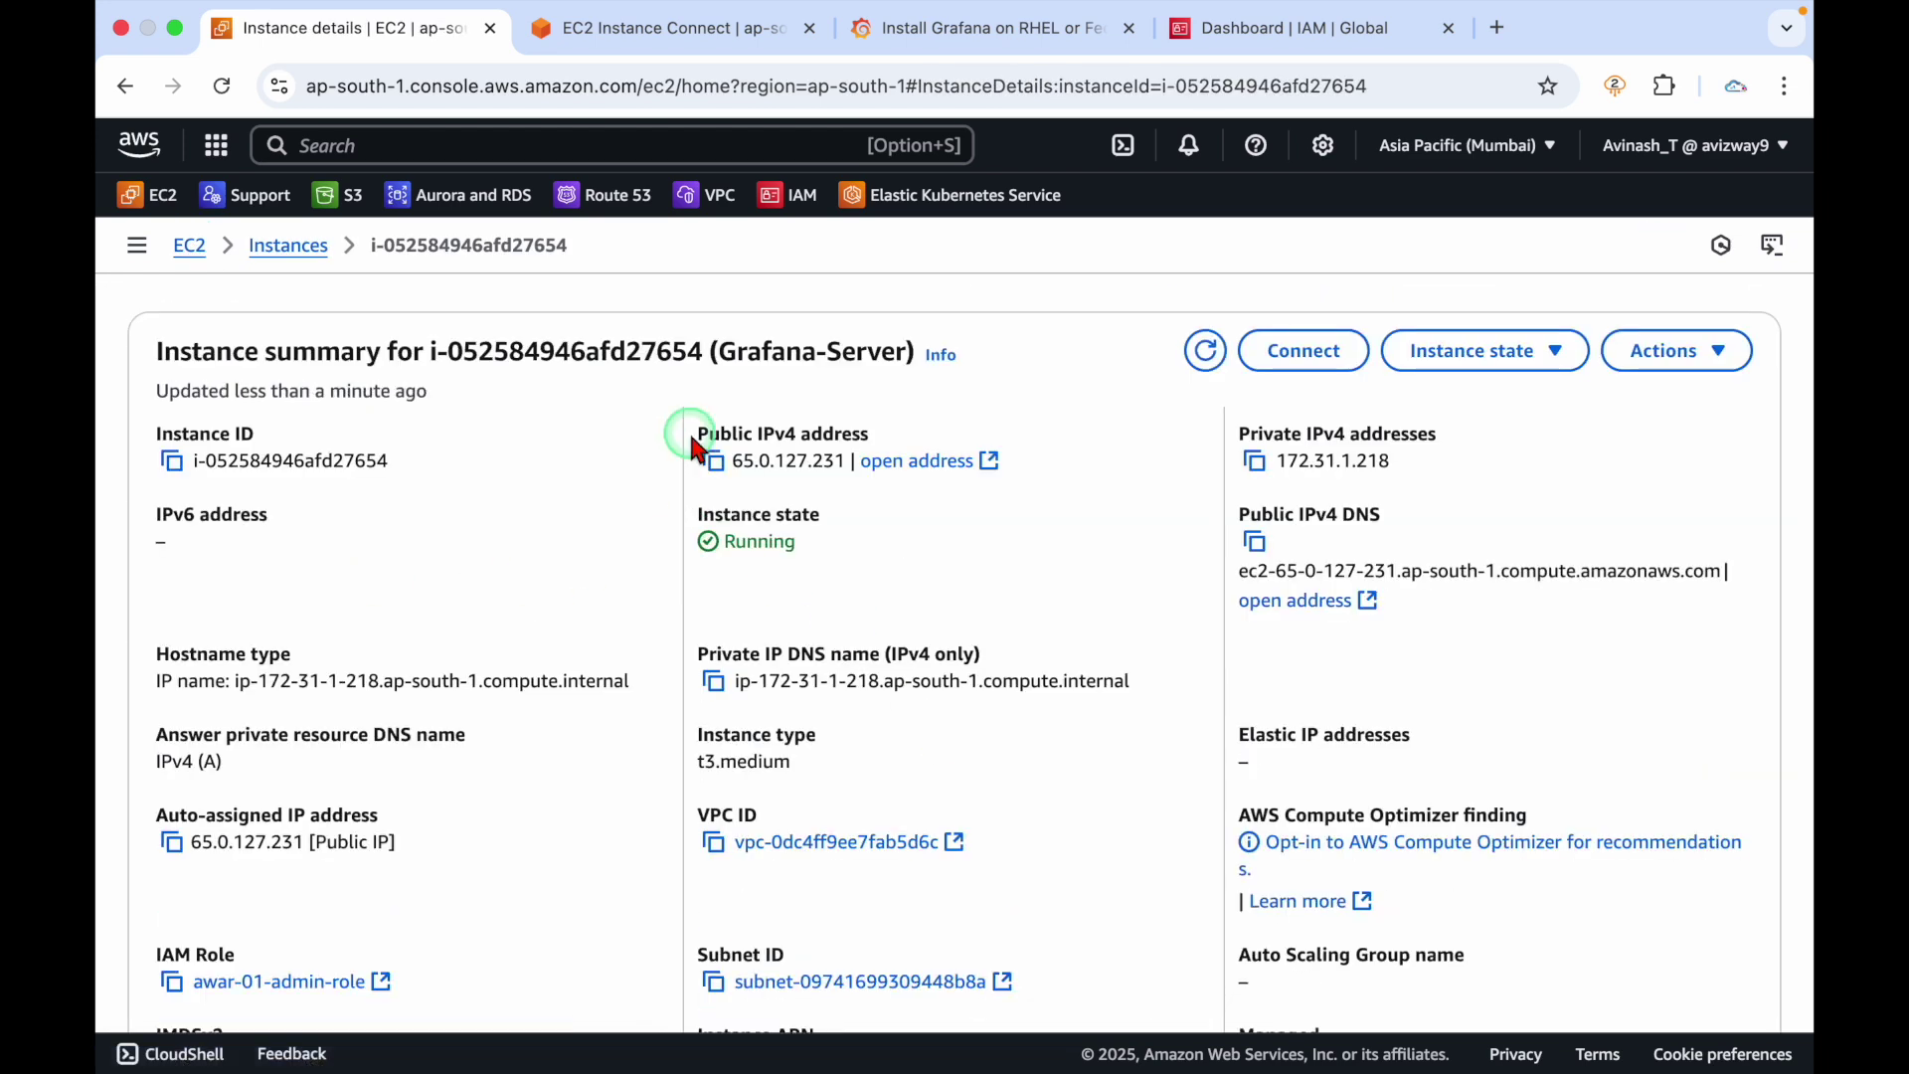
{"action": "left_click", "coordinate": [714, 462]}
{"action": "left_click", "coordinate": [1496, 30]}
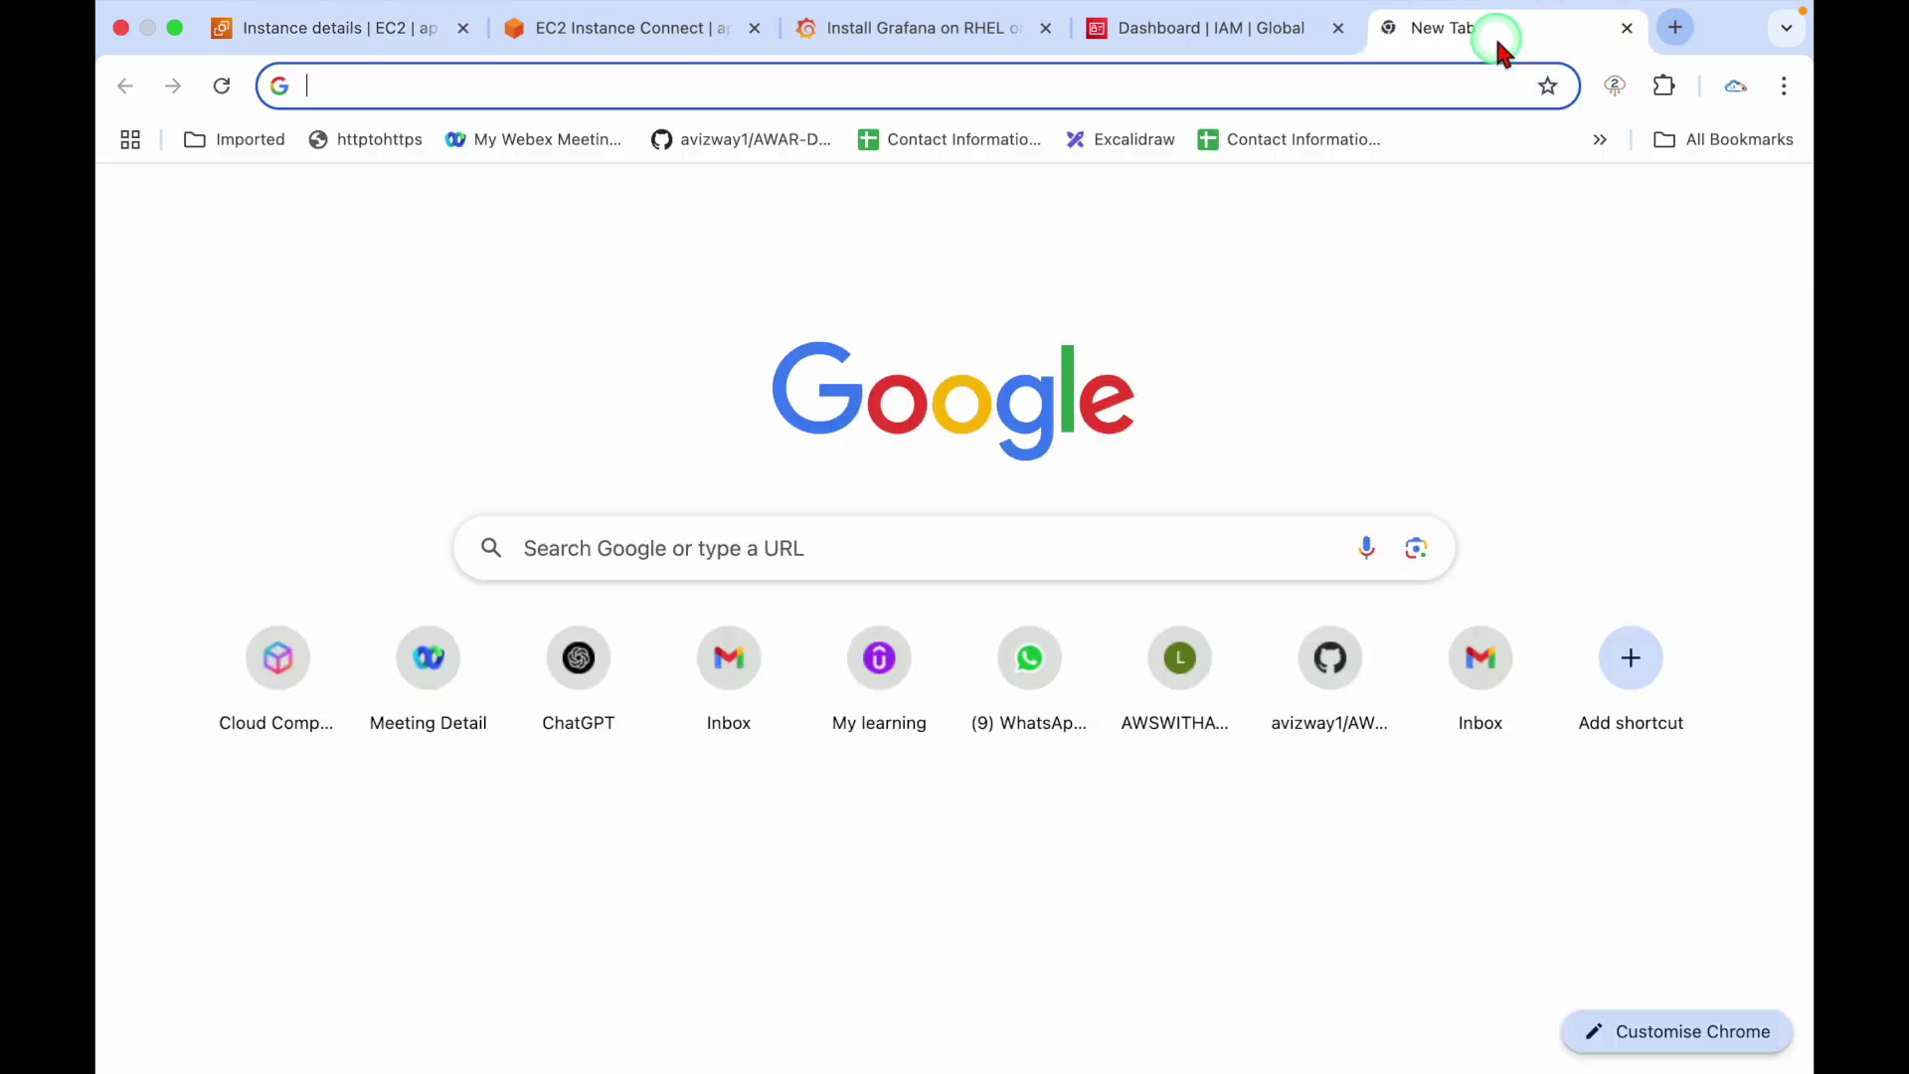
{"action": "key", "text": "super+v"}
{"action": "type", "text": ":3000"}
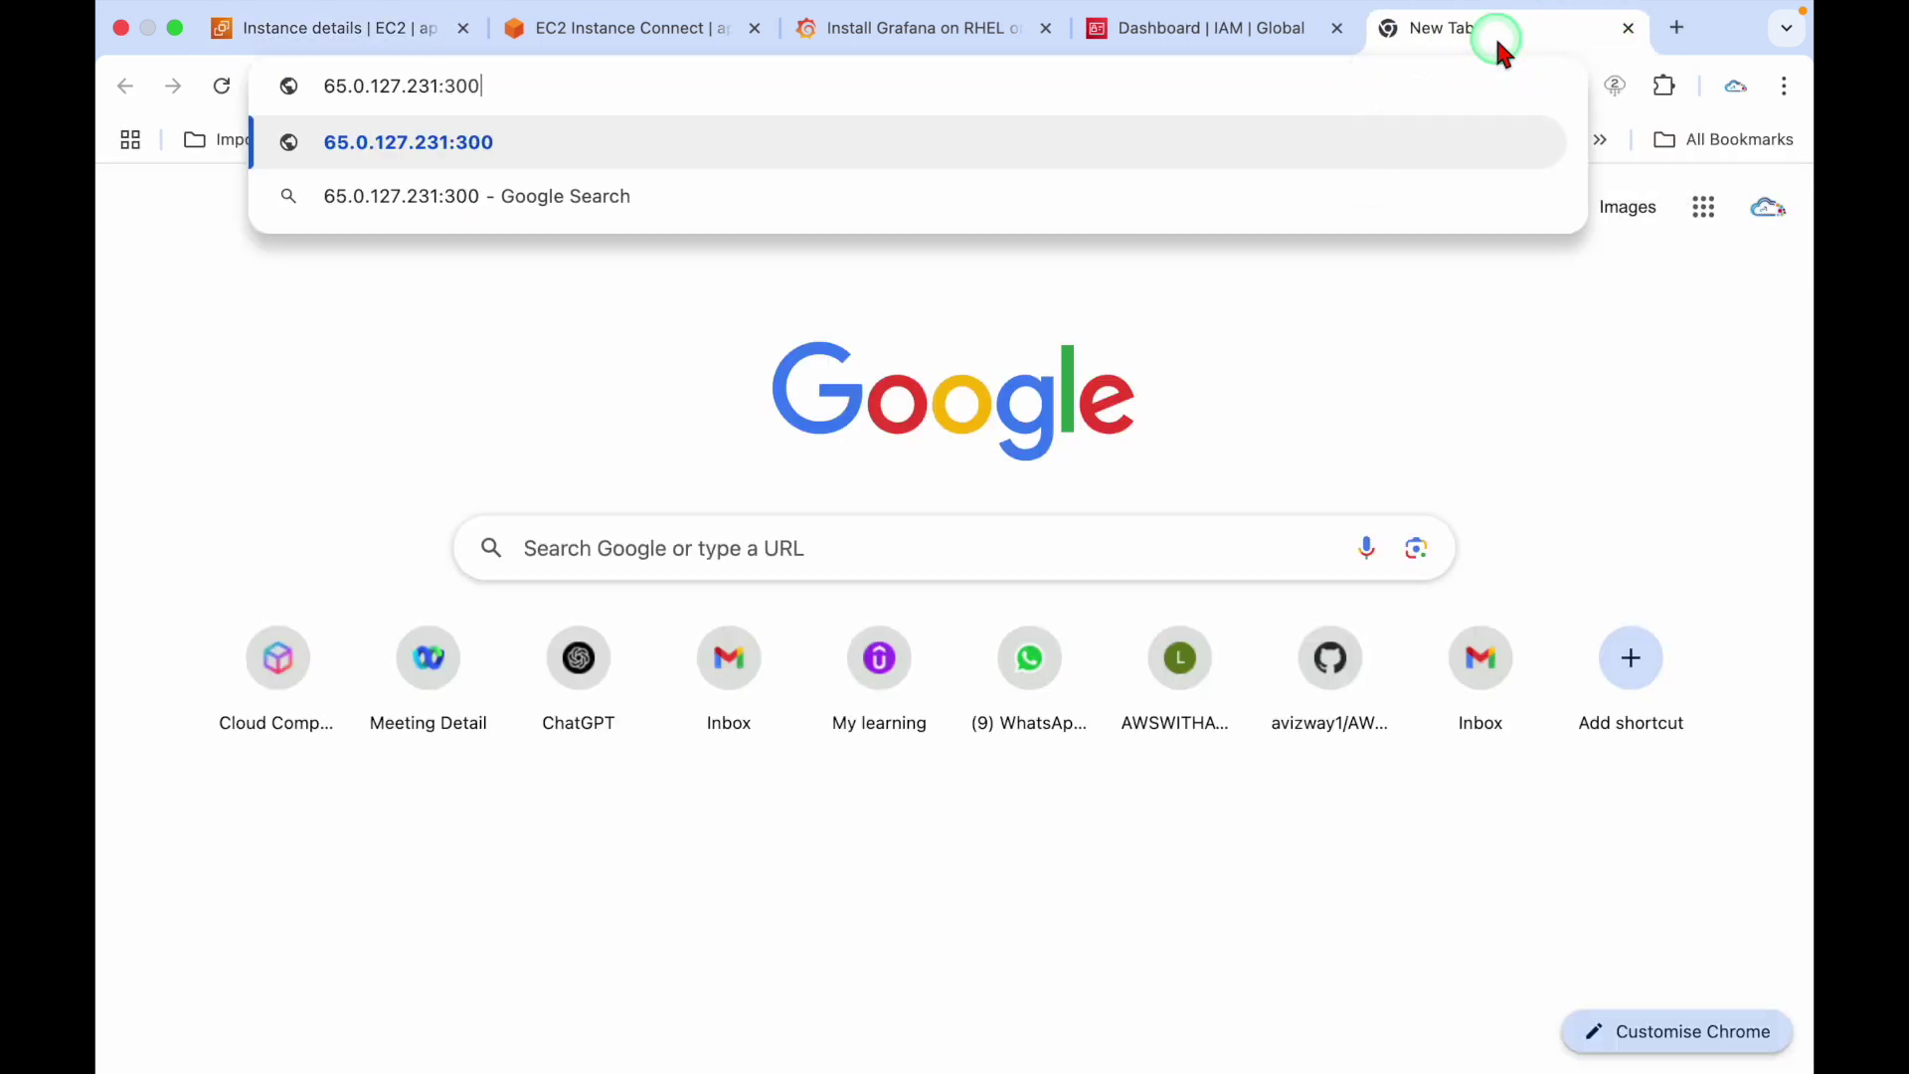
{"action": "key", "text": "Return"}
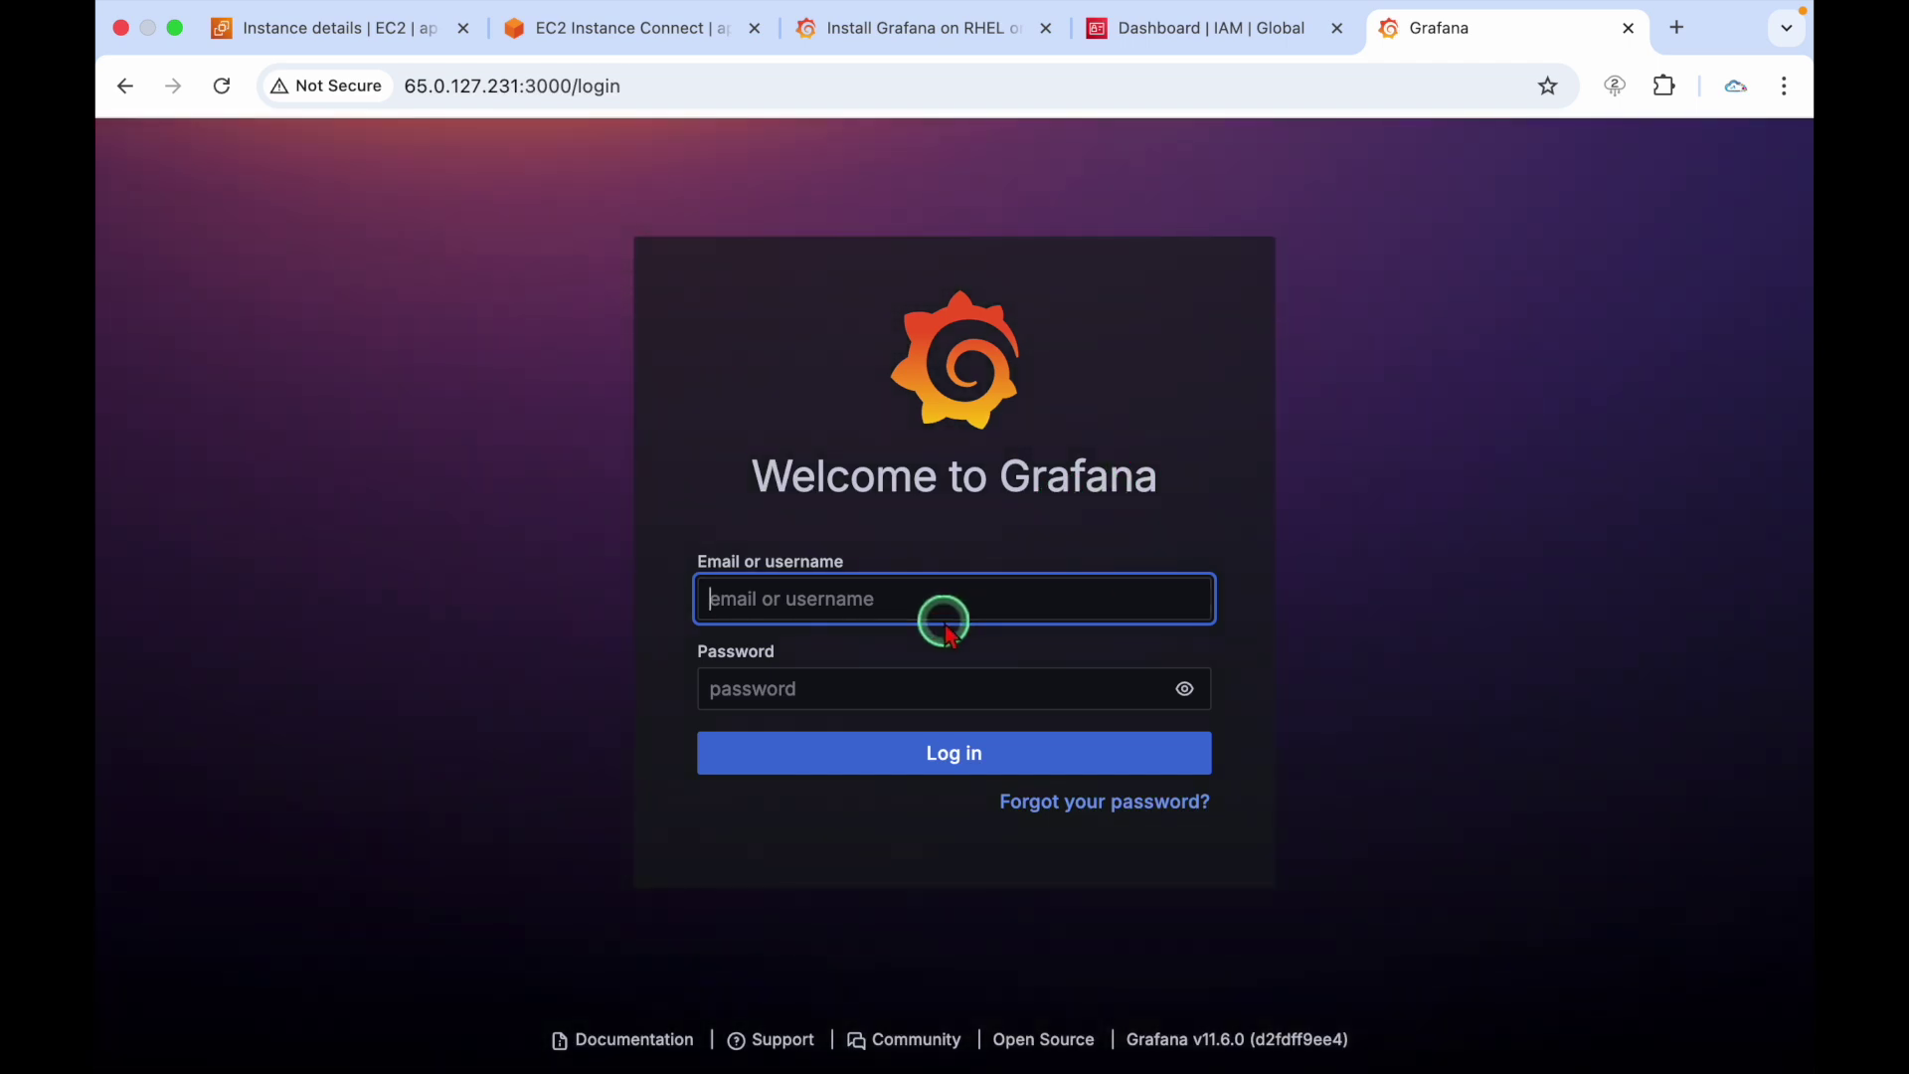
Sign in as admin, decline saving the password, and enter and confirm a new password
{"action": "type", "text": "admin"}
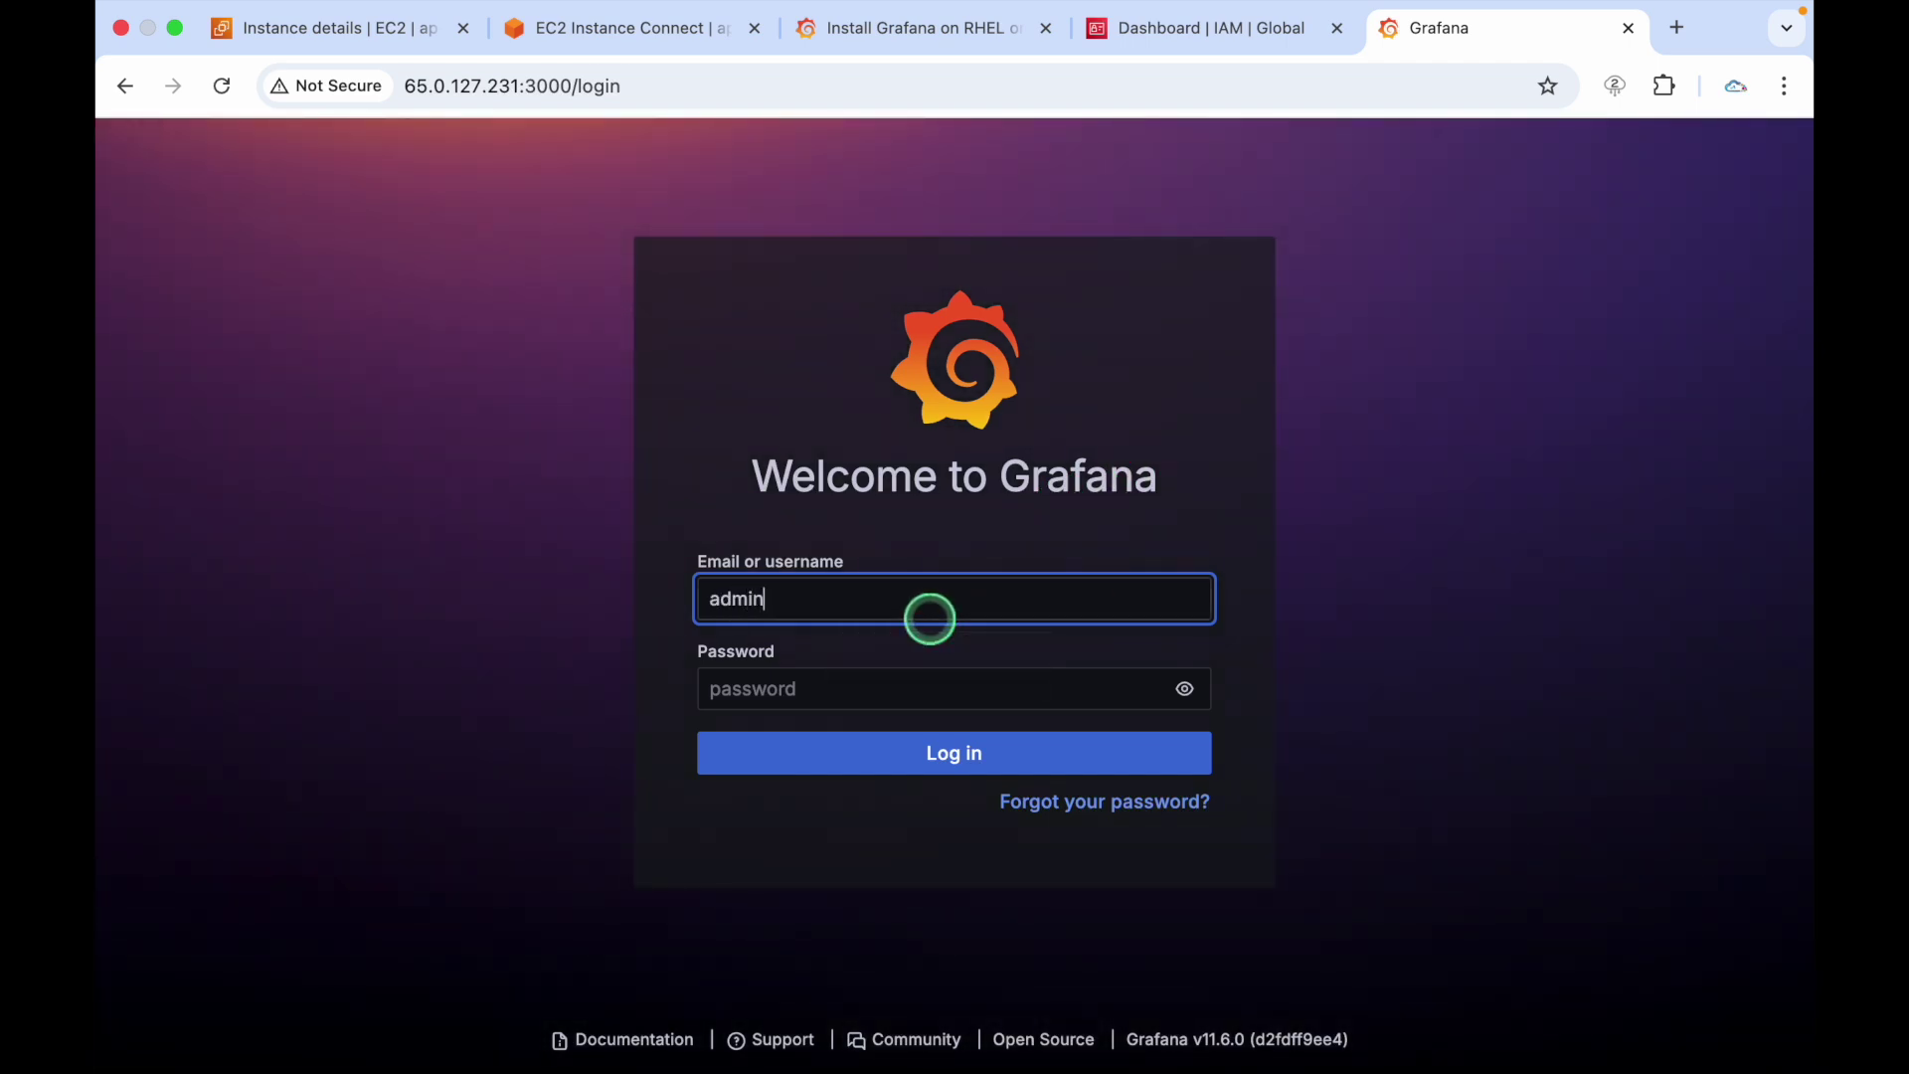
{"action": "key", "text": "Tab"}
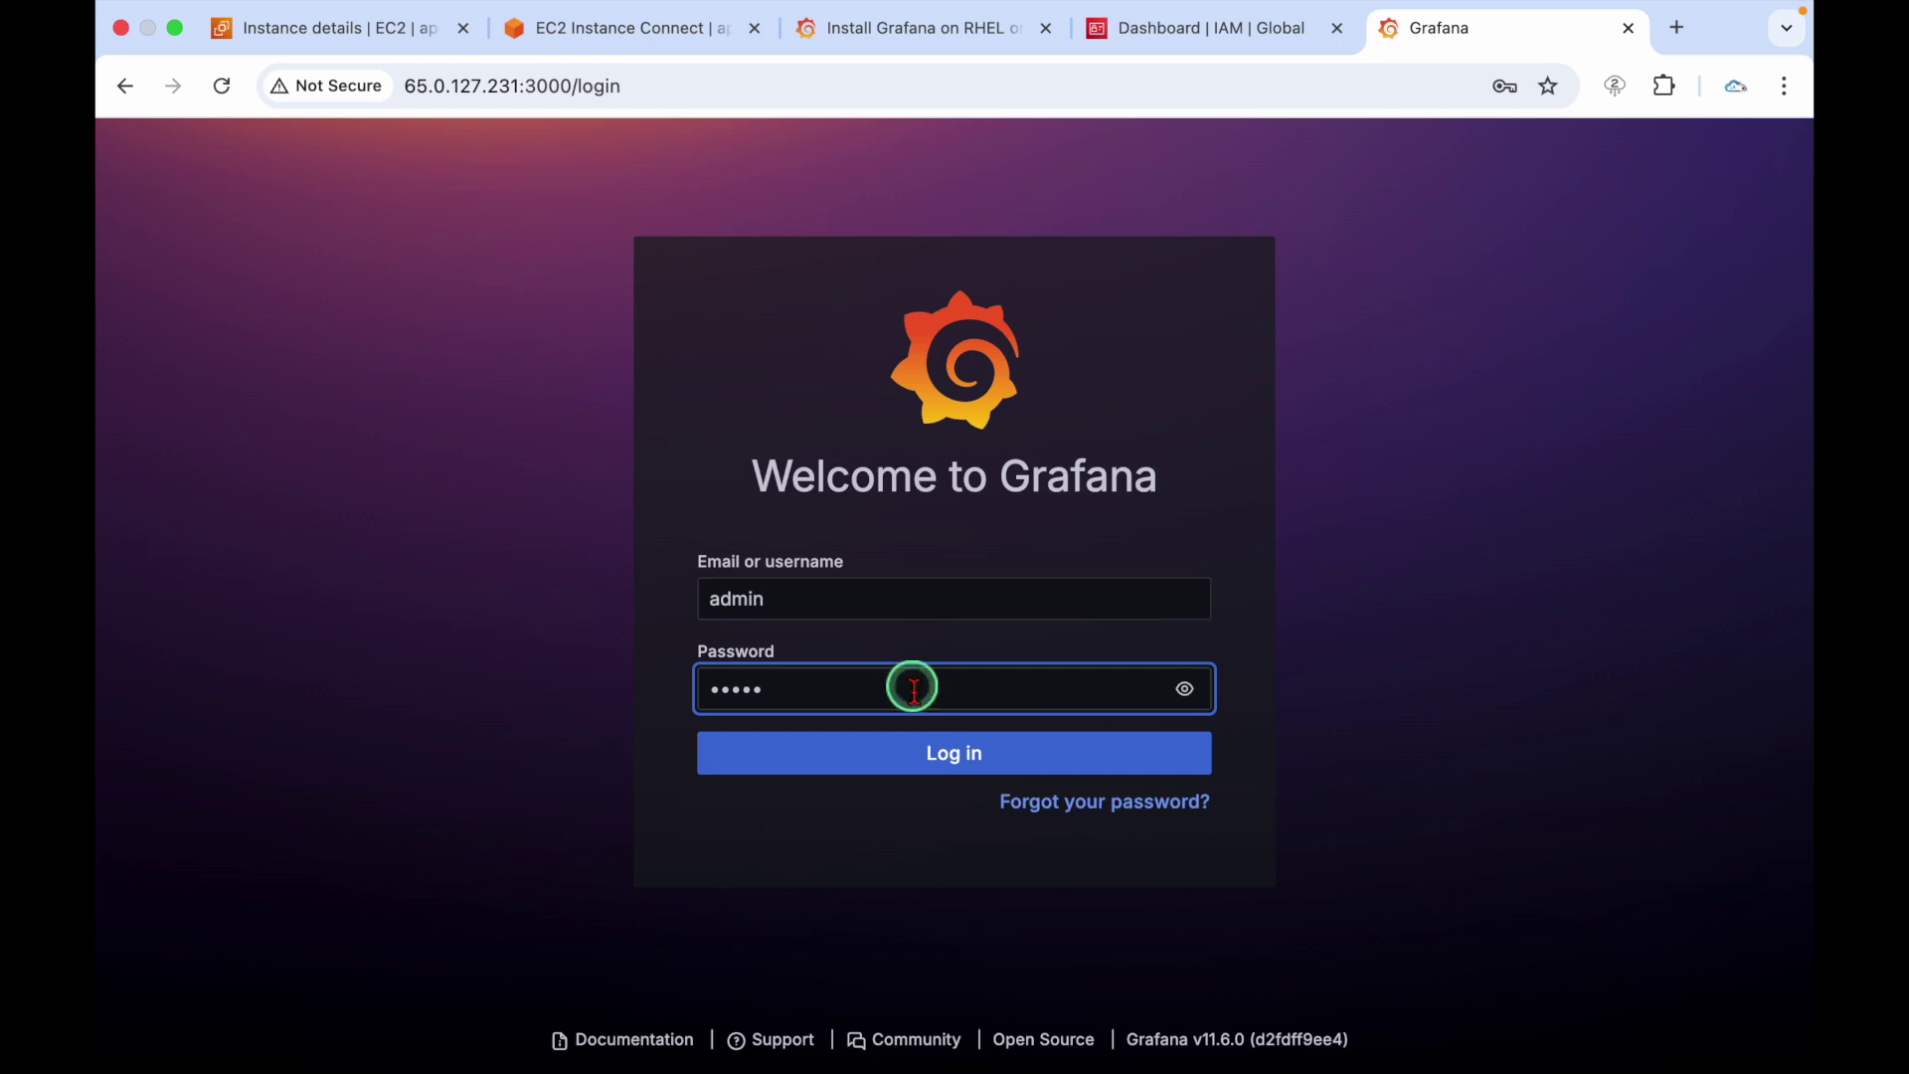
{"action": "left_click", "coordinate": [913, 758]}
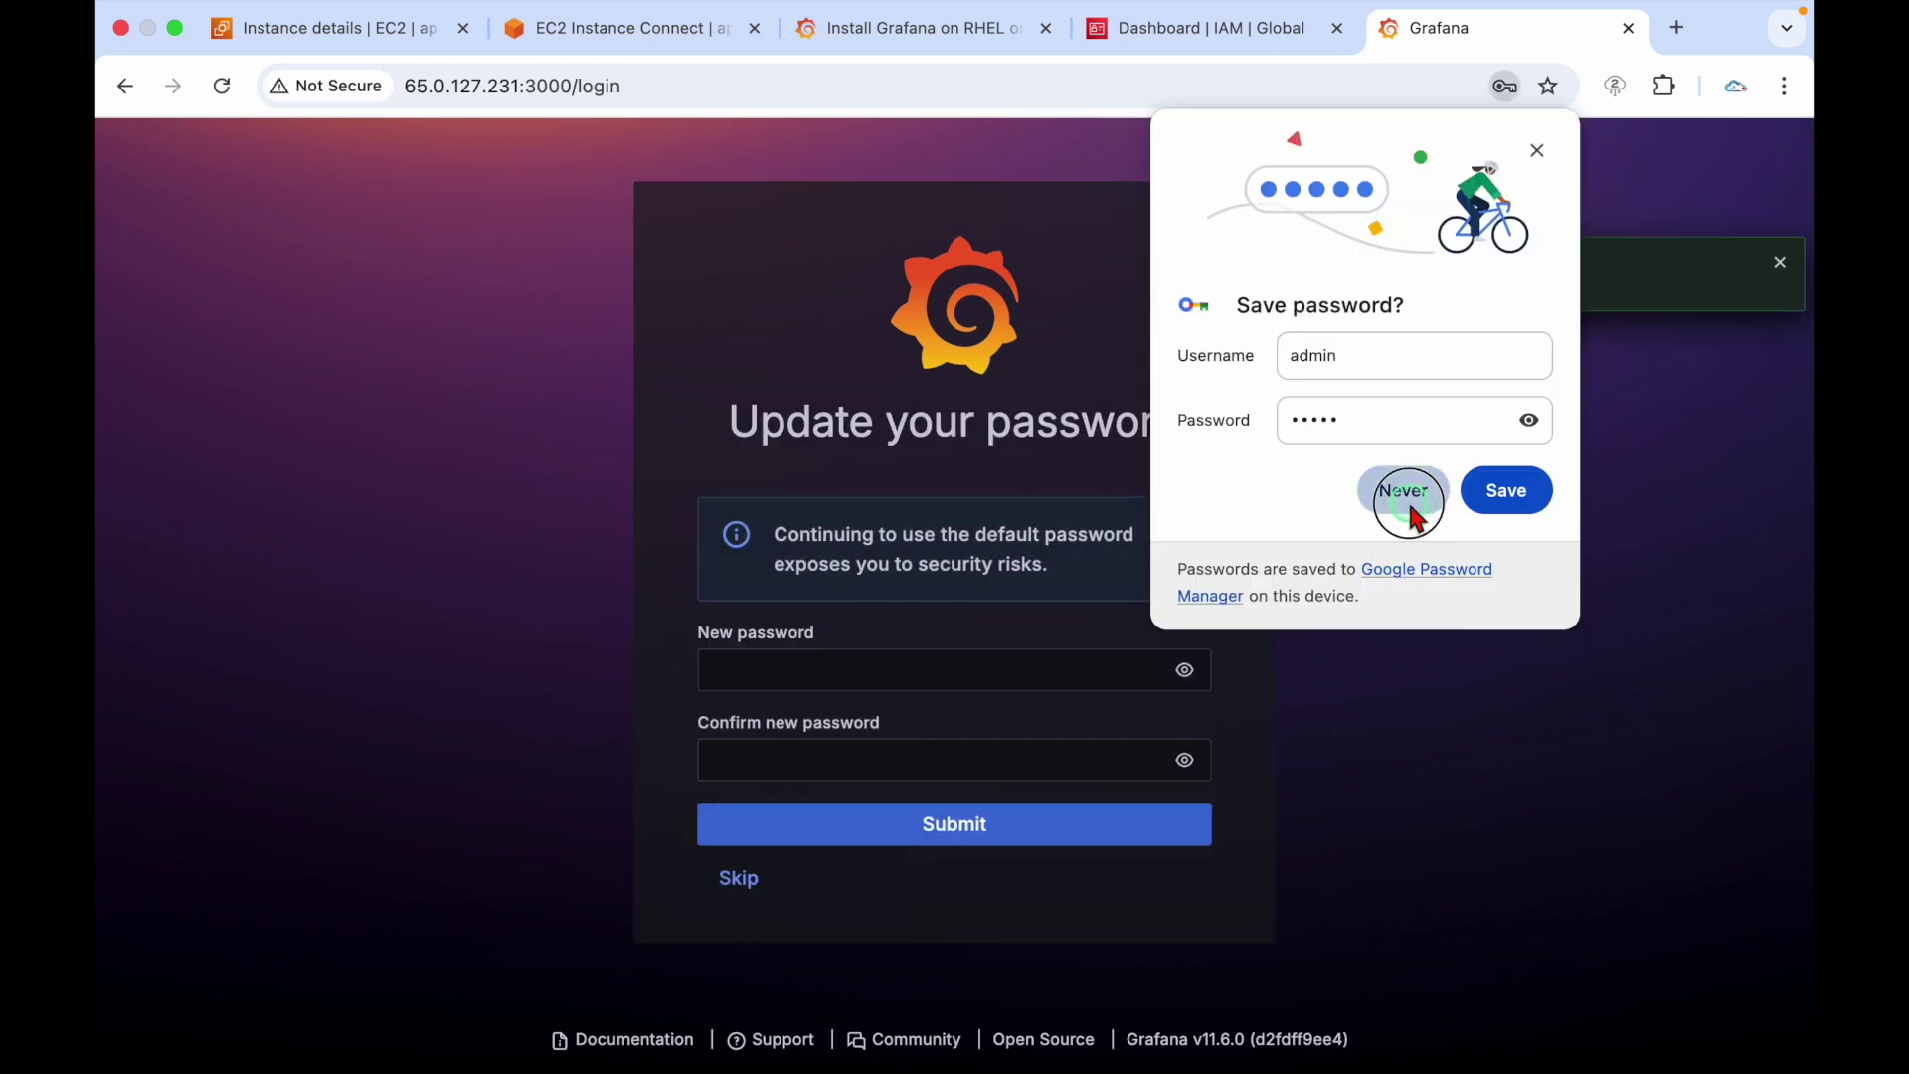
{"action": "left_click", "coordinate": [1416, 512]}
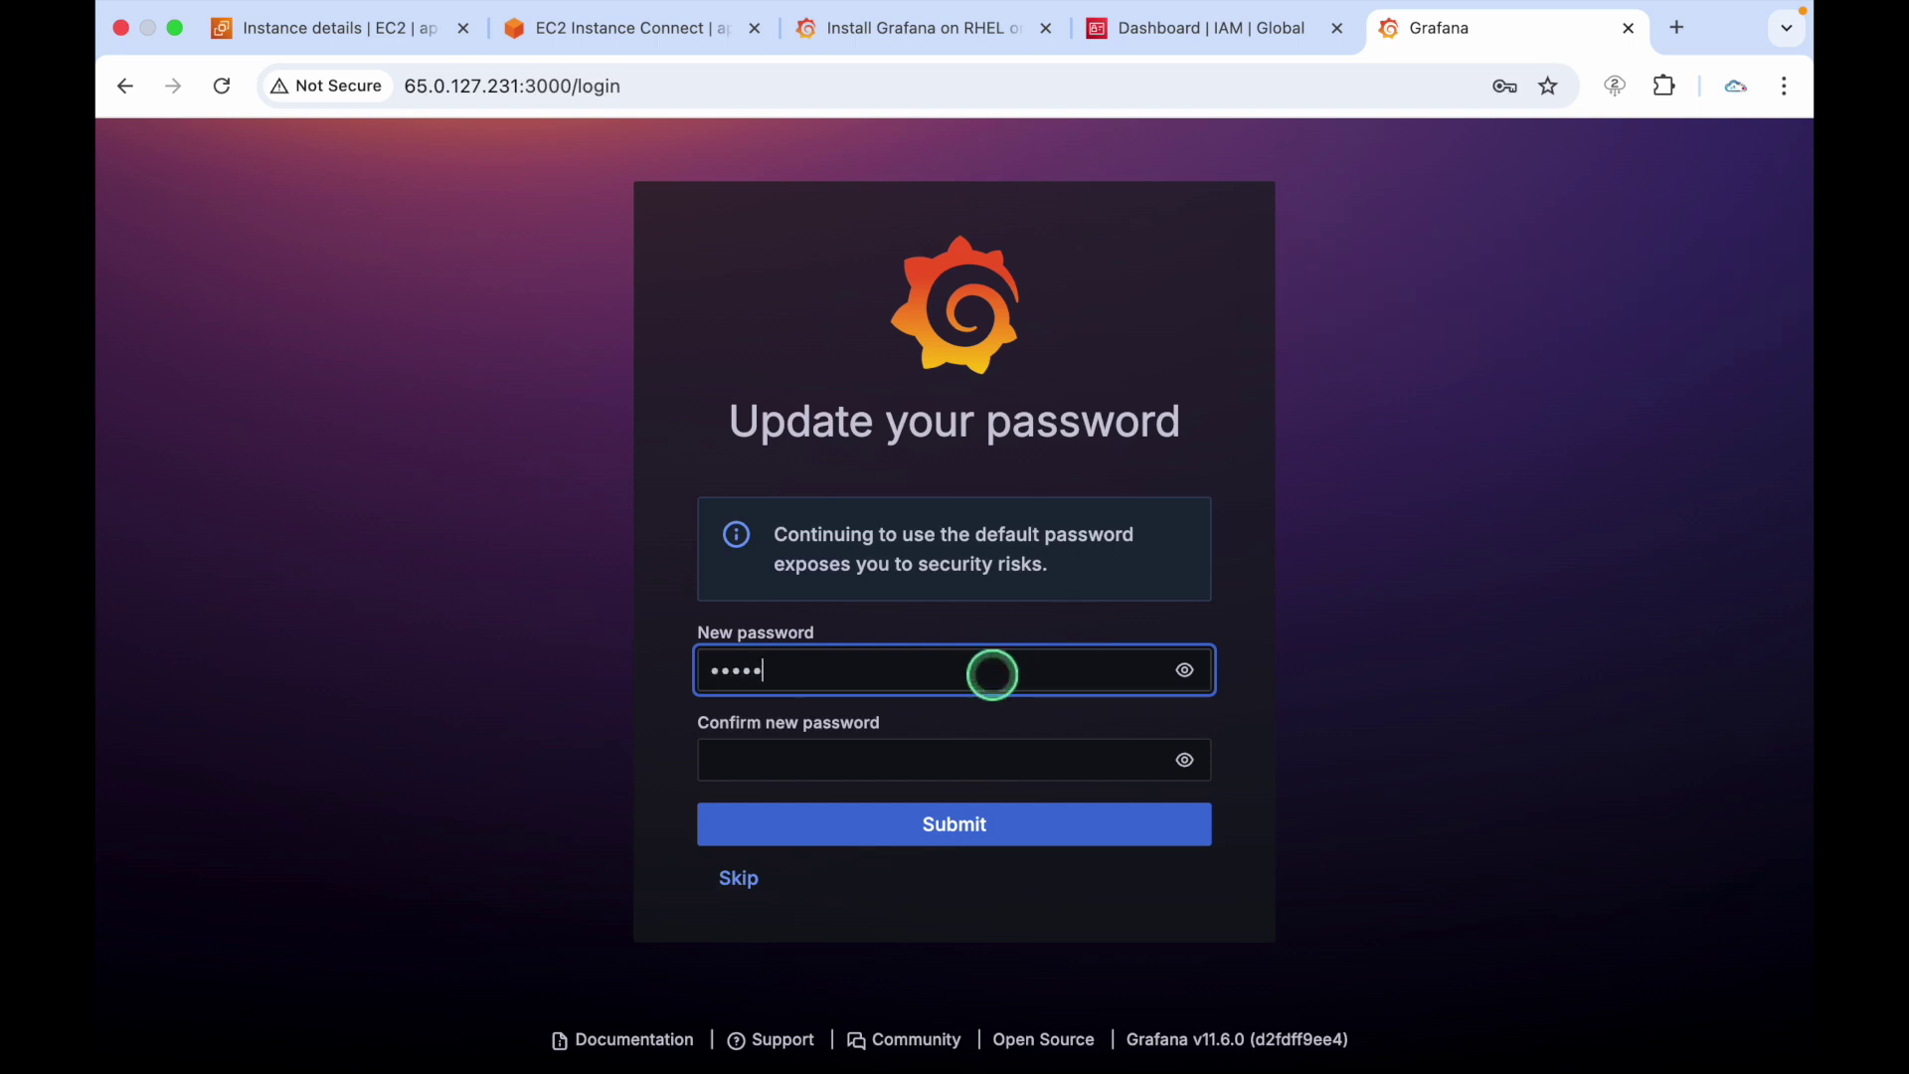
{"action": "type", "text": "••"}
{"action": "key", "text": "Tab"}
{"action": "key", "text": "Tab"}
{"action": "type", "text": "•"}
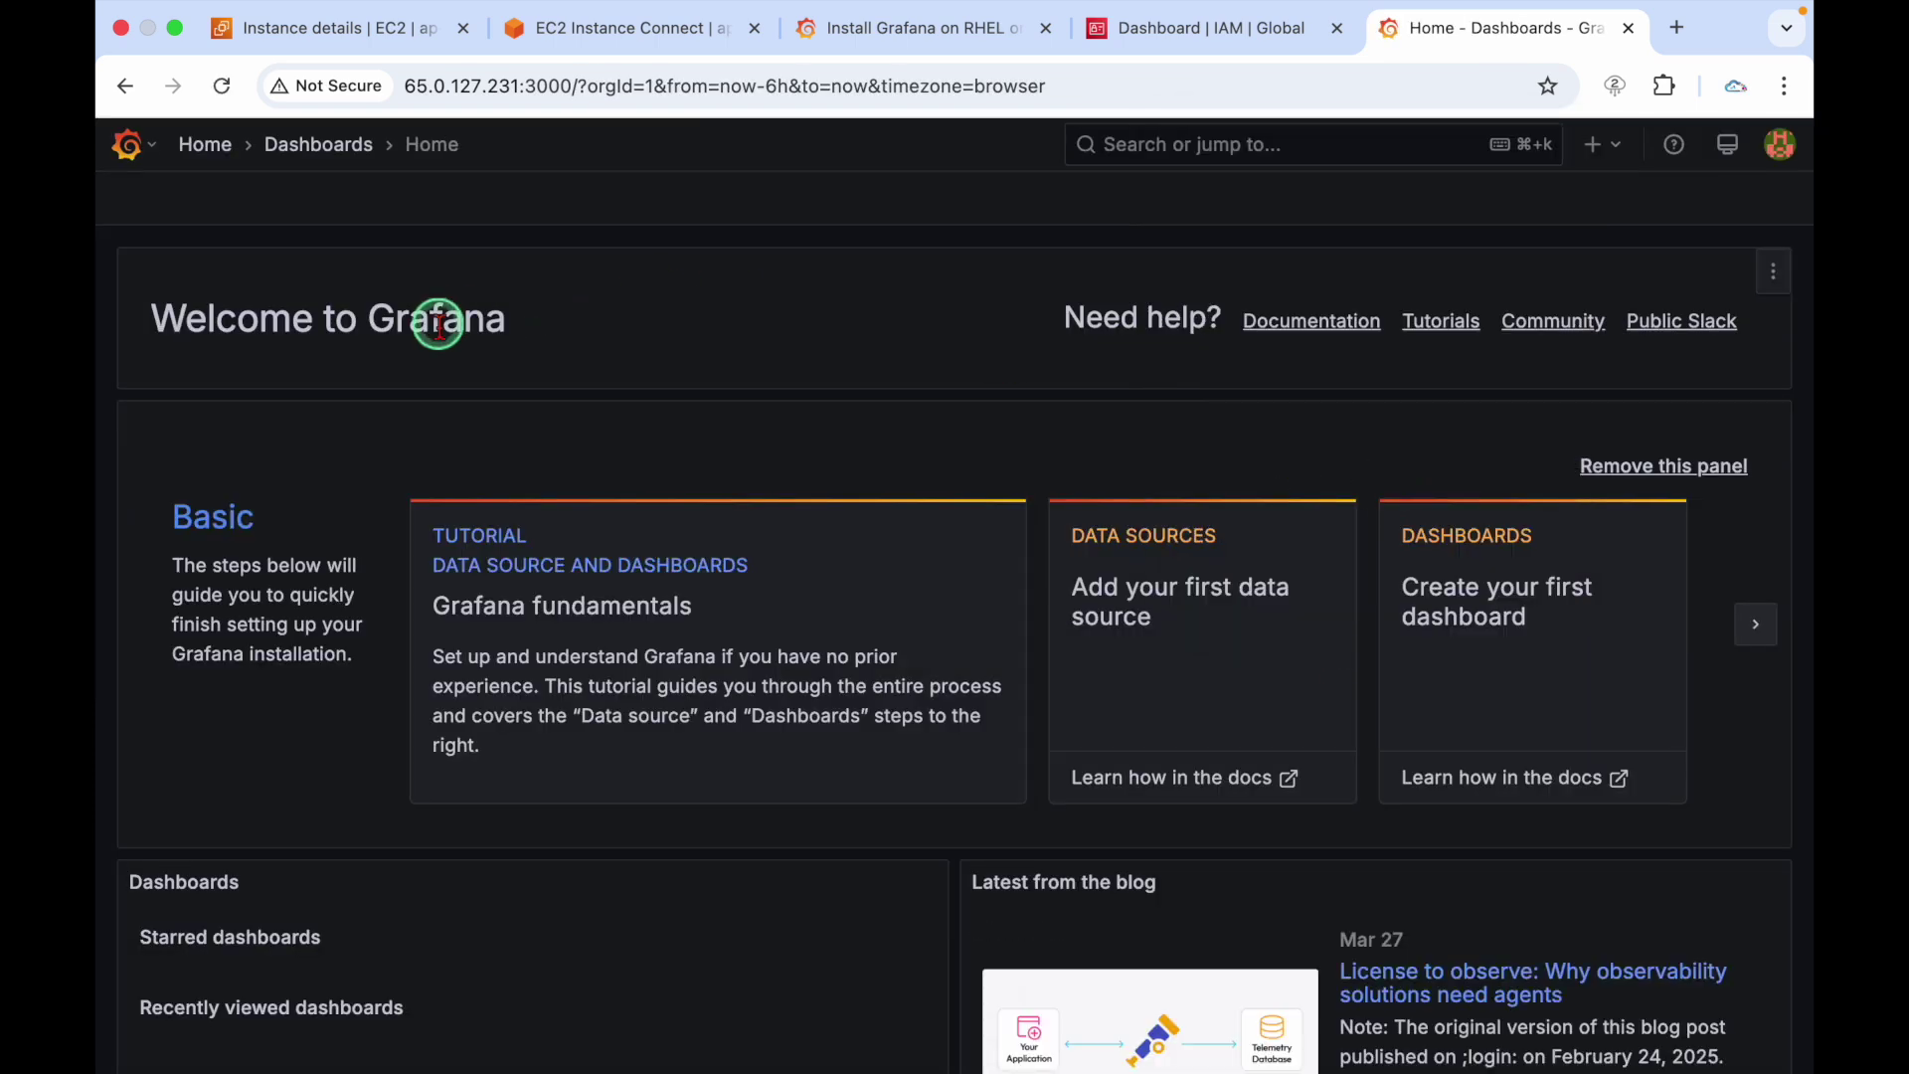
Add a CloudWatch data source by filtering the data source list for 'clo'
{"action": "triple_click", "coordinate": [438, 325]}
{"action": "left_click", "coordinate": [655, 353]}
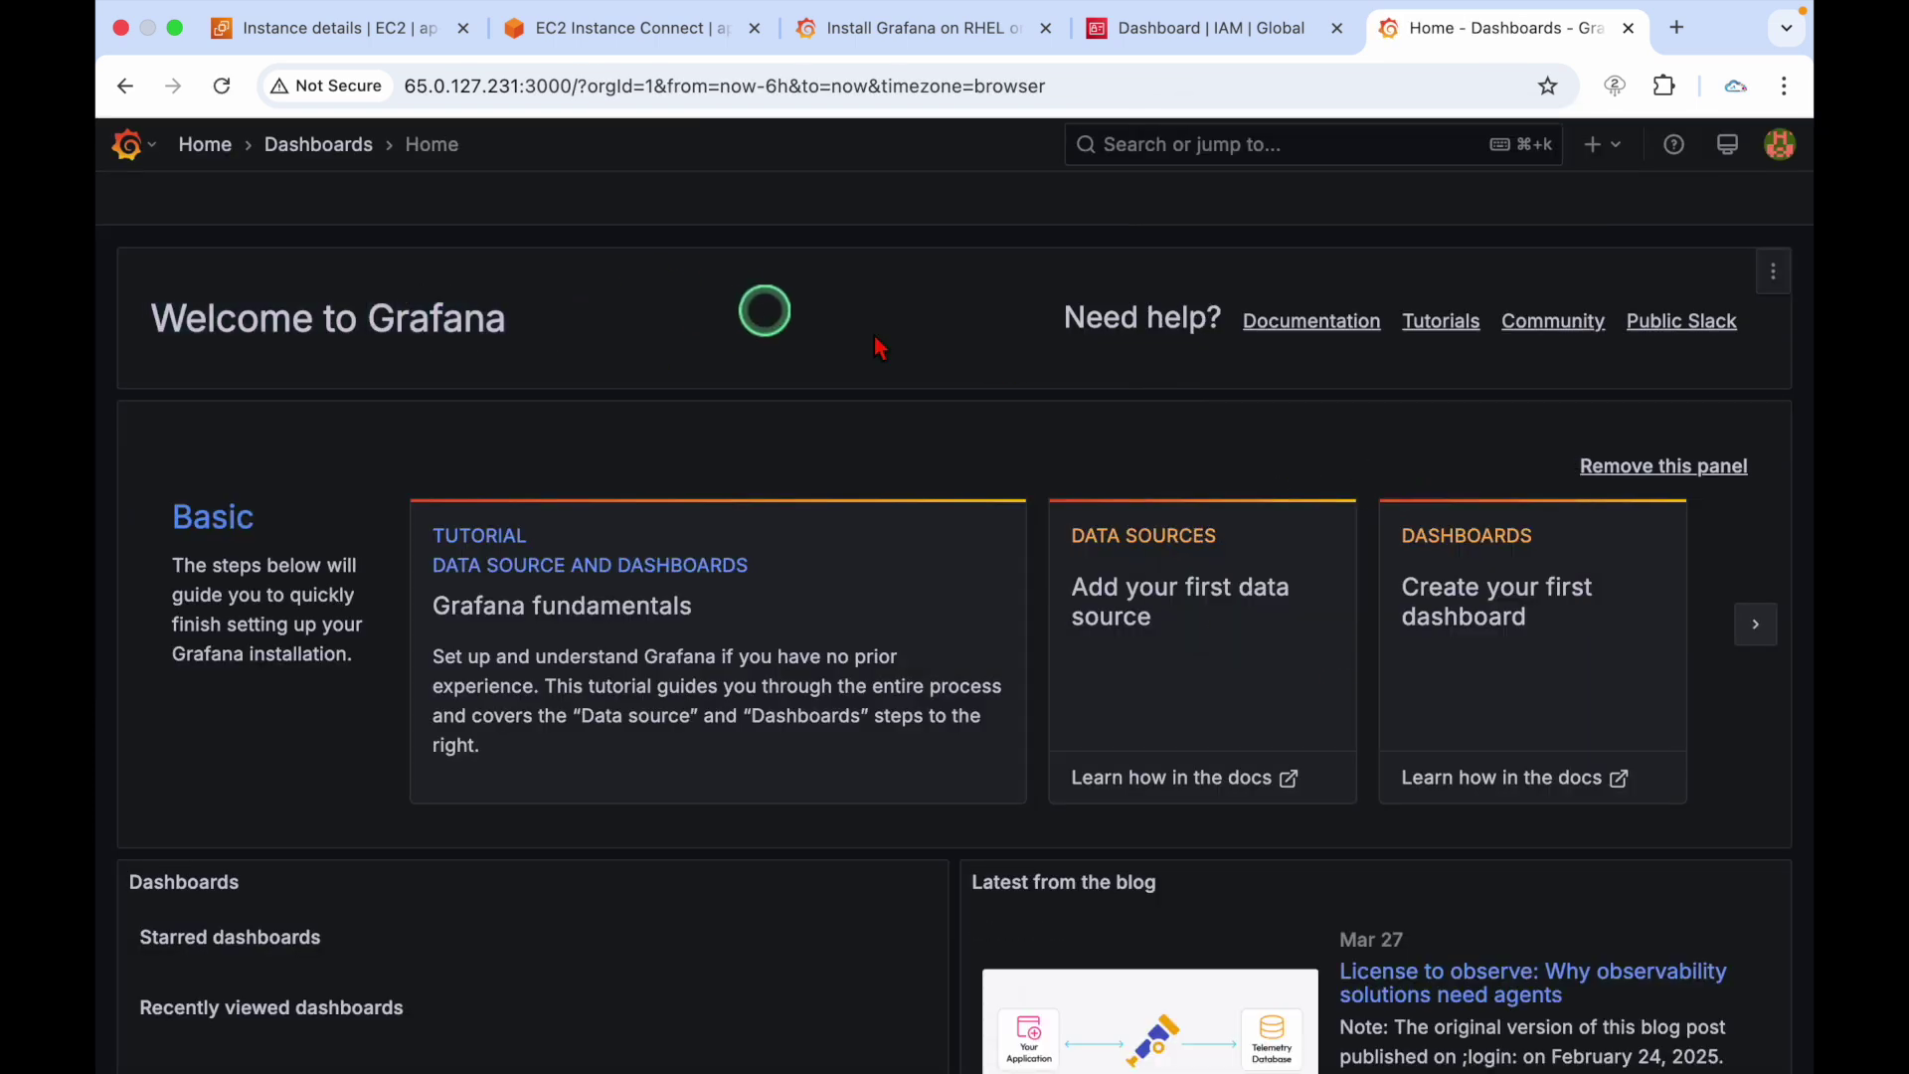
{"action": "left_click", "coordinate": [1196, 615]}
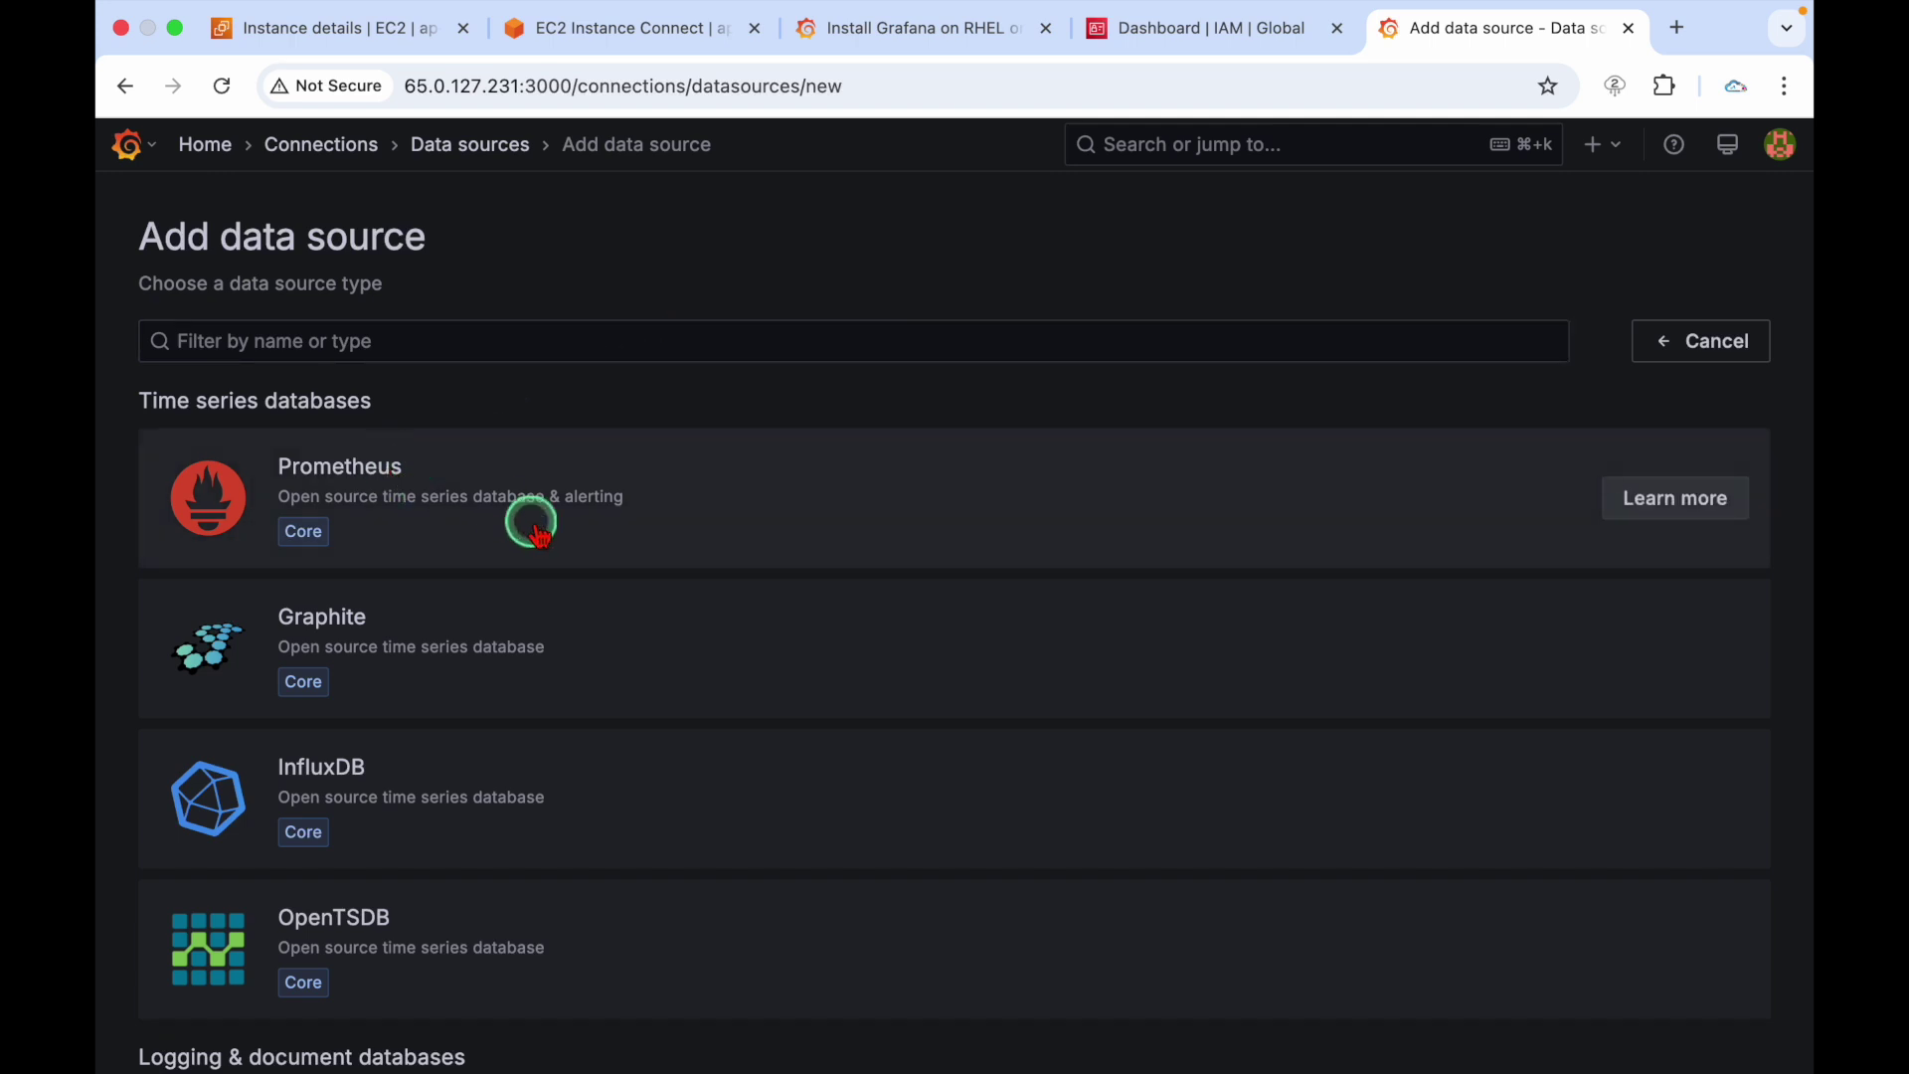
{"action": "left_click", "coordinate": [530, 358]}
{"action": "type", "text": "amaz"}
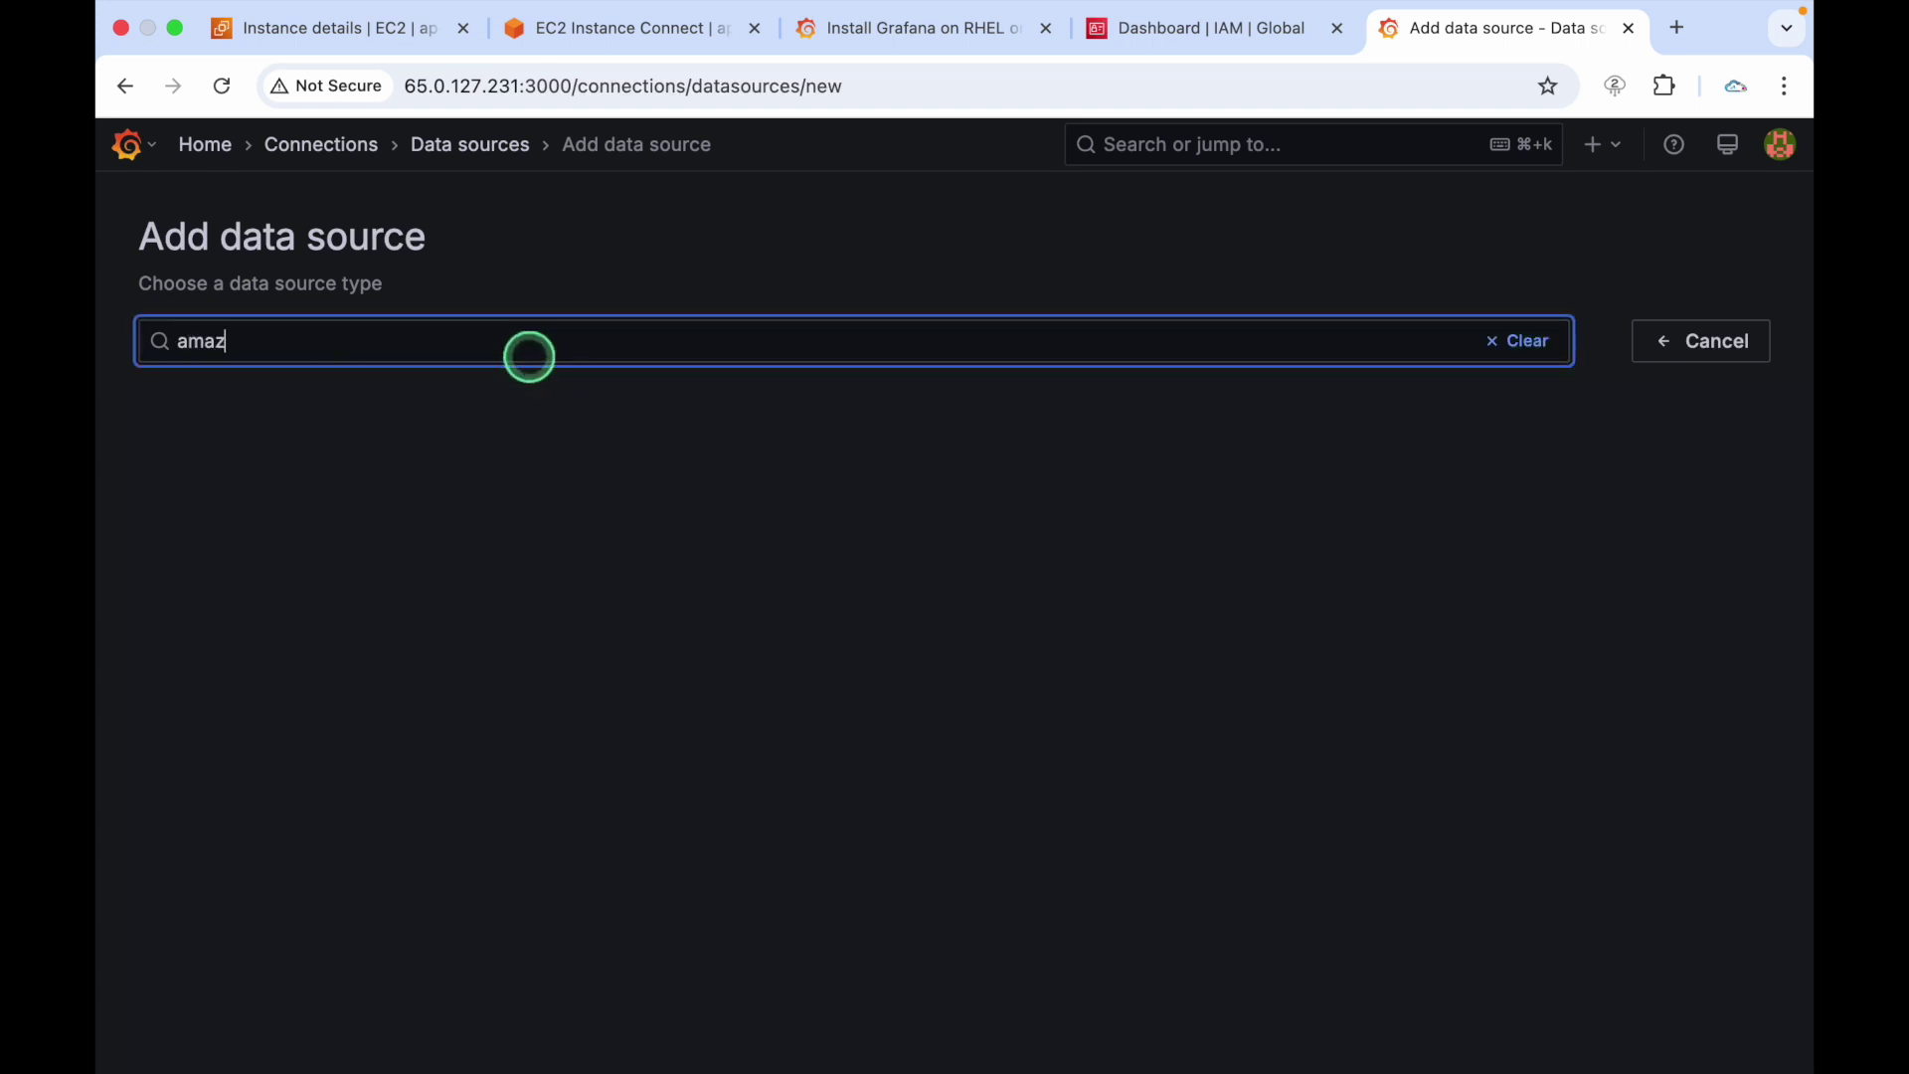
{"action": "key", "text": "BackSpace"}
{"action": "key", "text": "BackSpace"}
{"action": "key", "text": "BackSpace"}
{"action": "key", "text": "BackSpace"}
{"action": "type", "text": "fi"}
{"action": "key", "text": "BackSpace"}
{"action": "key", "text": "BackSpace"}
{"action": "type", "text": "cloud"}
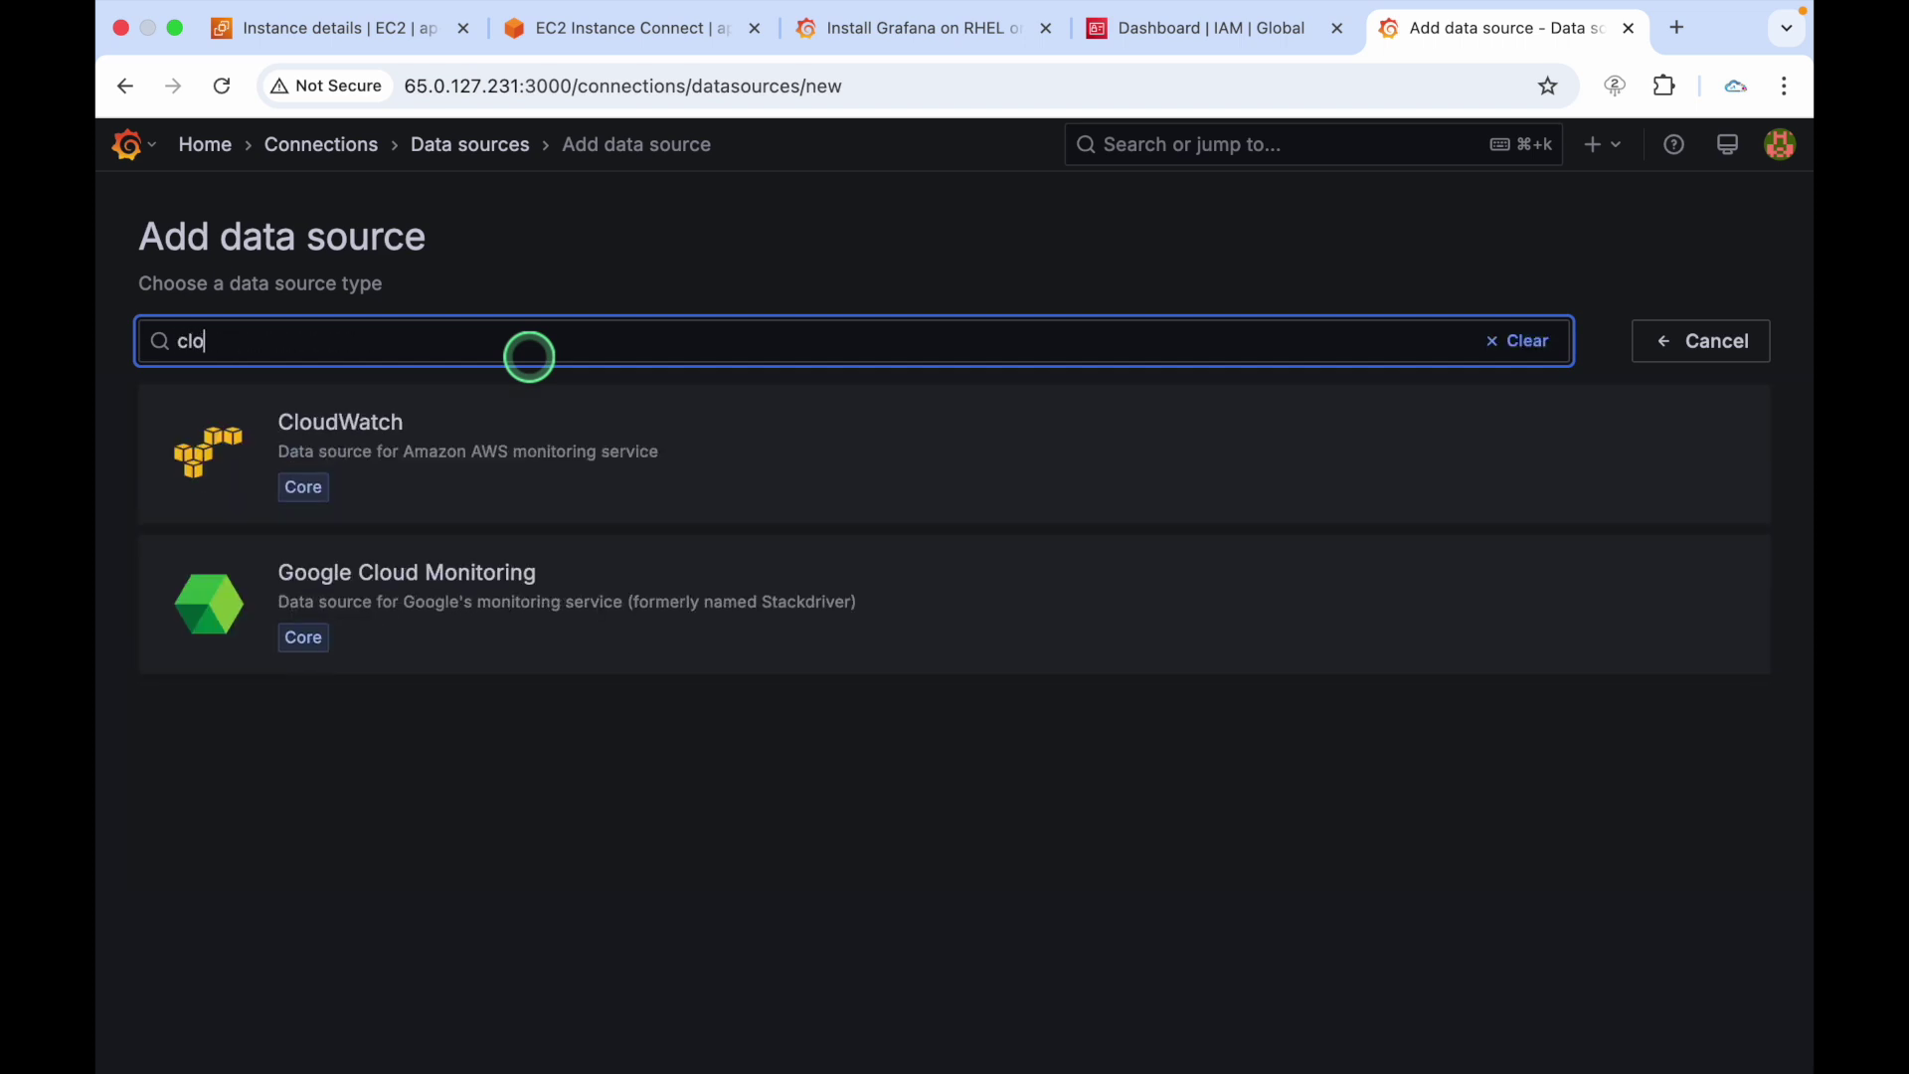
{"action": "left_click", "coordinate": [536, 473]}
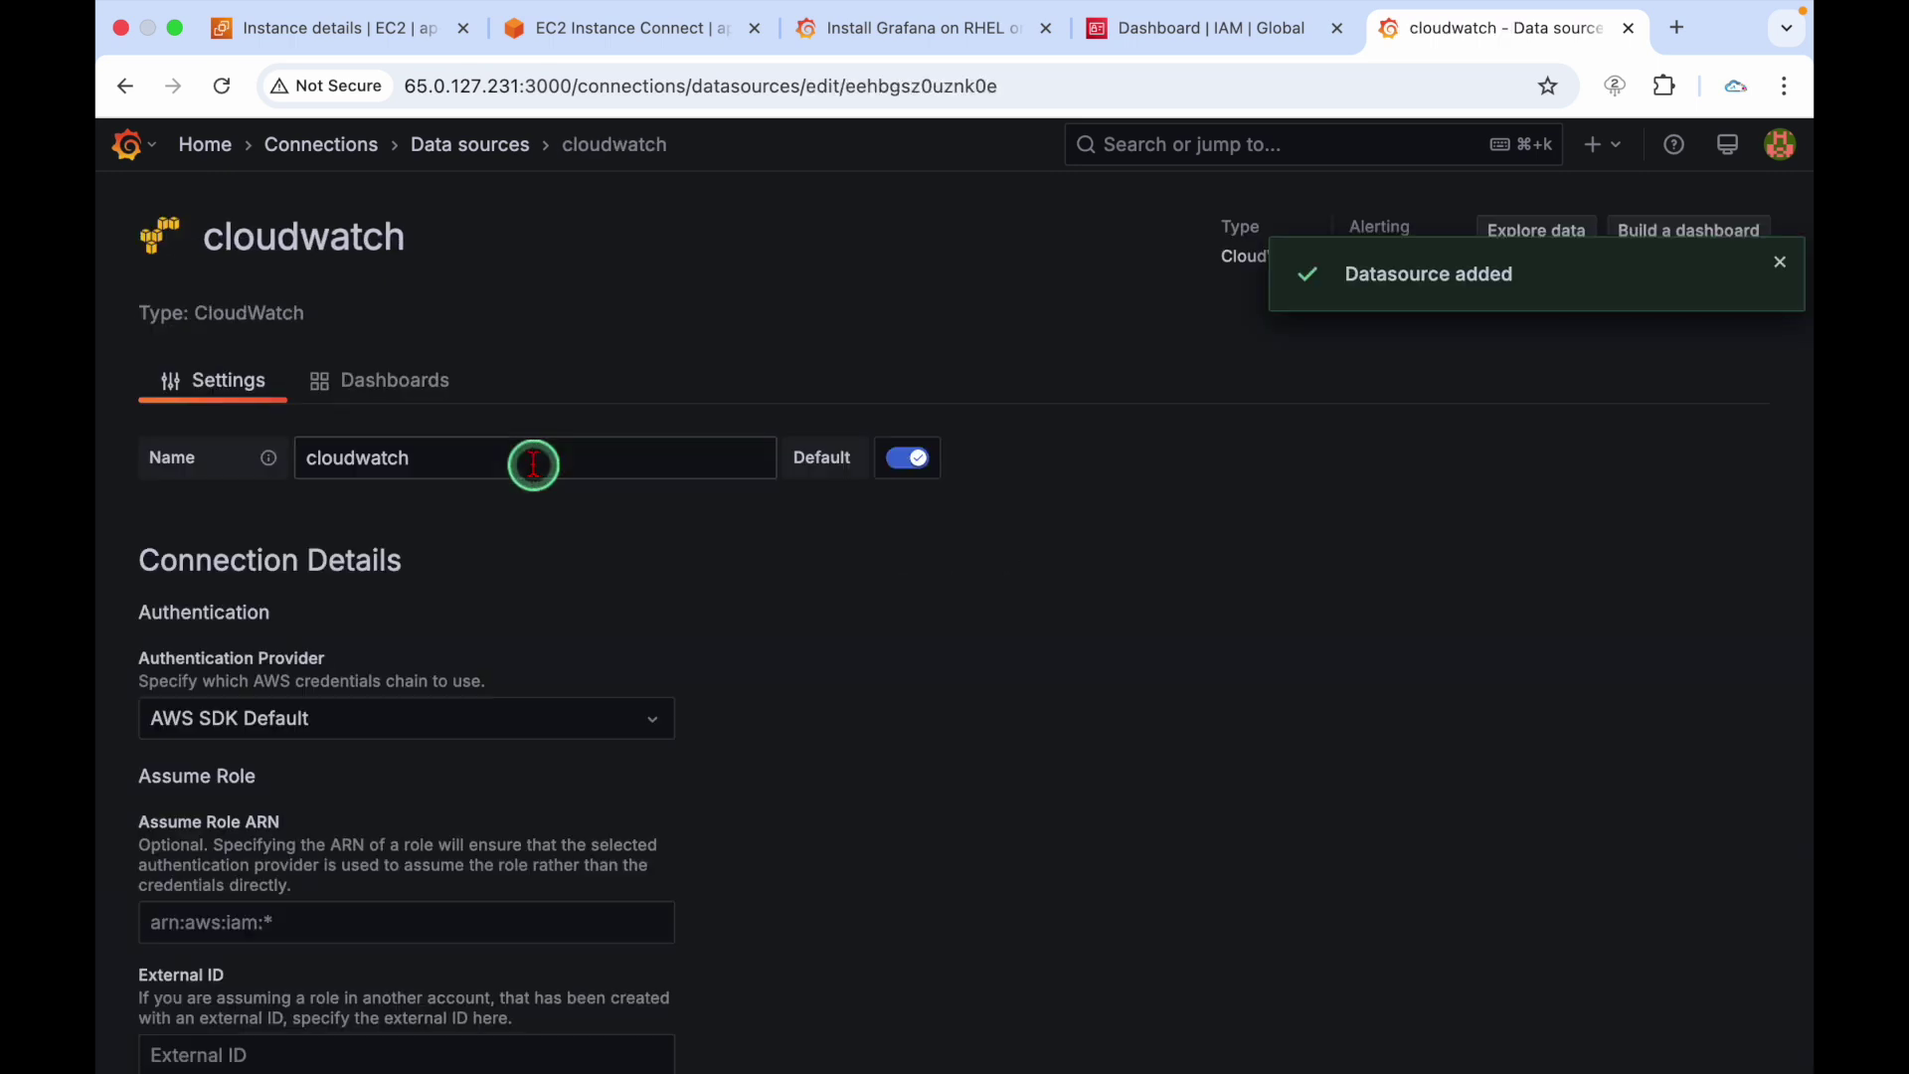
Set the CloudWatch authentication provider to 'Access & secret key'
{"action": "scroll", "coordinate": [895, 609], "scroll_direction": "down", "scroll_amount": 5}
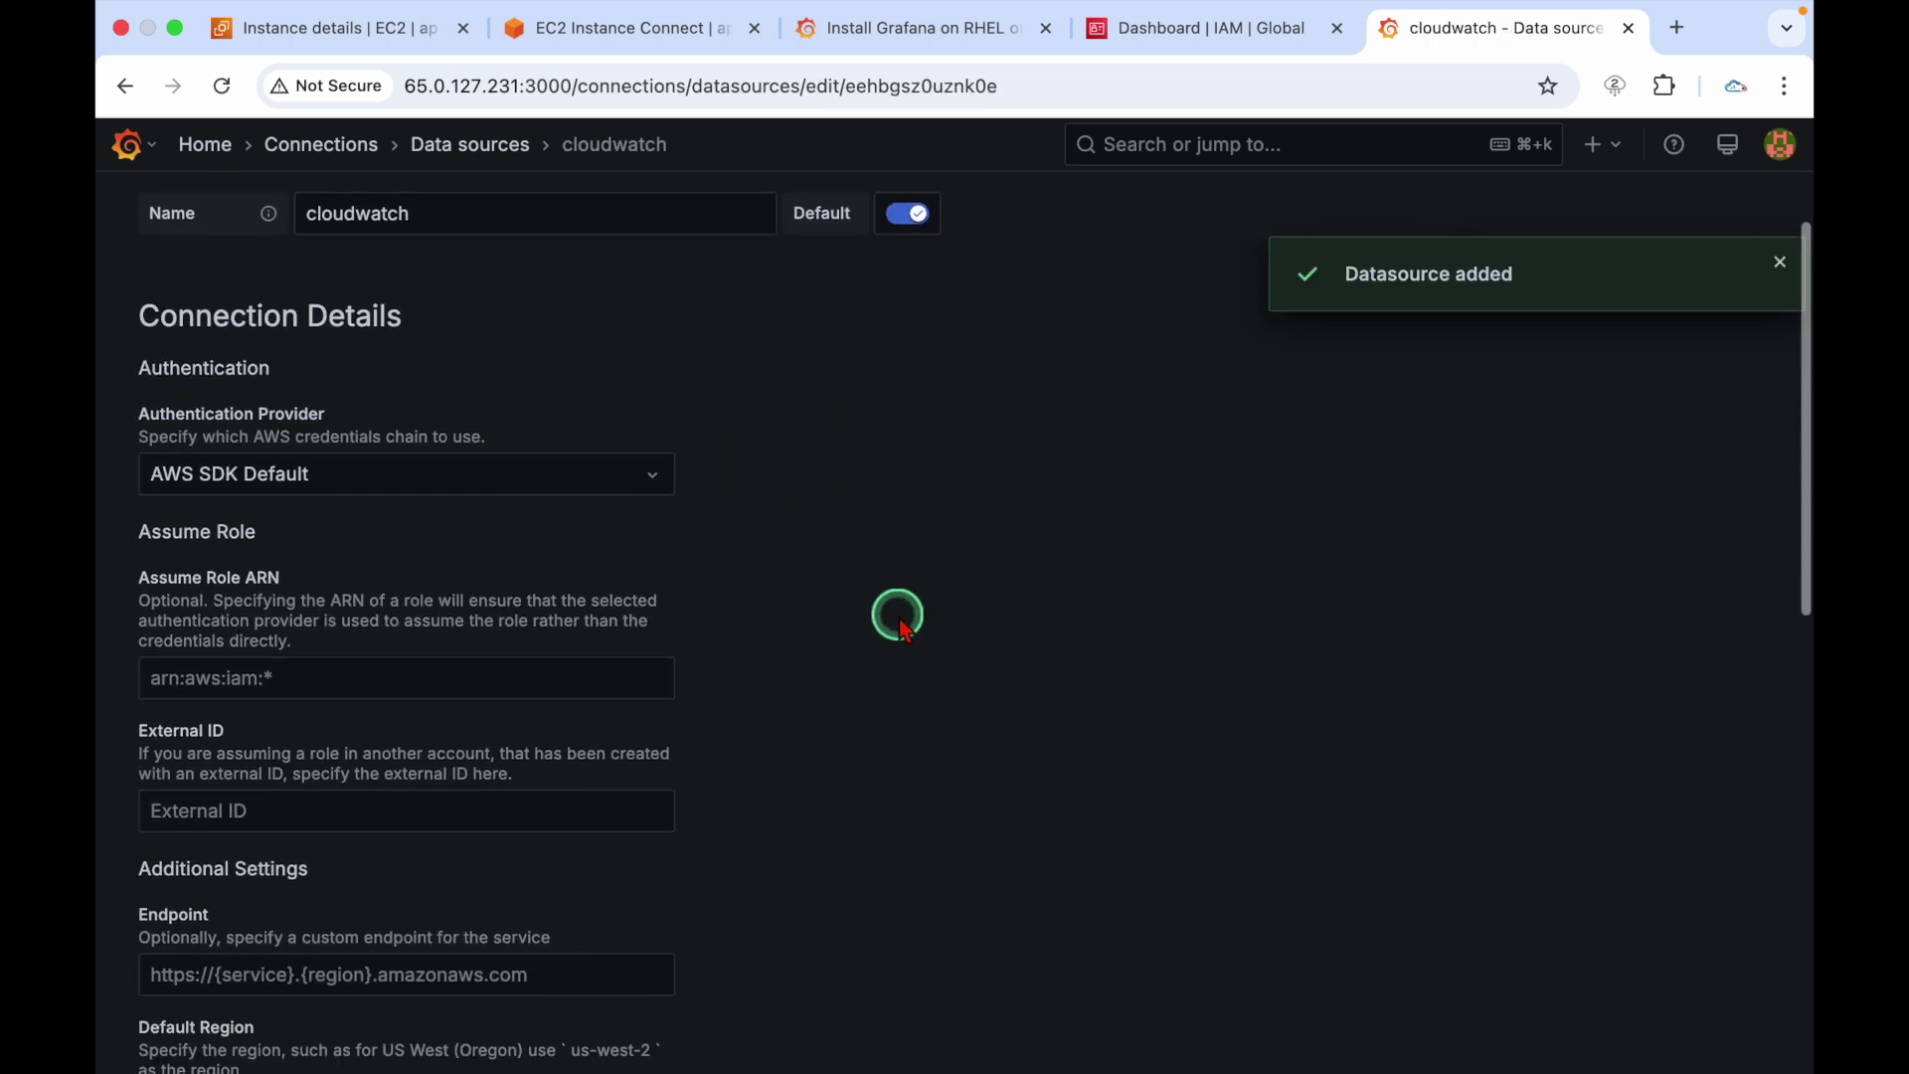
{"action": "scroll", "coordinate": [541, 661], "scroll_direction": "down", "scroll_amount": 2}
{"action": "left_click", "coordinate": [566, 411]}
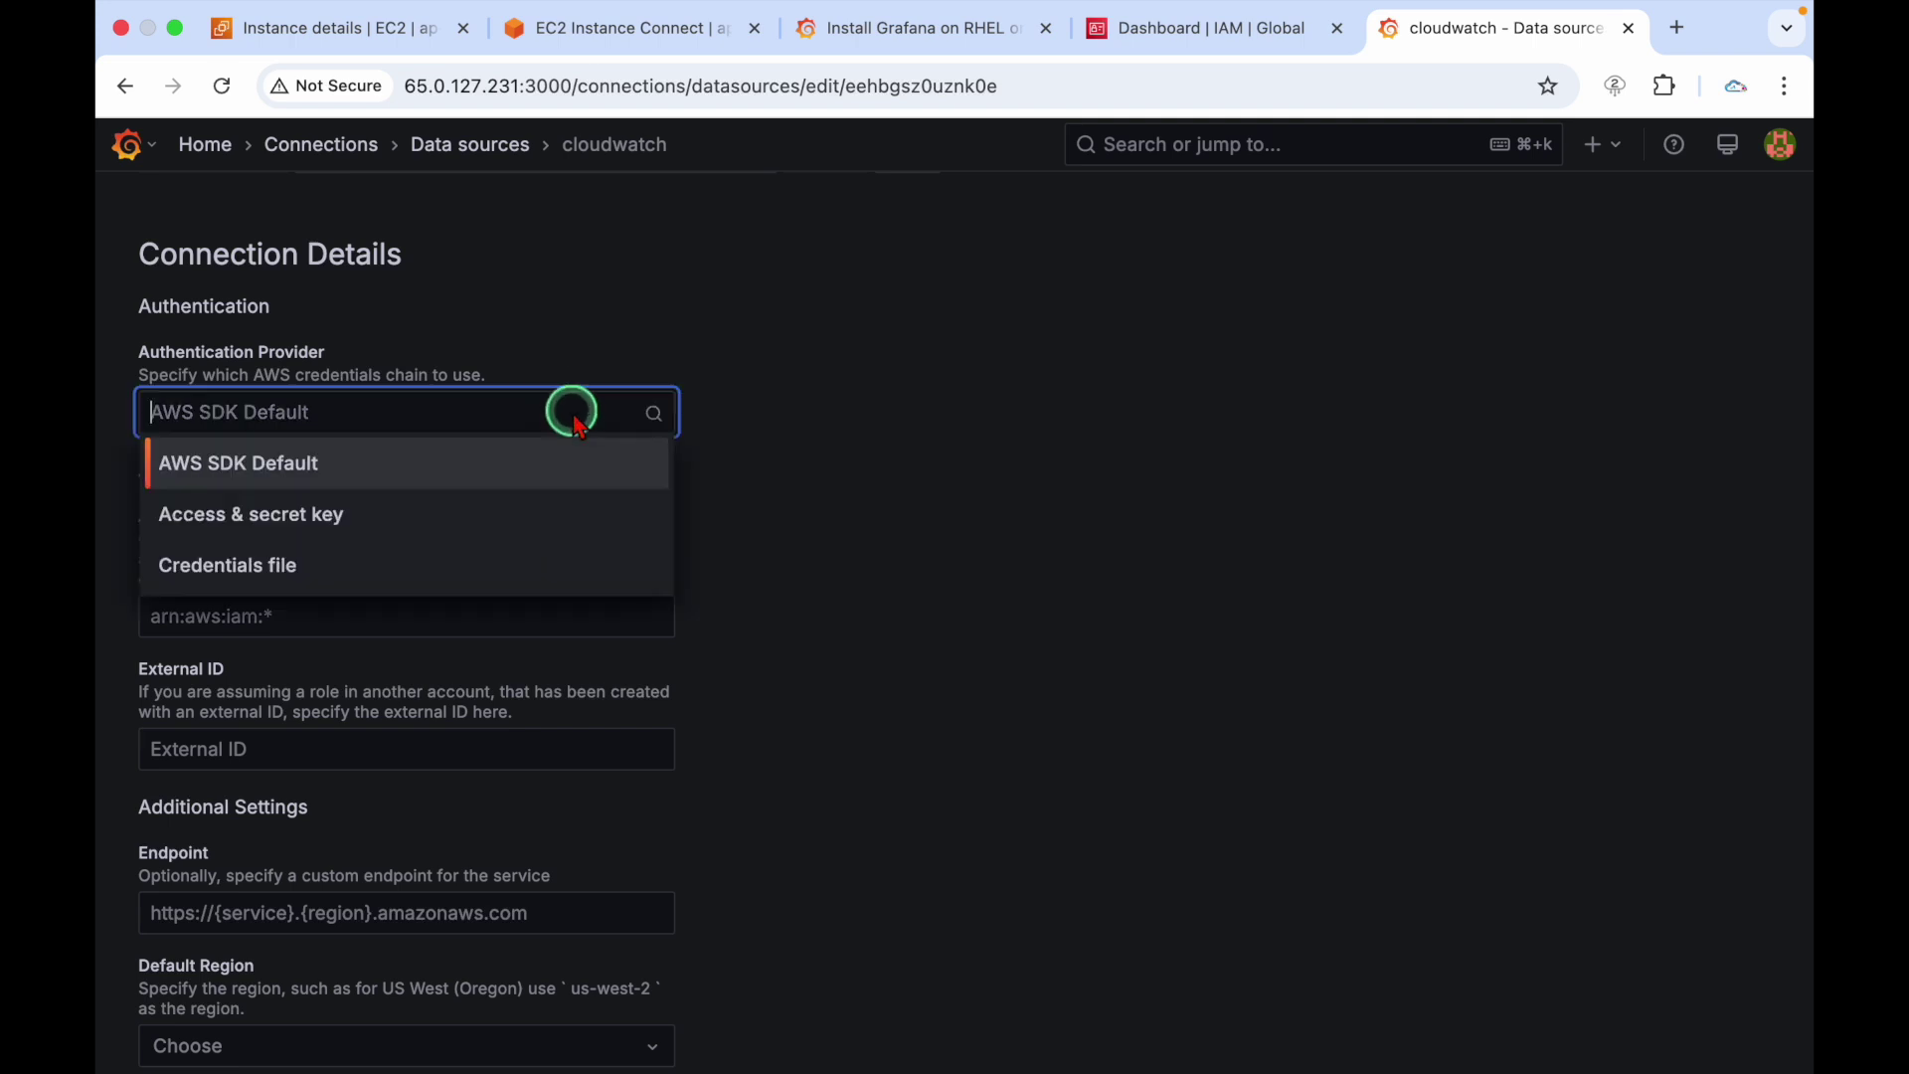
{"action": "left_click", "coordinate": [434, 512]}
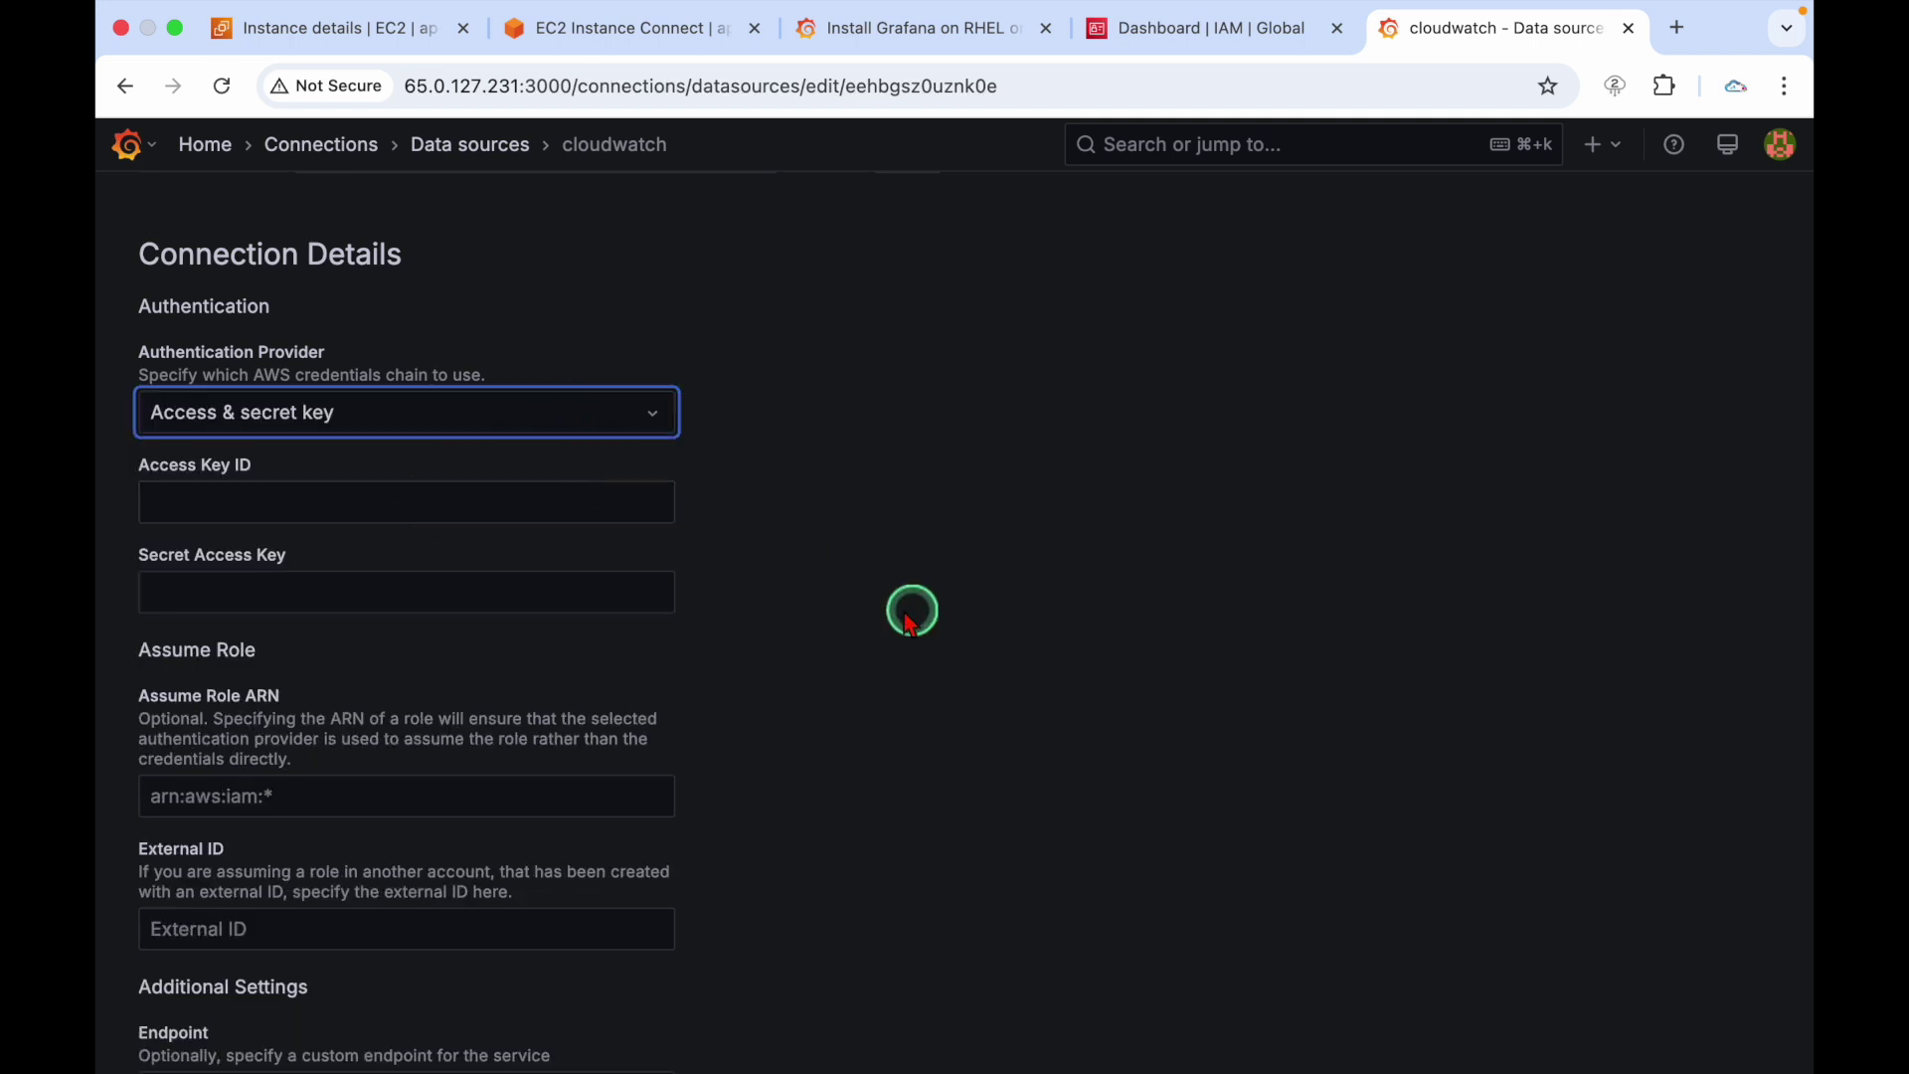
{"action": "left_click", "coordinate": [524, 505]}
{"action": "left_click", "coordinate": [453, 580]}
{"action": "scroll", "coordinate": [452, 579], "scroll_direction": "down", "scroll_amount": 4}
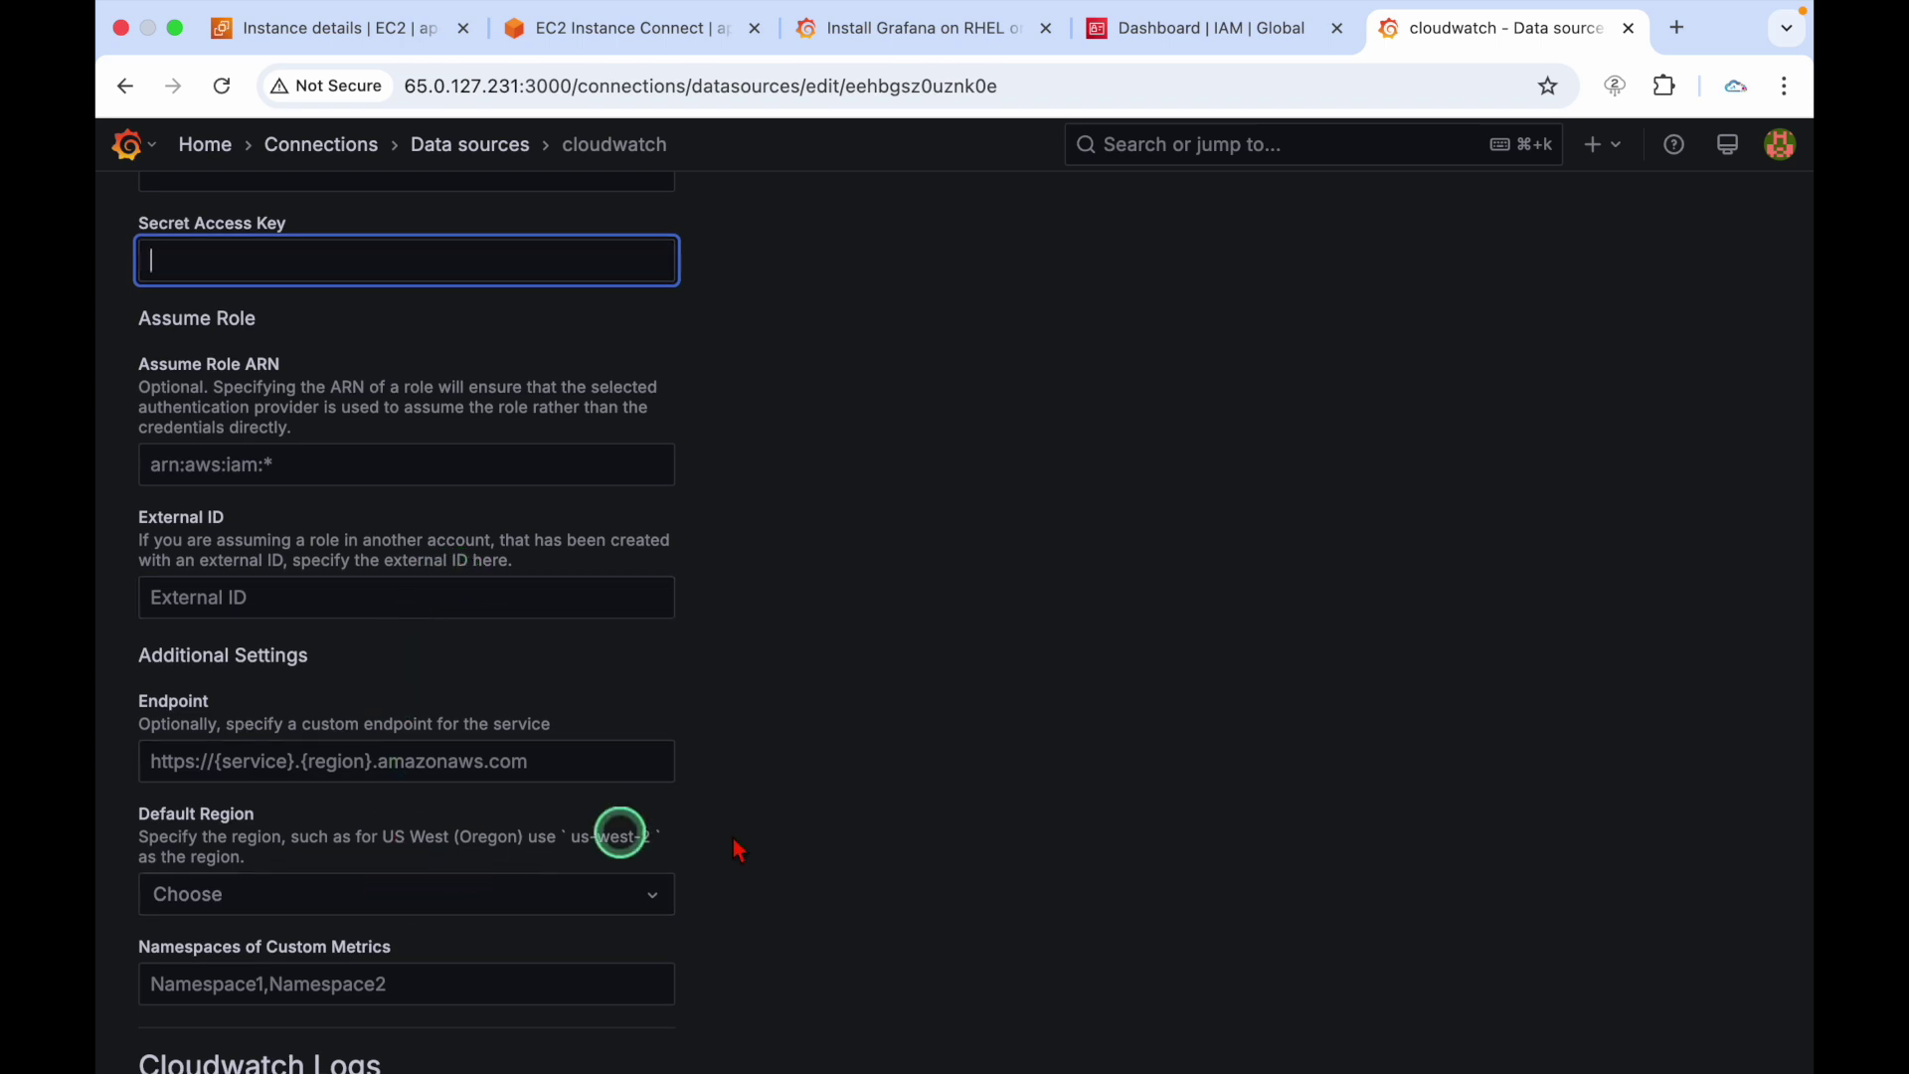
{"action": "left_click", "coordinate": [904, 891]}
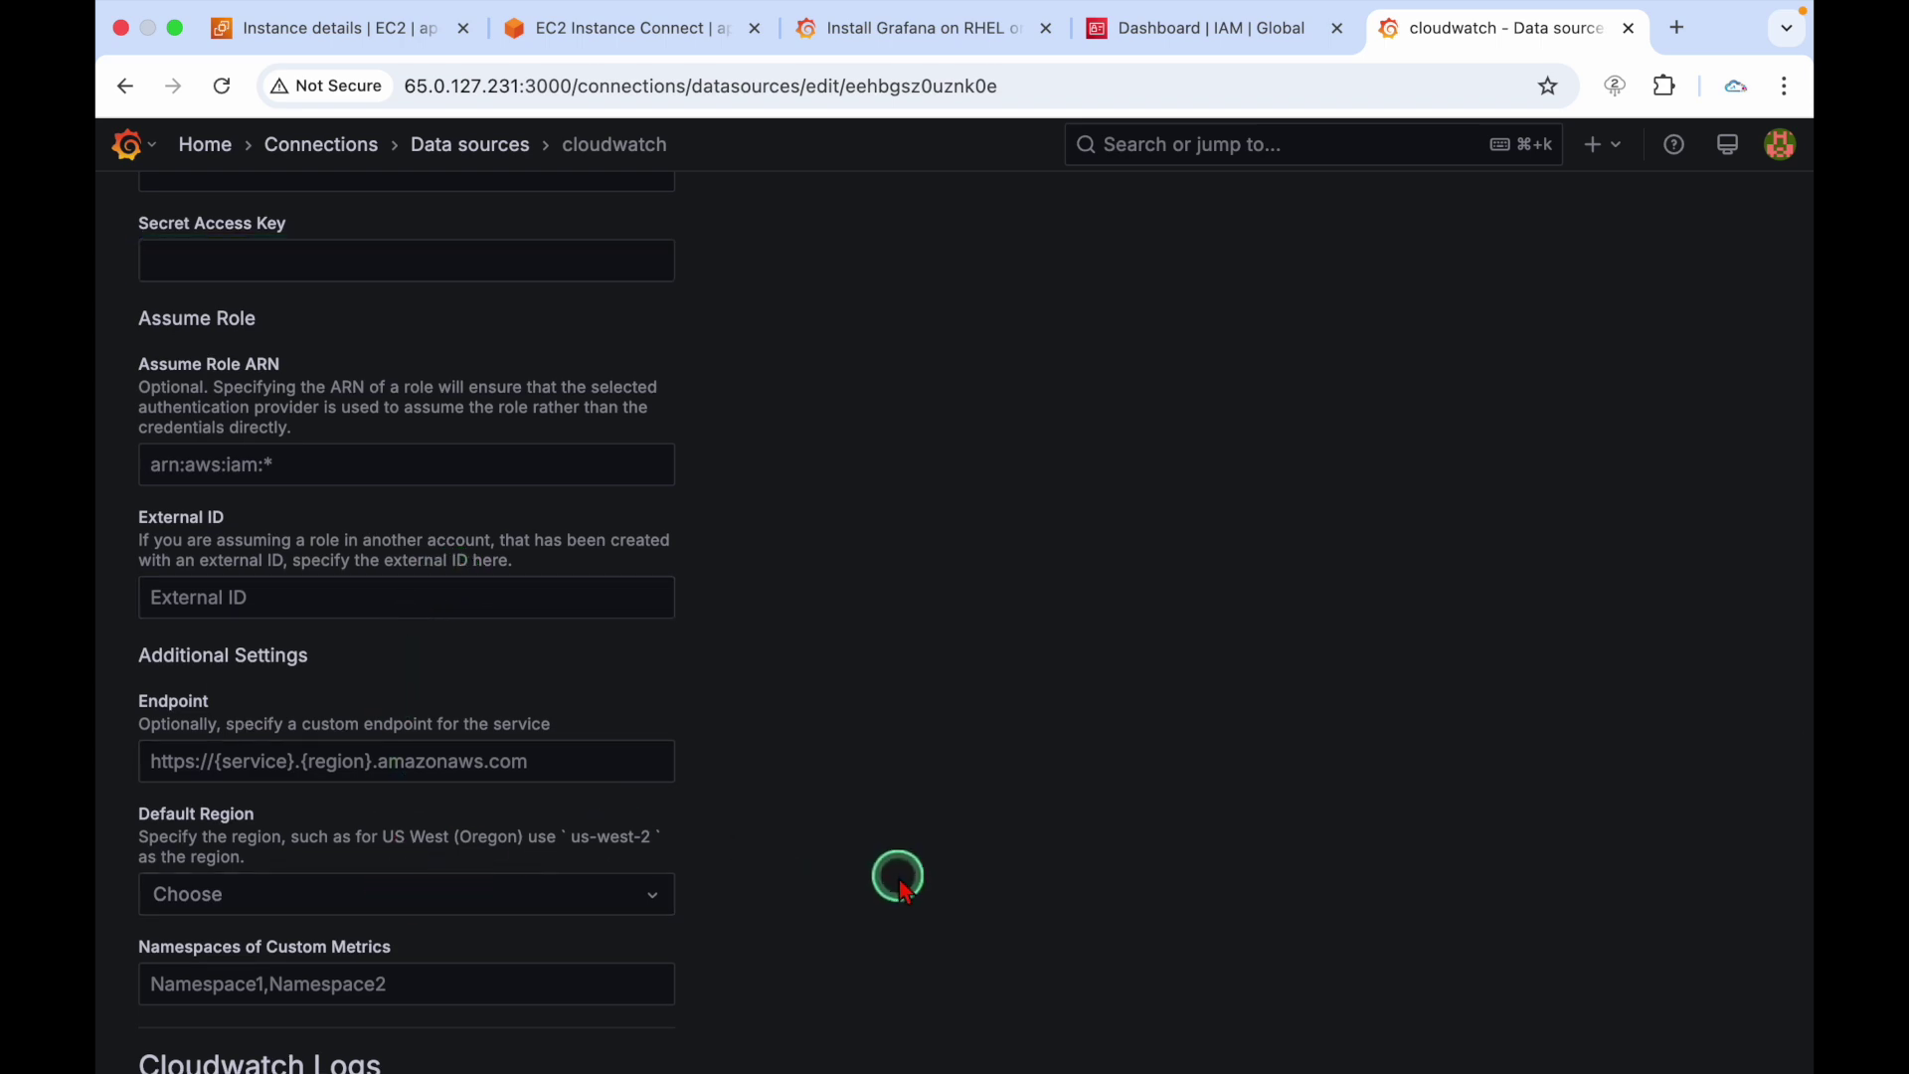
{"action": "left_click", "coordinate": [427, 28]}
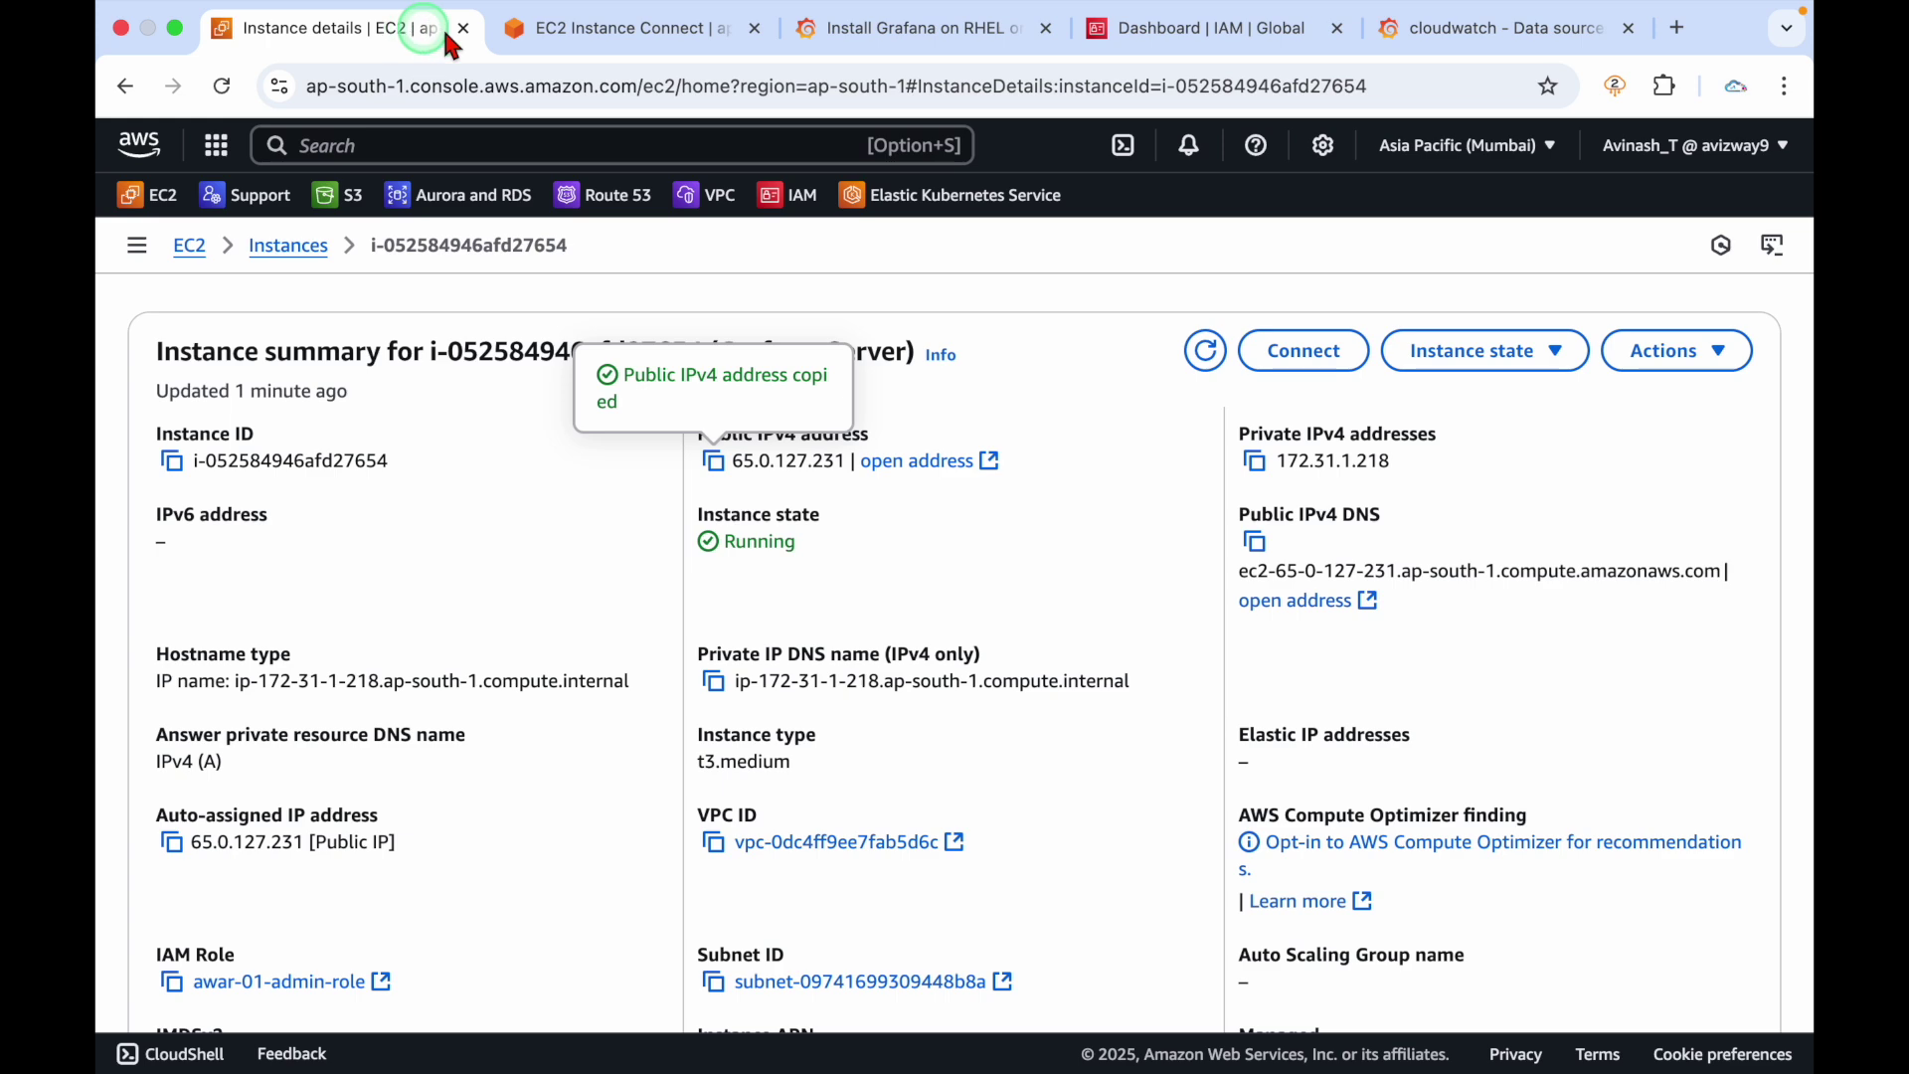
Open IAM in a new tab and start creating a user named grafana-user
{"action": "left_click", "coordinate": [778, 221], "text": "super"}
{"action": "left_click", "coordinate": [567, 28]}
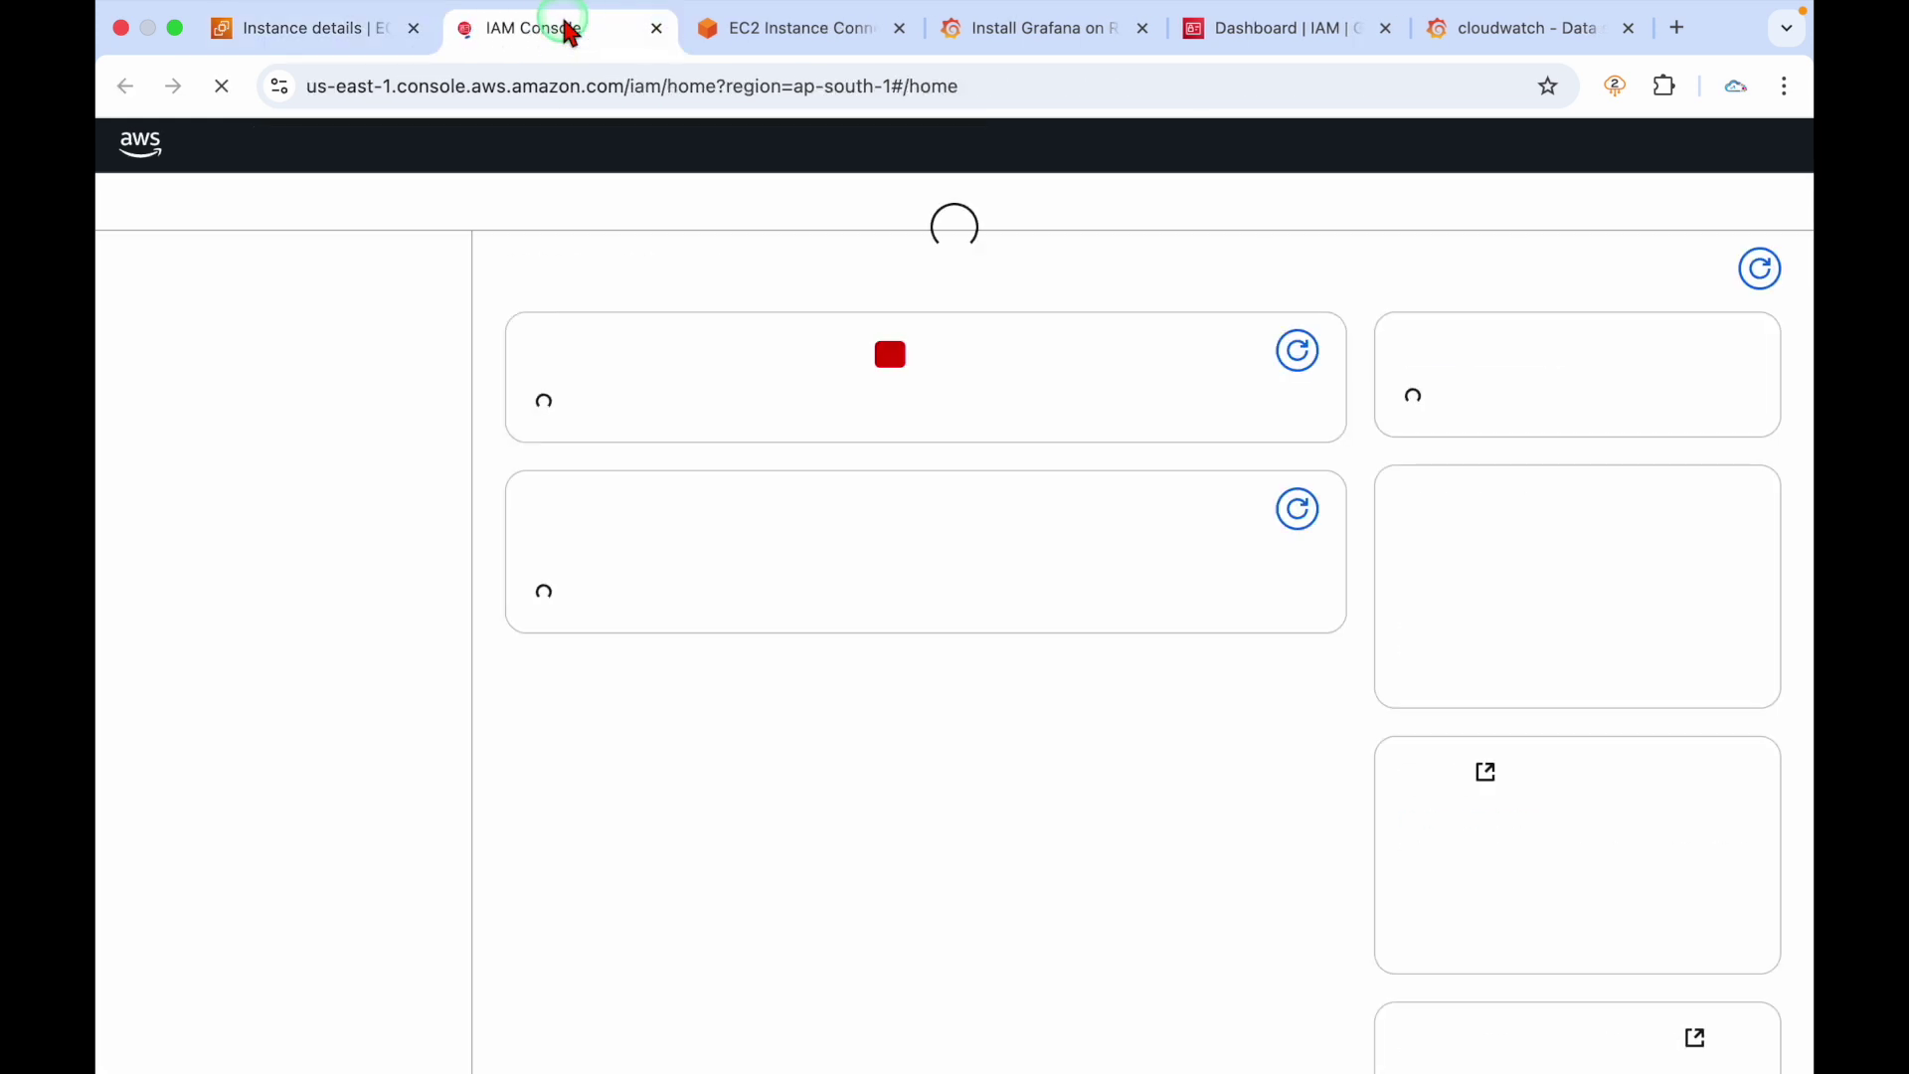
{"action": "left_click", "coordinate": [159, 639]}
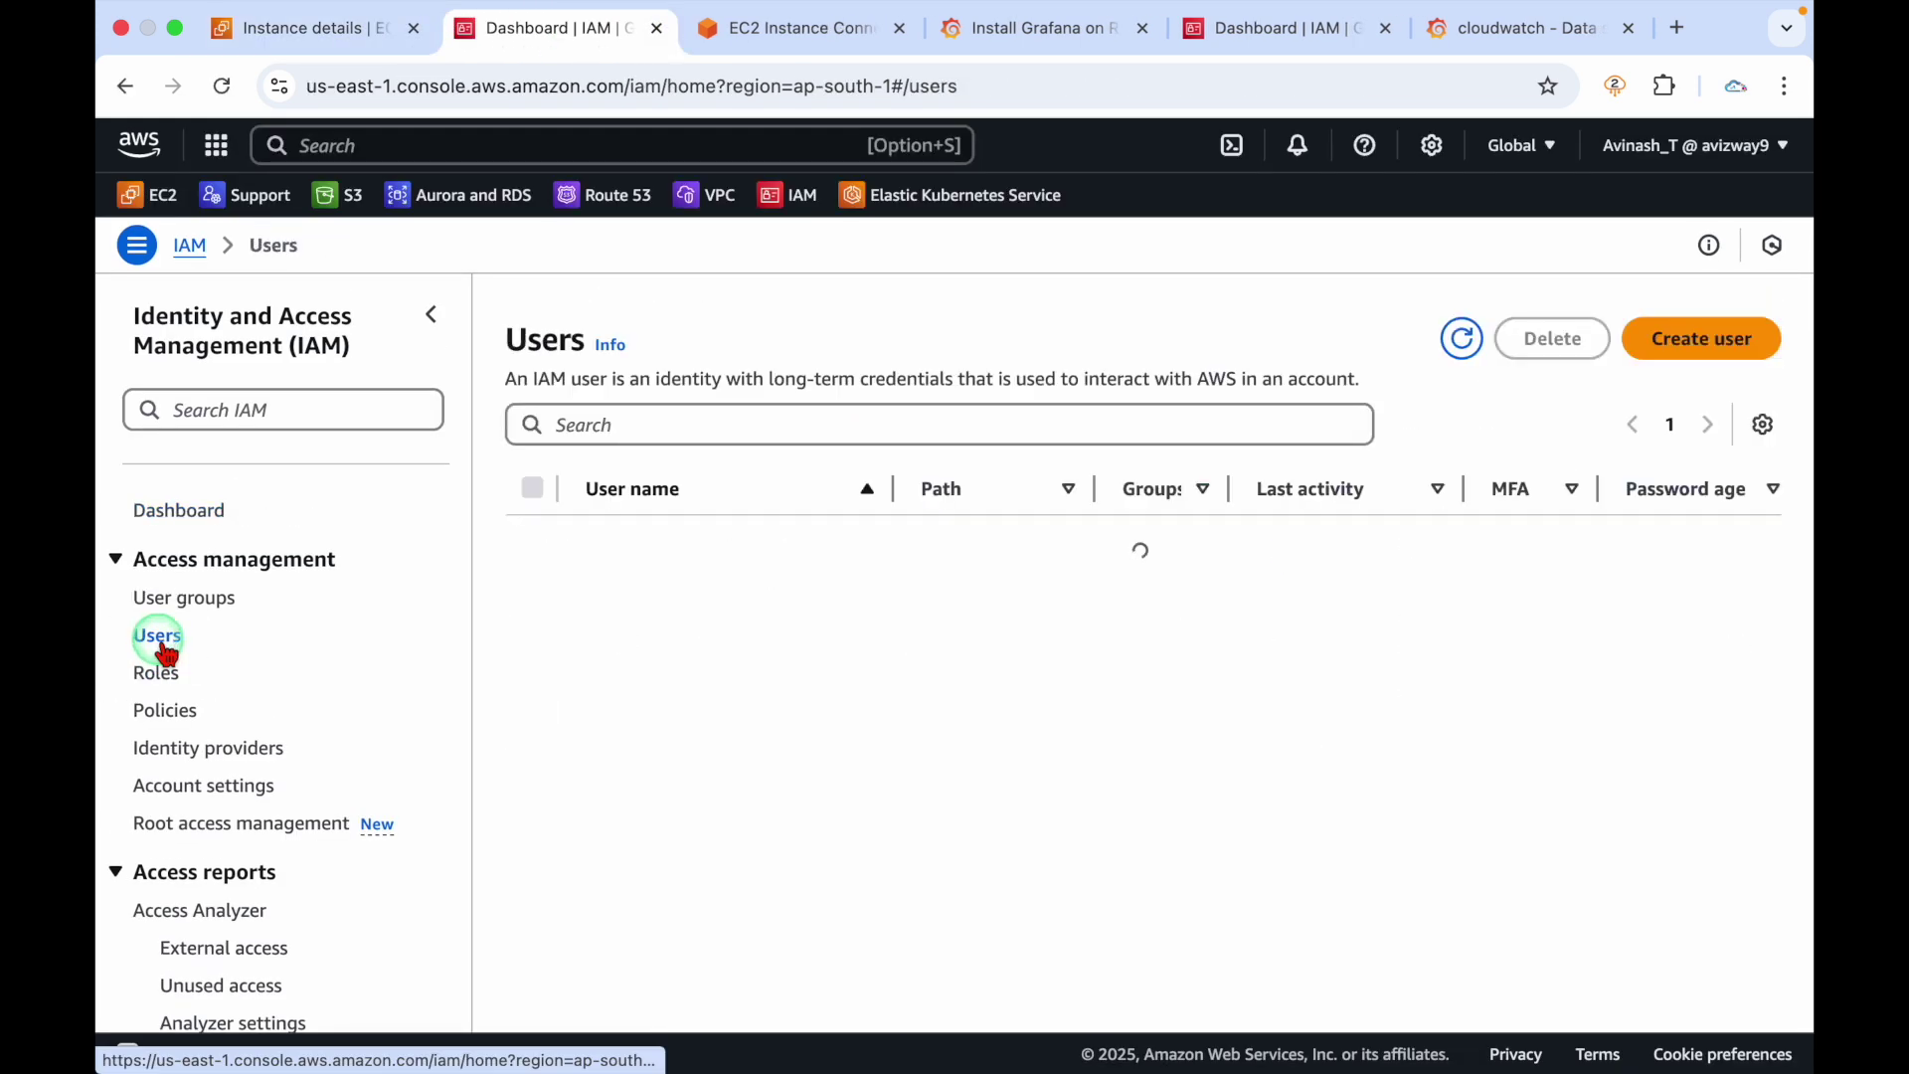
{"action": "left_click", "coordinate": [1680, 346]}
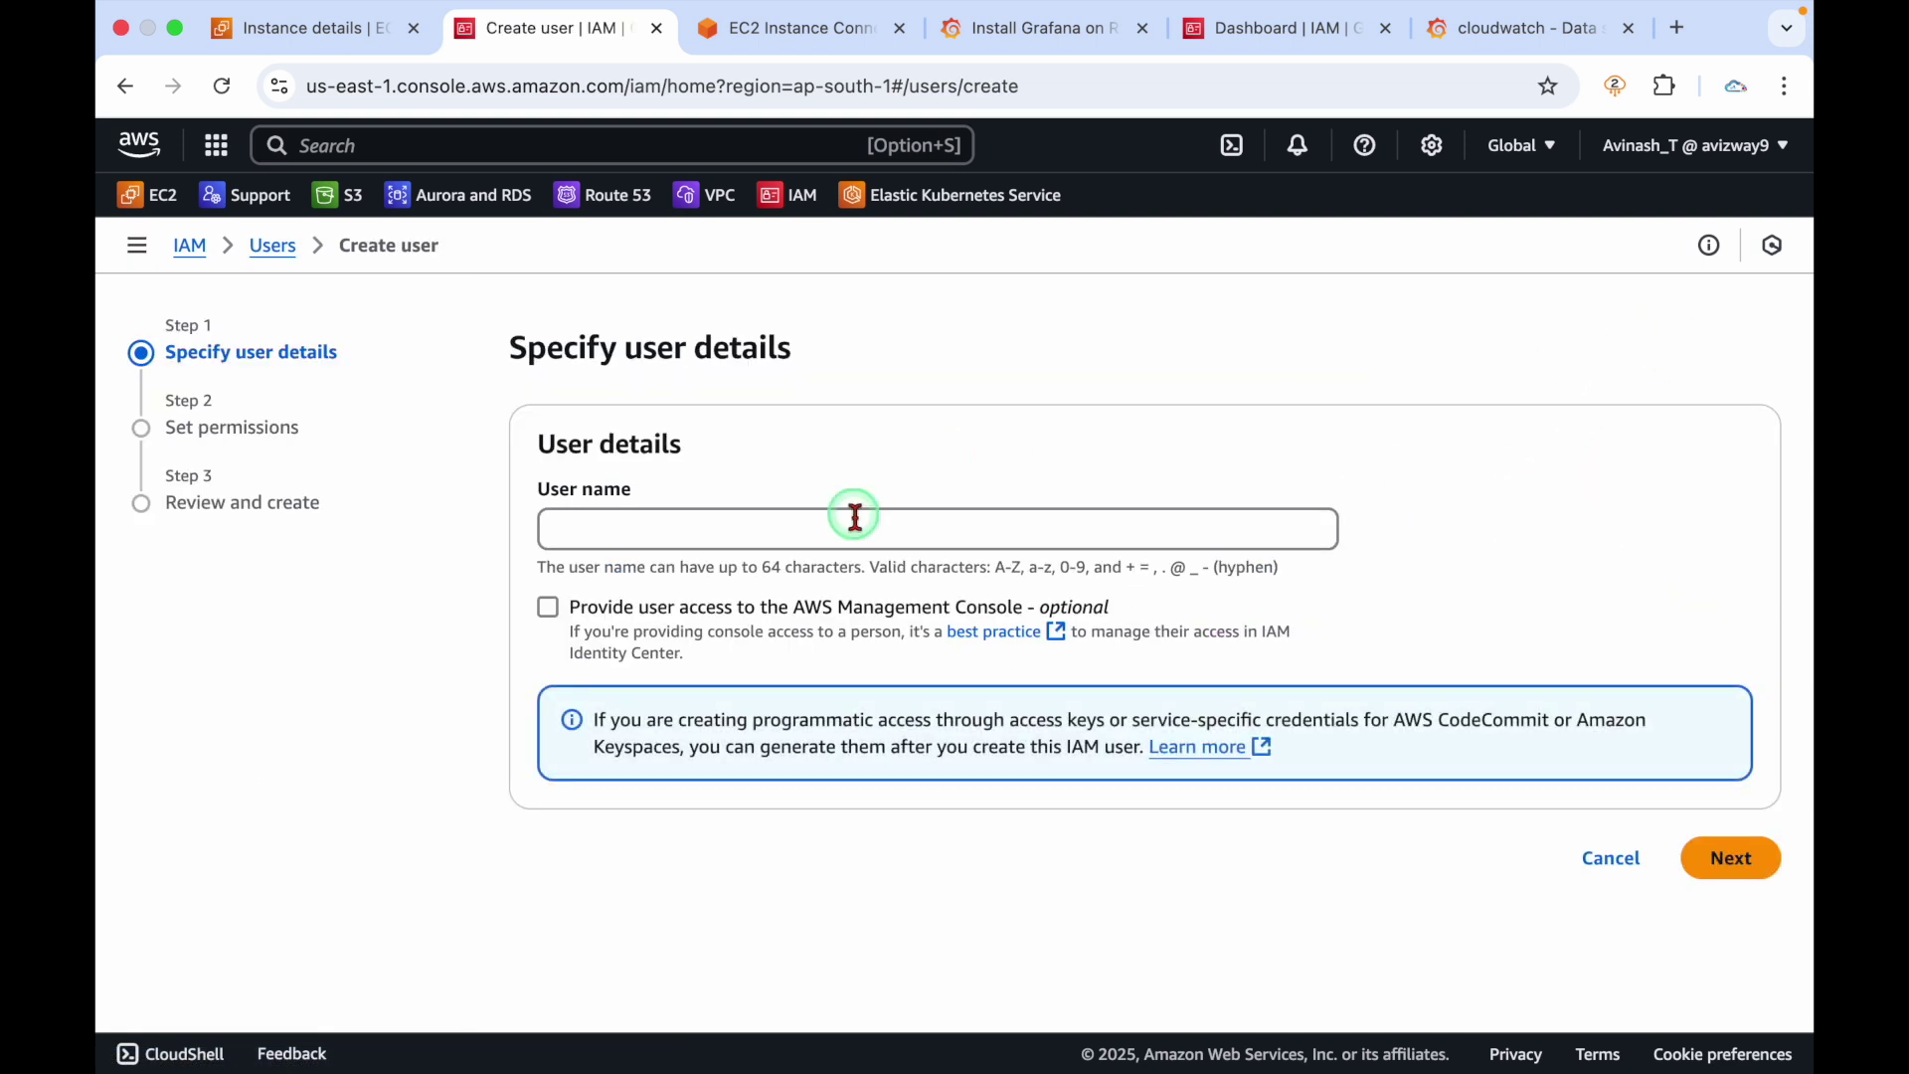
{"action": "left_click", "coordinate": [782, 533]}
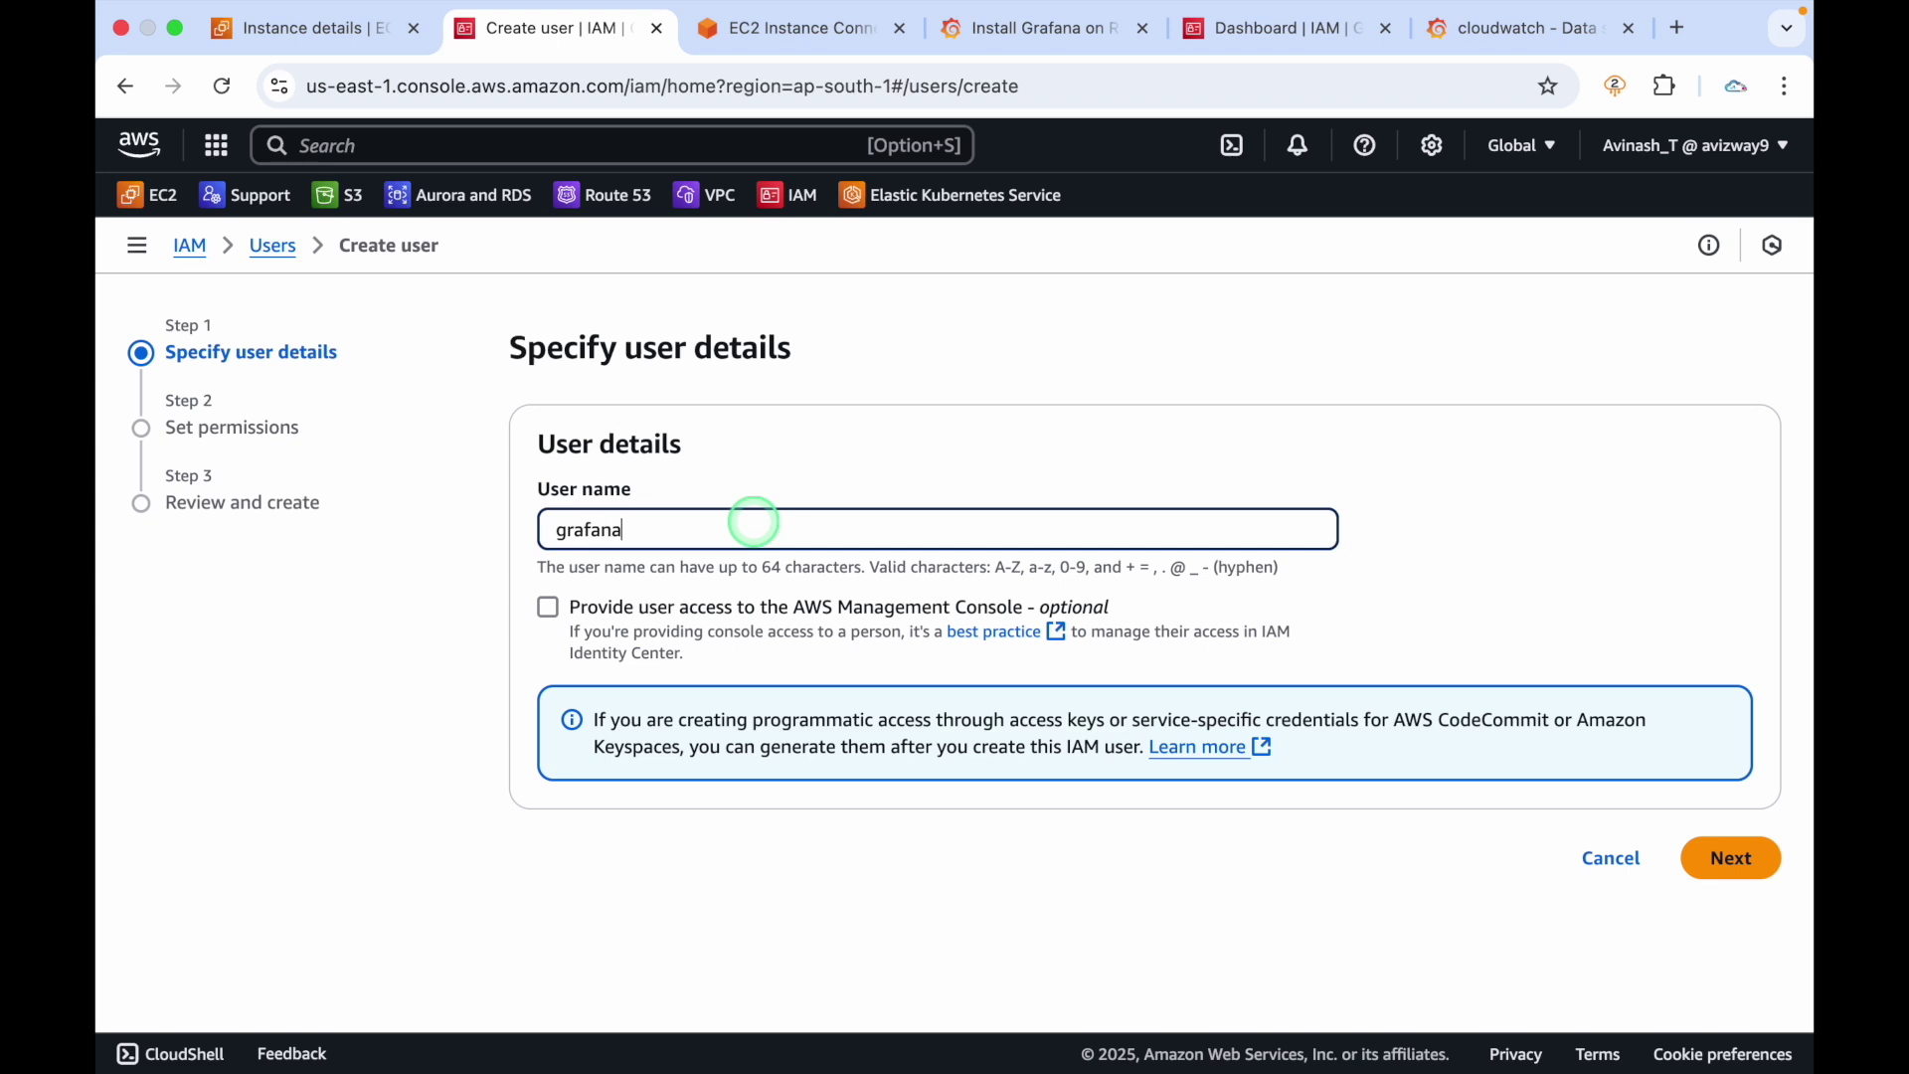
{"action": "type", "text": "grafana-user"}
{"action": "scroll", "coordinate": [907, 682], "scroll_direction": "down", "scroll_amount": 1}
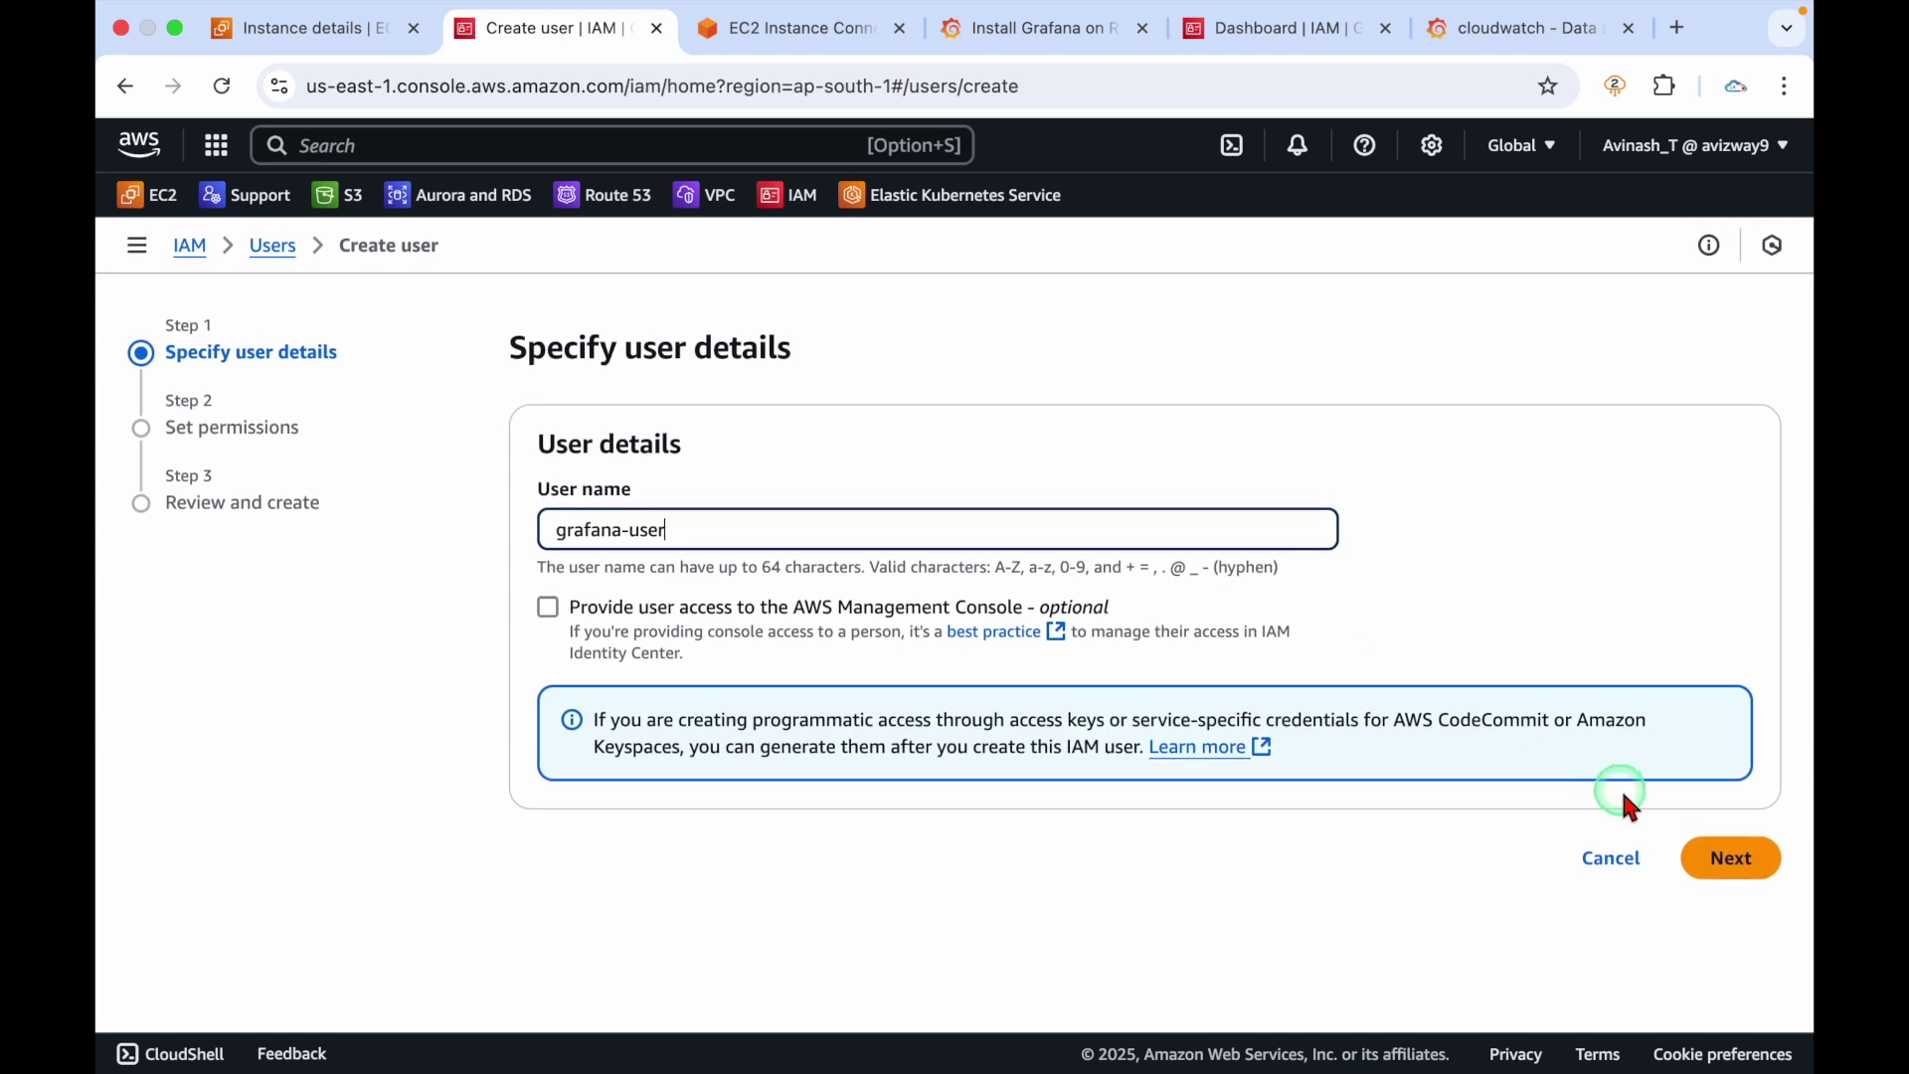
{"action": "left_click", "coordinate": [1728, 855]}
Attach the CloudWatchReadOnlyAccess policy directly and create grafana-user
{"action": "left_click", "coordinate": [1428, 607]}
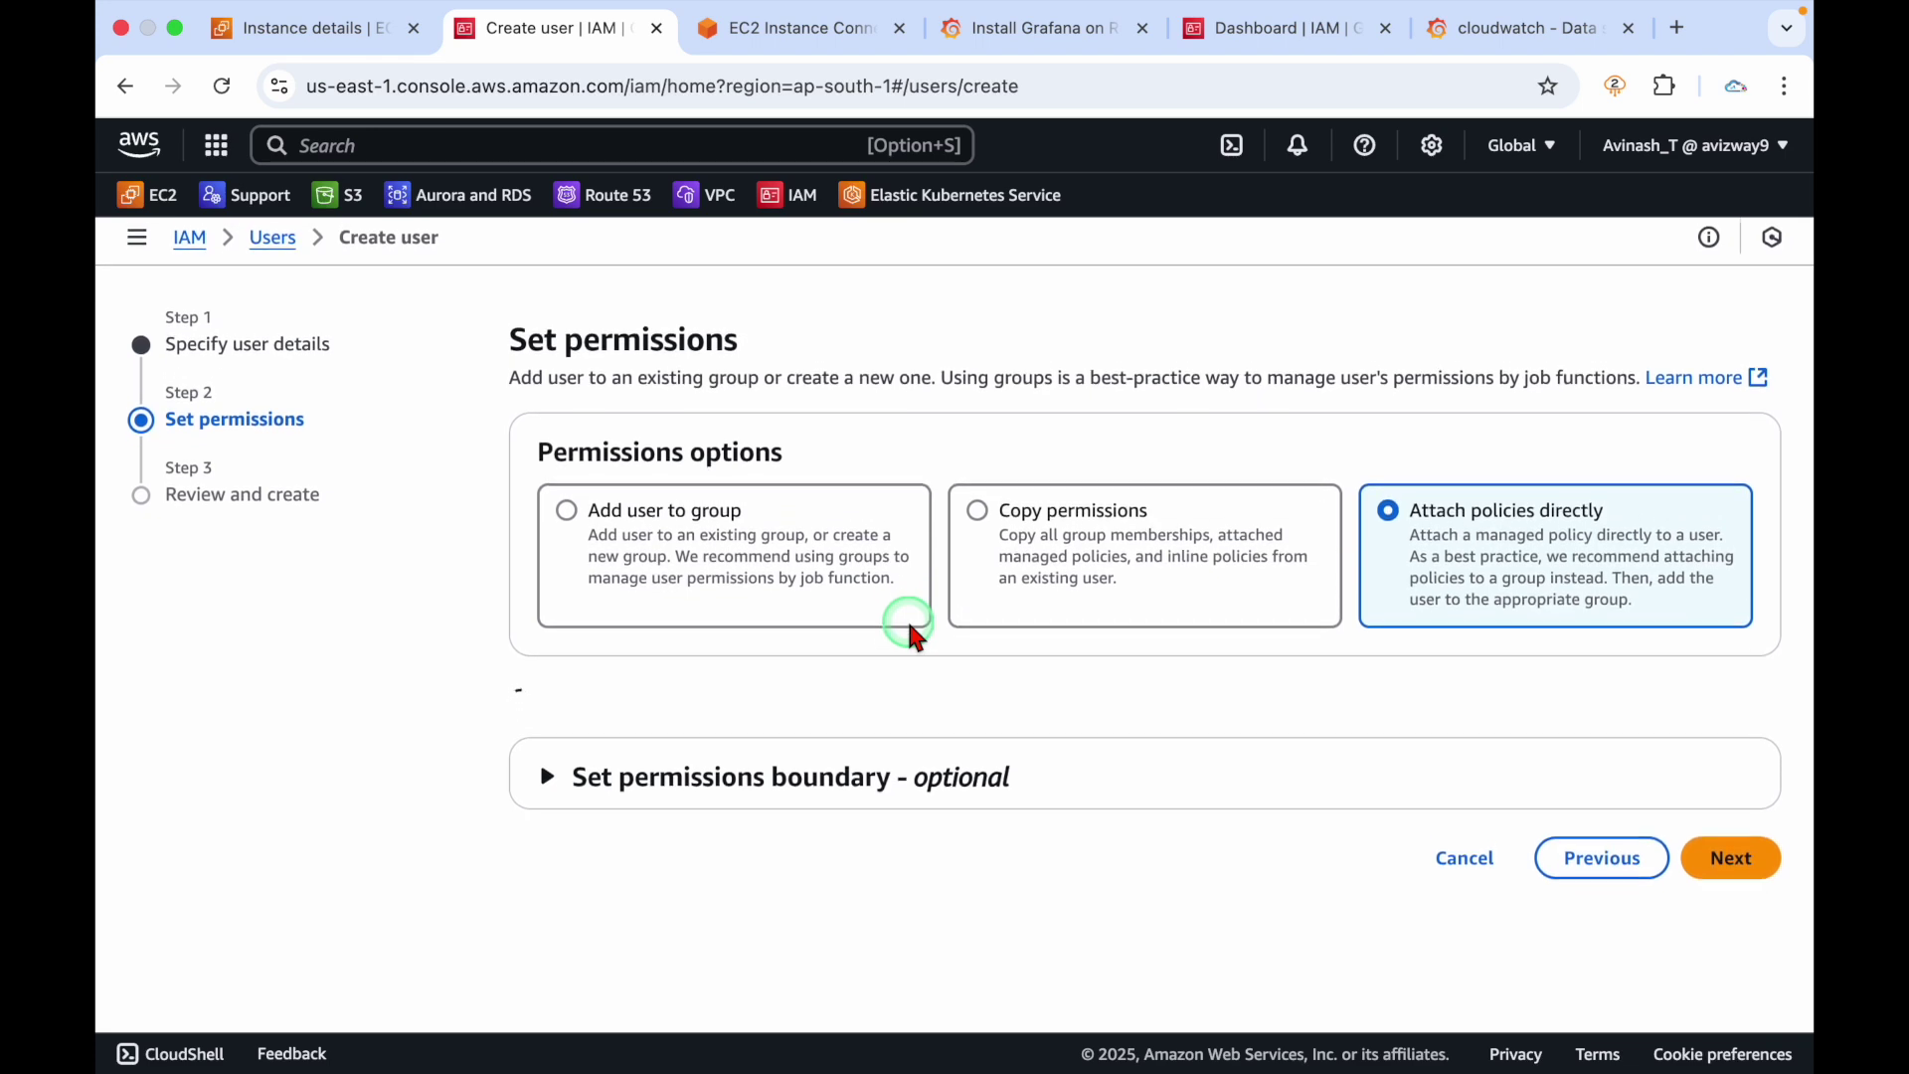
{"action": "scroll", "coordinate": [907, 617], "scroll_direction": "down", "scroll_amount": 4}
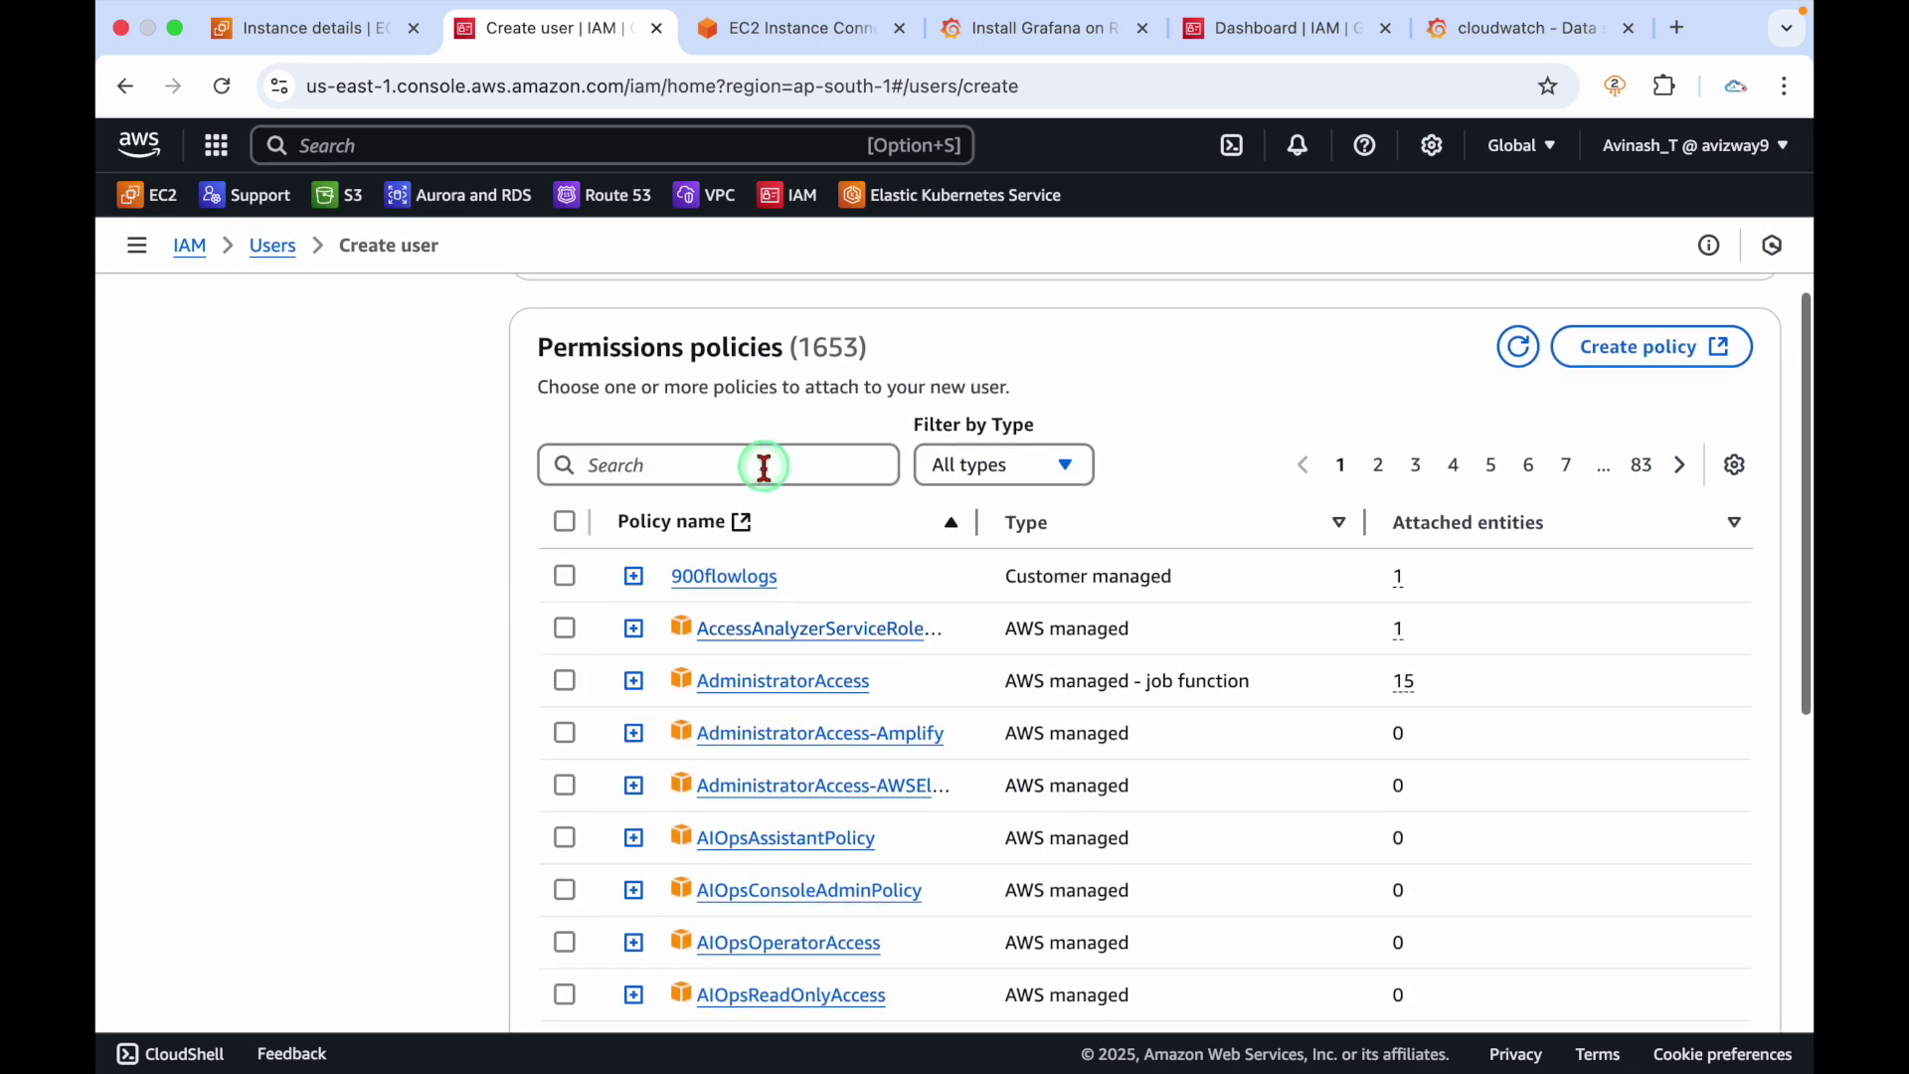
{"action": "left_click", "coordinate": [761, 464]}
{"action": "type", "text": "cloudwatc"}
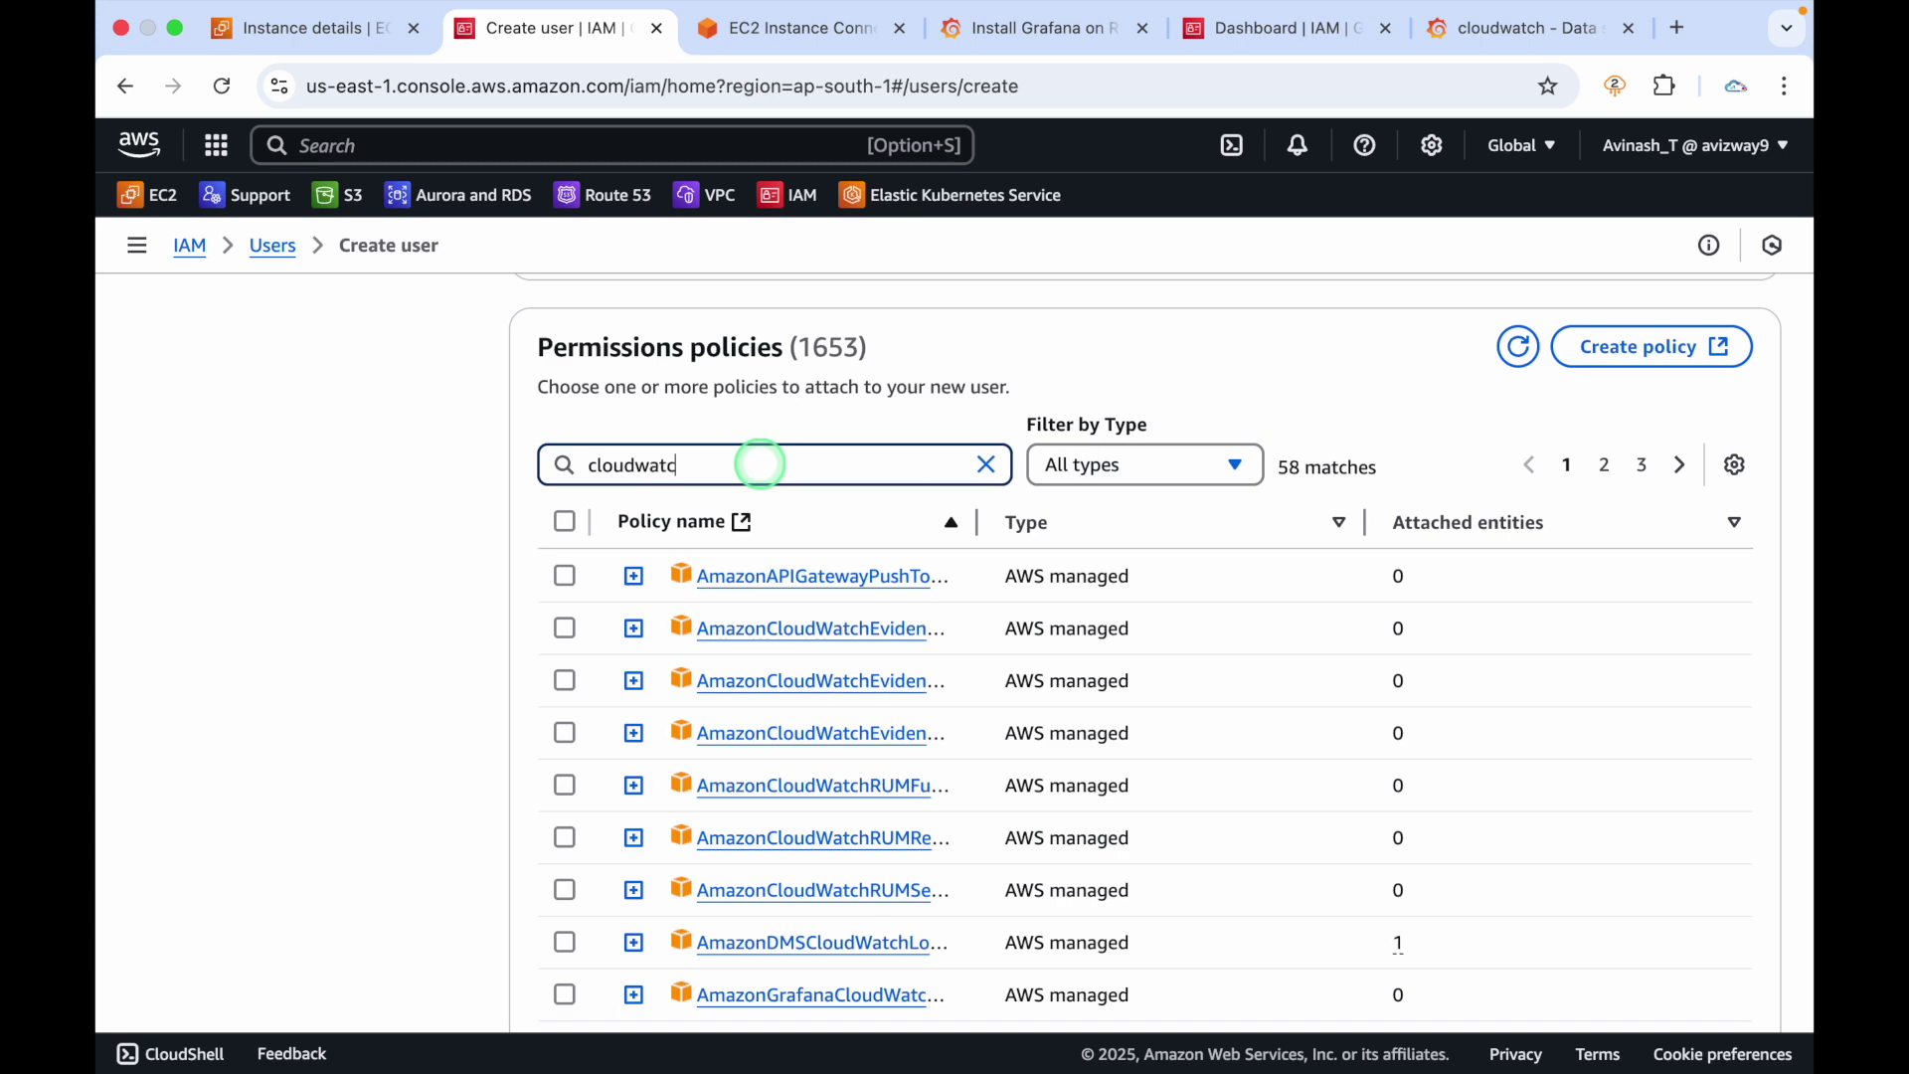
{"action": "type", "text": "hread"}
{"action": "left_click", "coordinate": [565, 775]}
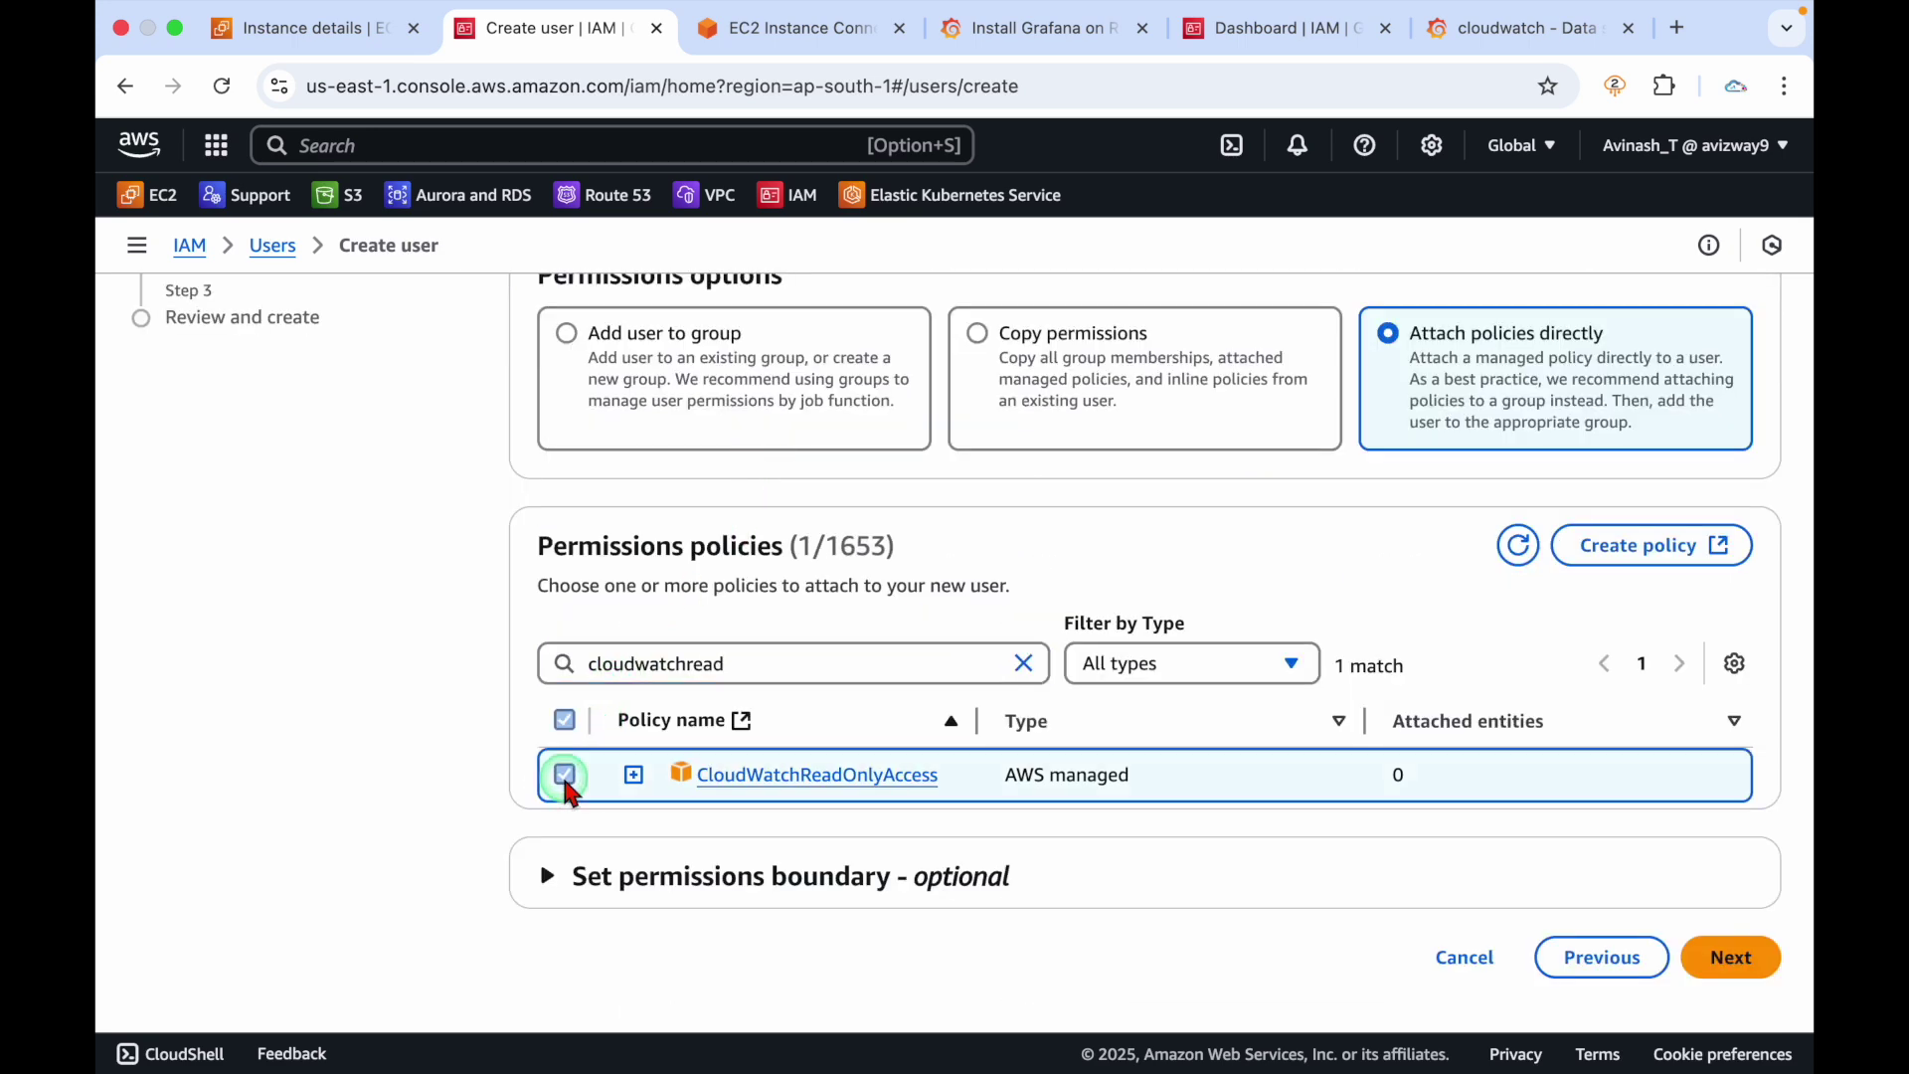
{"action": "left_click", "coordinate": [1735, 959]}
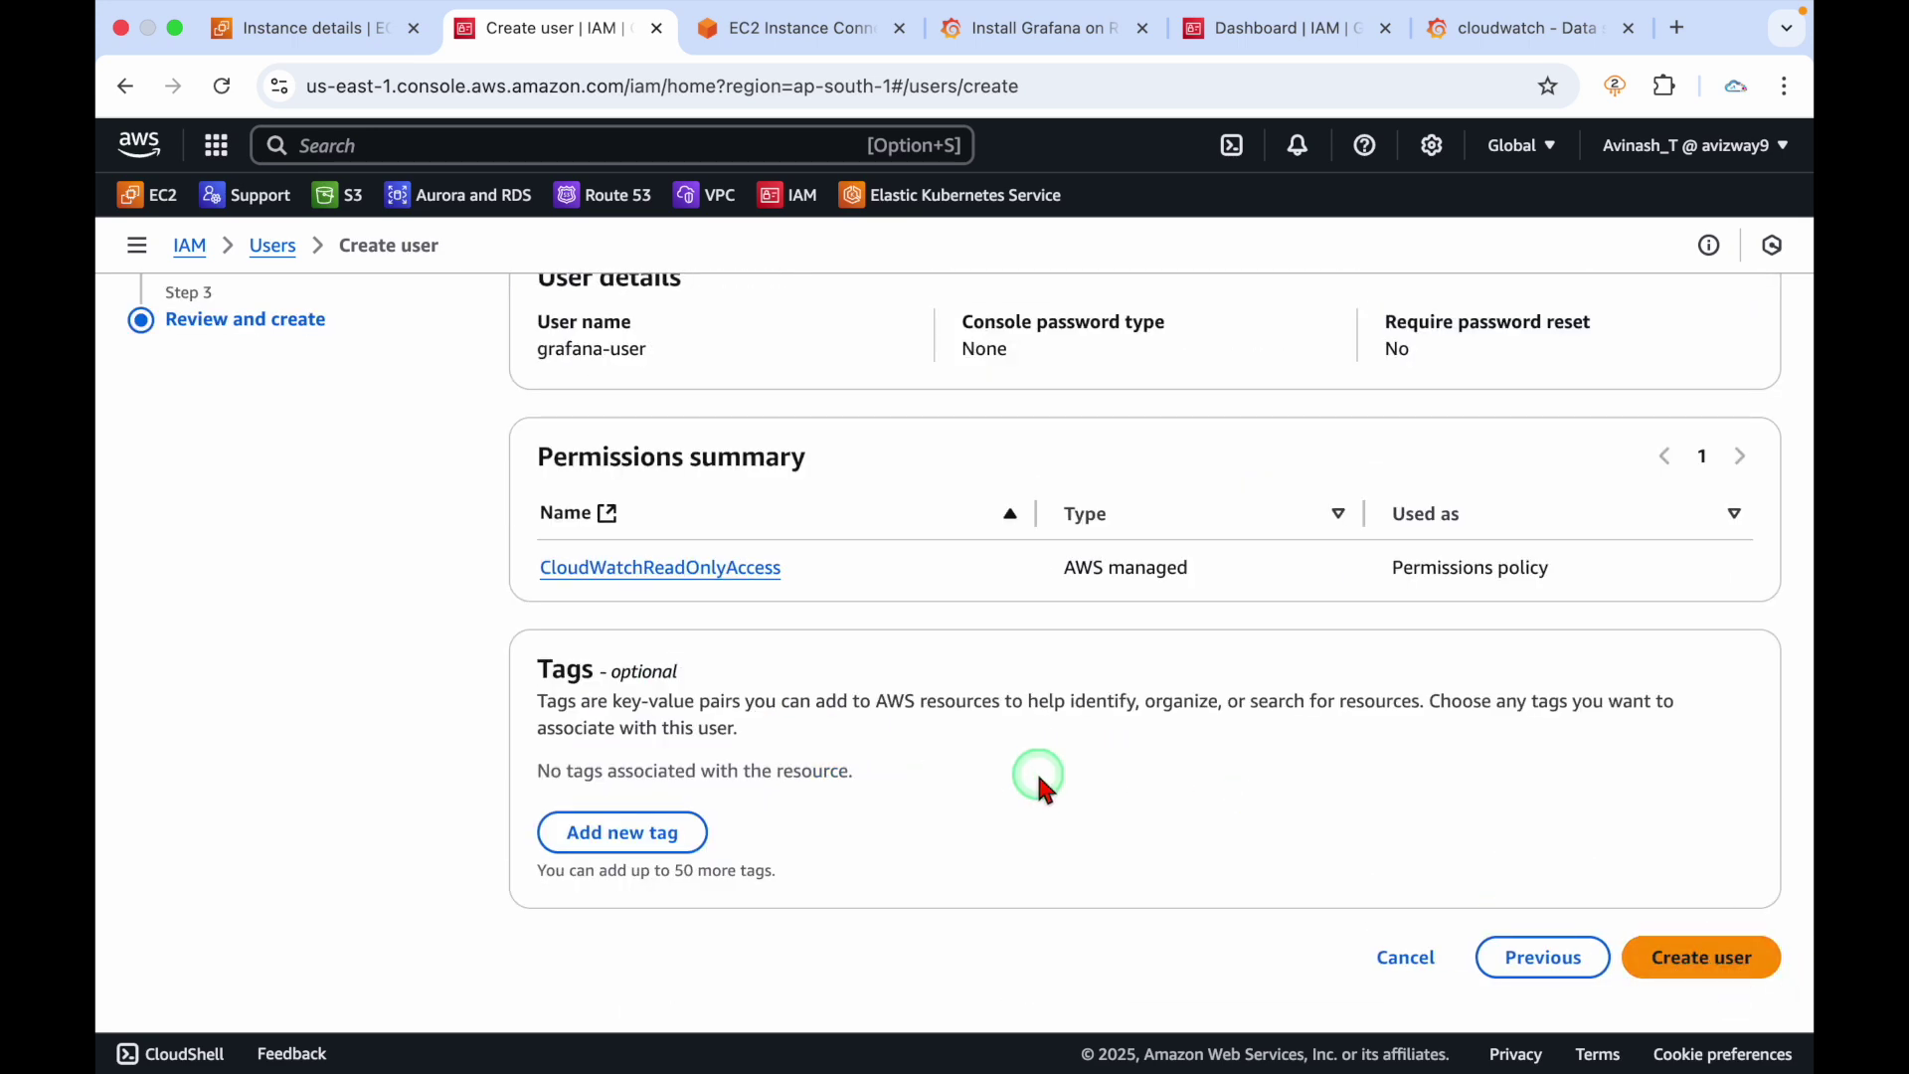
{"action": "left_click", "coordinate": [1702, 953]}
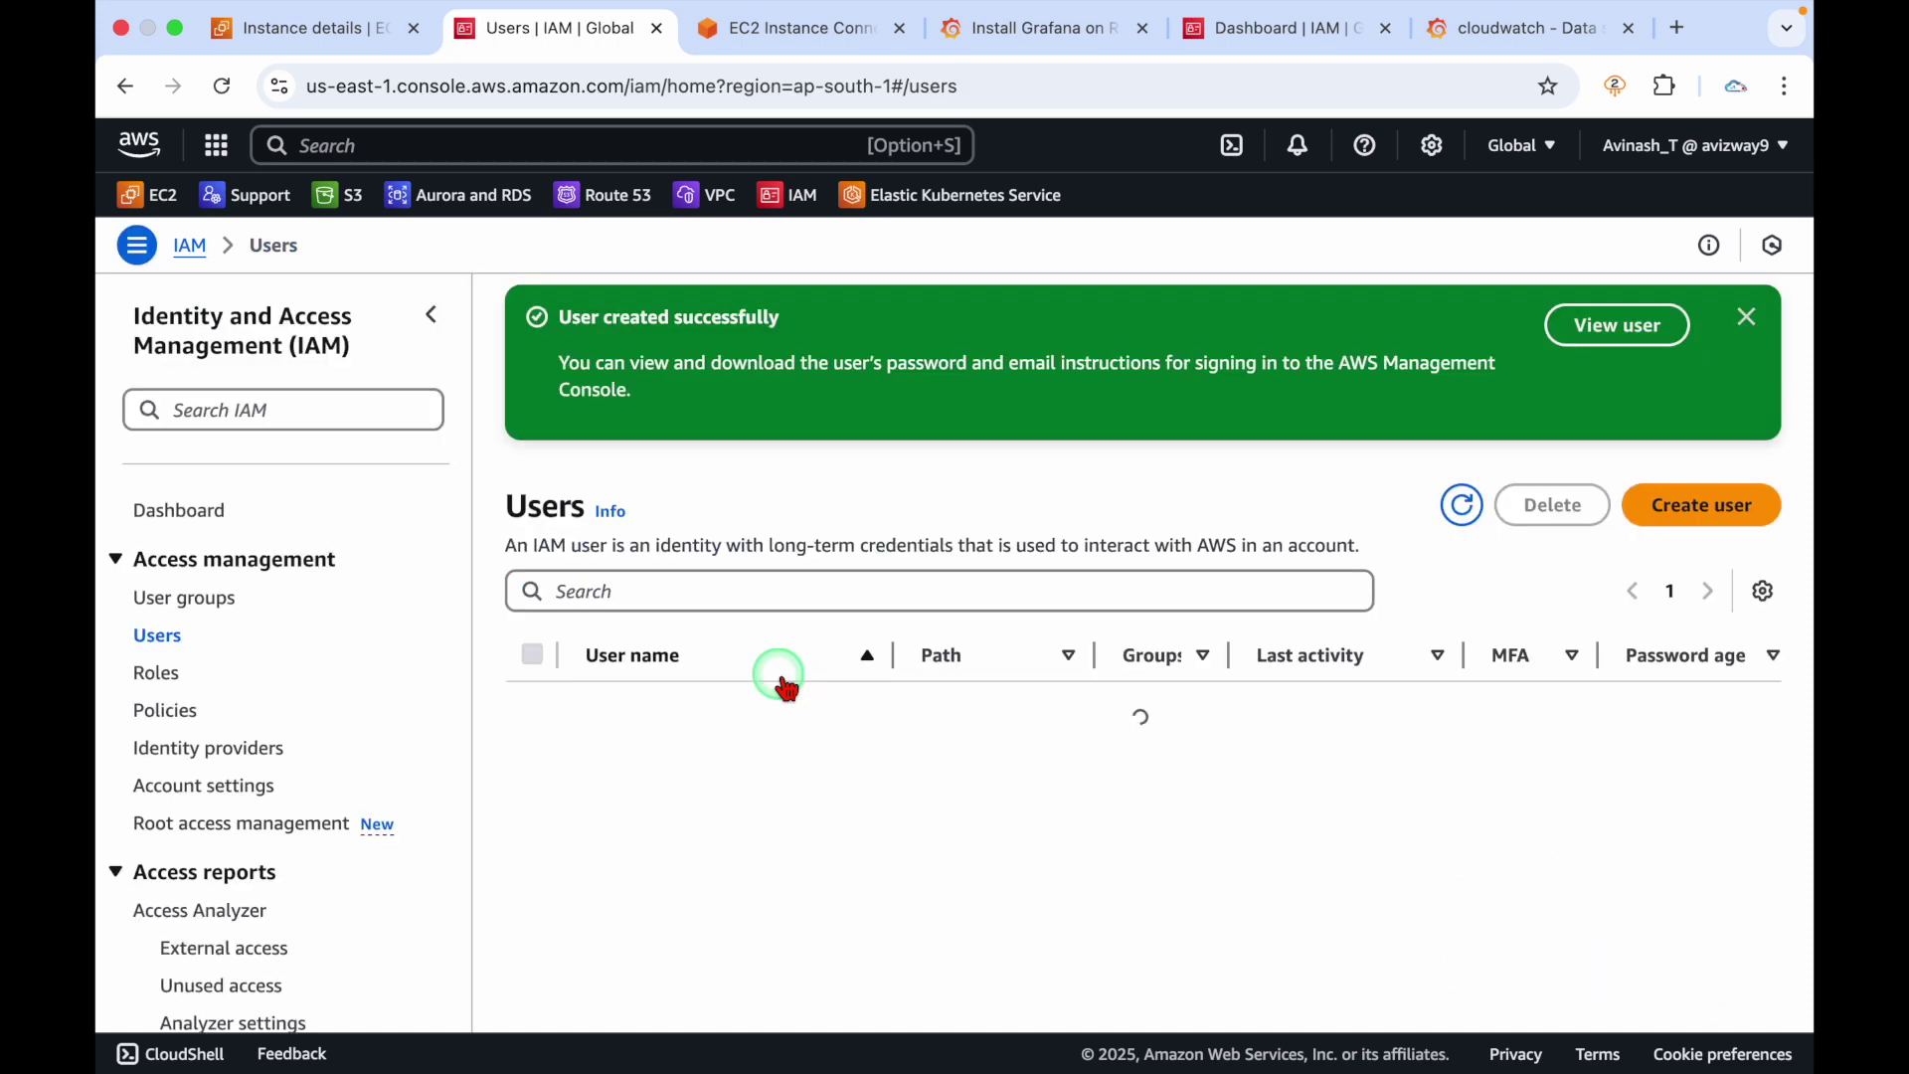
{"action": "left_click", "coordinate": [1638, 336]}
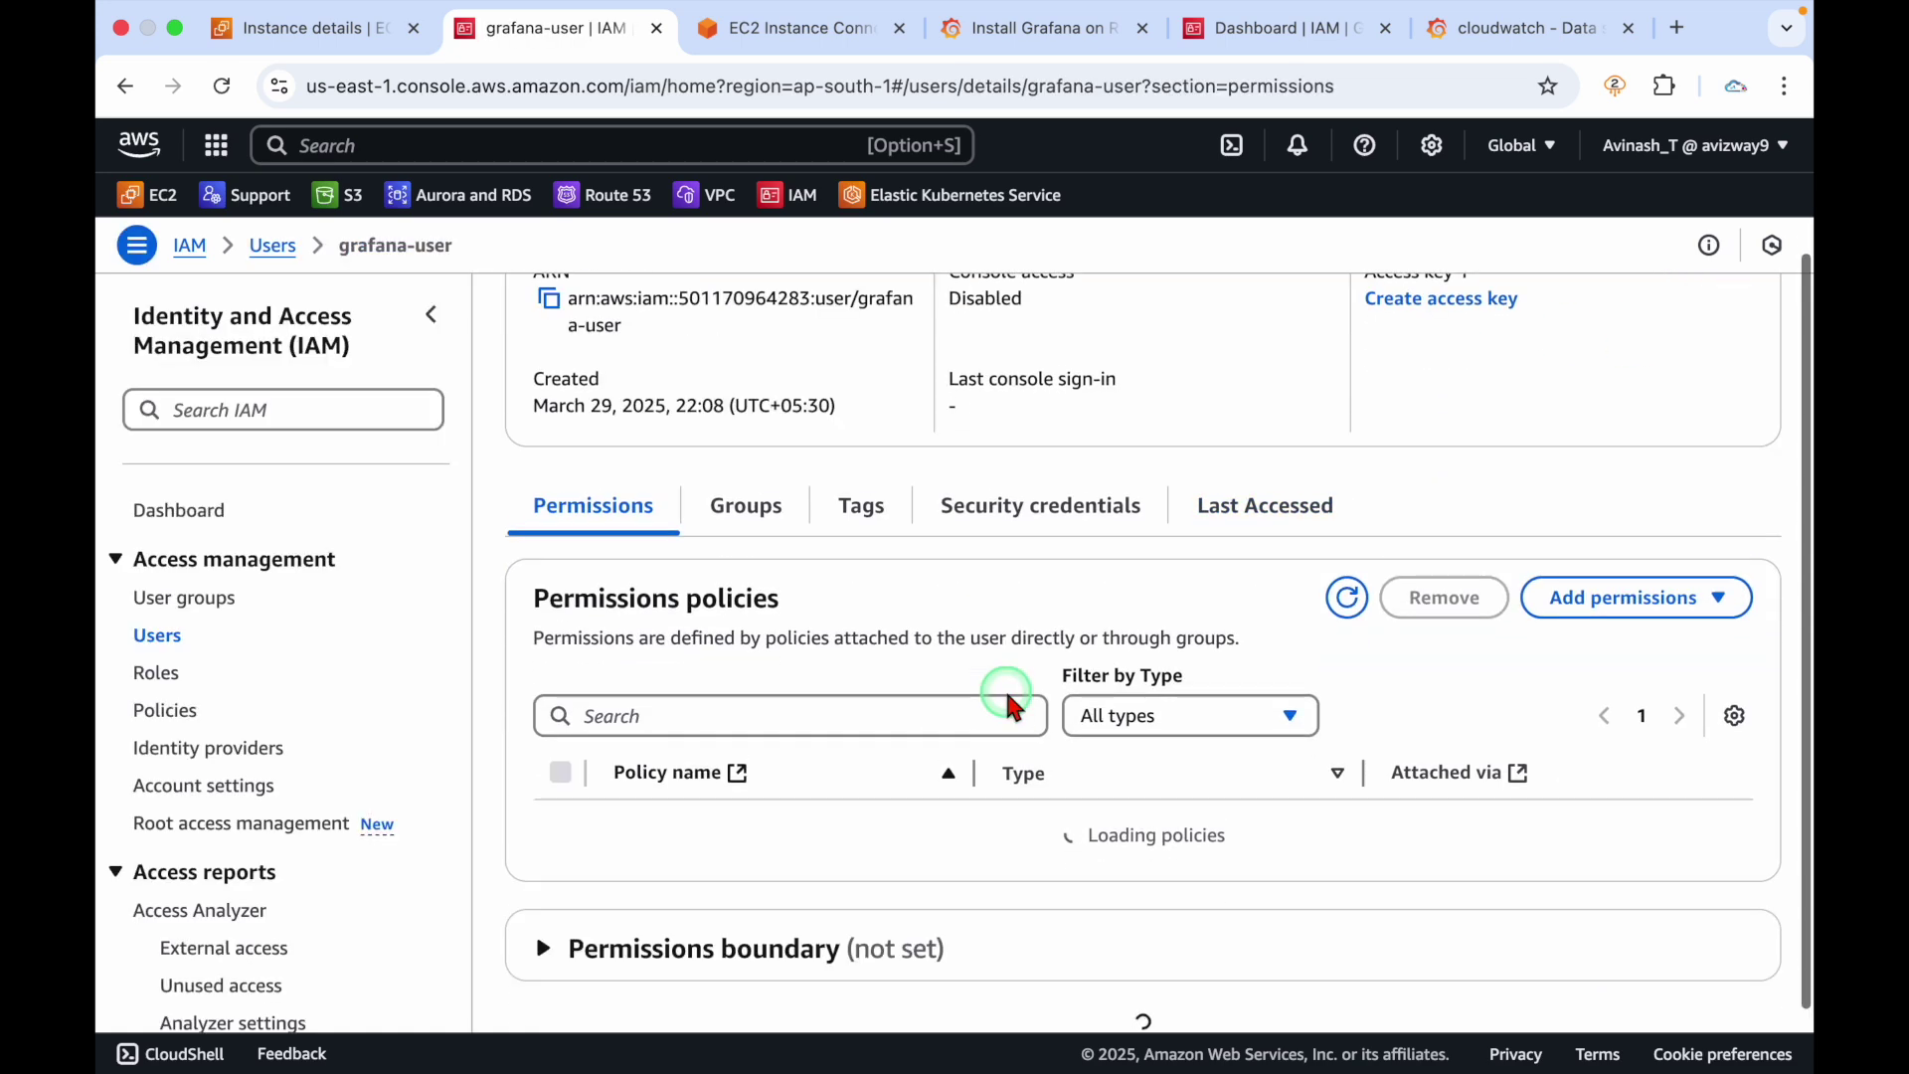
Go to grafana-user's security credentials and begin creating an access key
{"action": "left_click", "coordinate": [1014, 532]}
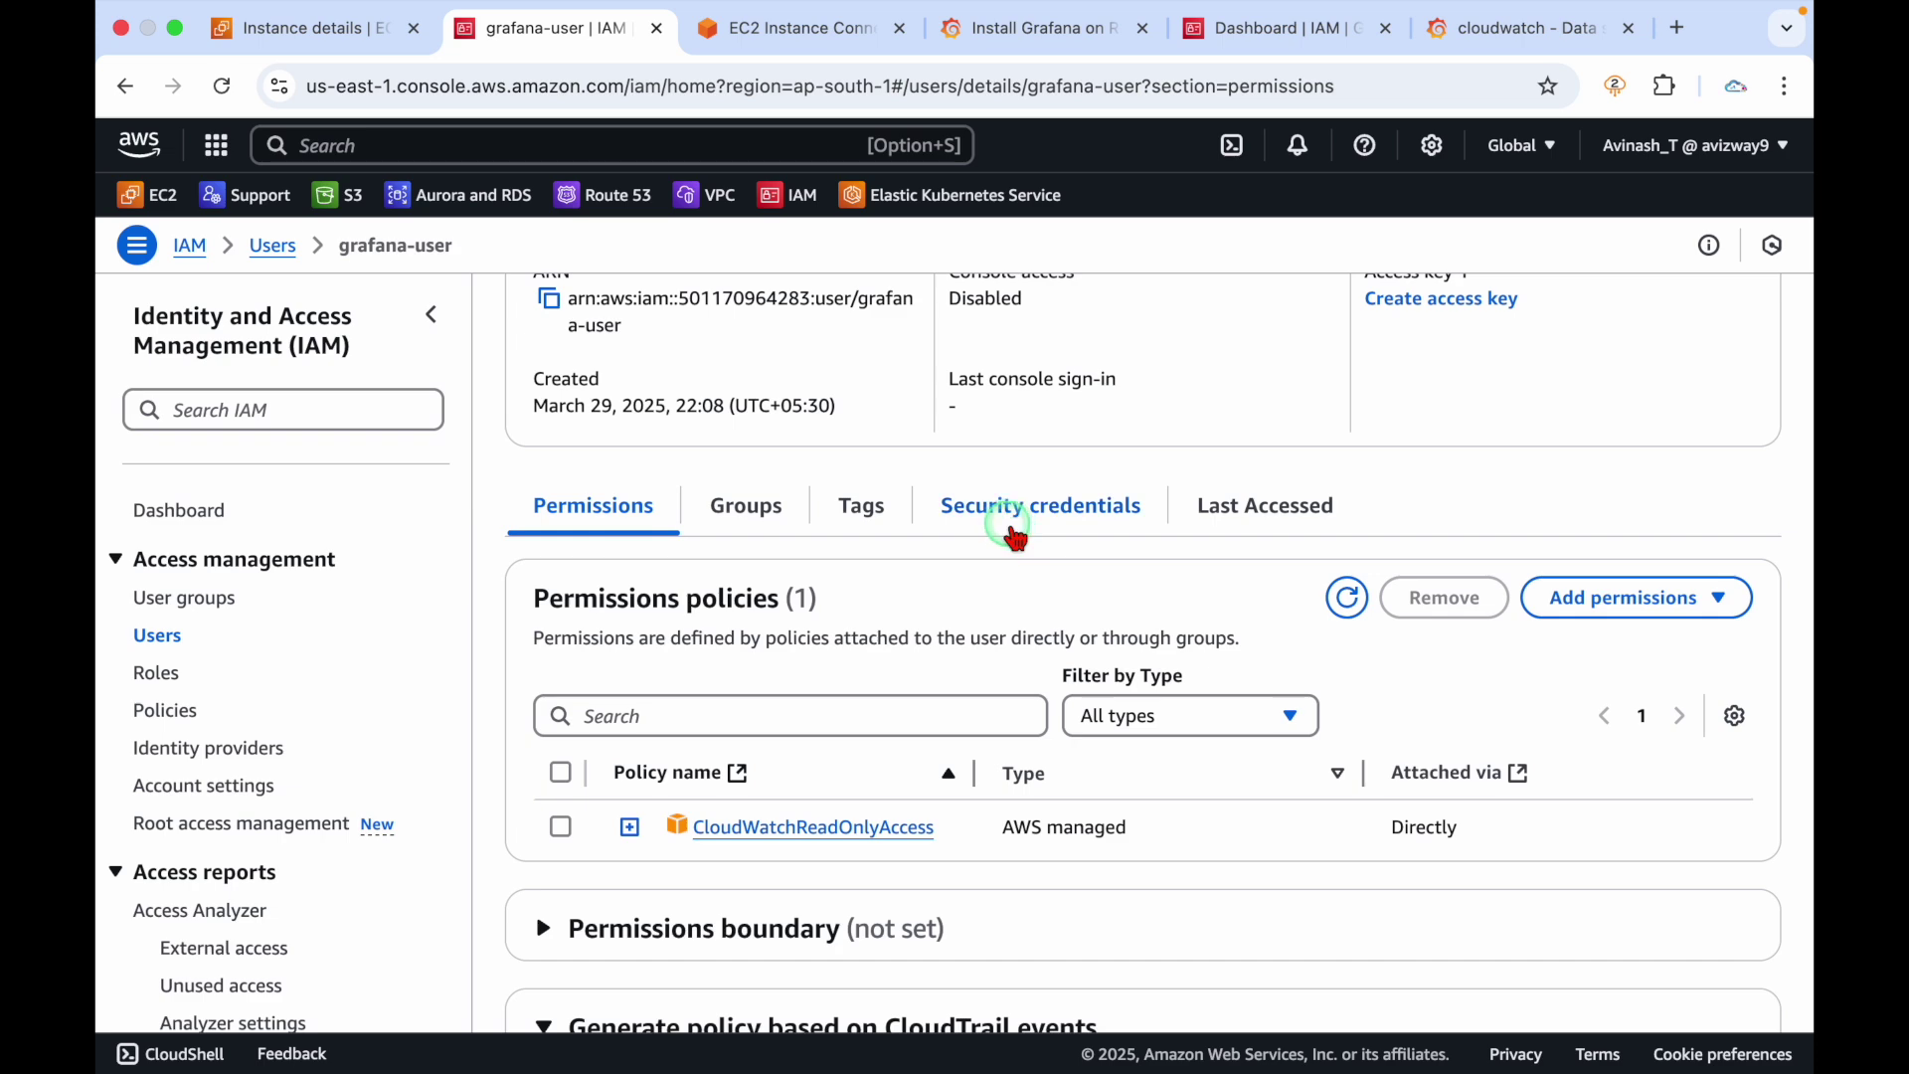
{"action": "scroll", "coordinate": [1117, 801], "scroll_direction": "down", "scroll_amount": 10}
{"action": "scroll", "coordinate": [814, 487], "scroll_direction": "up", "scroll_amount": 3}
{"action": "triple_click", "coordinate": [636, 576]}
{"action": "left_click", "coordinate": [1588, 581]}
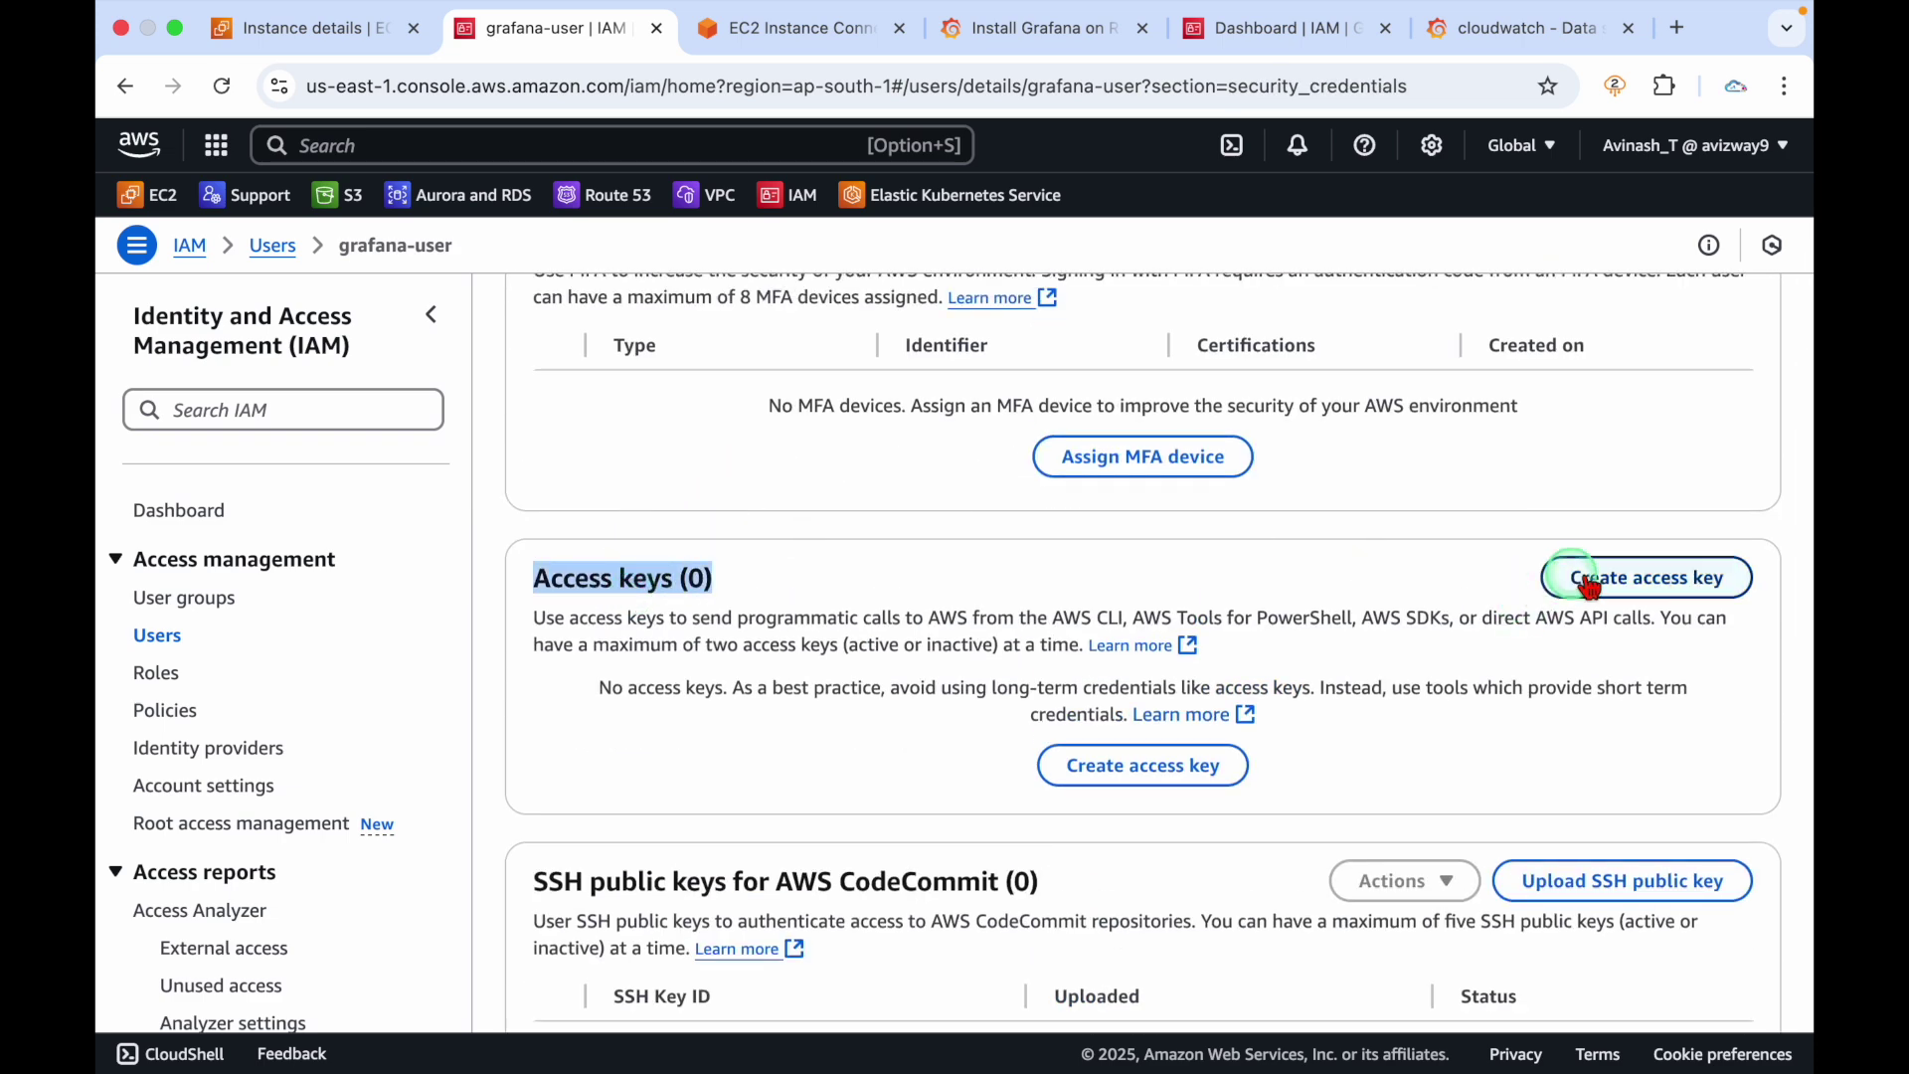
Acknowledge the recommendation, create the access key, and copy its access key ID
{"action": "scroll", "coordinate": [613, 552], "scroll_direction": "down", "scroll_amount": 6}
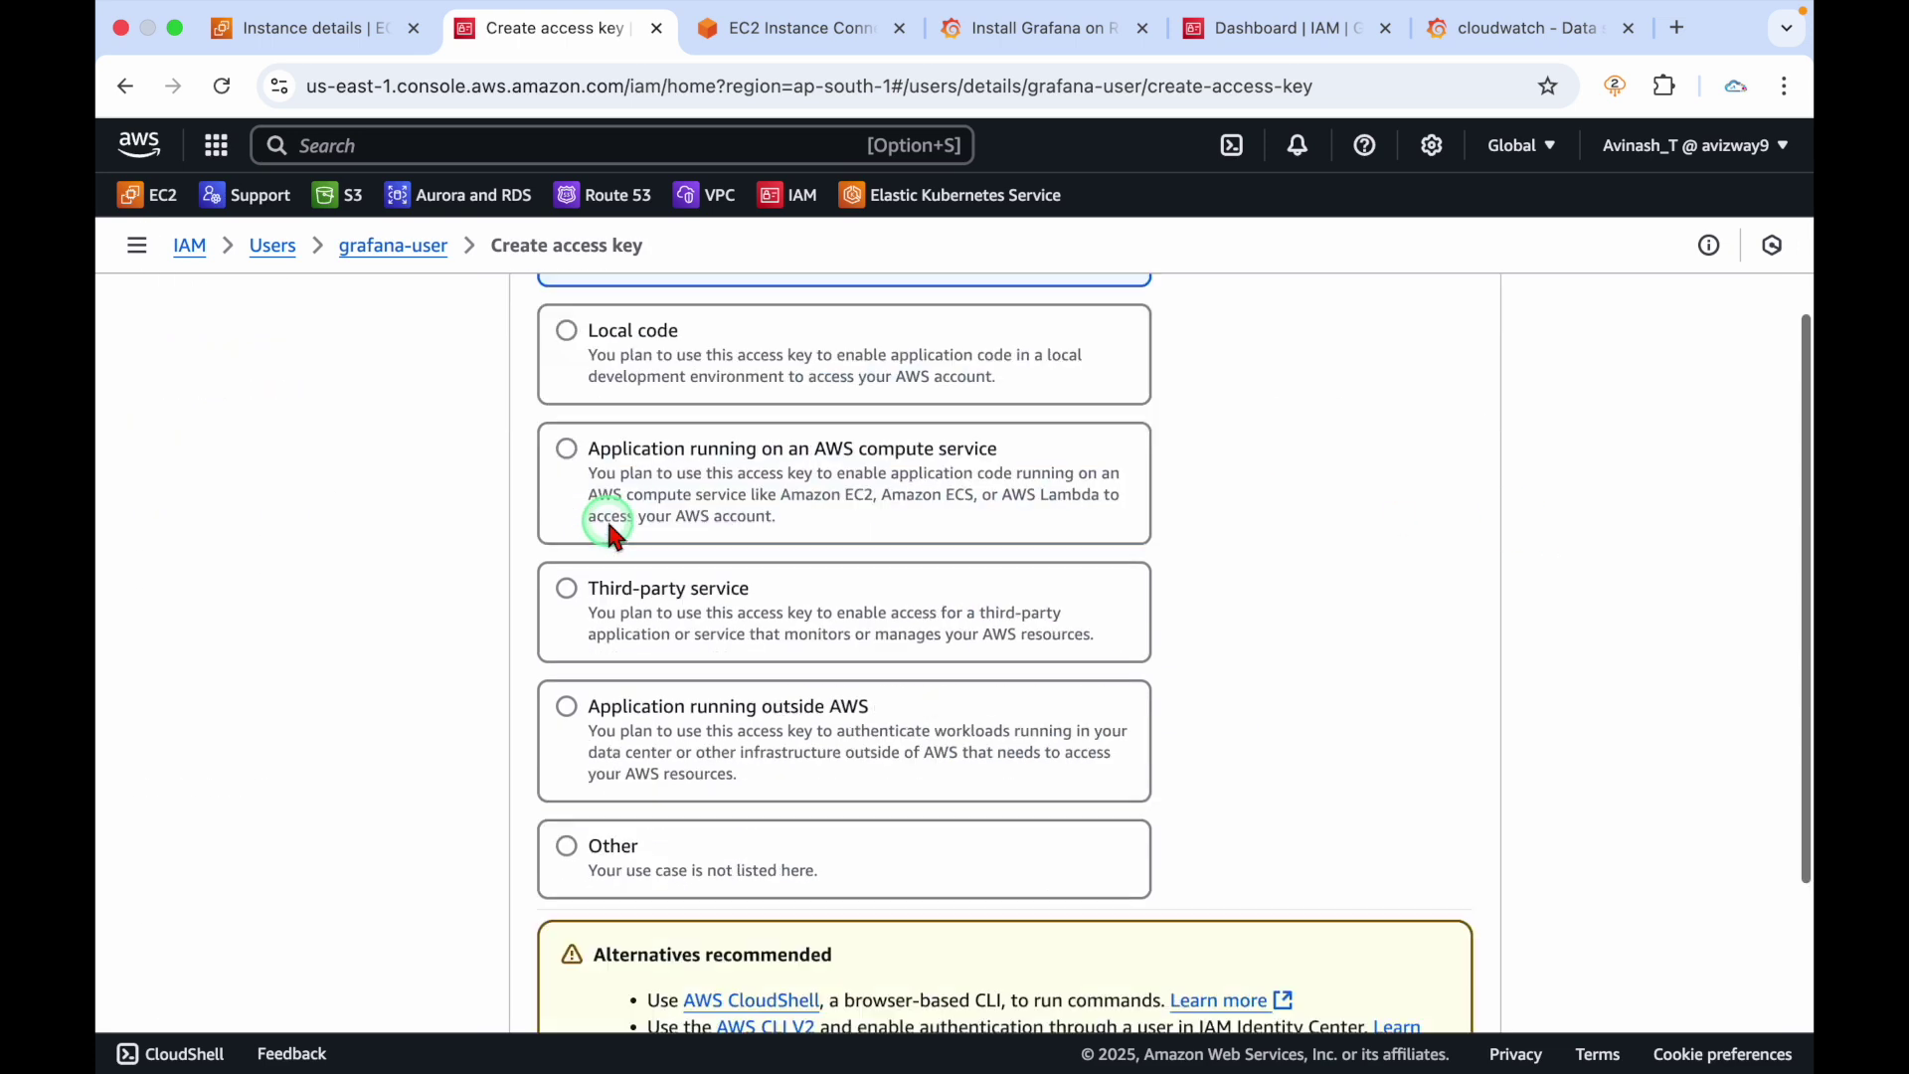
{"action": "left_click", "coordinate": [682, 841]}
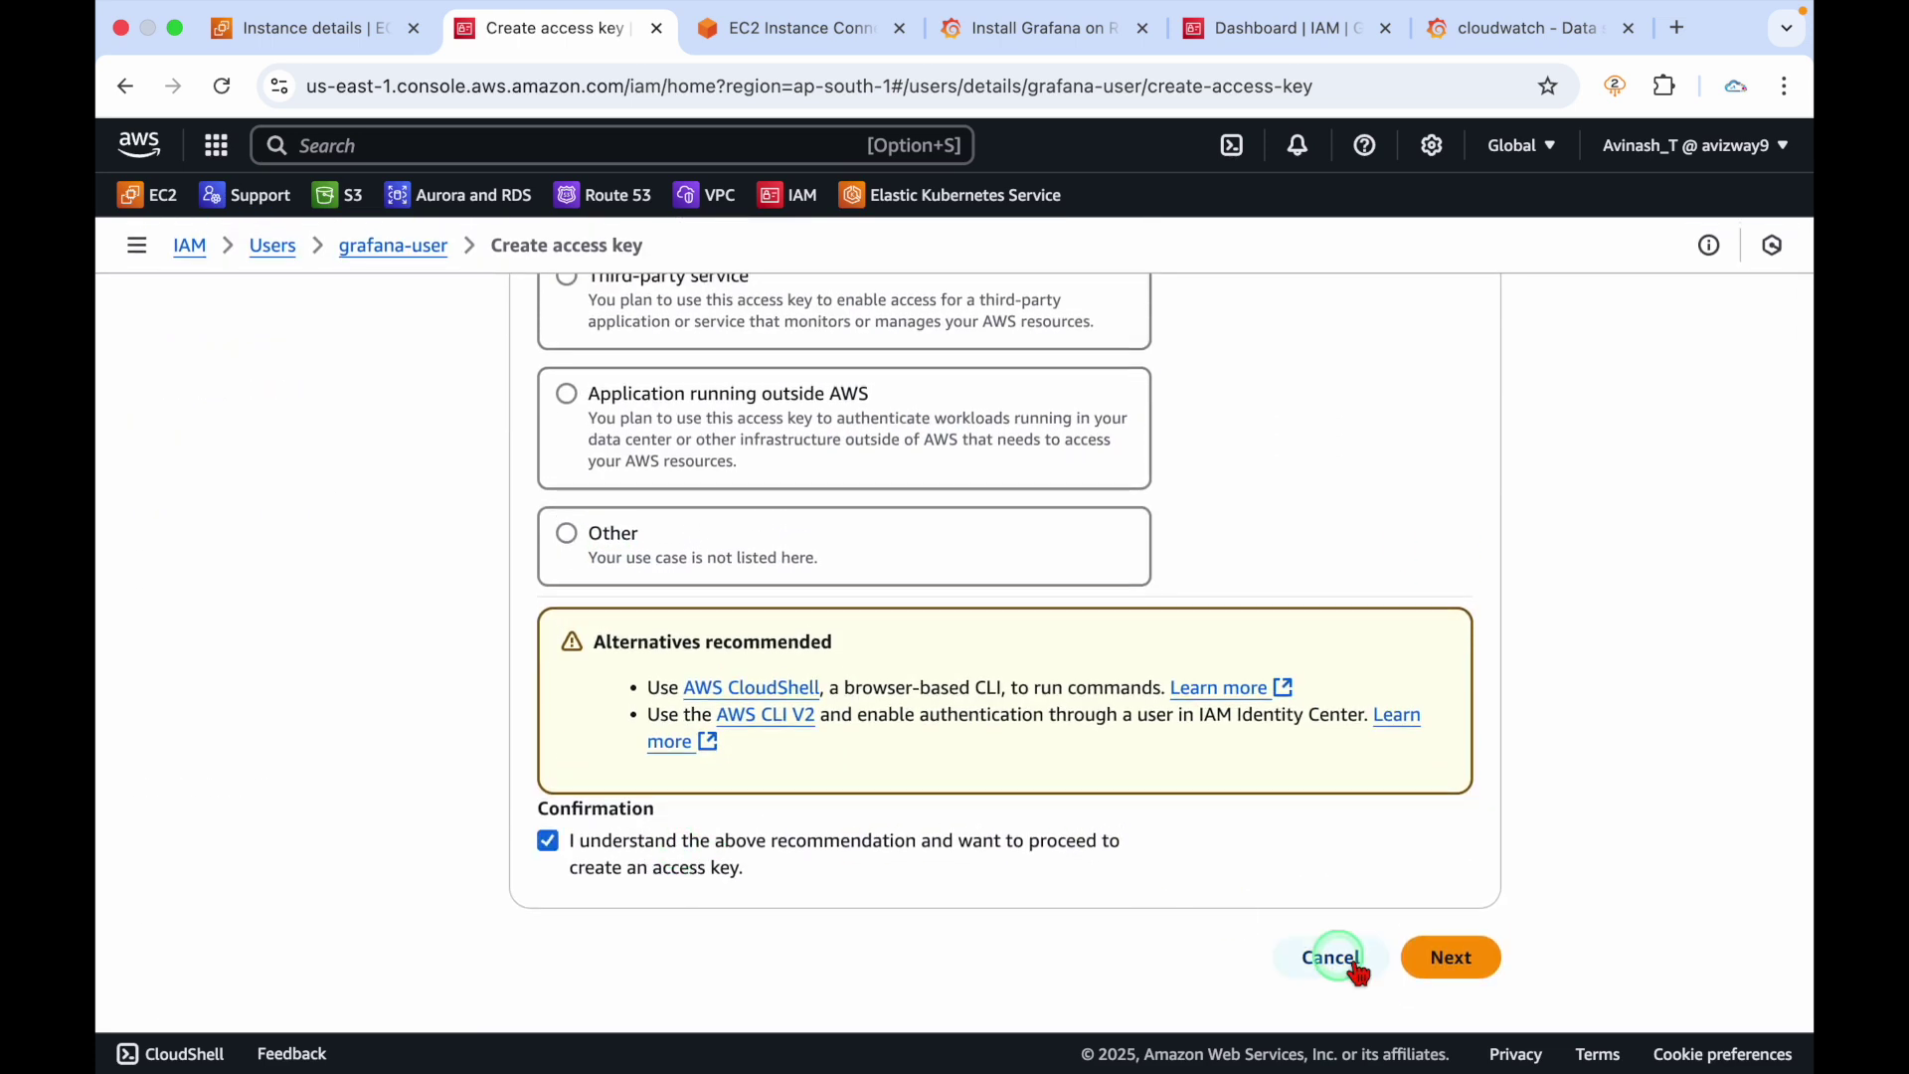
{"action": "left_click", "coordinate": [1451, 956]}
{"action": "left_click", "coordinate": [1397, 672]}
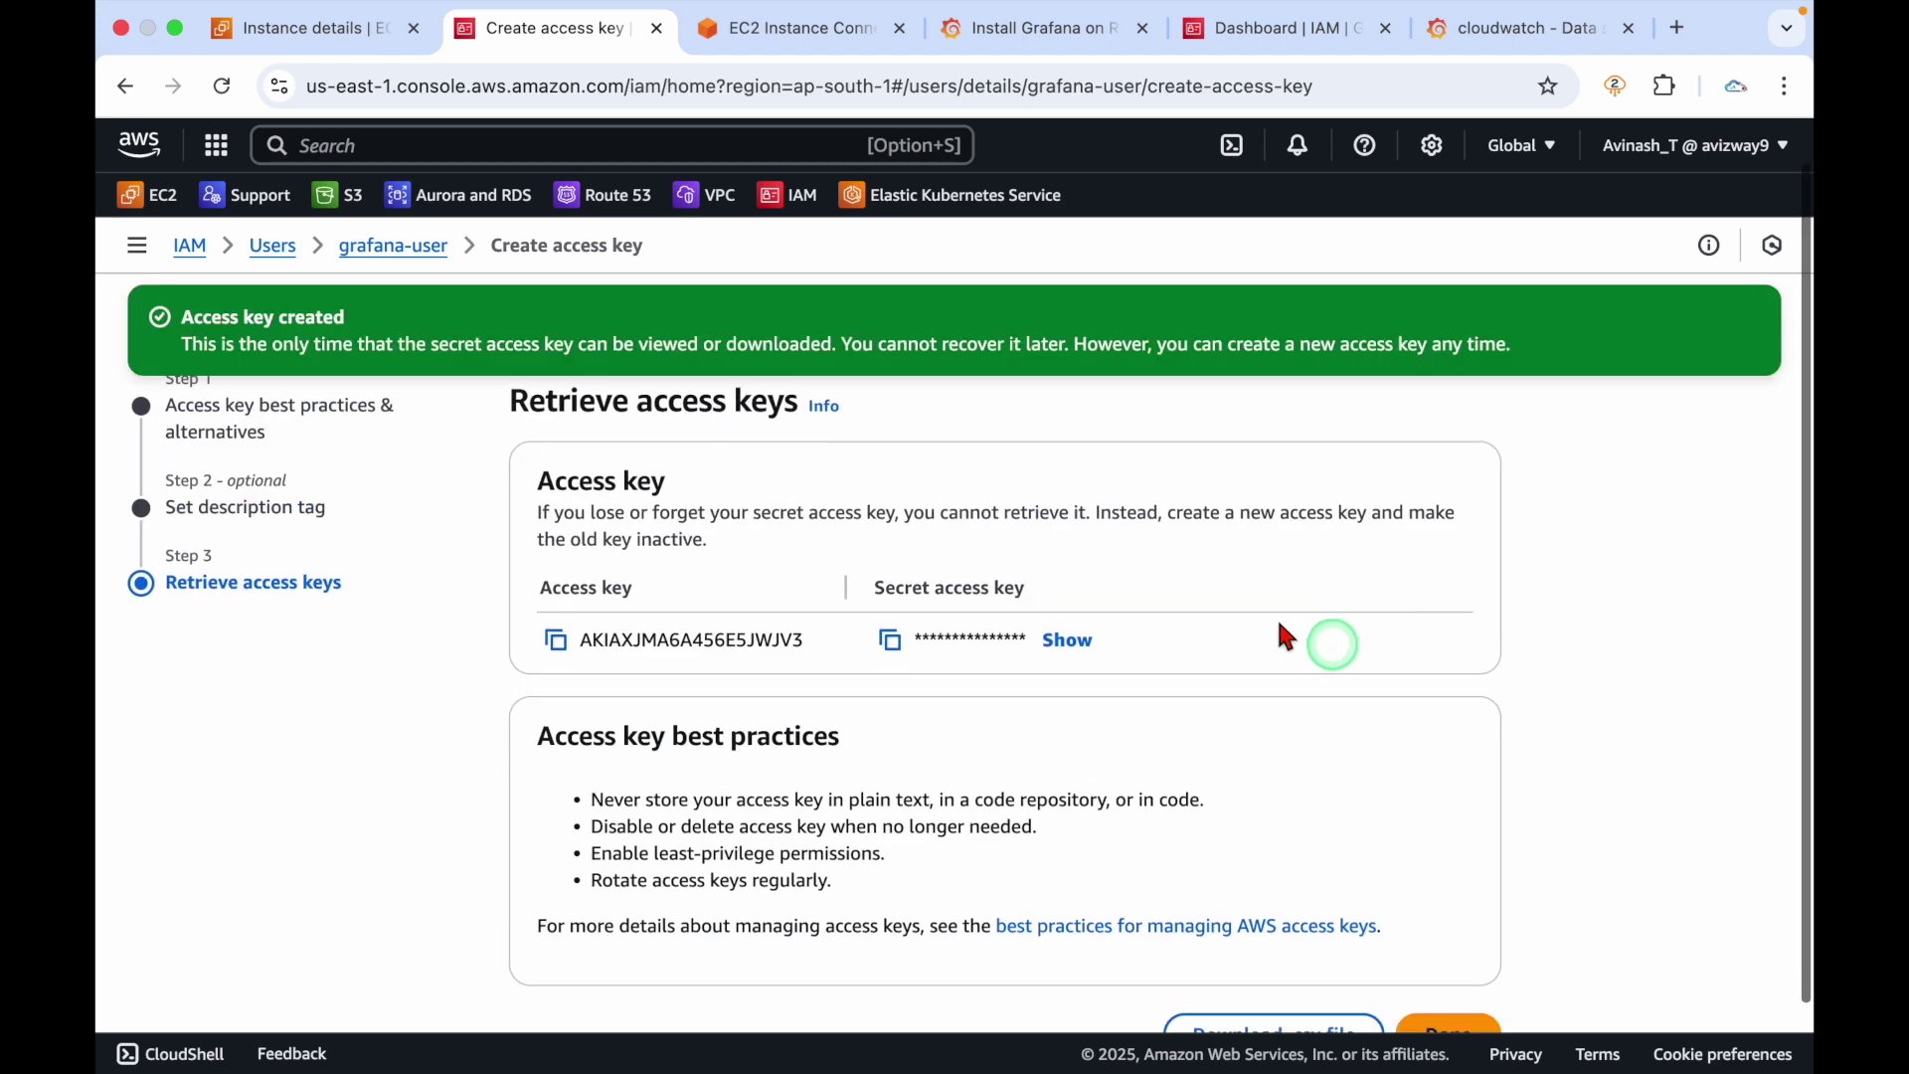
{"action": "scroll", "coordinate": [994, 616], "scroll_direction": "down", "scroll_amount": 1}
{"action": "left_click", "coordinate": [556, 574]}
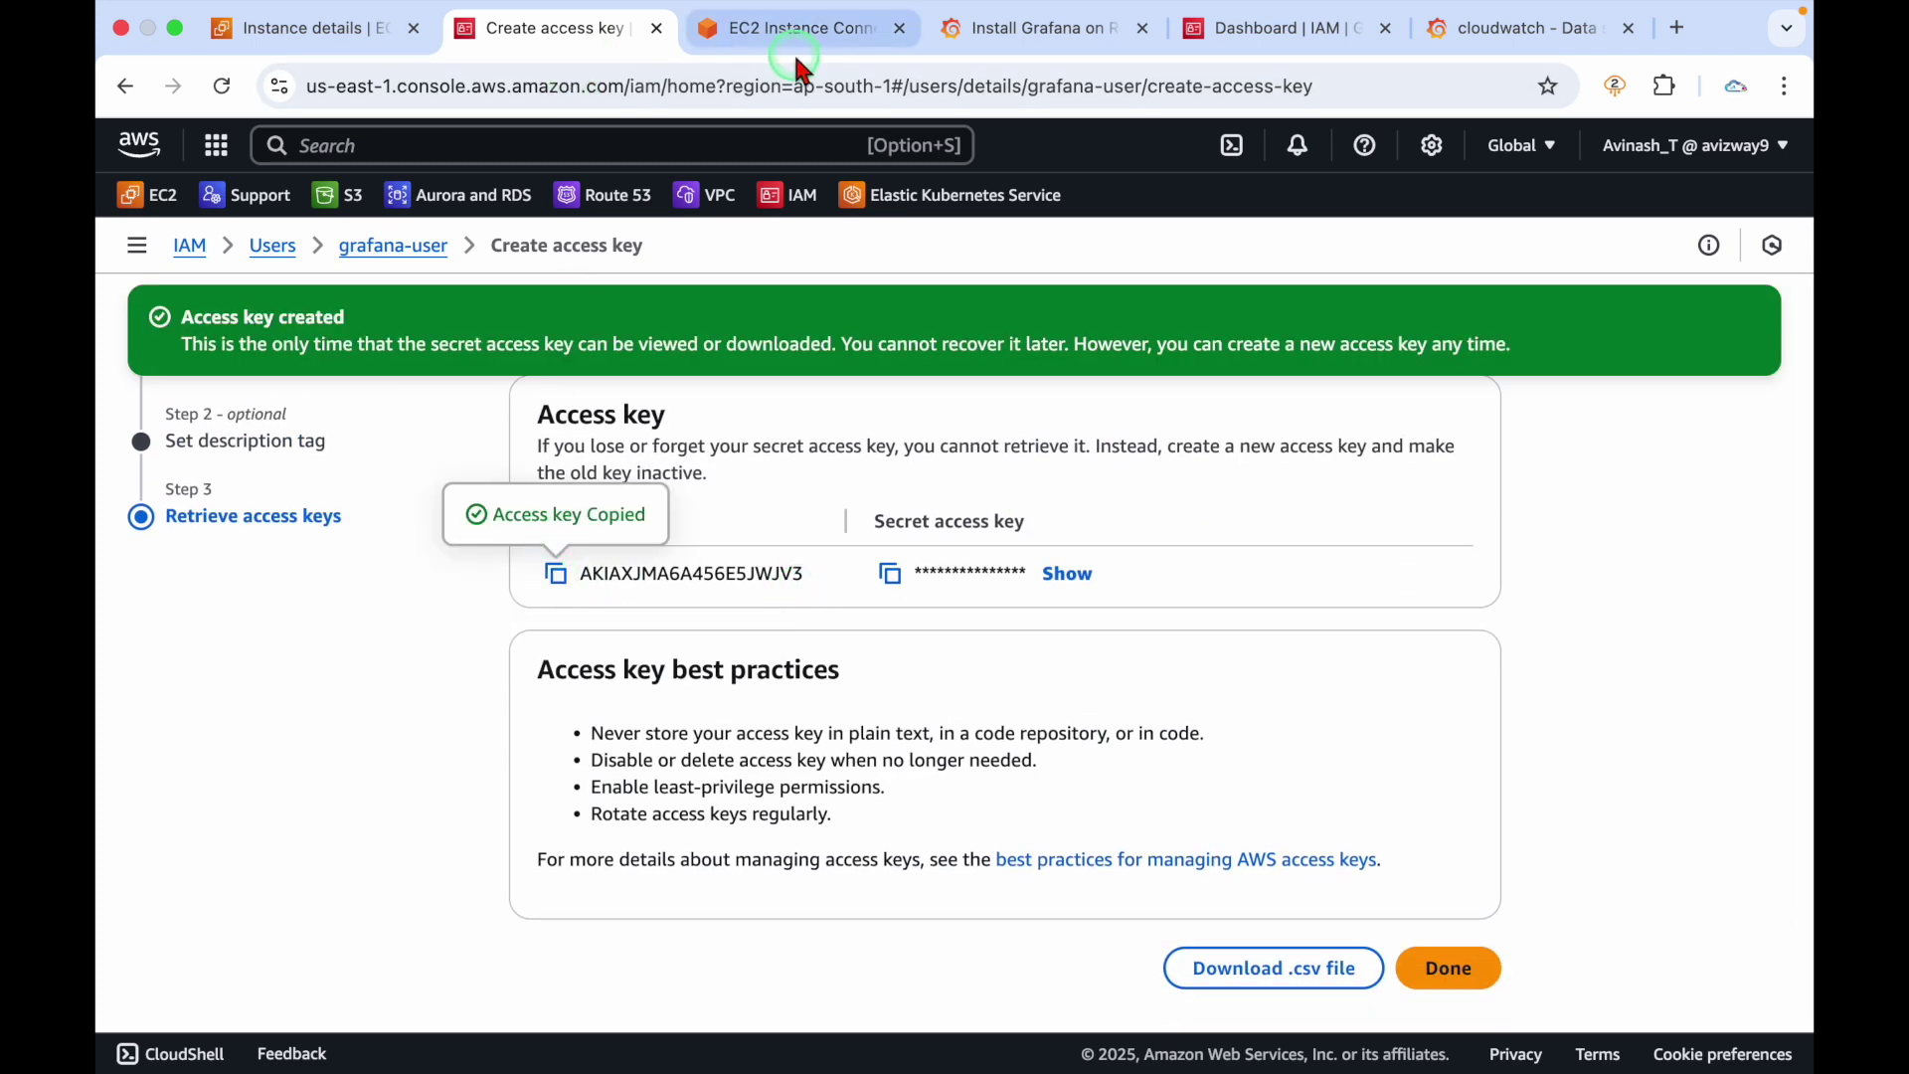
{"action": "left_click_drag", "start_coordinate": [1498, 46], "coordinate": [801, 47]}
{"action": "scroll", "coordinate": [435, 518], "scroll_direction": "up", "scroll_amount": 4}
Paste the access key ID and secret access key into the cloudwatch data source
{"action": "left_click", "coordinate": [386, 517]}
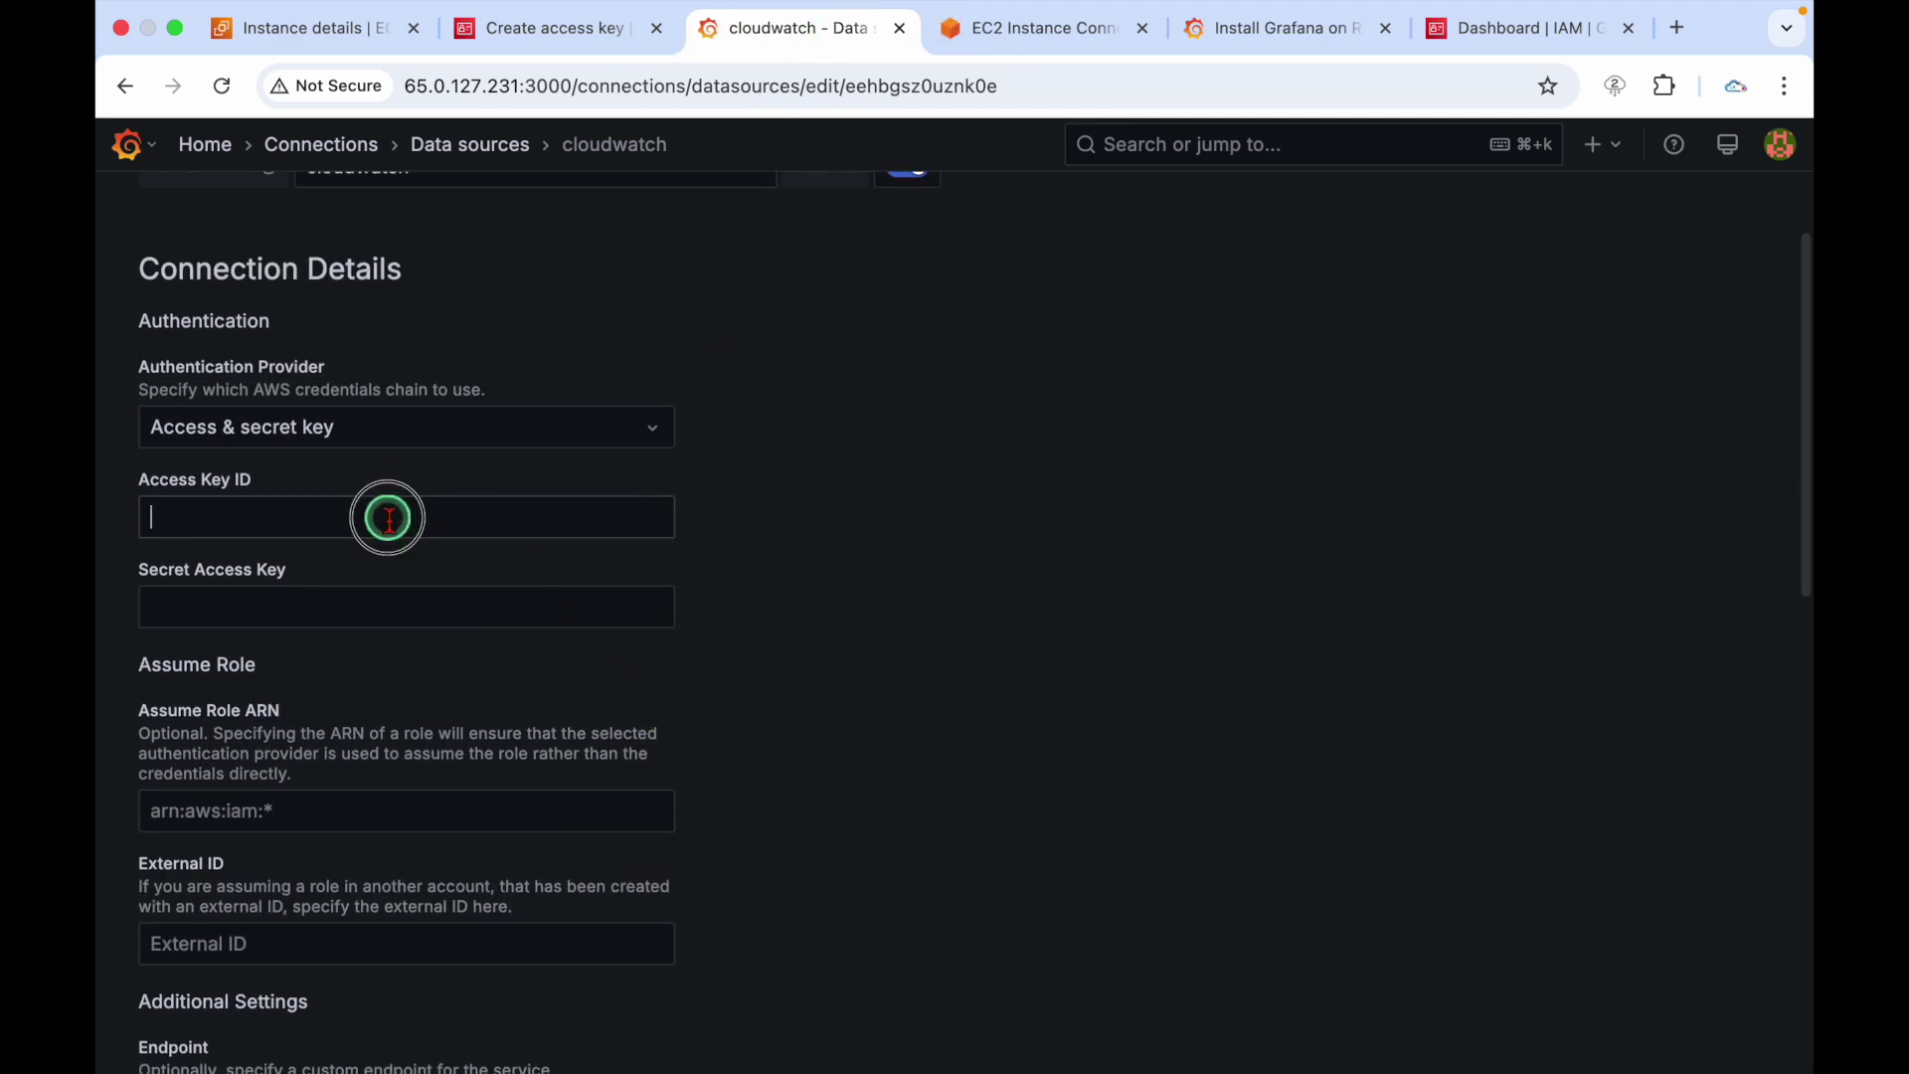
{"action": "key", "text": "super+v"}
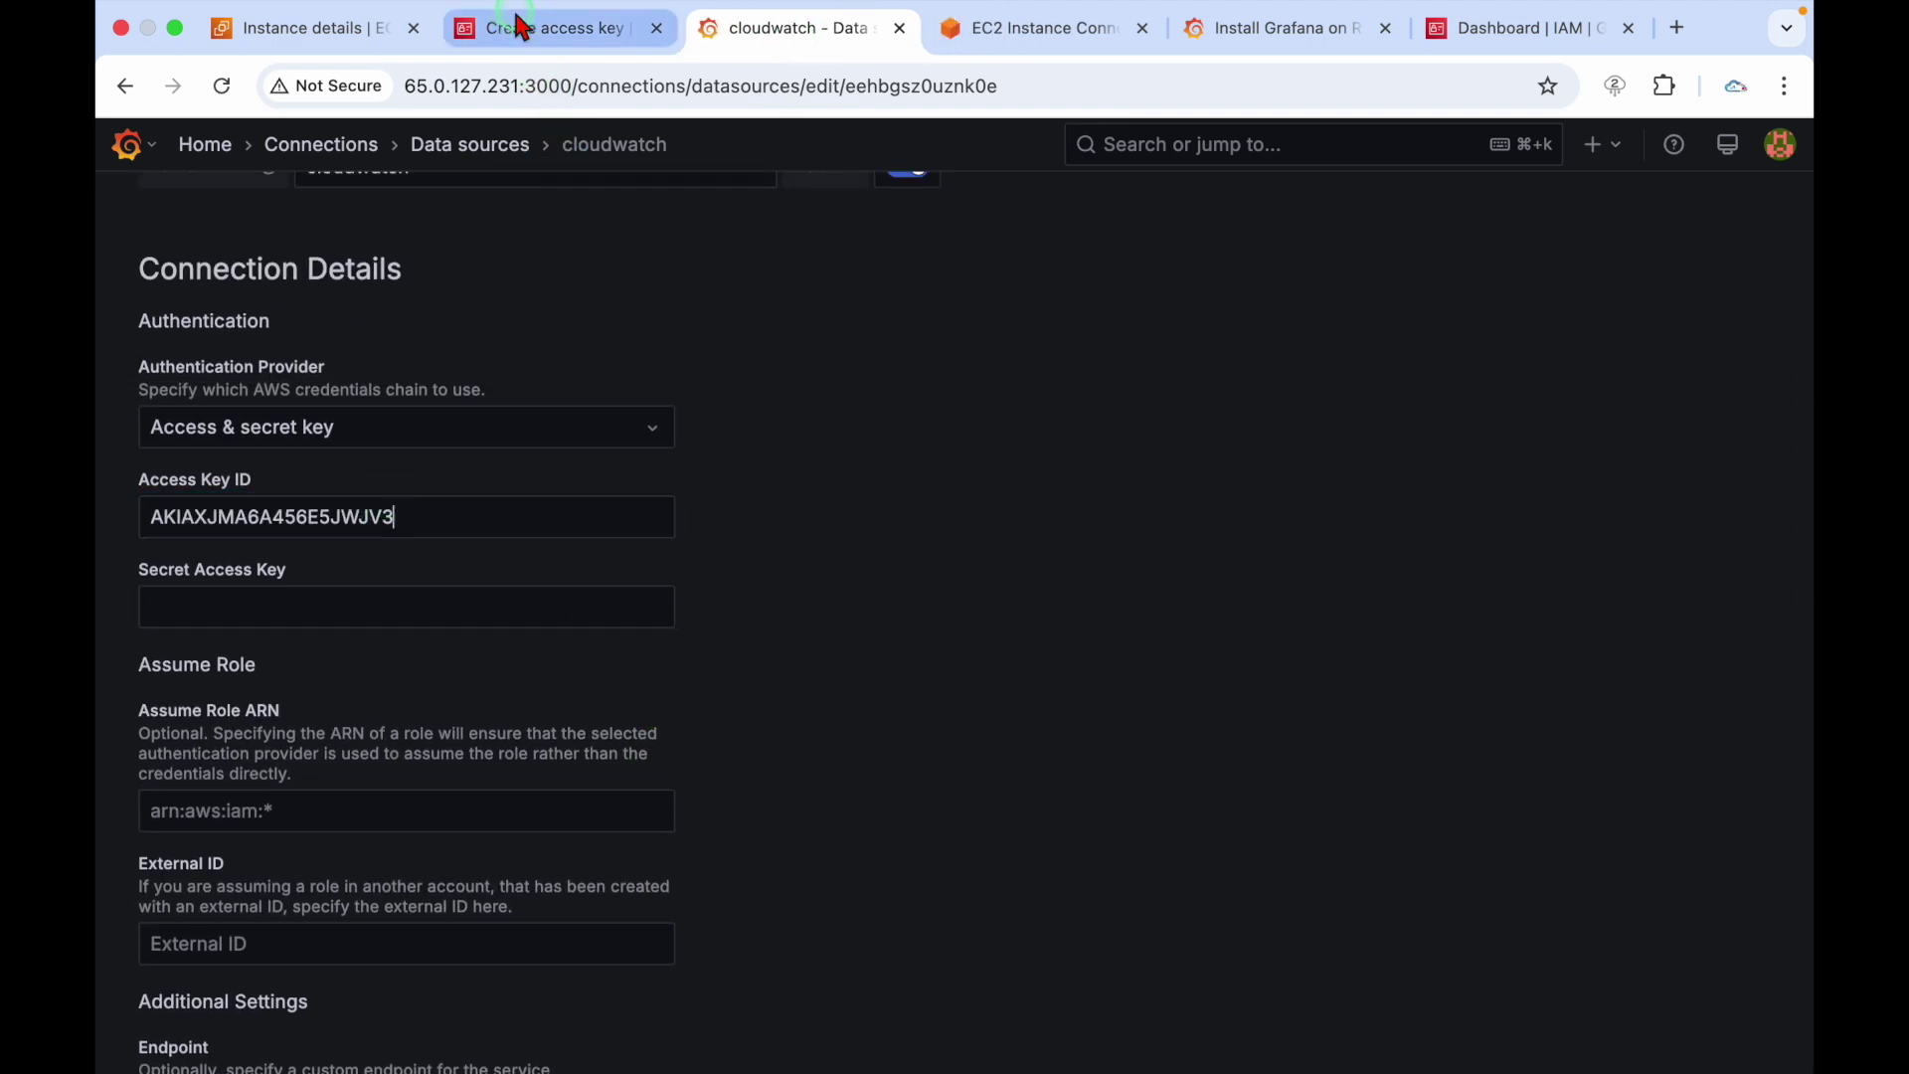
{"action": "left_click", "coordinate": [537, 28]}
{"action": "left_click", "coordinate": [891, 574]}
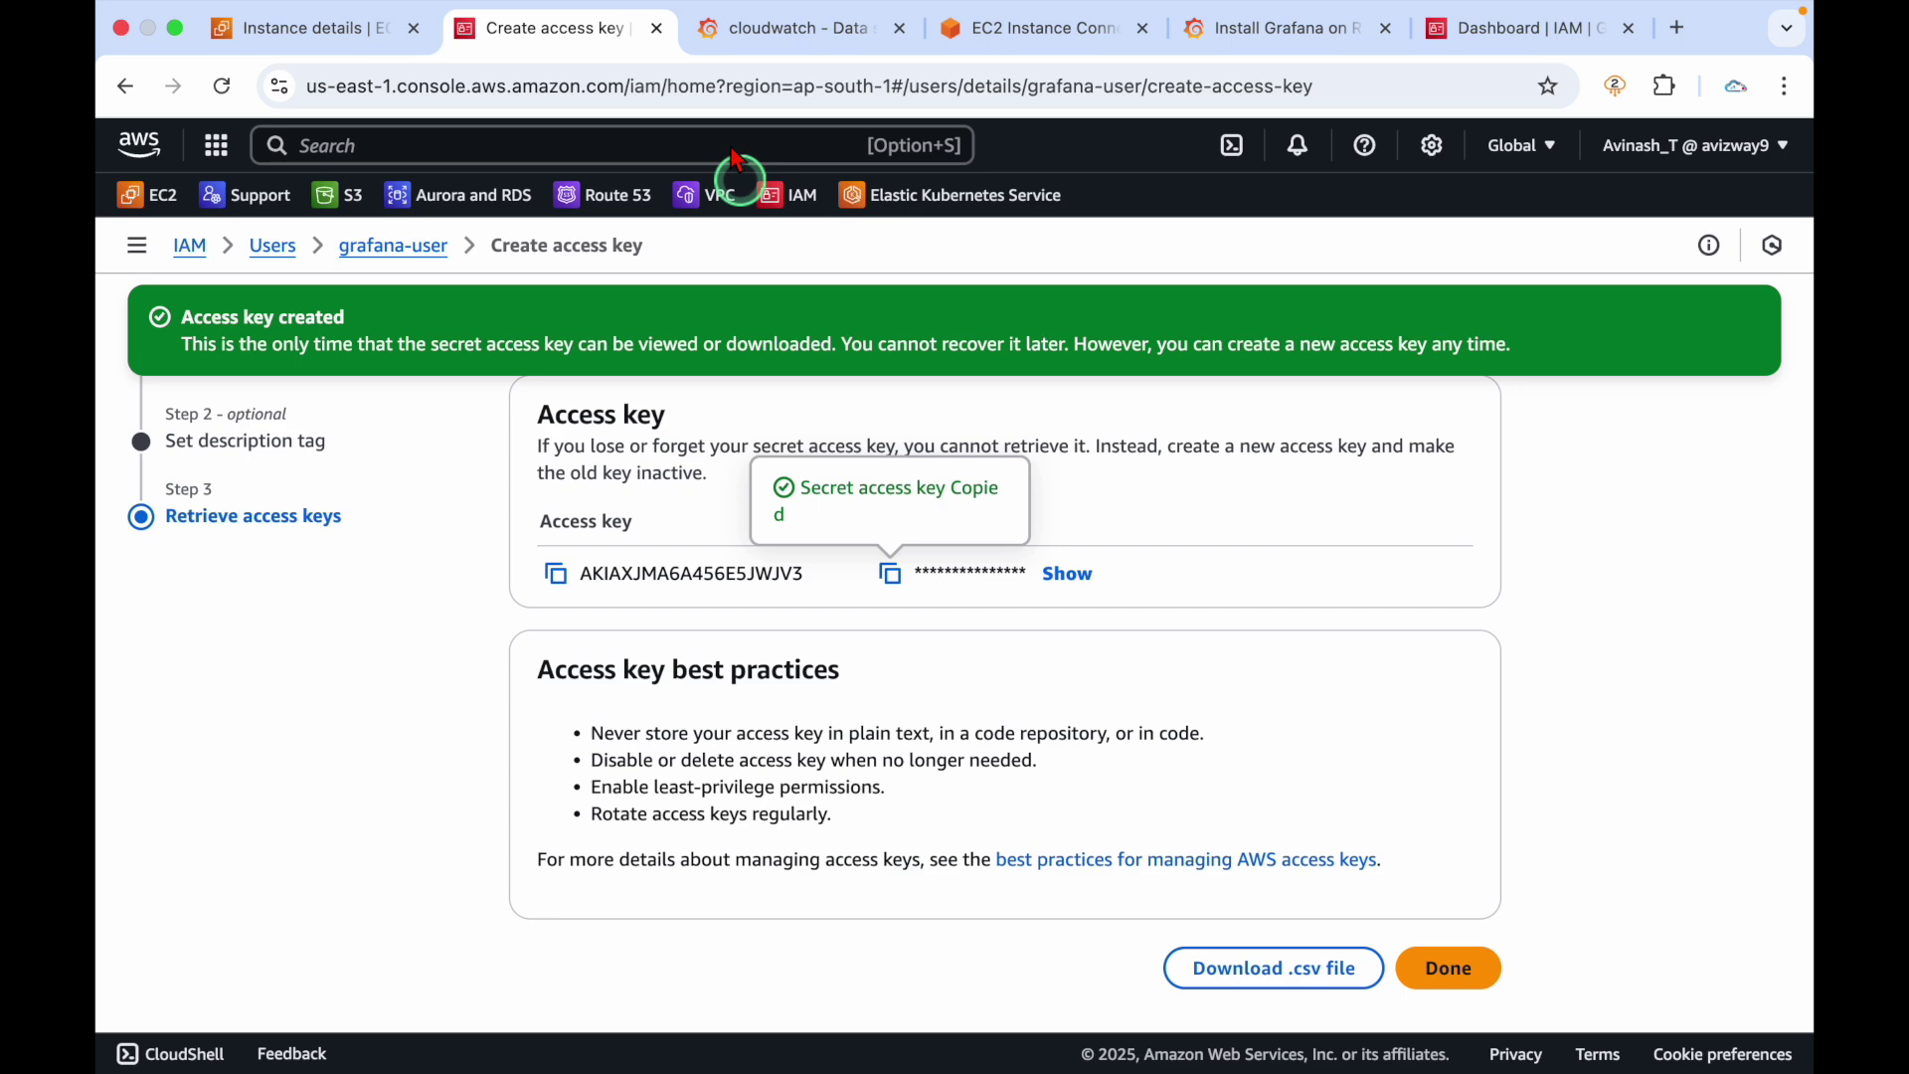
{"action": "left_click", "coordinate": [765, 28]}
{"action": "left_click", "coordinate": [511, 603]}
{"action": "key", "text": "super+v"}
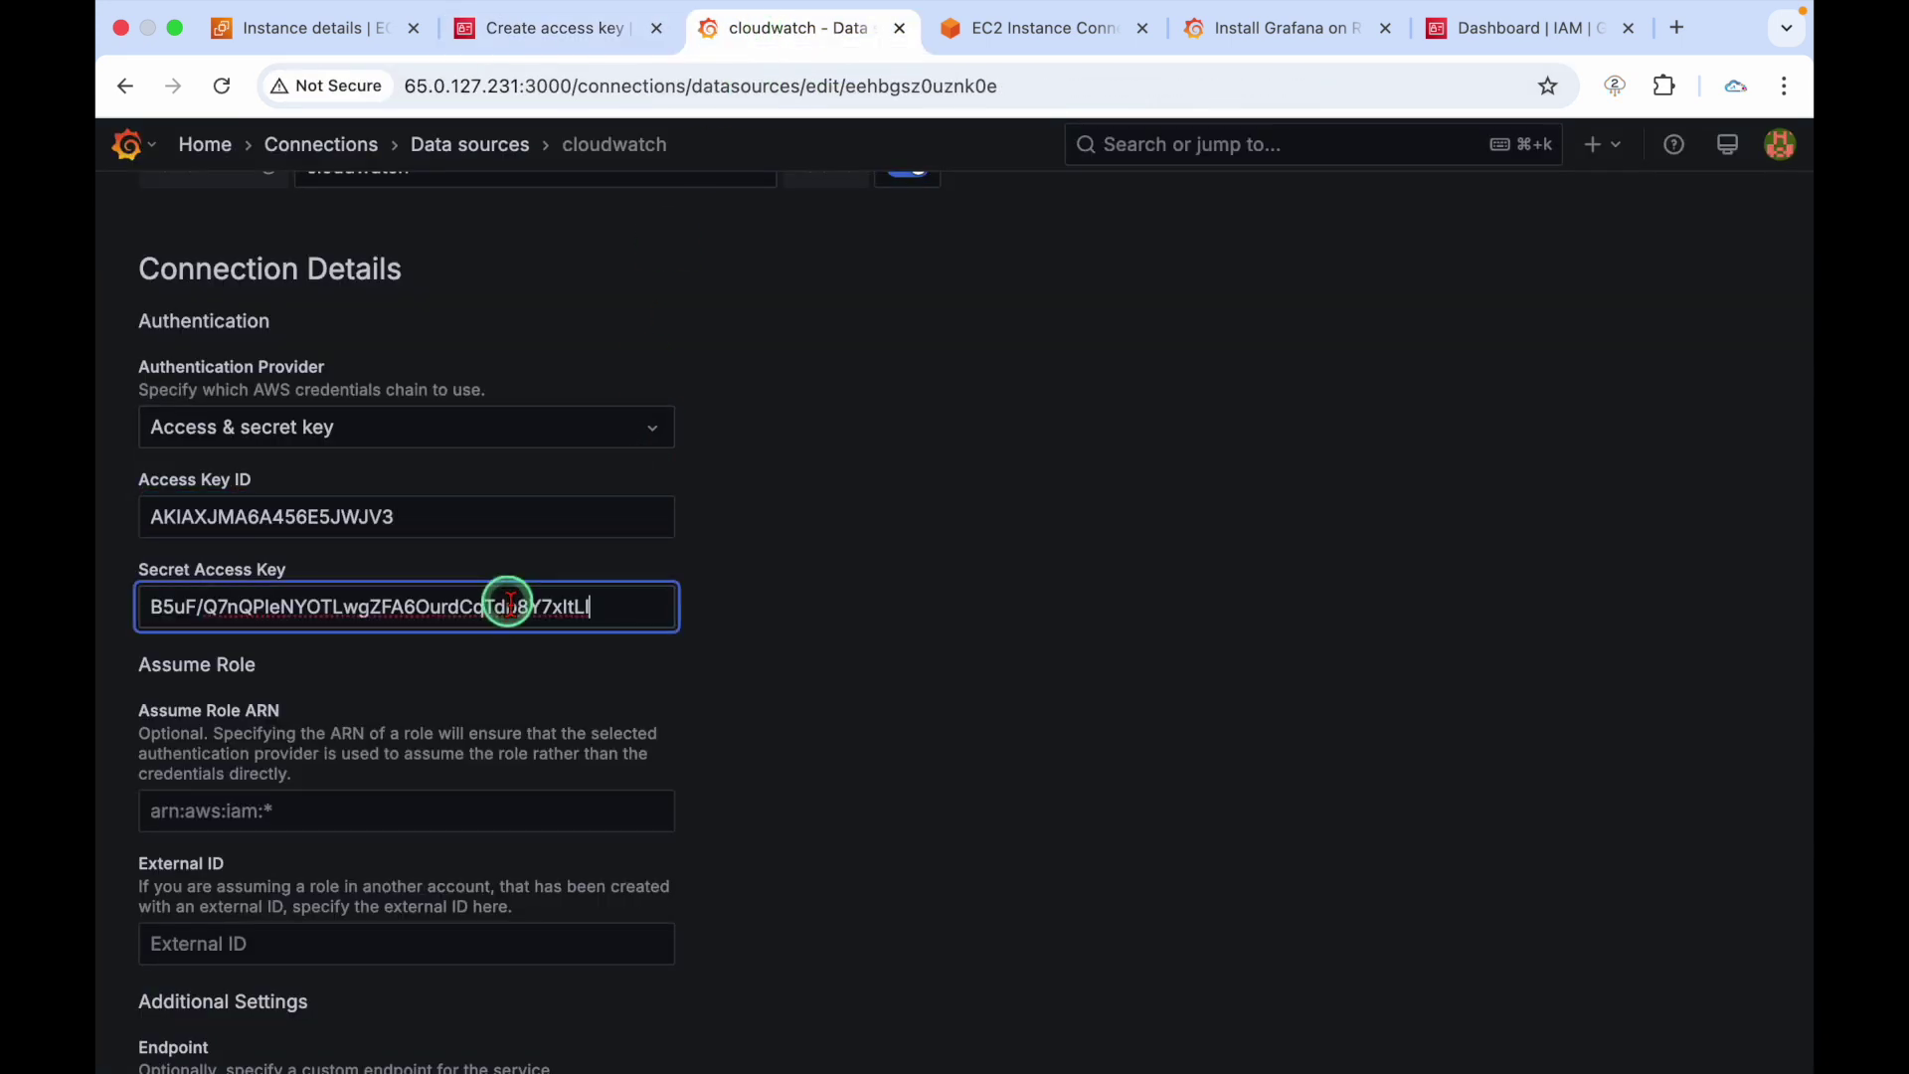
Set the data source's default region to ap-south-1
{"action": "scroll", "coordinate": [811, 660], "scroll_direction": "down", "scroll_amount": 5}
{"action": "scroll", "coordinate": [811, 660], "scroll_direction": "down", "scroll_amount": 3}
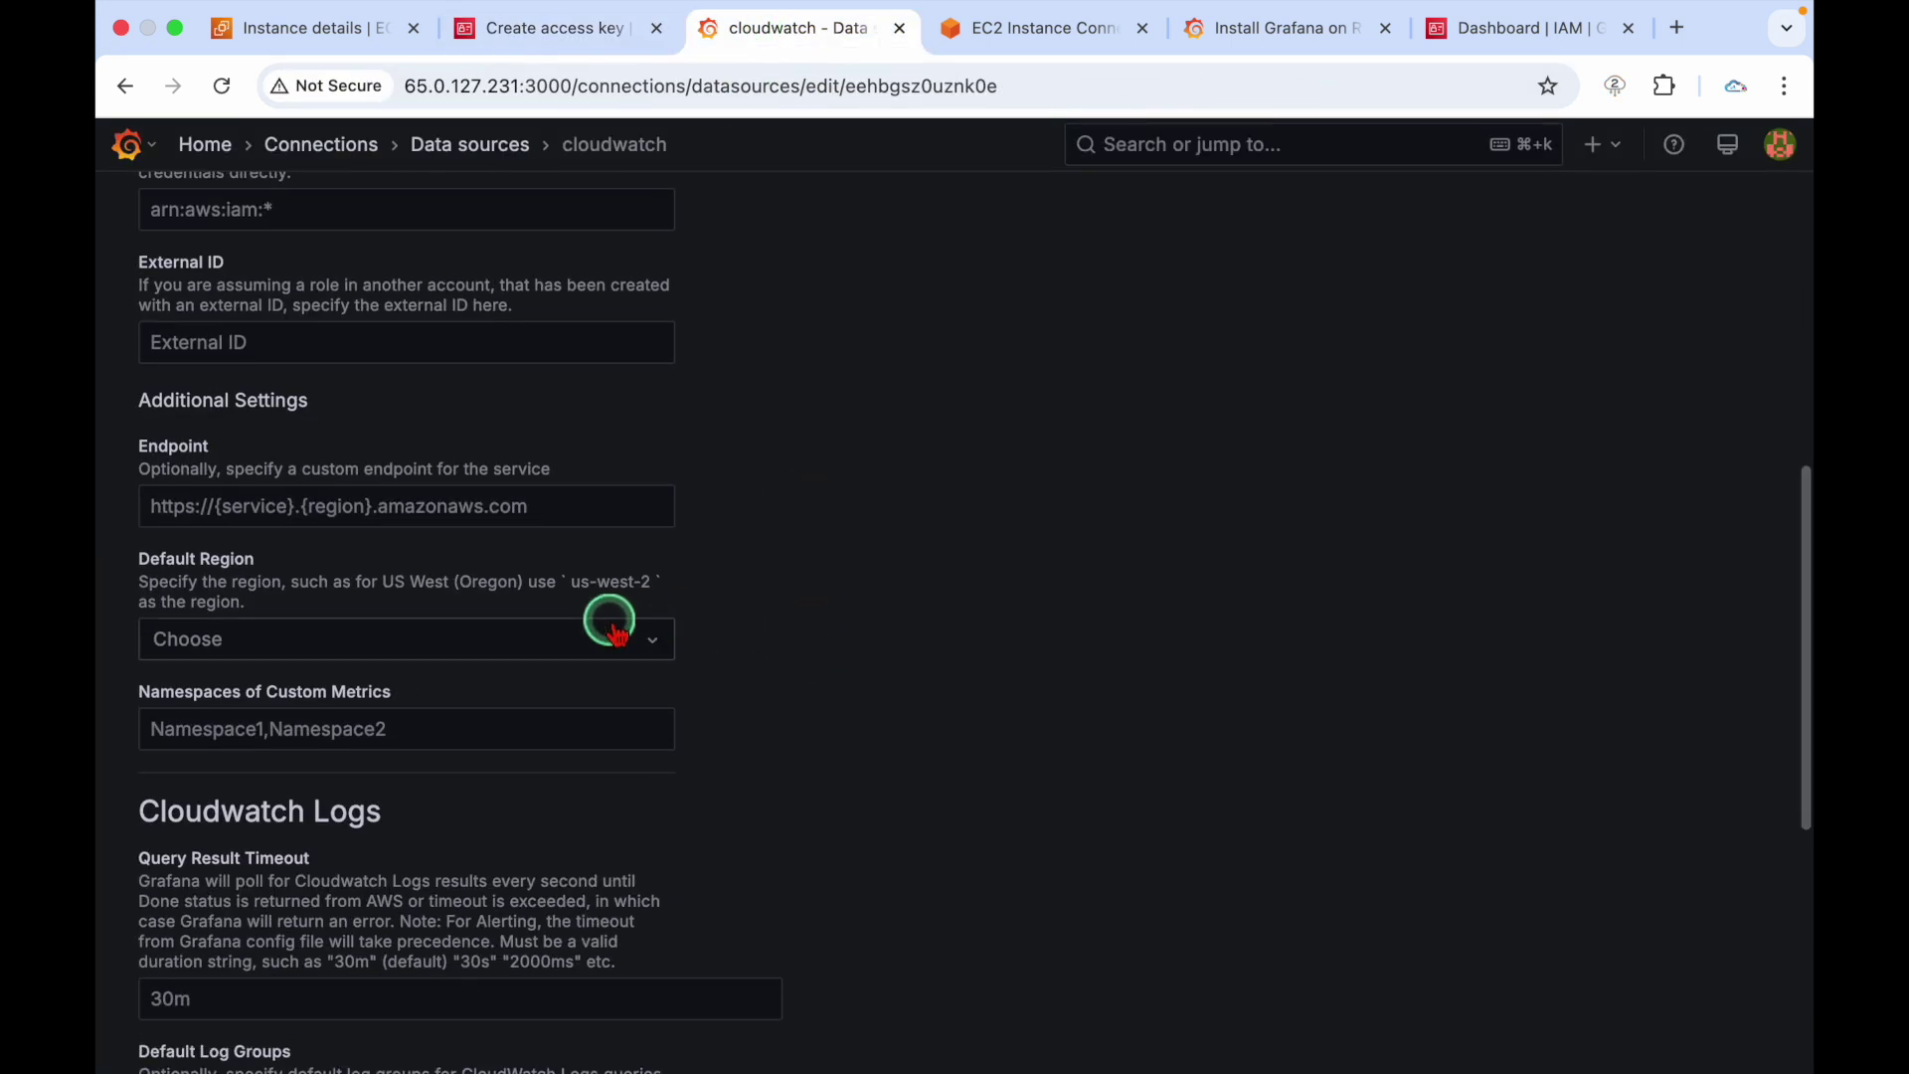
{"action": "left_click", "coordinate": [594, 647]}
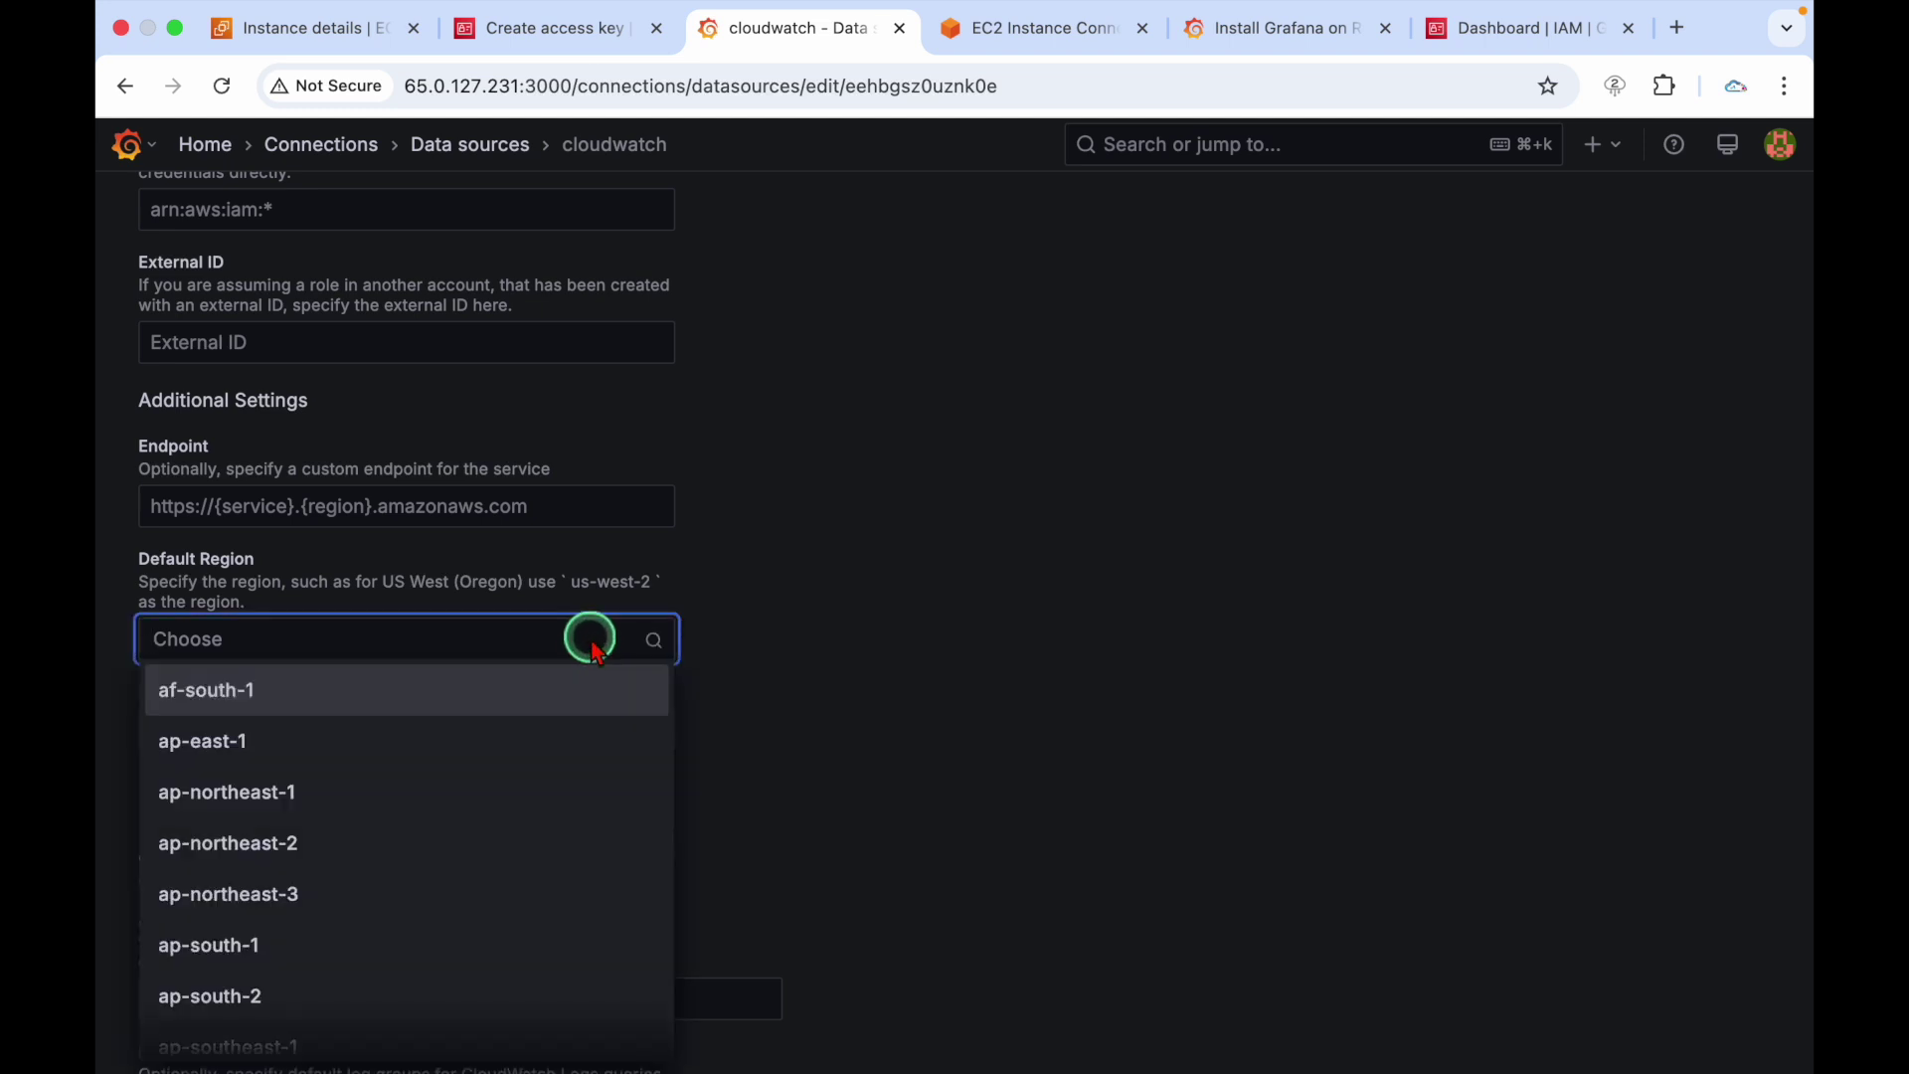
{"action": "type", "text": "ap-sou"}
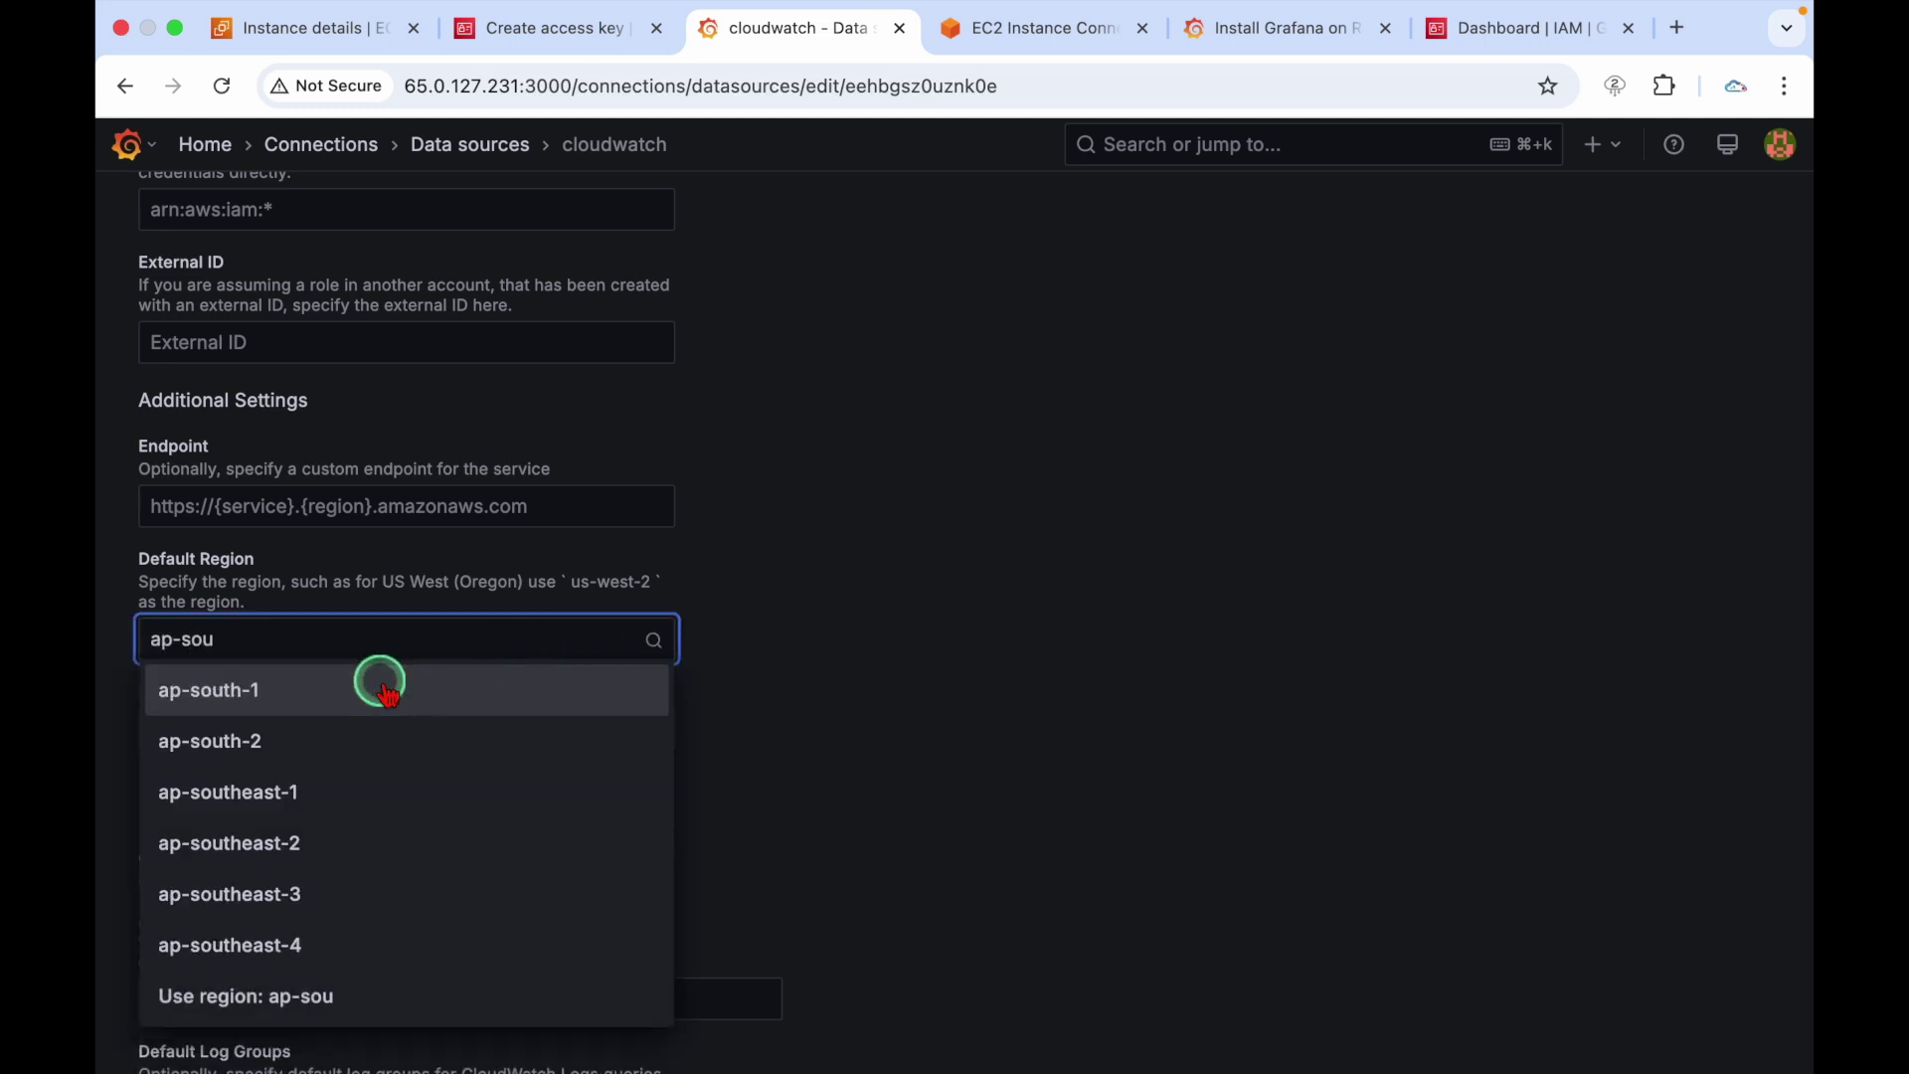
{"action": "left_click", "coordinate": [383, 686]}
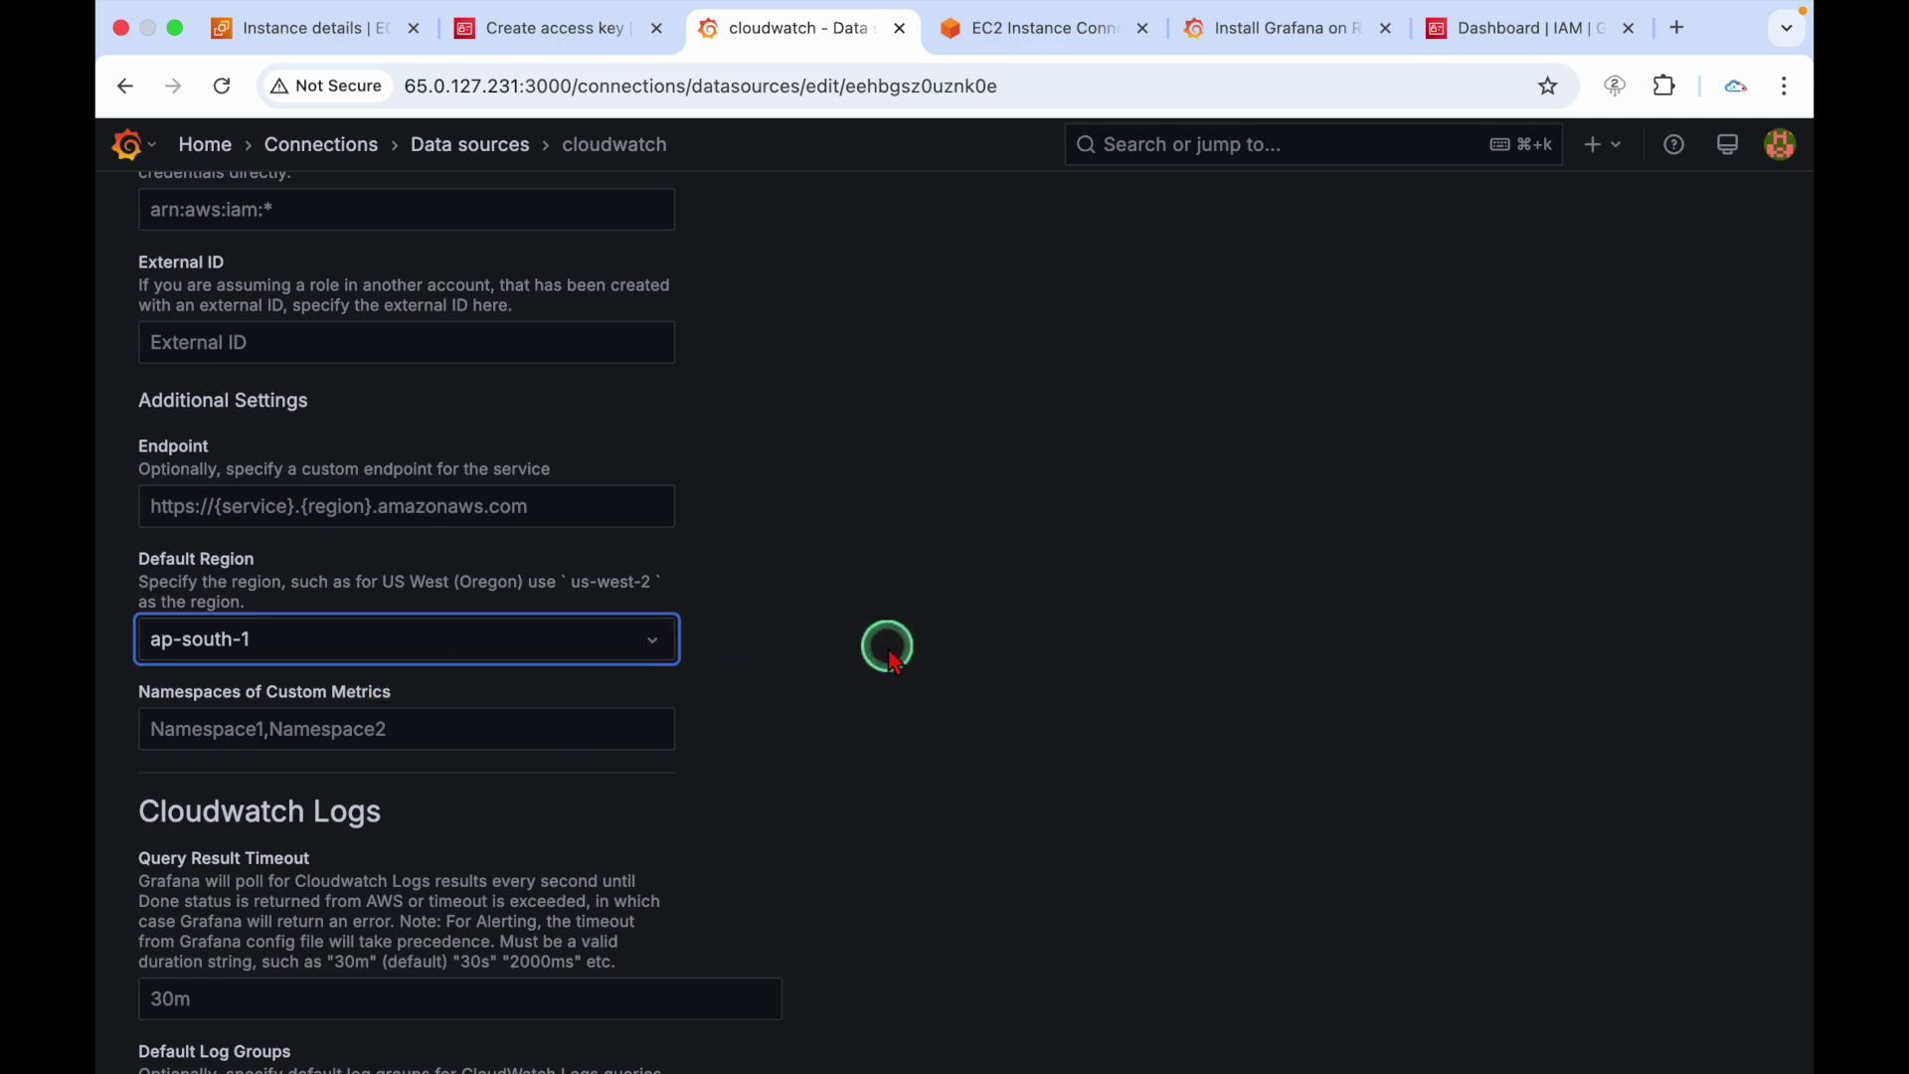
Save & test the data source, confirming the CloudWatch metrics and logs API checks succeed
{"action": "scroll", "coordinate": [888, 652], "scroll_direction": "down", "scroll_amount": 6}
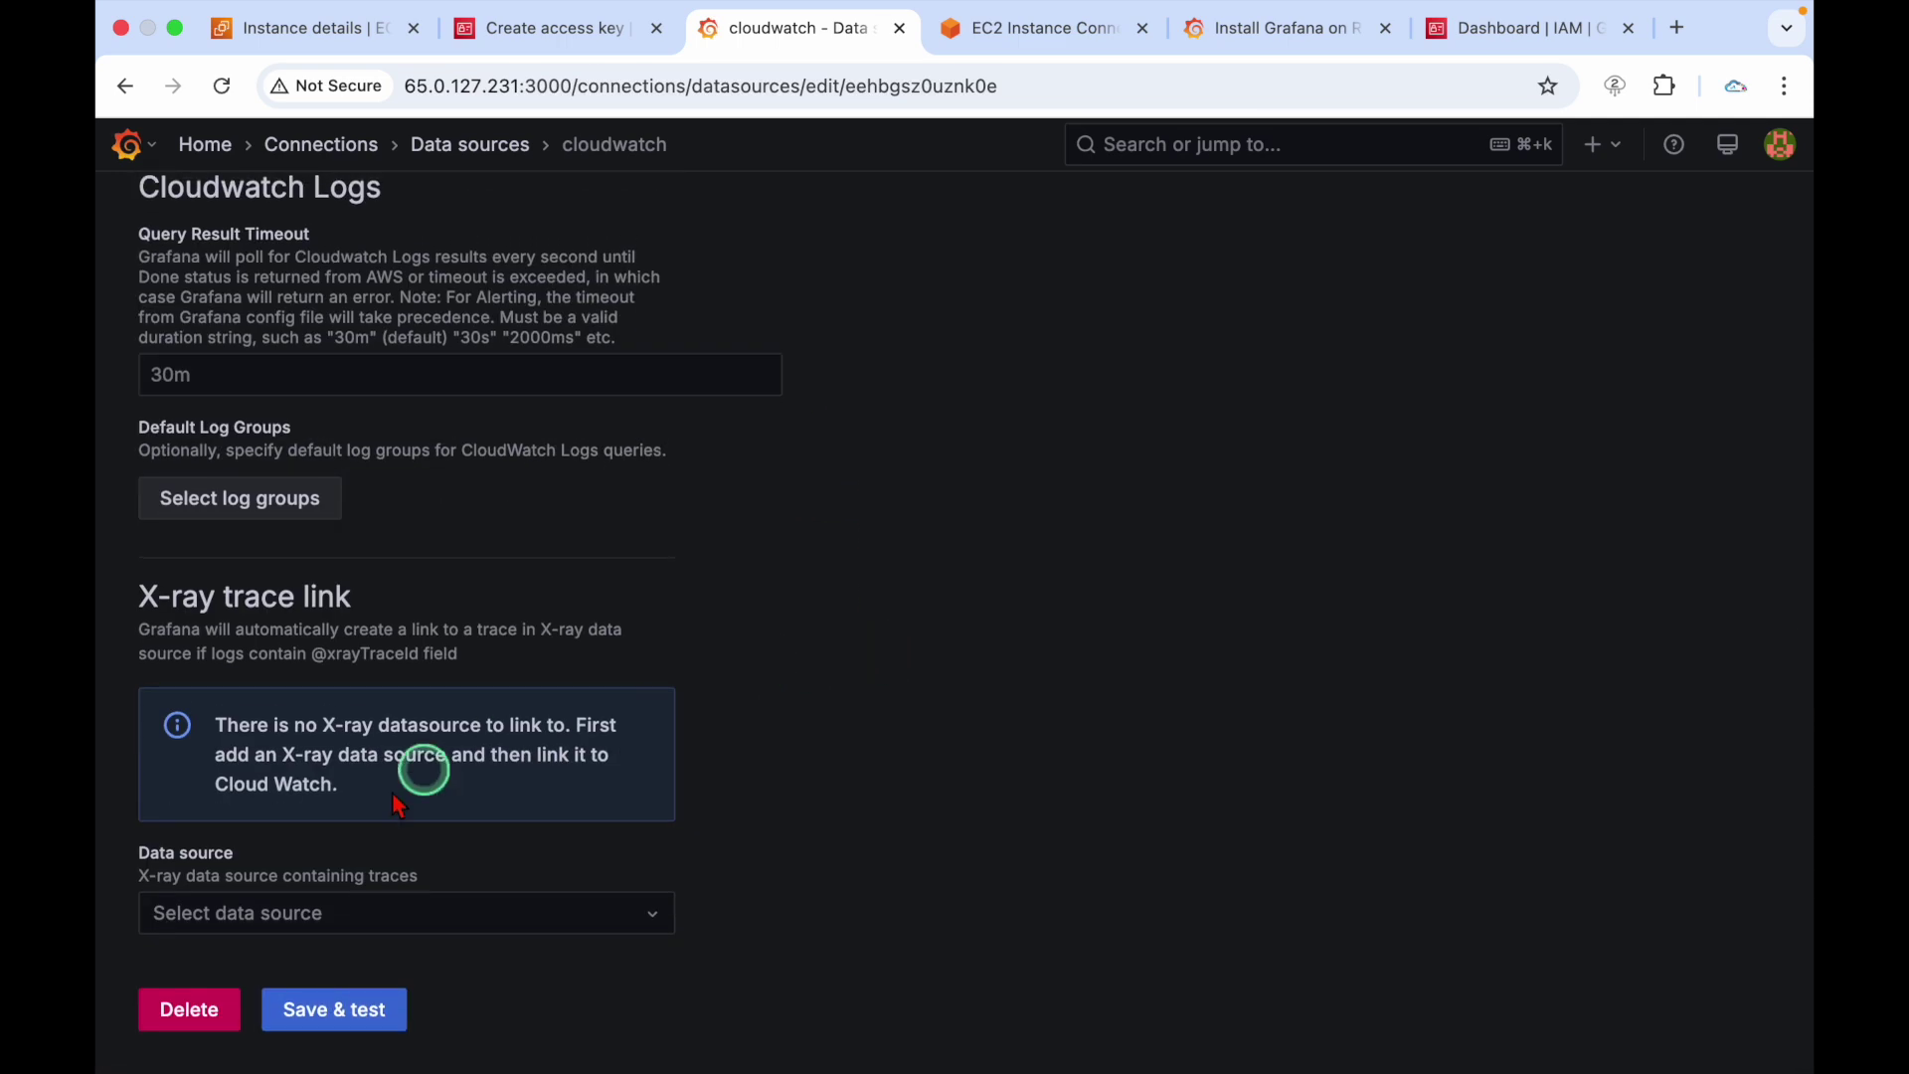
{"action": "left_click", "coordinate": [343, 1024]}
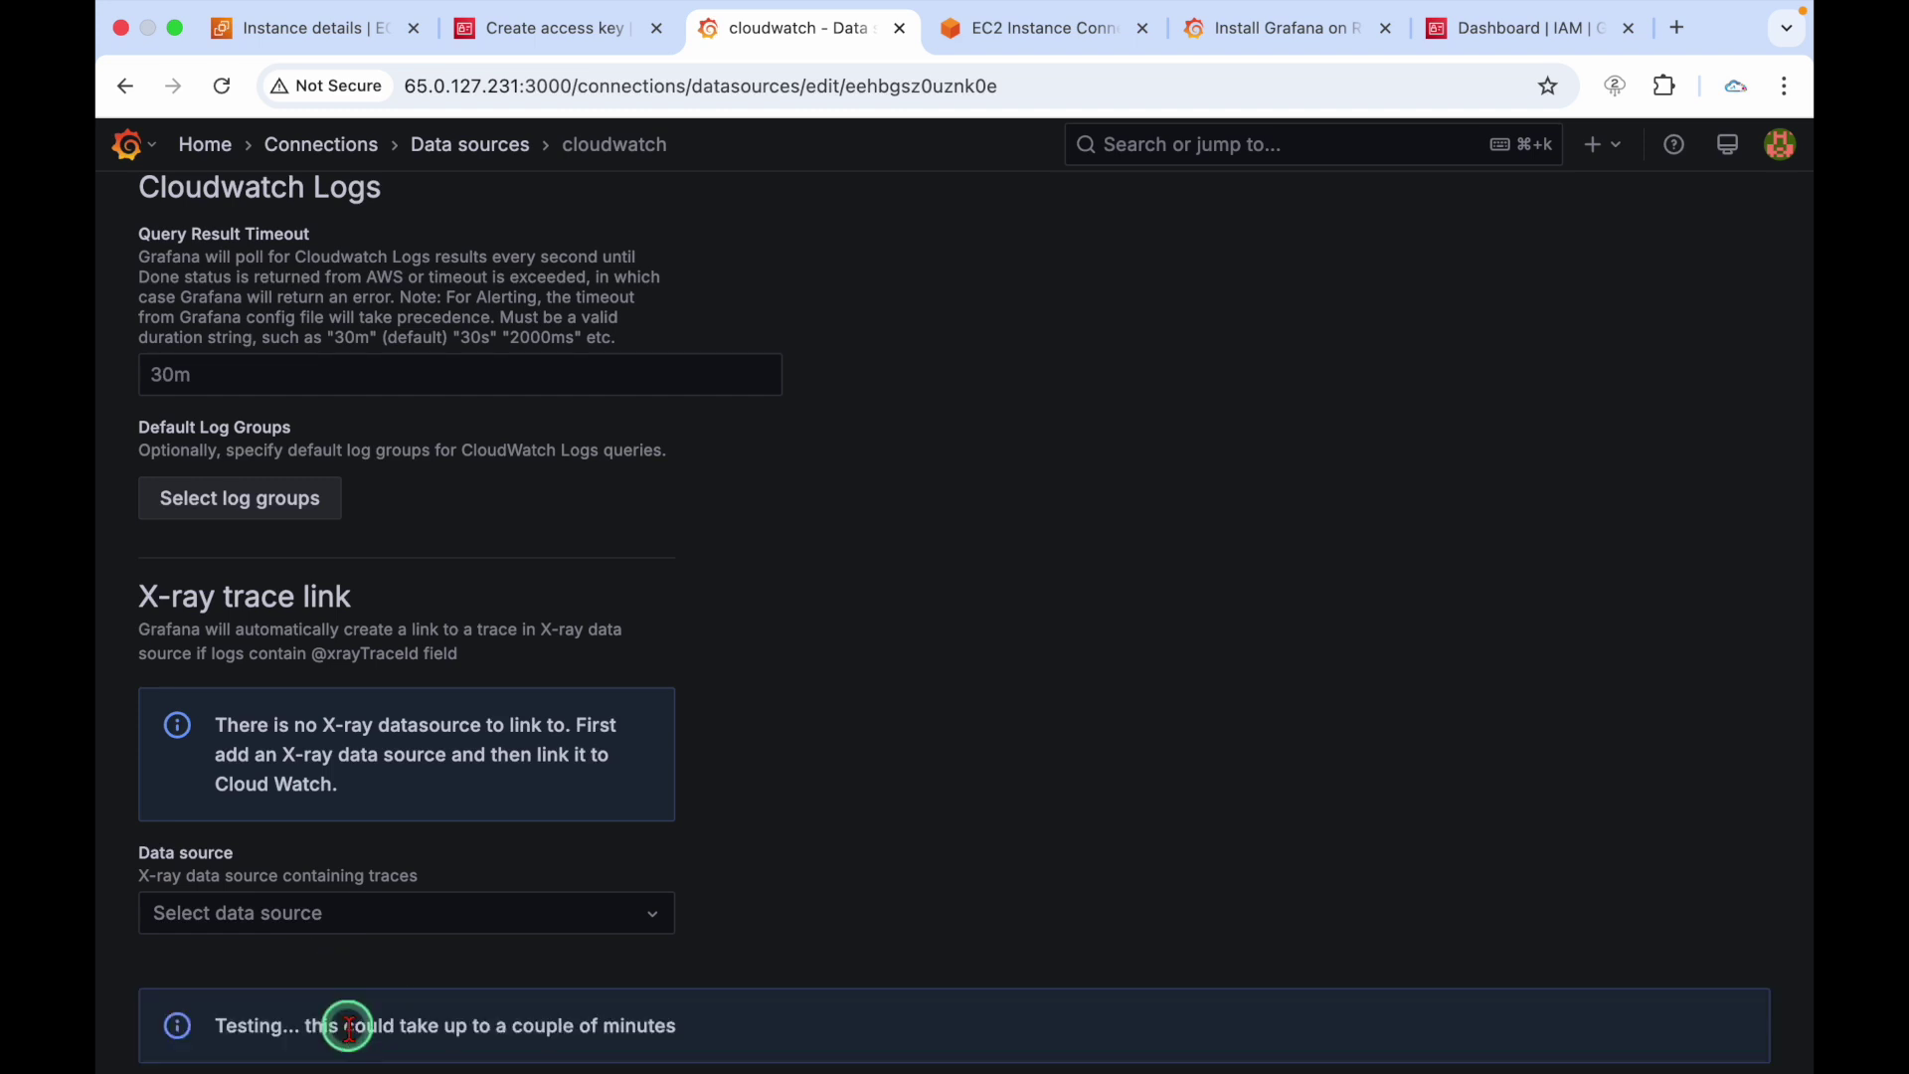
{"action": "left_click_drag", "start_coordinate": [248, 830], "coordinate": [1208, 830]}
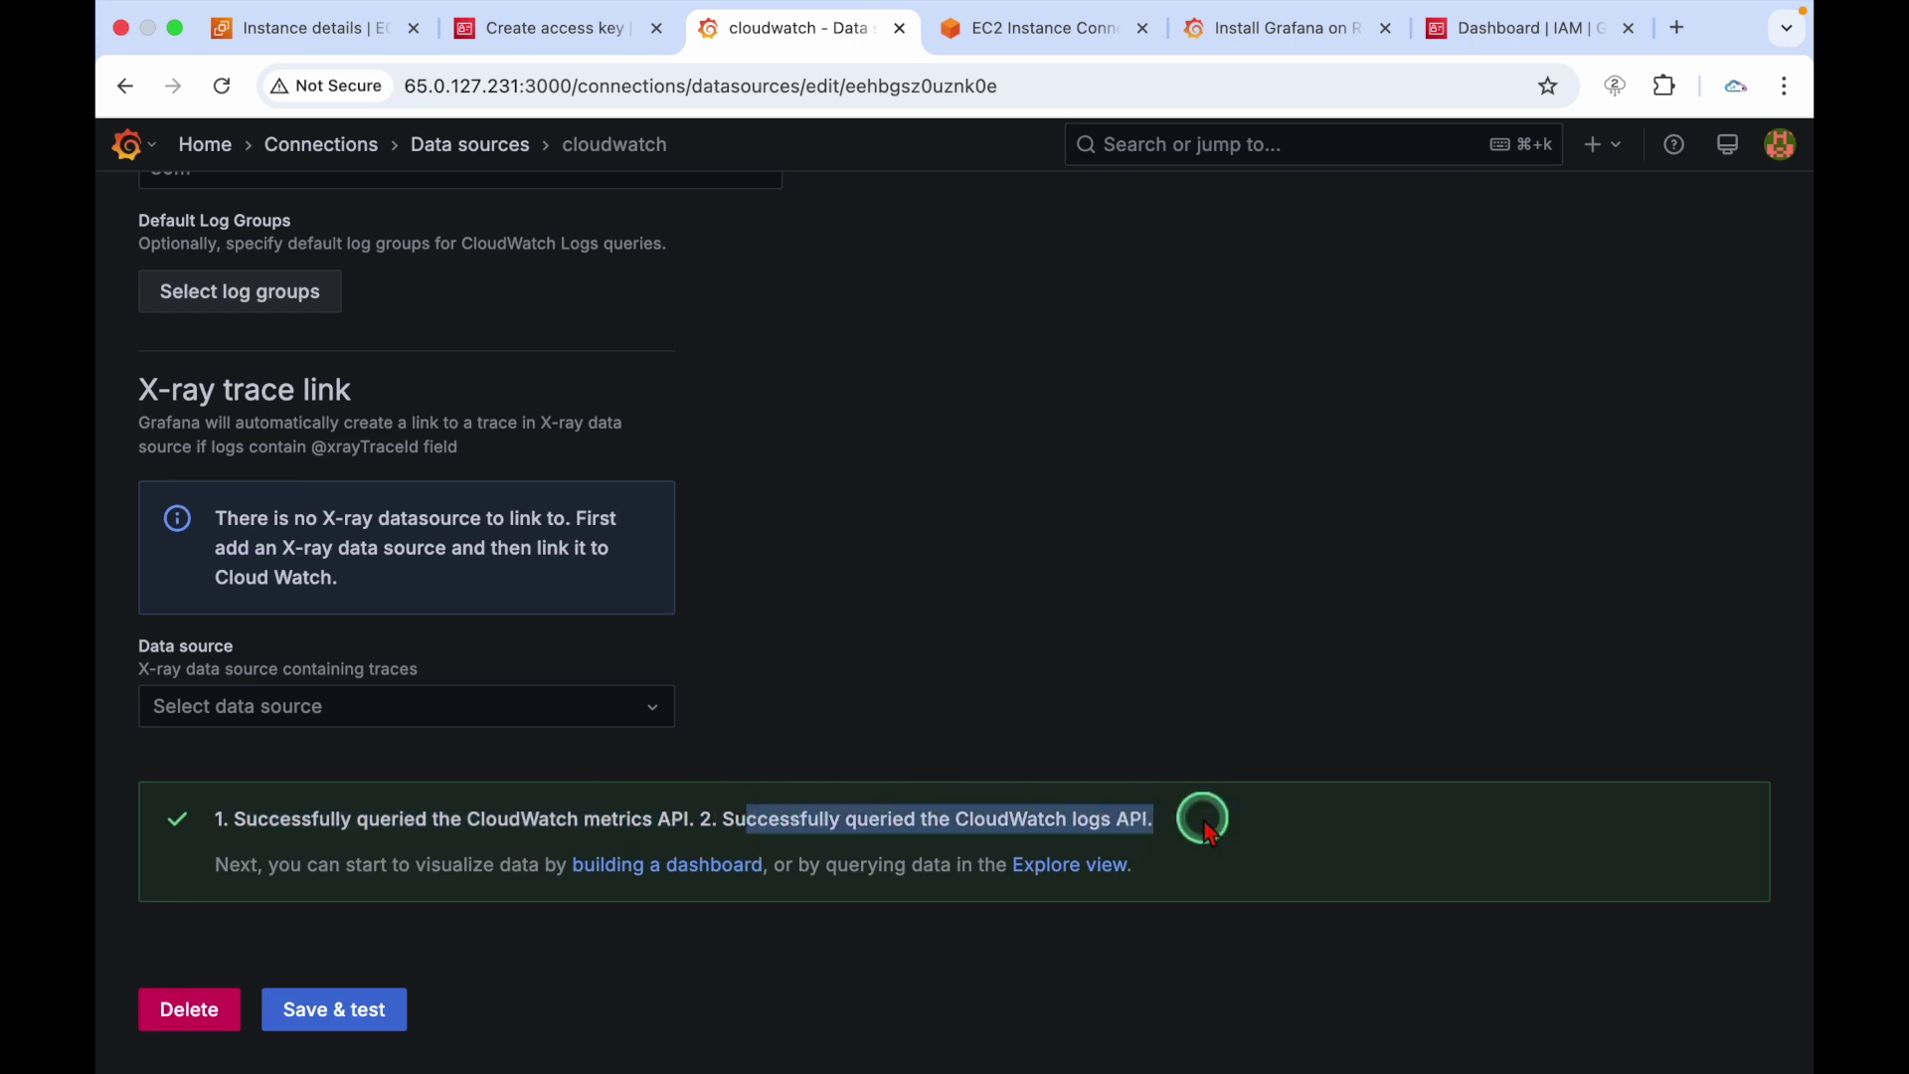
{"action": "left_click", "coordinate": [1207, 831]}
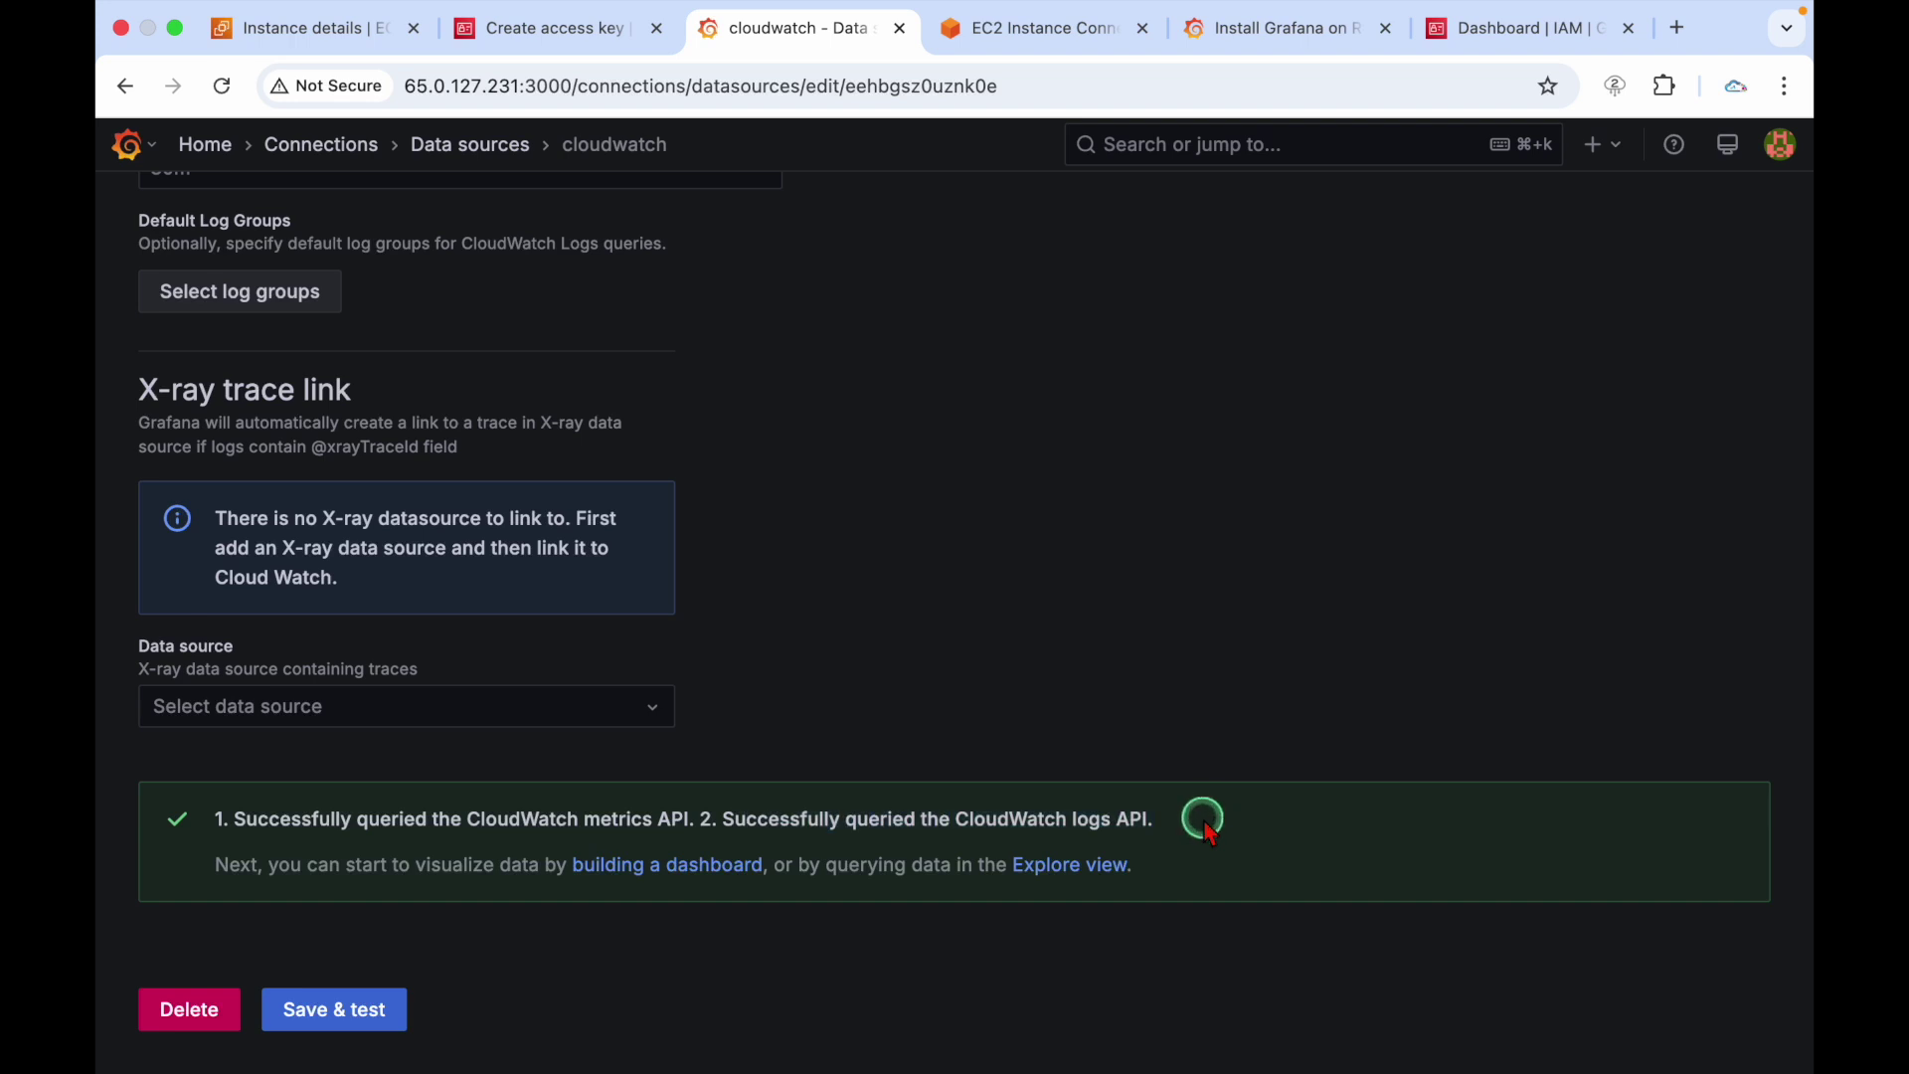
{"action": "left_click_drag", "start_coordinate": [560, 817], "coordinate": [1102, 818]}
{"action": "left_click", "coordinate": [1305, 813]}
{"action": "left_click", "coordinate": [376, 1009]}
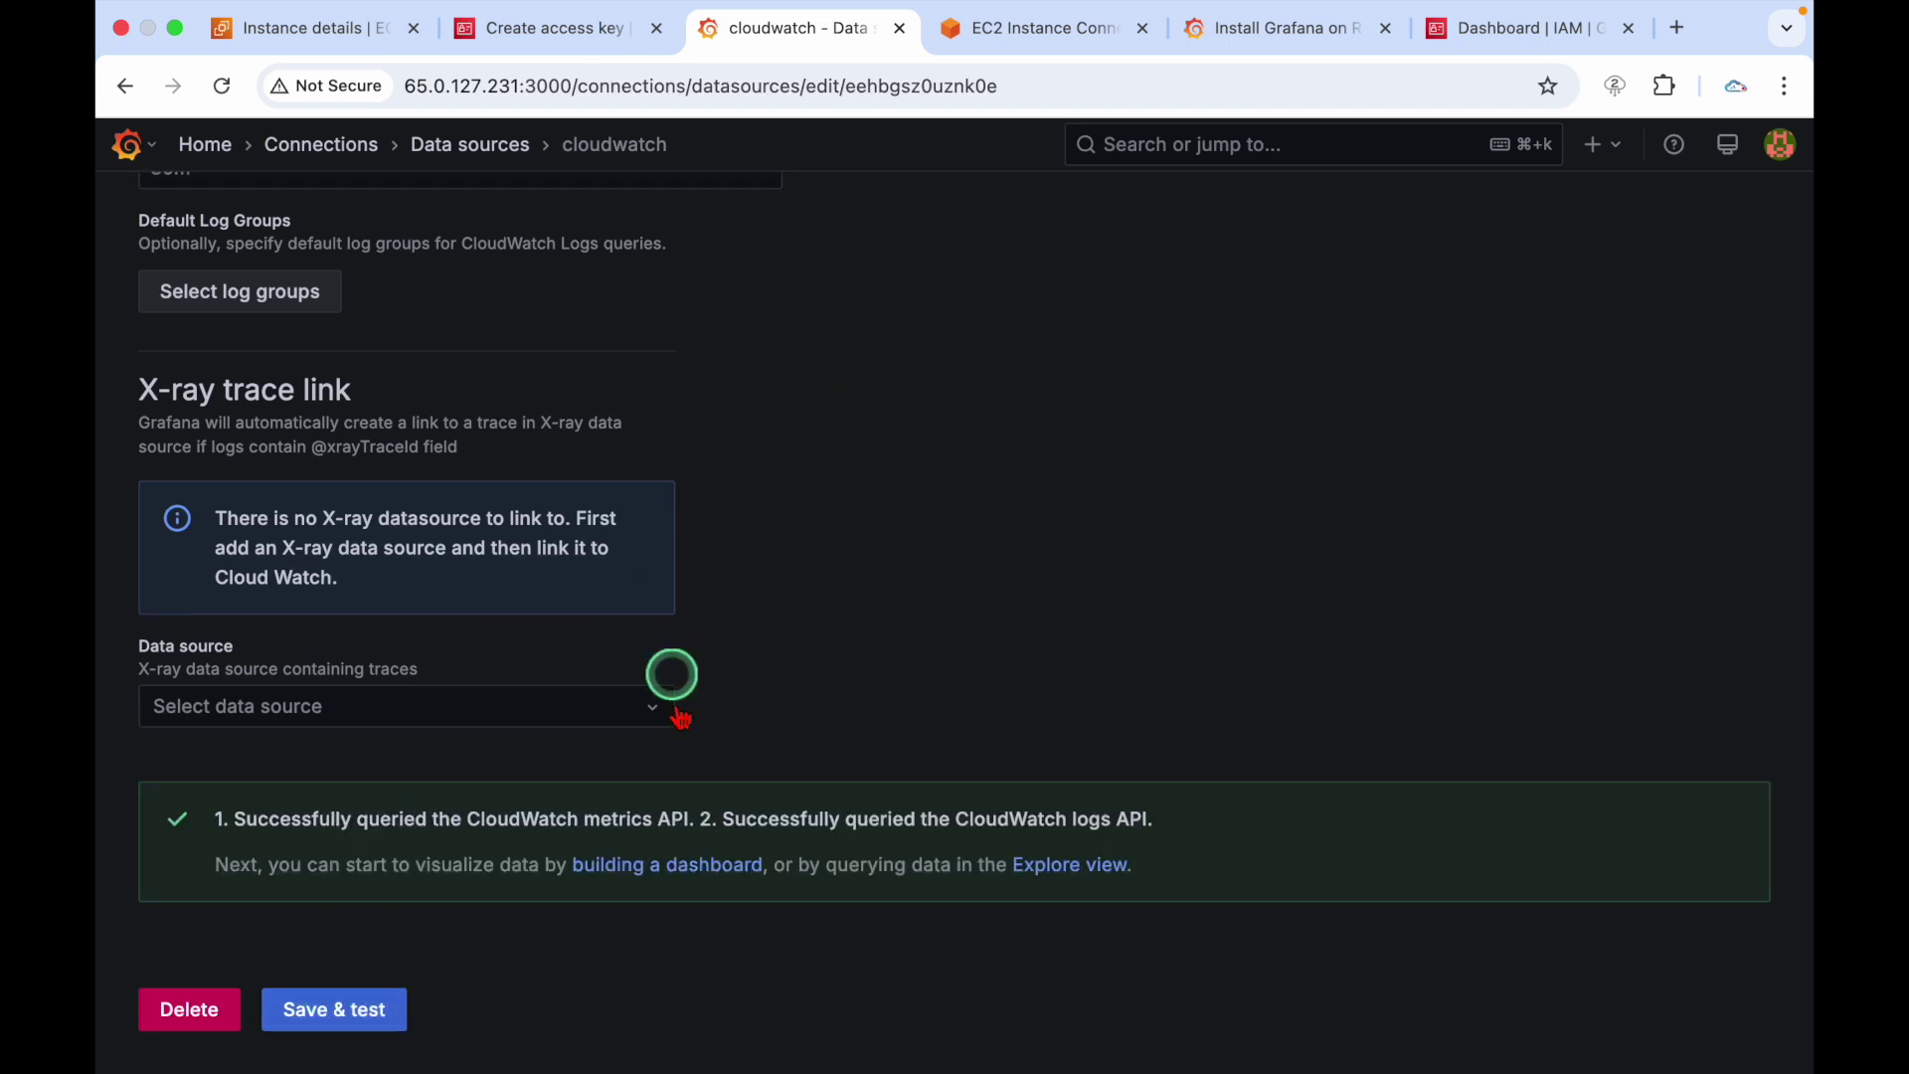
Switch from a new dashboard to Import dashboard, discarding the empty one, and focus the grafana.com field
{"action": "left_click", "coordinate": [658, 873]}
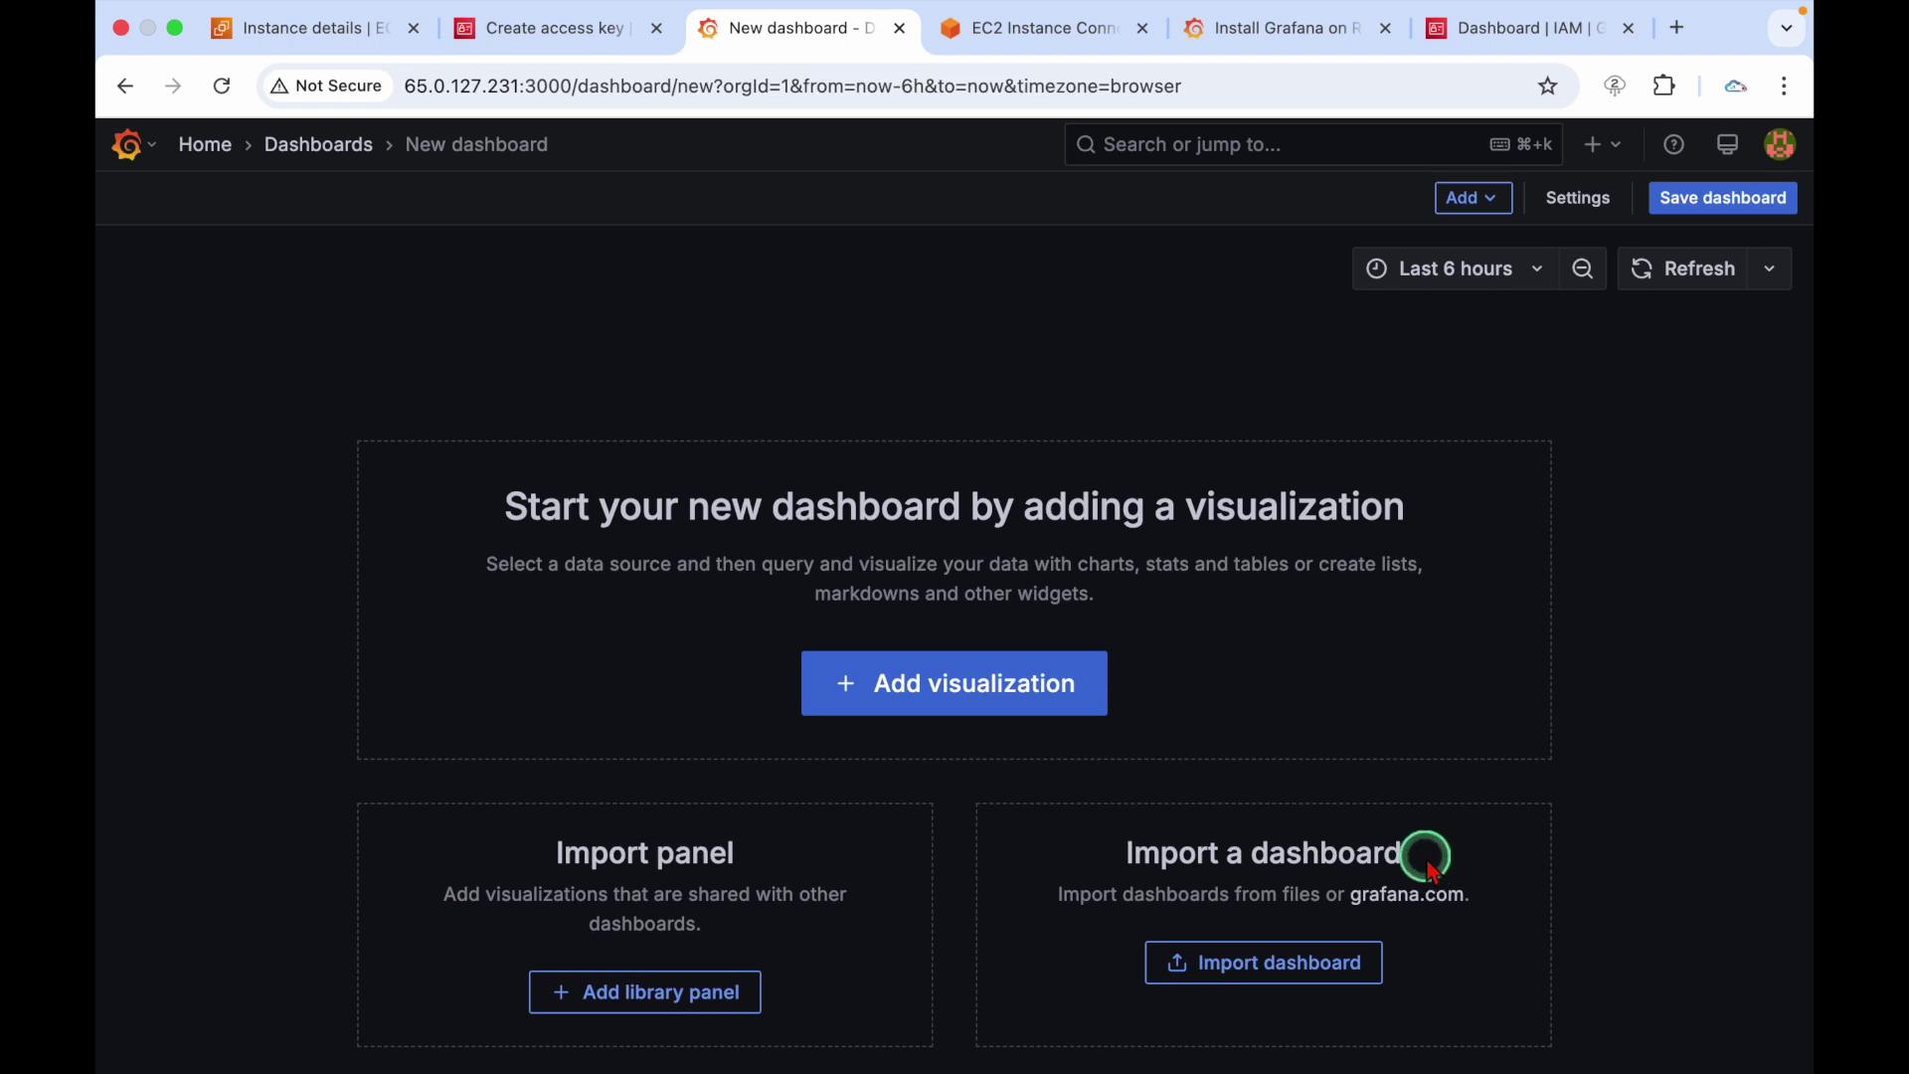
{"action": "left_click", "coordinate": [1269, 966]}
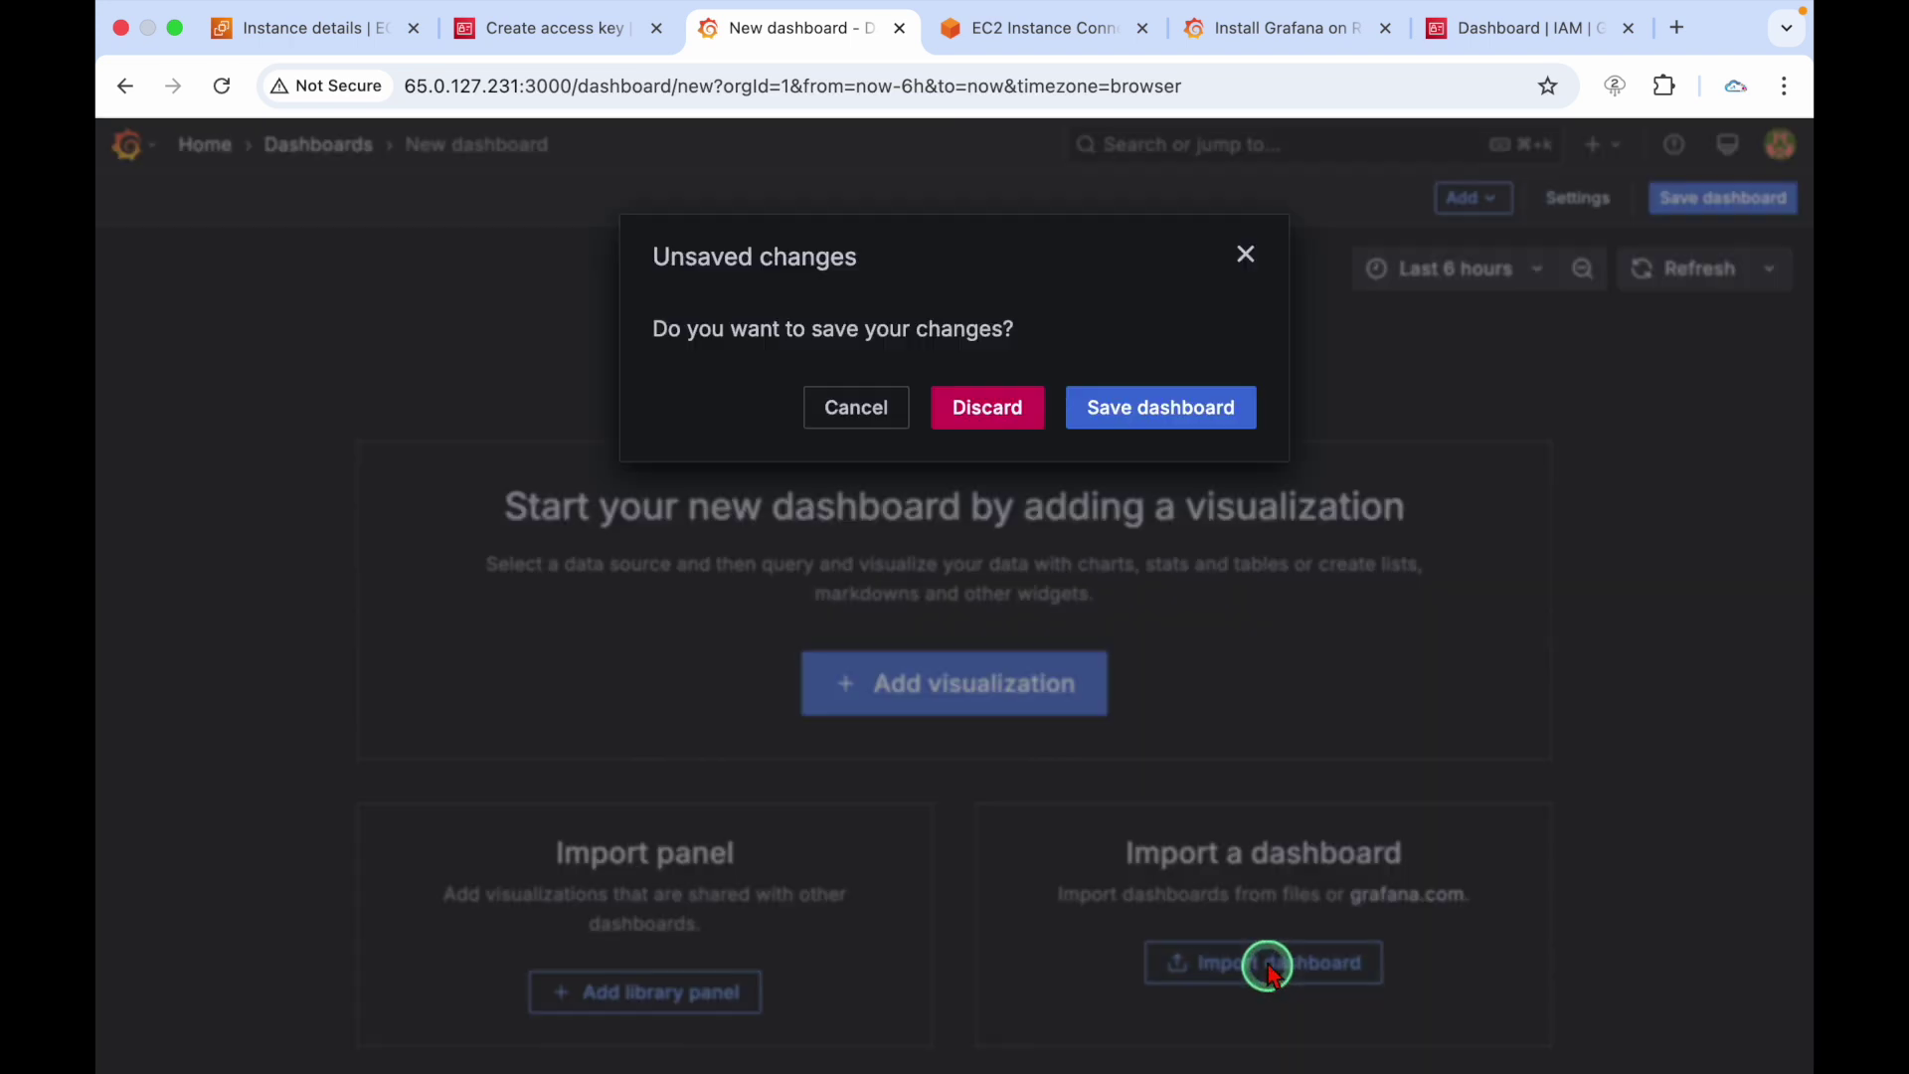
{"action": "left_click", "coordinate": [975, 412]}
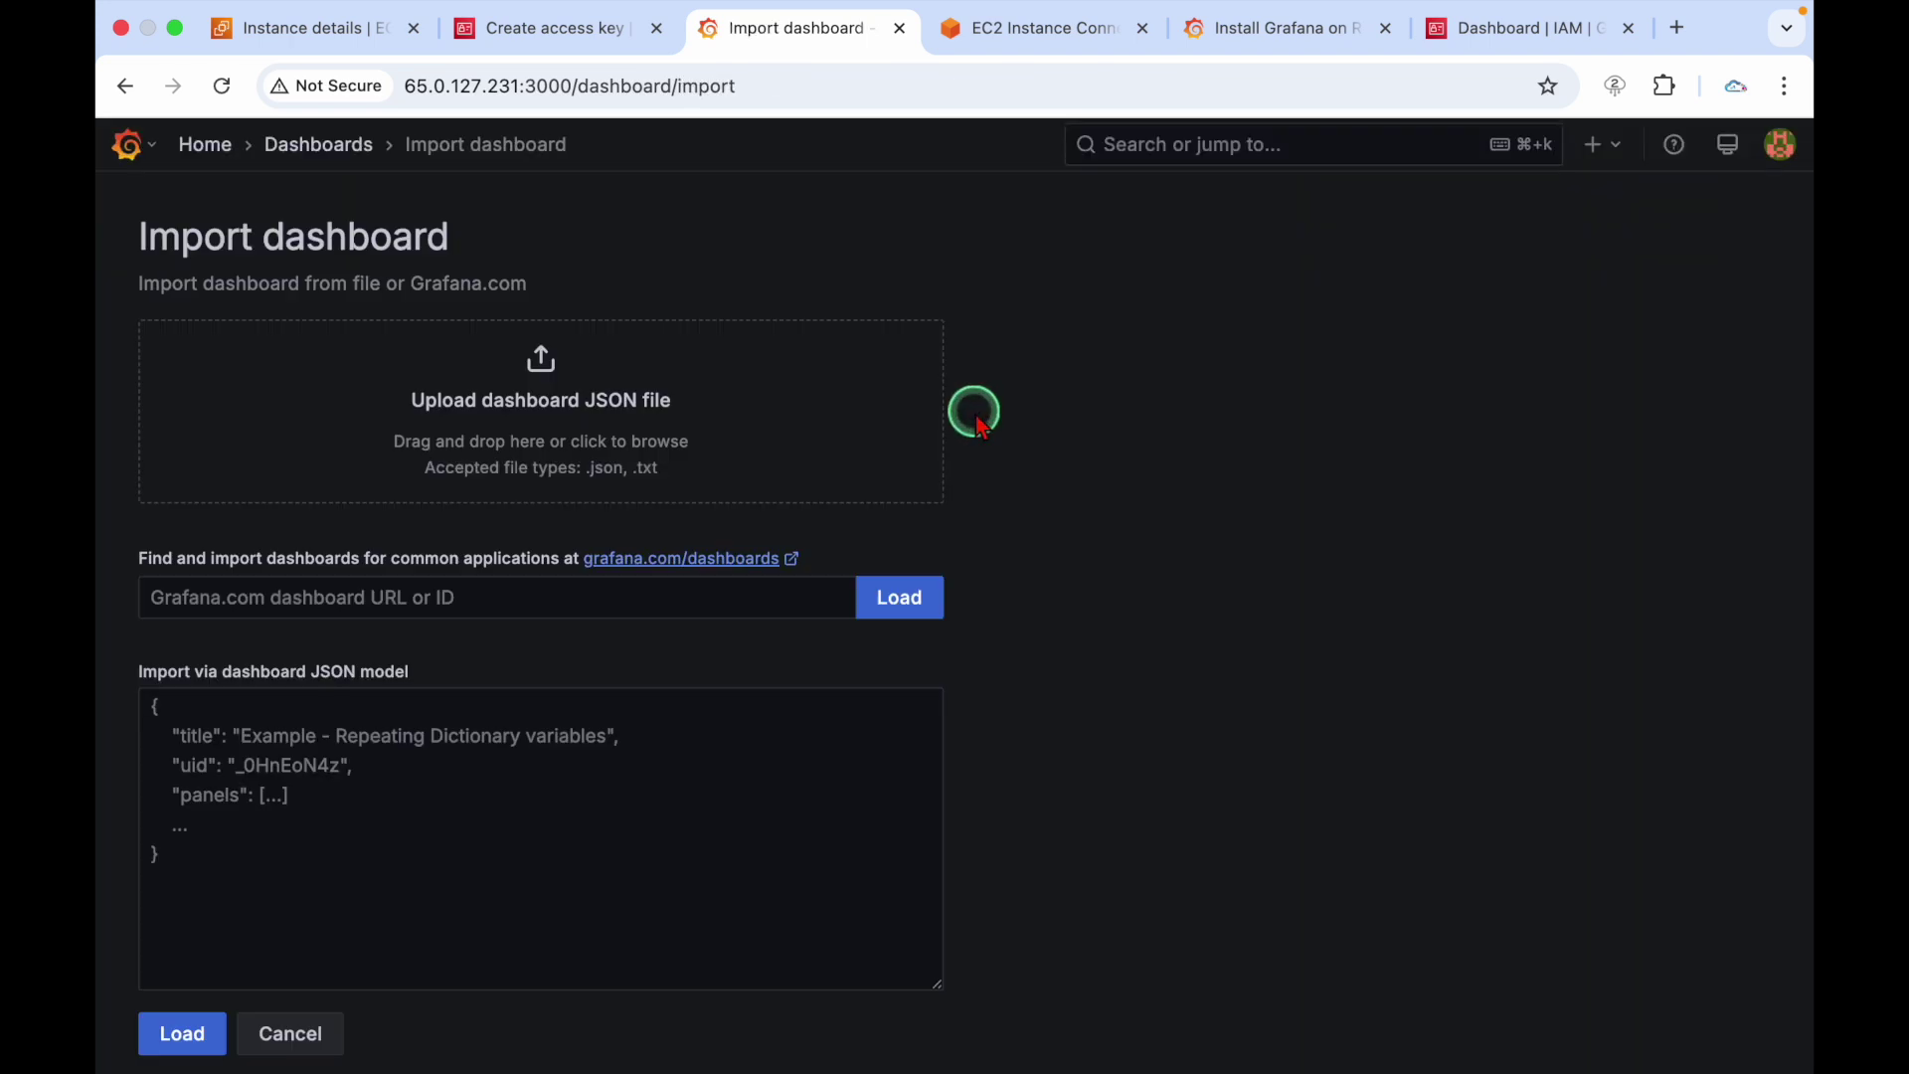
{"action": "left_click_drag", "start_coordinate": [212, 561], "coordinate": [1010, 541]}
{"action": "left_click", "coordinate": [511, 558]}
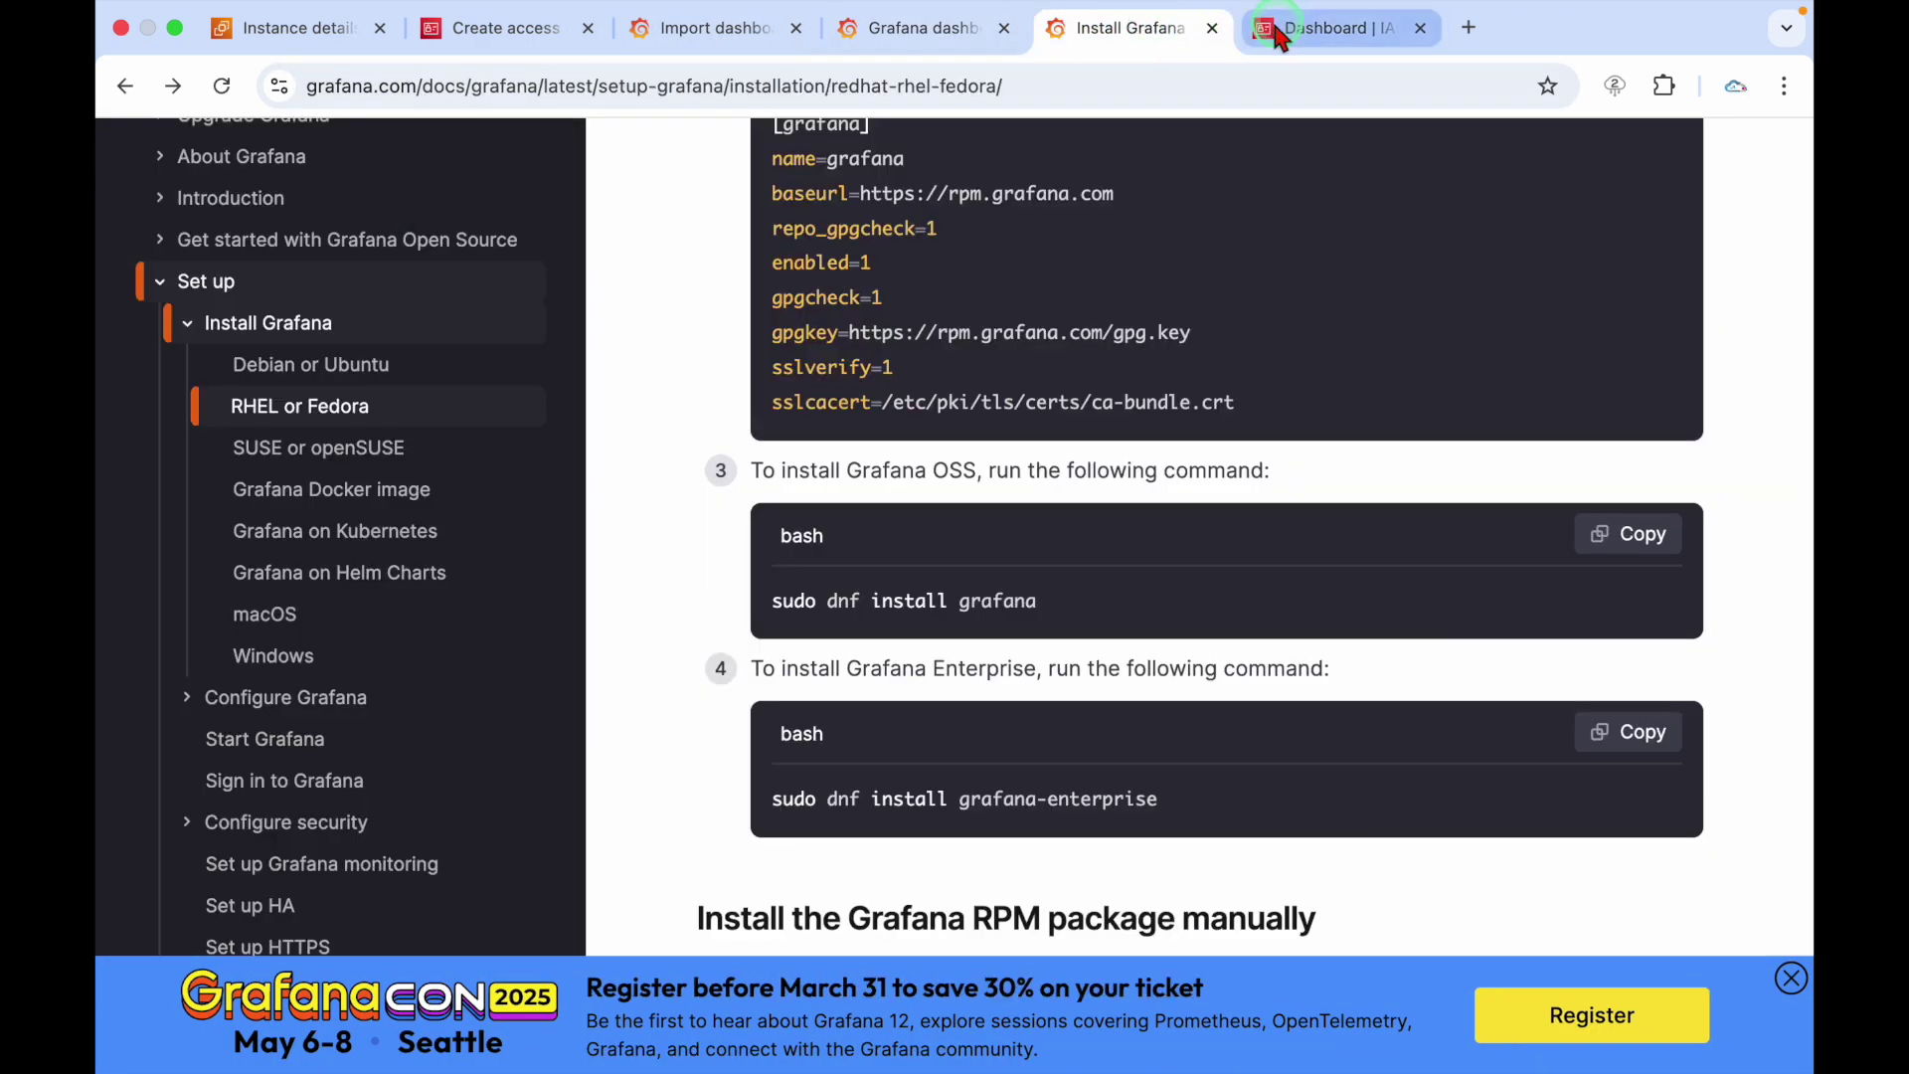
Close the Grafana installation docs and AWS IAM dashboard tabs
{"action": "left_click", "coordinate": [1214, 29]}
{"action": "left_click", "coordinate": [1214, 29]}
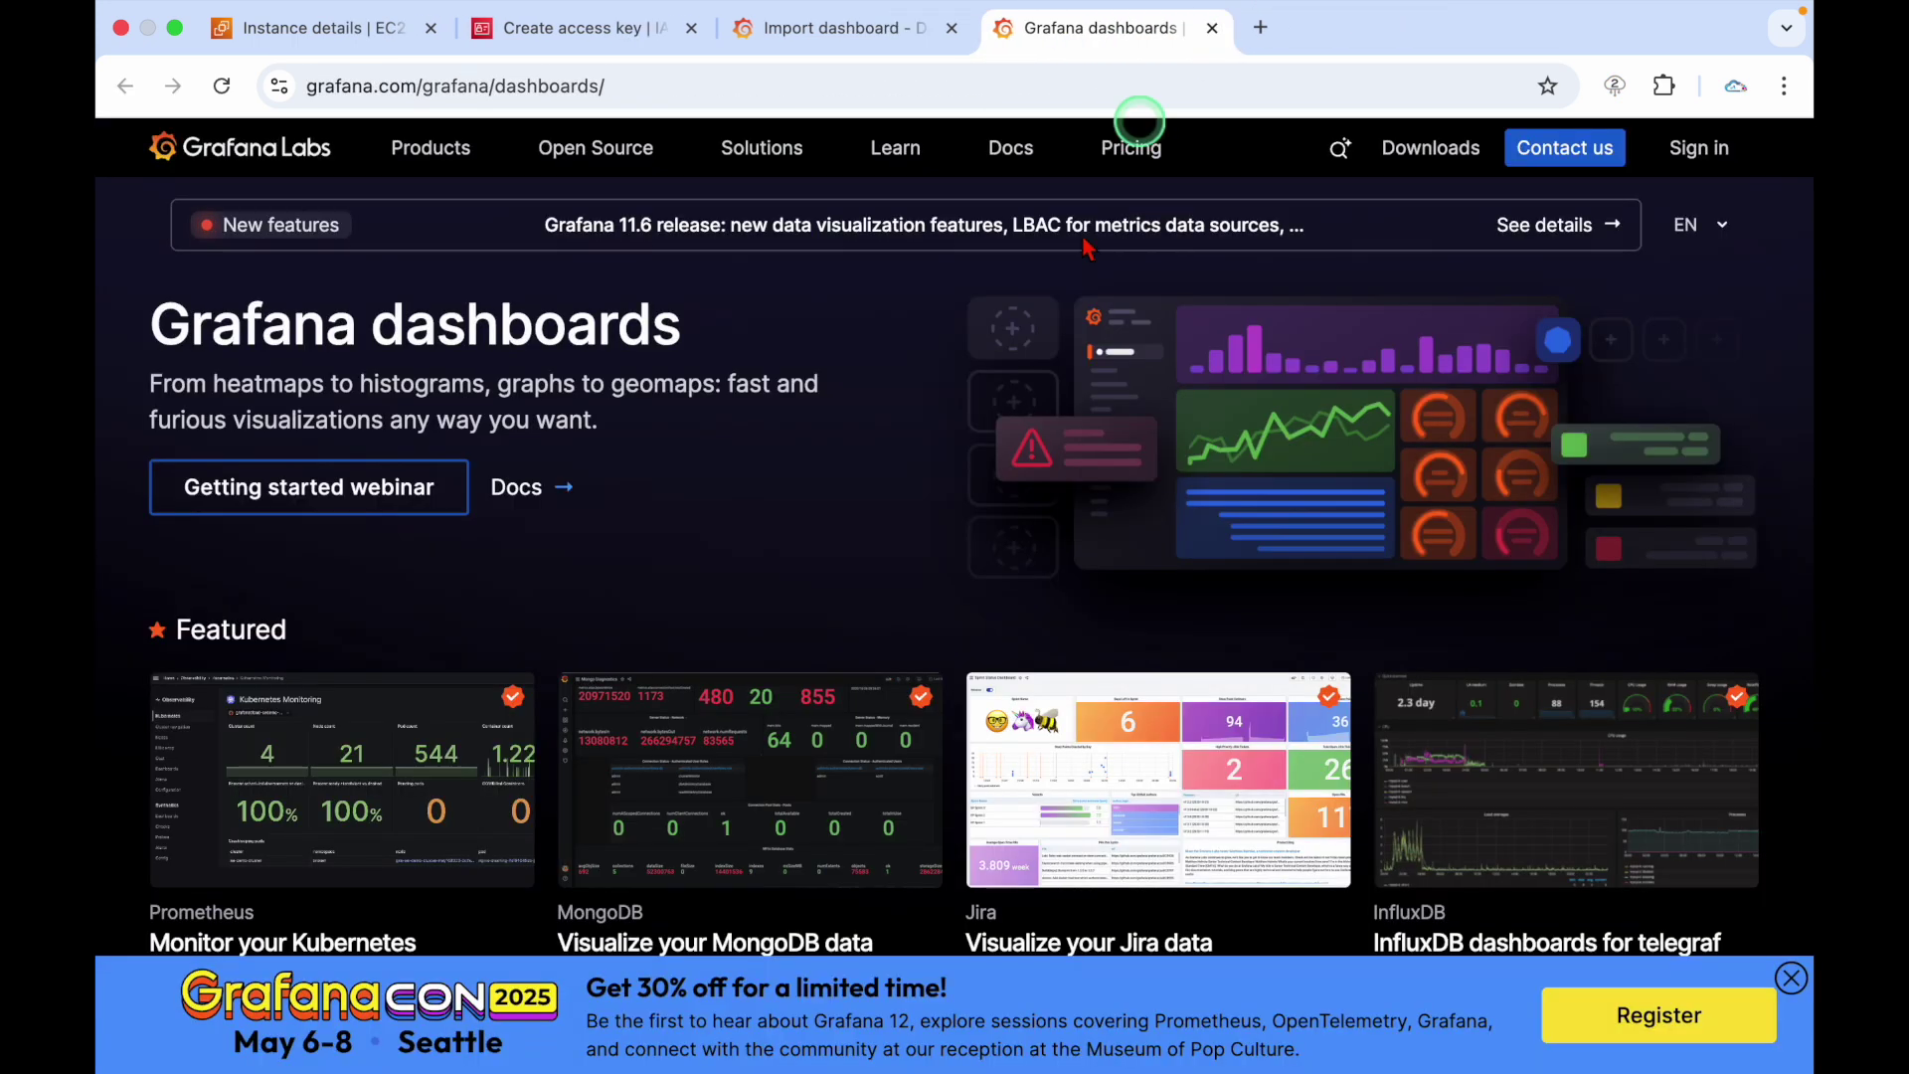
{"action": "triple_click", "coordinate": [627, 341]}
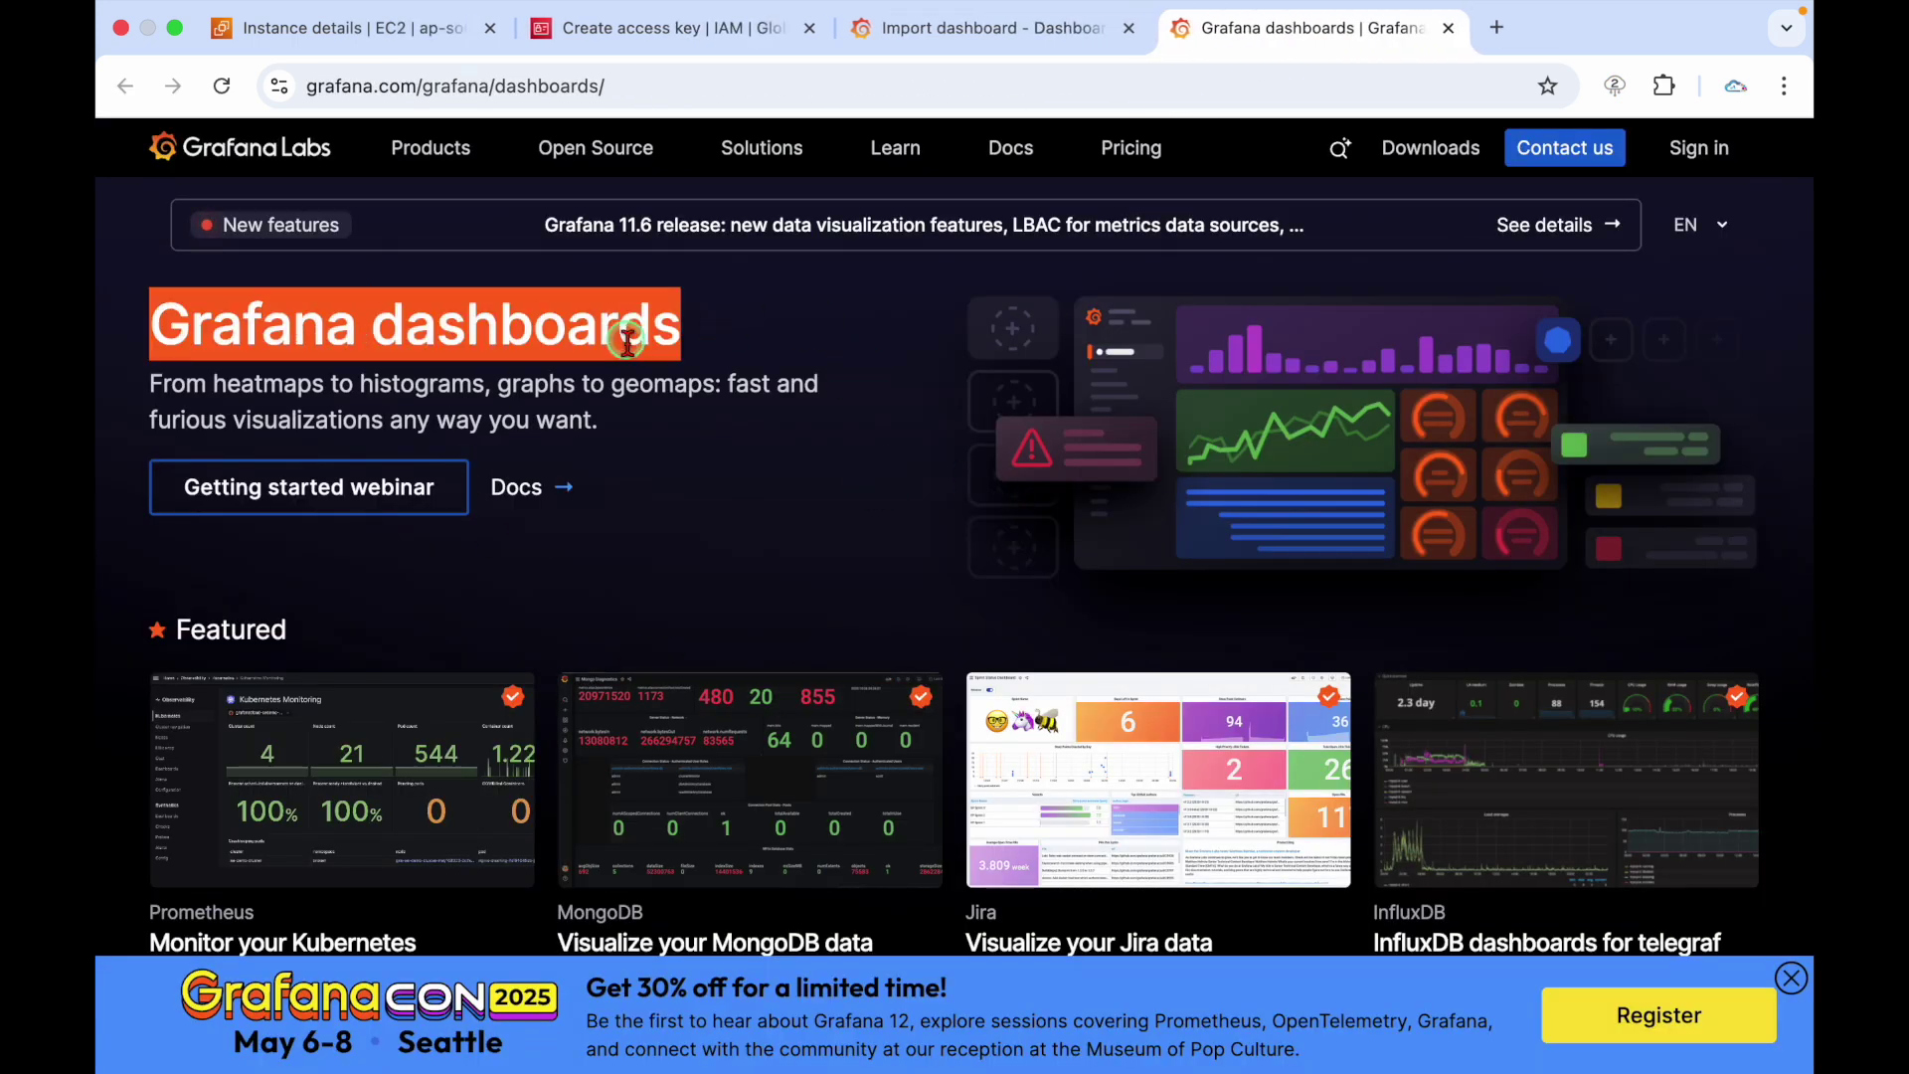
{"action": "left_click", "coordinate": [924, 500]}
{"action": "scroll", "coordinate": [895, 517], "scroll_direction": "down", "scroll_amount": 6}
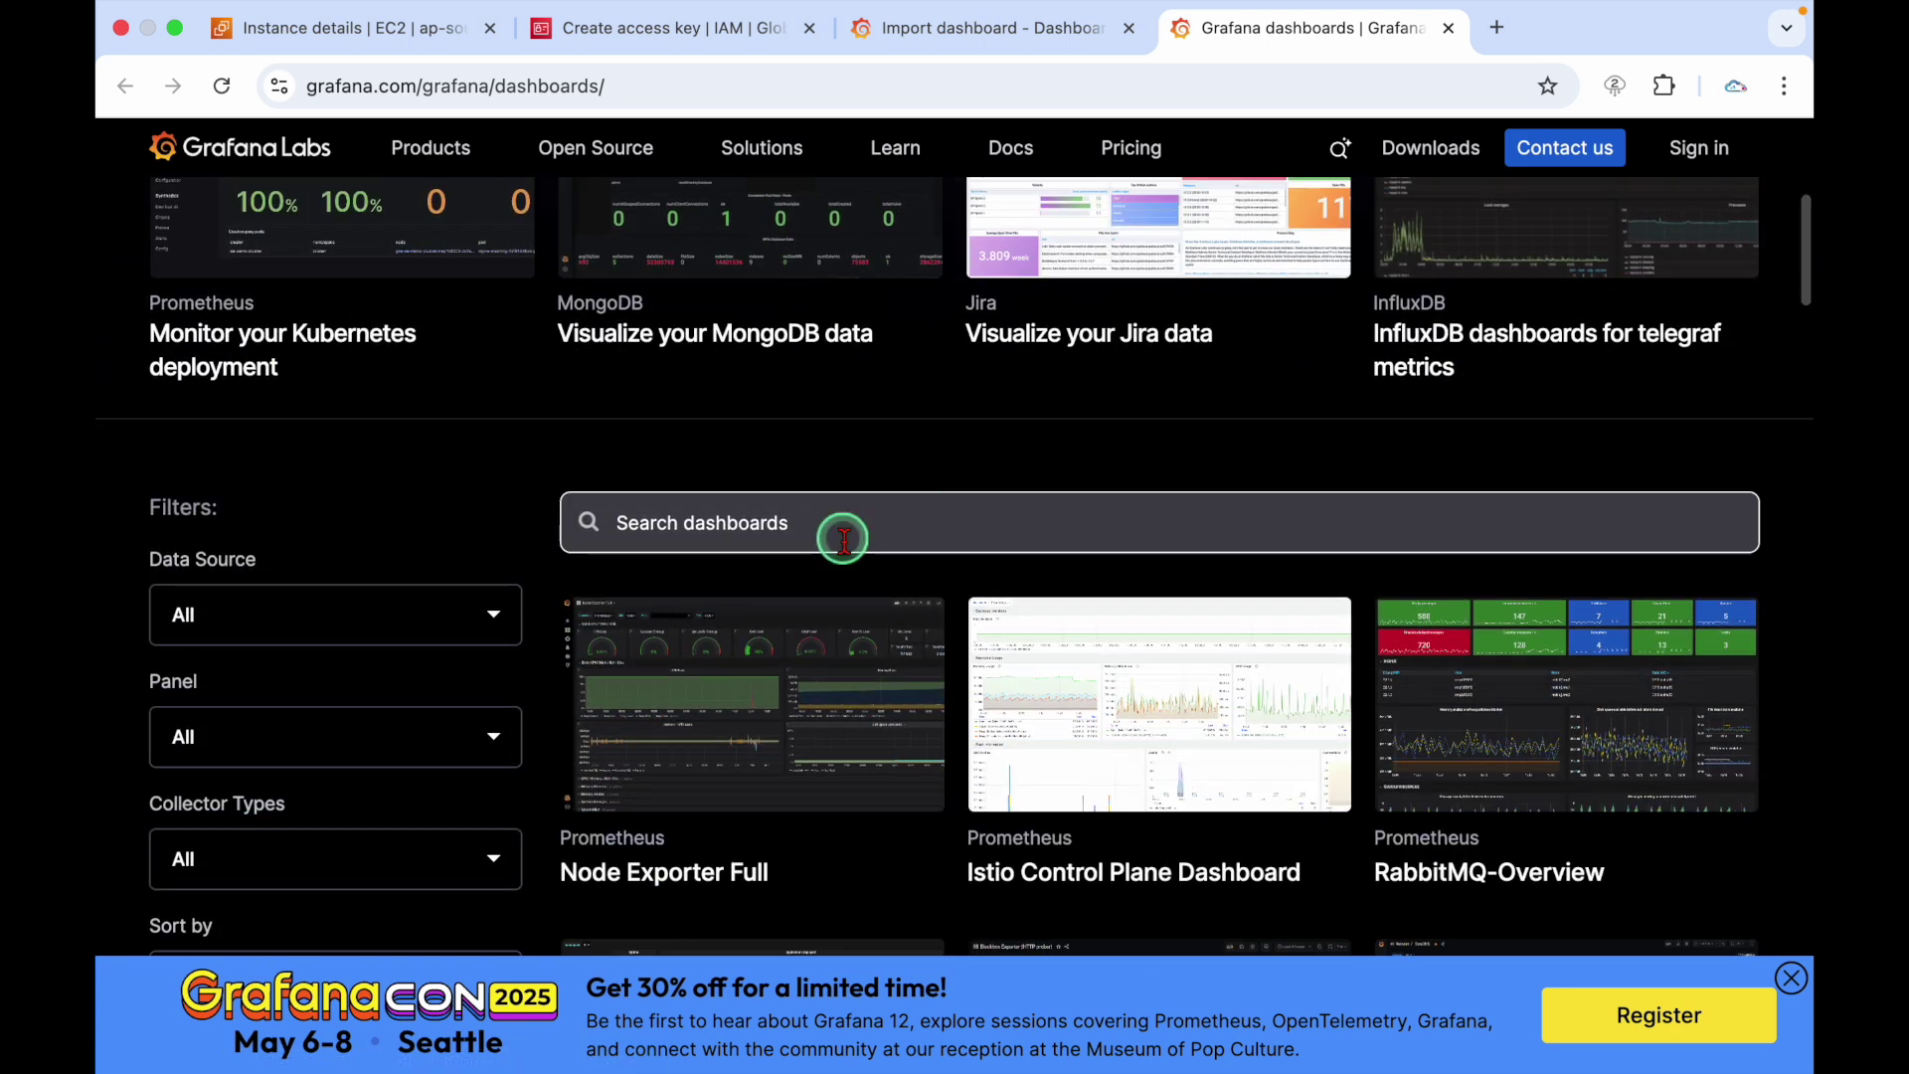
Filter the grafana.com dashboards list to the CloudWatch data source
{"action": "left_click", "coordinate": [843, 538]}
{"action": "scroll", "coordinate": [487, 497], "scroll_direction": "down", "scroll_amount": 1}
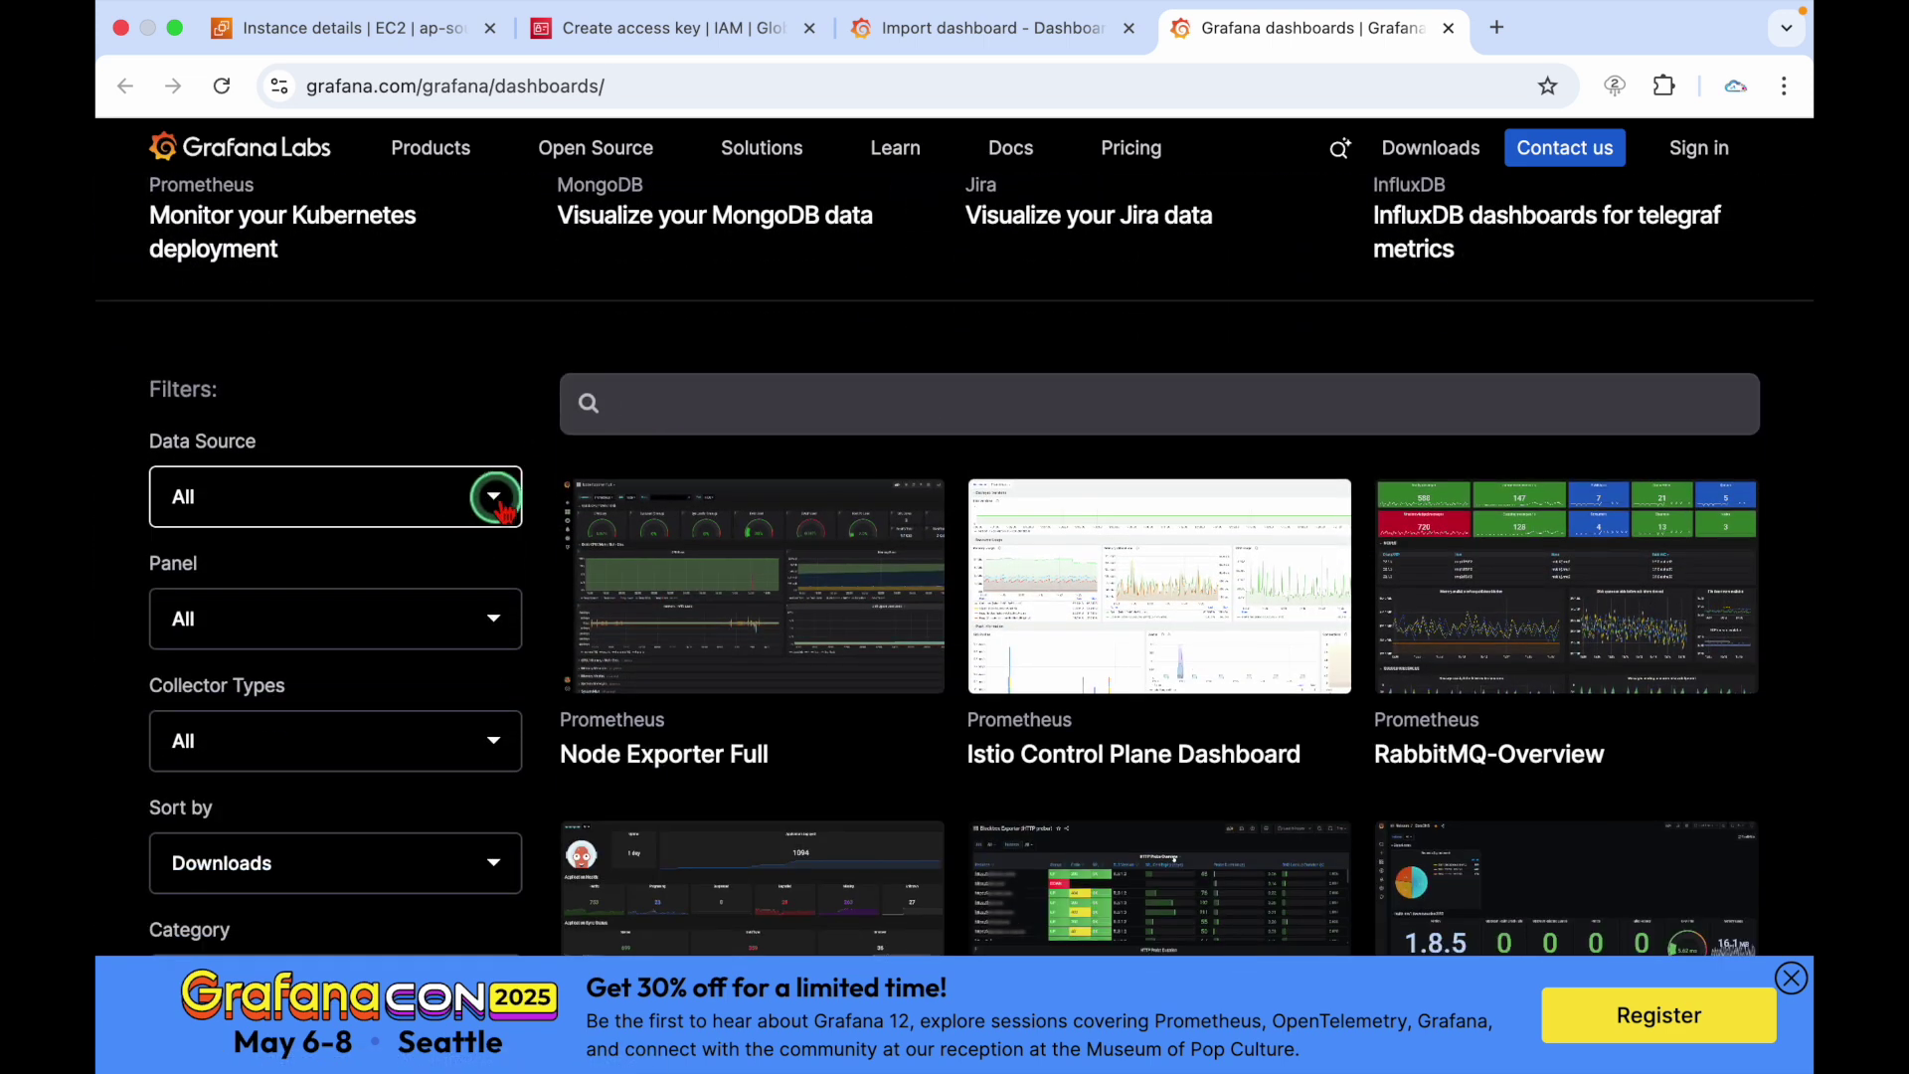
{"action": "left_click", "coordinate": [494, 497]}
{"action": "key", "text": "c"}
{"action": "key", "text": "c"}
{"action": "key", "text": "c"}
{"action": "key", "text": "c"}
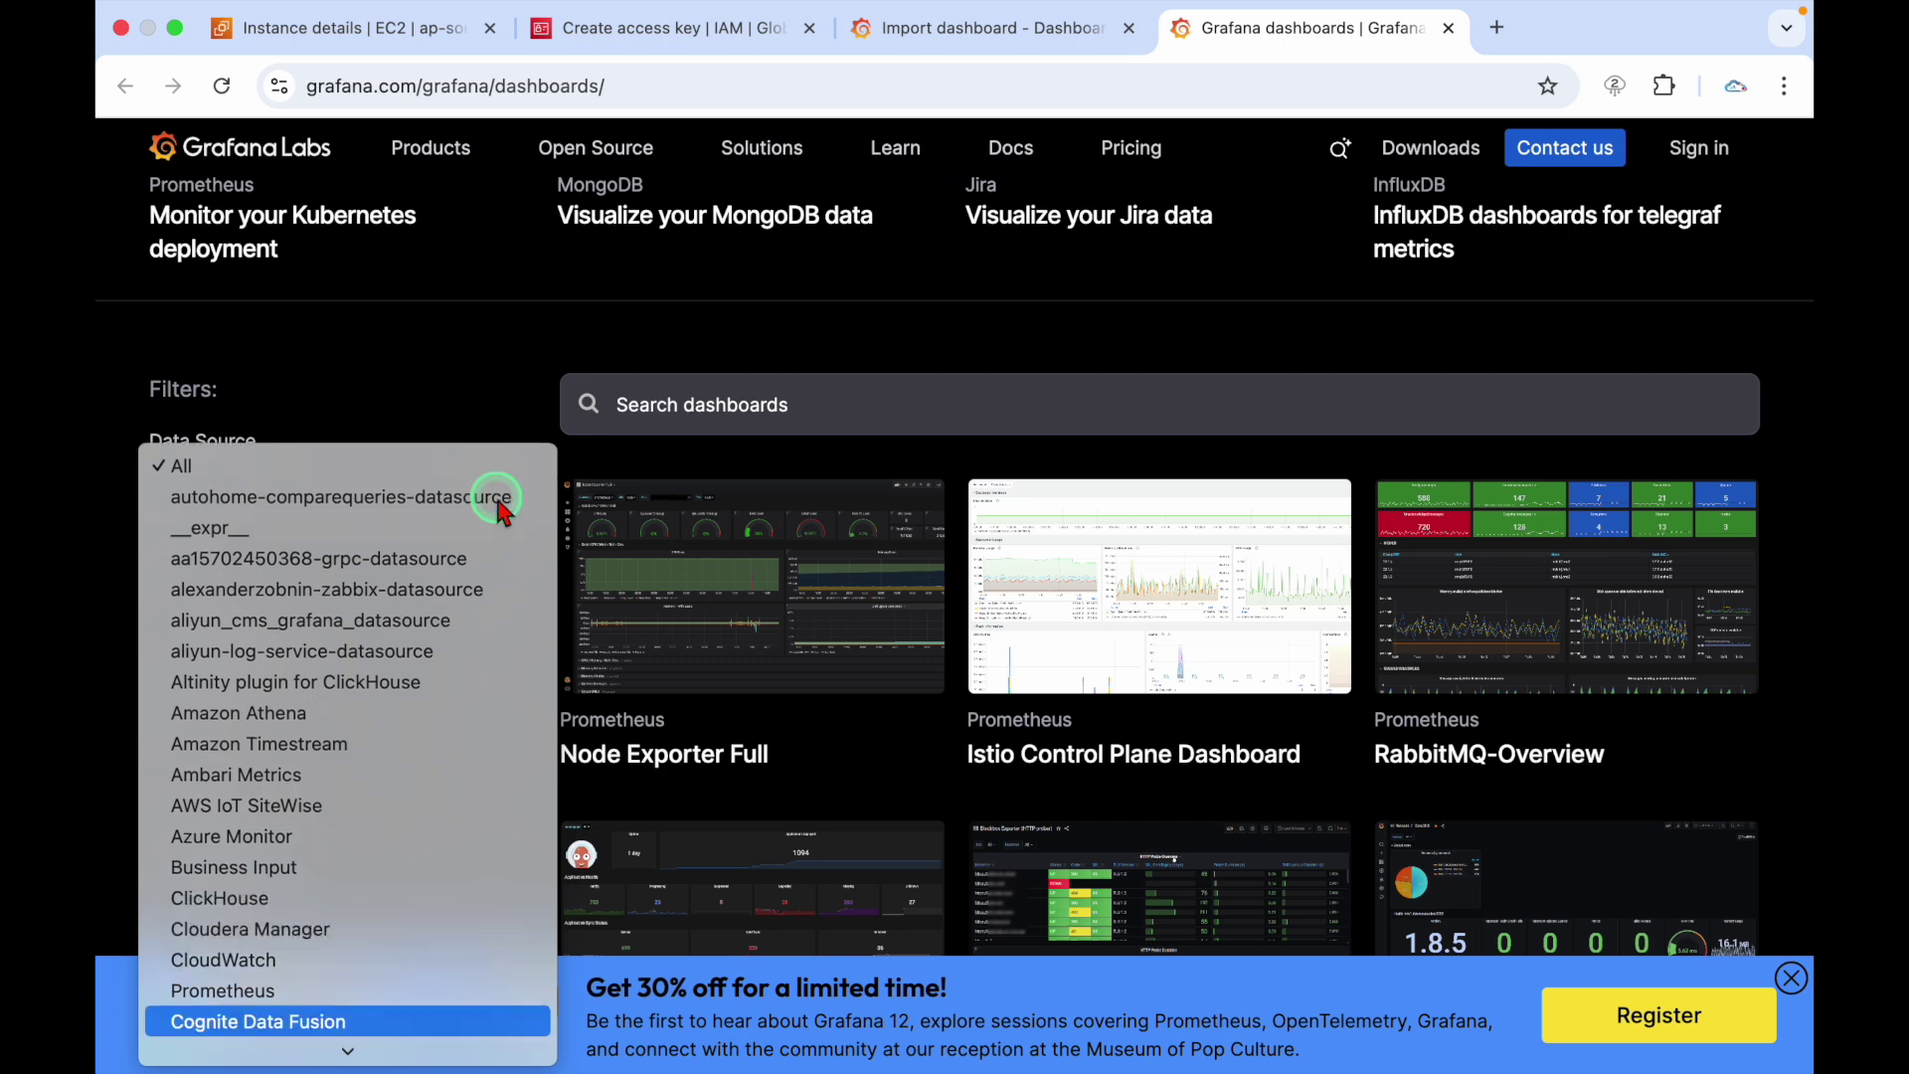
{"action": "key", "text": "Up"}
{"action": "key", "text": "Up"}
{"action": "key", "text": "Return"}
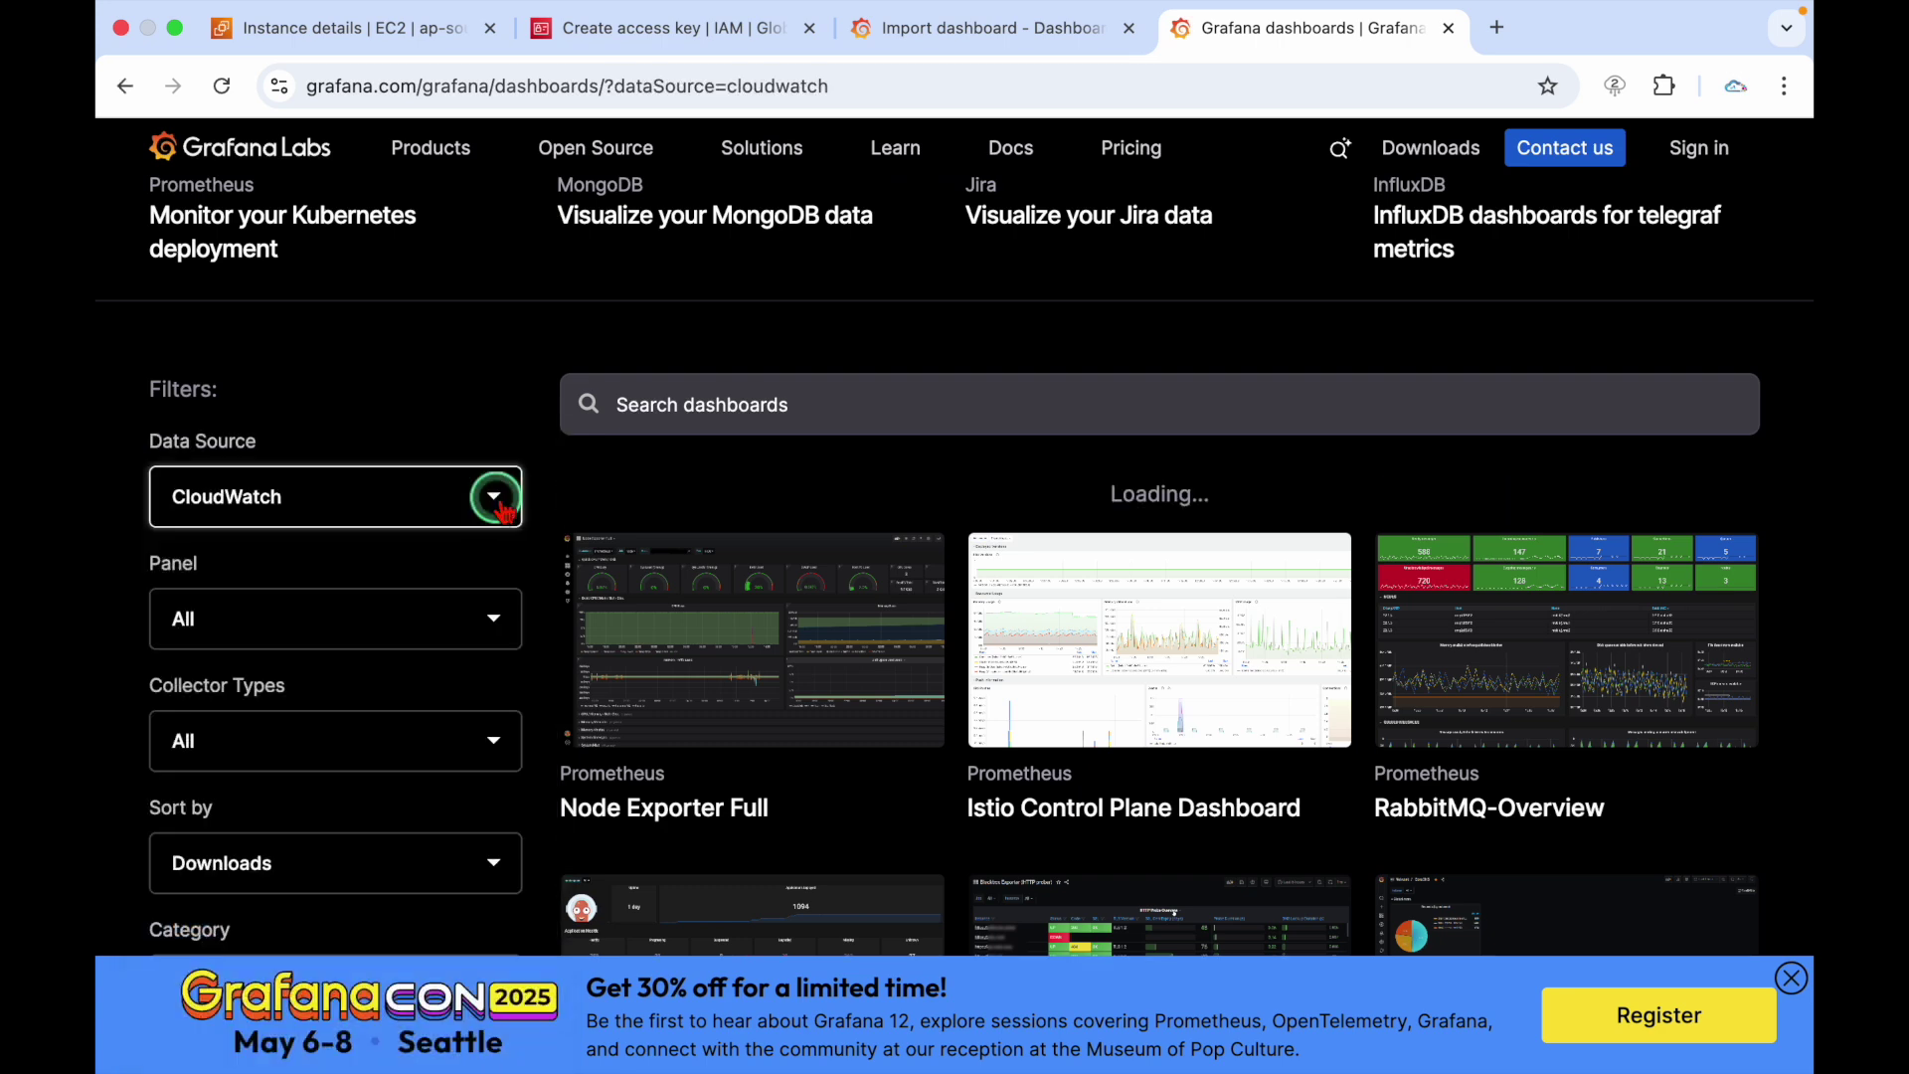
{"action": "left_click", "coordinate": [468, 407]}
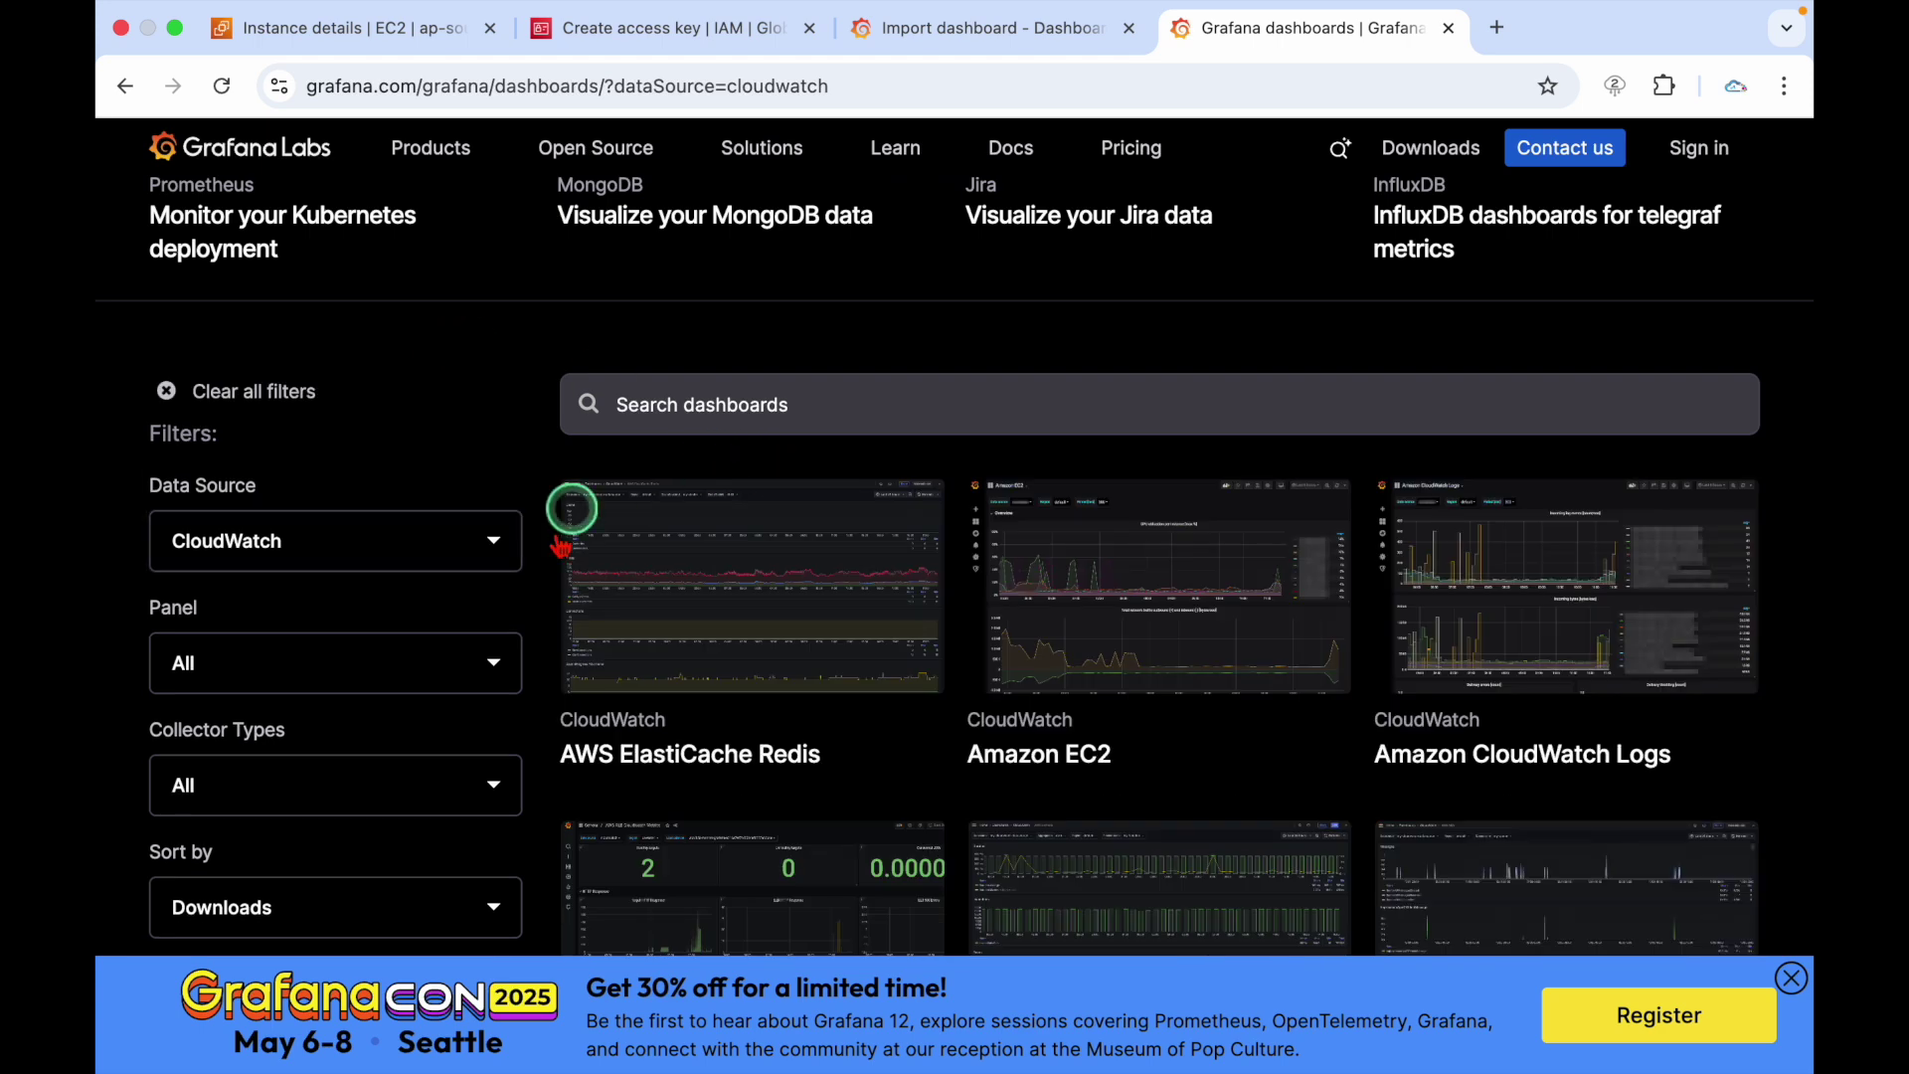
{"action": "scroll", "coordinate": [497, 567], "scroll_direction": "down", "scroll_amount": 3}
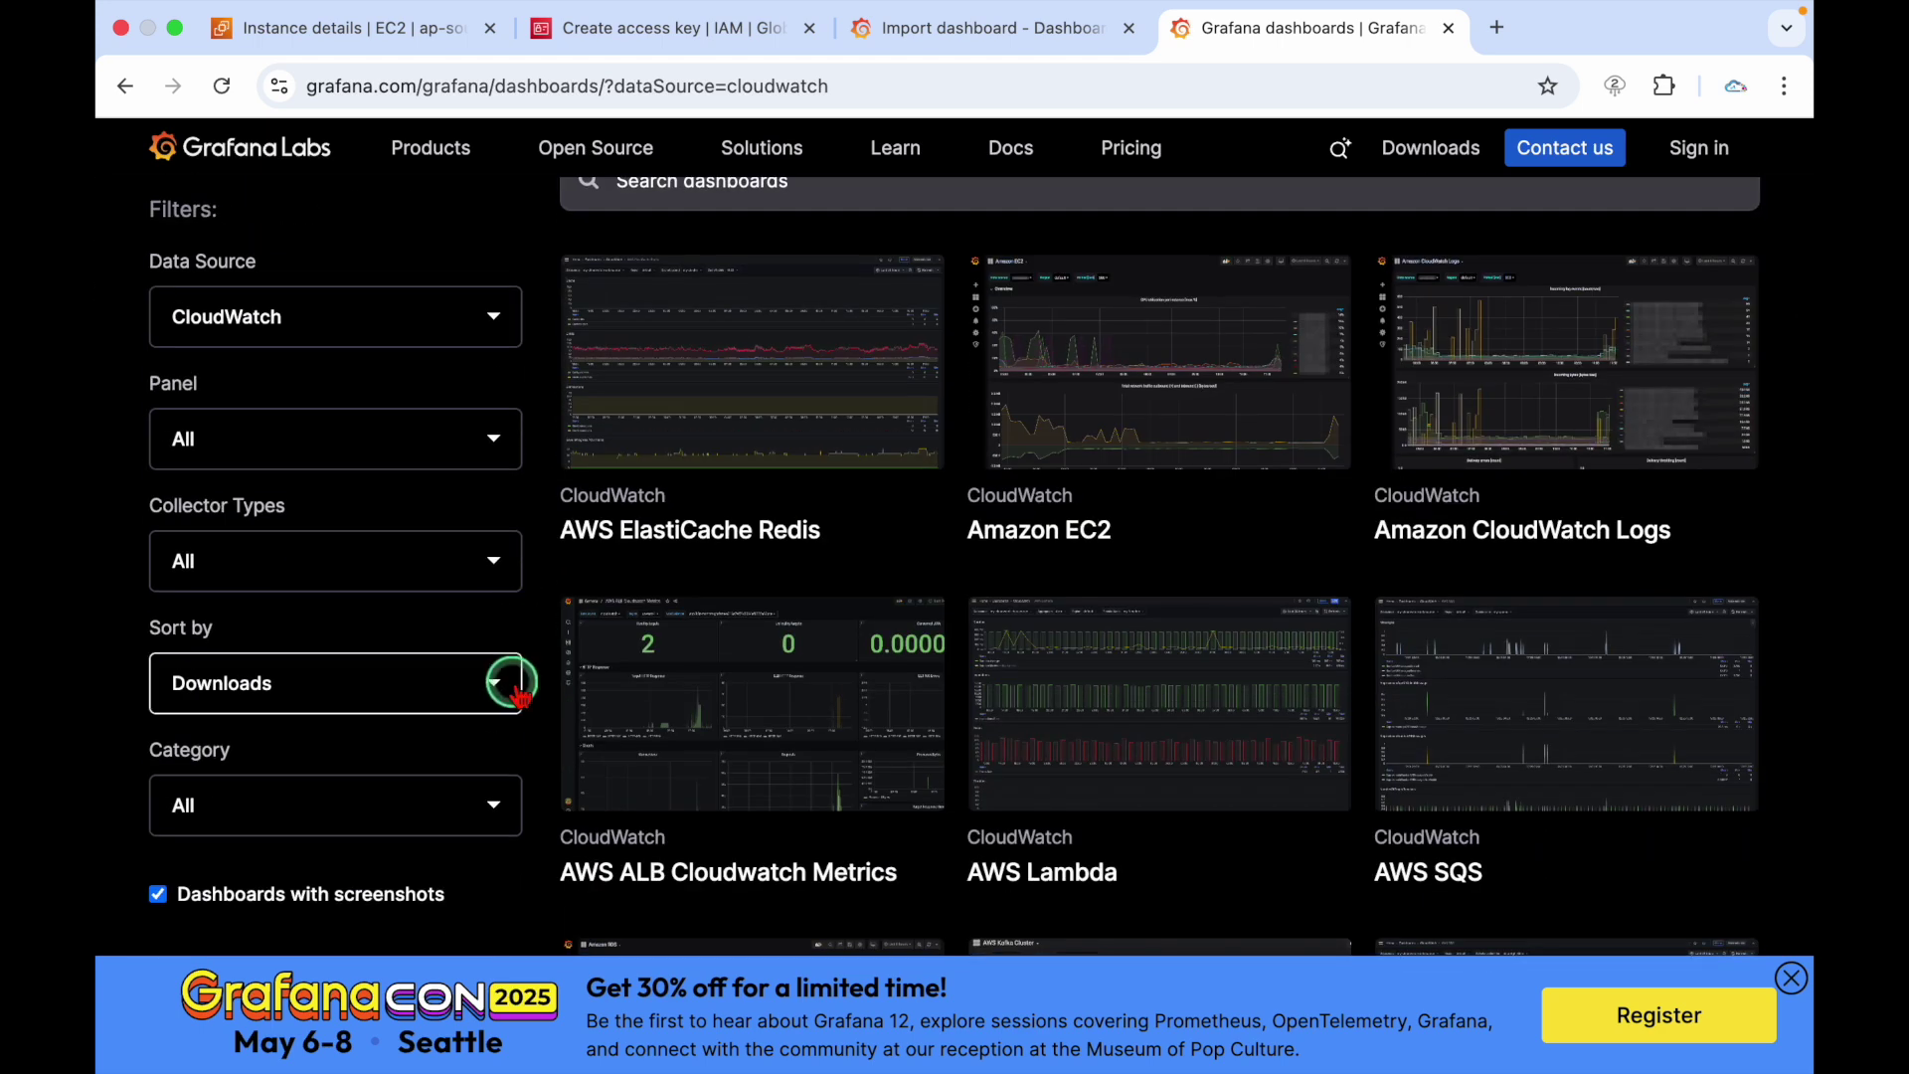
Try sorting dashboards by average rating, then sort them by downloads again
{"action": "left_click", "coordinate": [516, 686]}
{"action": "left_click", "coordinate": [400, 694]}
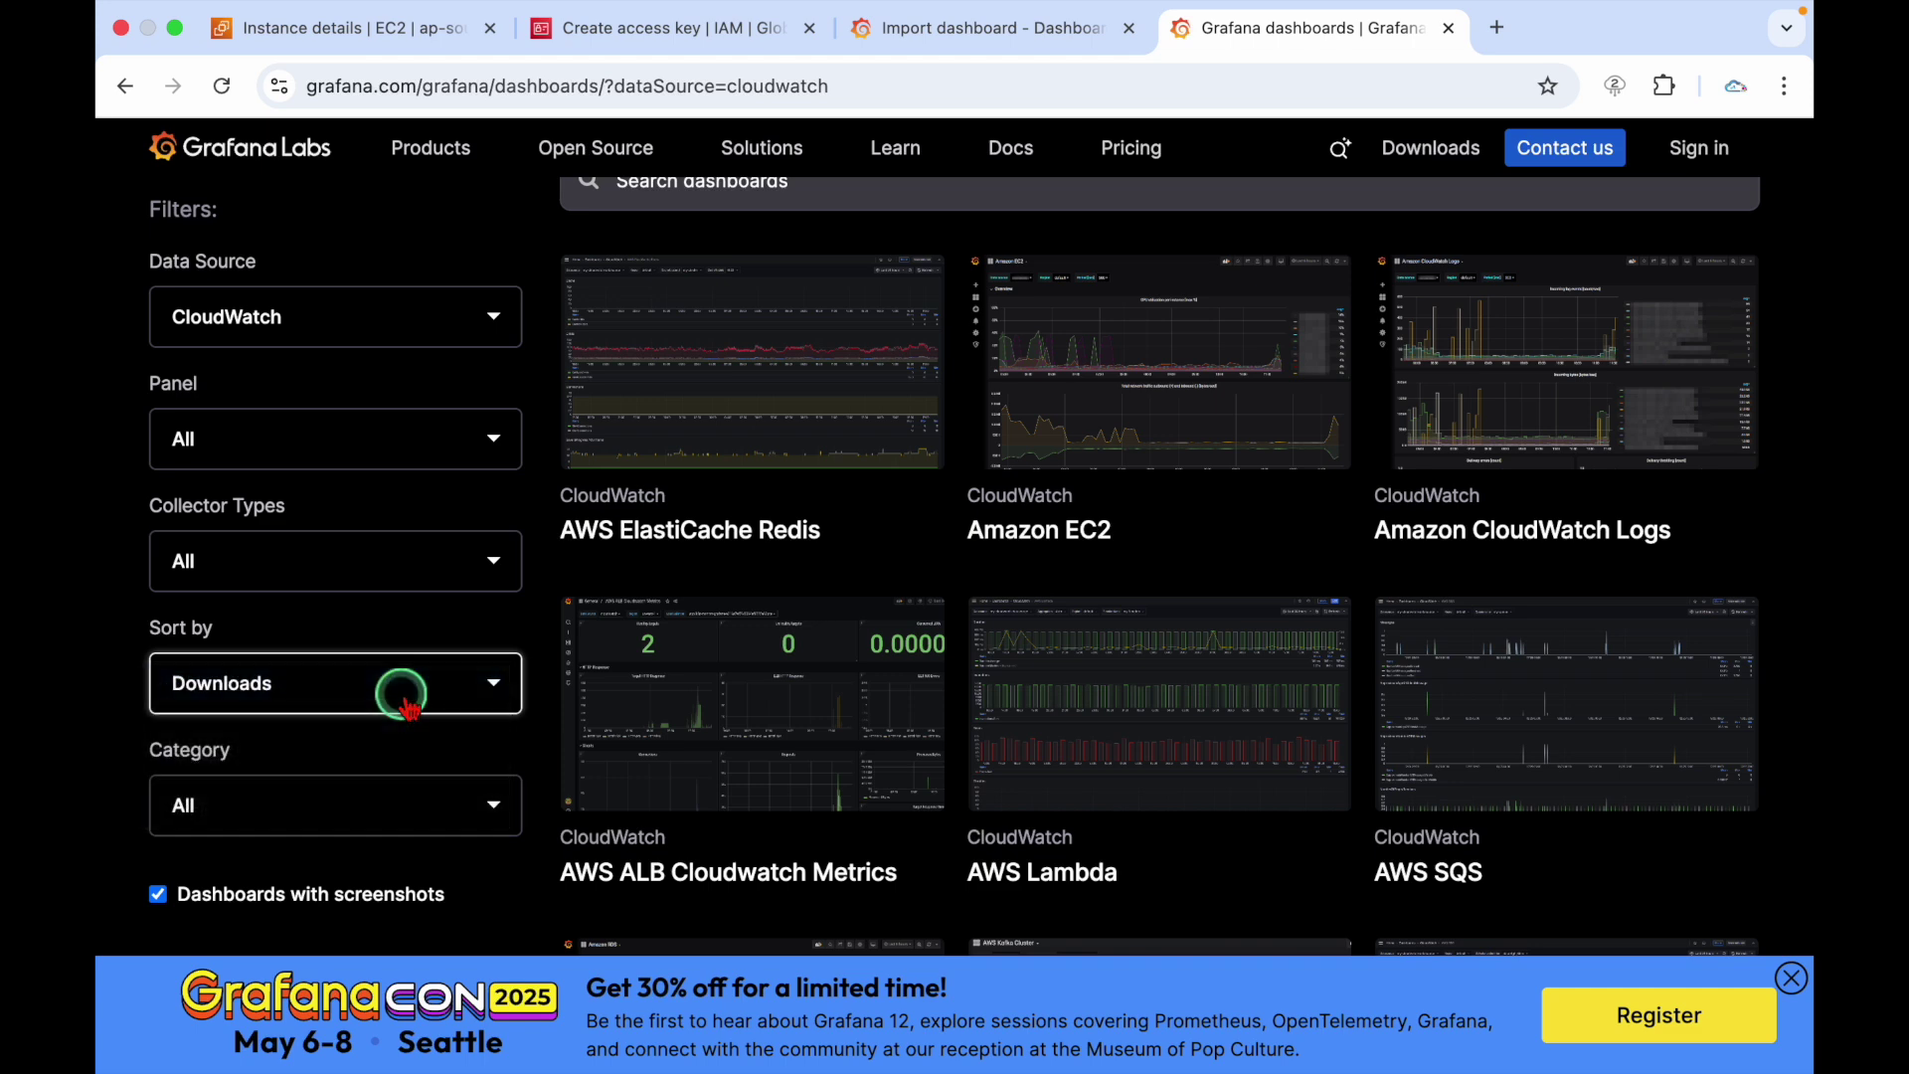
{"action": "left_click", "coordinate": [488, 682]}
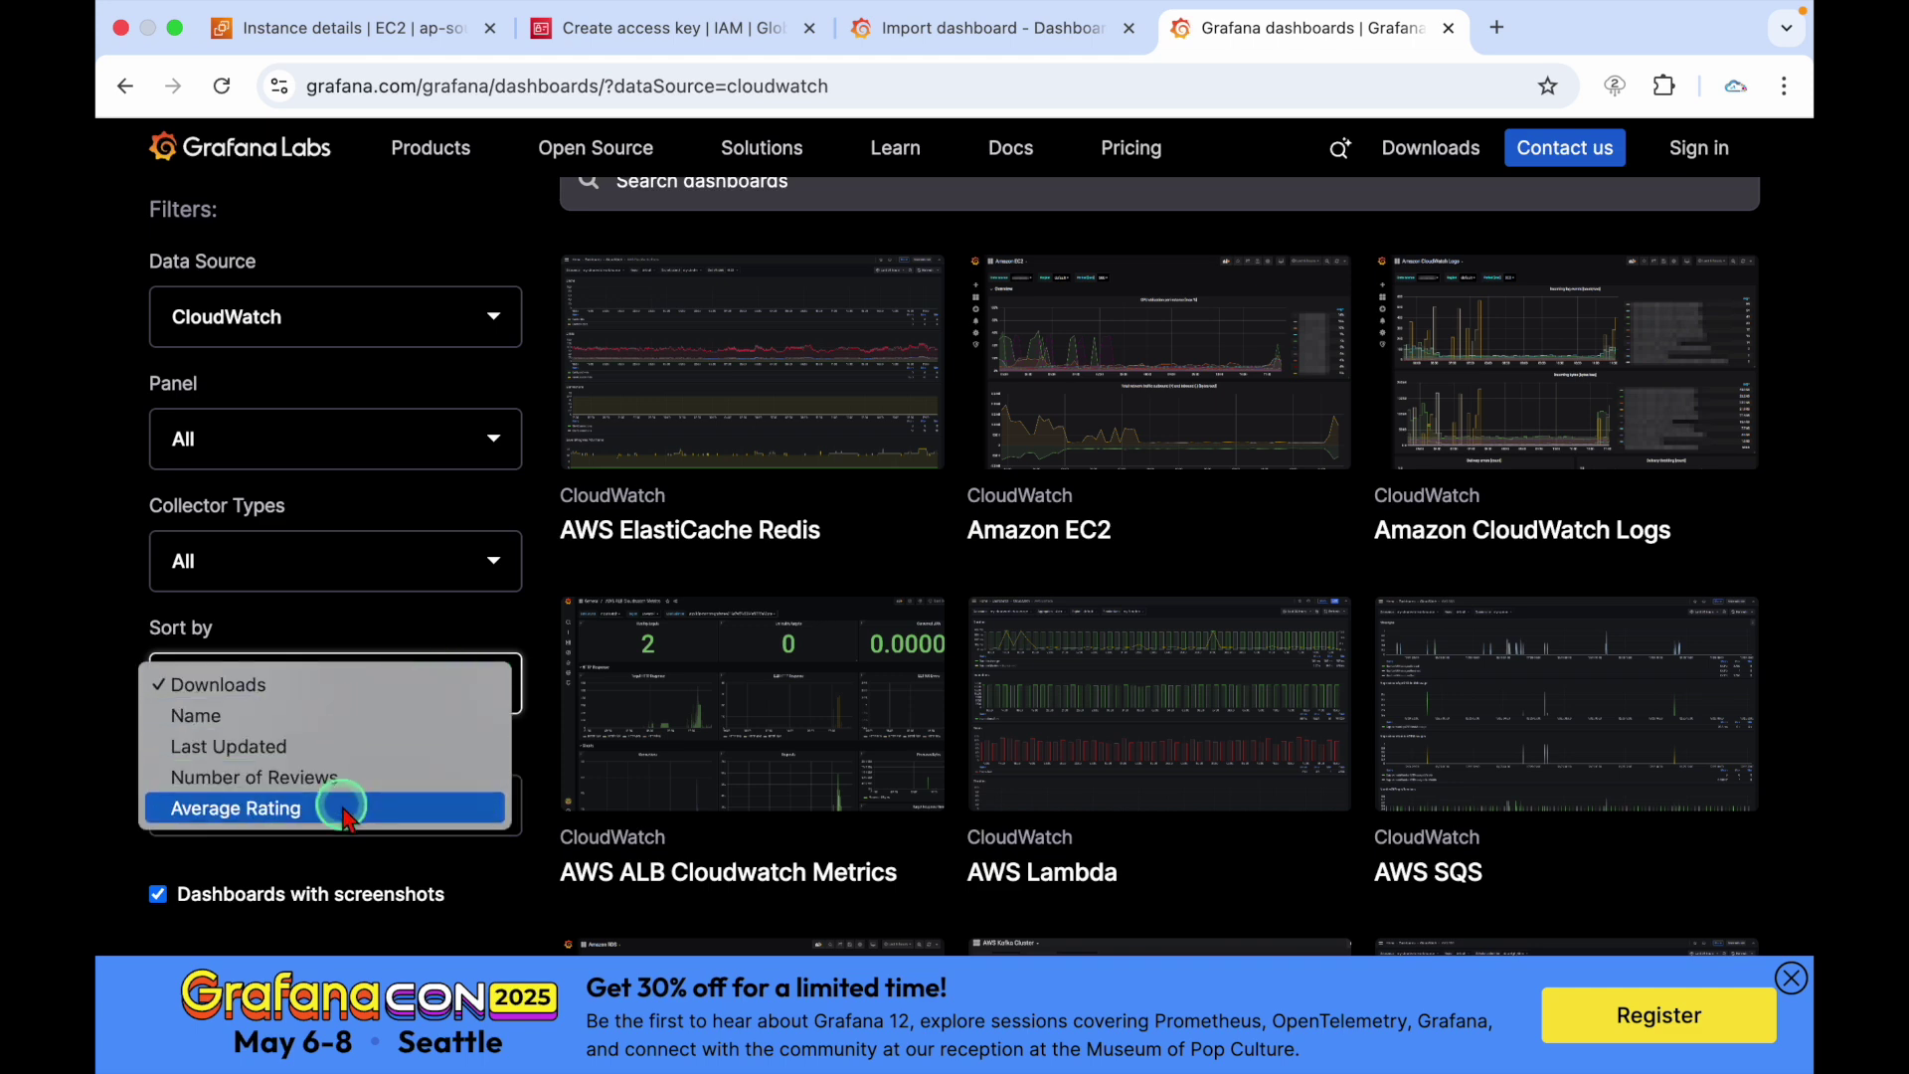
{"action": "left_click", "coordinate": [238, 807]}
{"action": "scroll", "coordinate": [700, 696], "scroll_direction": "up", "scroll_amount": 2}
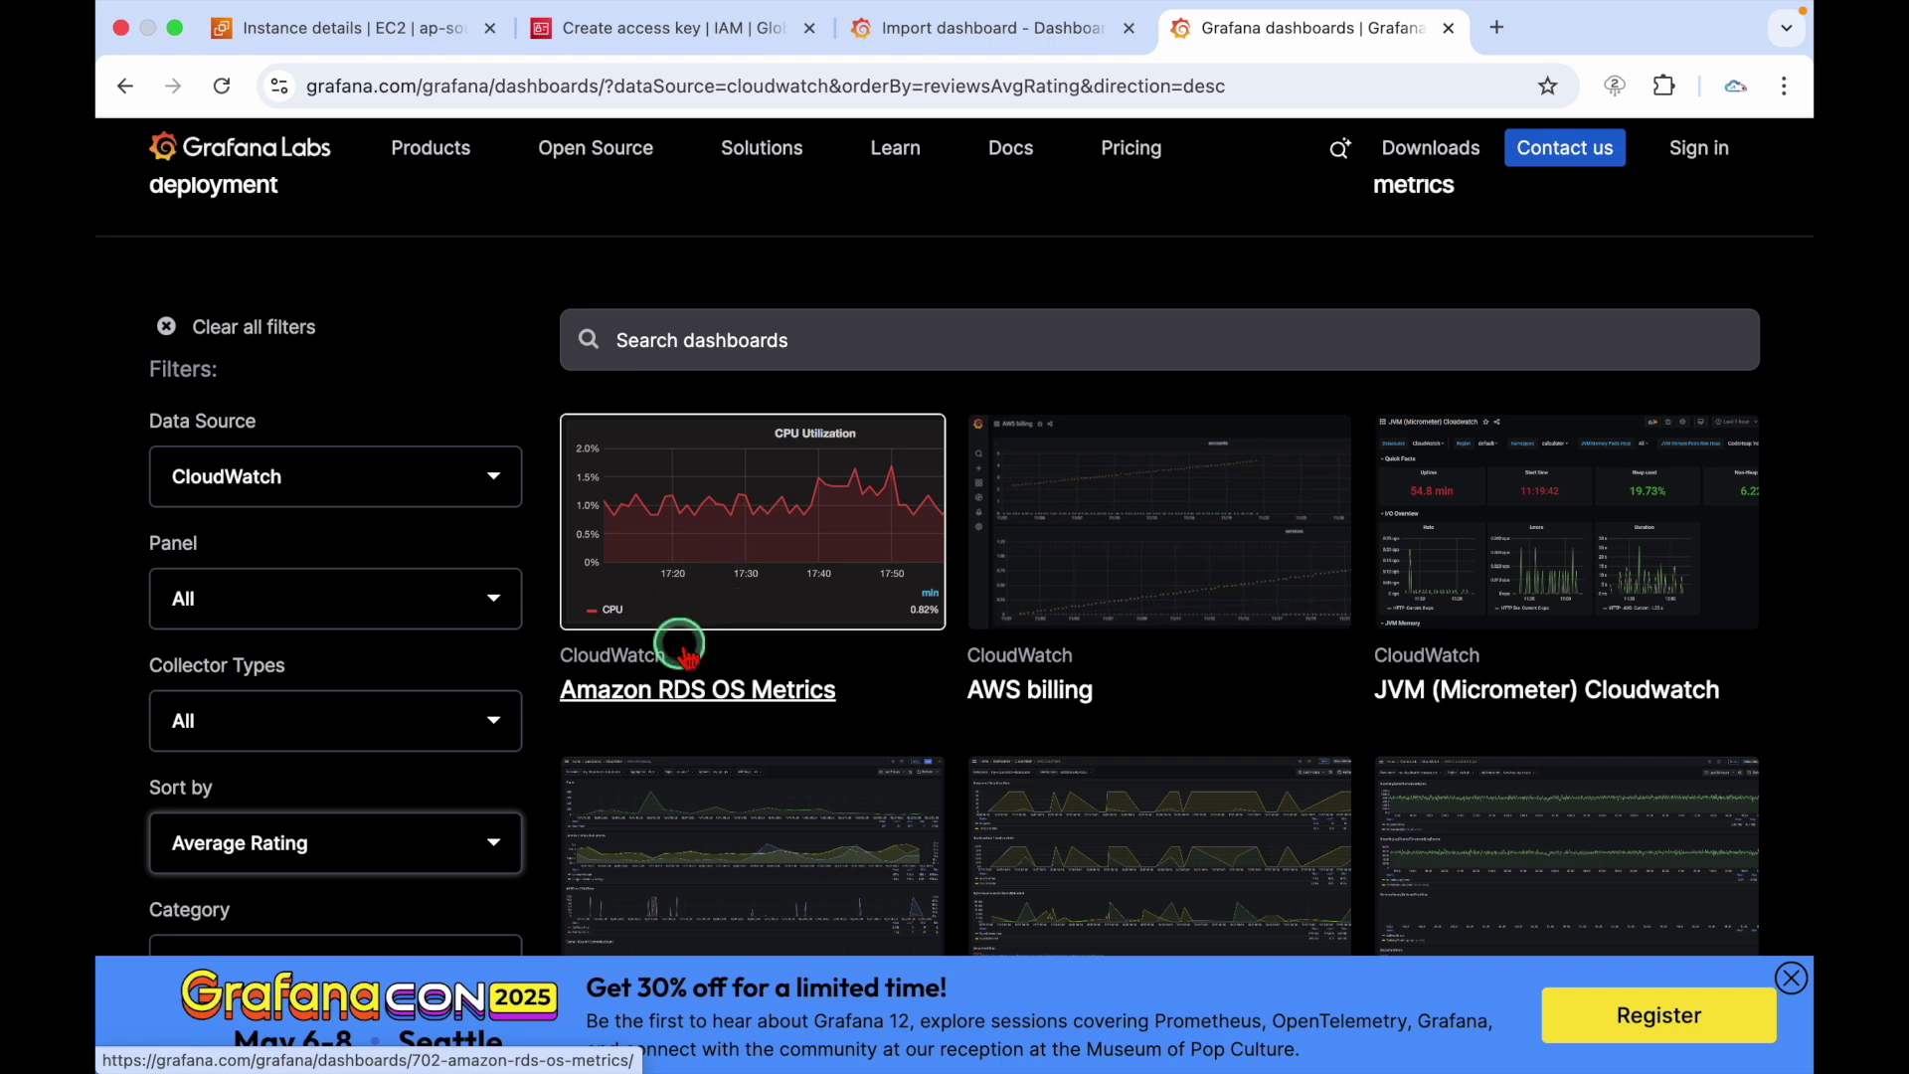
{"action": "left_click", "coordinate": [481, 842]}
{"action": "left_click", "coordinate": [274, 721]}
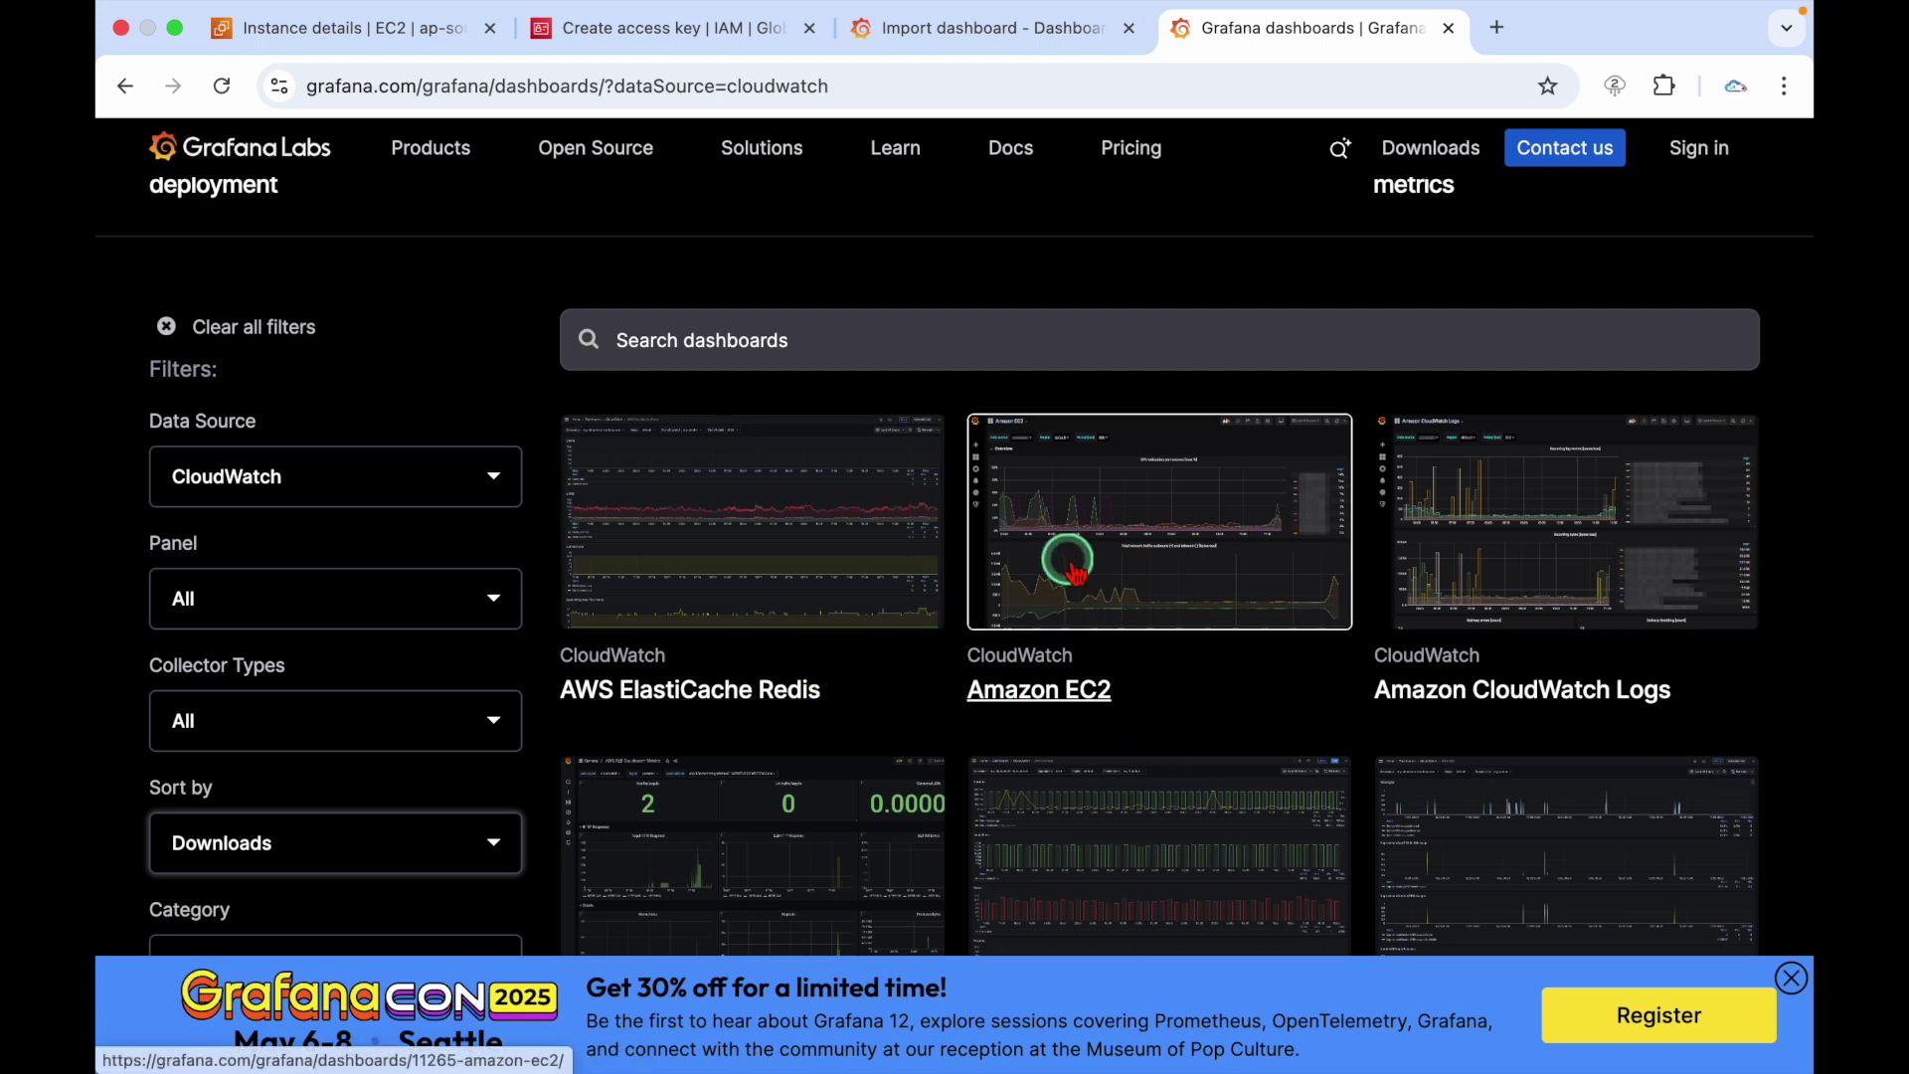
Open the Amazon EC2 dashboard and copy its ID 11265 to the clipboard
{"action": "scroll", "coordinate": [1069, 569], "scroll_direction": "down", "scroll_amount": 3}
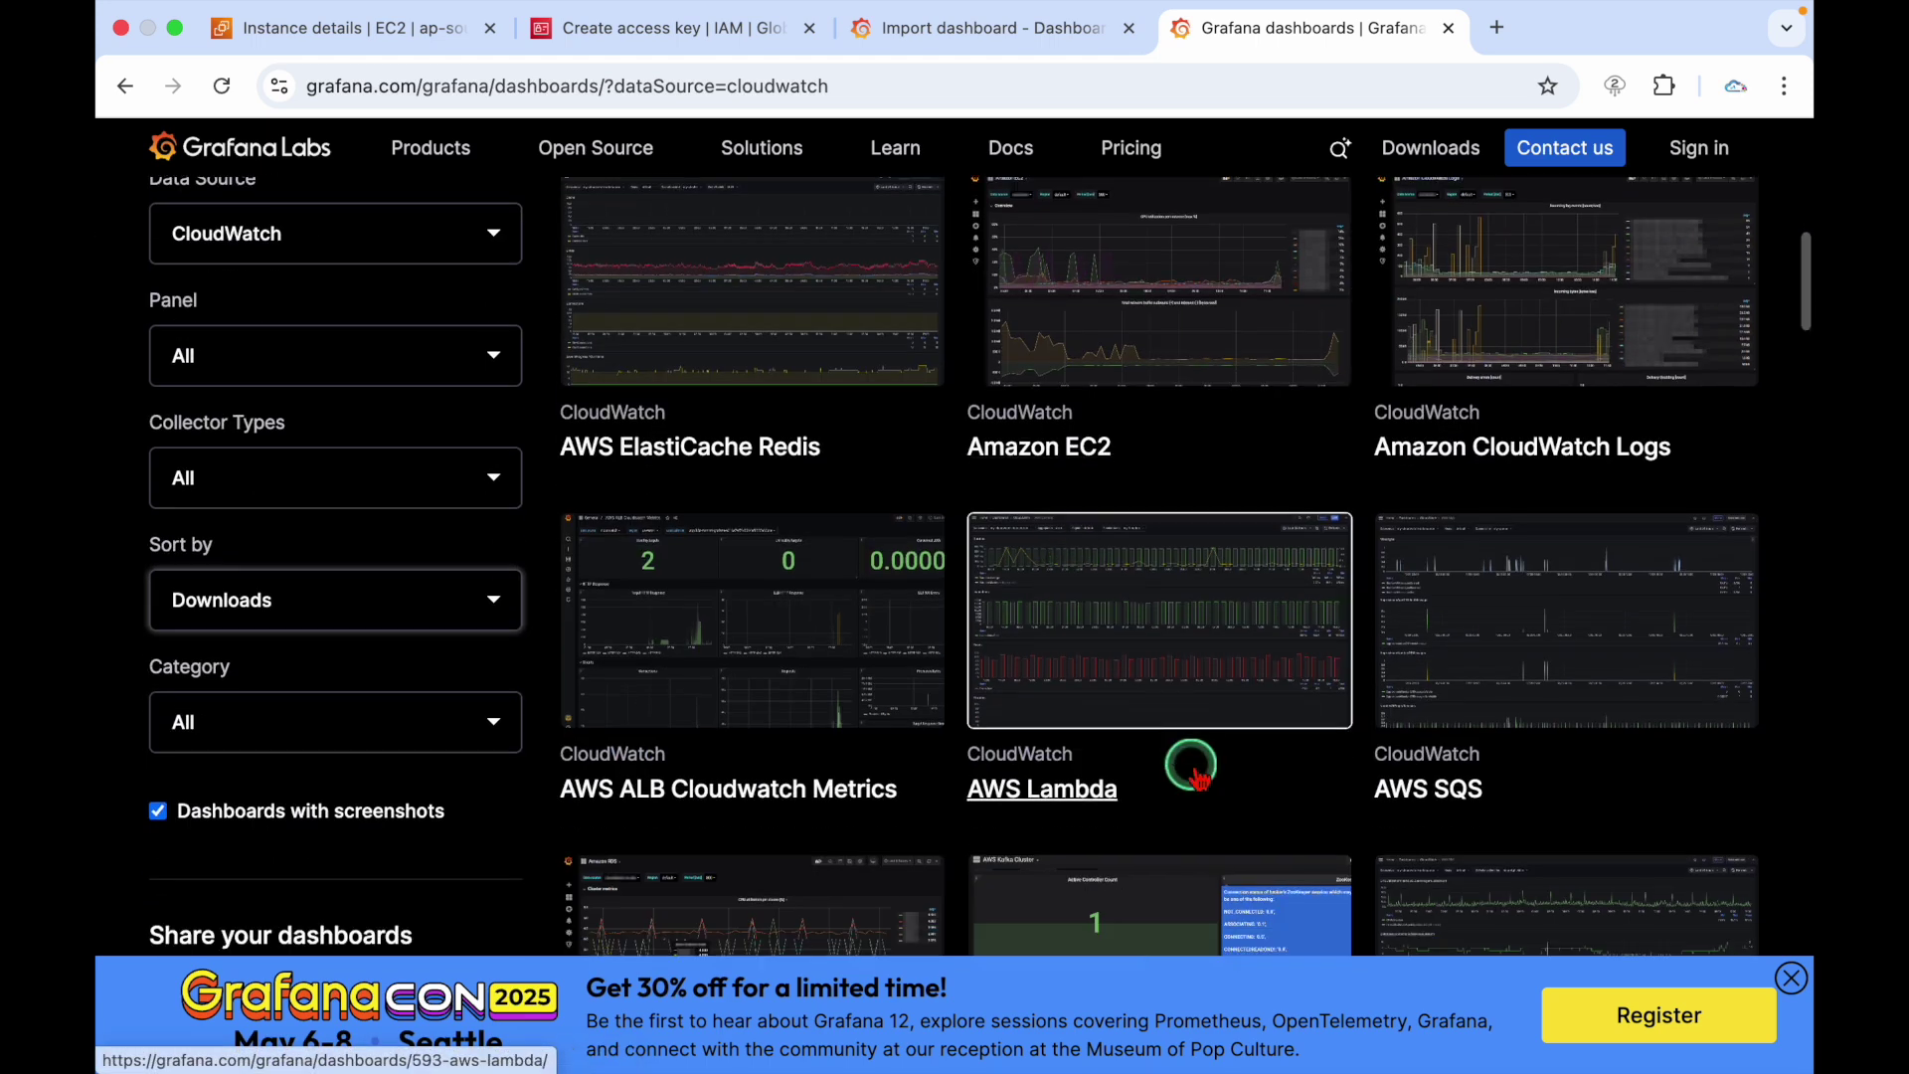
{"action": "scroll", "coordinate": [1065, 758], "scroll_direction": "down", "scroll_amount": 3}
{"action": "scroll", "coordinate": [816, 497], "scroll_direction": "up", "scroll_amount": 2}
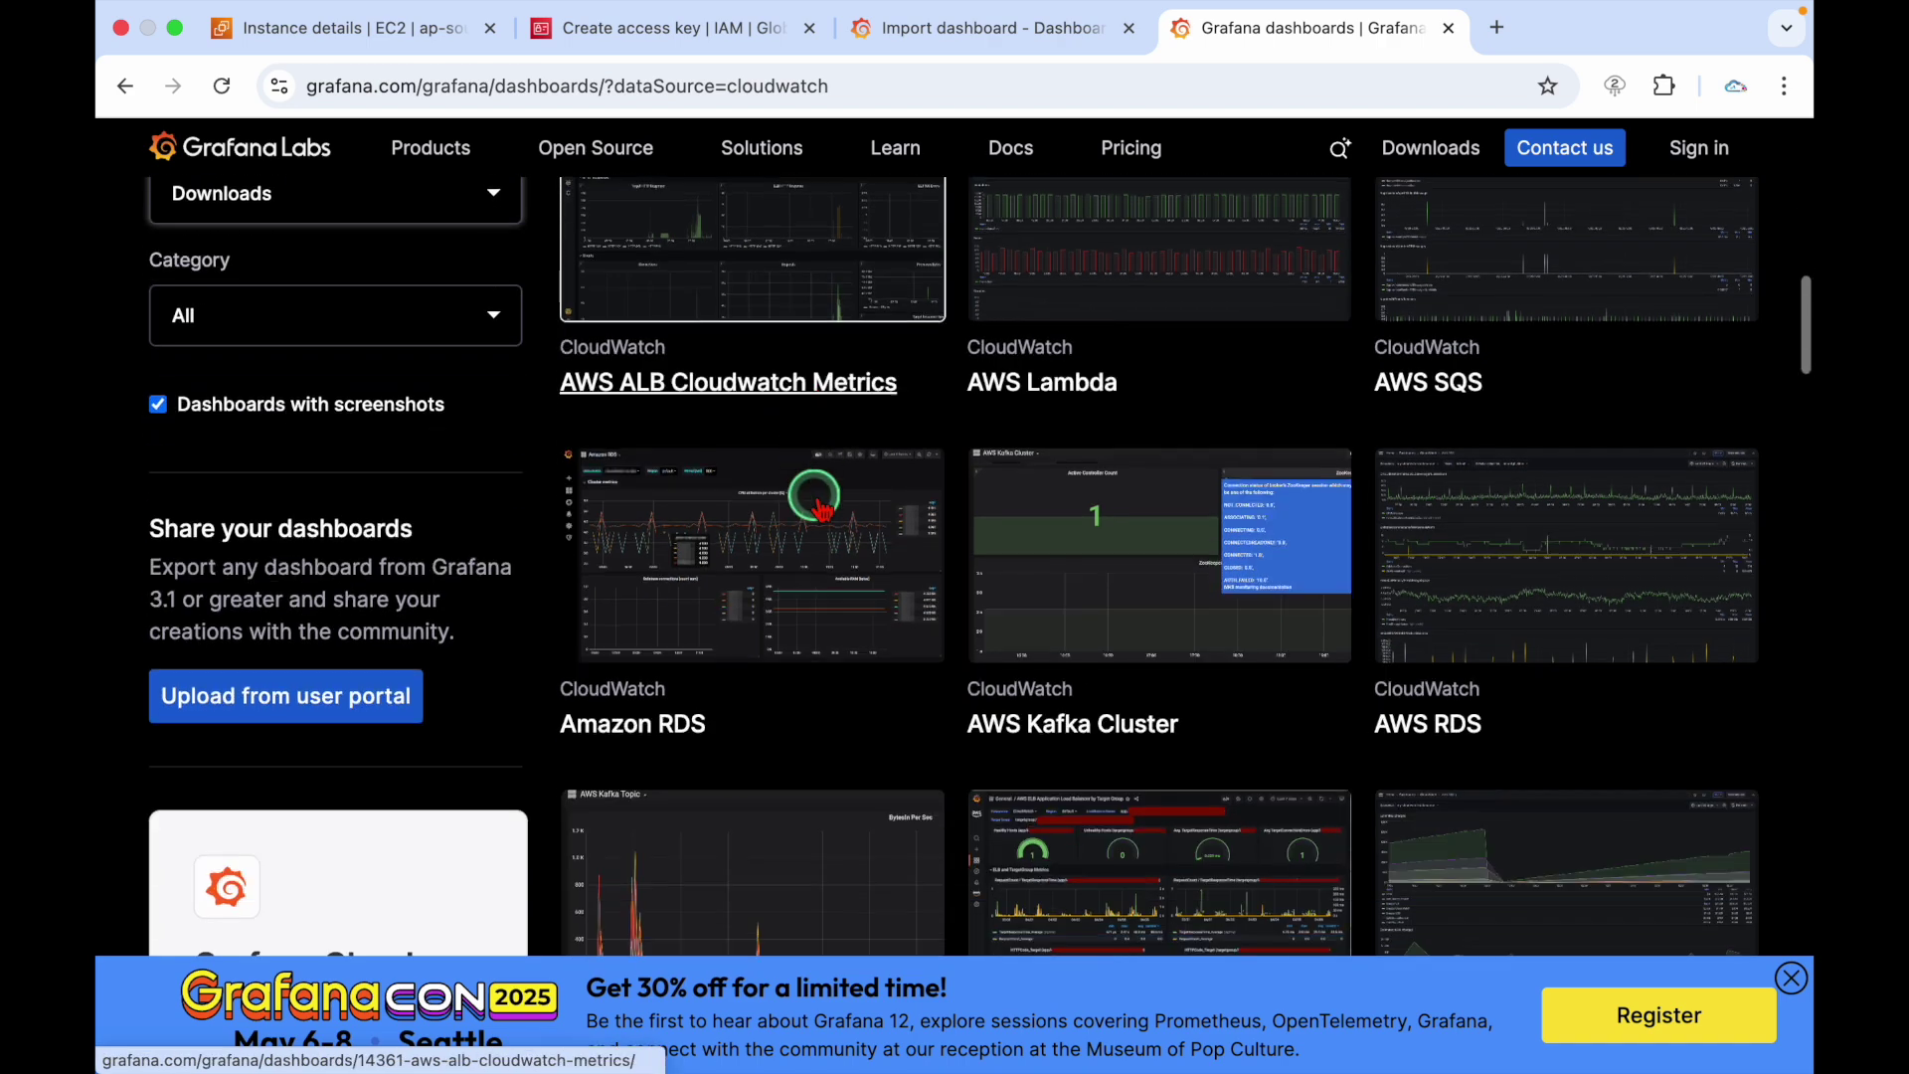
{"action": "scroll", "coordinate": [988, 456], "scroll_direction": "up", "scroll_amount": 5}
{"action": "left_click", "coordinate": [1116, 516]}
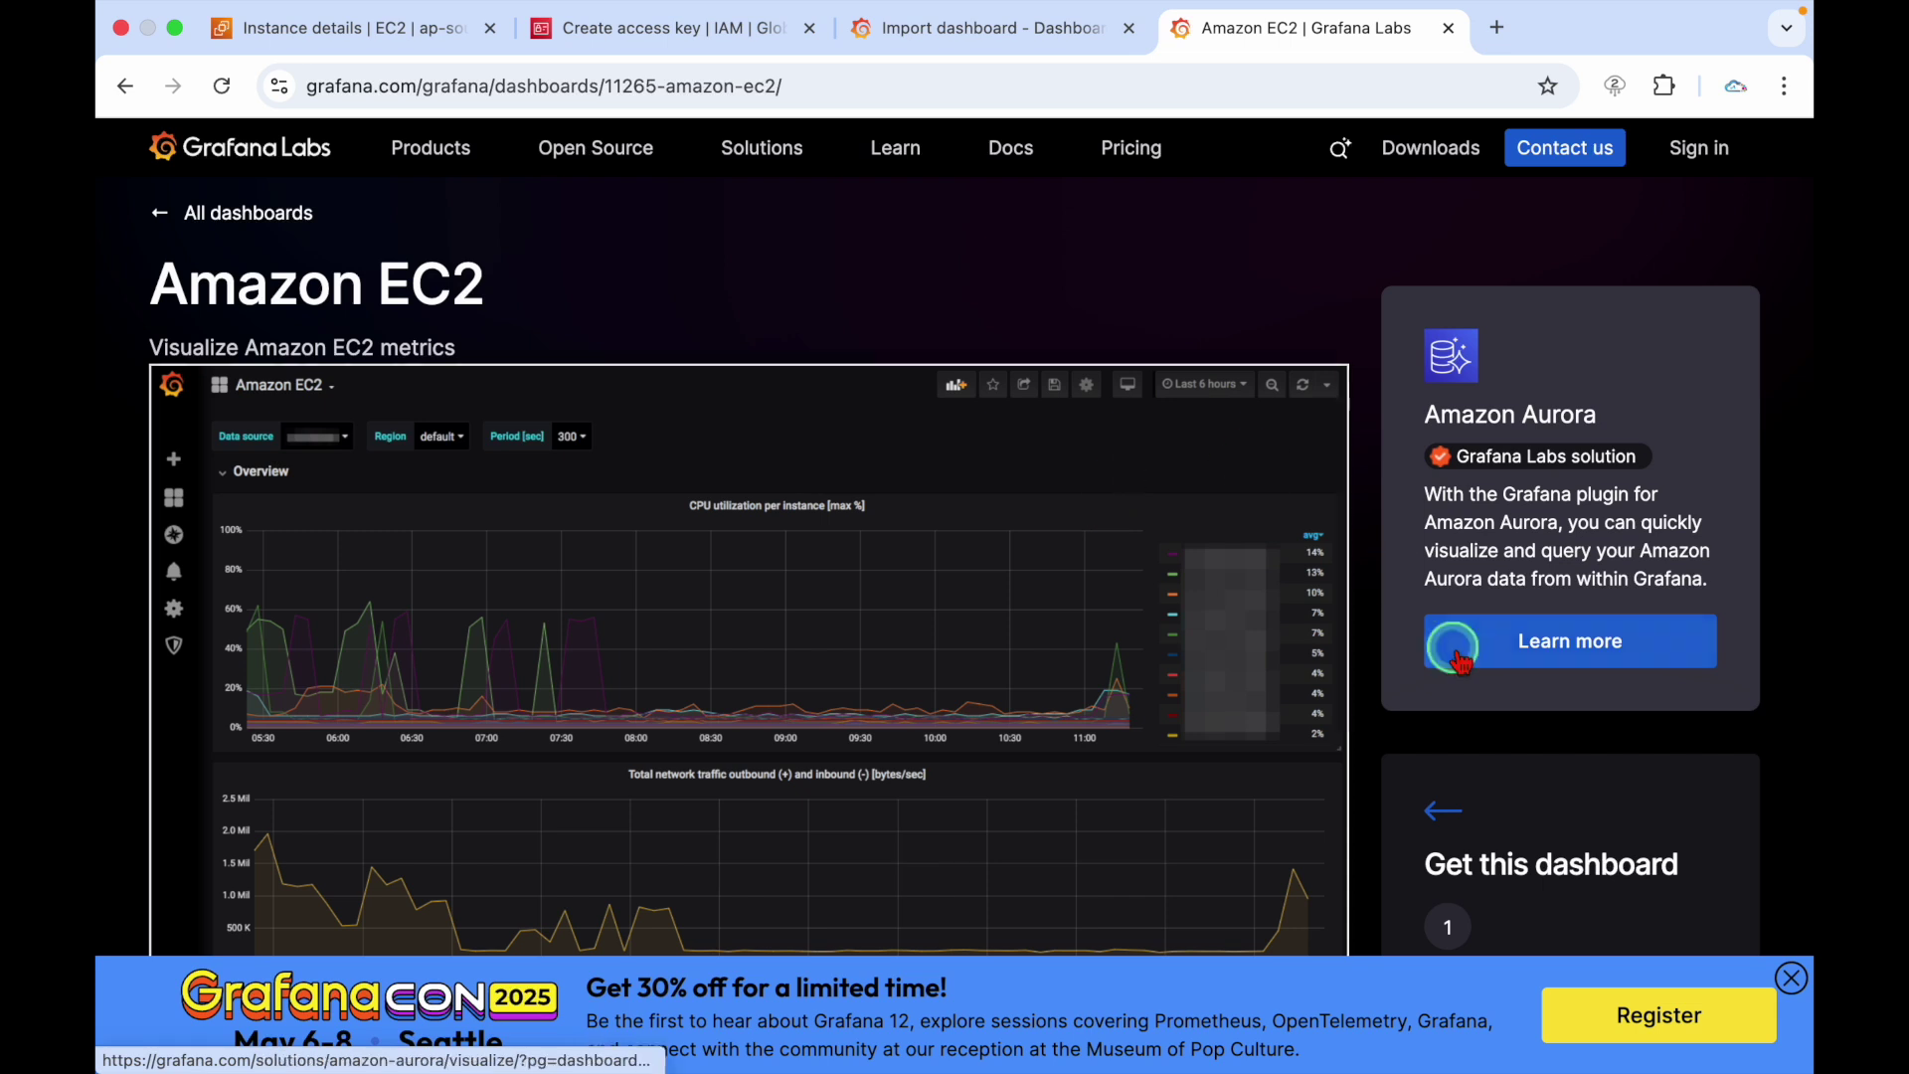
{"action": "scroll", "coordinate": [1452, 639], "scroll_direction": "down", "scroll_amount": 6}
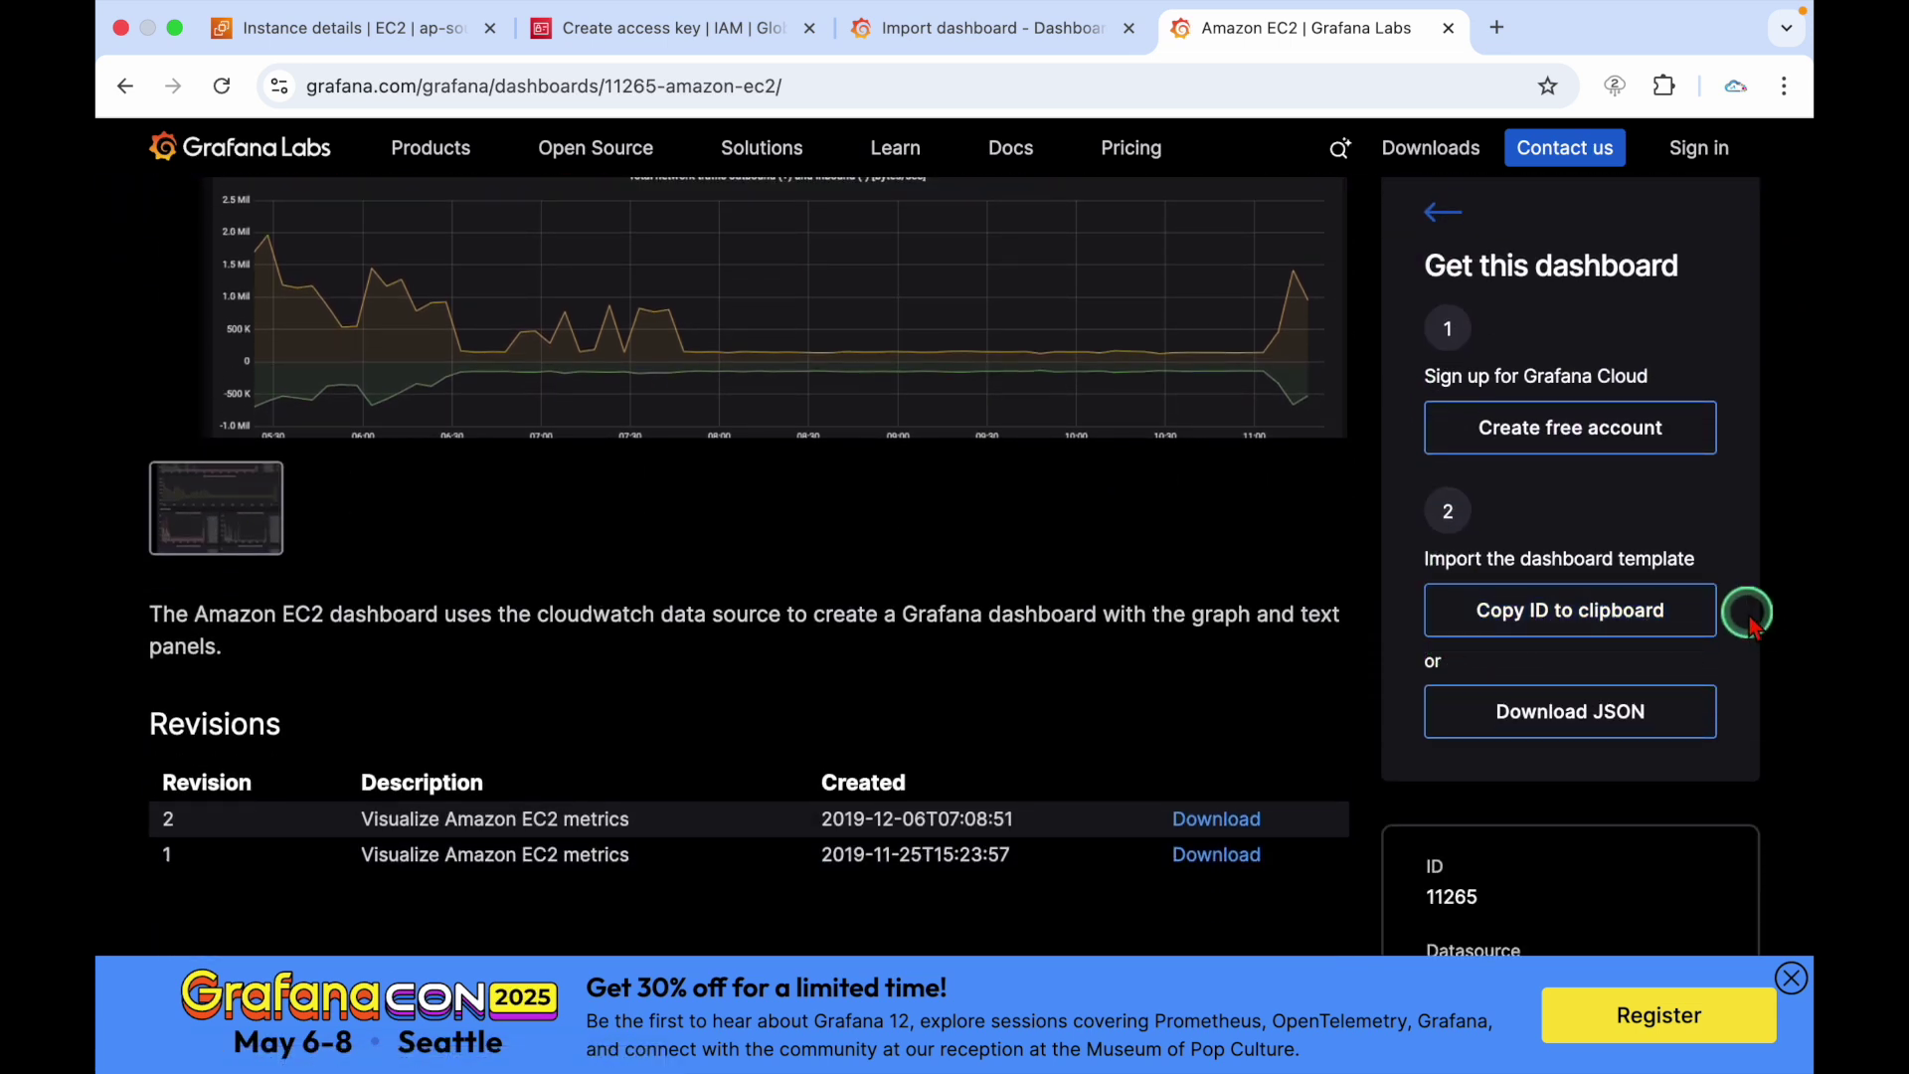
{"action": "left_click", "coordinate": [1555, 602]}
{"action": "scroll", "coordinate": [823, 554], "scroll_direction": "up", "scroll_amount": 3}
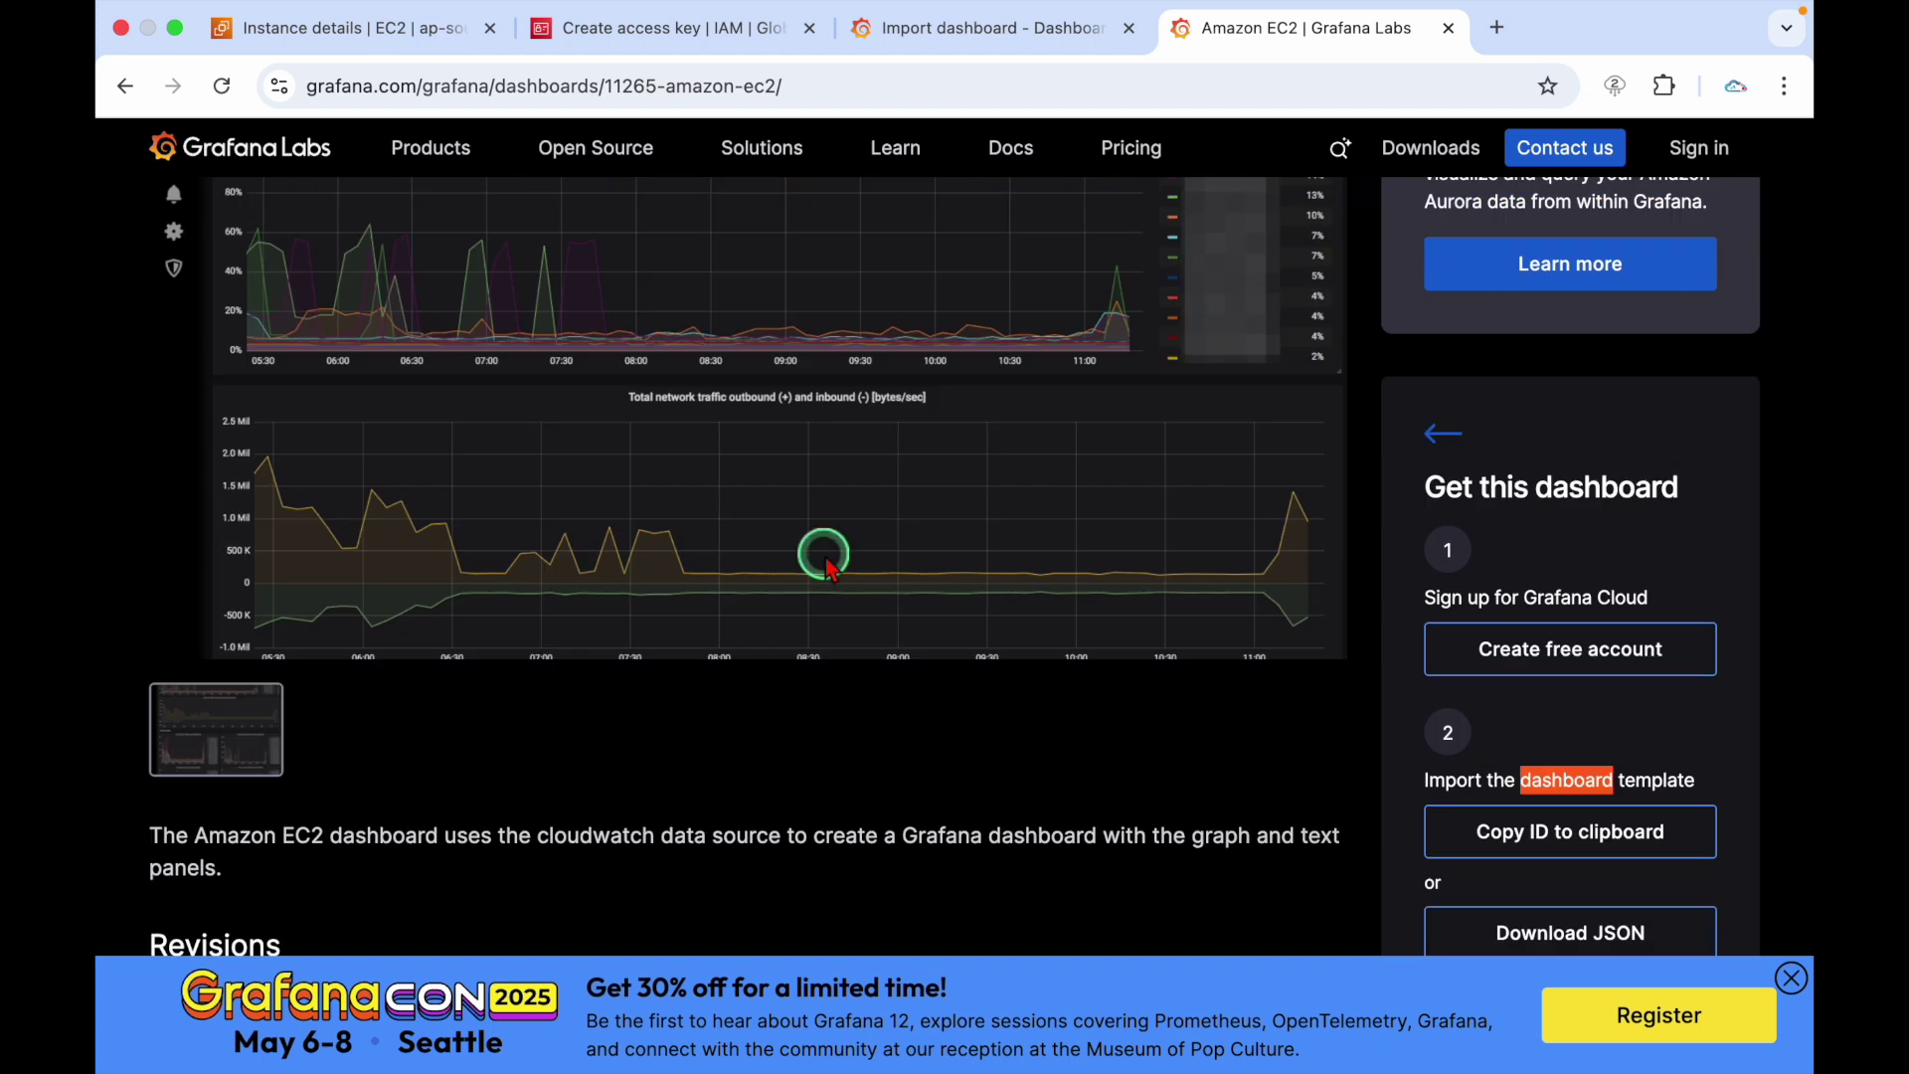
{"action": "scroll", "coordinate": [1531, 735], "scroll_direction": "down", "scroll_amount": 2}
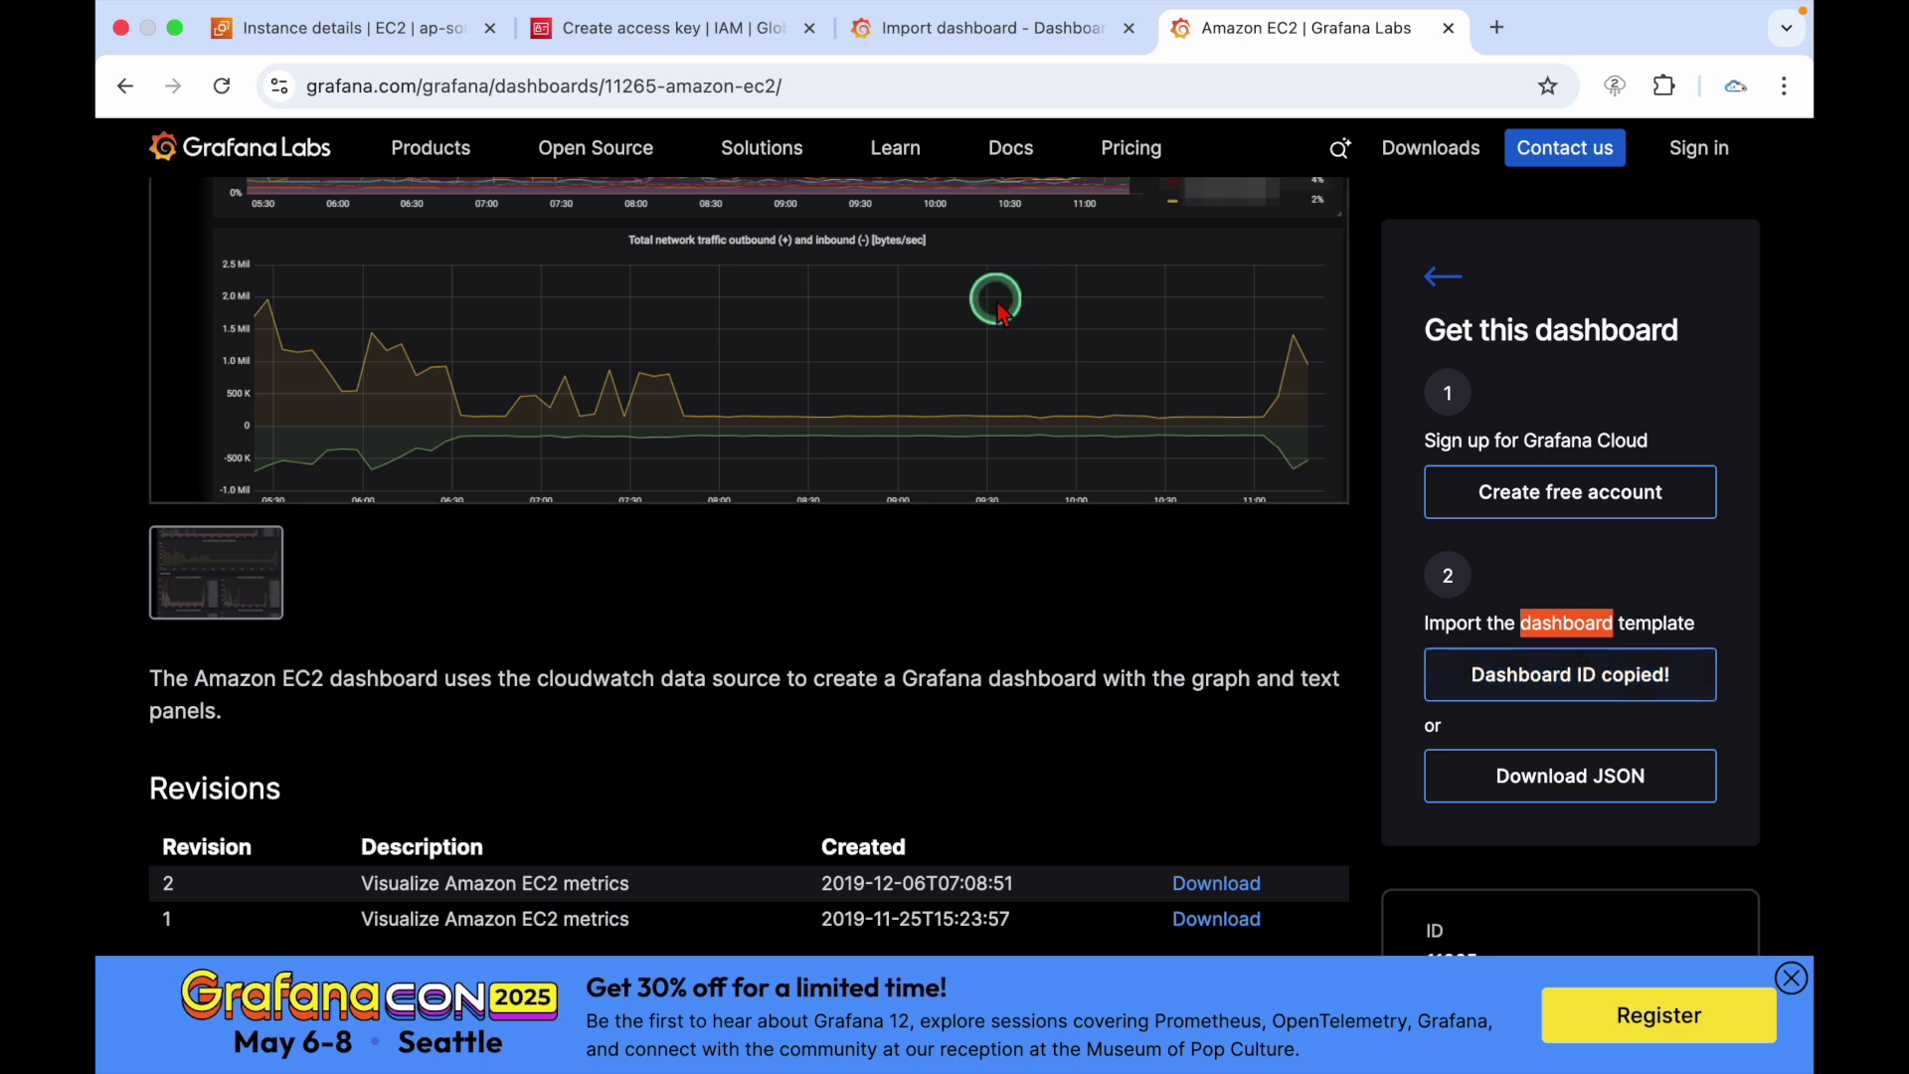
{"action": "left_click", "coordinate": [974, 30]}
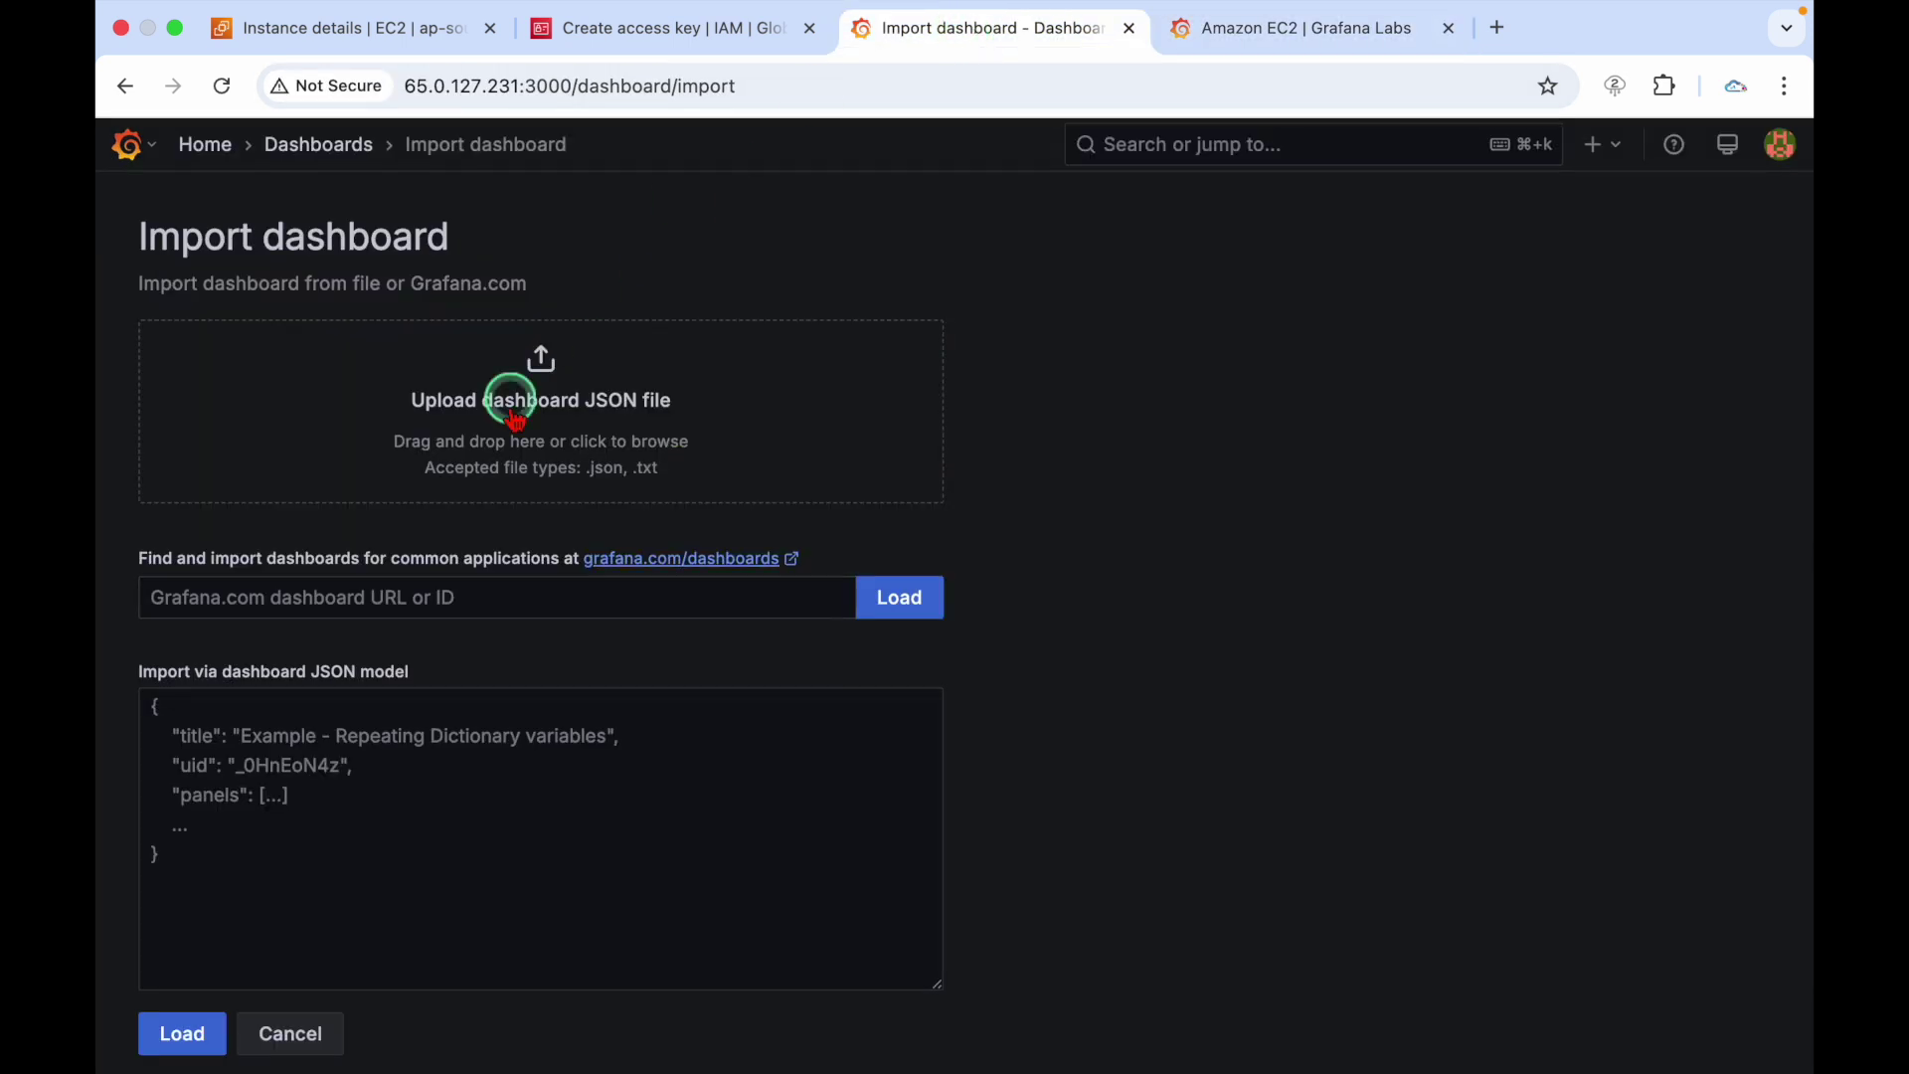
Load dashboard 11265 from Grafana.com by entering its ID
{"action": "left_click", "coordinate": [459, 596]}
{"action": "type", "text": "11265"}
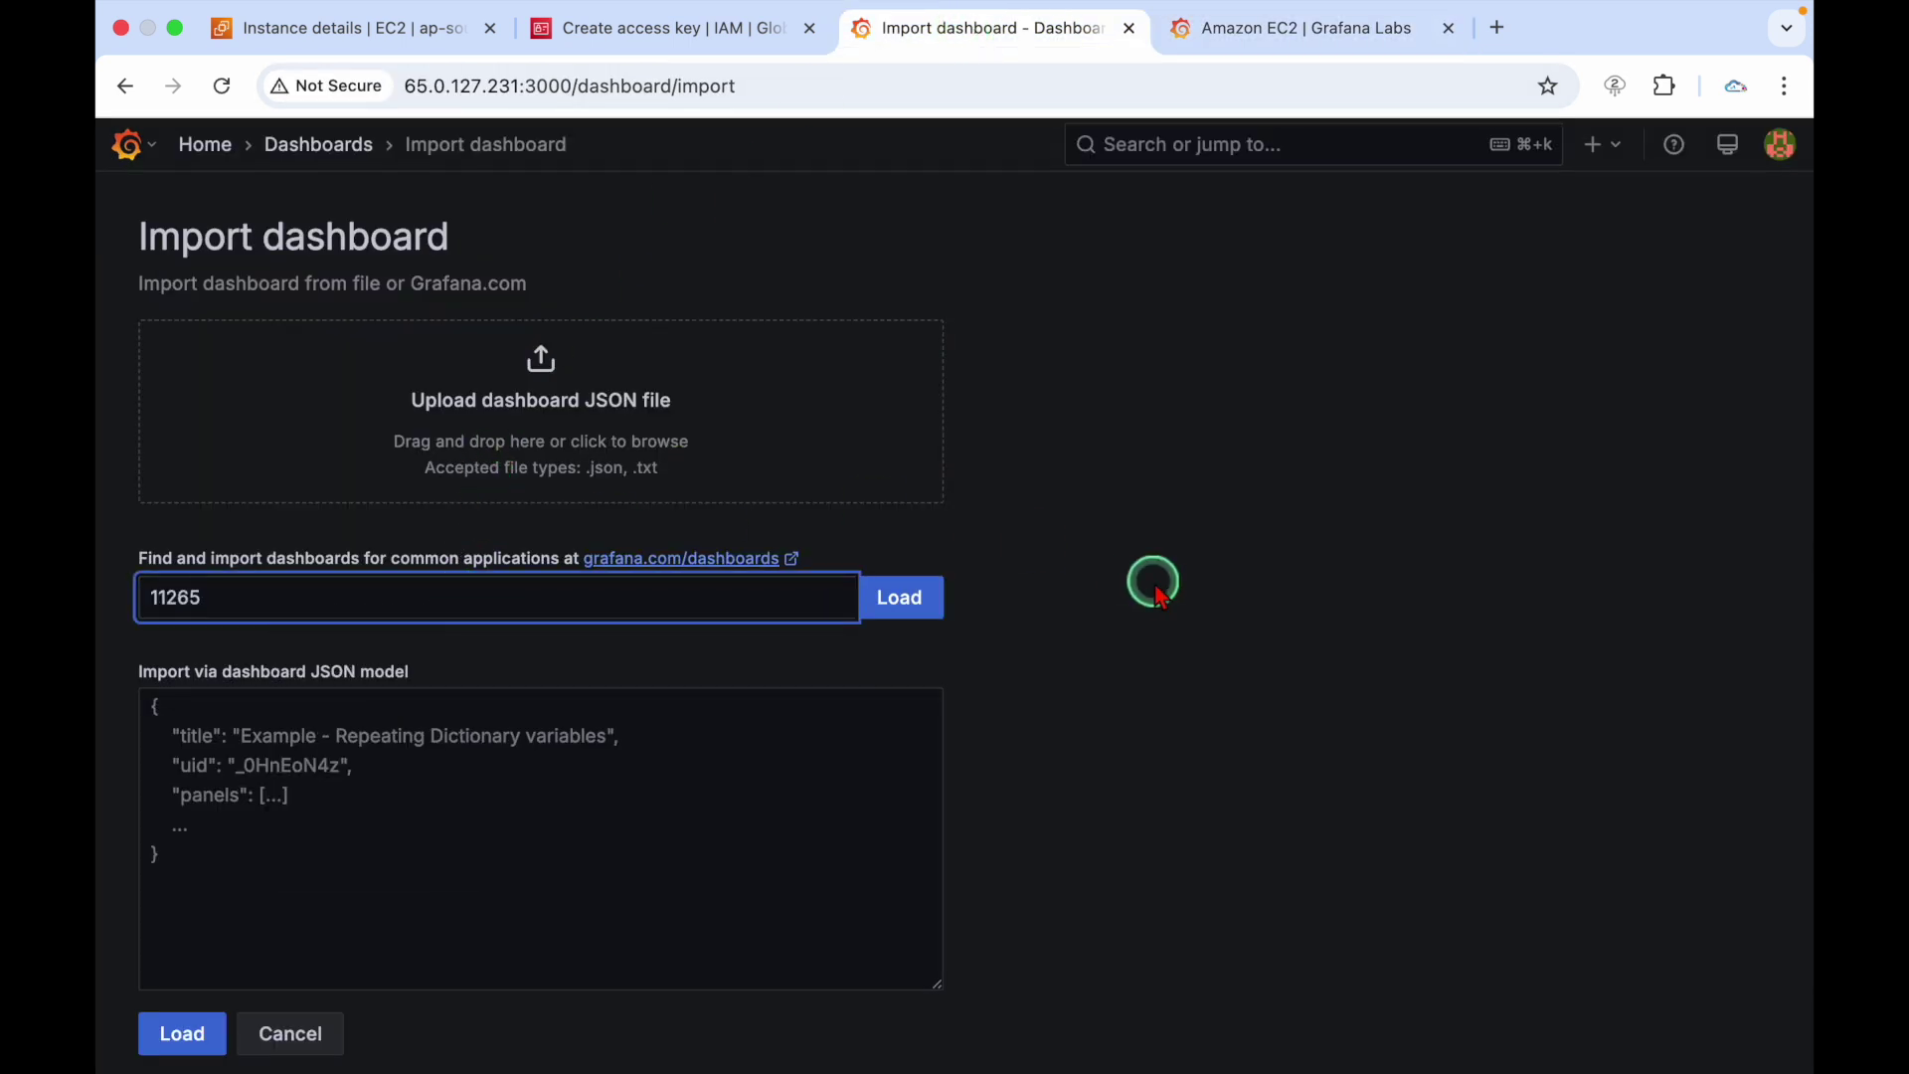
{"action": "left_click", "coordinate": [1150, 579]}
{"action": "left_click", "coordinate": [901, 597]}
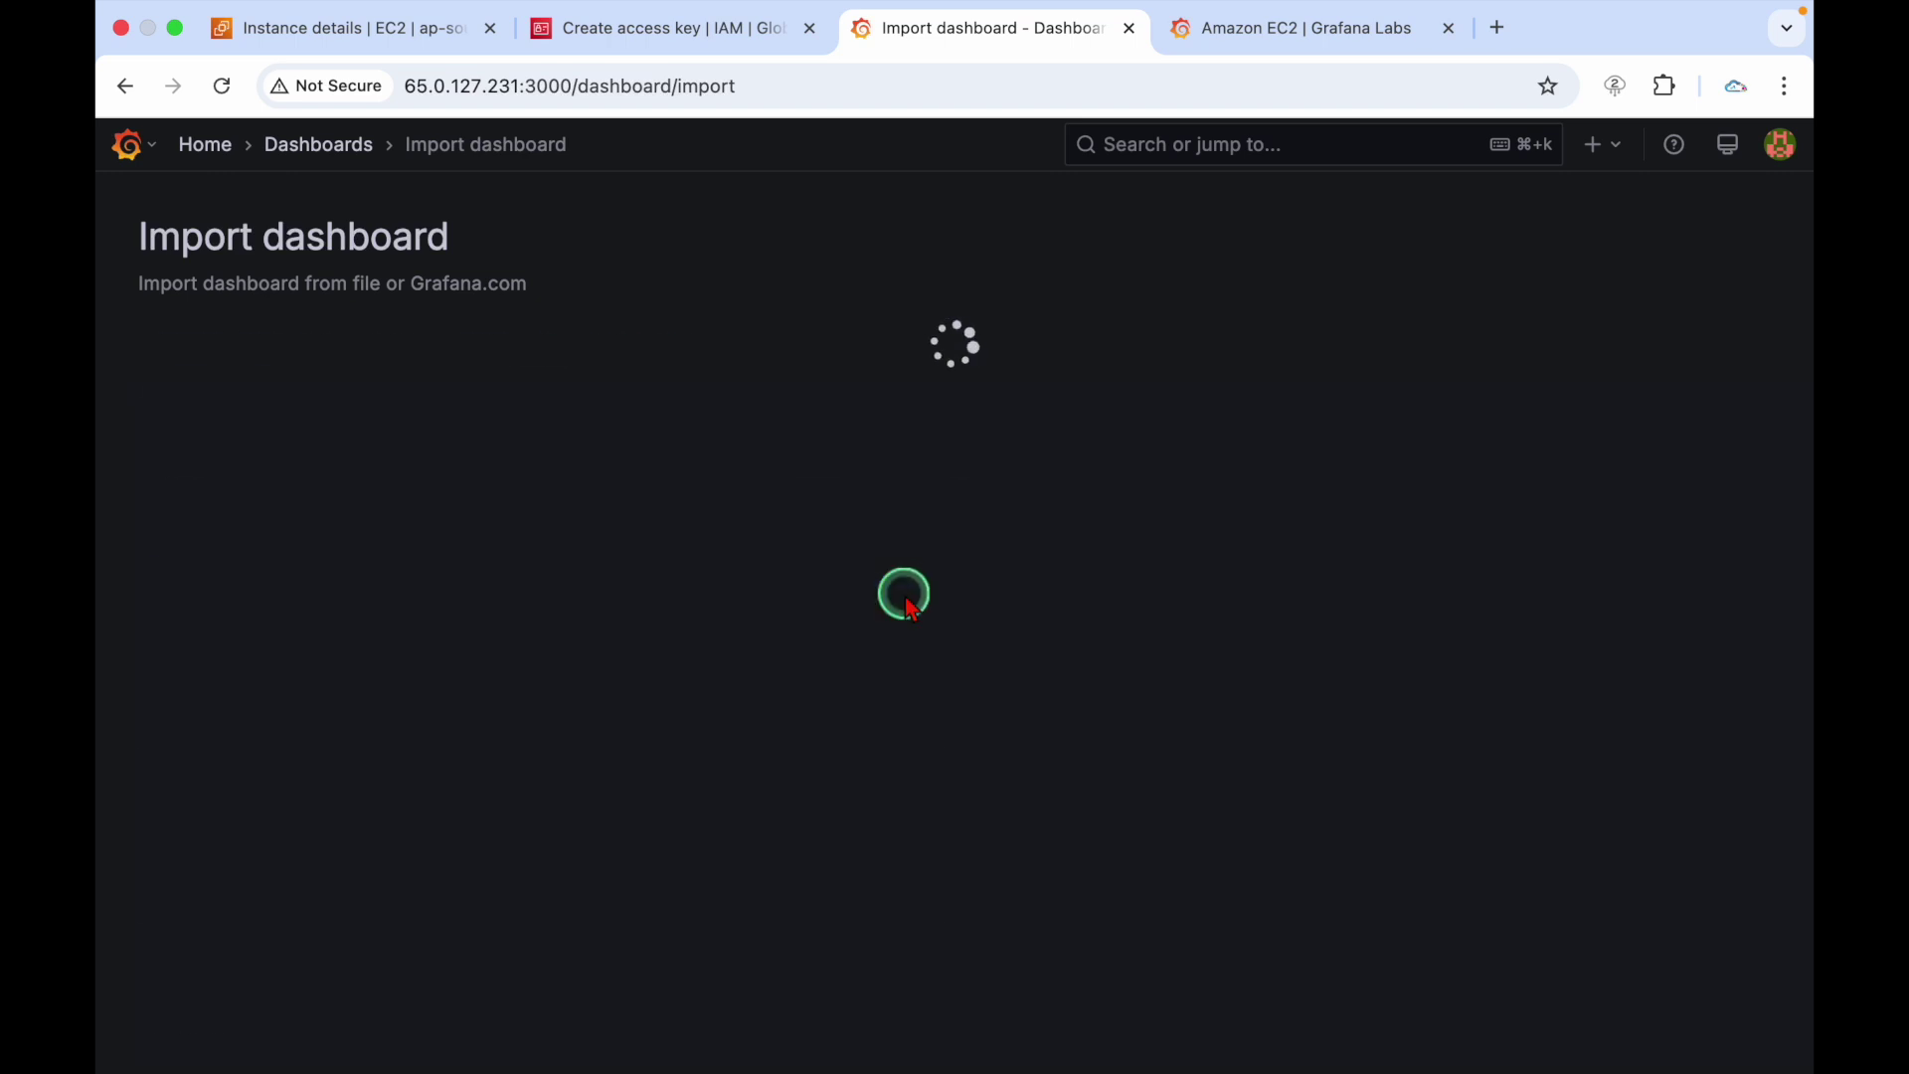
Set both CloudWatch inputs to cloudwatch and import it as the Amazon EC2 dashboard
{"action": "scroll", "coordinate": [701, 642], "scroll_direction": "down", "scroll_amount": 2}
{"action": "scroll", "coordinate": [700, 642], "scroll_direction": "down", "scroll_amount": 1}
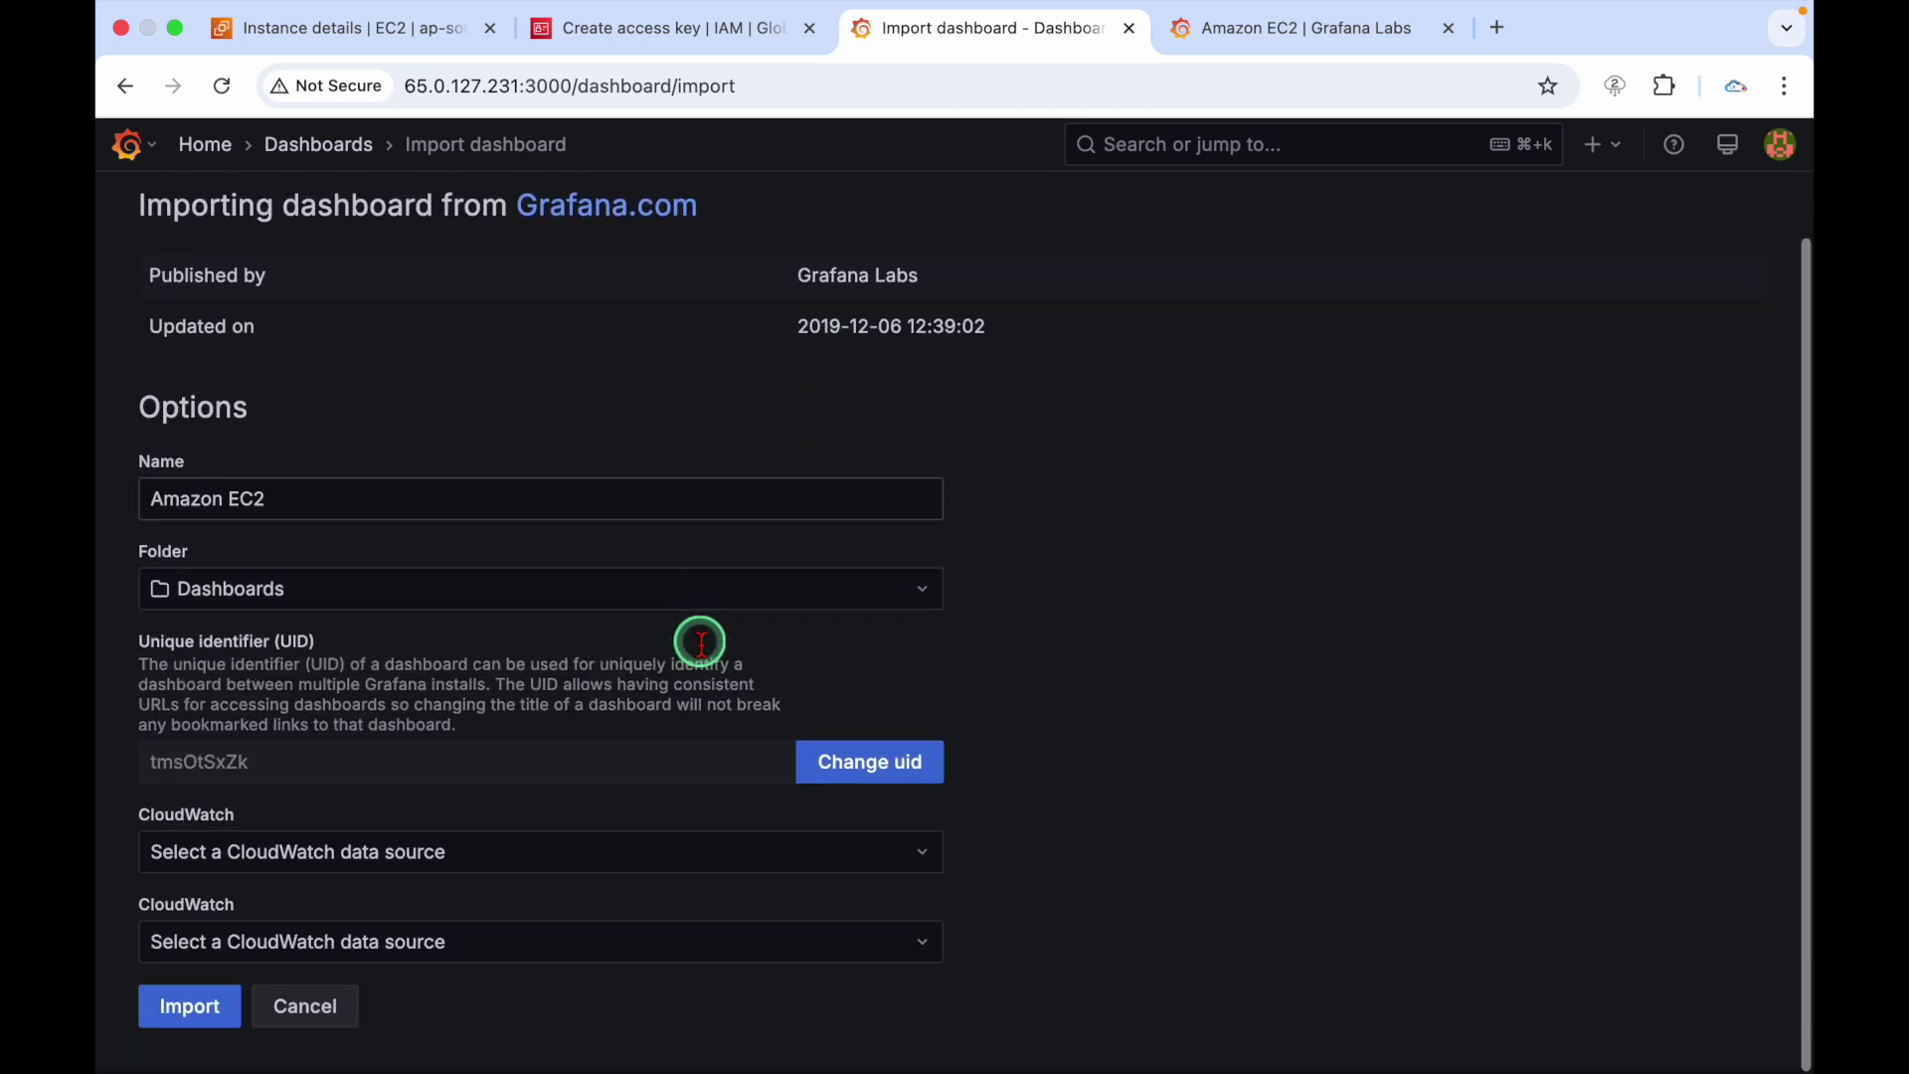
{"action": "left_click", "coordinate": [248, 853]}
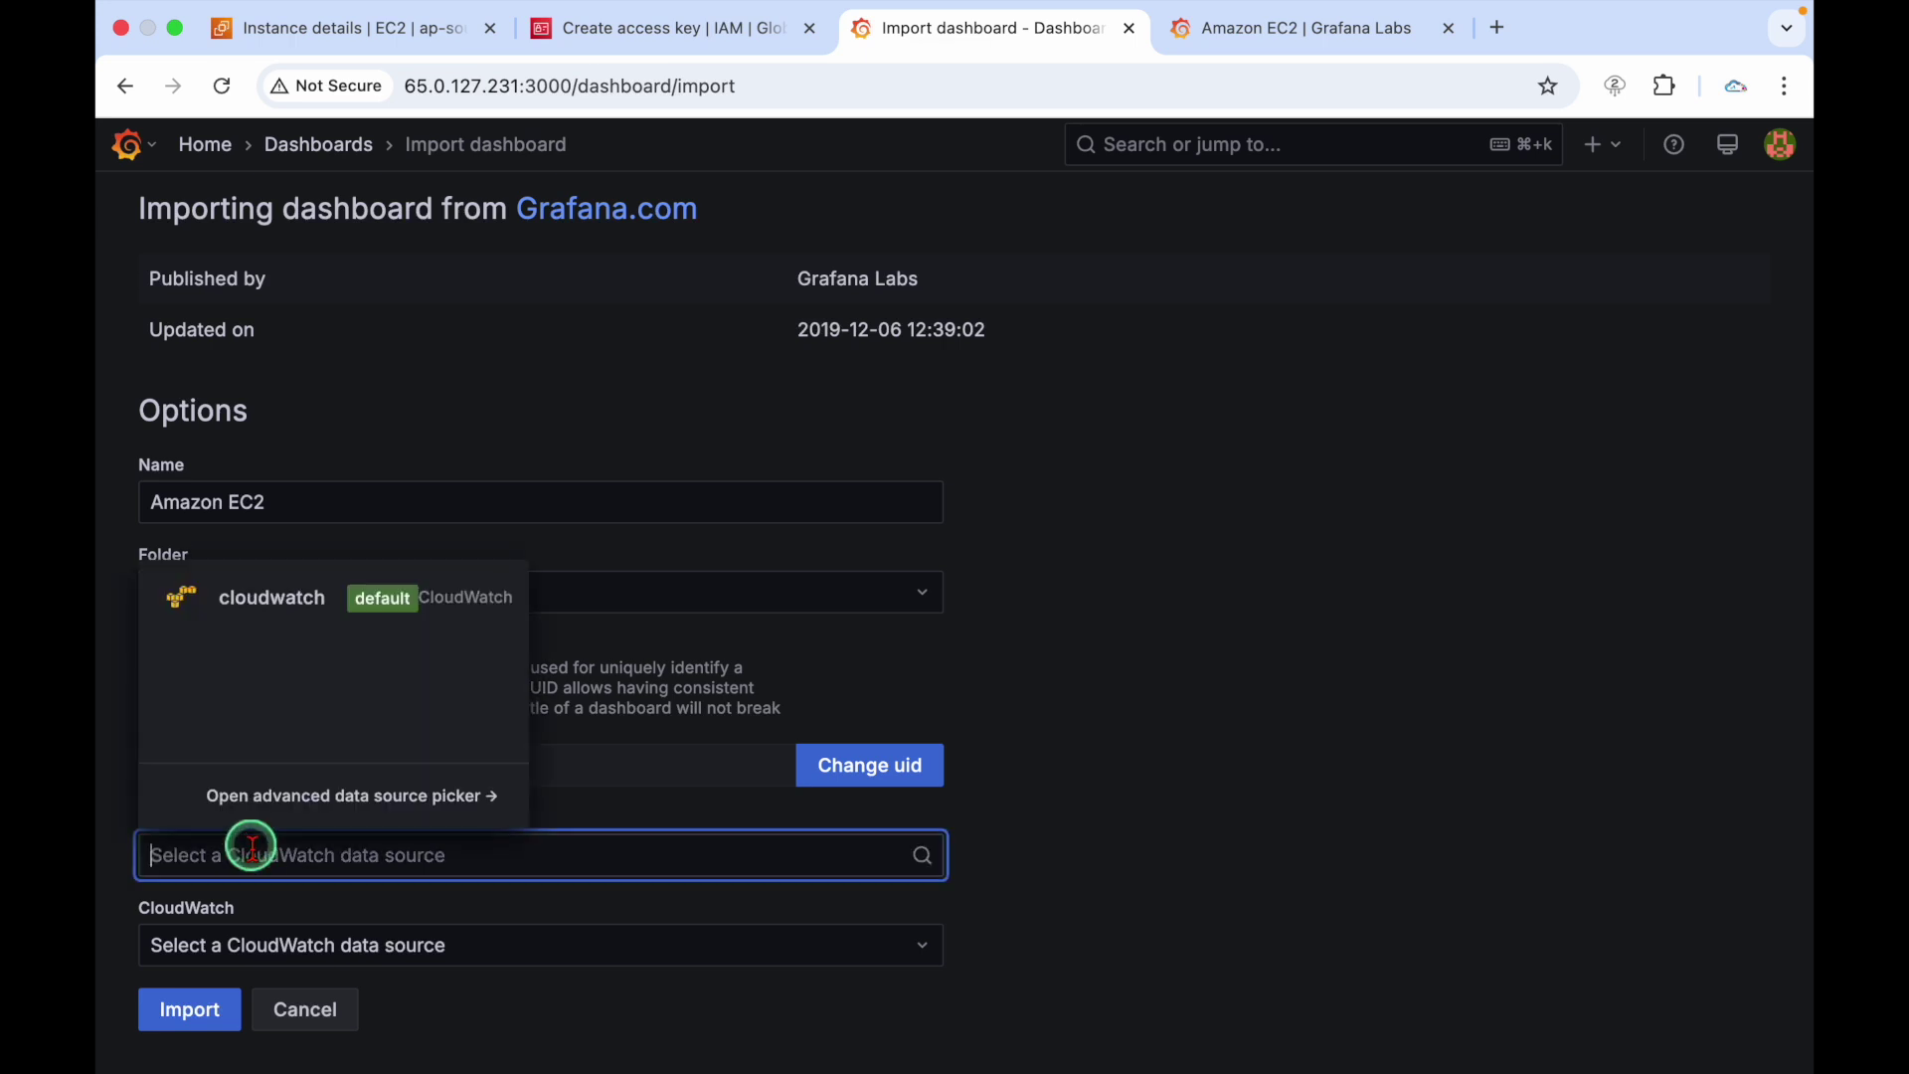
{"action": "left_click", "coordinate": [214, 621]}
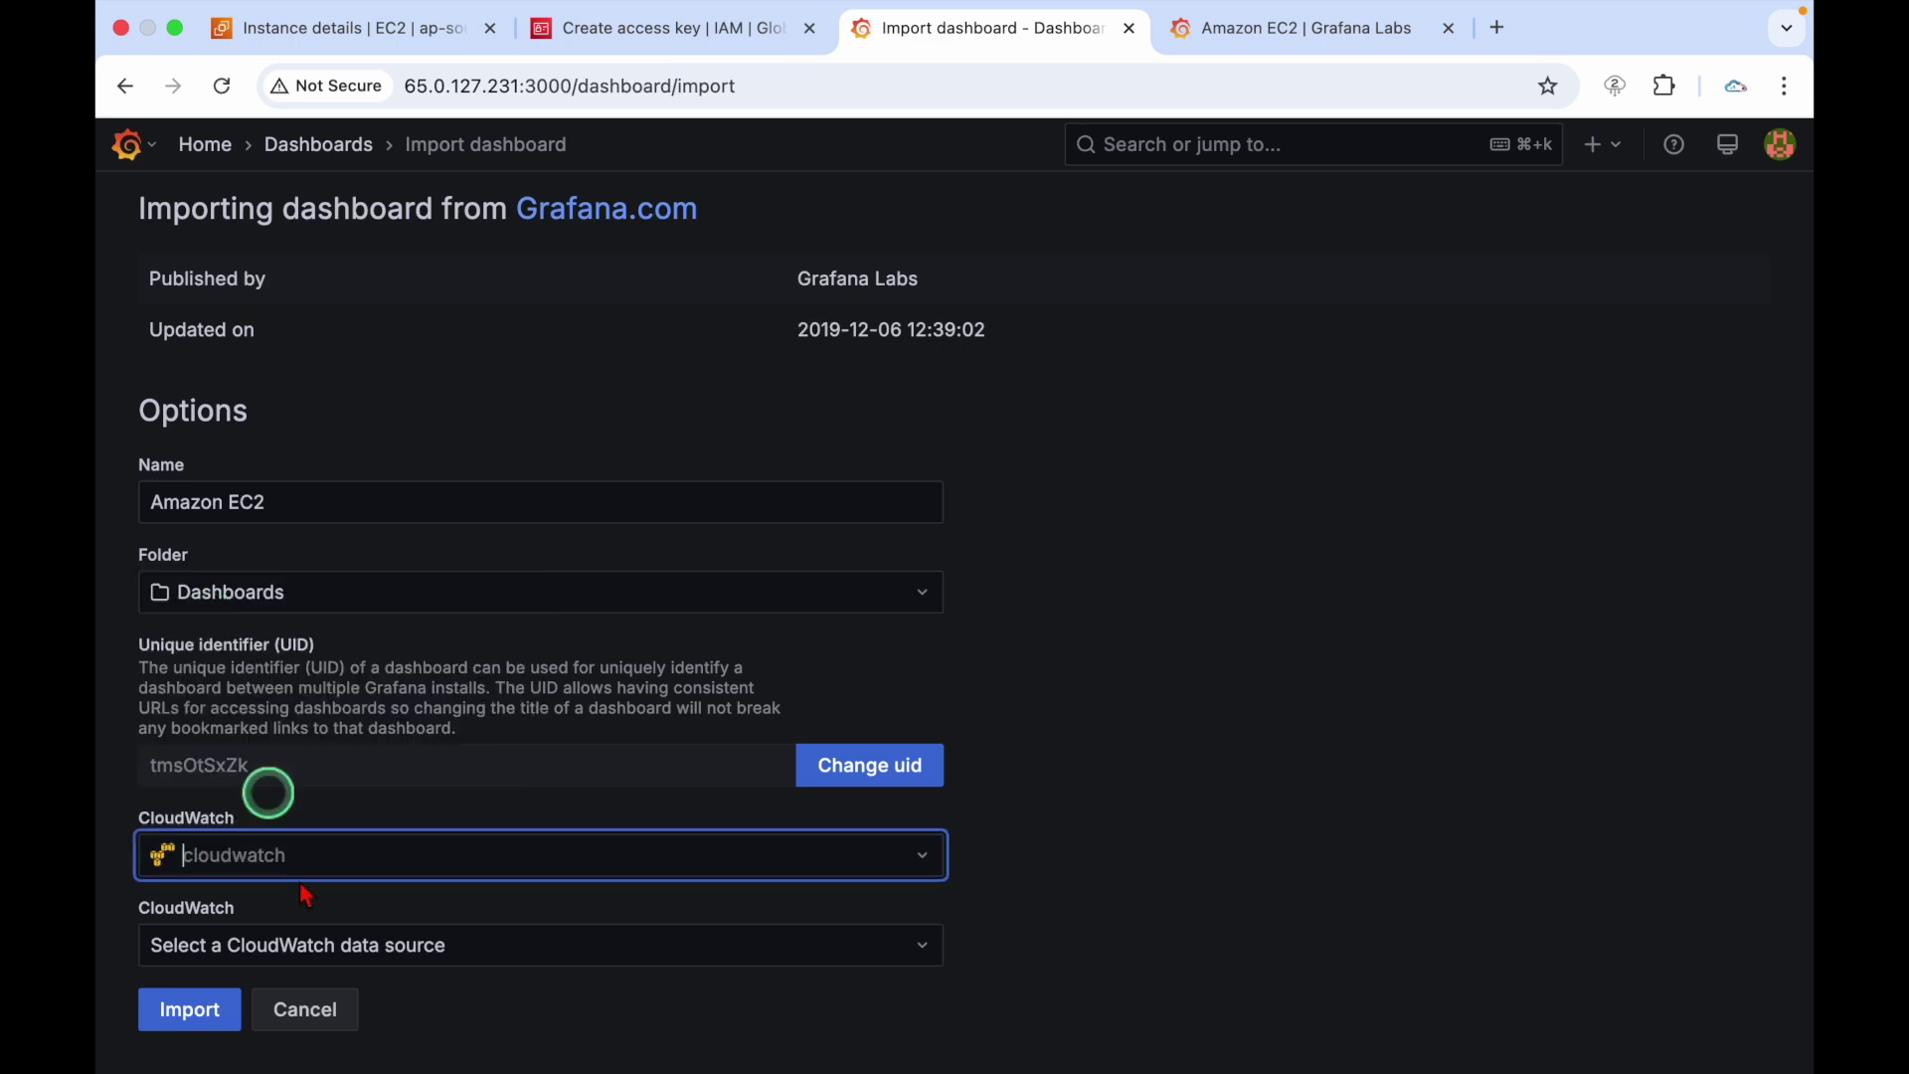
{"action": "left_click", "coordinate": [369, 957]}
{"action": "left_click", "coordinate": [265, 686]}
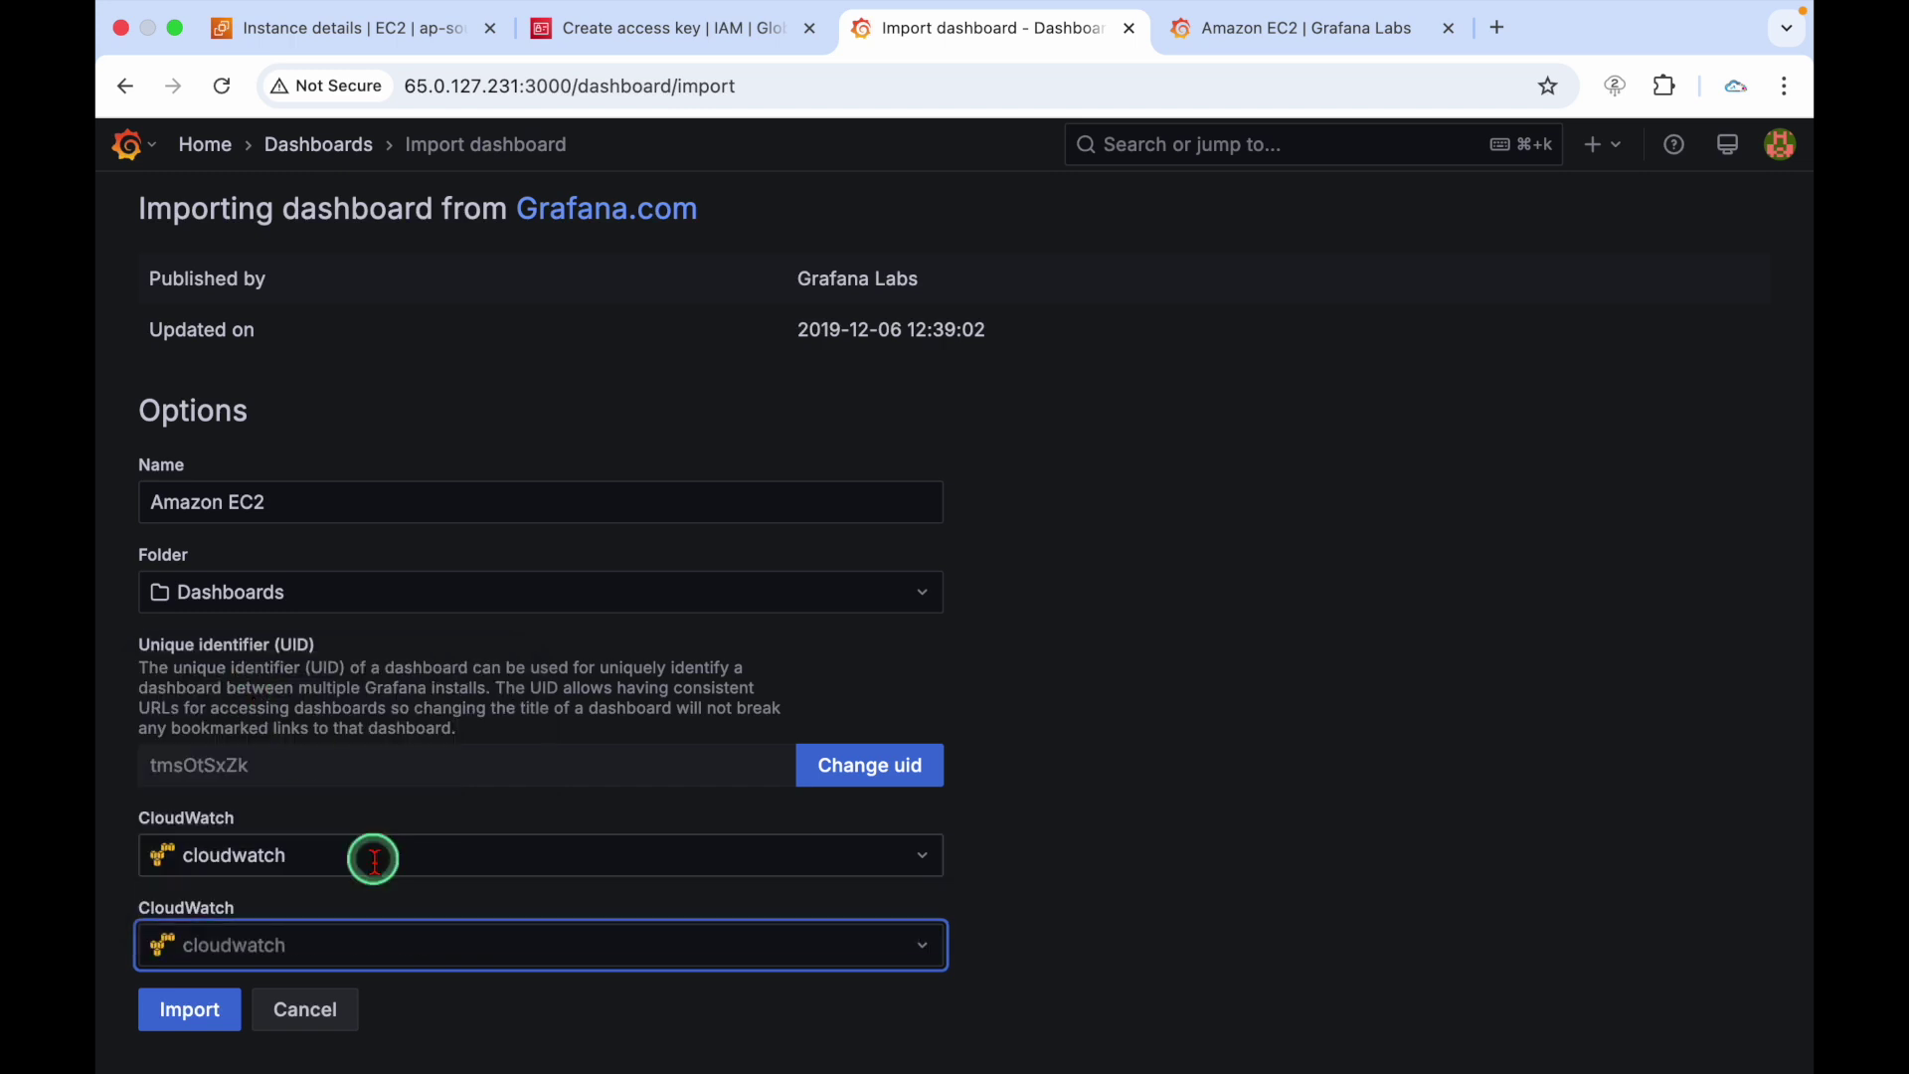
{"action": "left_click", "coordinate": [179, 1009]}
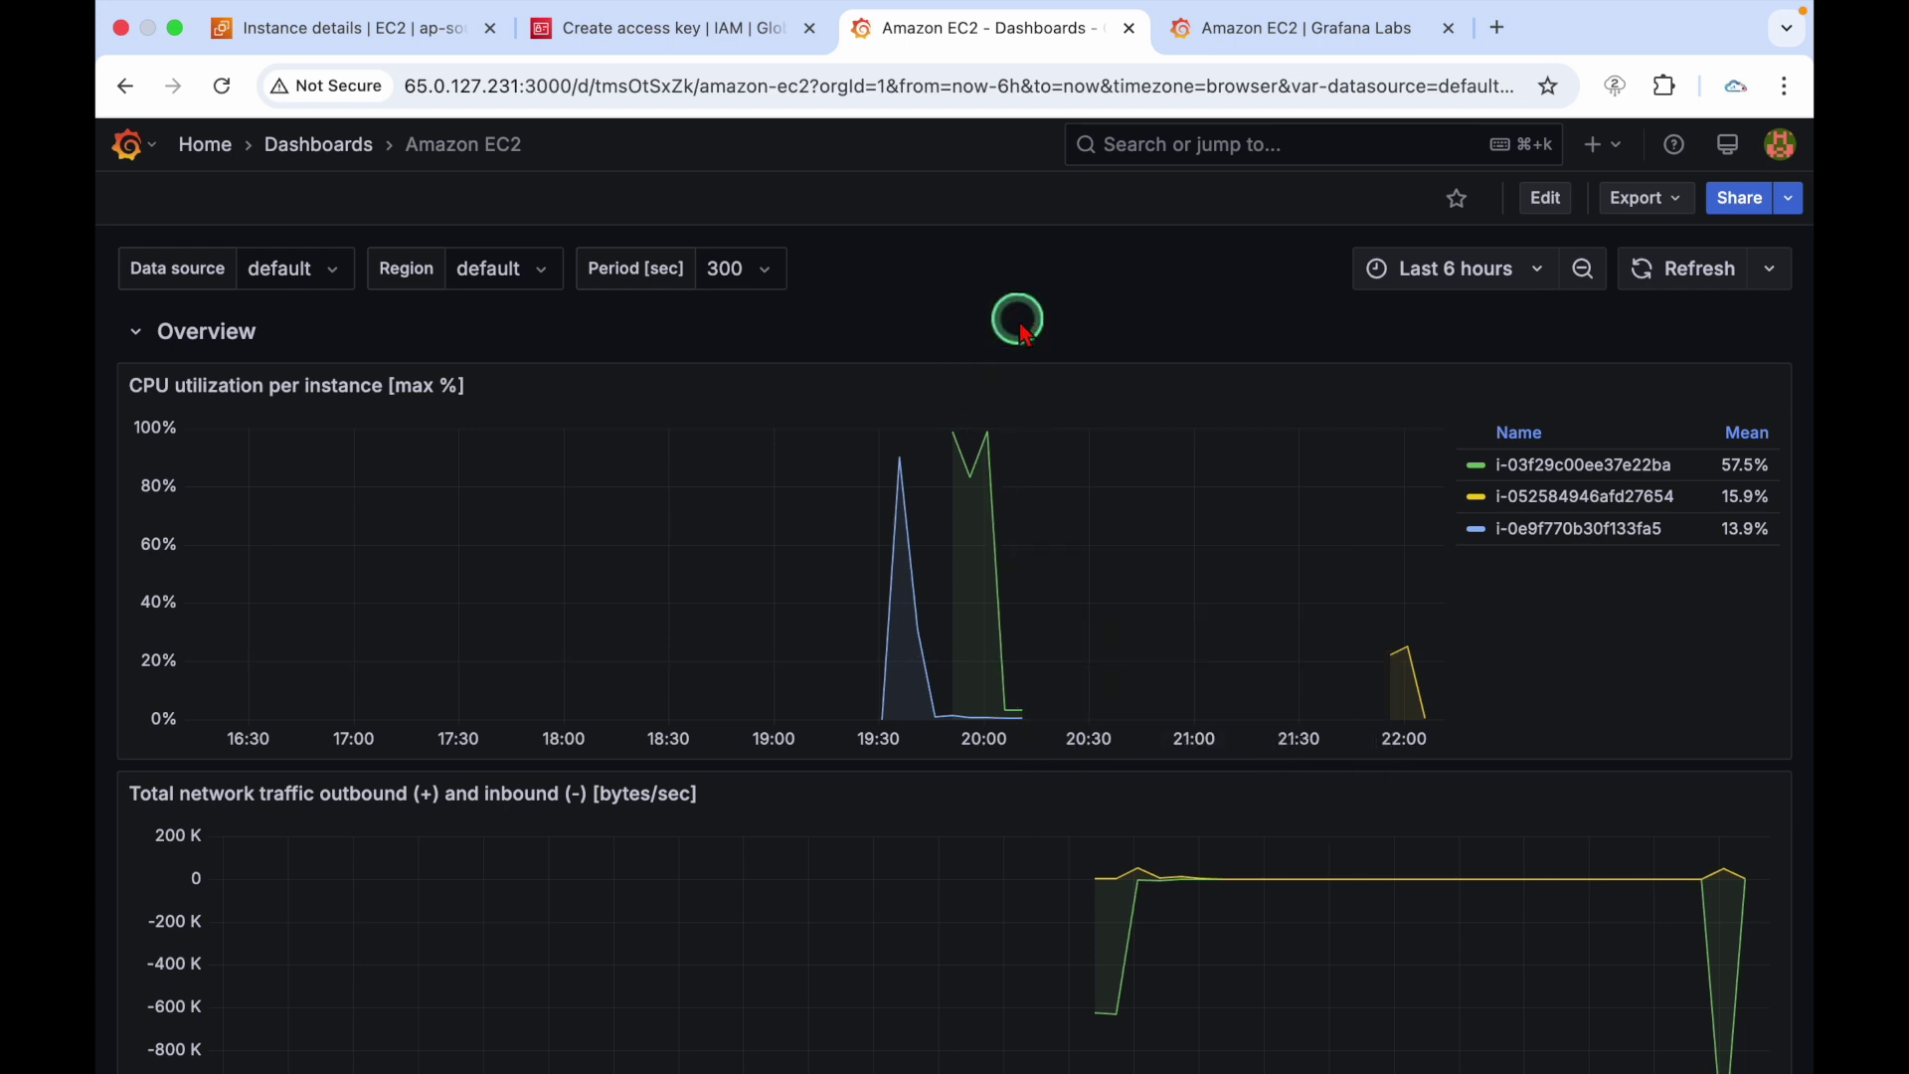
{"action": "mouse_move", "coordinate": [994, 505]}
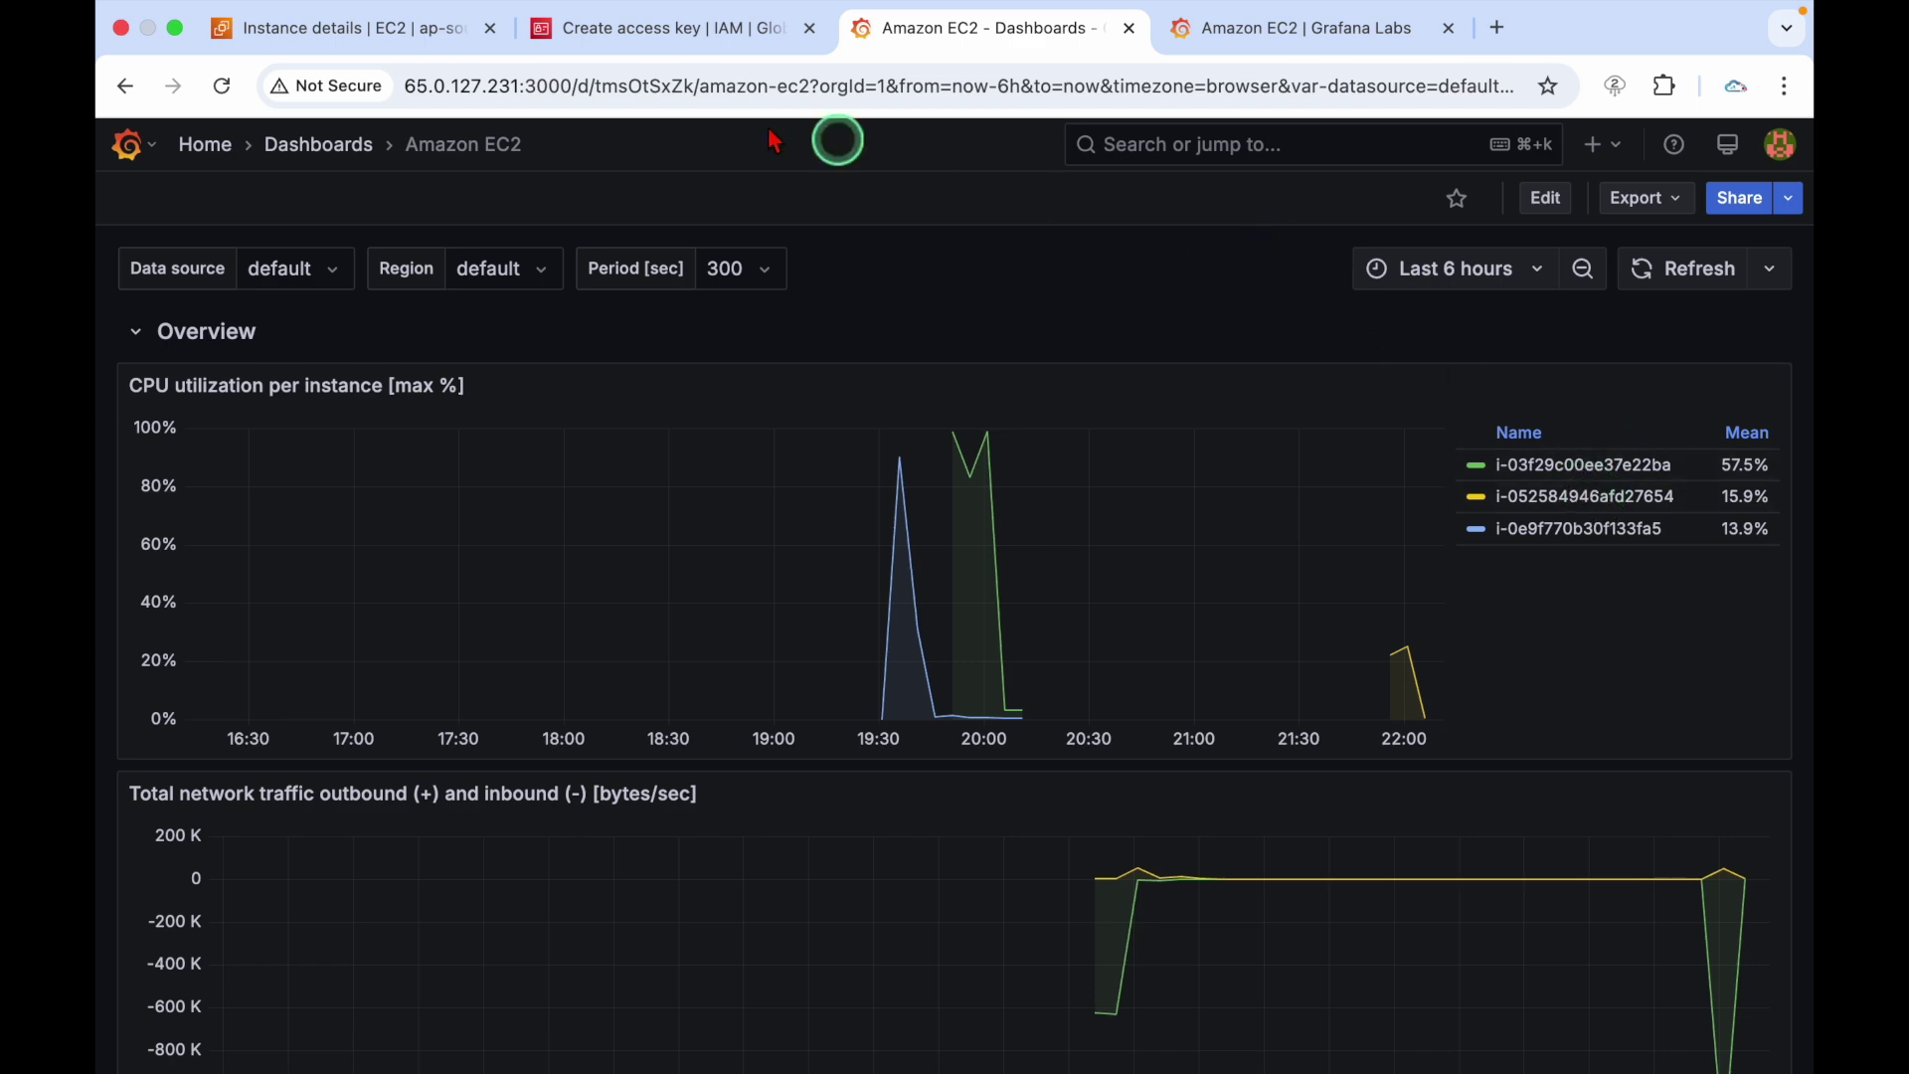
{"action": "left_click", "coordinate": [434, 39]}
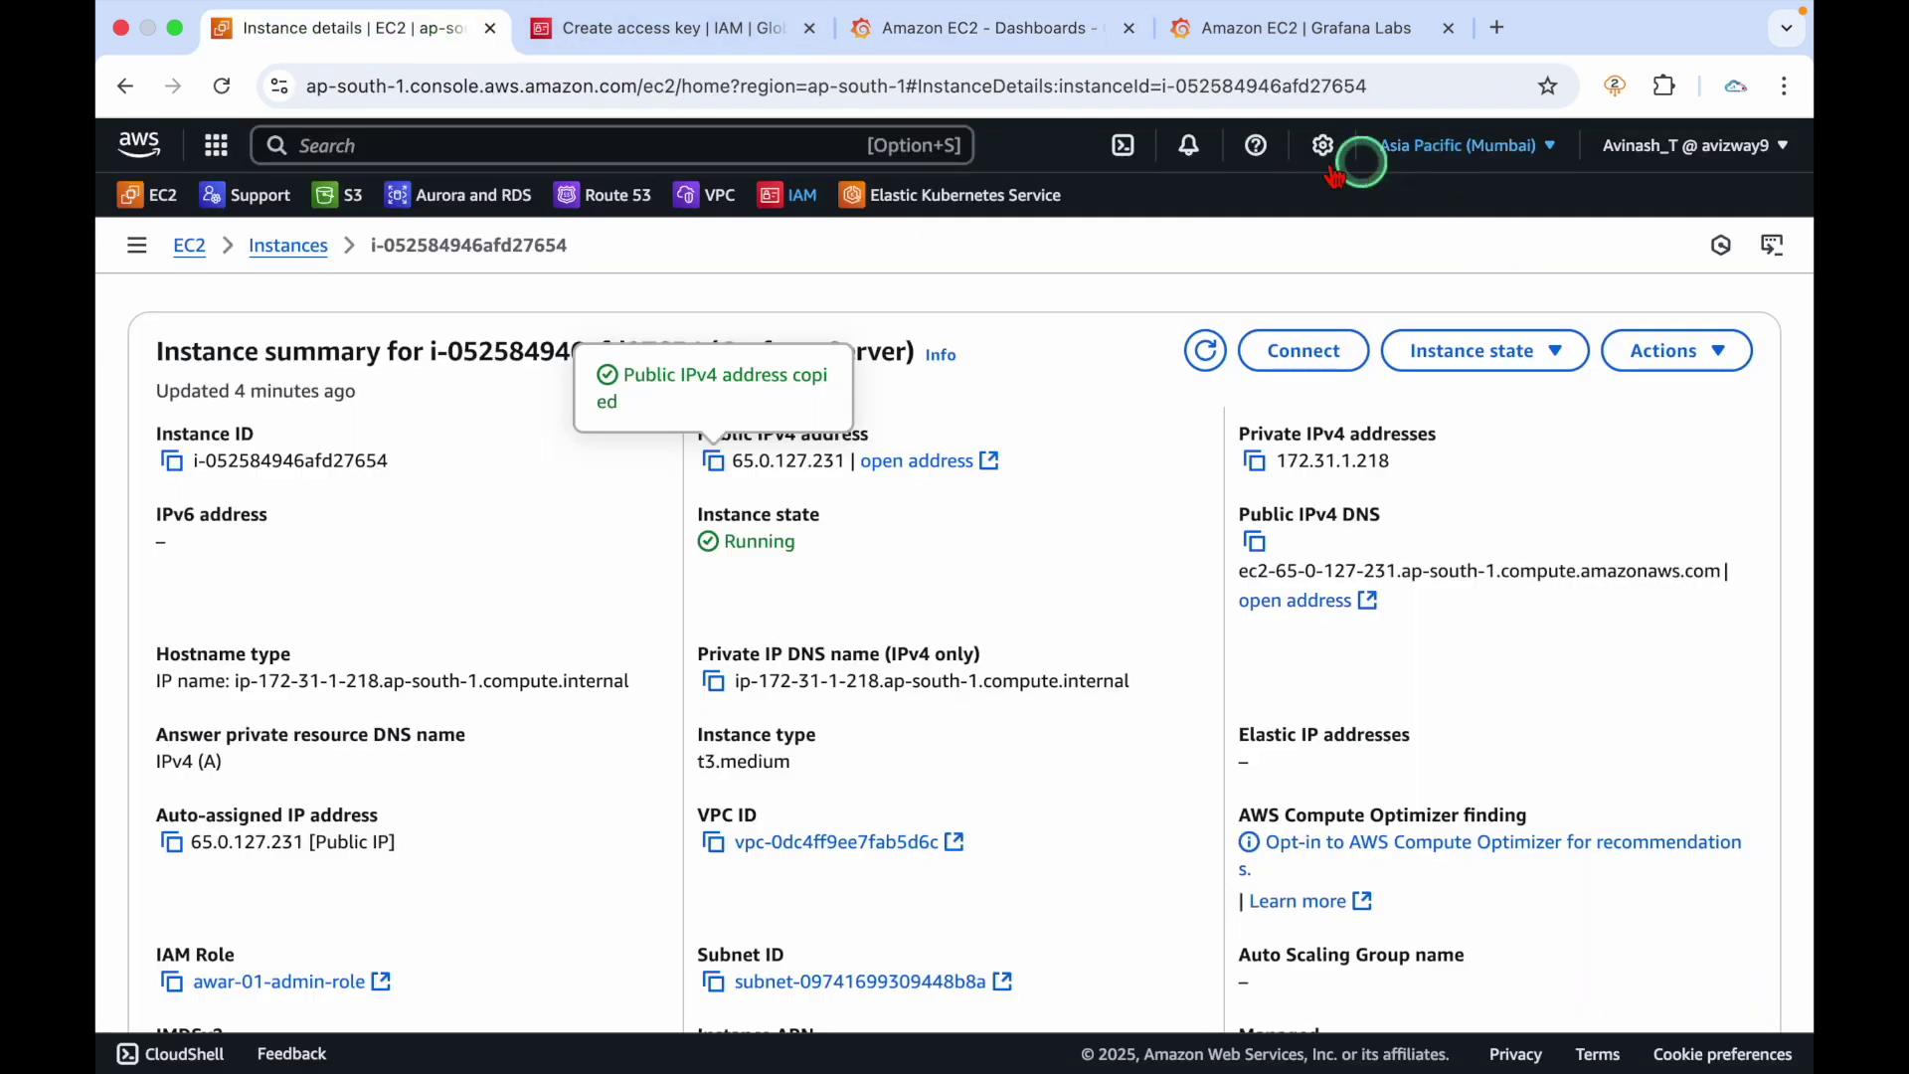
Start the K8-Labs instance from the refreshed Instances list and dismiss the success banner
{"action": "left_click", "coordinate": [307, 249]}
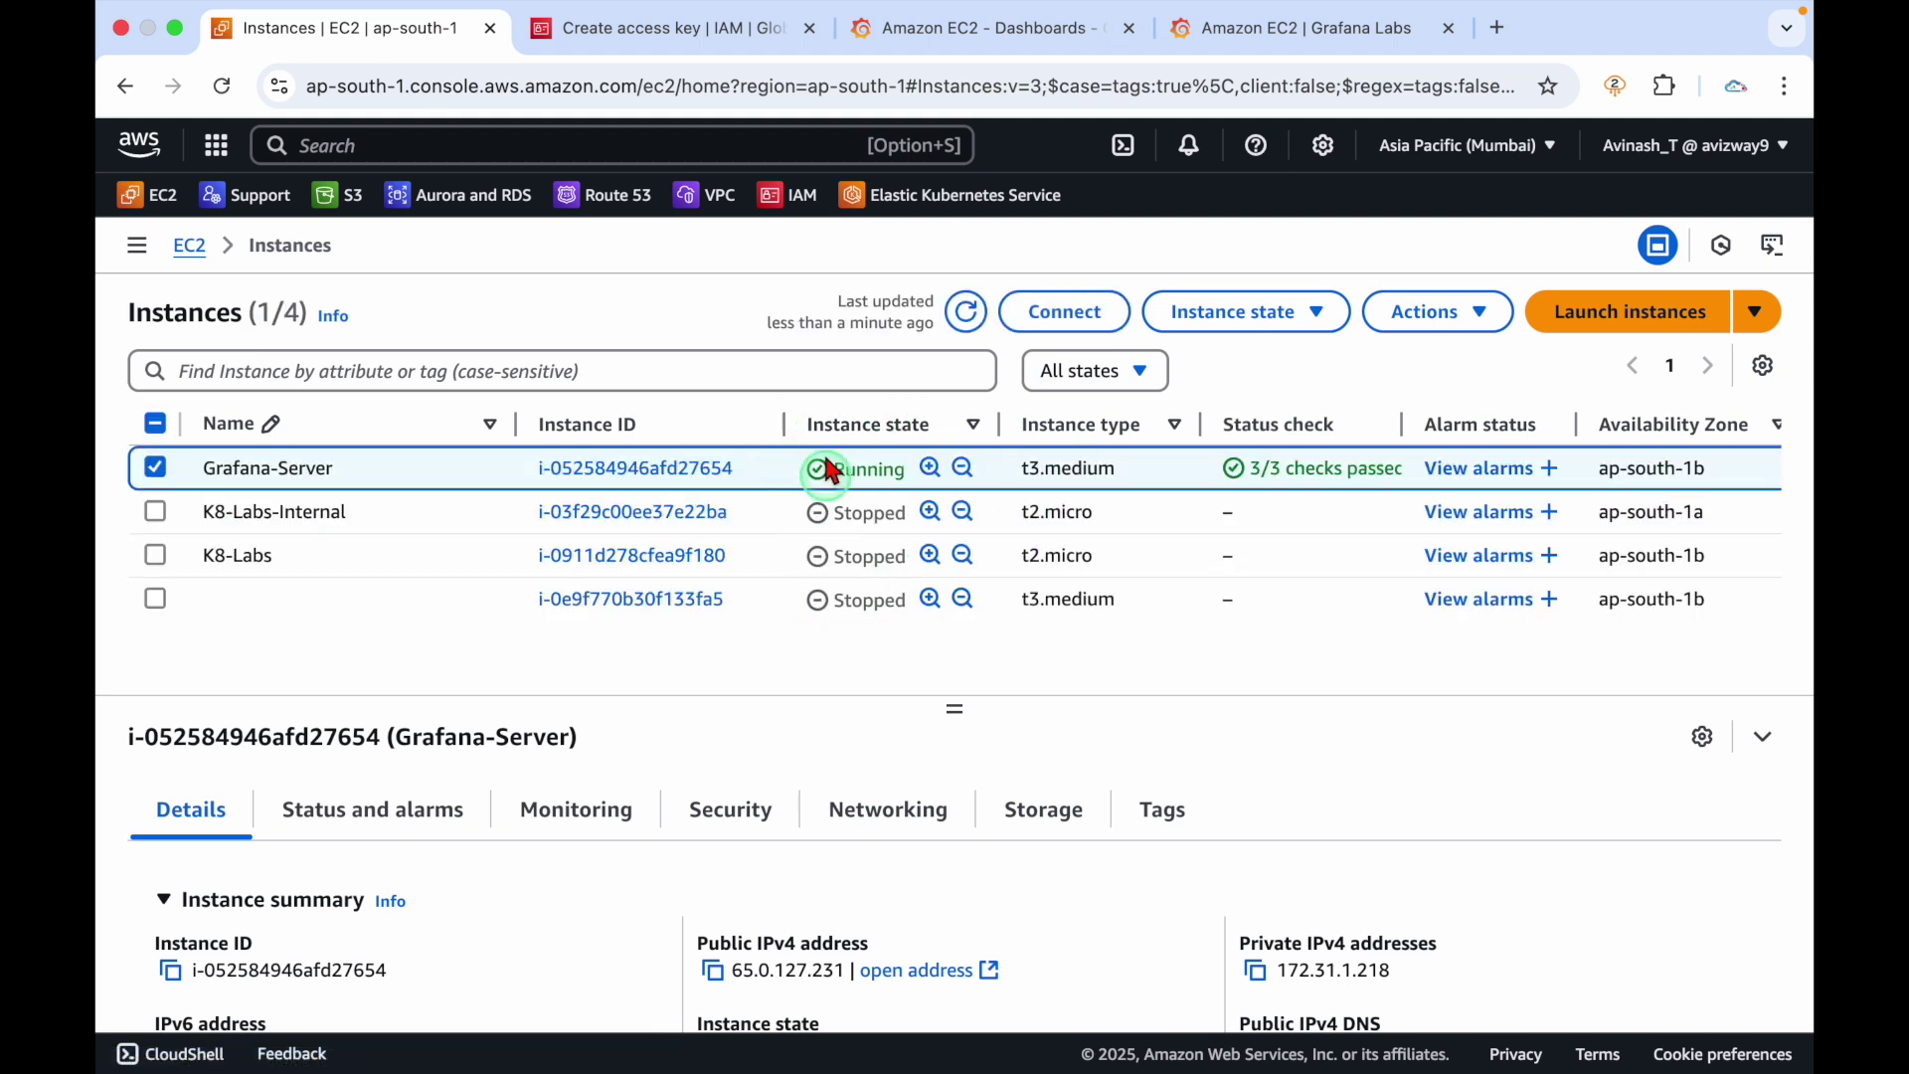
{"action": "left_click", "coordinate": [962, 330]}
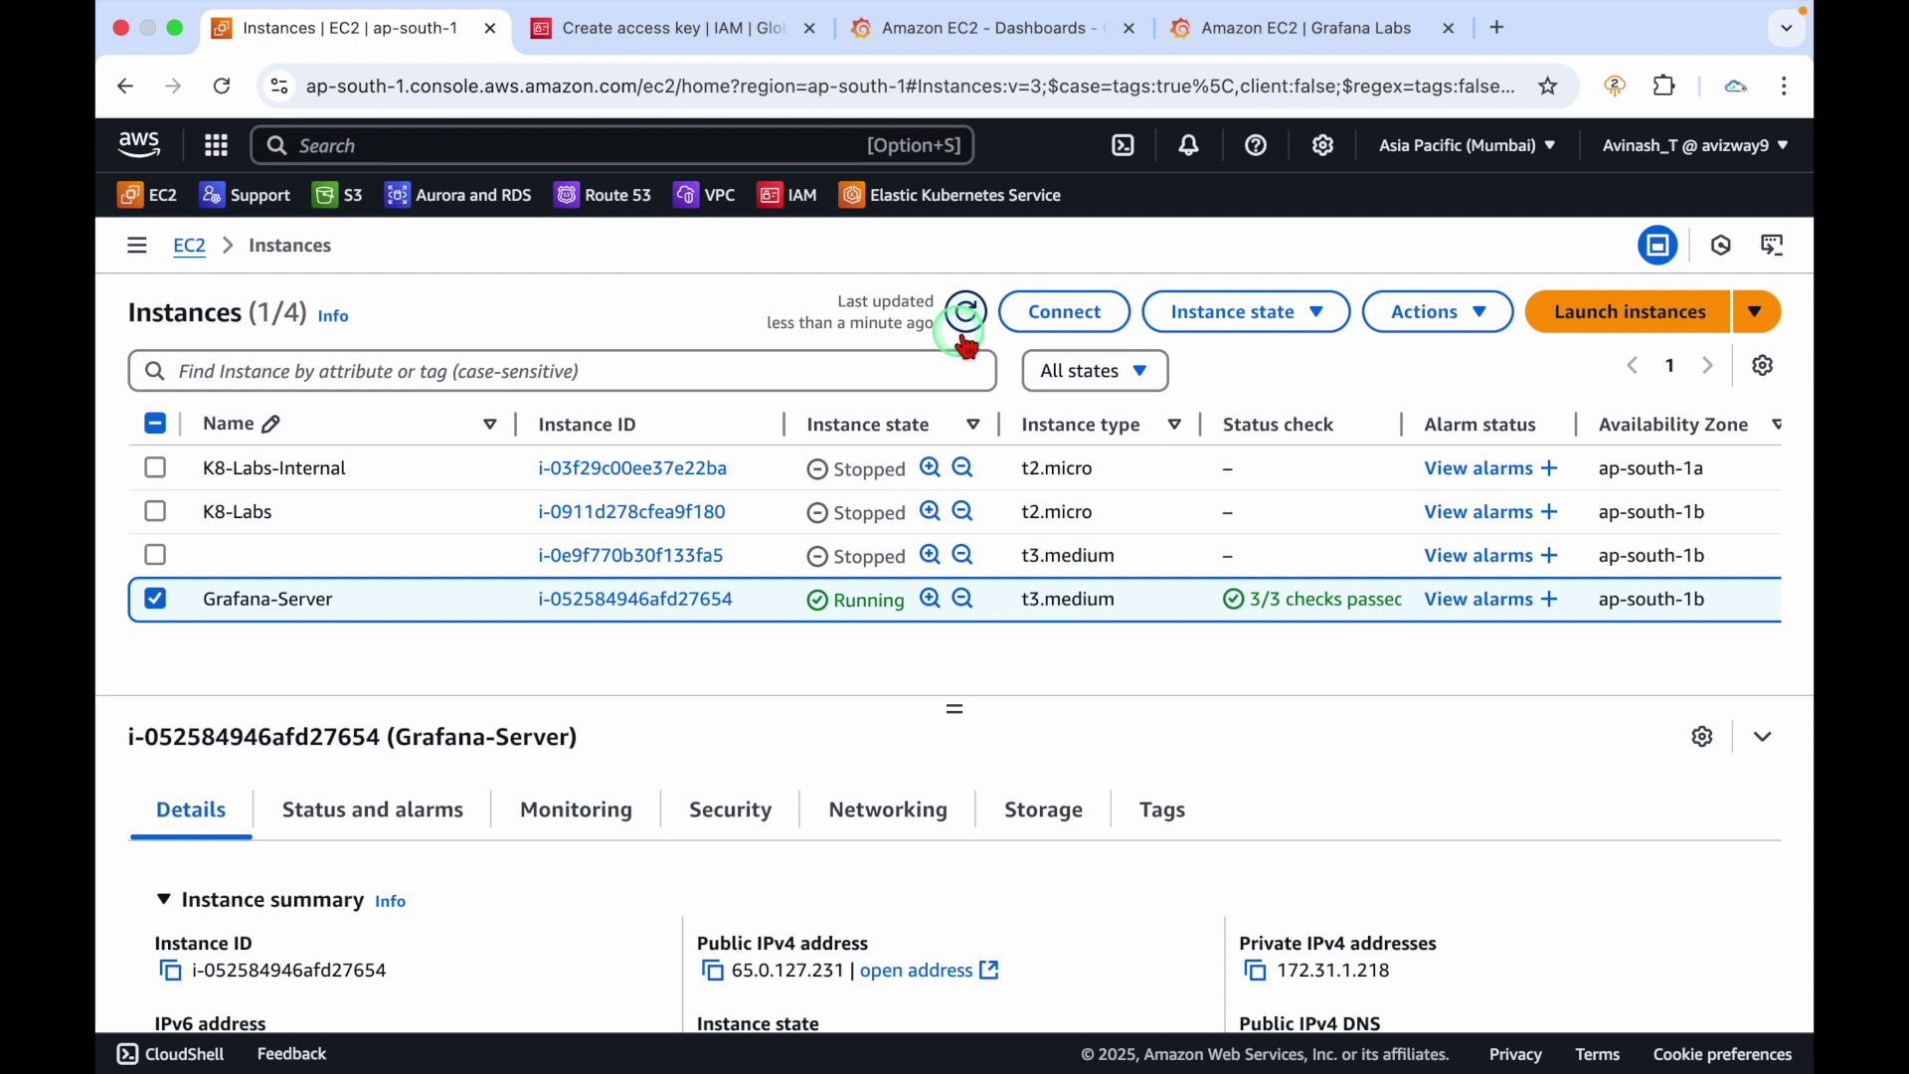
{"action": "left_click", "coordinate": [159, 467]}
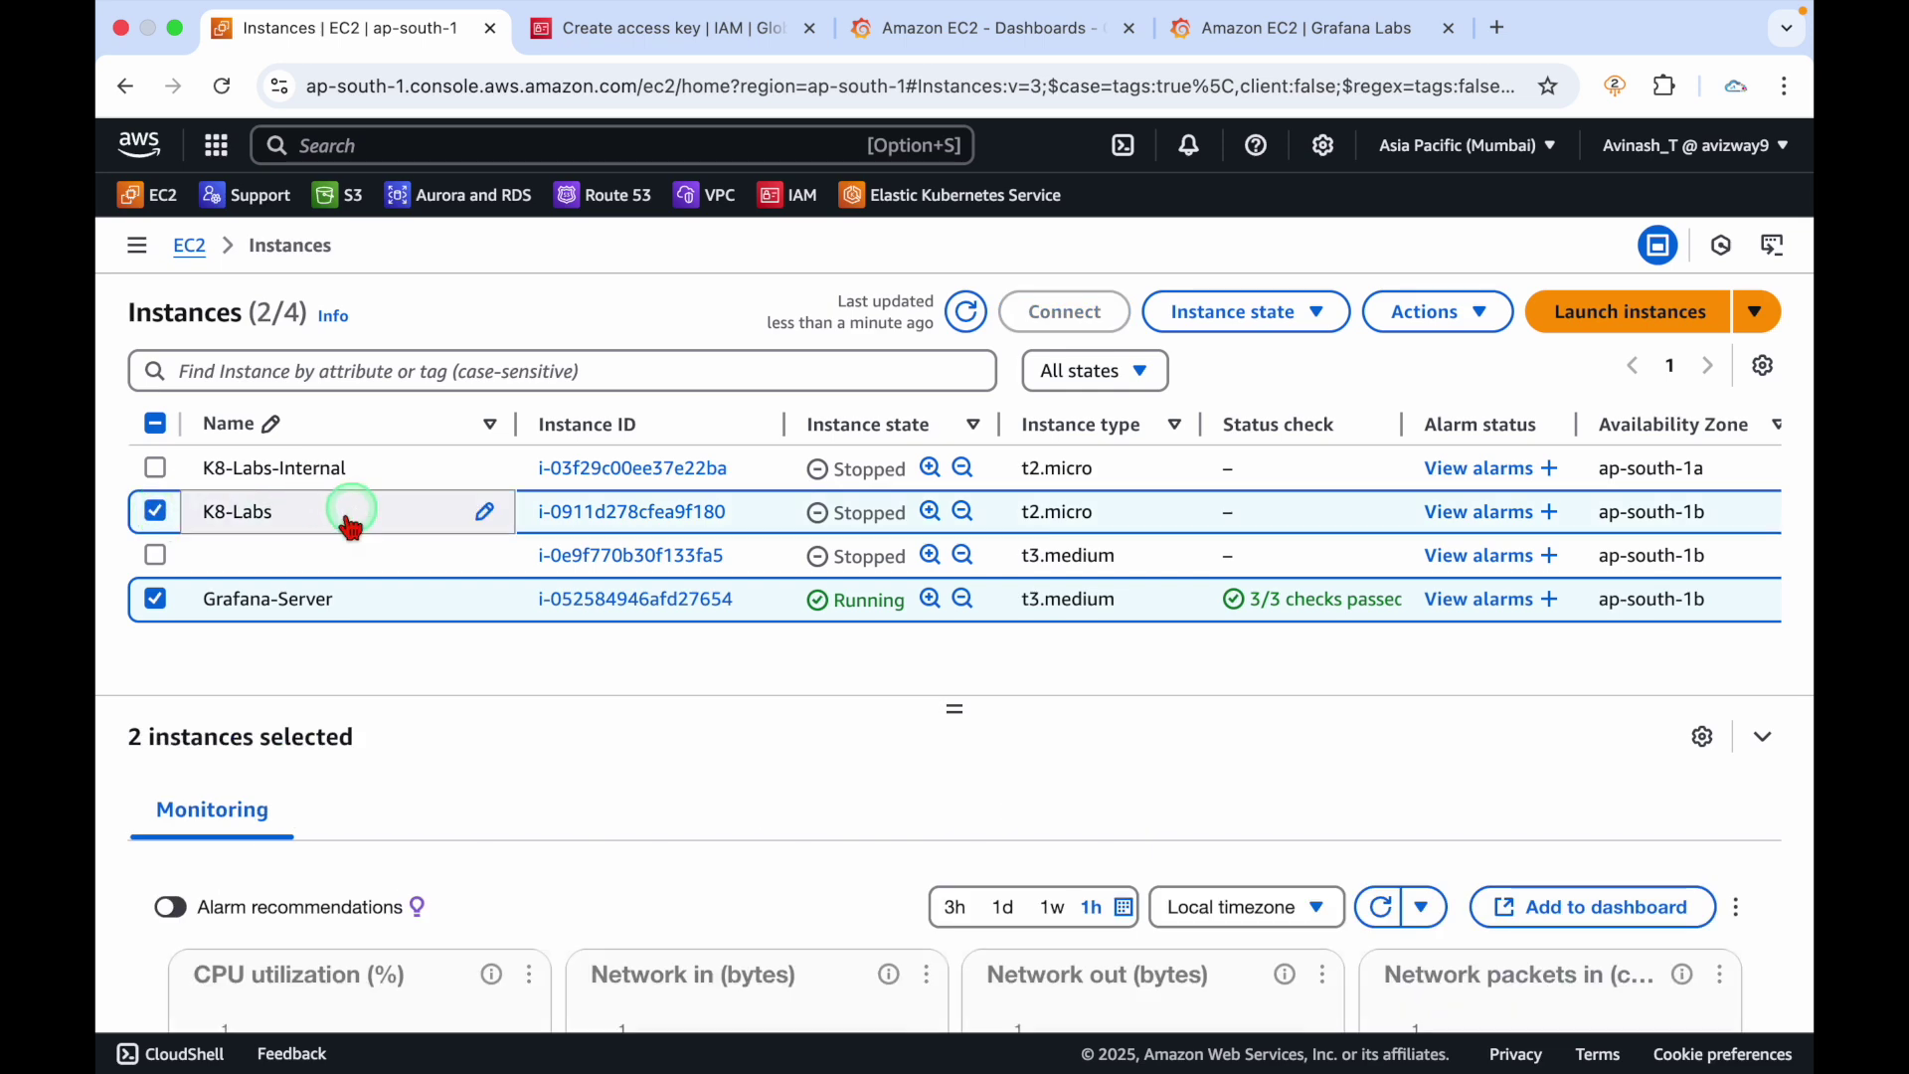
{"action": "left_click", "coordinate": [156, 599]}
{"action": "left_click", "coordinate": [1245, 299]}
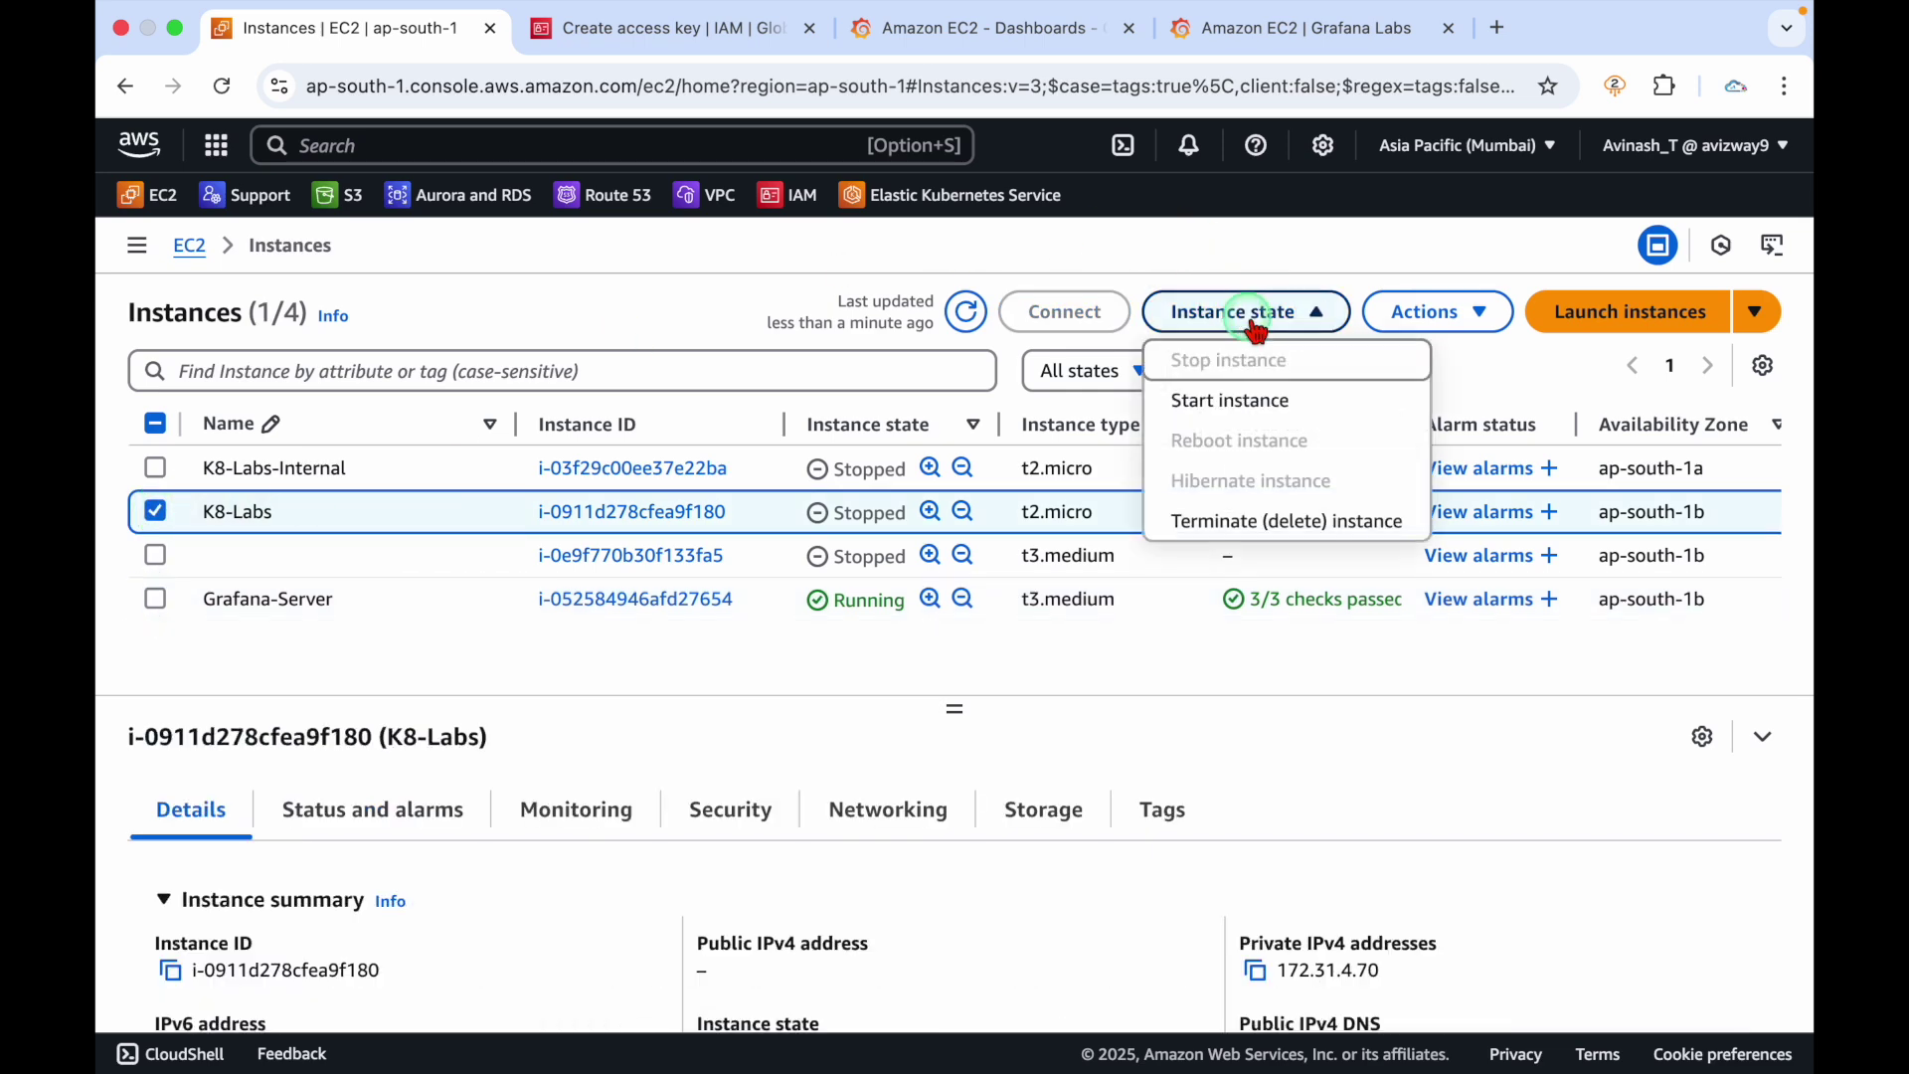
{"action": "left_click", "coordinate": [1248, 395]}
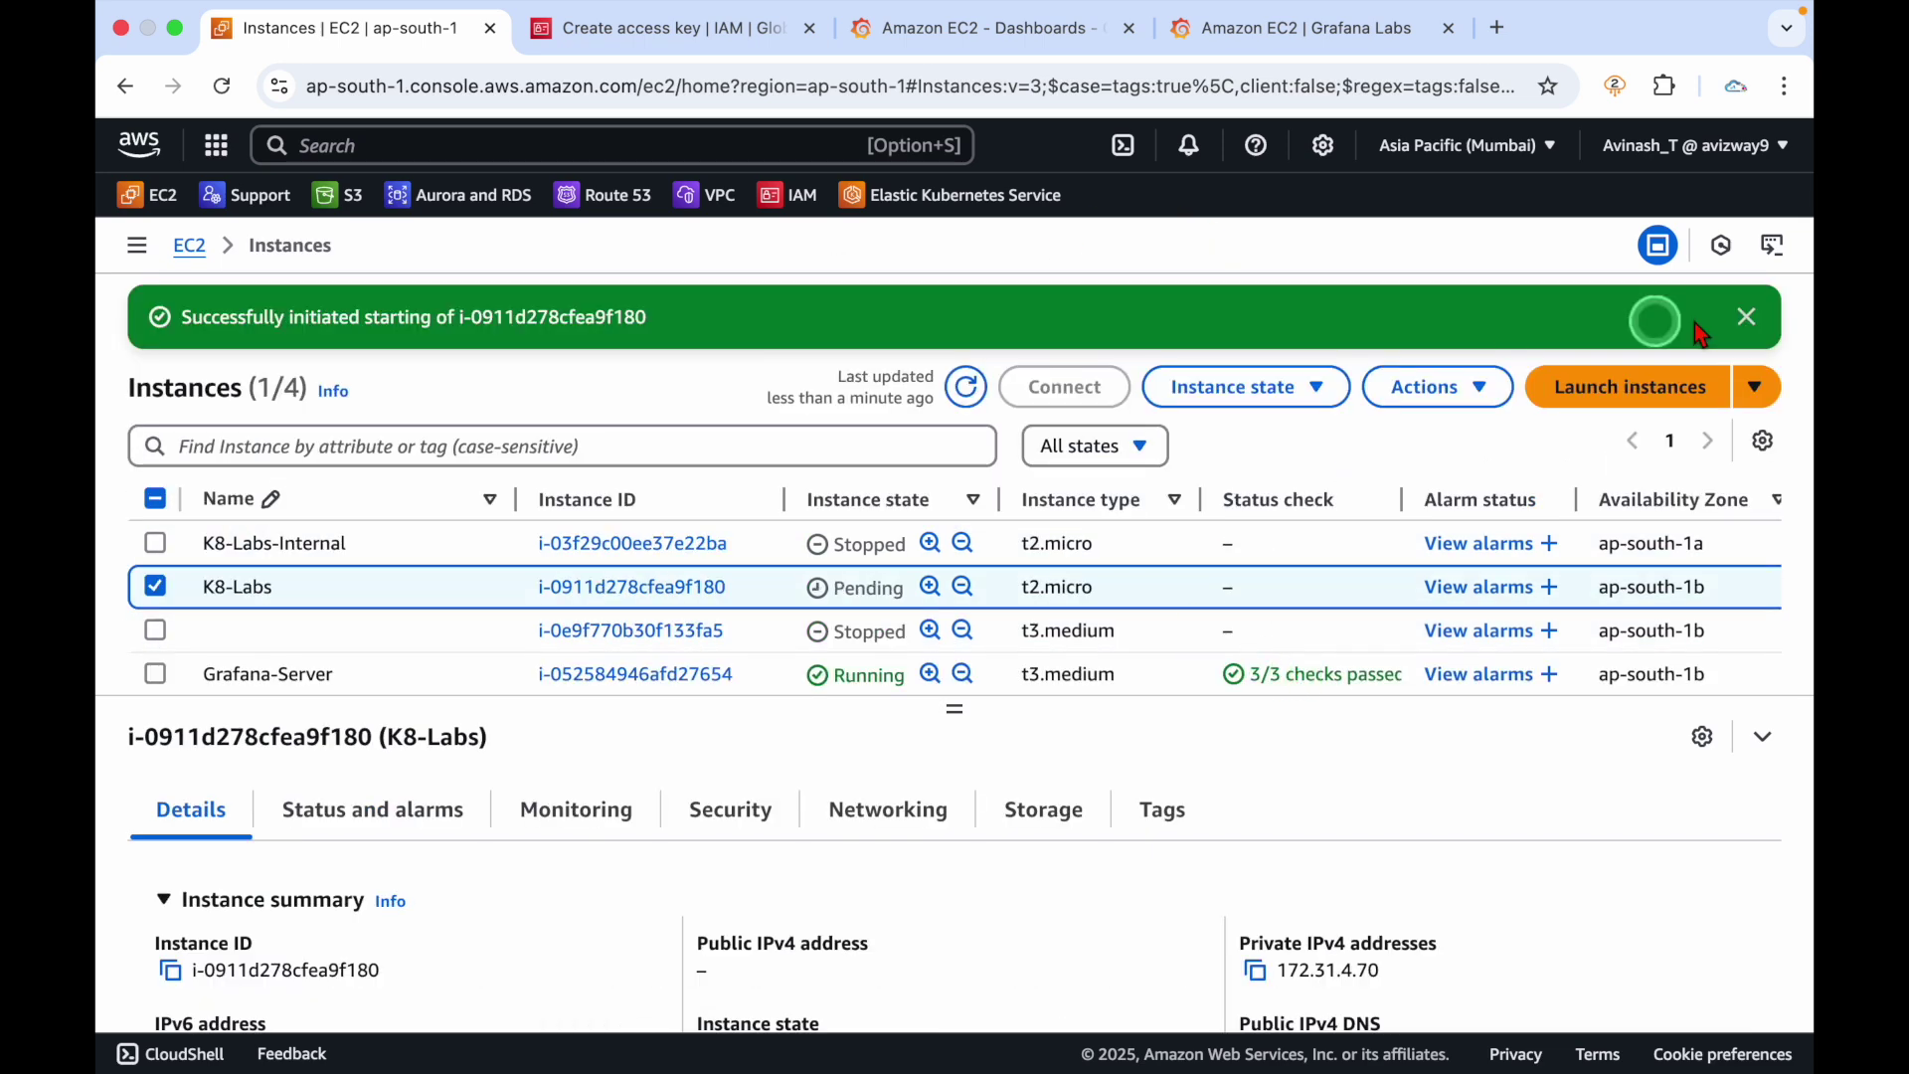
{"action": "left_click", "coordinate": [1750, 320]}
{"action": "left_click", "coordinate": [834, 453]}
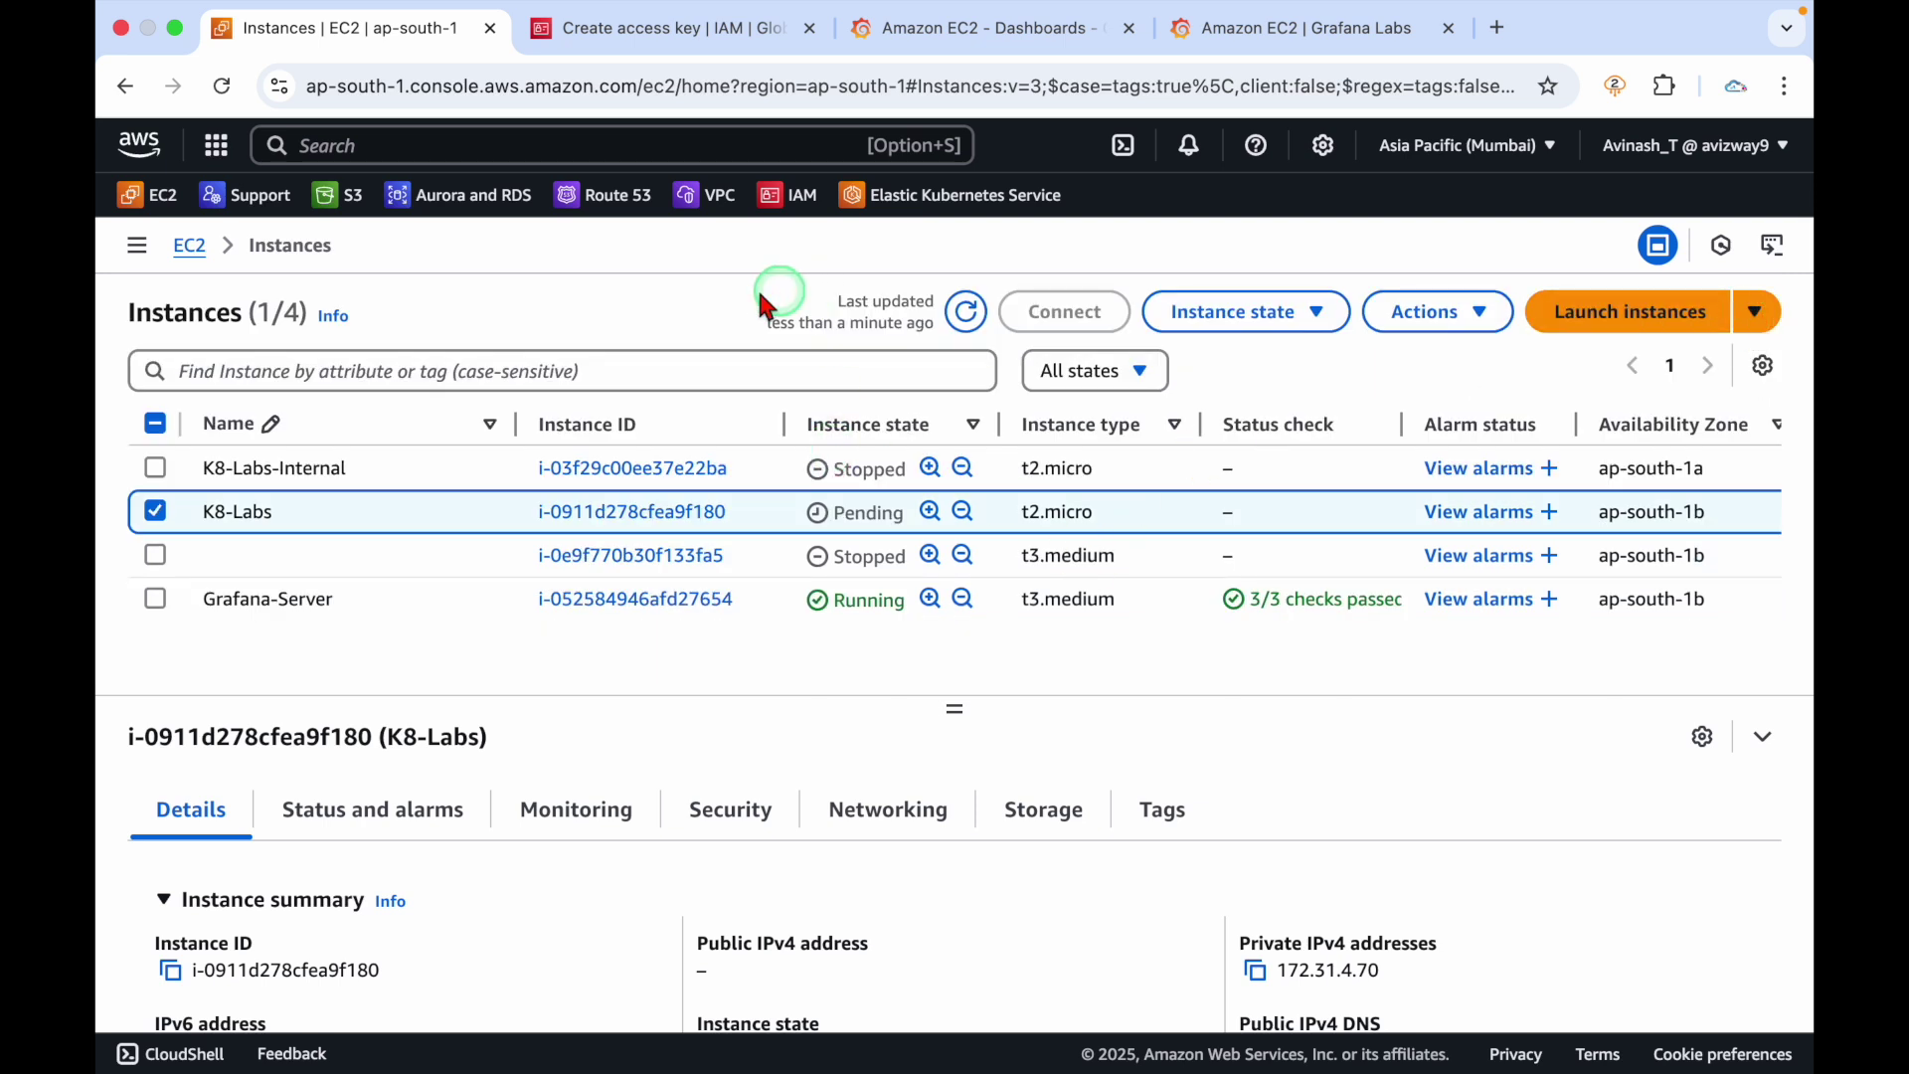
{"action": "left_click", "coordinate": [762, 42]}
Close the IAM access-key tab and expand the EC2 dashboard's Network details and Disk details rows
{"action": "left_click", "coordinate": [813, 30]}
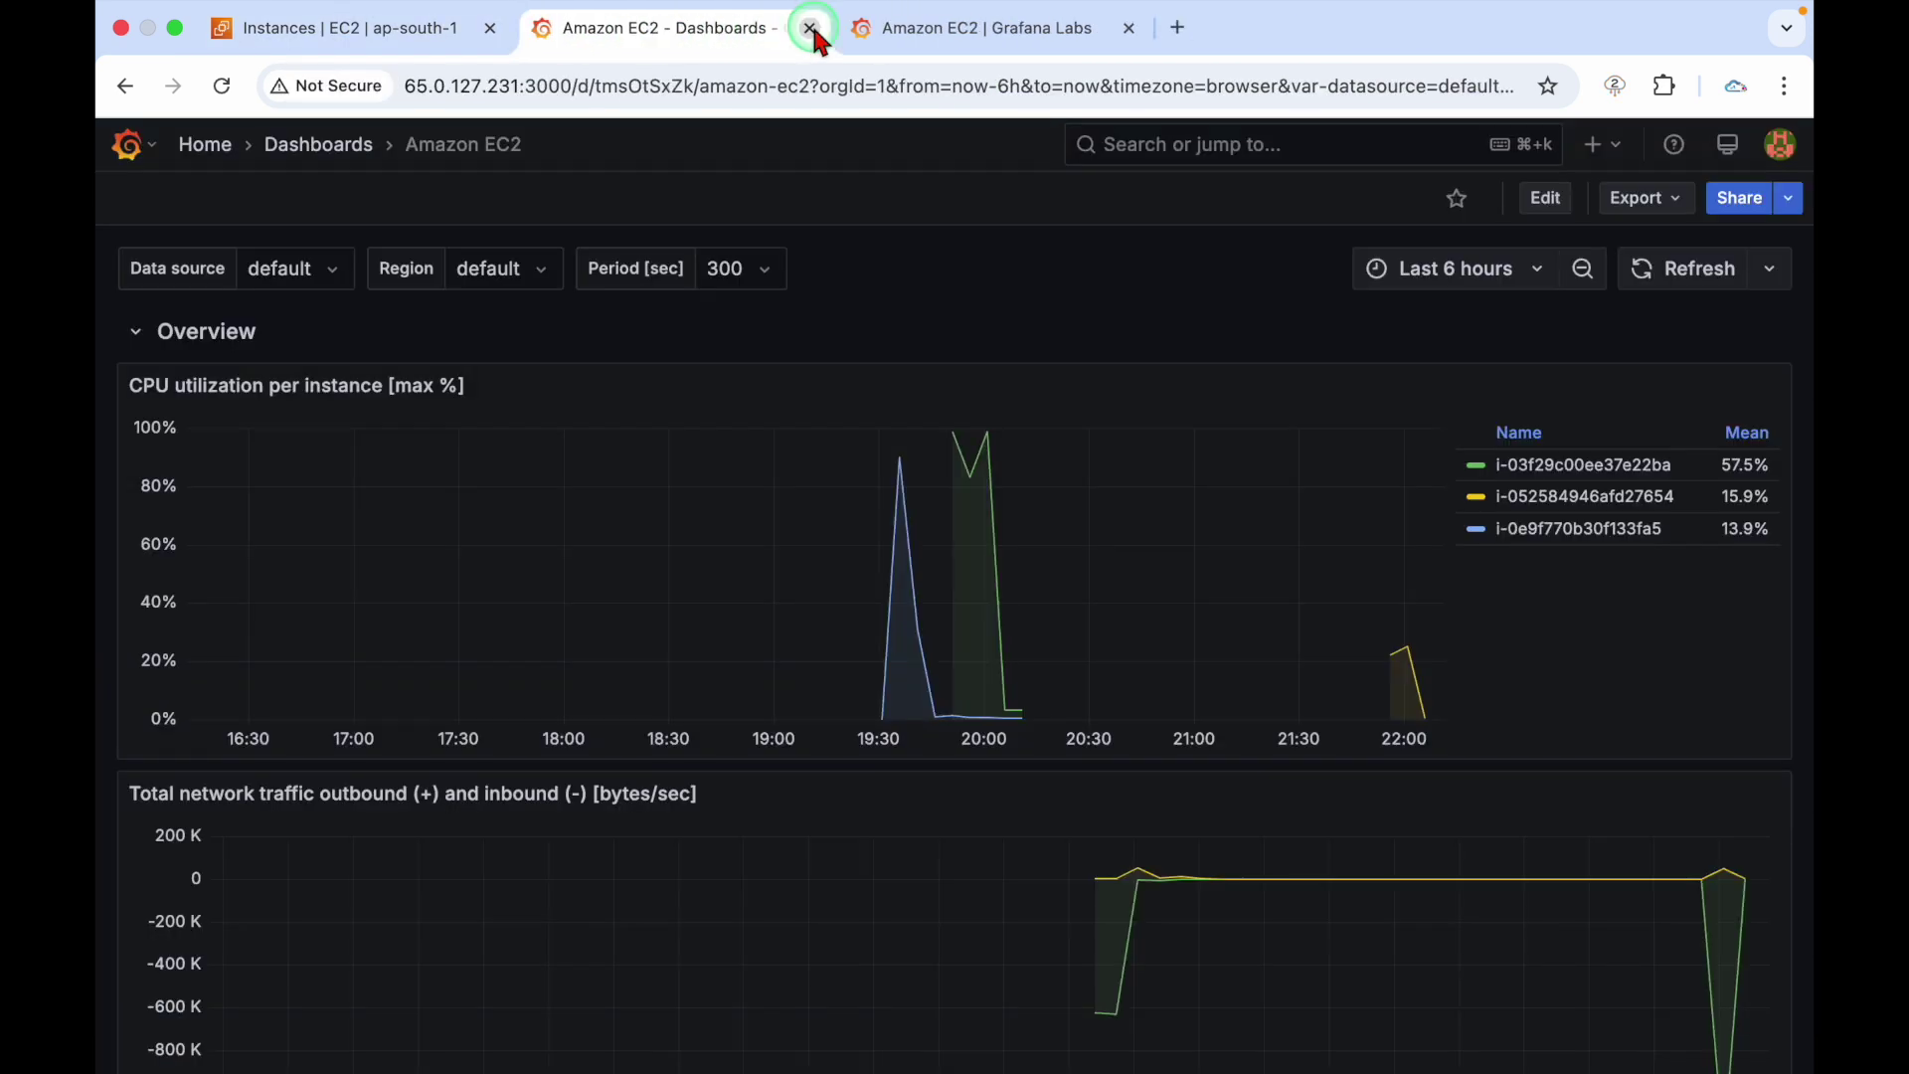
{"action": "left_click", "coordinate": [1027, 648]}
{"action": "scroll", "coordinate": [1023, 639], "scroll_direction": "down", "scroll_amount": 6}
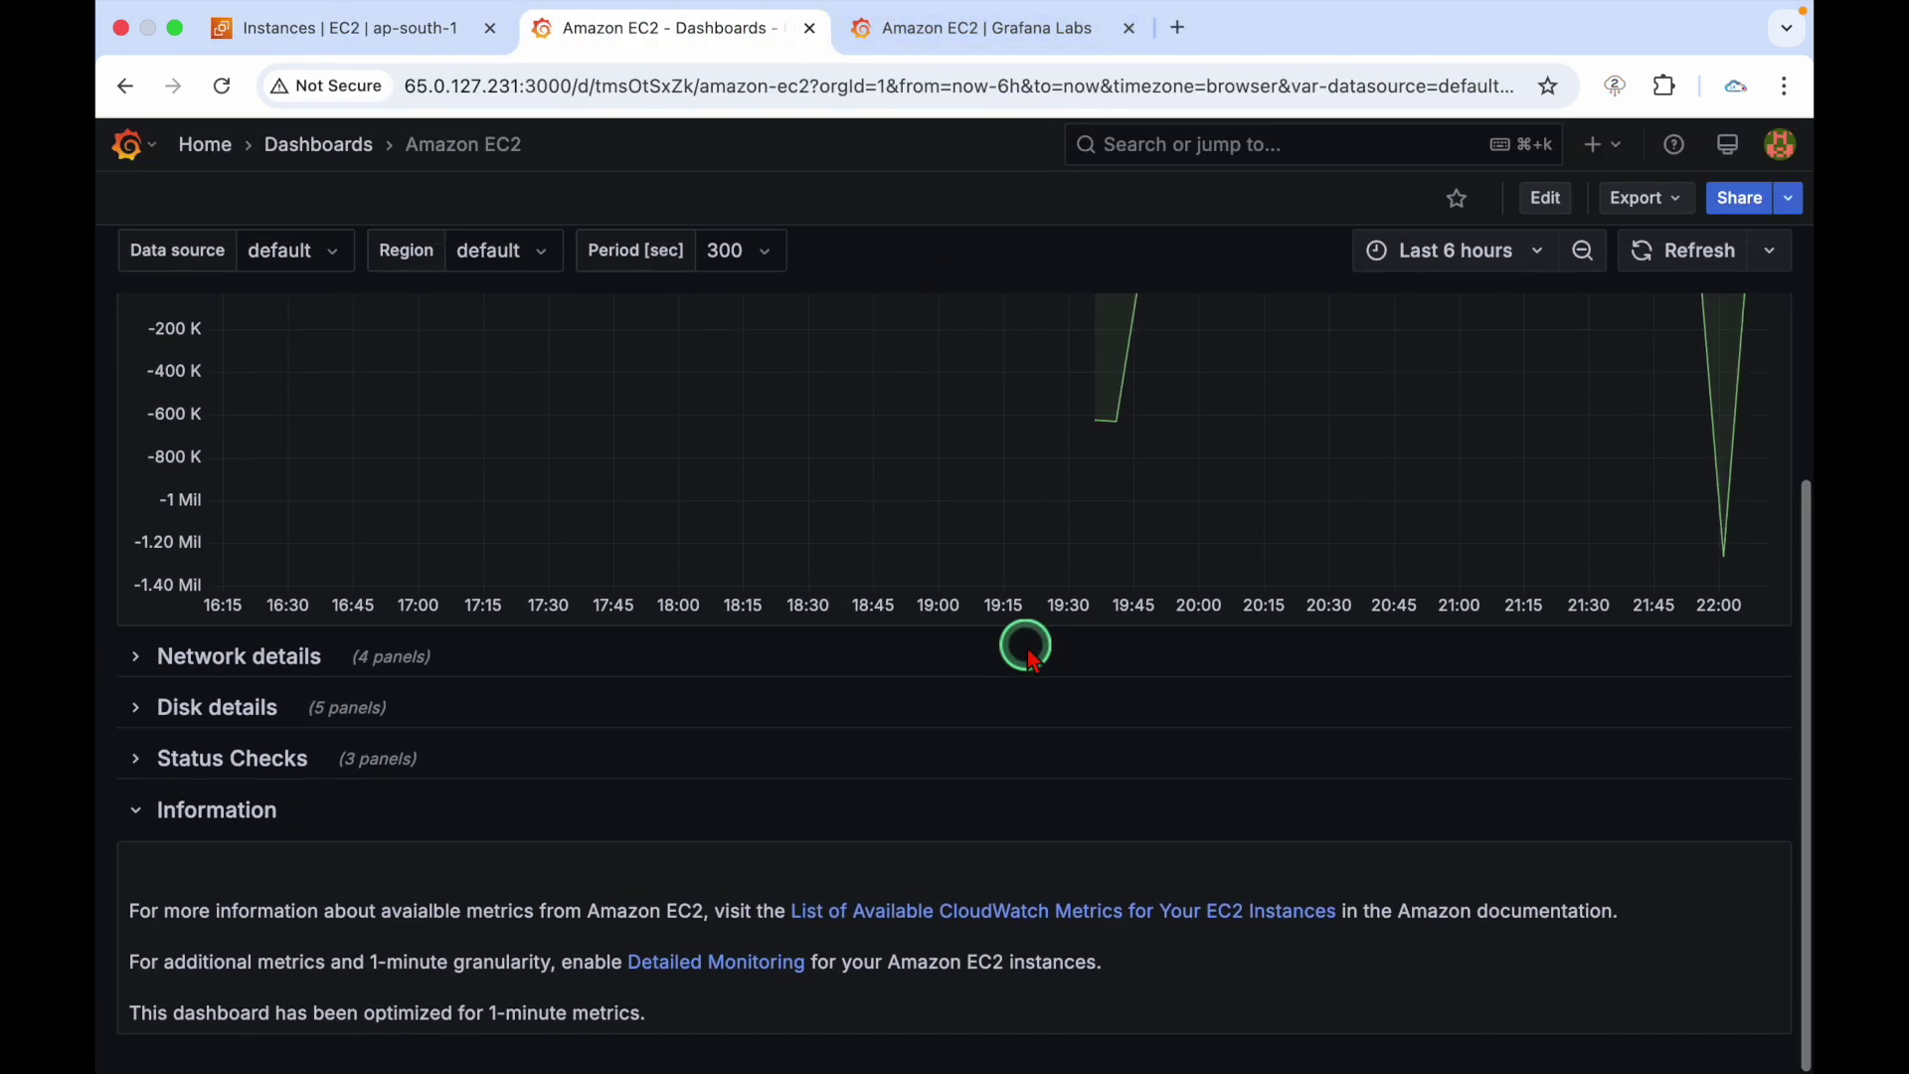
{"action": "scroll", "coordinate": [1023, 636], "scroll_direction": "up", "scroll_amount": 6}
{"action": "scroll", "coordinate": [984, 468], "scroll_direction": "down", "scroll_amount": 6}
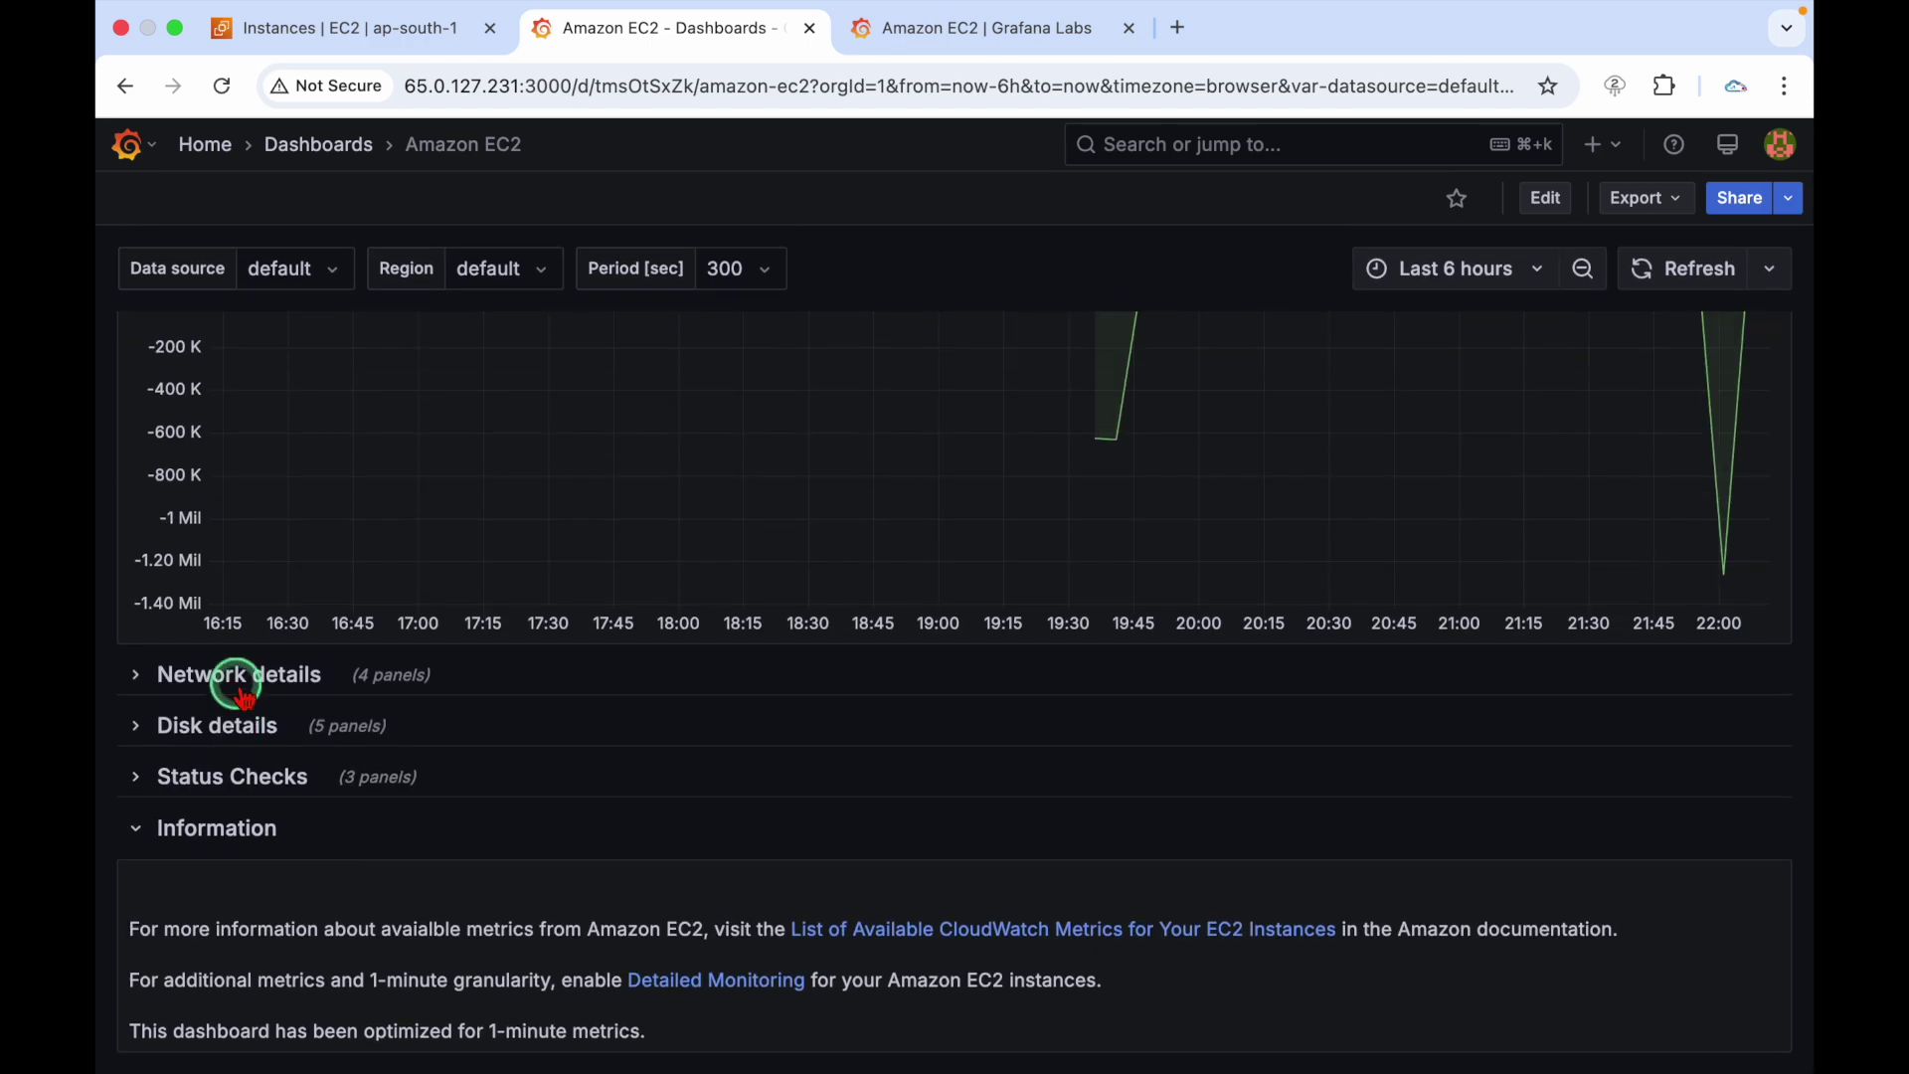
{"action": "left_click", "coordinate": [170, 673]}
{"action": "scroll", "coordinate": [239, 696], "scroll_direction": "down", "scroll_amount": 3}
{"action": "scroll", "coordinate": [239, 696], "scroll_direction": "down", "scroll_amount": 5}
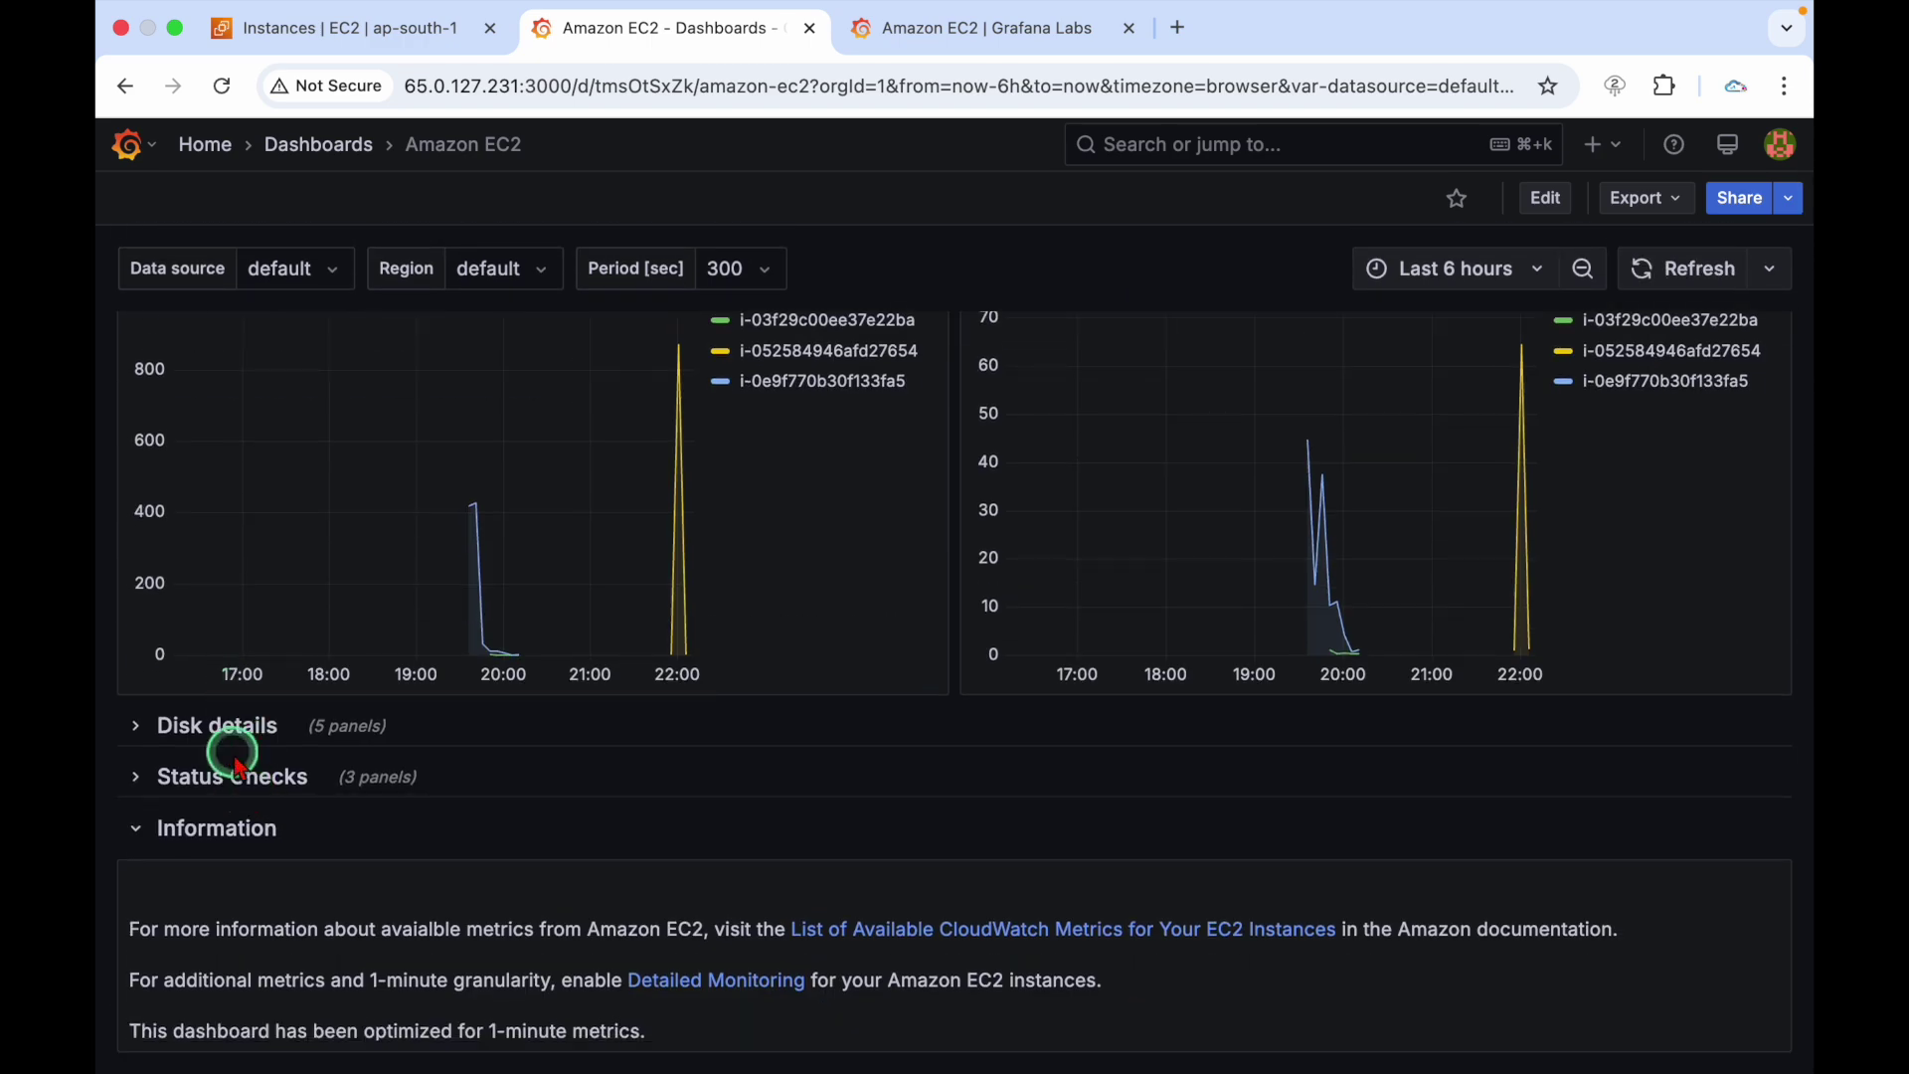
{"action": "left_click", "coordinate": [230, 758]}
{"action": "scroll", "coordinate": [218, 736], "scroll_direction": "down", "scroll_amount": 5}
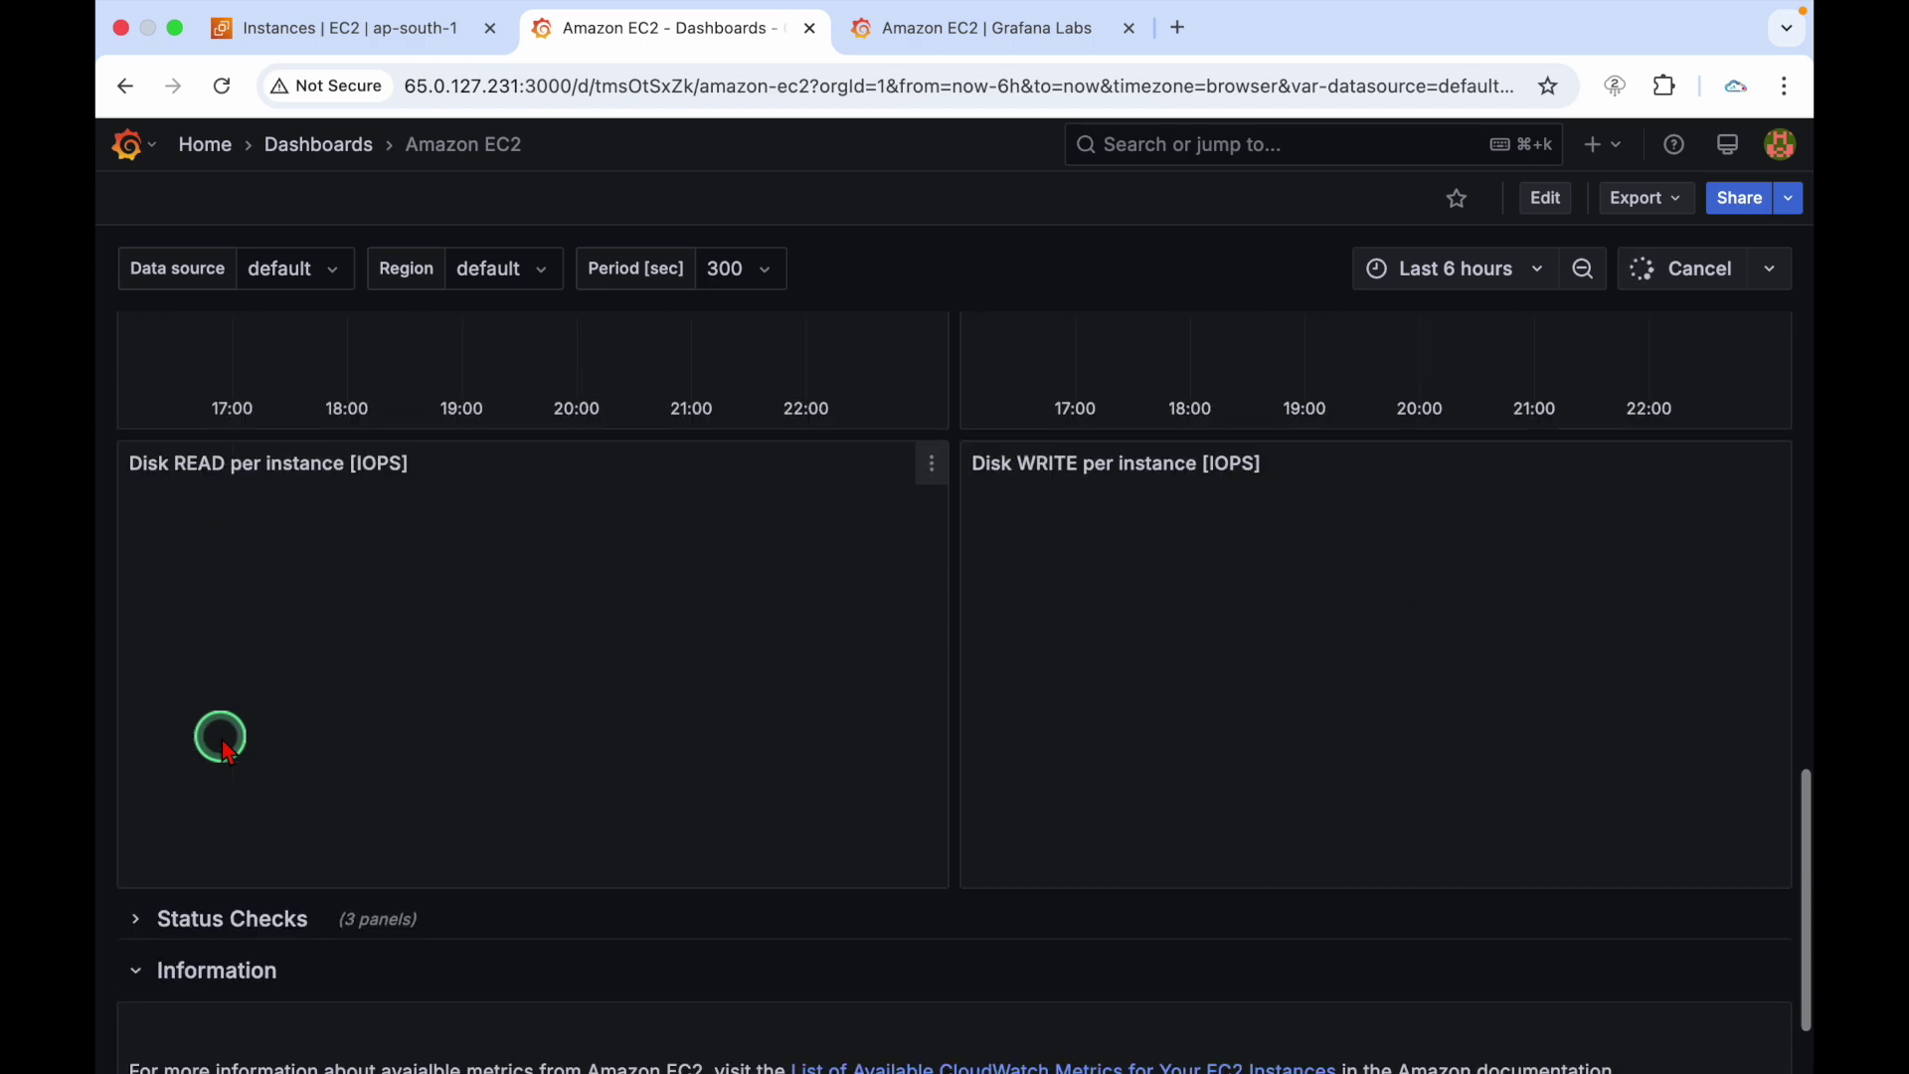
{"action": "scroll", "coordinate": [597, 557], "scroll_direction": "up", "scroll_amount": 20}
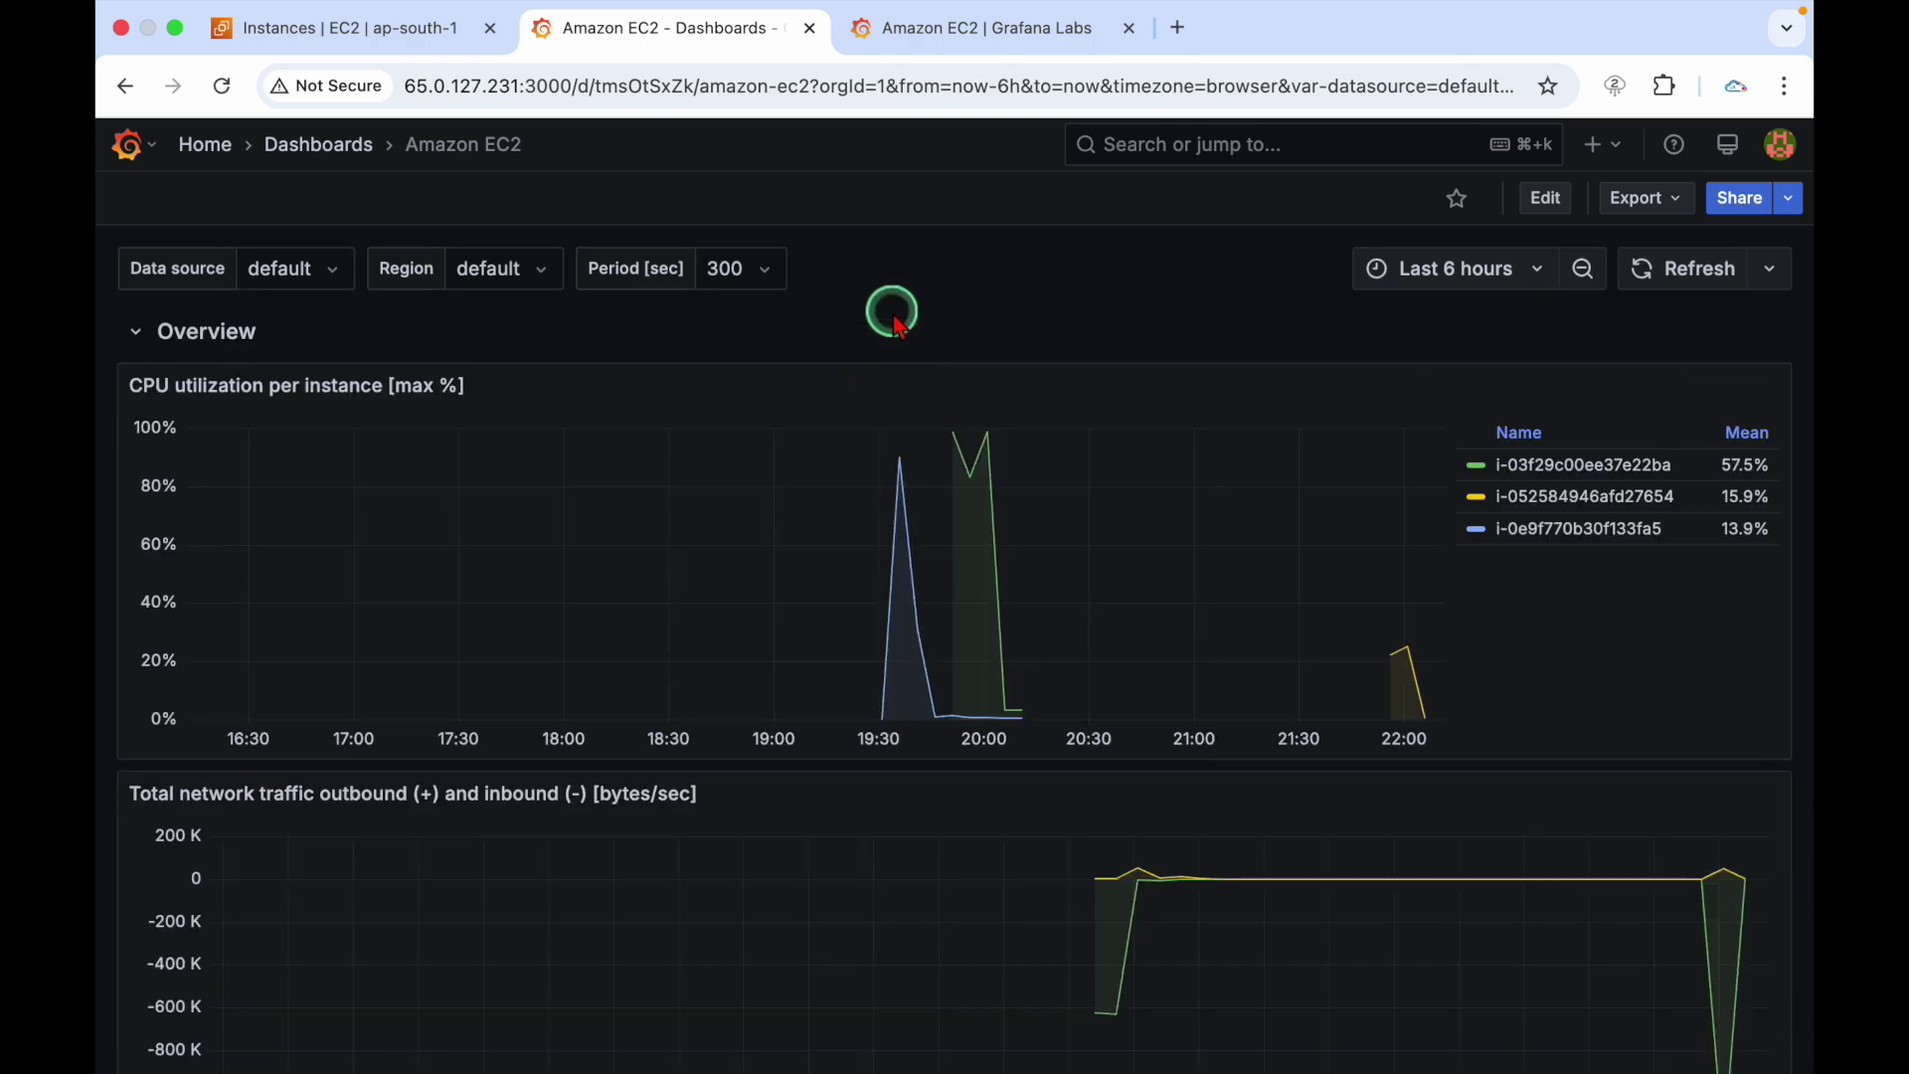
Start a new empty dashboard from the Dashboards list
{"action": "left_click", "coordinate": [318, 144]}
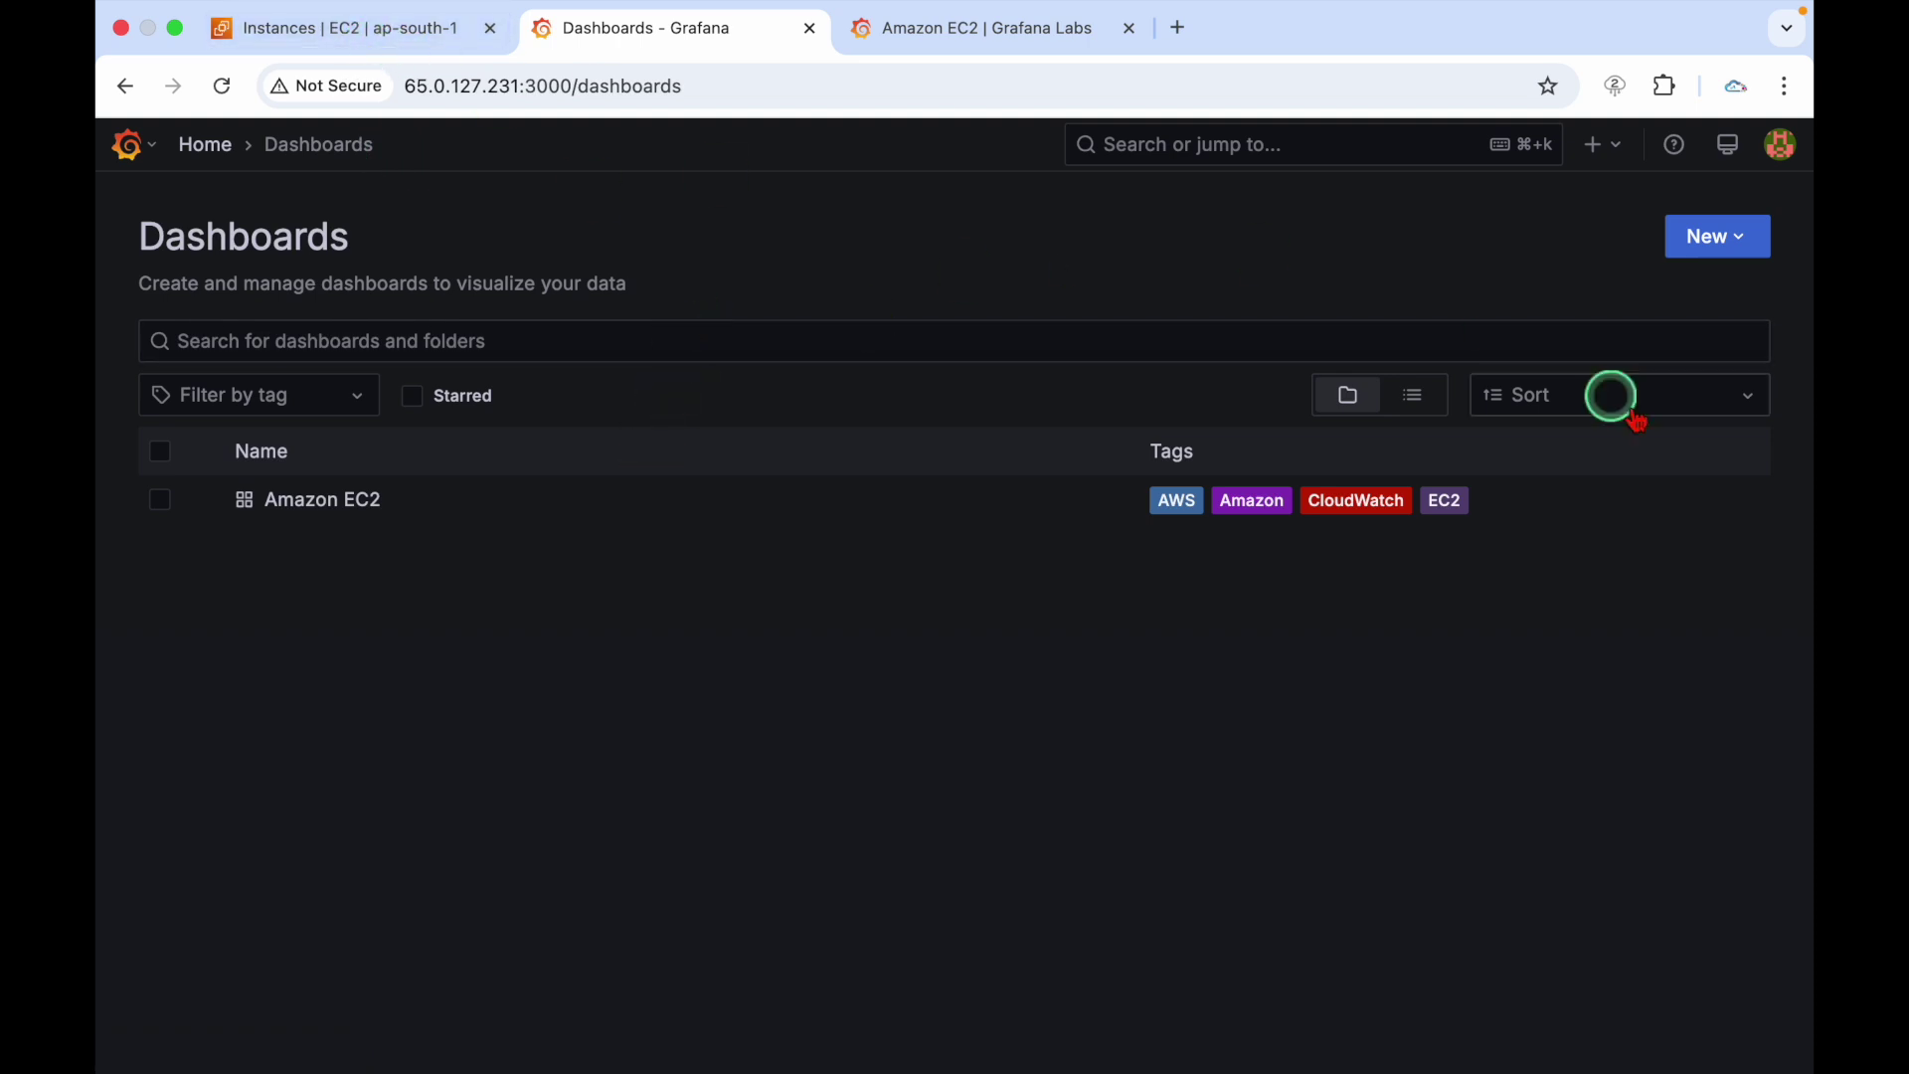
{"action": "left_click", "coordinate": [1702, 245]}
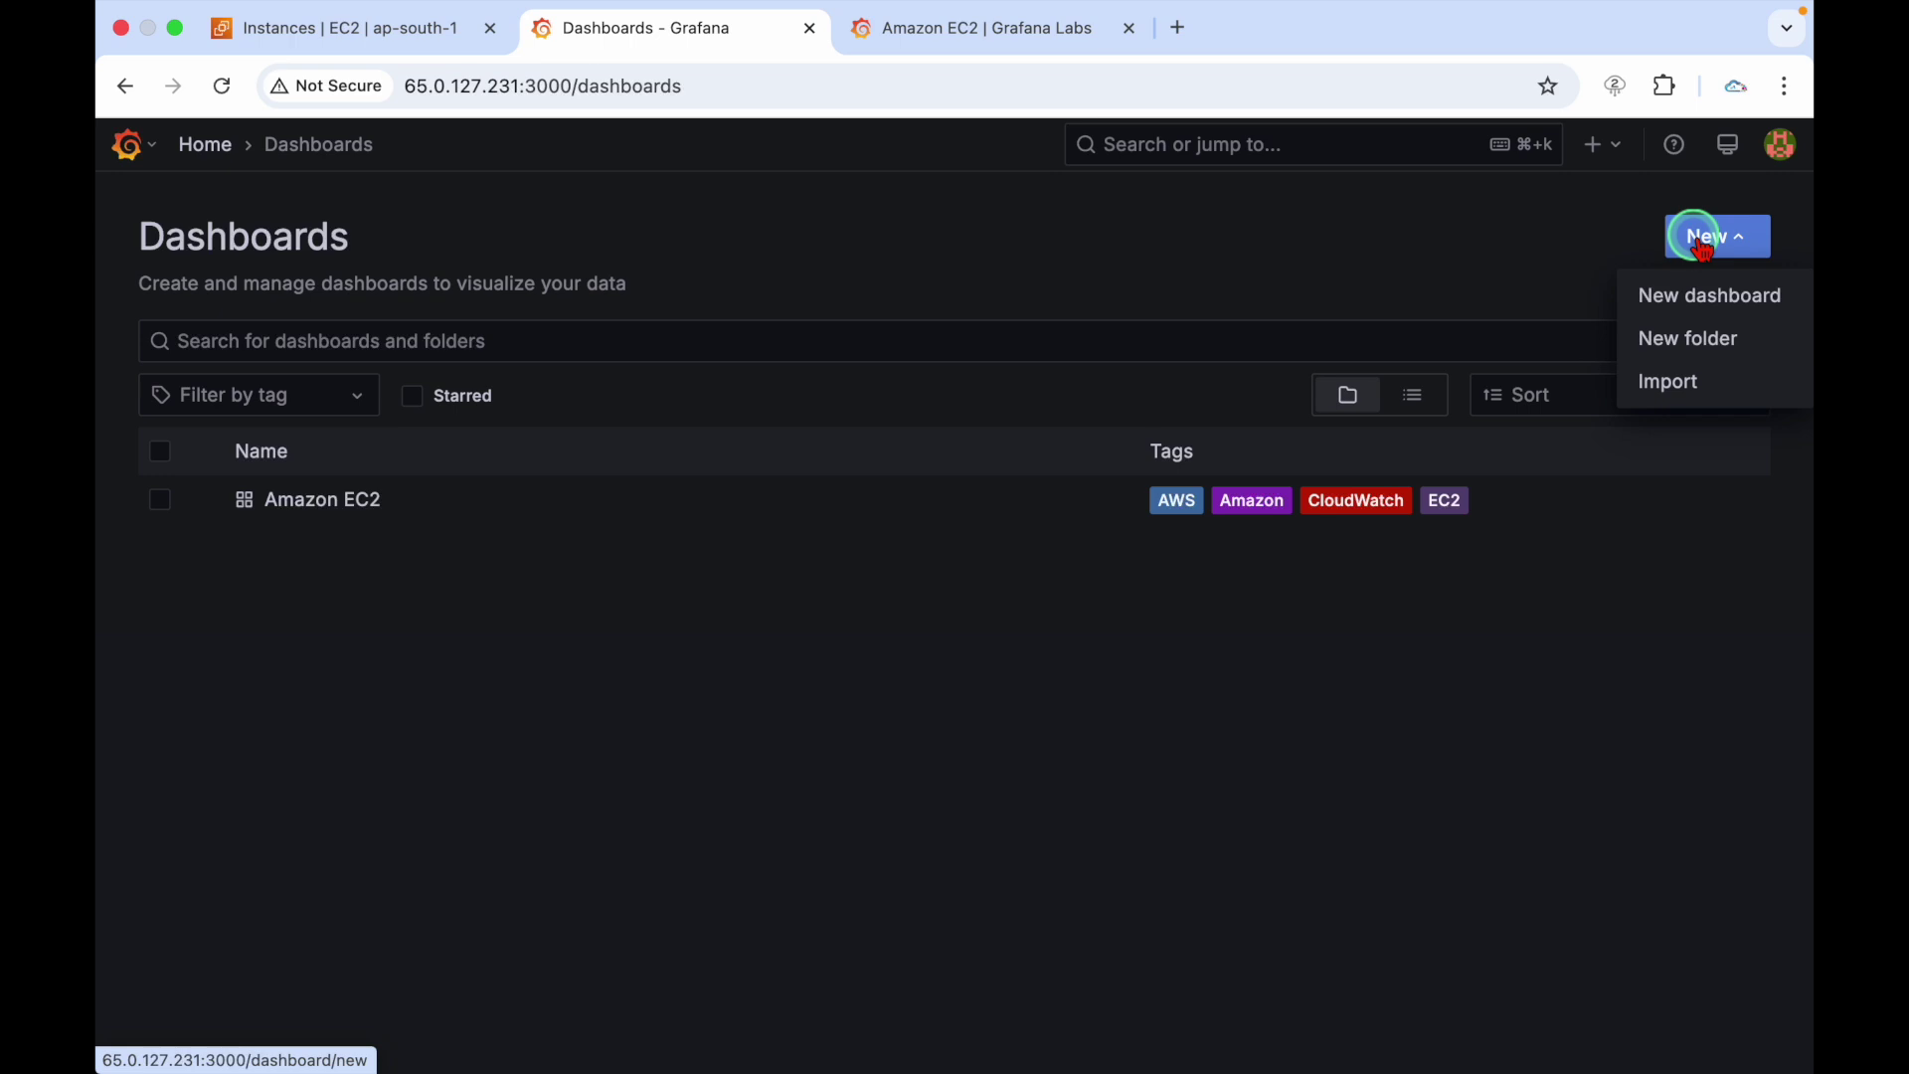
{"action": "left_click", "coordinate": [1695, 296]}
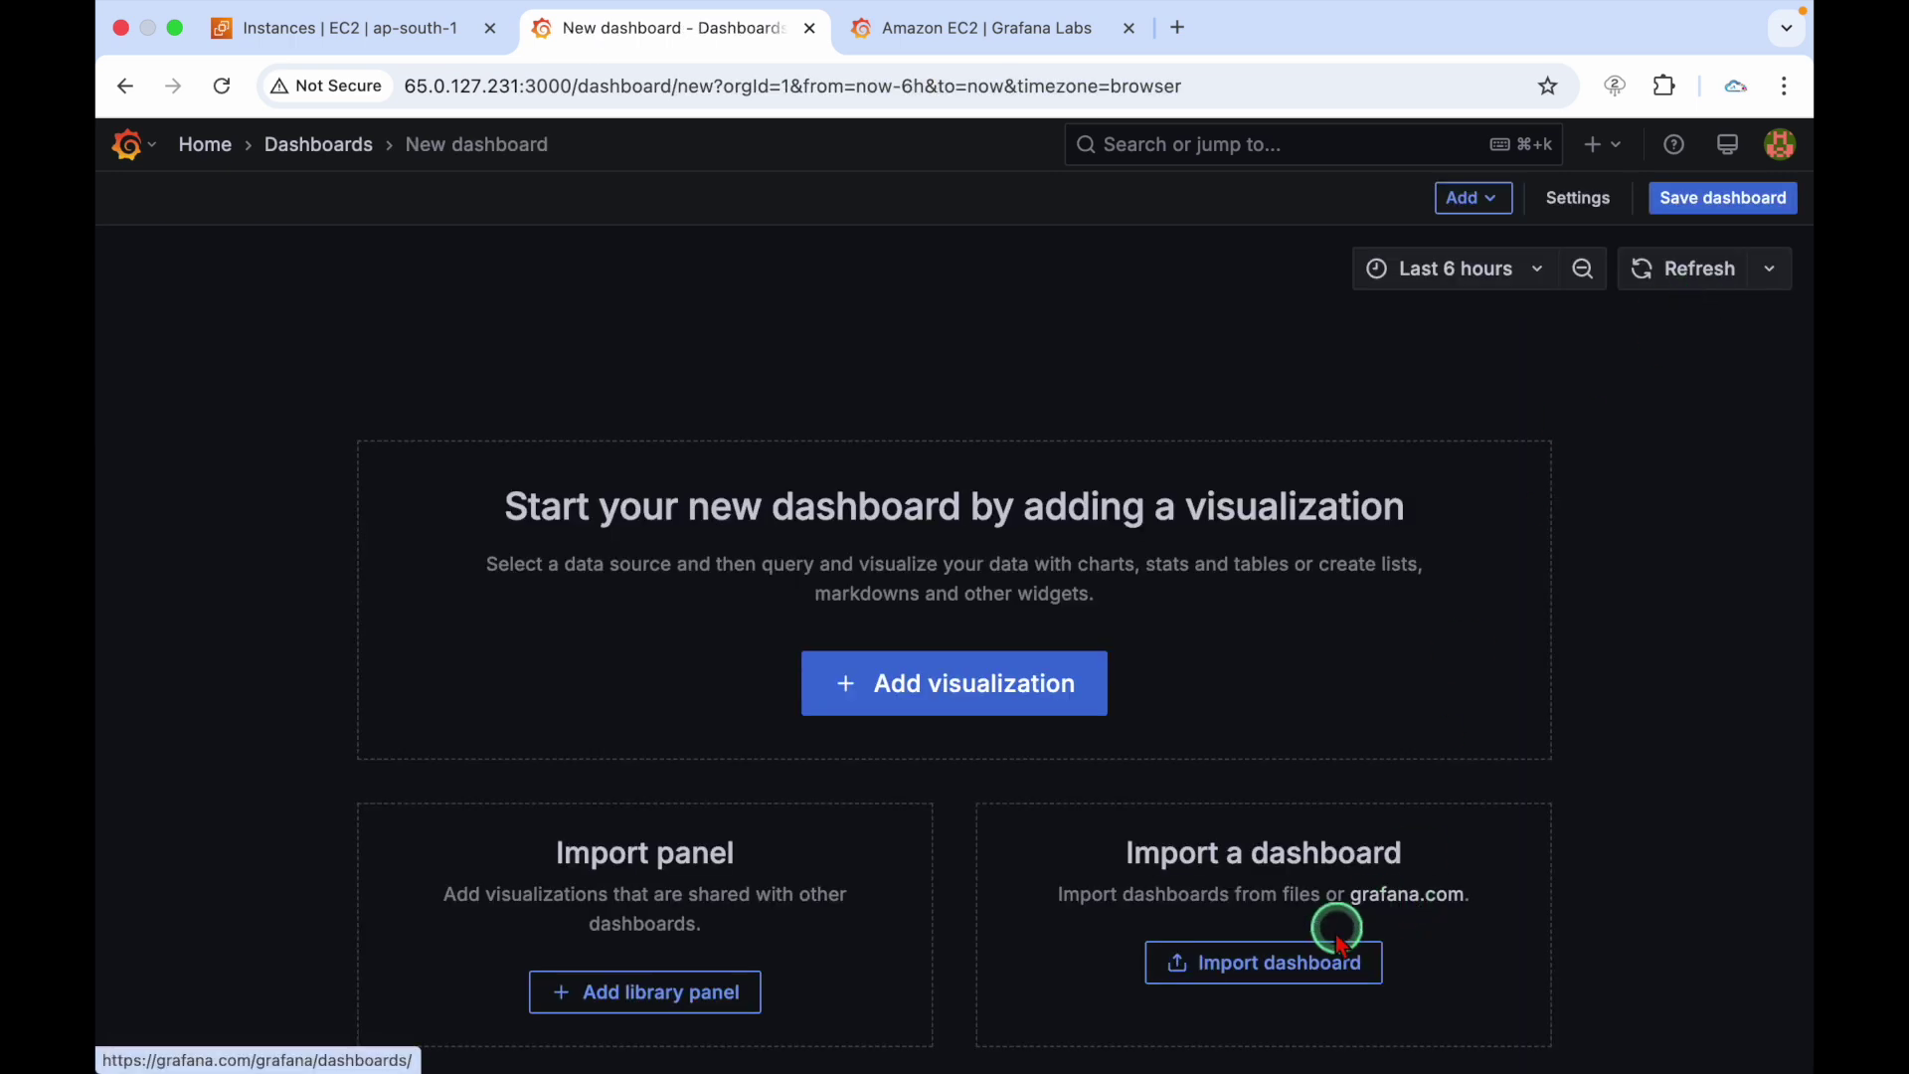
Discard the empty dashboard and get the Amazon RDS dashboard ID 11264 from grafana.com's CloudWatch catalogue
{"action": "left_click", "coordinate": [1337, 942]}
{"action": "left_click", "coordinate": [990, 408]}
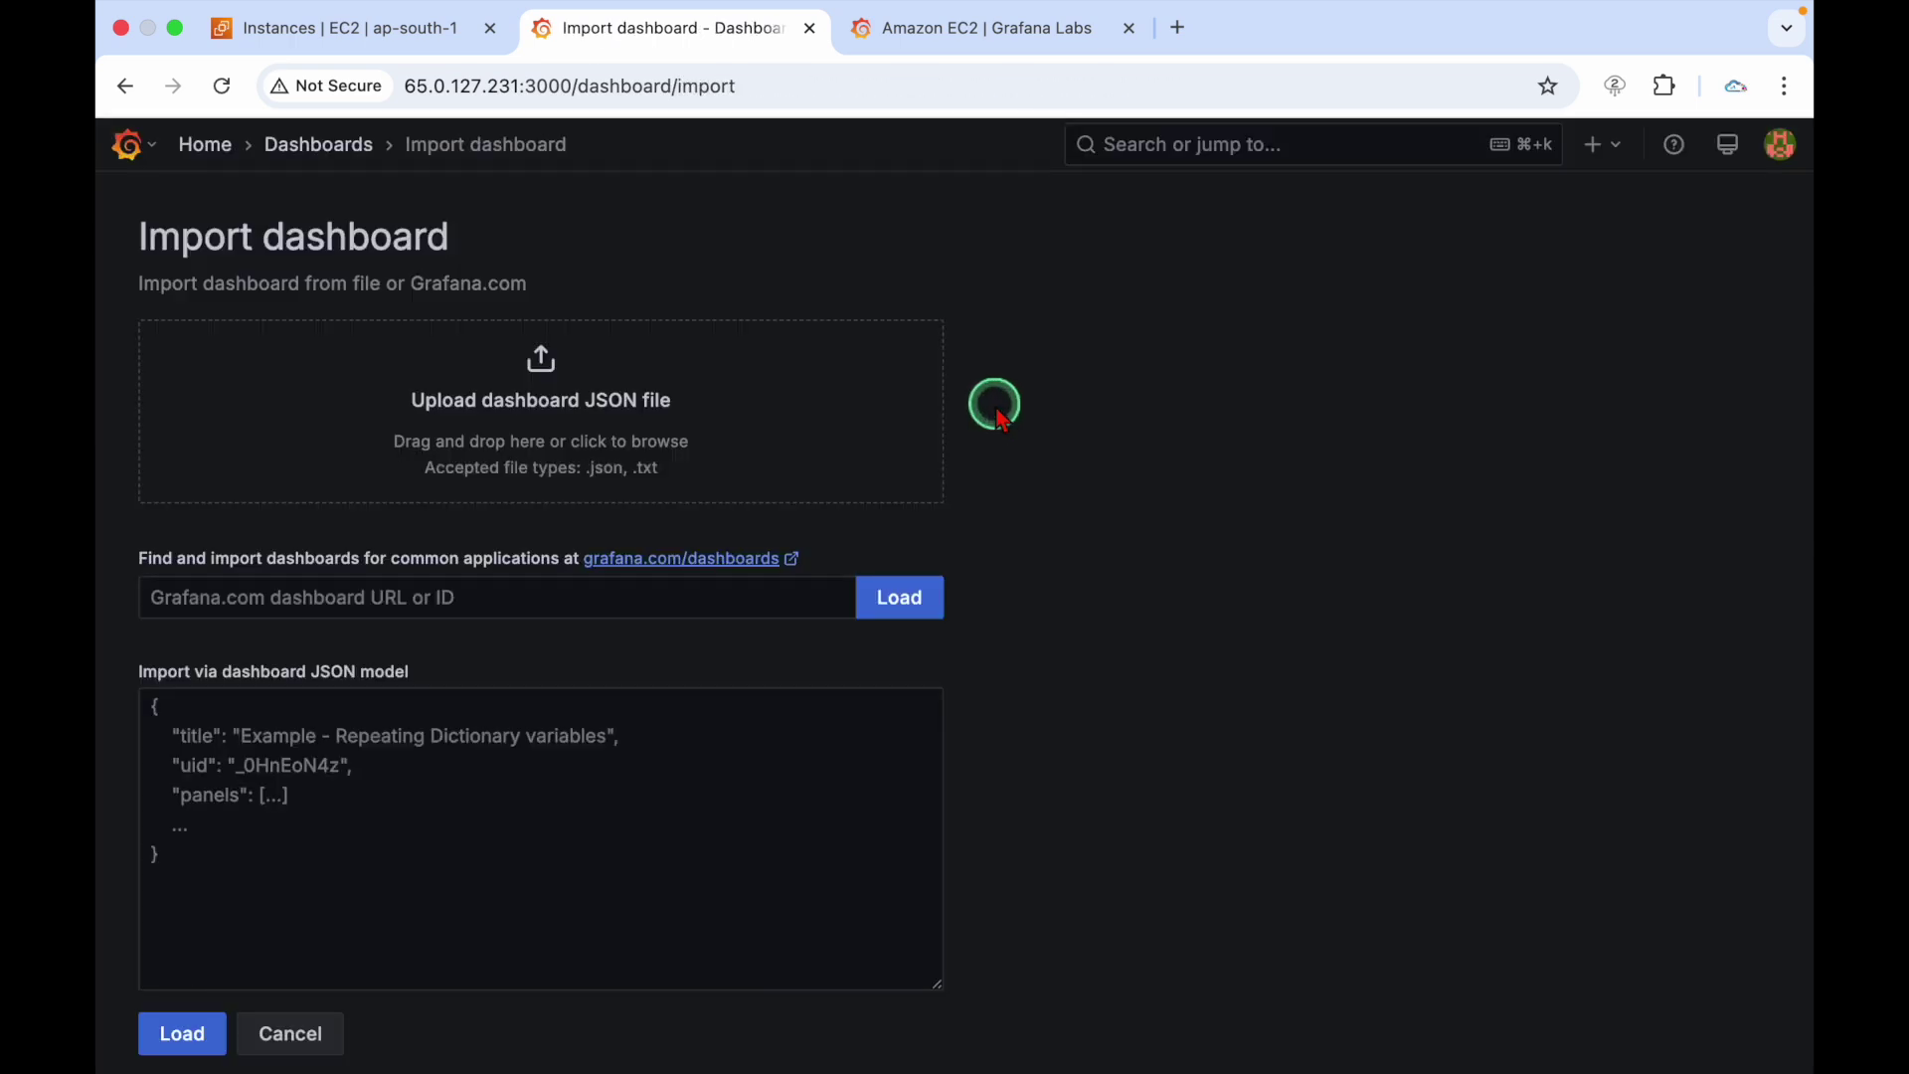
{"action": "left_click", "coordinate": [986, 30]}
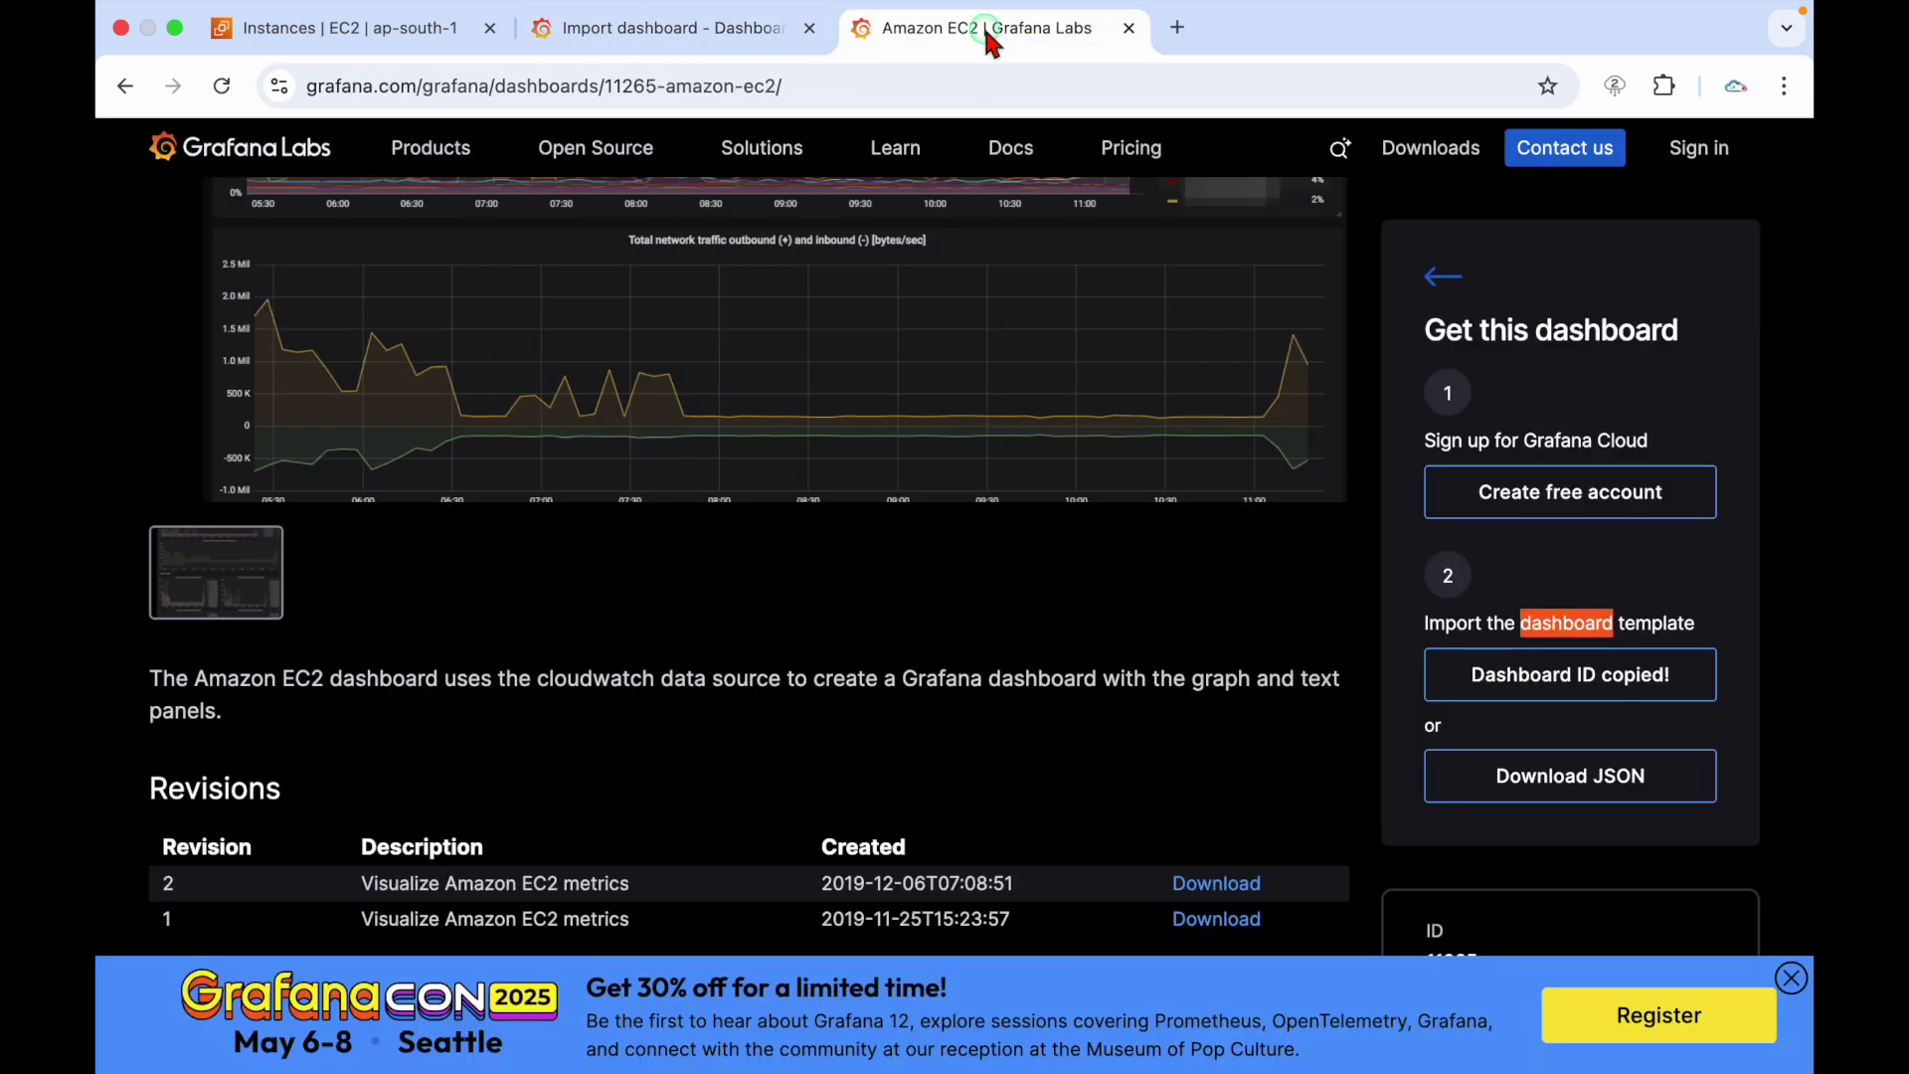
{"action": "left_click", "coordinate": [124, 85]}
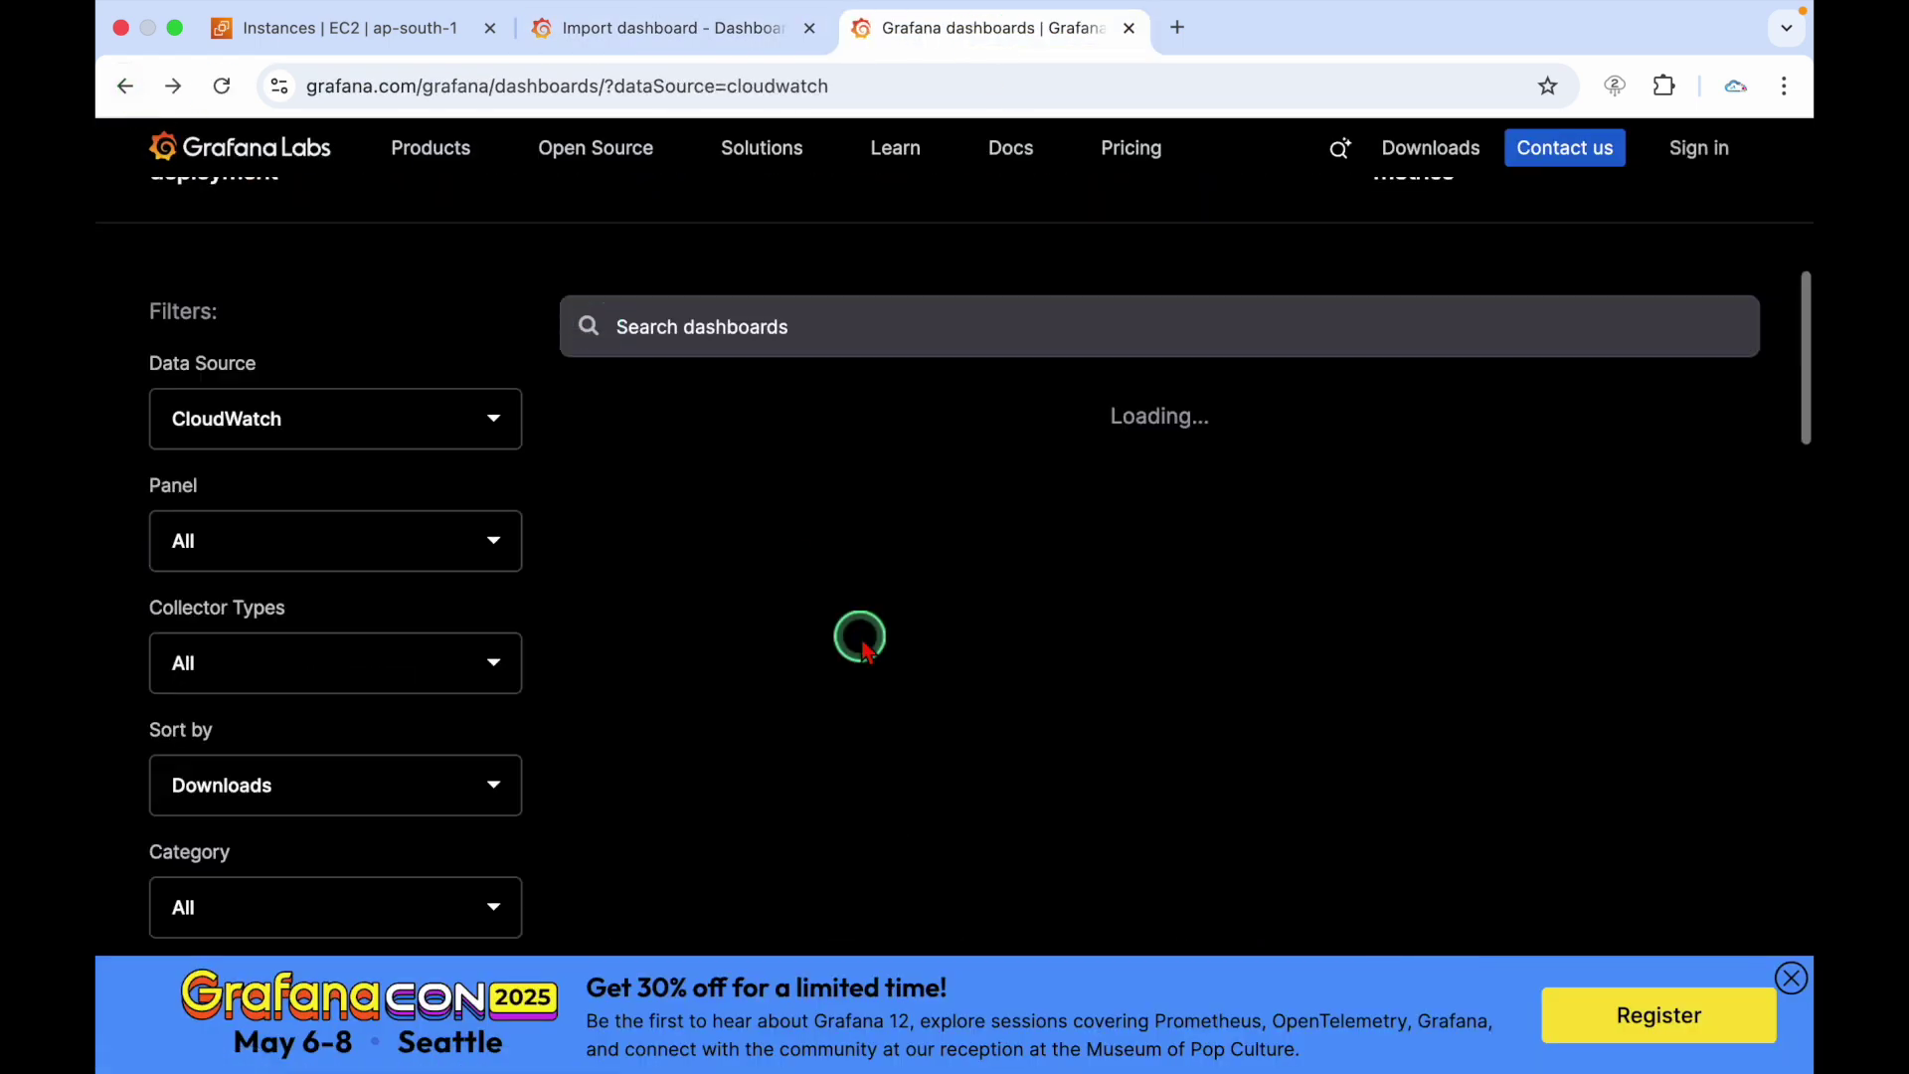
{"action": "scroll", "coordinate": [861, 644], "scroll_direction": "down", "scroll_amount": 6}
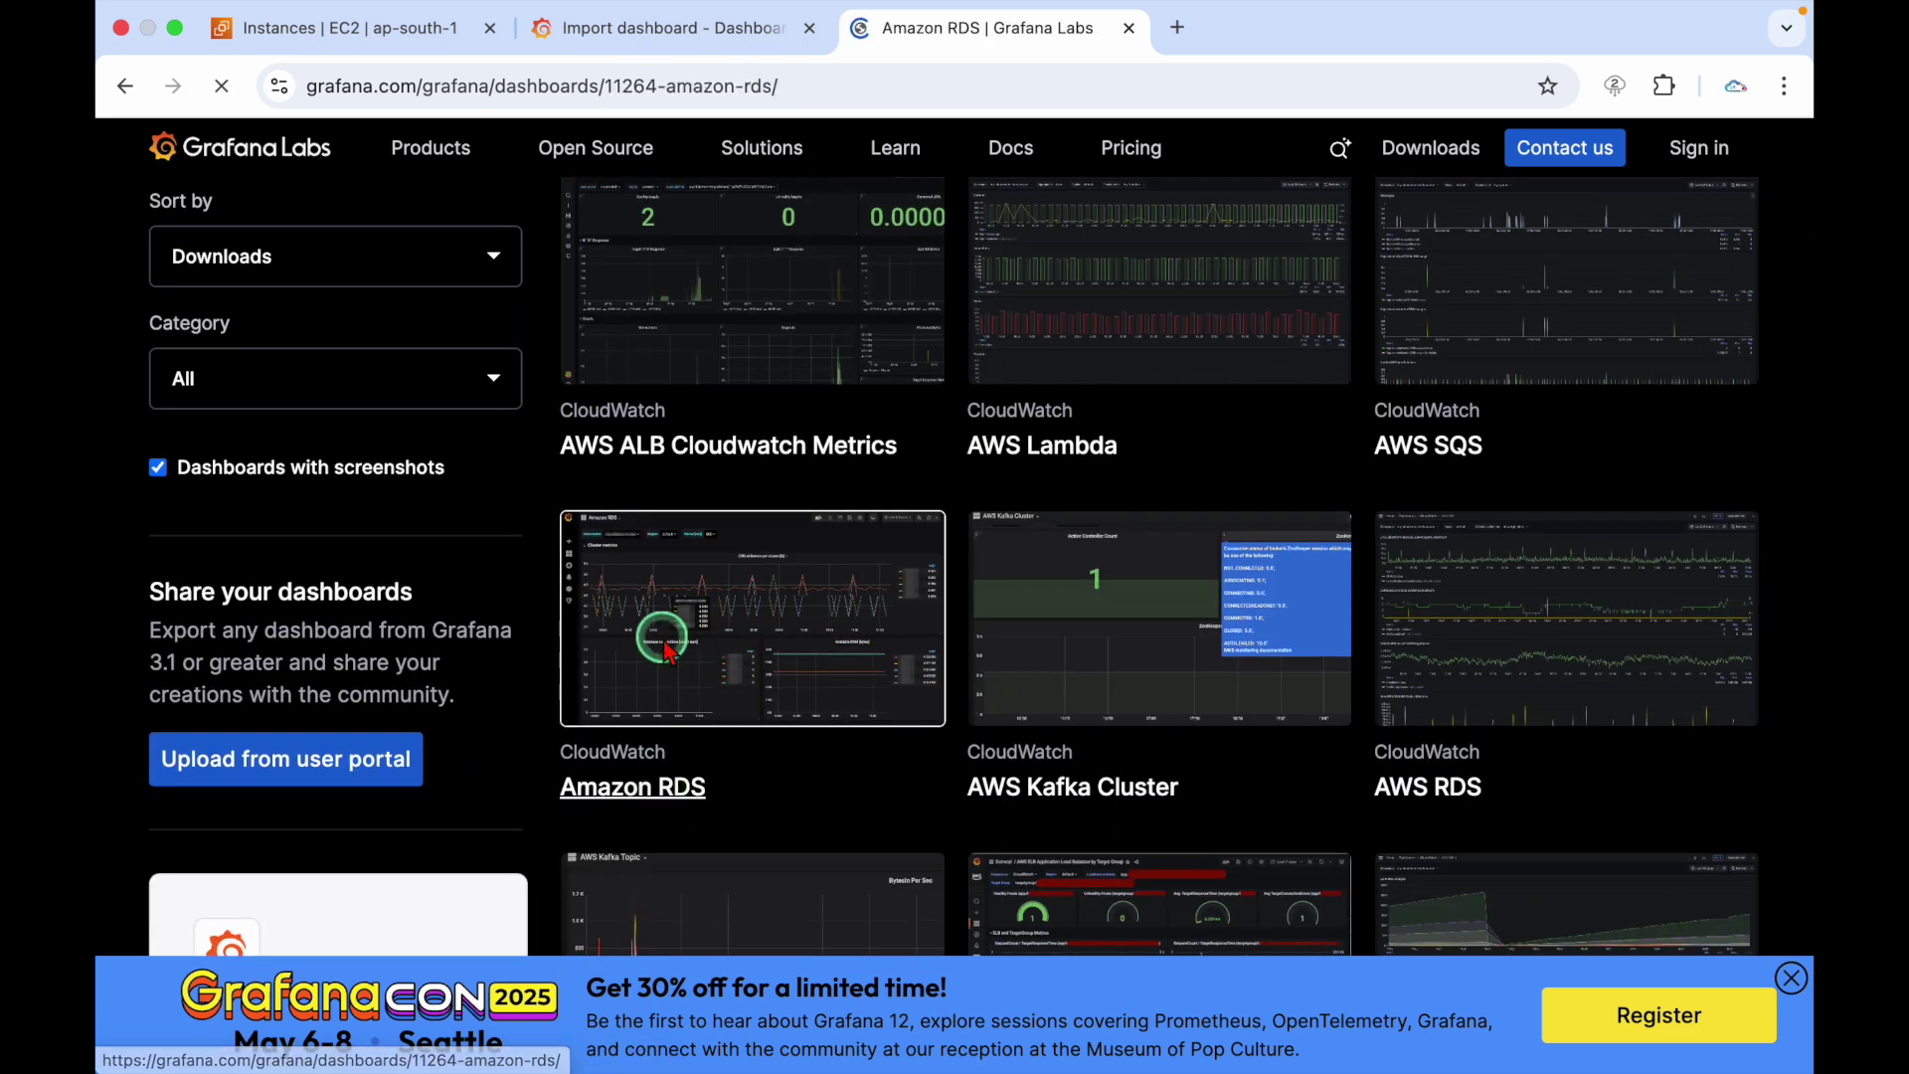
{"action": "scroll", "coordinate": [1492, 791], "scroll_direction": "down", "scroll_amount": 4}
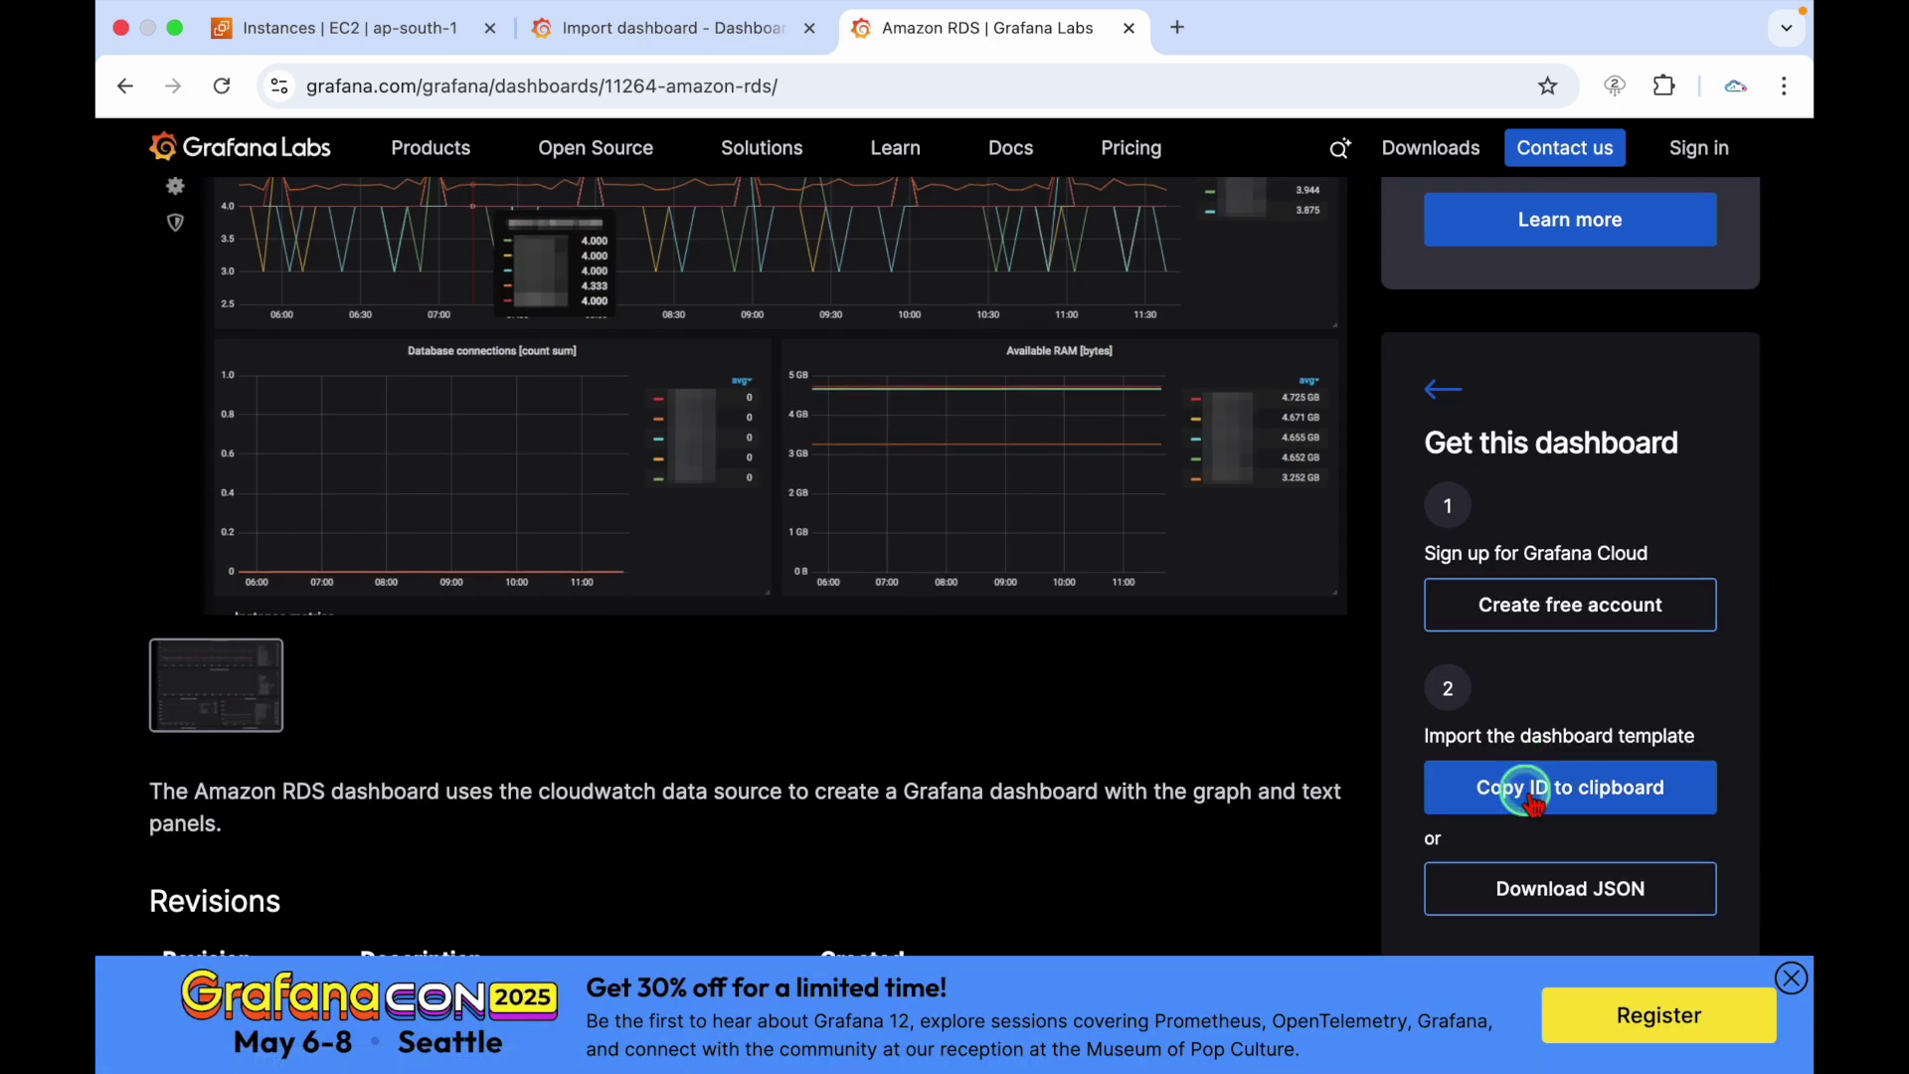
{"action": "left_click", "coordinate": [629, 40]}
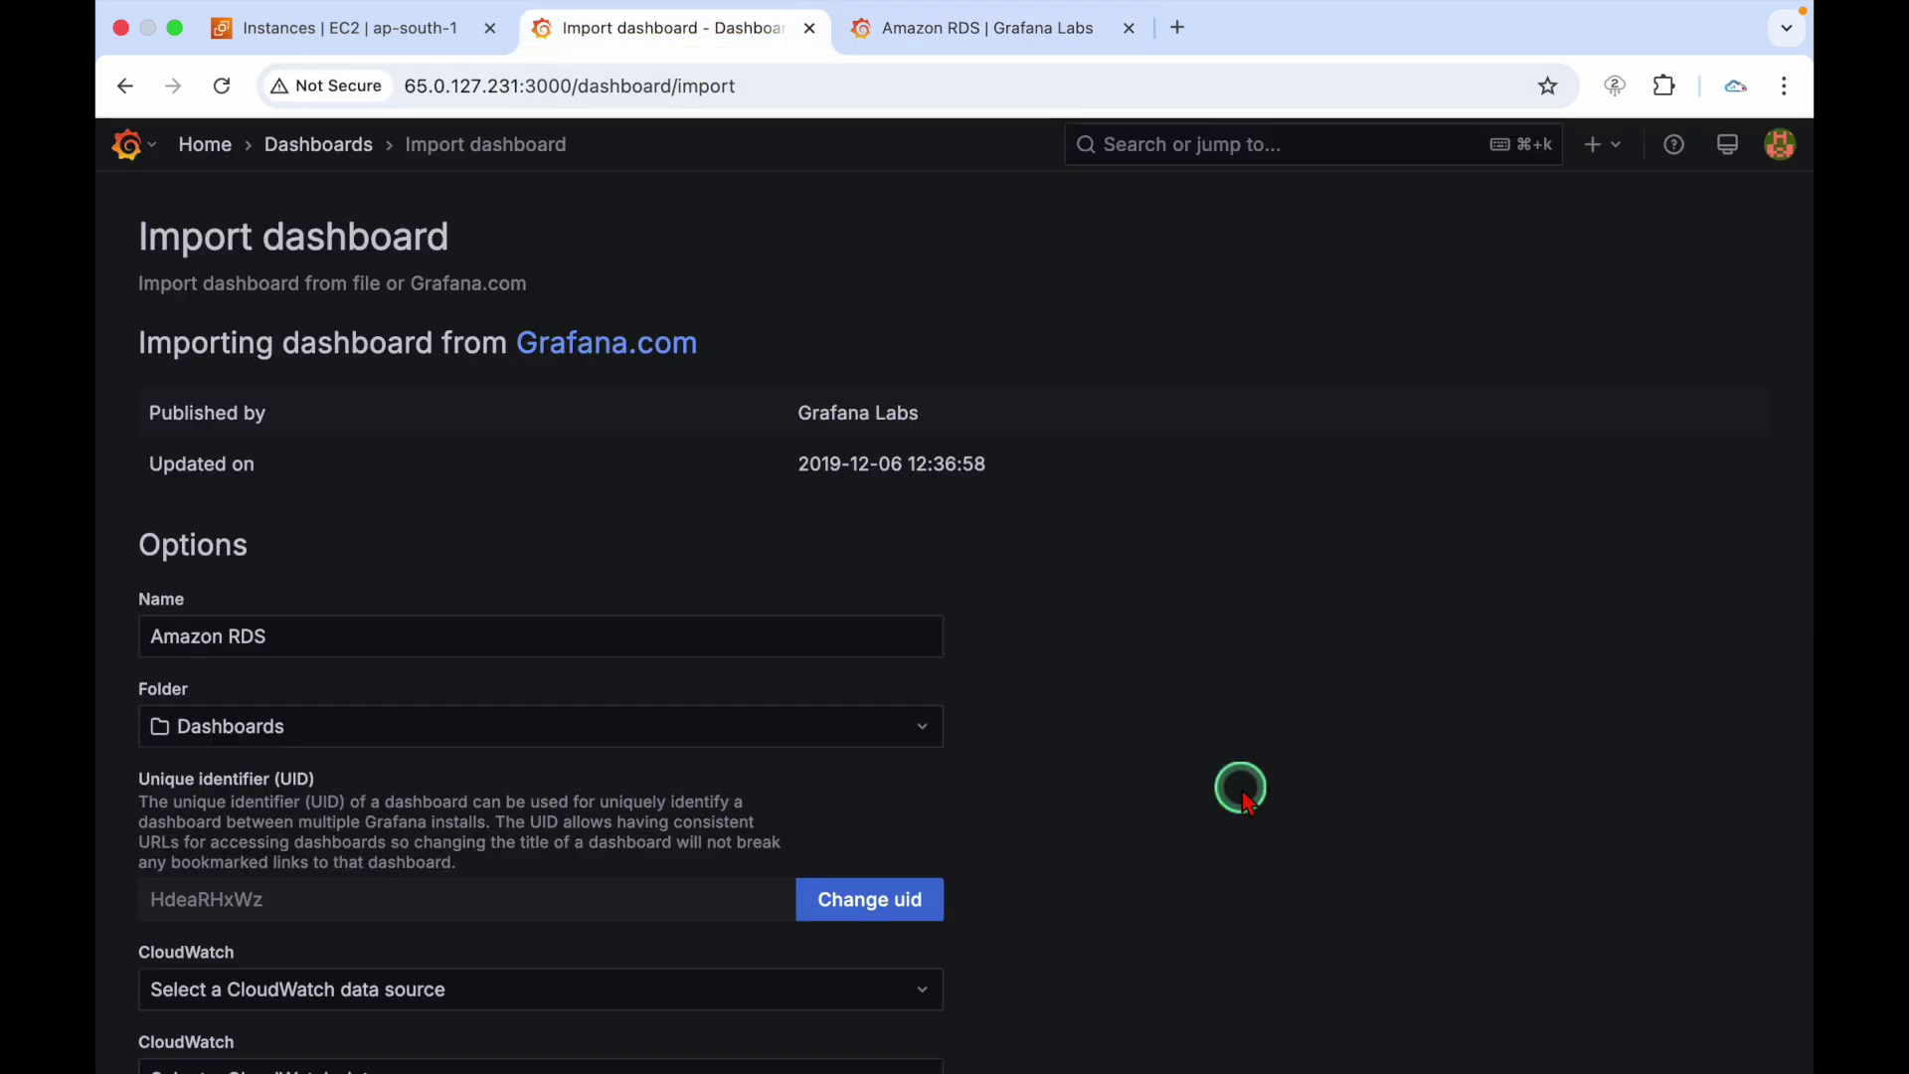
Set both CloudWatch inputs to cloudwatch and import the Amazon RDS dashboard
{"action": "scroll", "coordinate": [1236, 789], "scroll_direction": "down", "scroll_amount": 3}
{"action": "left_click", "coordinate": [388, 867]}
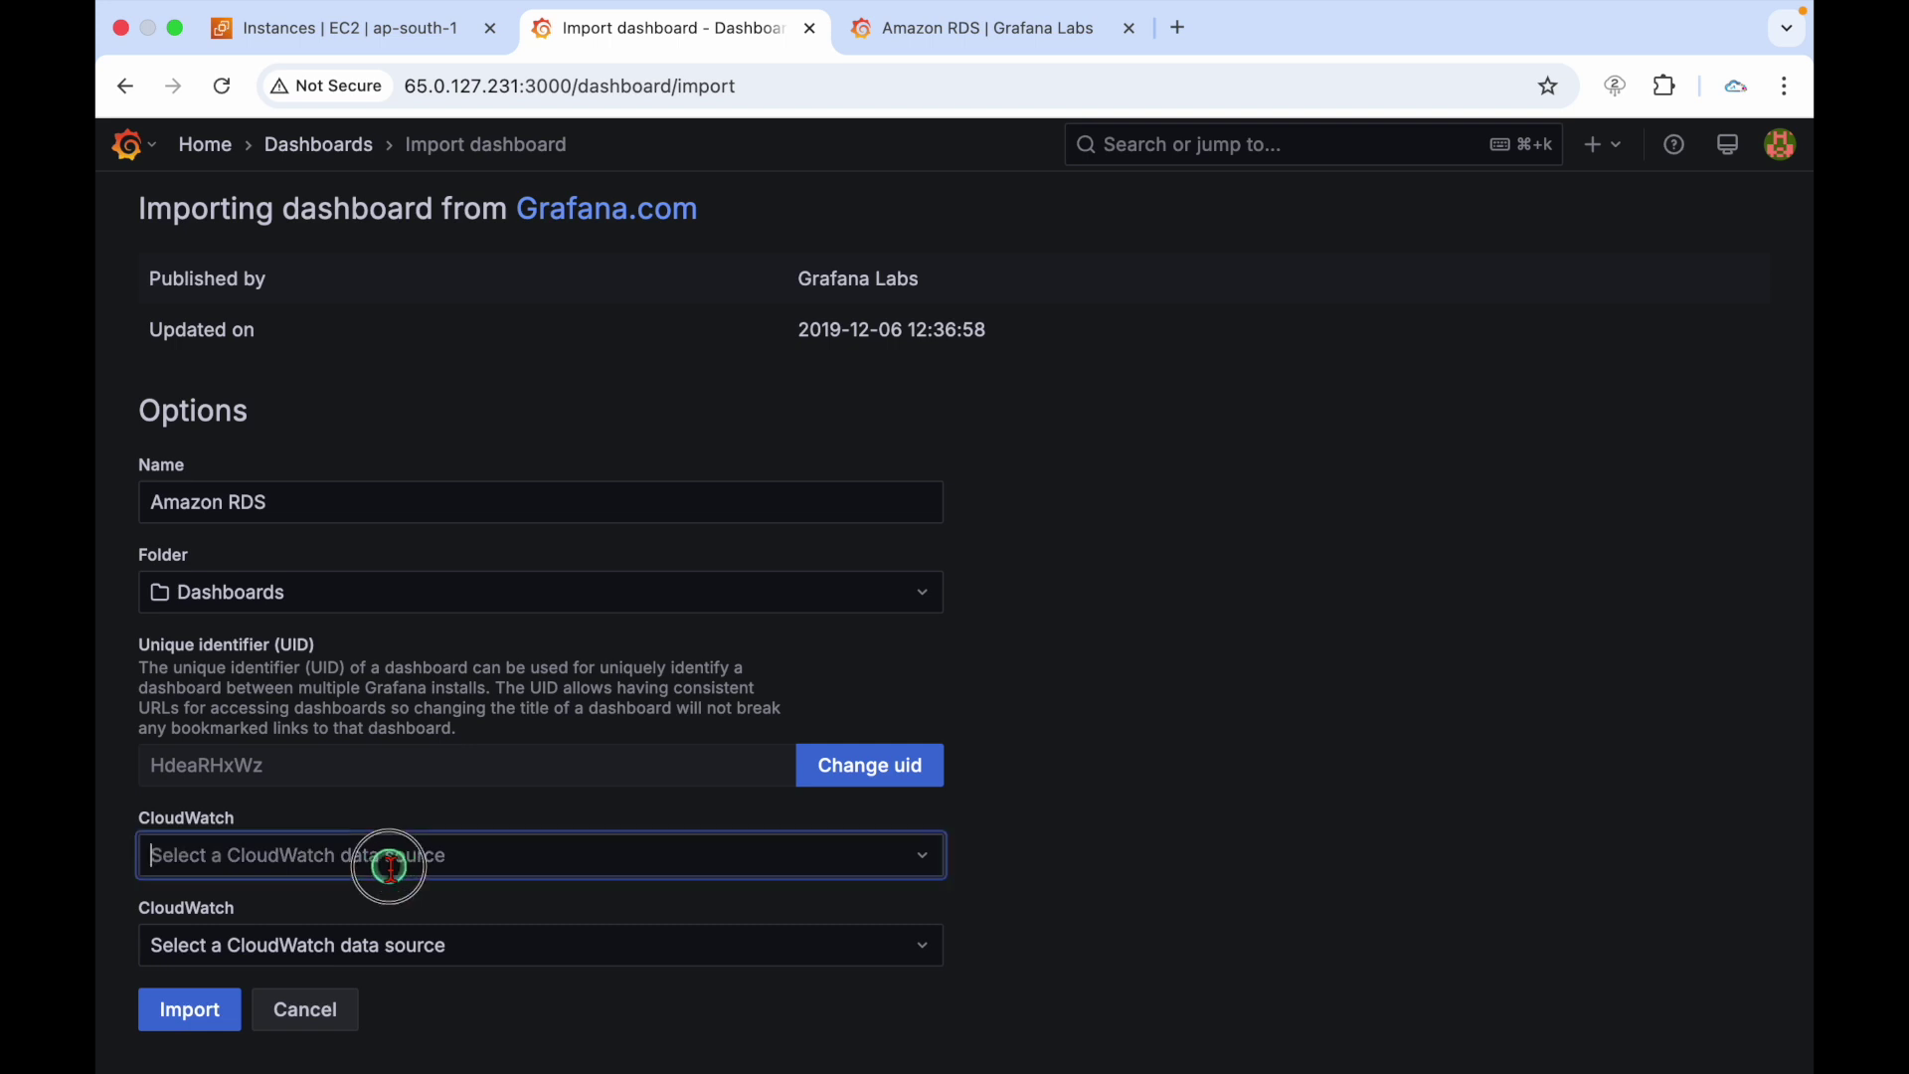
{"action": "left_click", "coordinate": [267, 607]}
{"action": "left_click", "coordinate": [316, 940]}
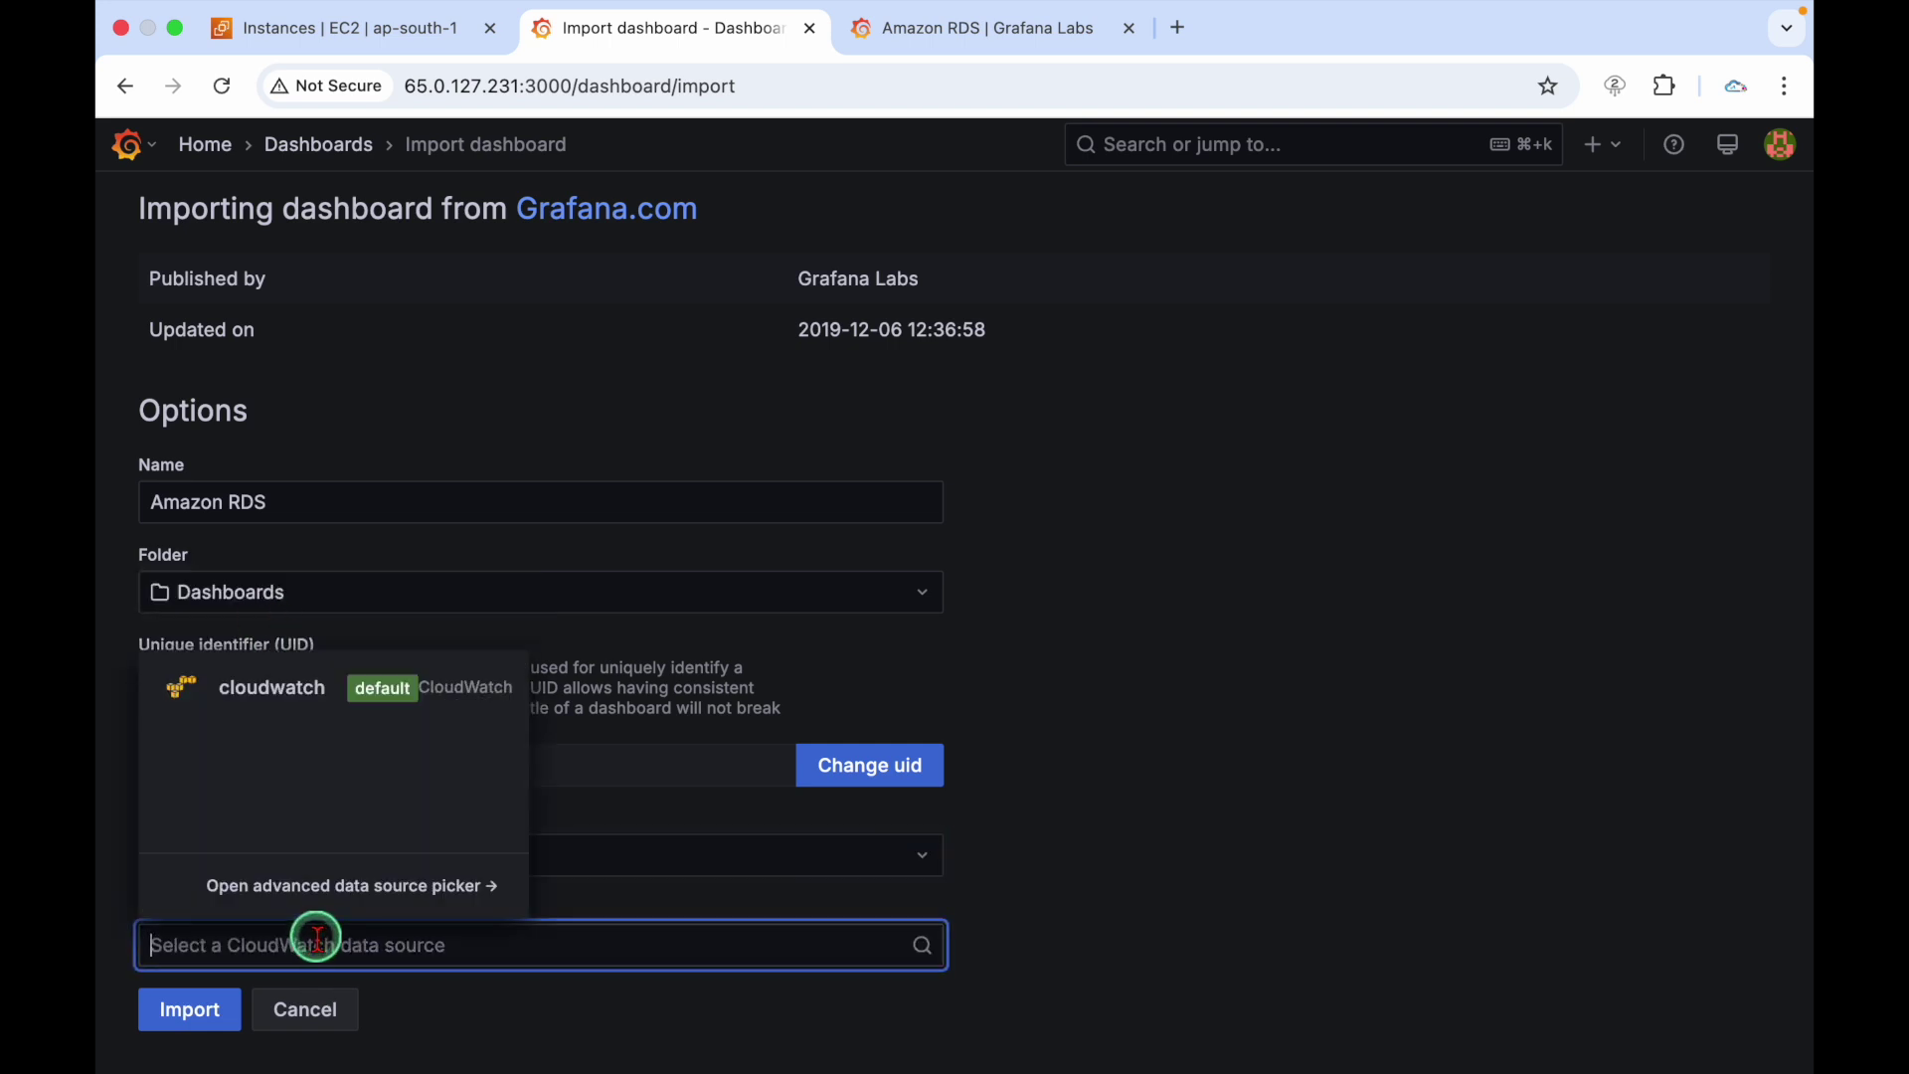
{"action": "left_click", "coordinate": [266, 684]}
{"action": "left_click", "coordinate": [188, 1007]}
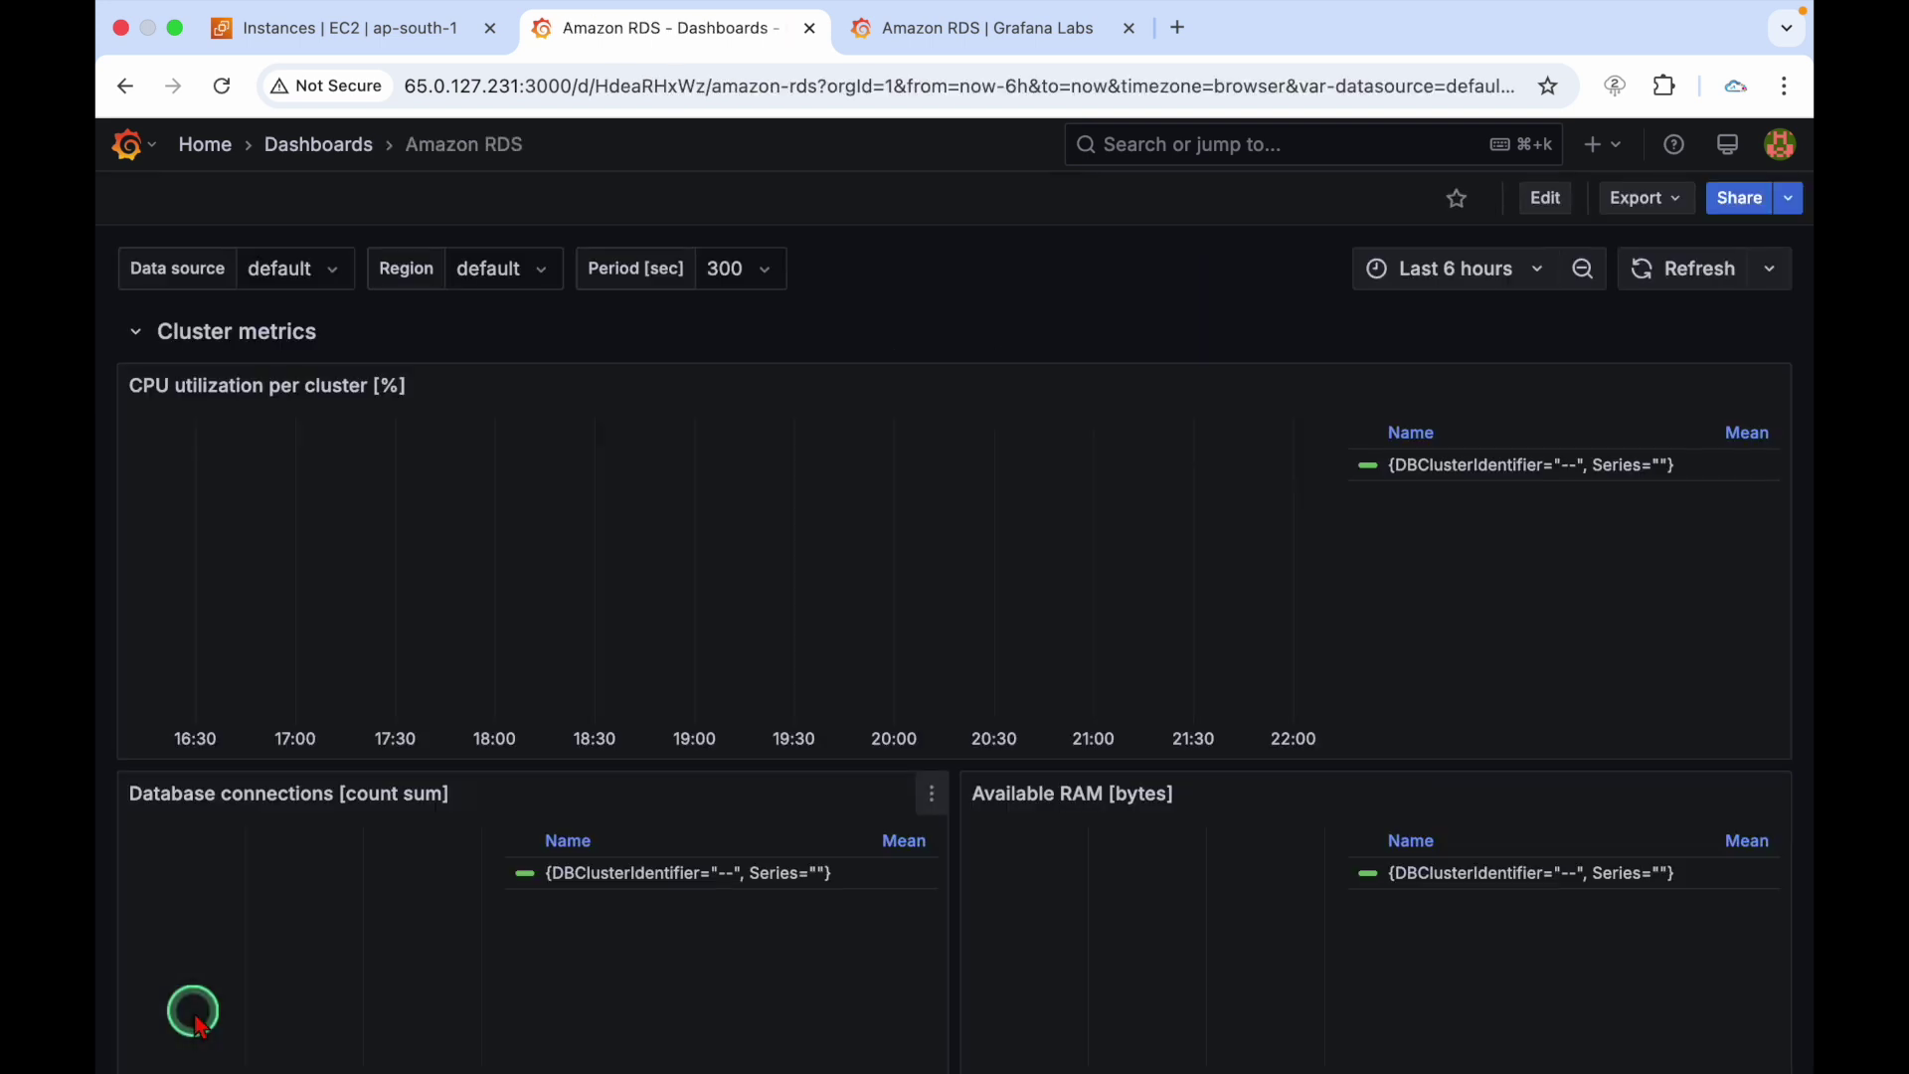
Set the Amazon RDS dashboard region to ap-south-2 and refresh its panels
{"action": "scroll", "coordinate": [833, 681], "scroll_direction": "down", "scroll_amount": 3}
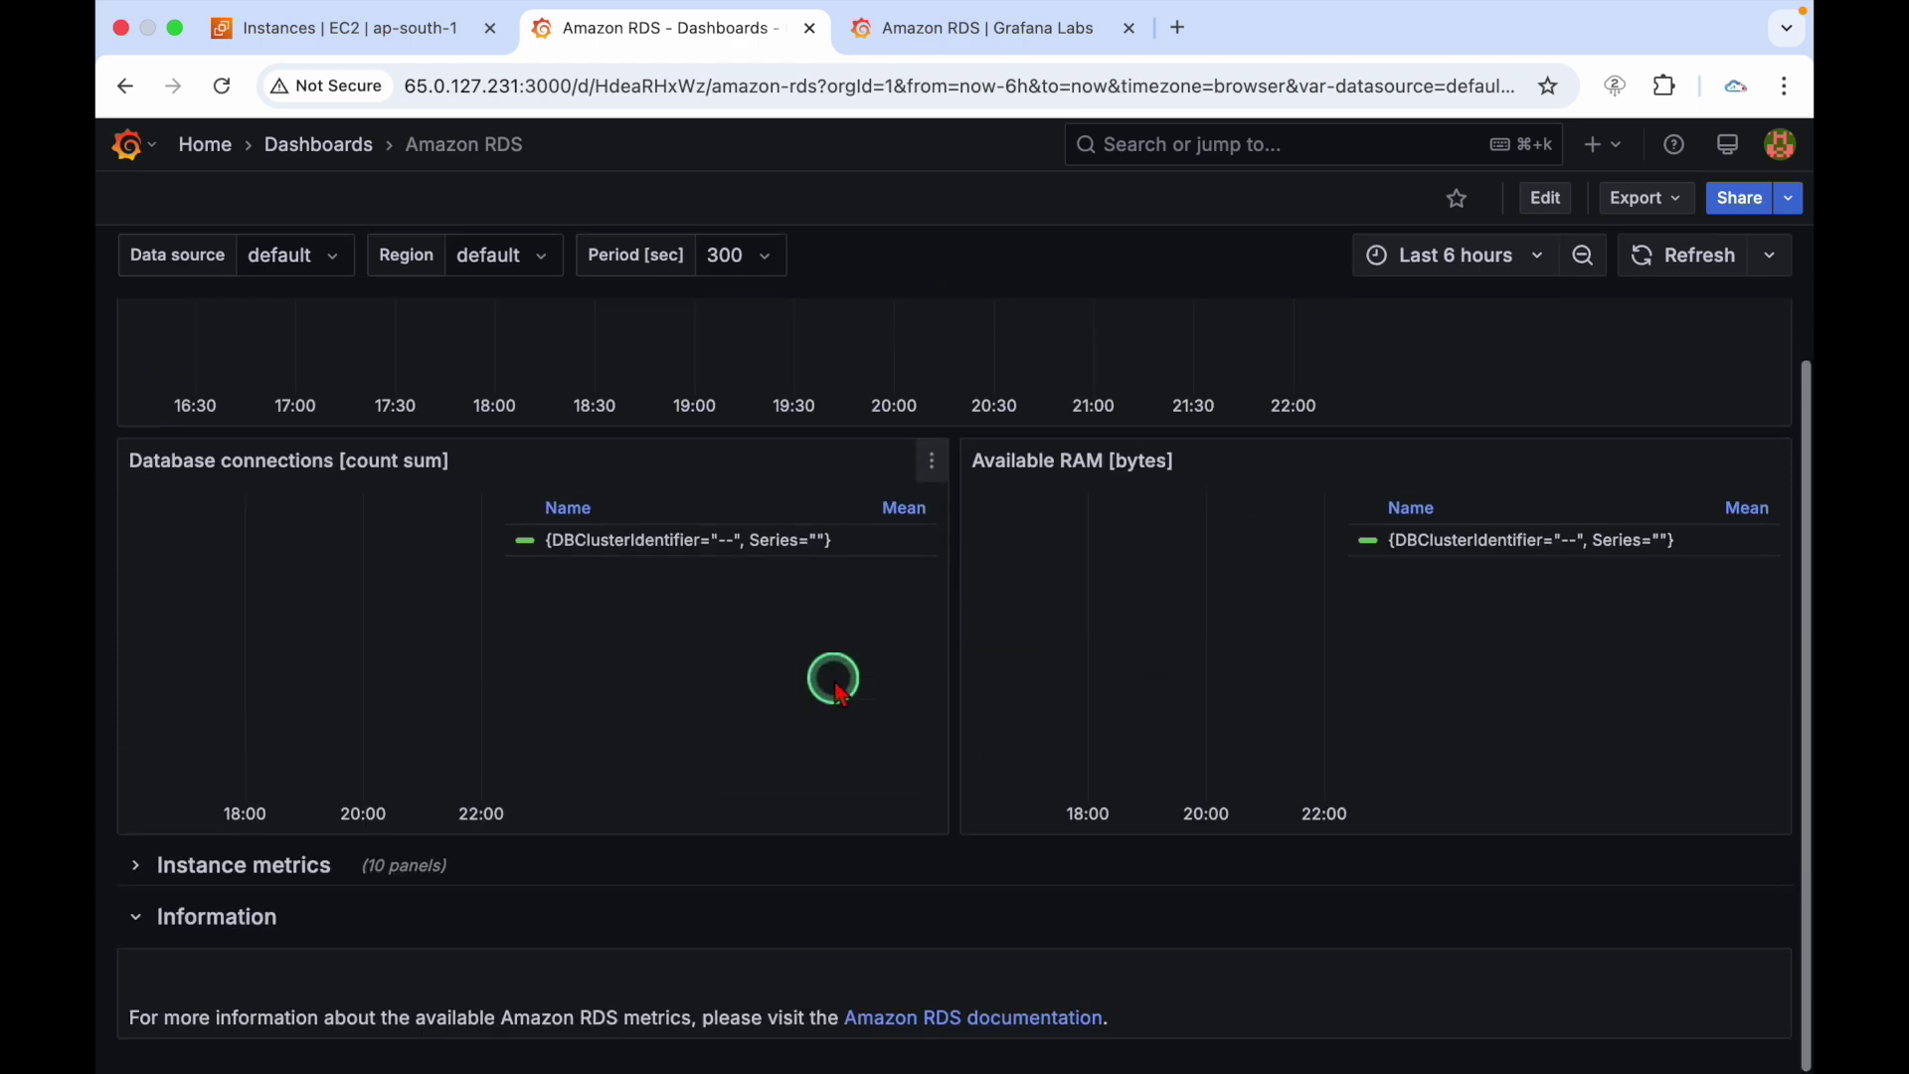
{"action": "scroll", "coordinate": [835, 684], "scroll_direction": "up", "scroll_amount": 3}
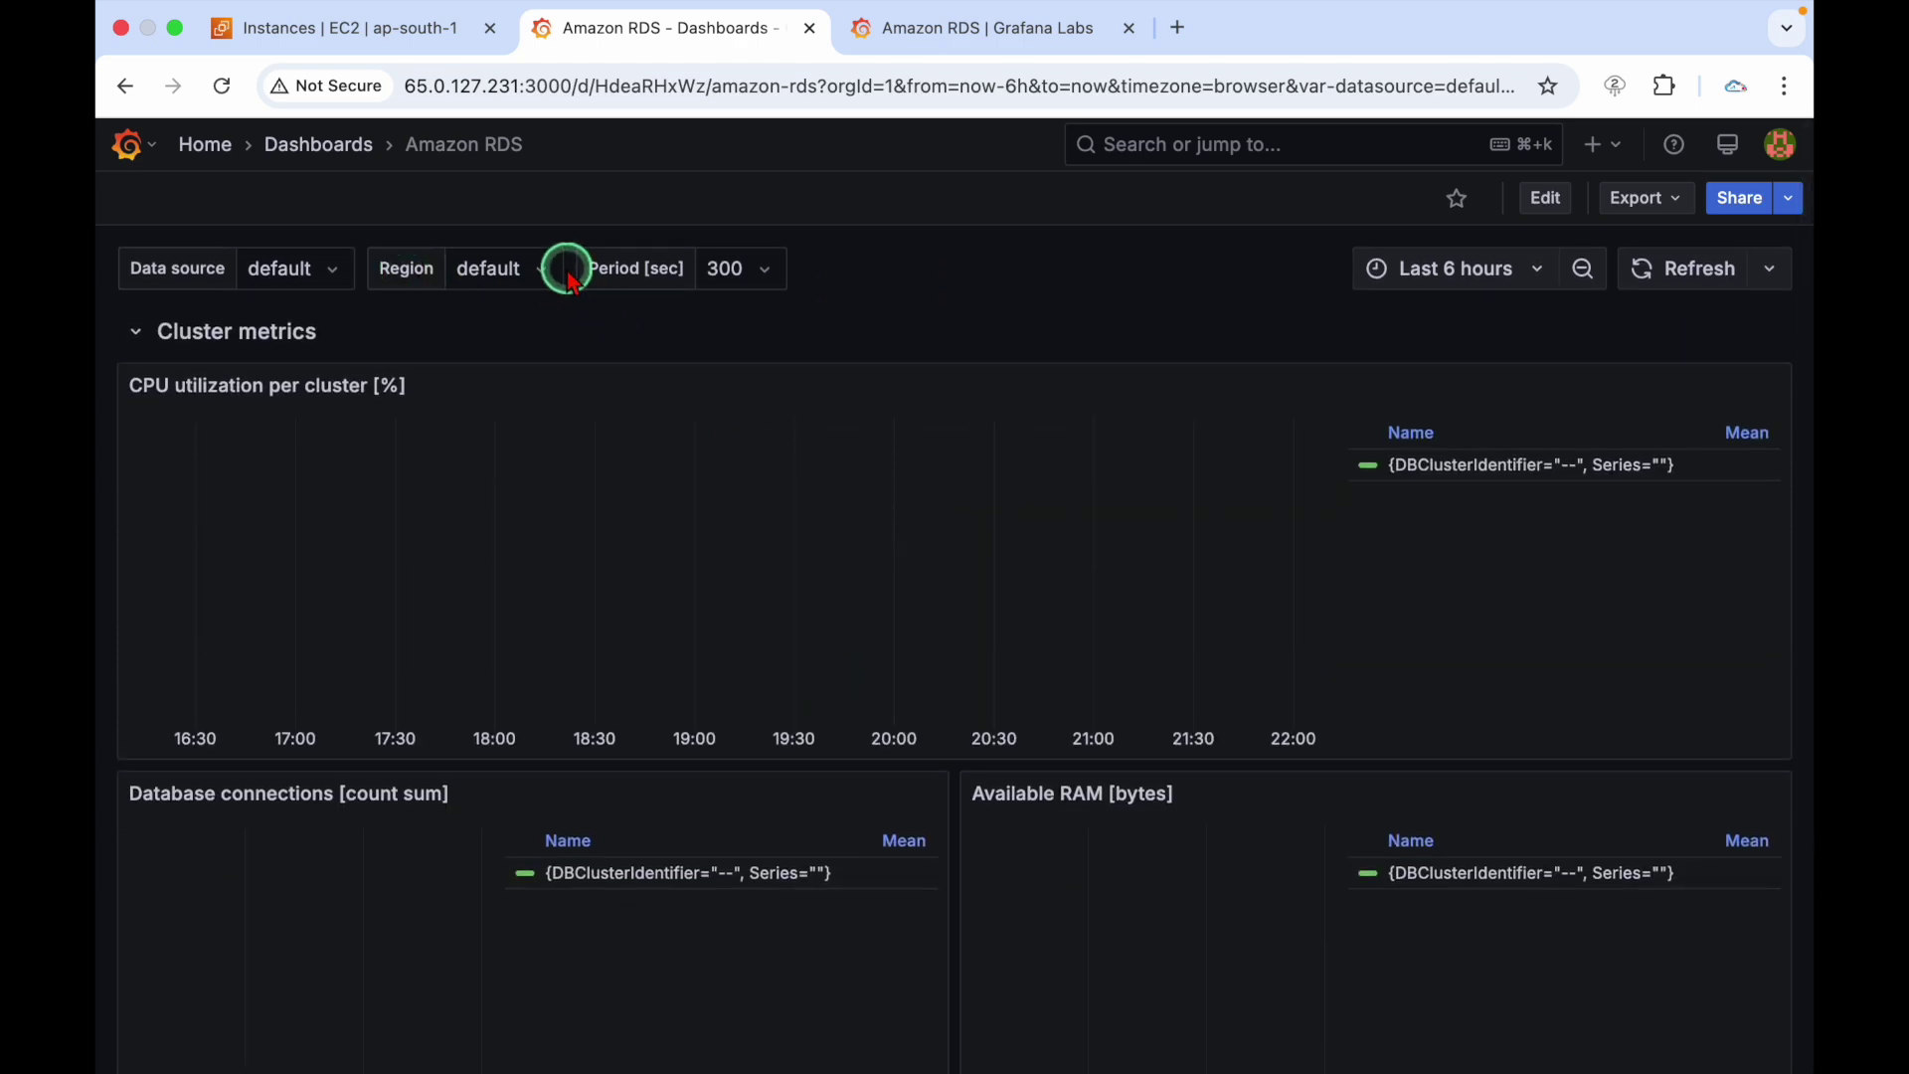
{"action": "scroll", "coordinate": [797, 588], "scroll_direction": "down", "scroll_amount": 3}
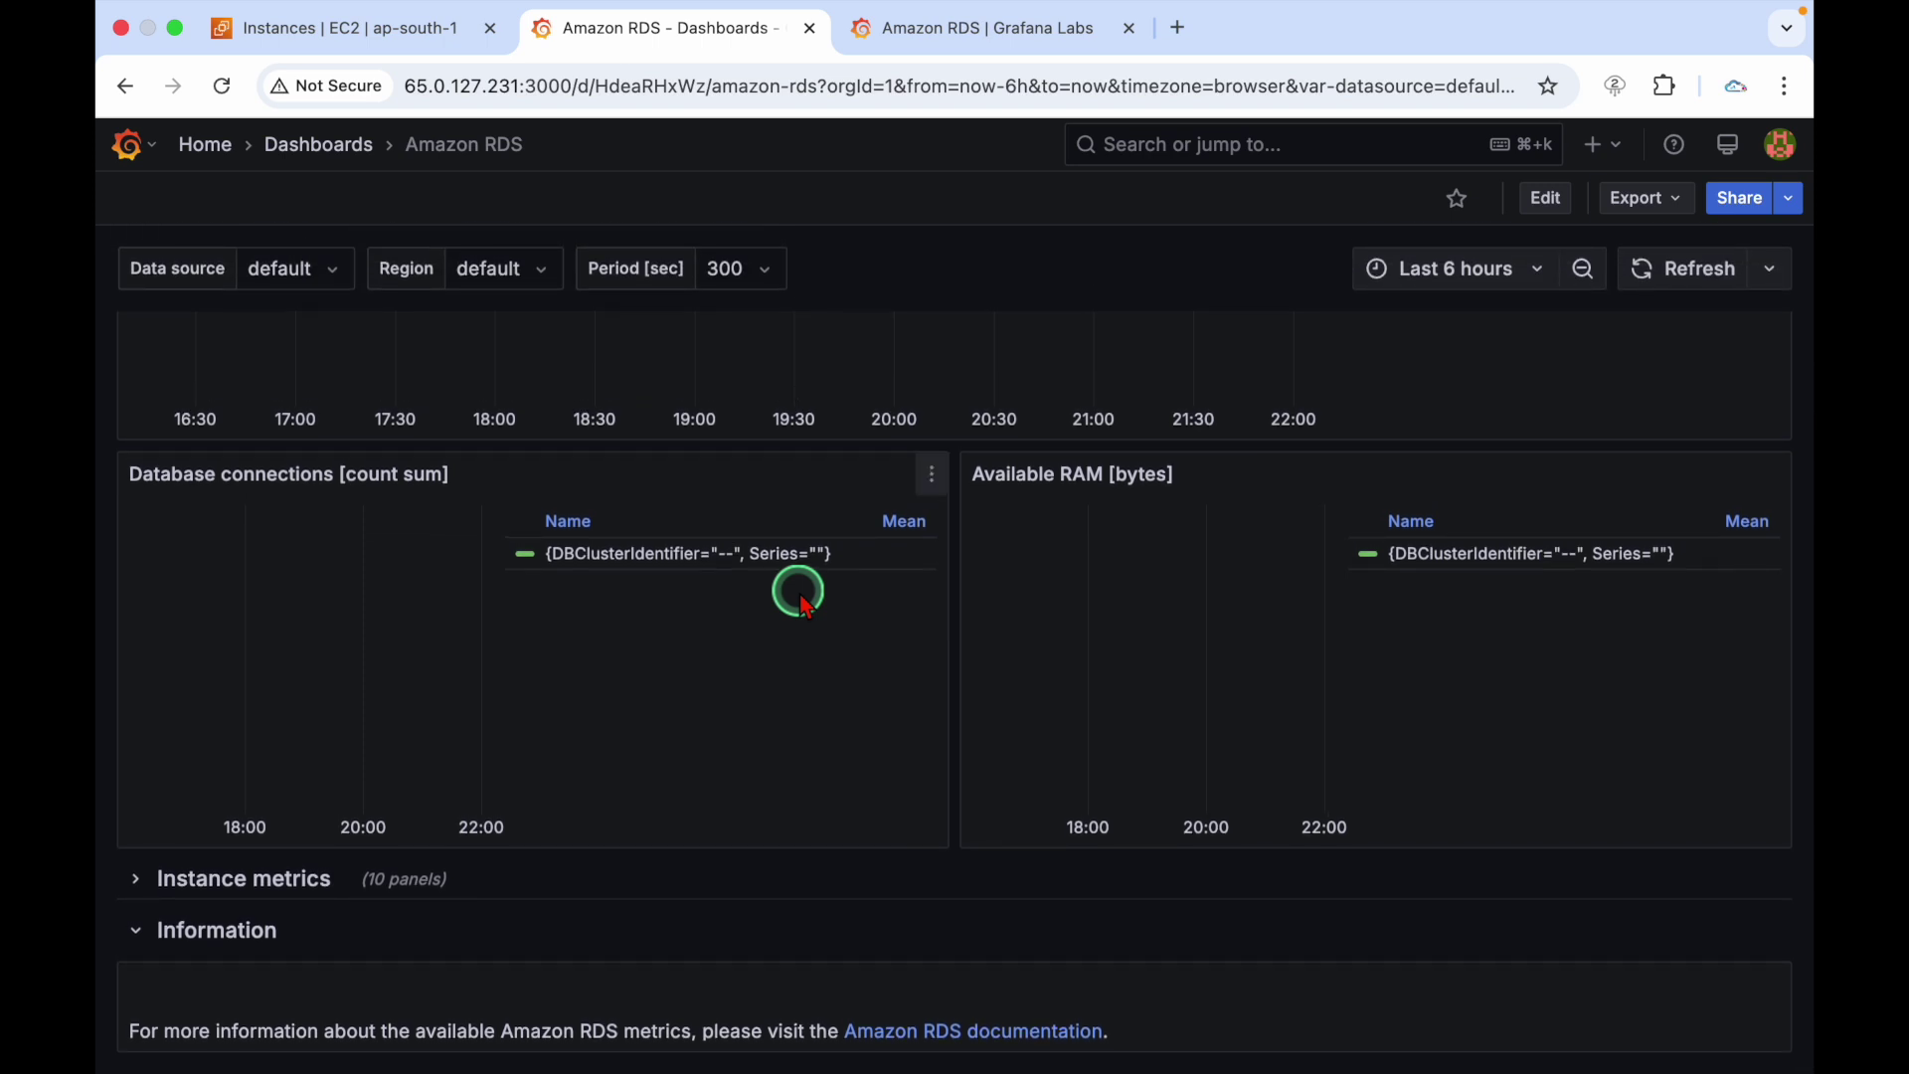
{"action": "scroll", "coordinate": [786, 557], "scroll_direction": "up", "scroll_amount": 3}
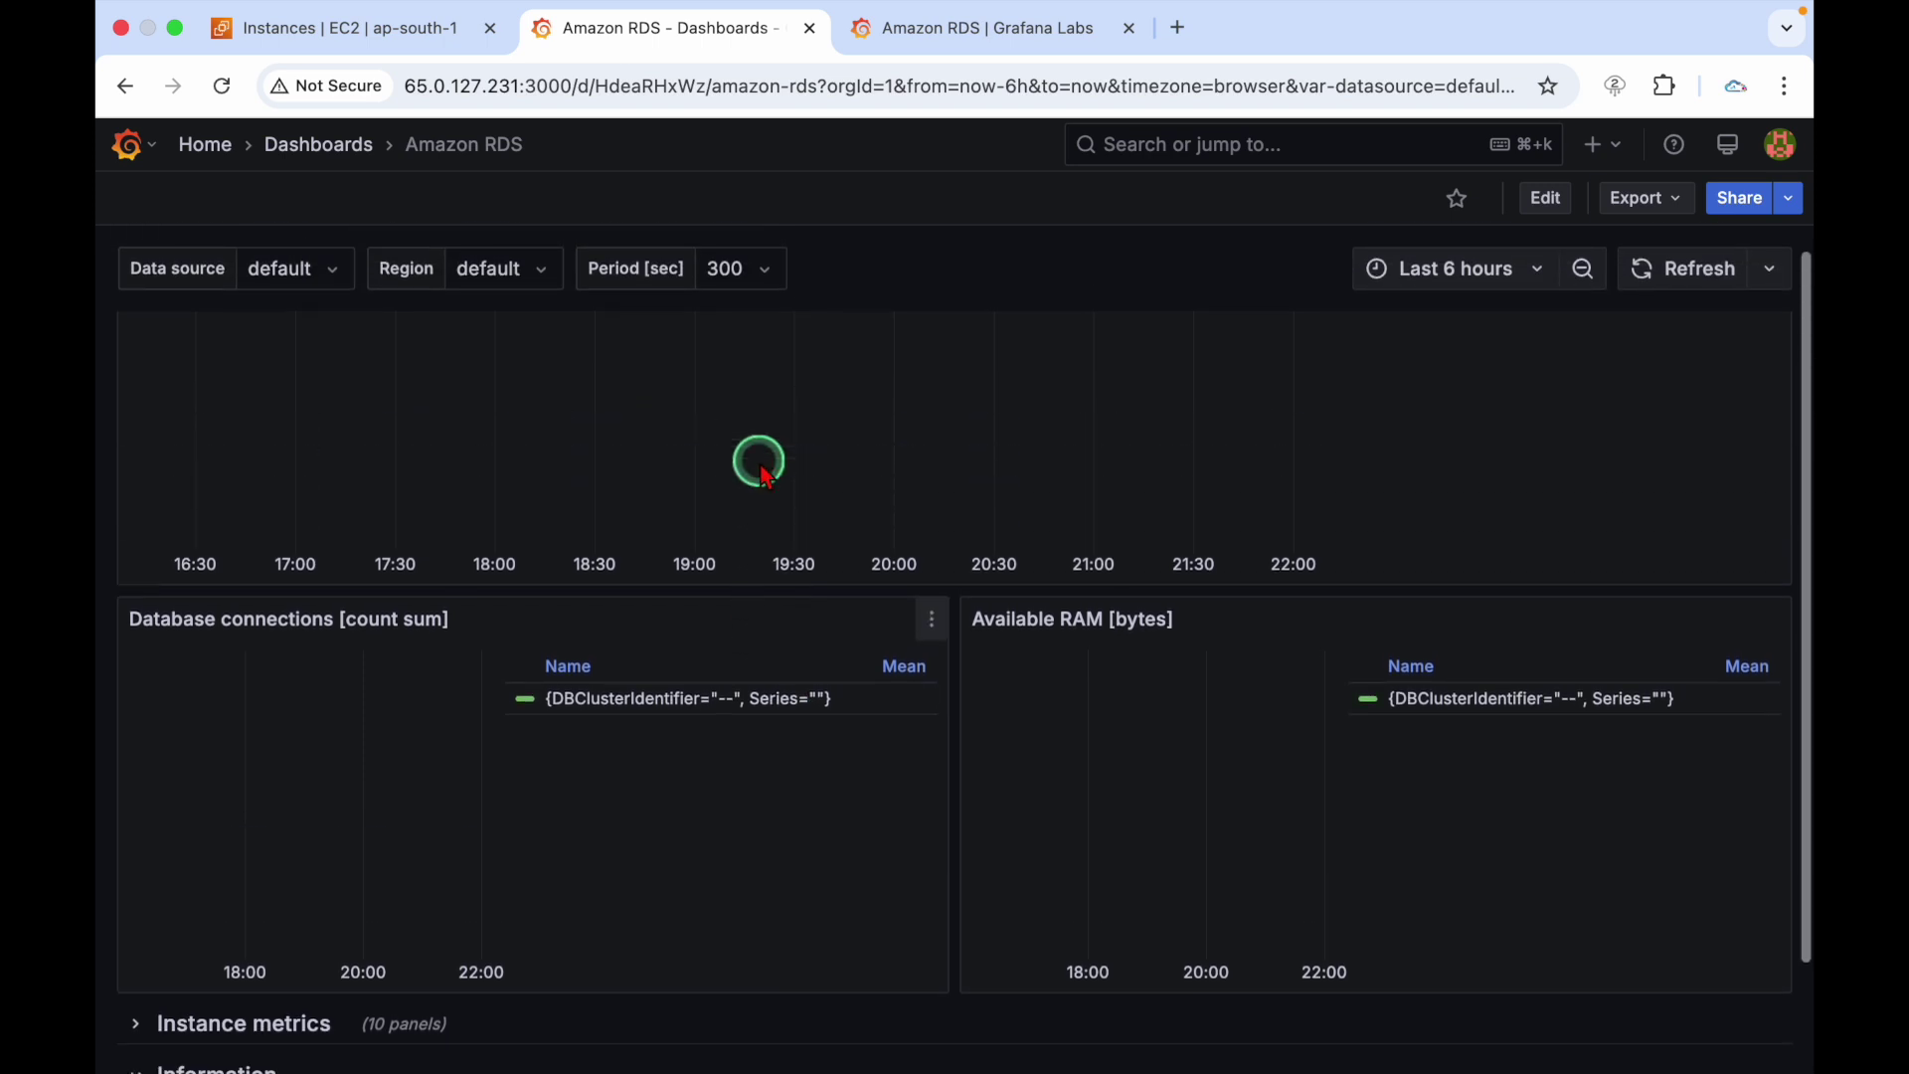
{"action": "left_click", "coordinate": [553, 275]}
{"action": "scroll", "coordinate": [574, 558], "scroll_direction": "down", "scroll_amount": 2}
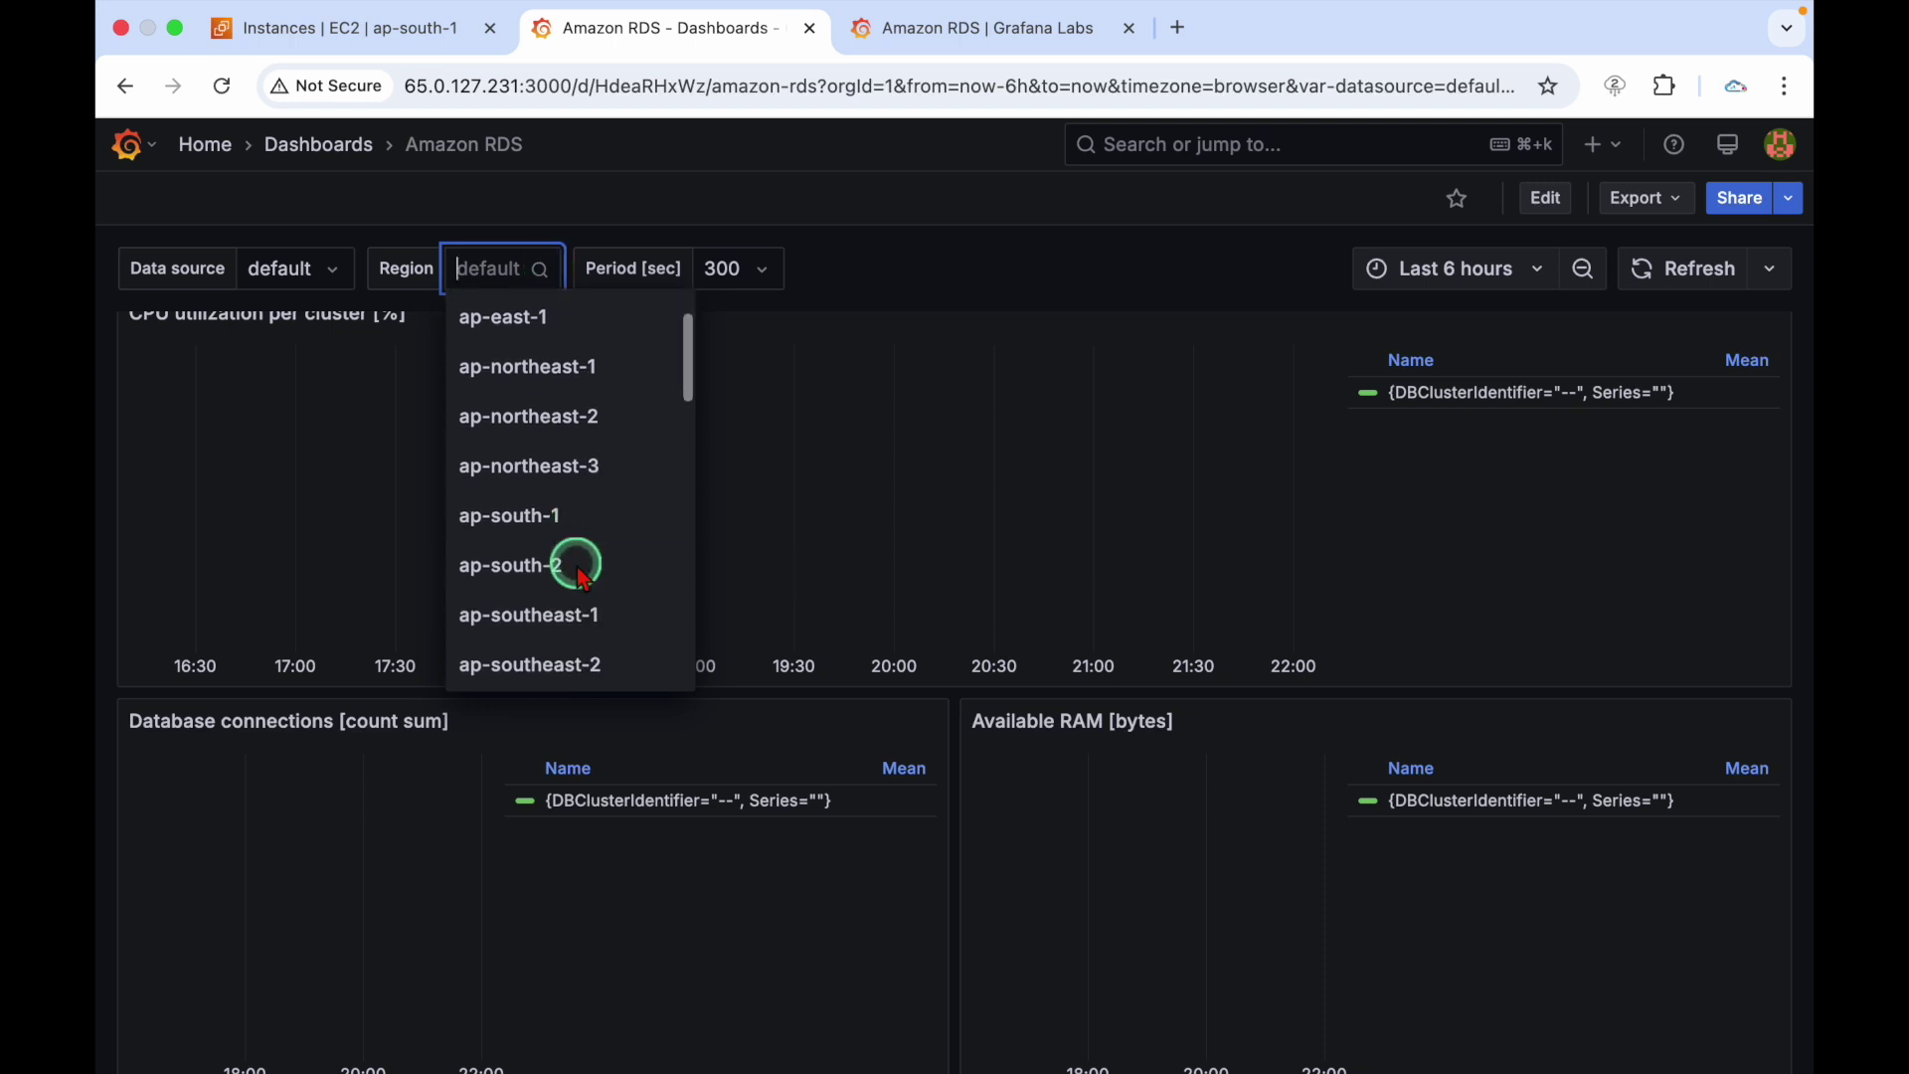
{"action": "left_click", "coordinate": [521, 547]}
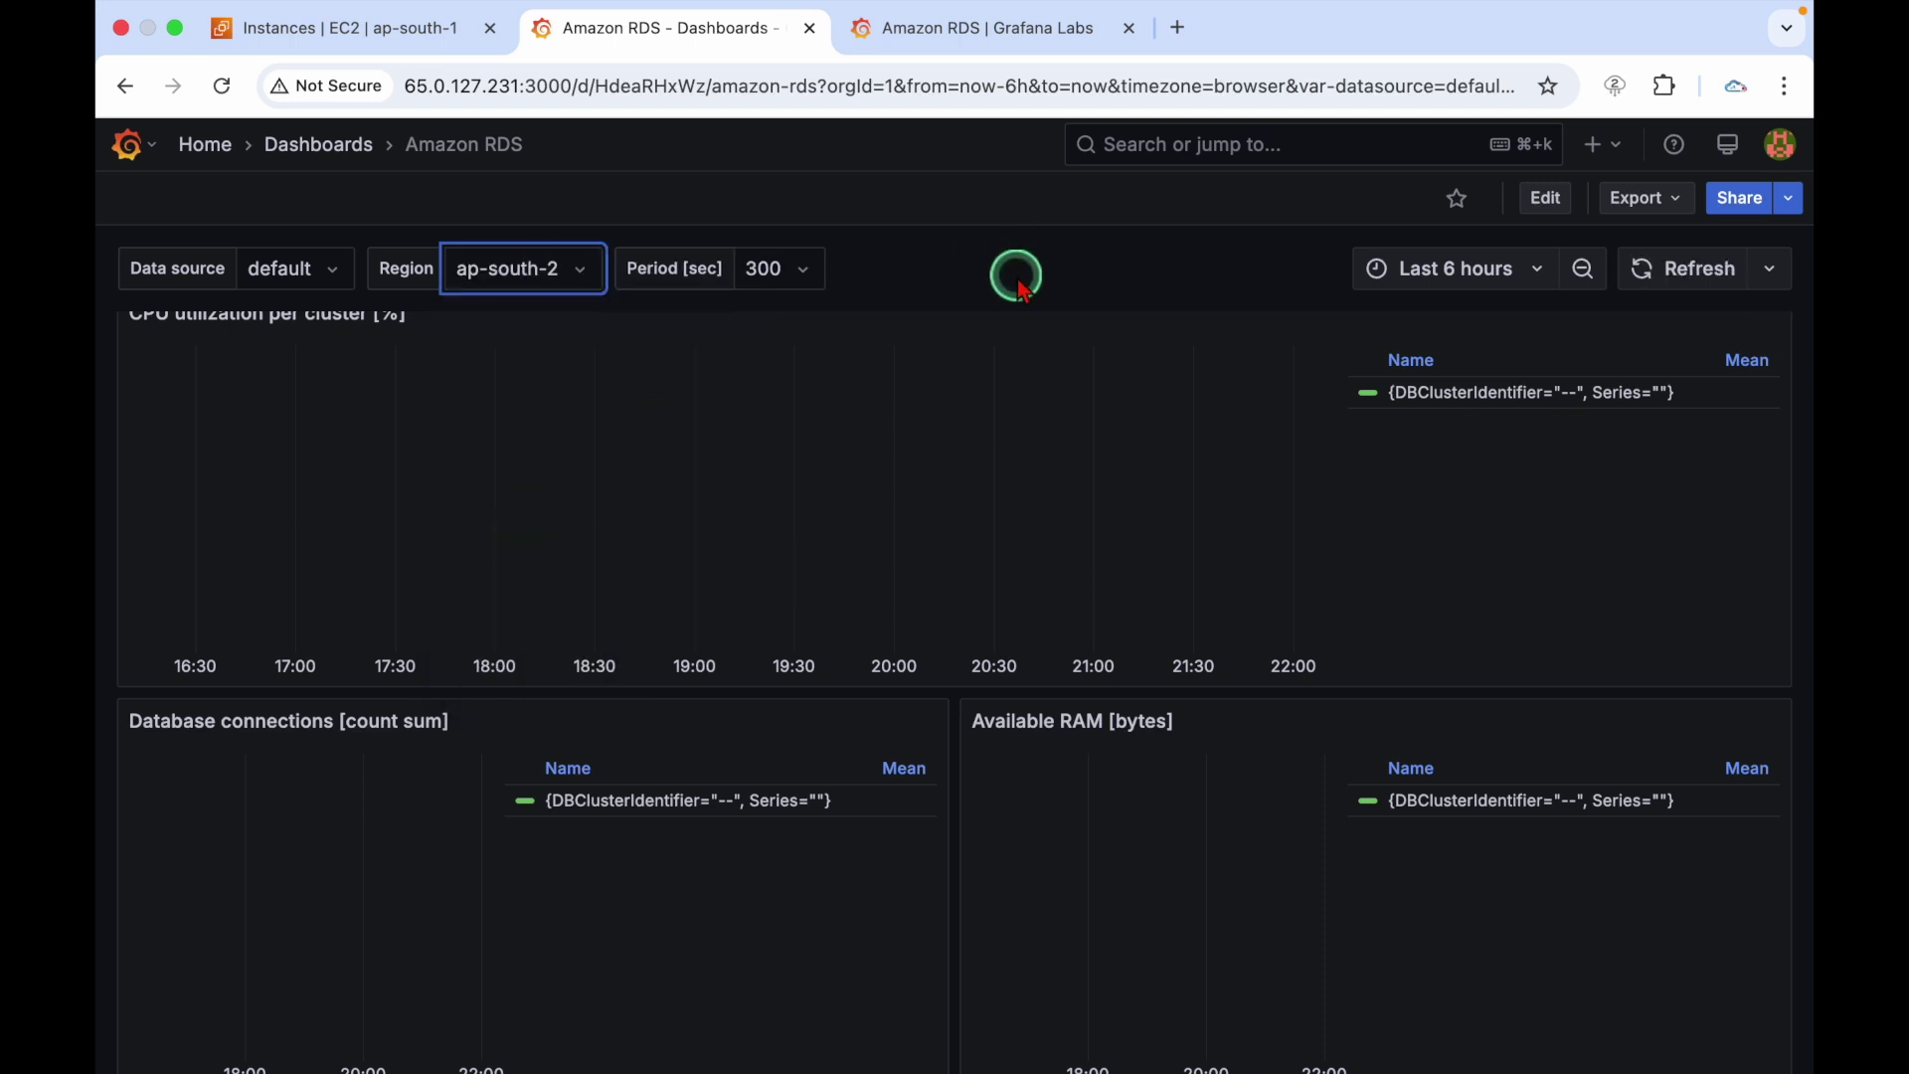
{"action": "scroll", "coordinate": [1012, 673], "scroll_direction": "up", "scroll_amount": 1}
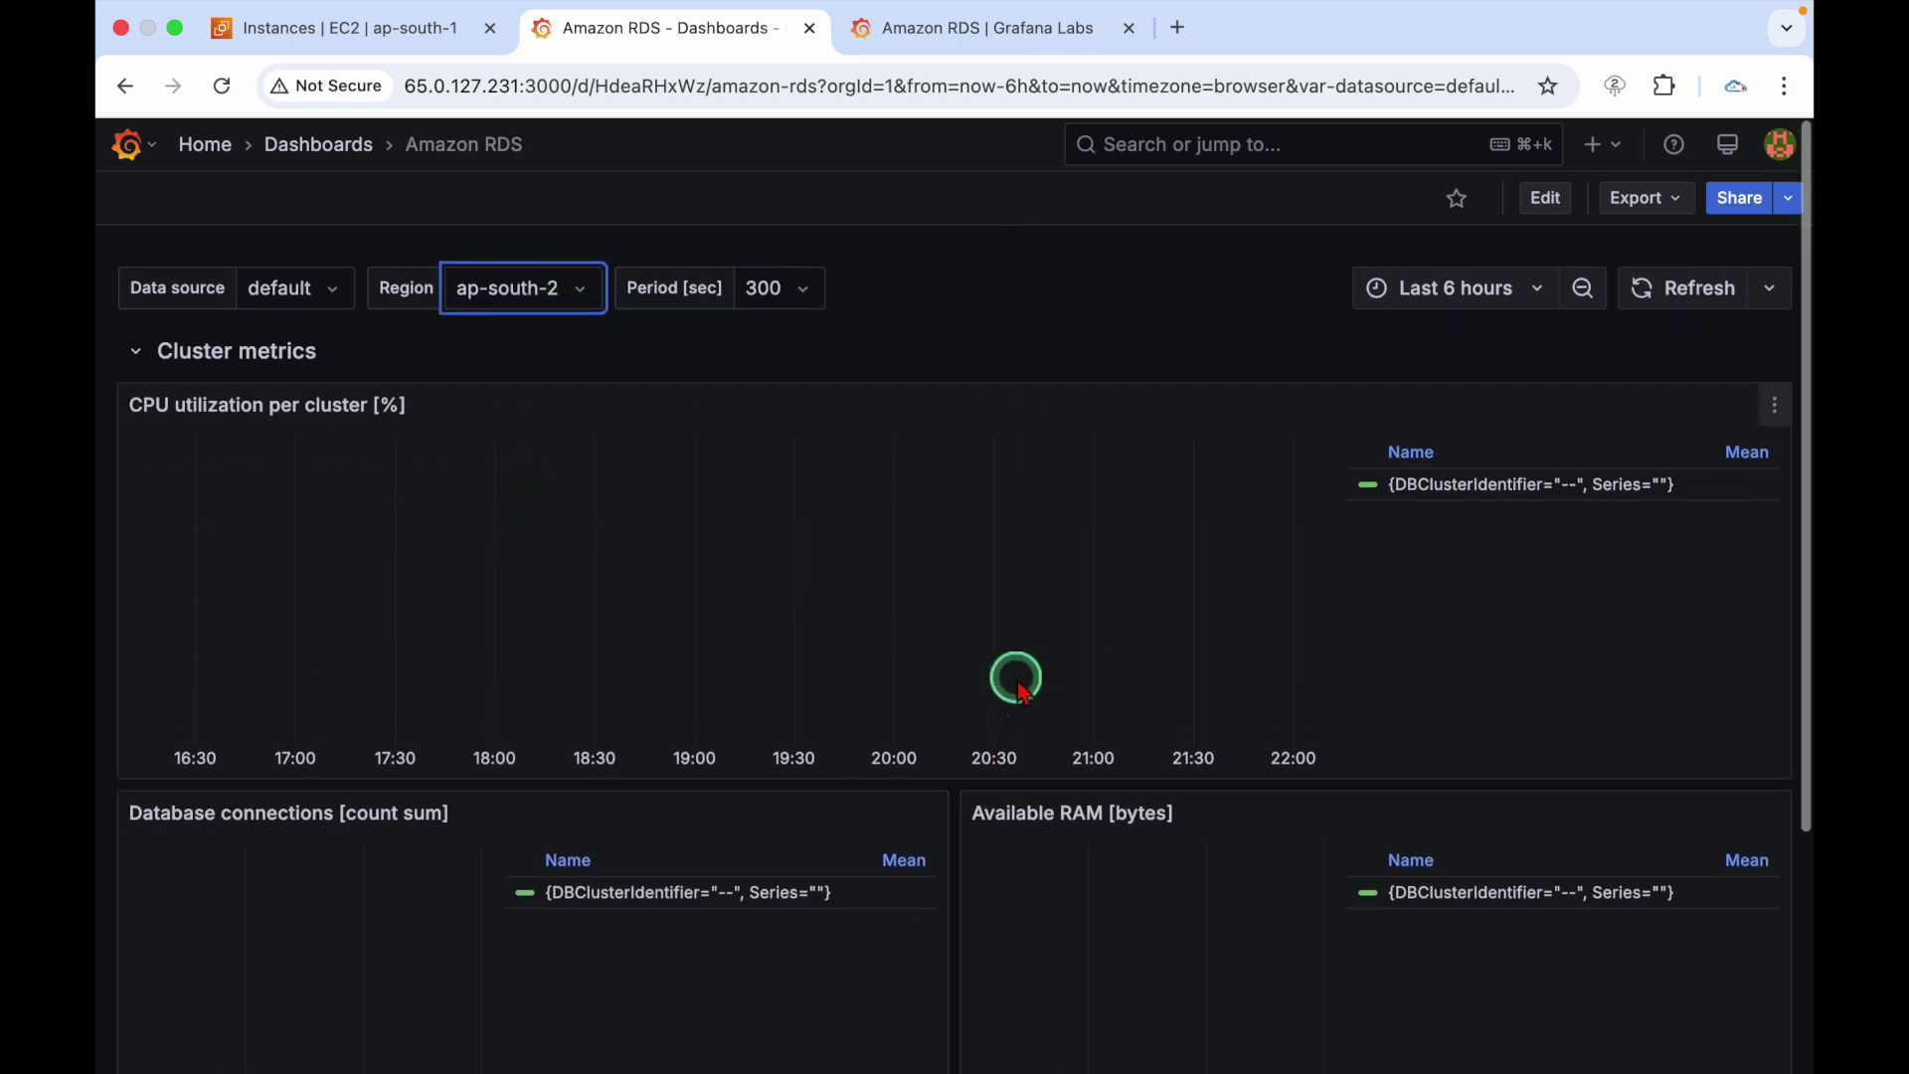
{"action": "left_click", "coordinate": [1677, 278]}
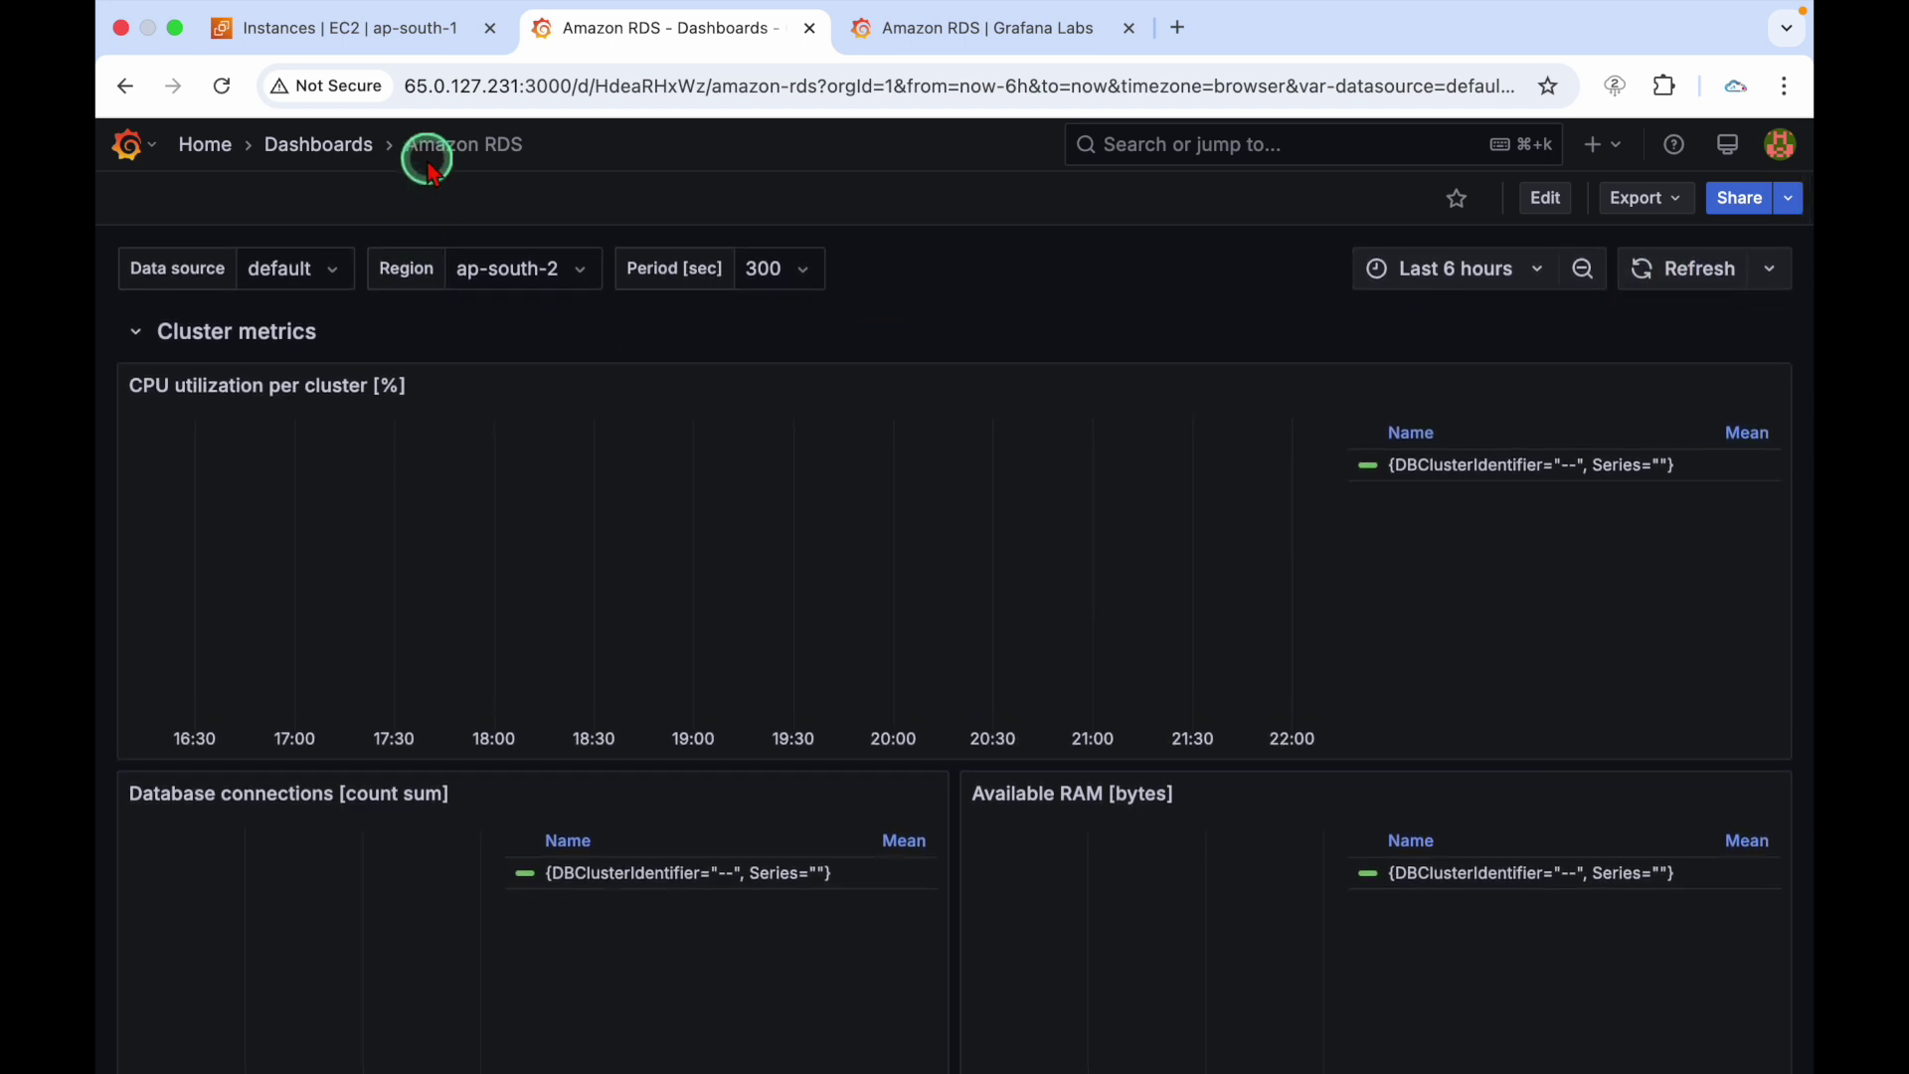
{"action": "left_click", "coordinate": [348, 147]}
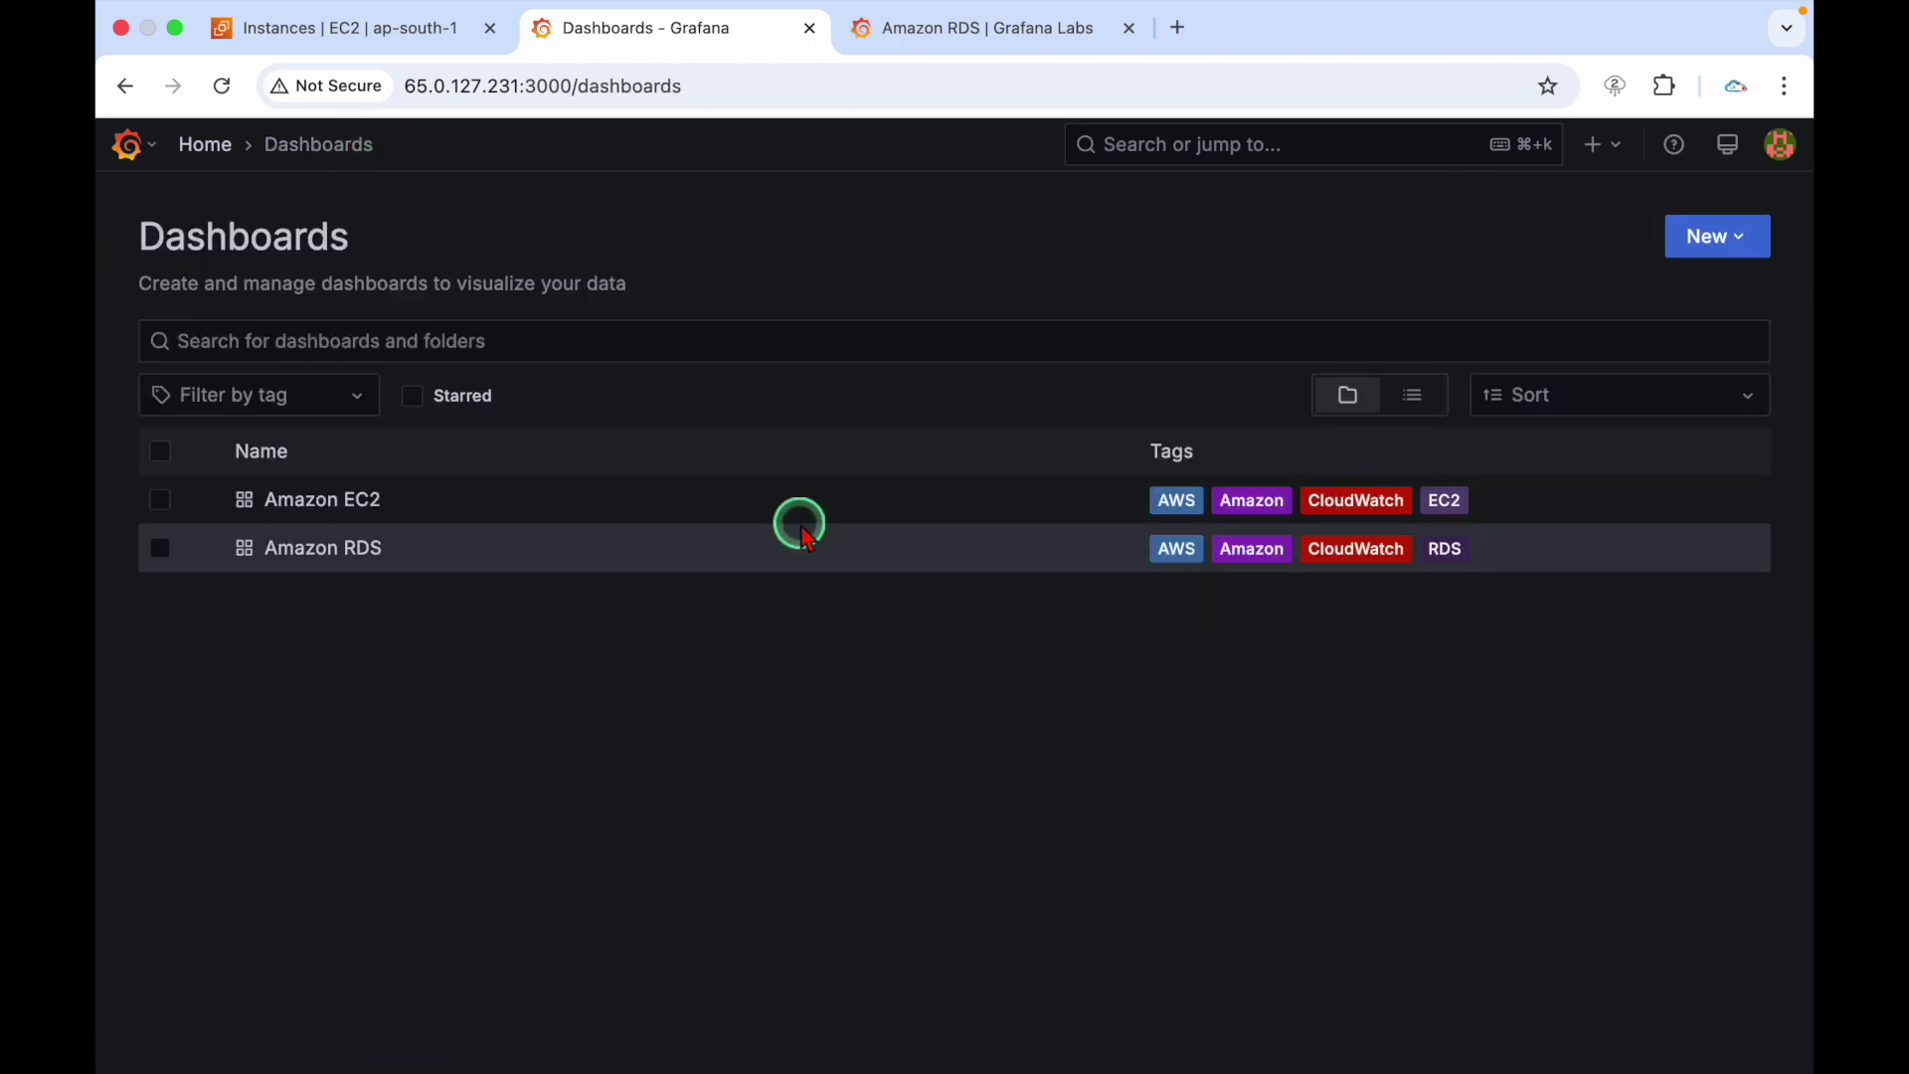
Select the K8-Labs instance in the EC2 Instances list and connect to it
{"action": "left_click", "coordinate": [323, 500]}
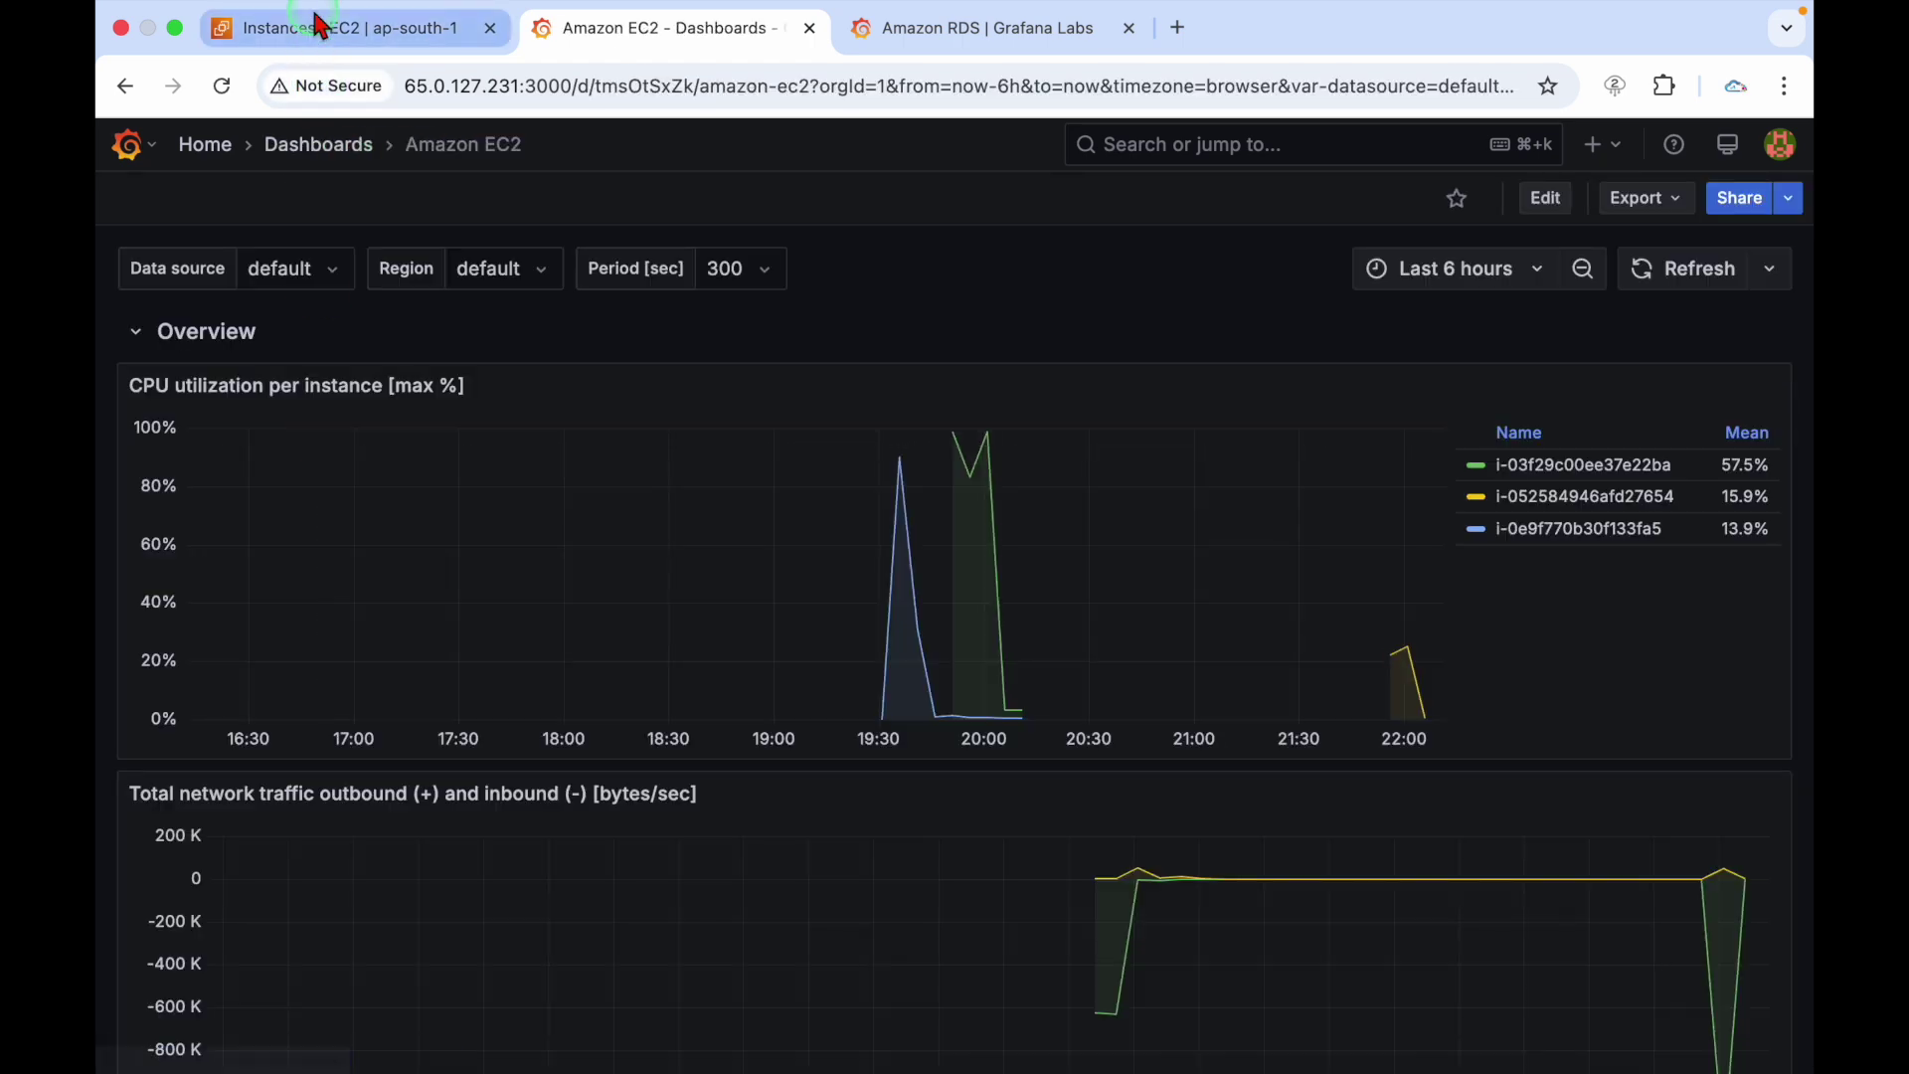
{"action": "left_click", "coordinate": [256, 27]}
{"action": "double_click", "coordinate": [852, 510]}
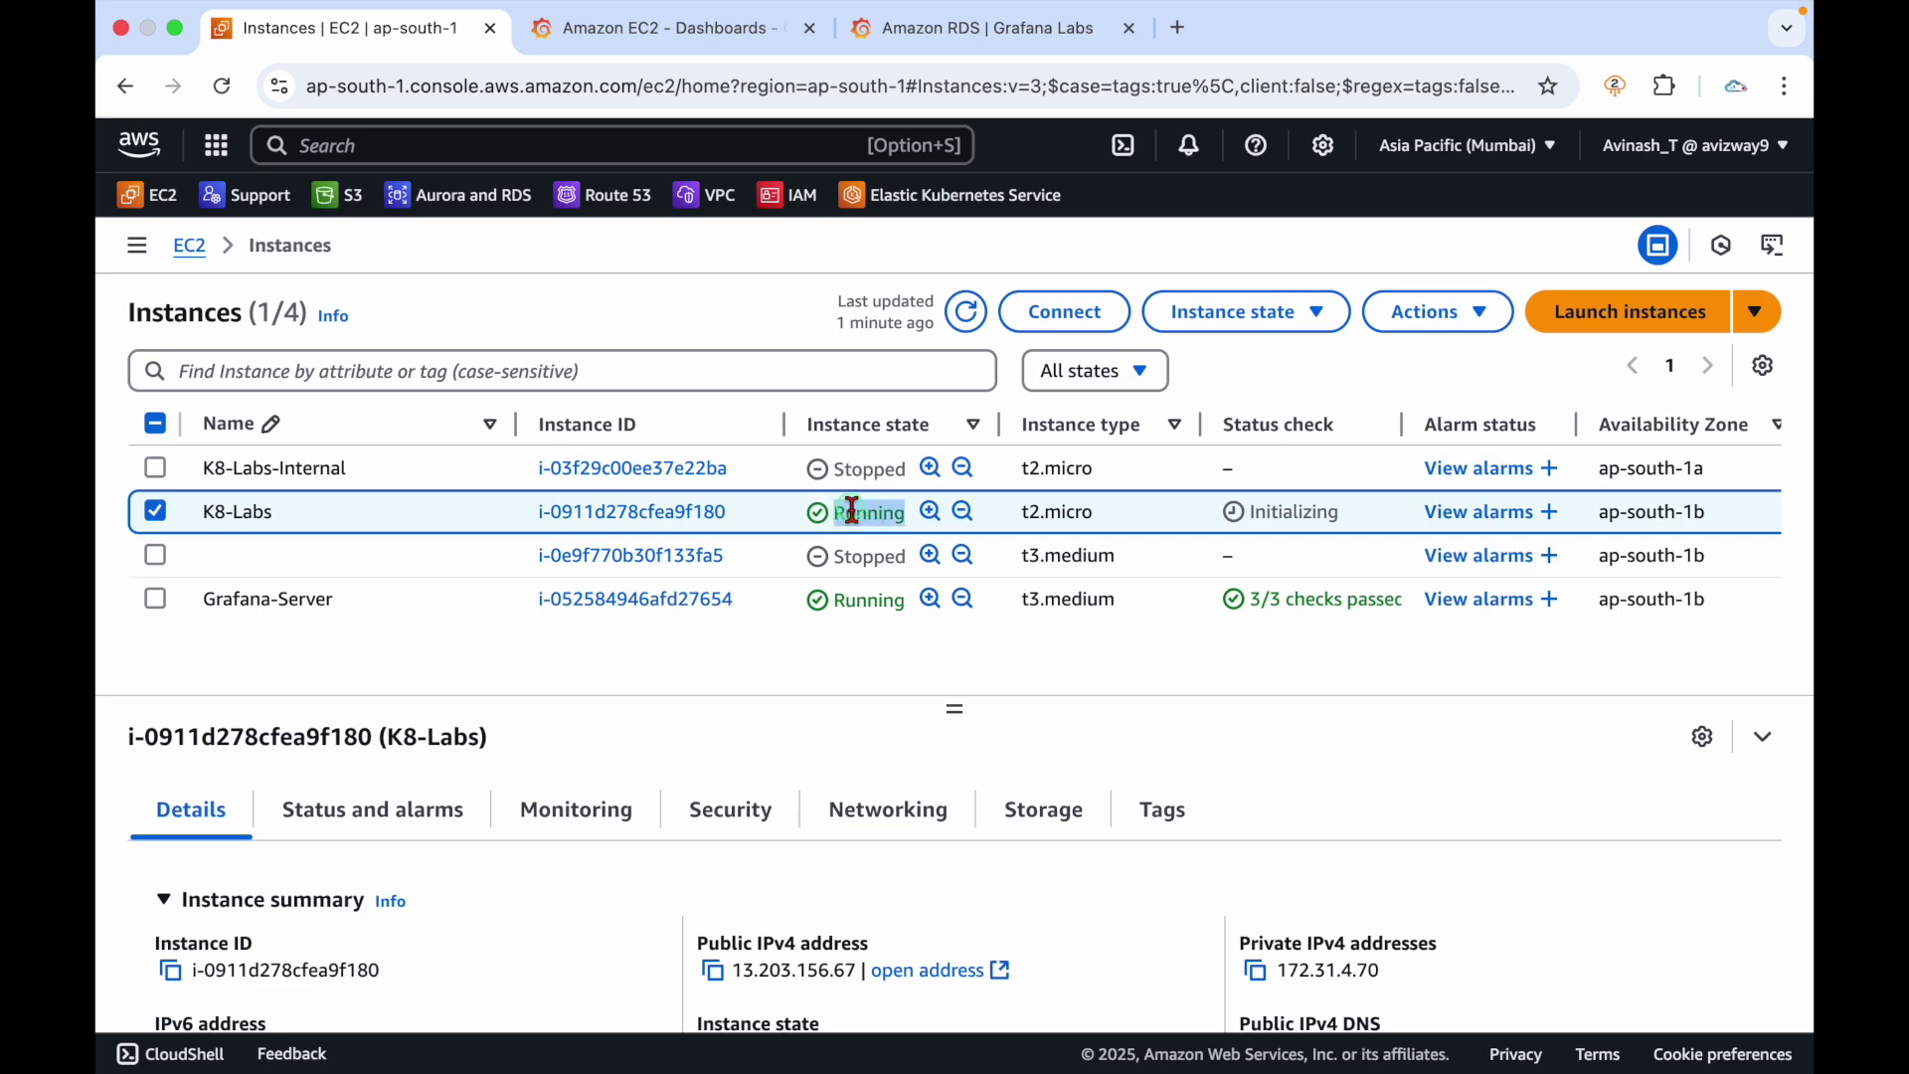
{"action": "left_click", "coordinate": [895, 684]}
{"action": "left_click", "coordinate": [1064, 313]}
{"action": "scroll", "coordinate": [1108, 682], "scroll_direction": "down", "scroll_amount": 2}
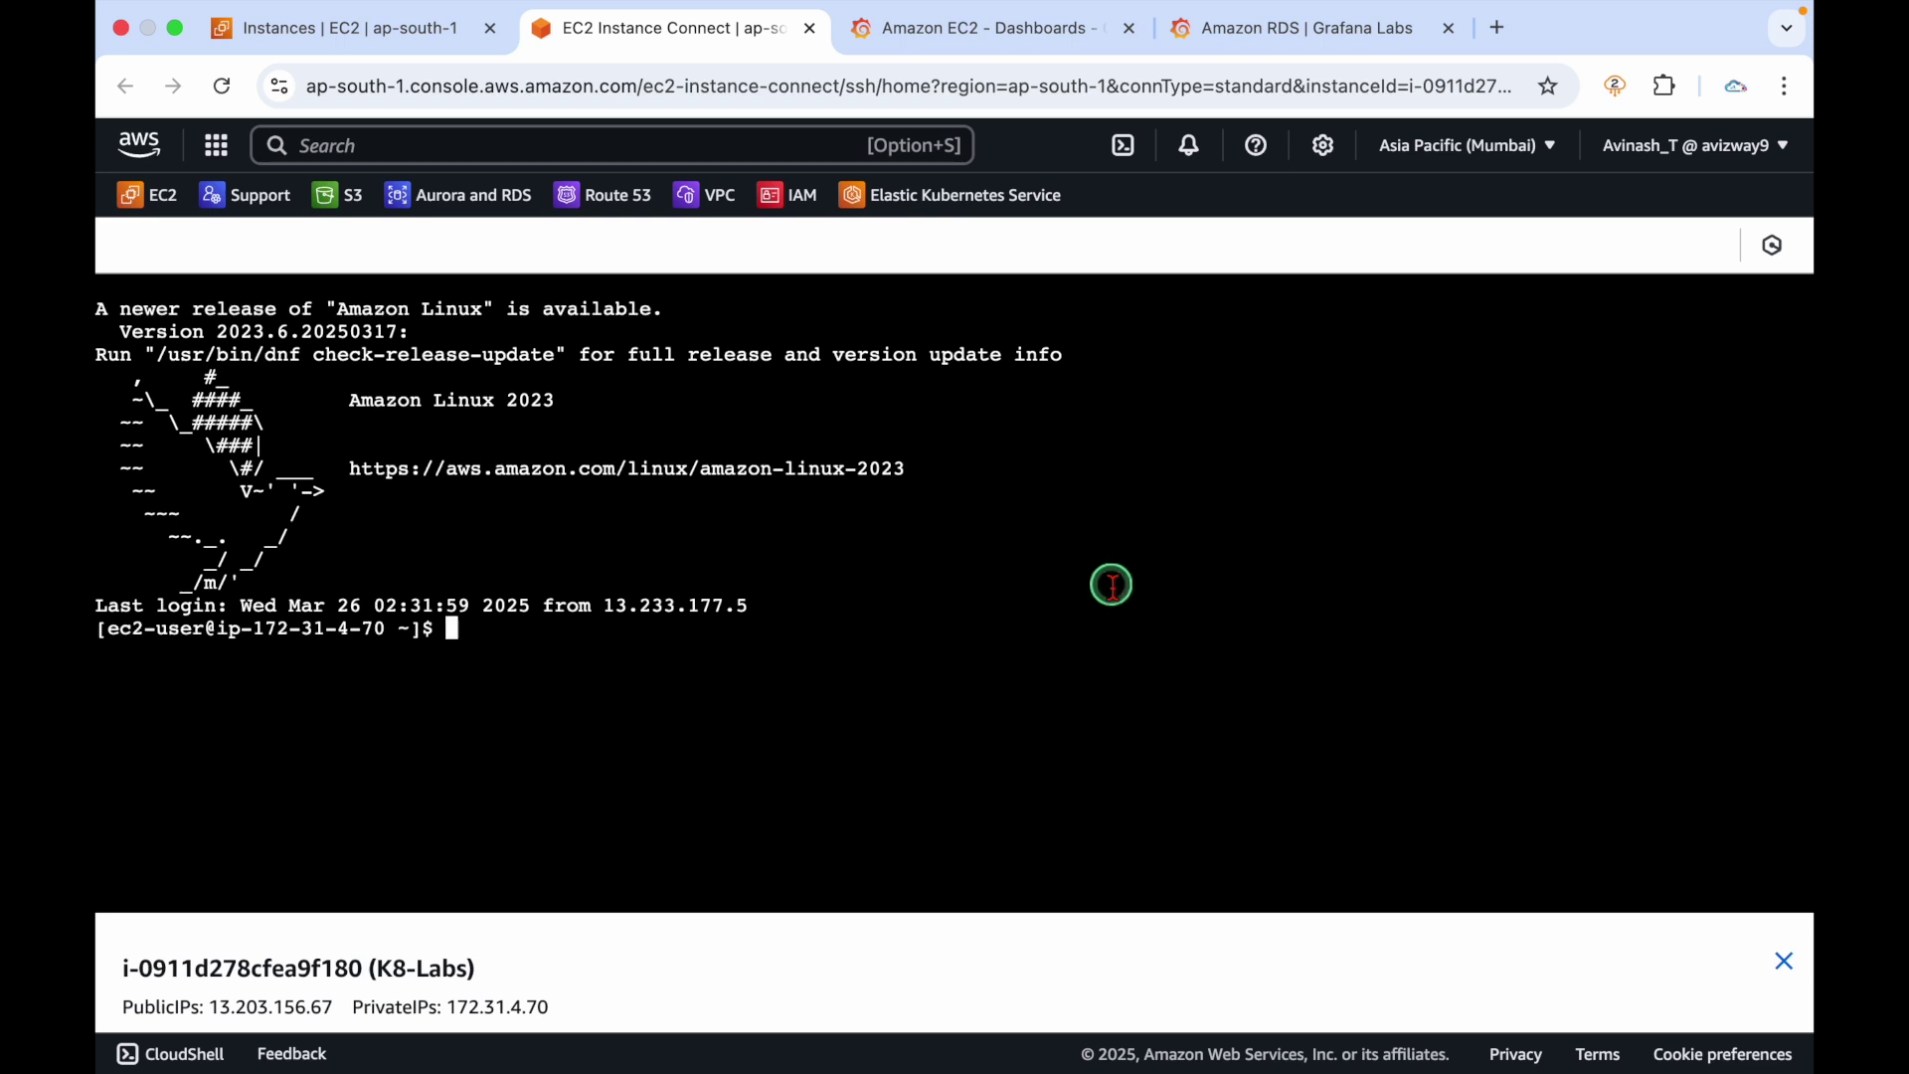
Become root with sudo su -, install stress, check nproc, and run stress --cpu 1 --timeout 300
{"action": "type", "text": "-"}
{"action": "key", "text": "Return"}
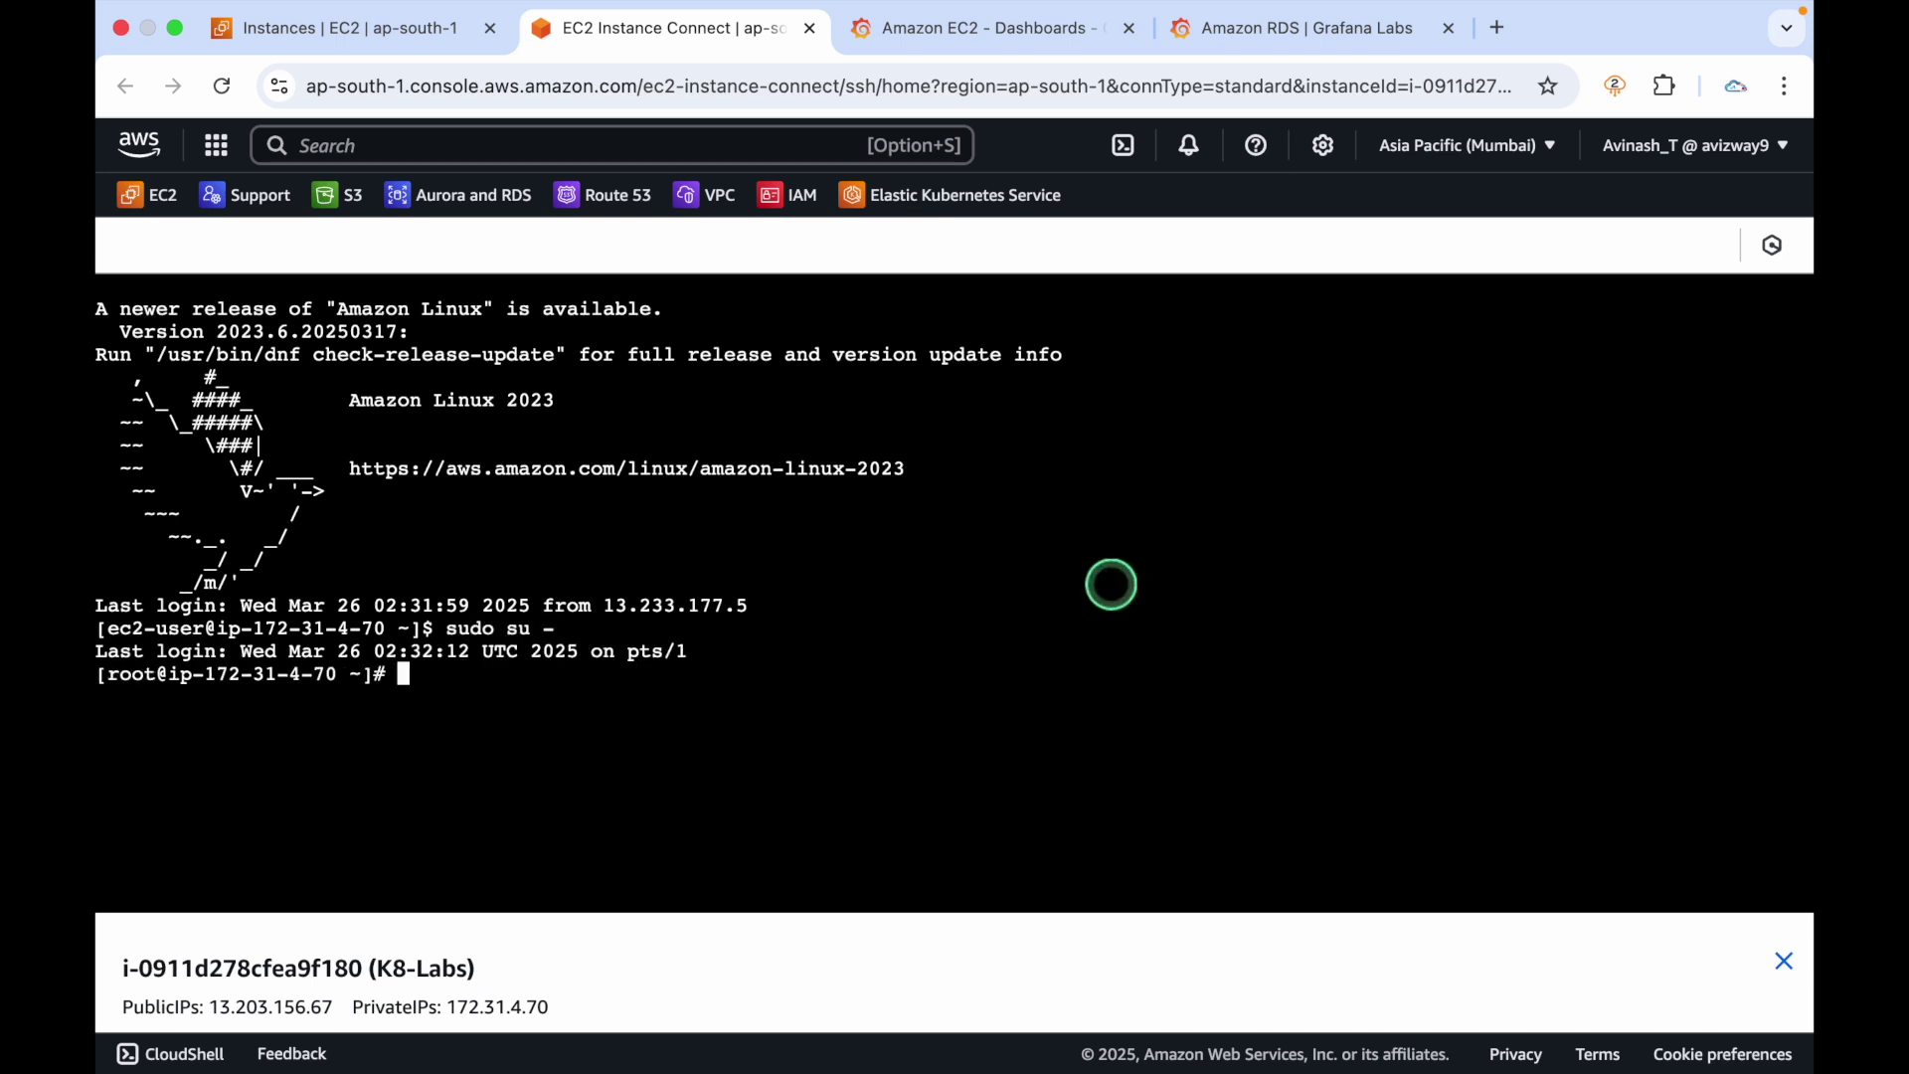
{"action": "key", "text": "ctrl+l"}
{"action": "key", "text": "Return"}
{"action": "key", "text": "Return"}
{"action": "key", "text": "Return"}
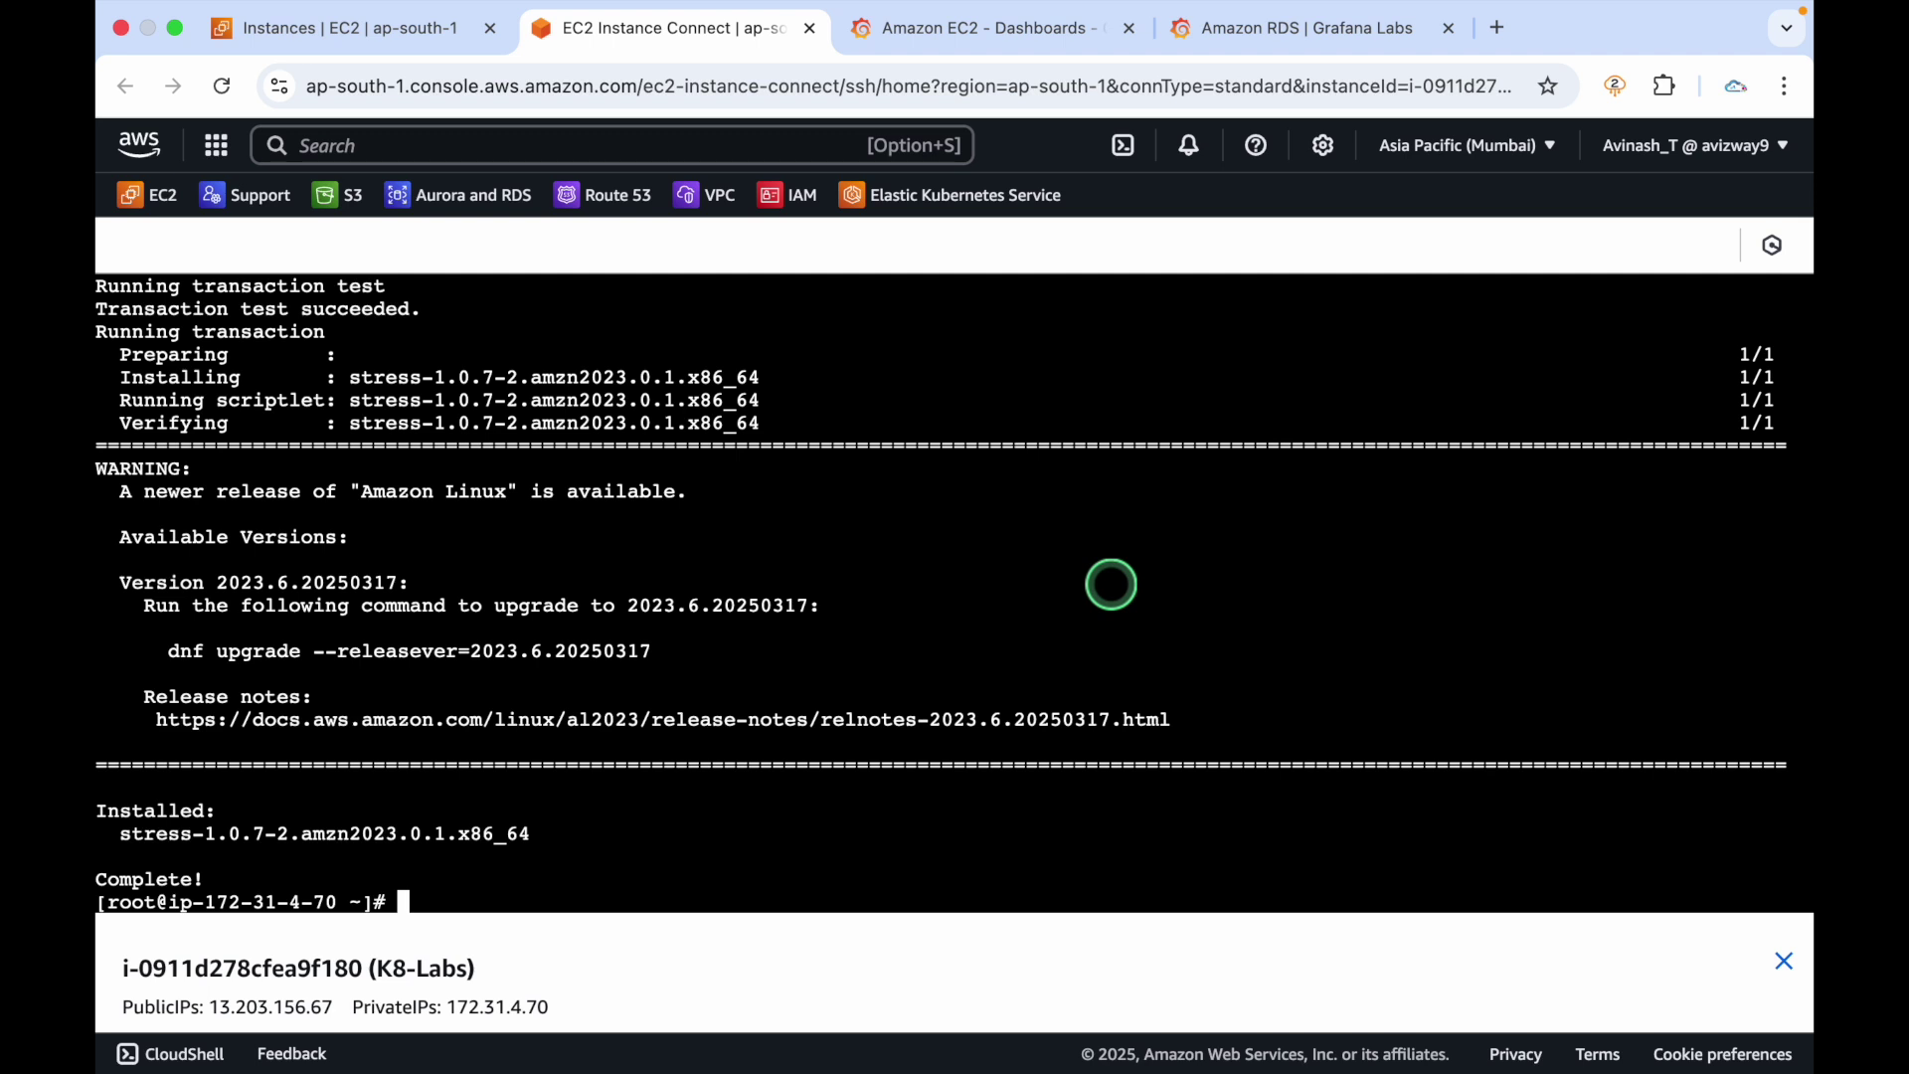
{"action": "key", "text": "ctrl+l"}
{"action": "key", "text": "Return"}
{"action": "key", "text": "Return"}
{"action": "key", "text": "Return"}
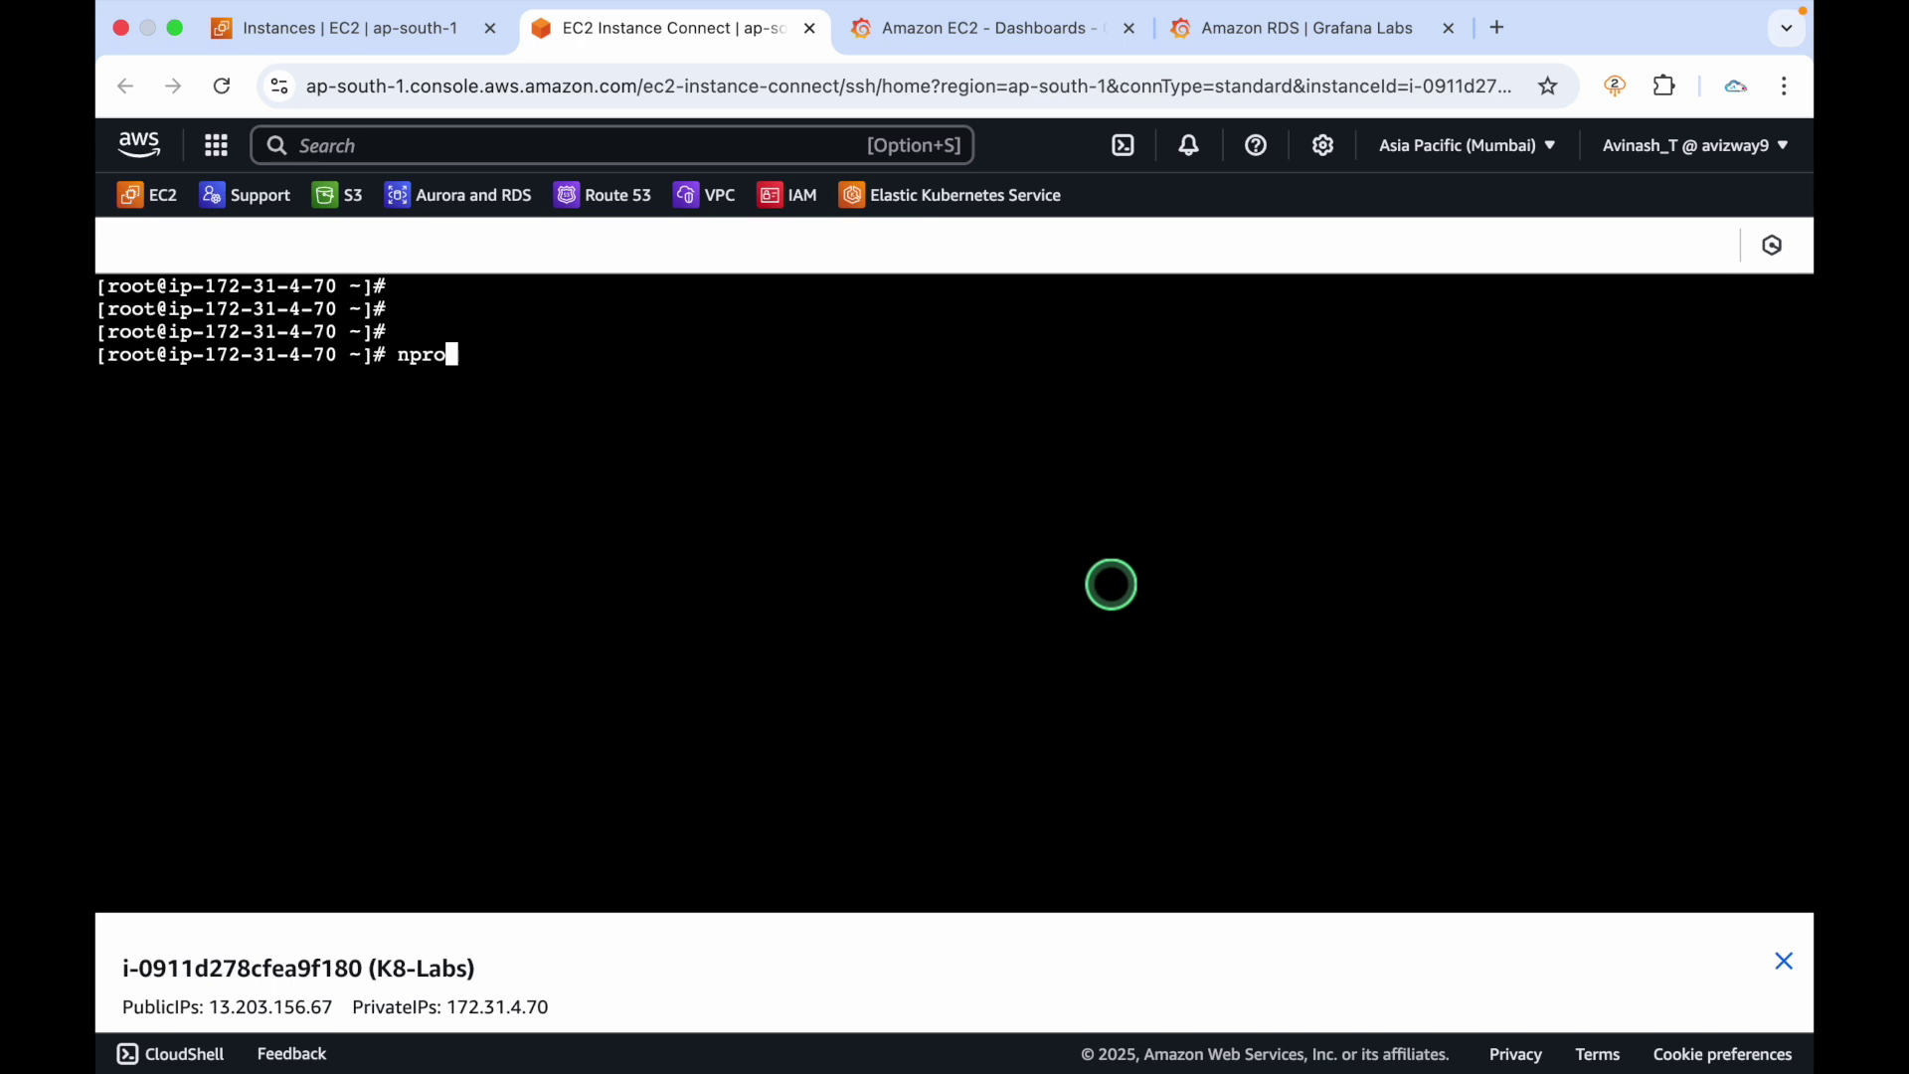
{"action": "type", "text": "c"}
{"action": "key", "text": "Return"}
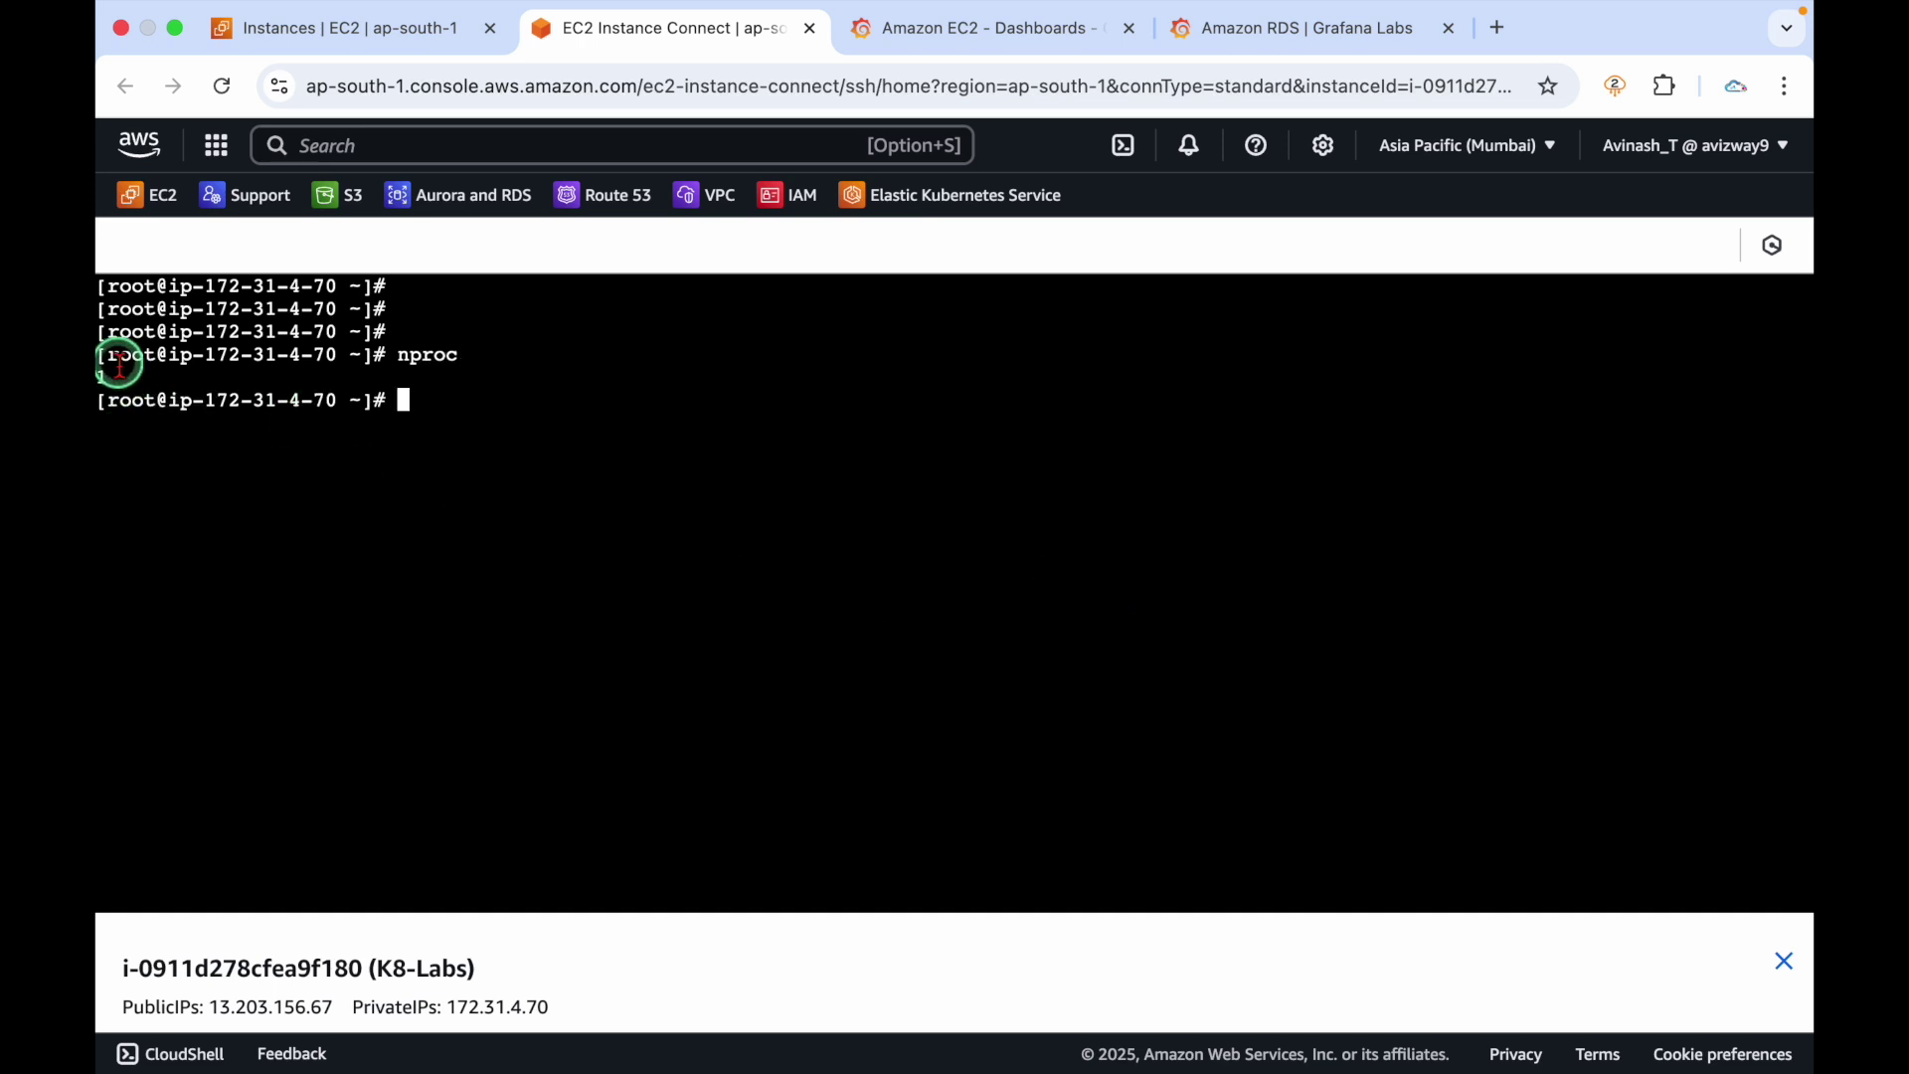
{"action": "key", "text": "Return"}
{"action": "key", "text": "Return"}
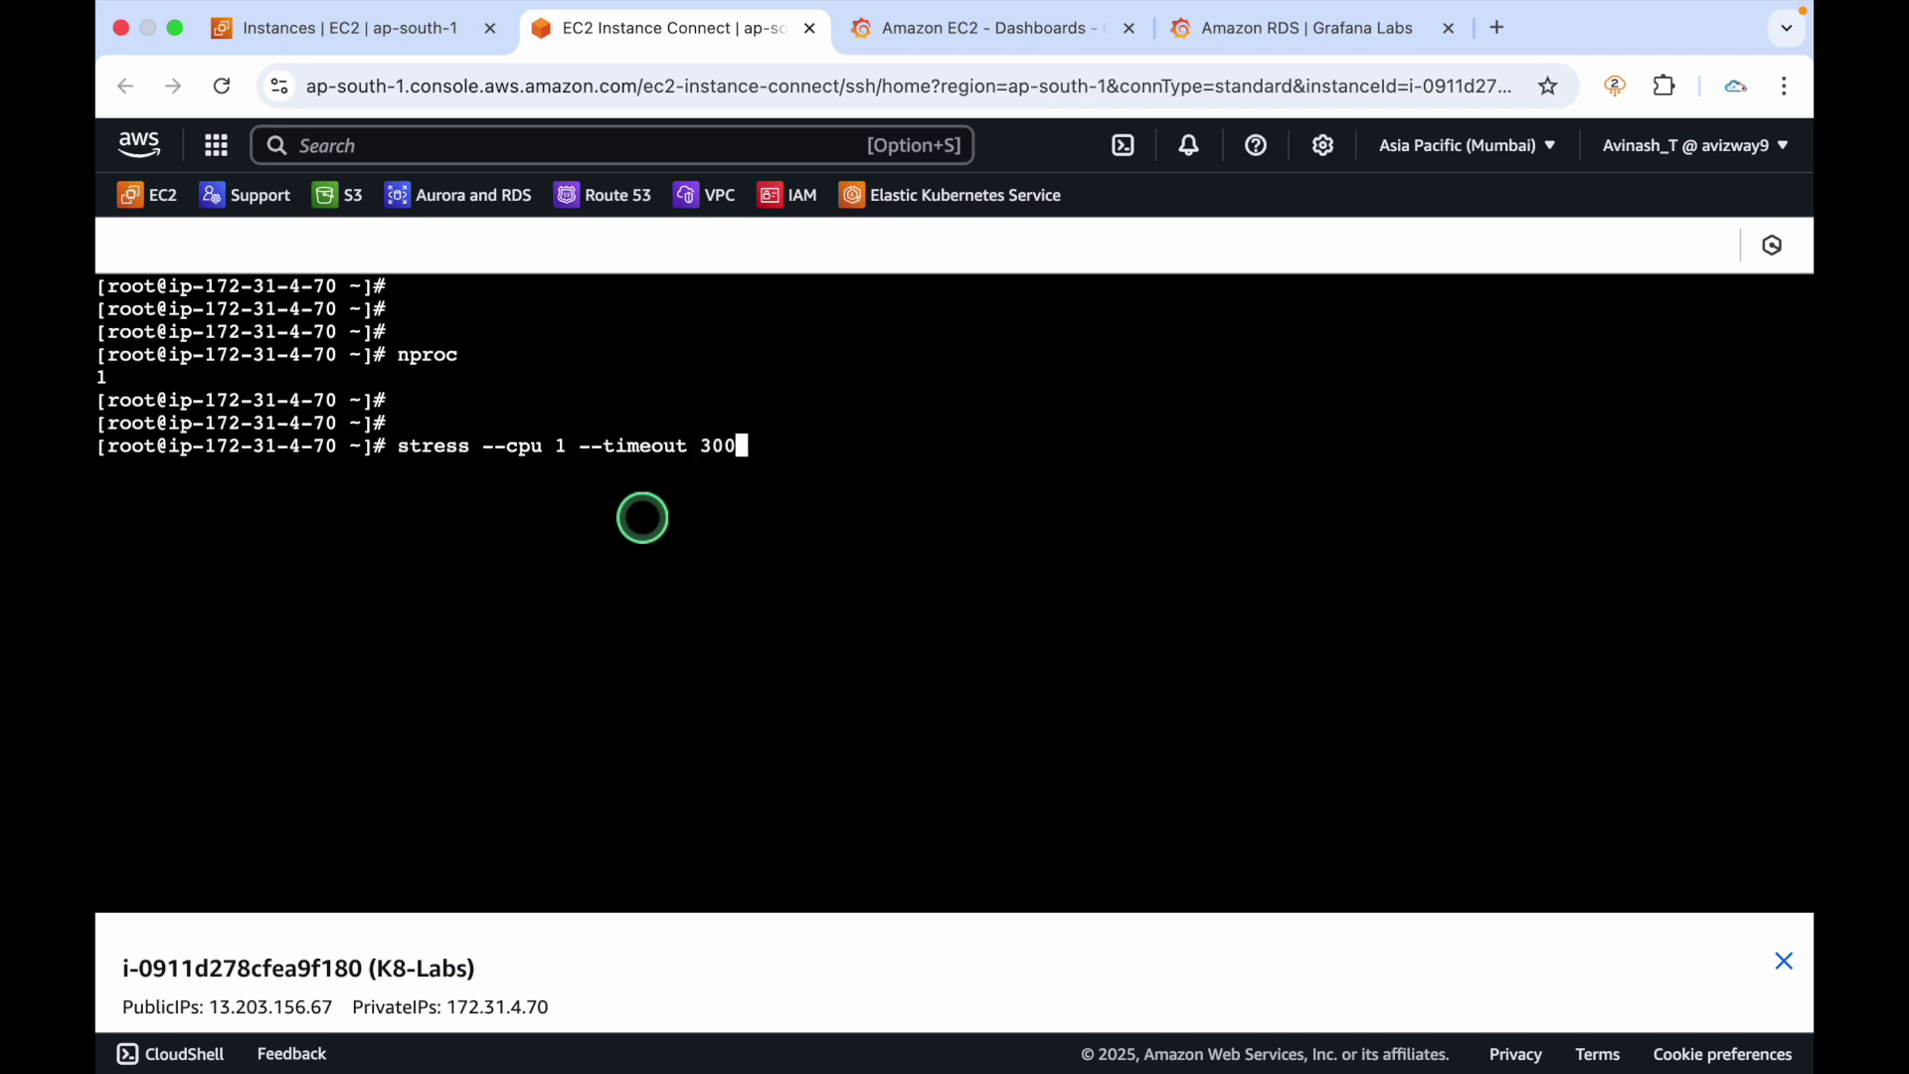
{"action": "key", "text": "Return"}
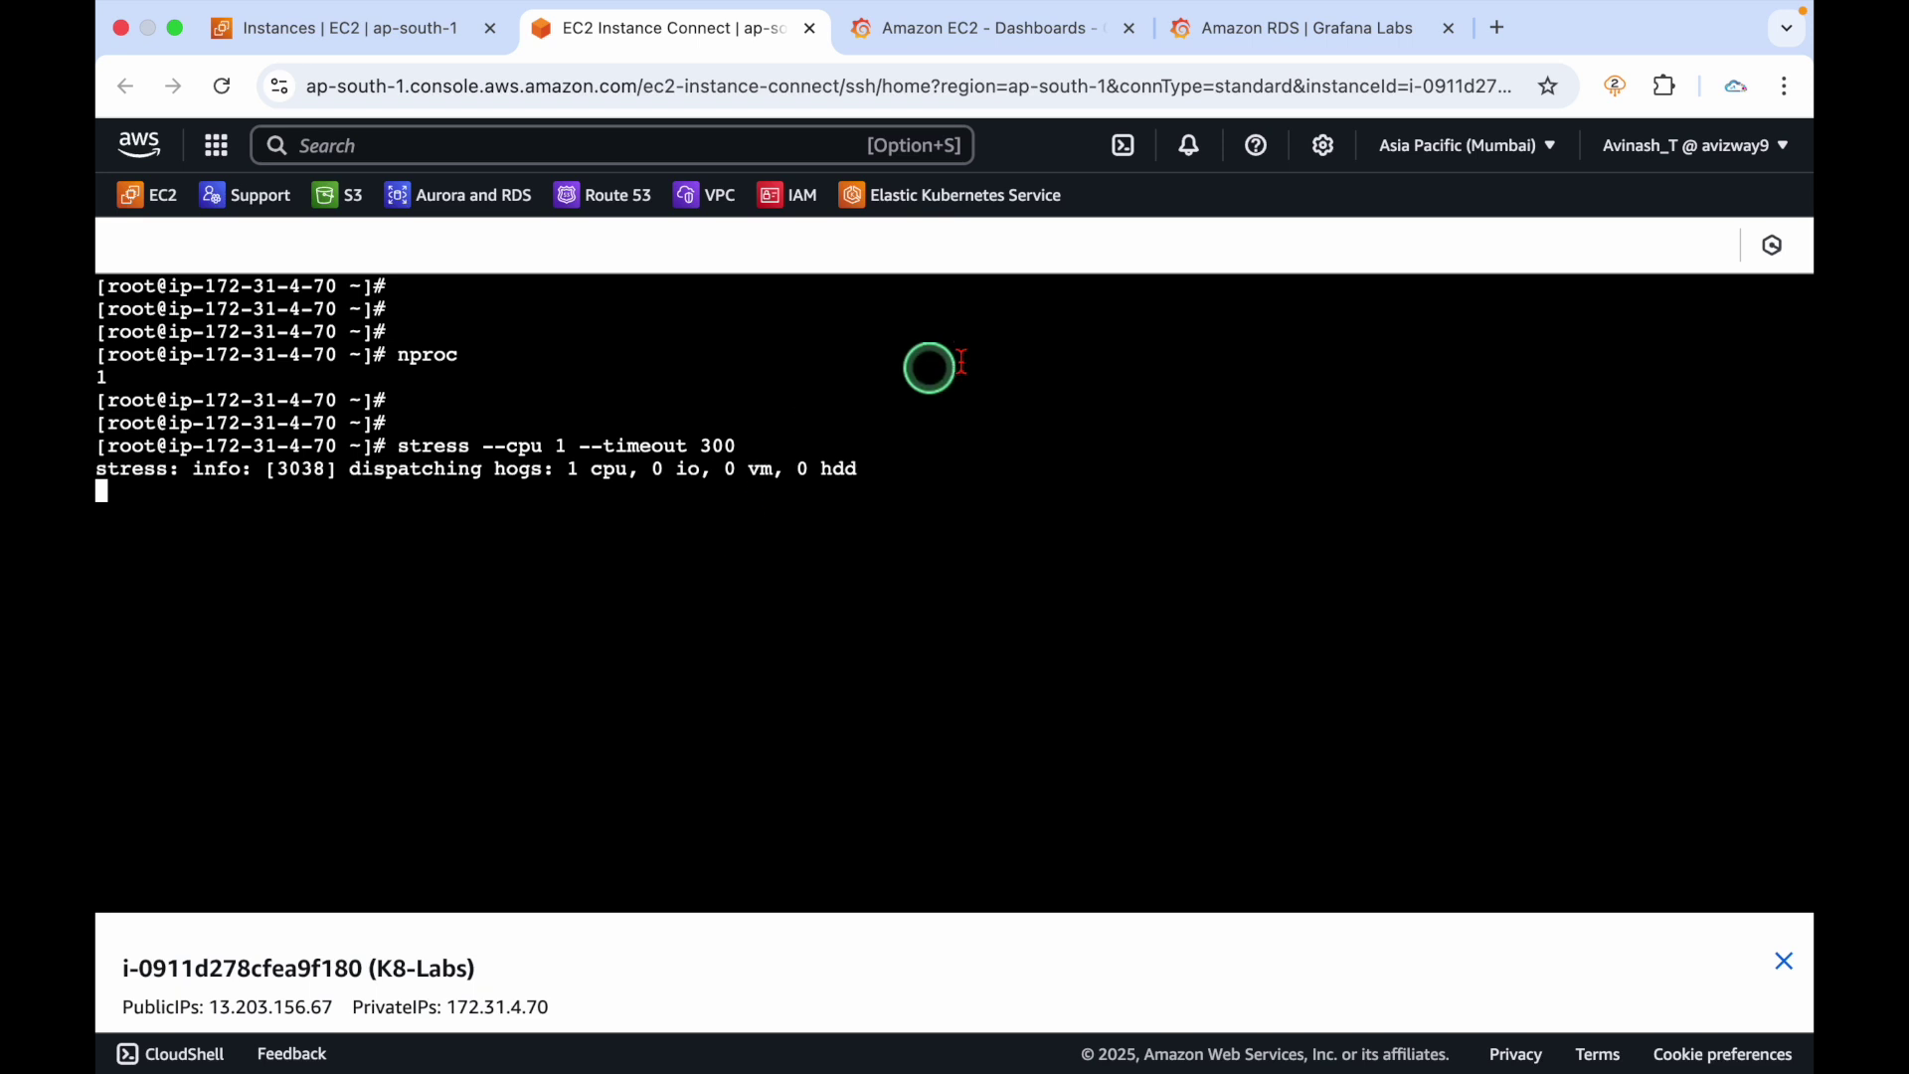
Reload the Amazon EC2 dashboard and check the K8-Labs instance ID in the EC2 list
{"action": "left_click", "coordinate": [962, 30]}
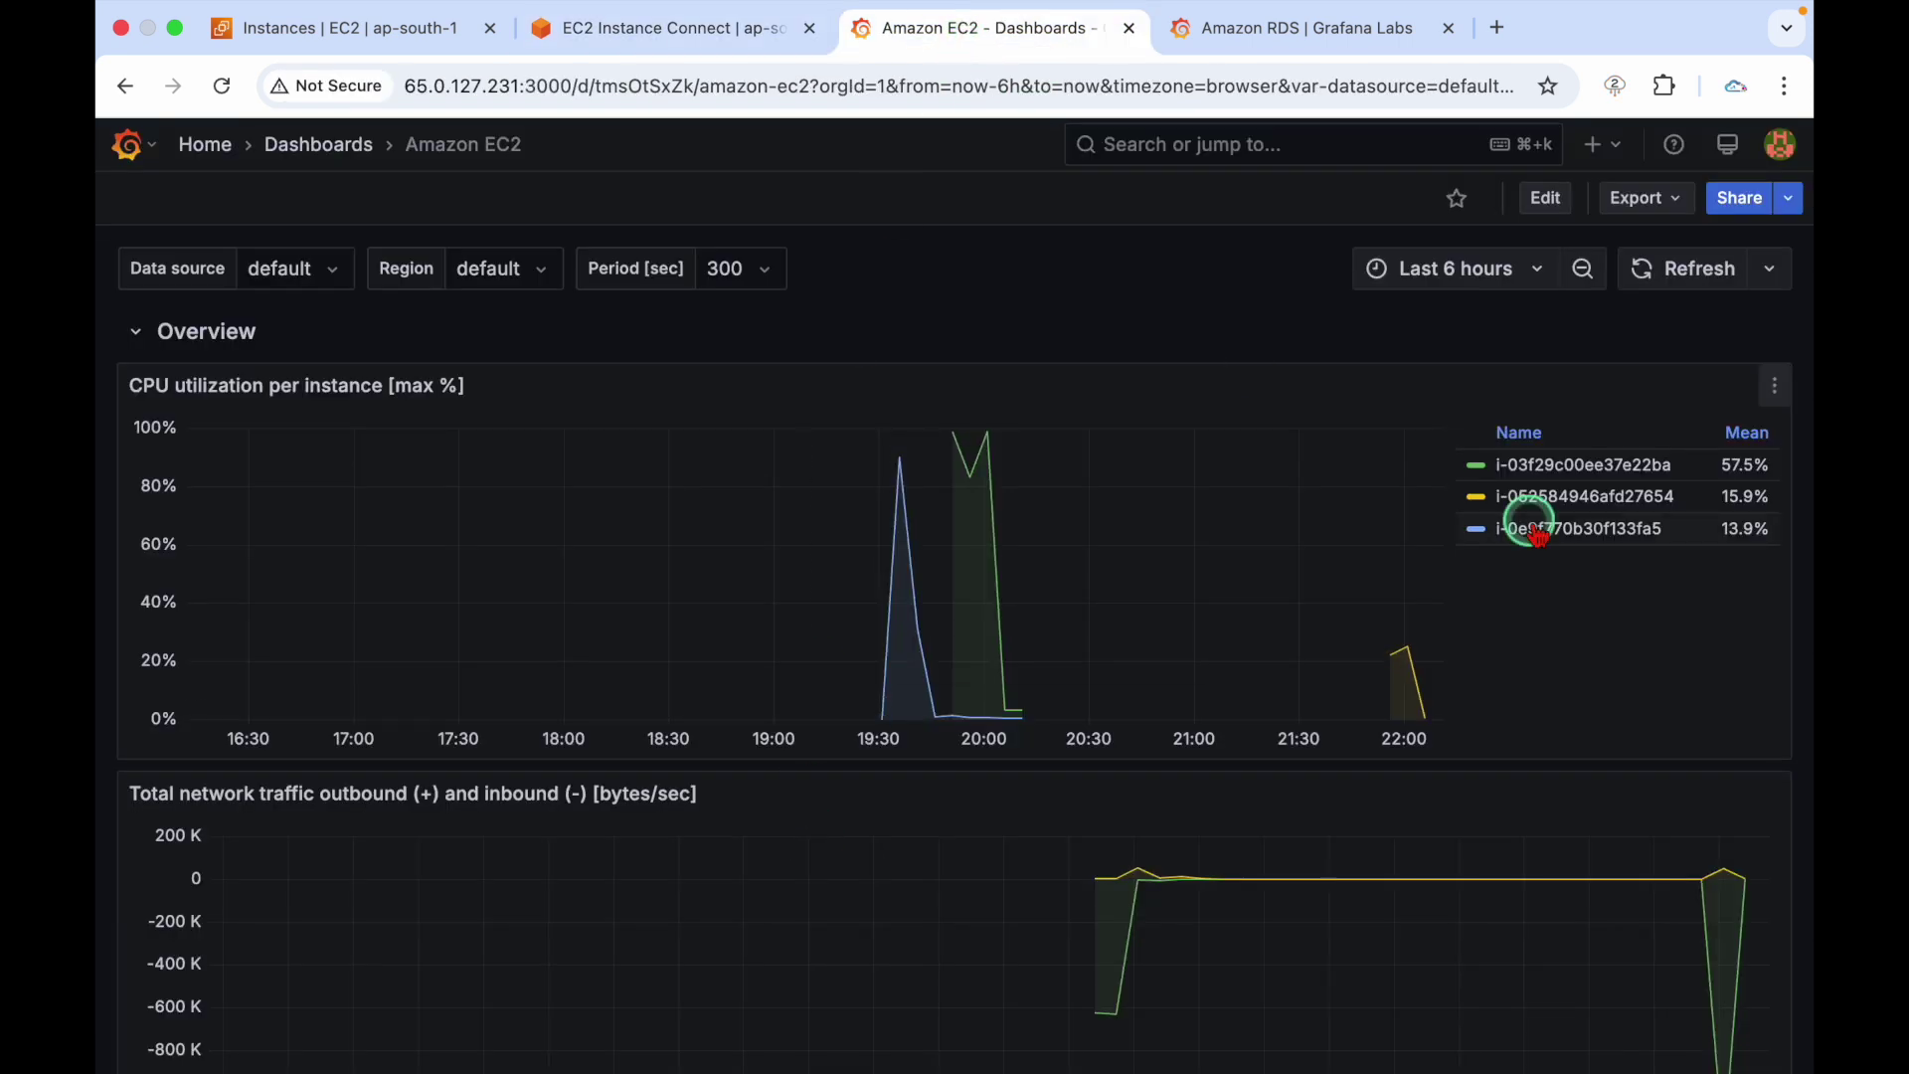
{"action": "left_click", "coordinate": [1662, 289]}
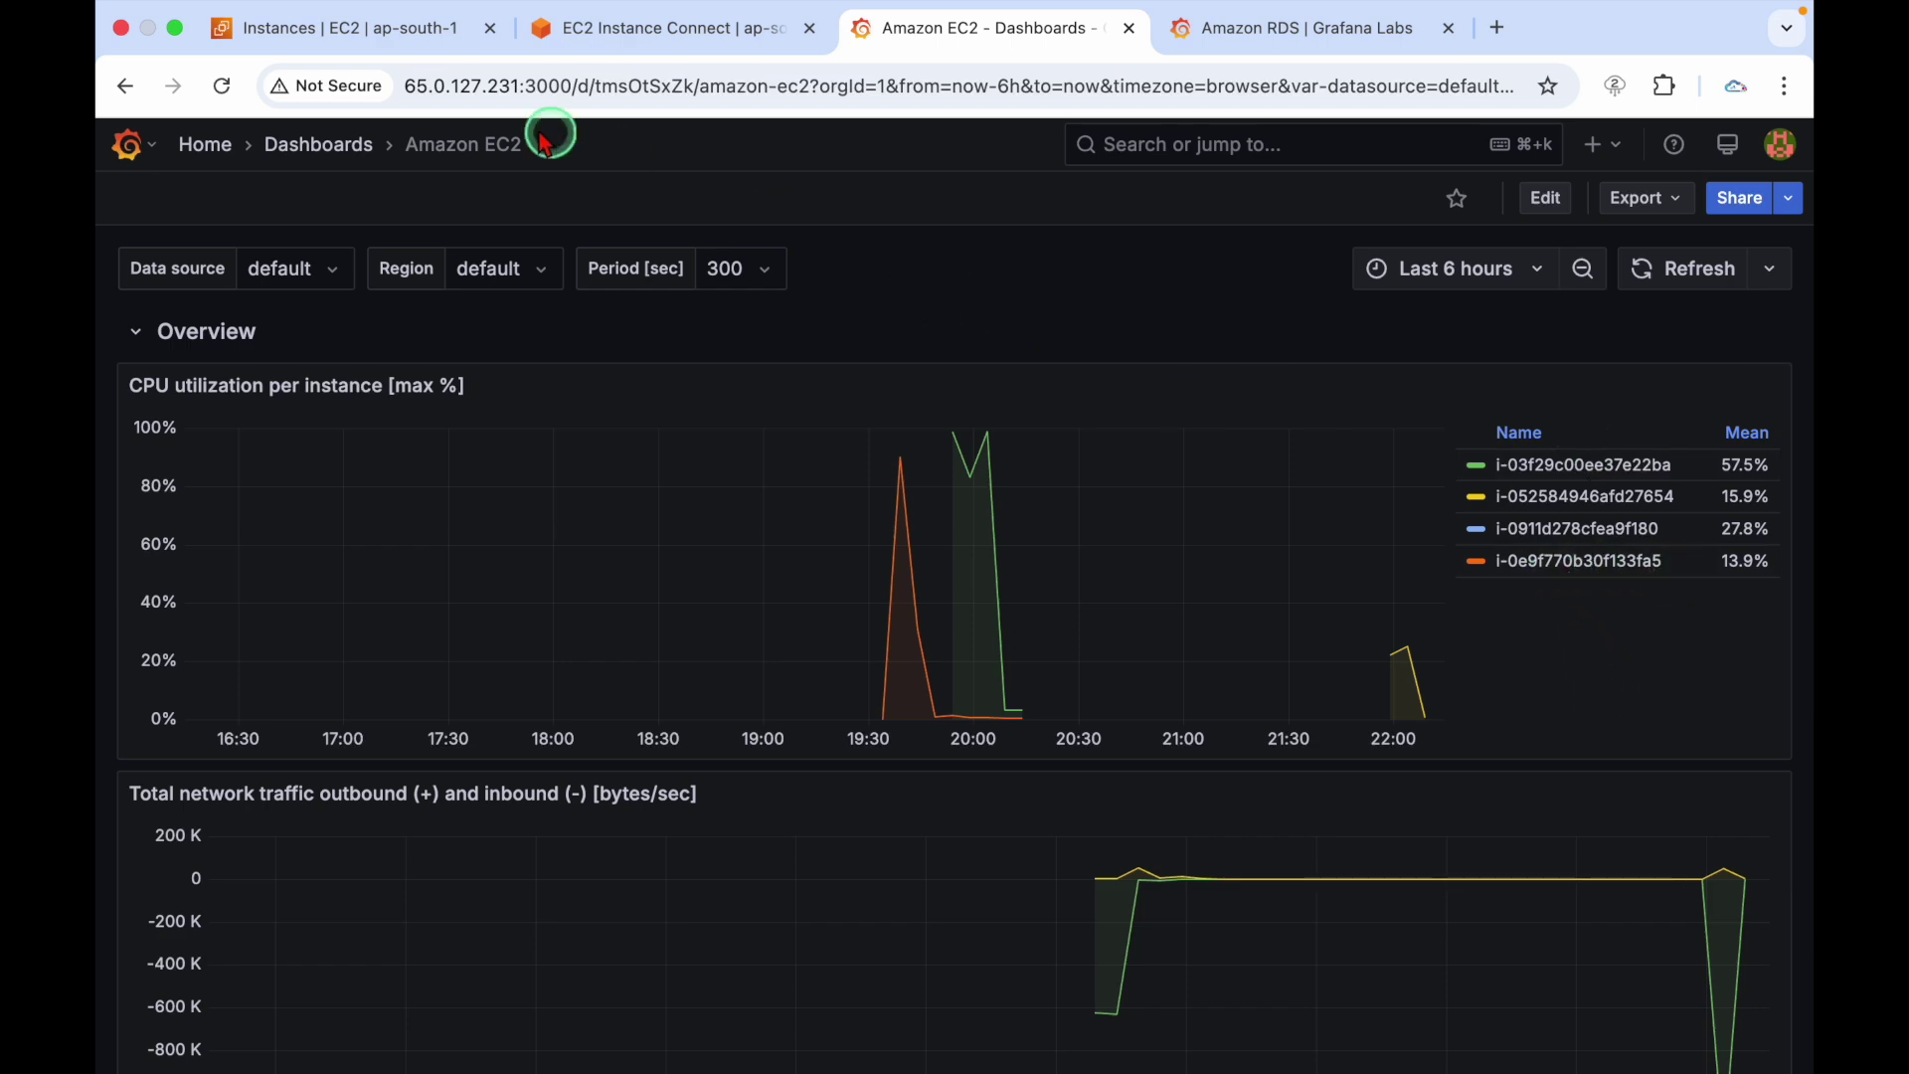
{"action": "left_click", "coordinate": [375, 30]}
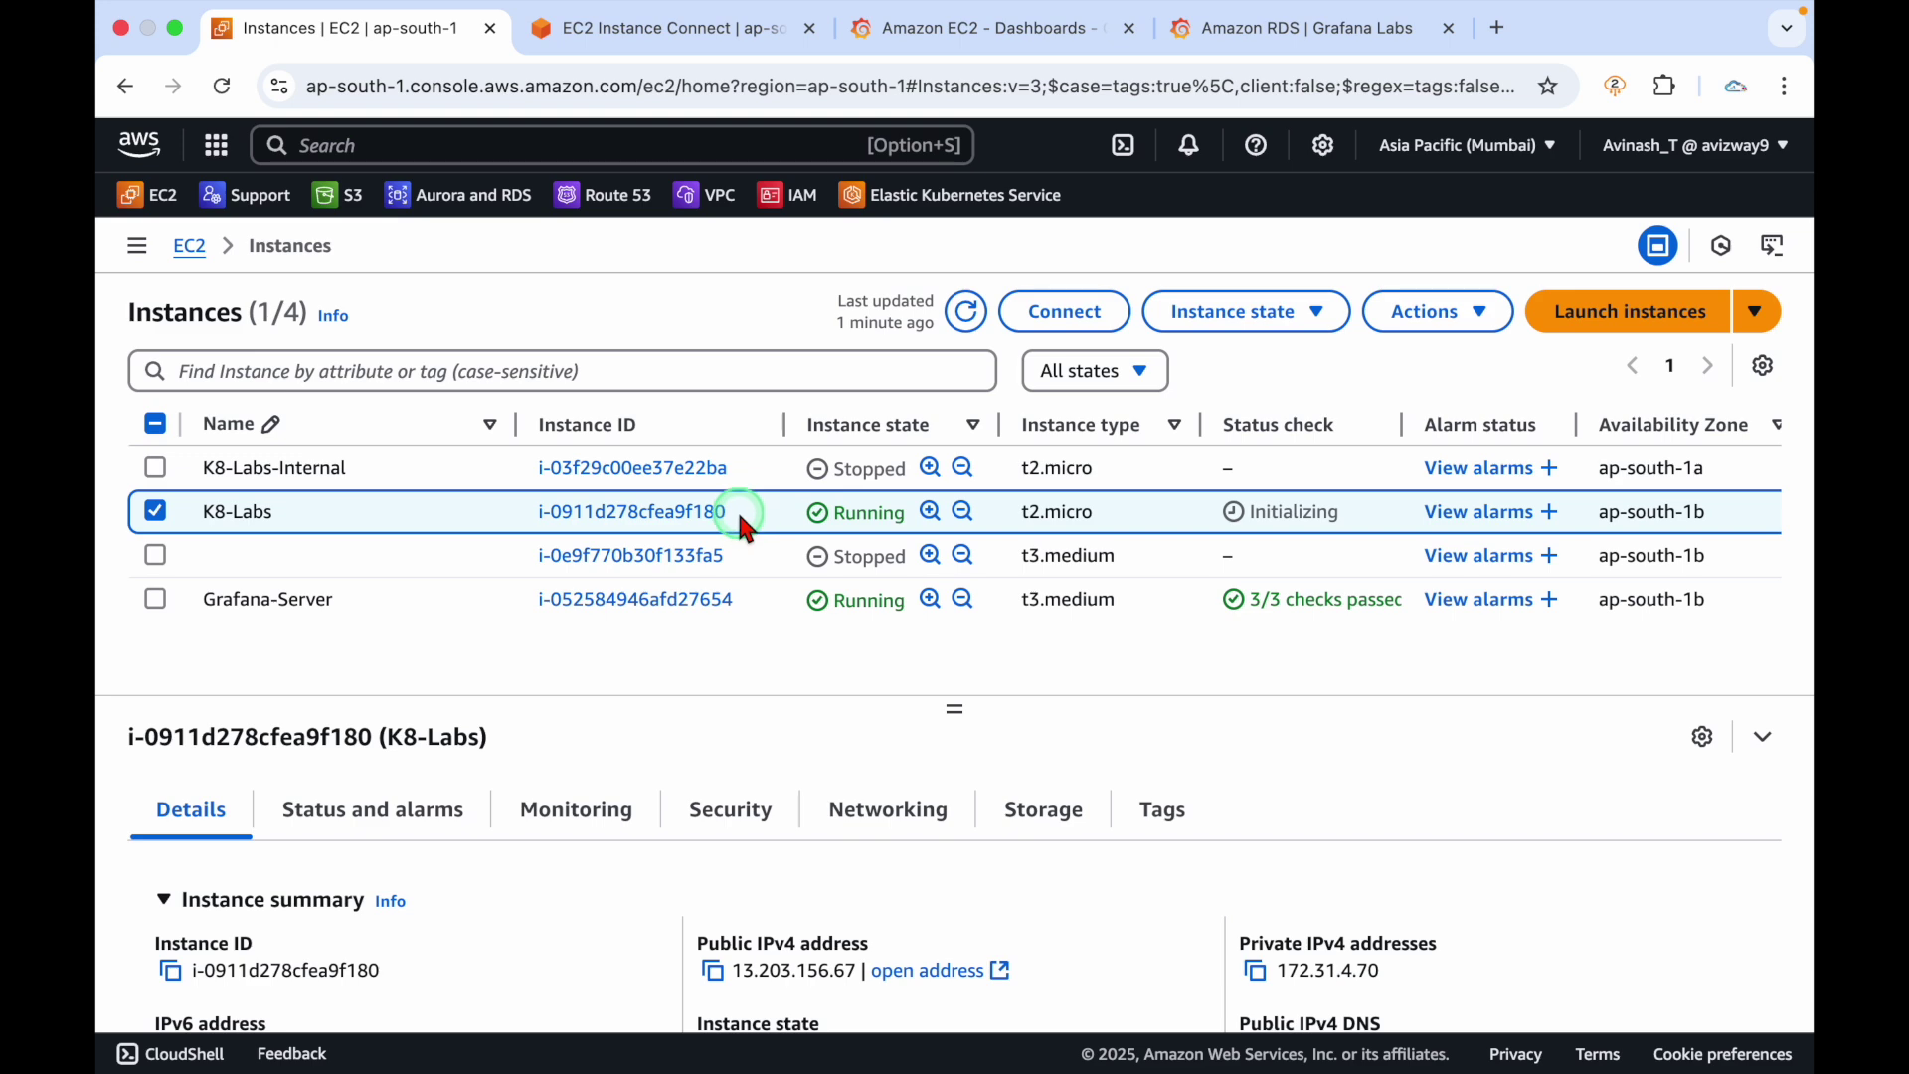
{"action": "left_click_drag", "start_coordinate": [731, 512], "coordinate": [686, 511]}
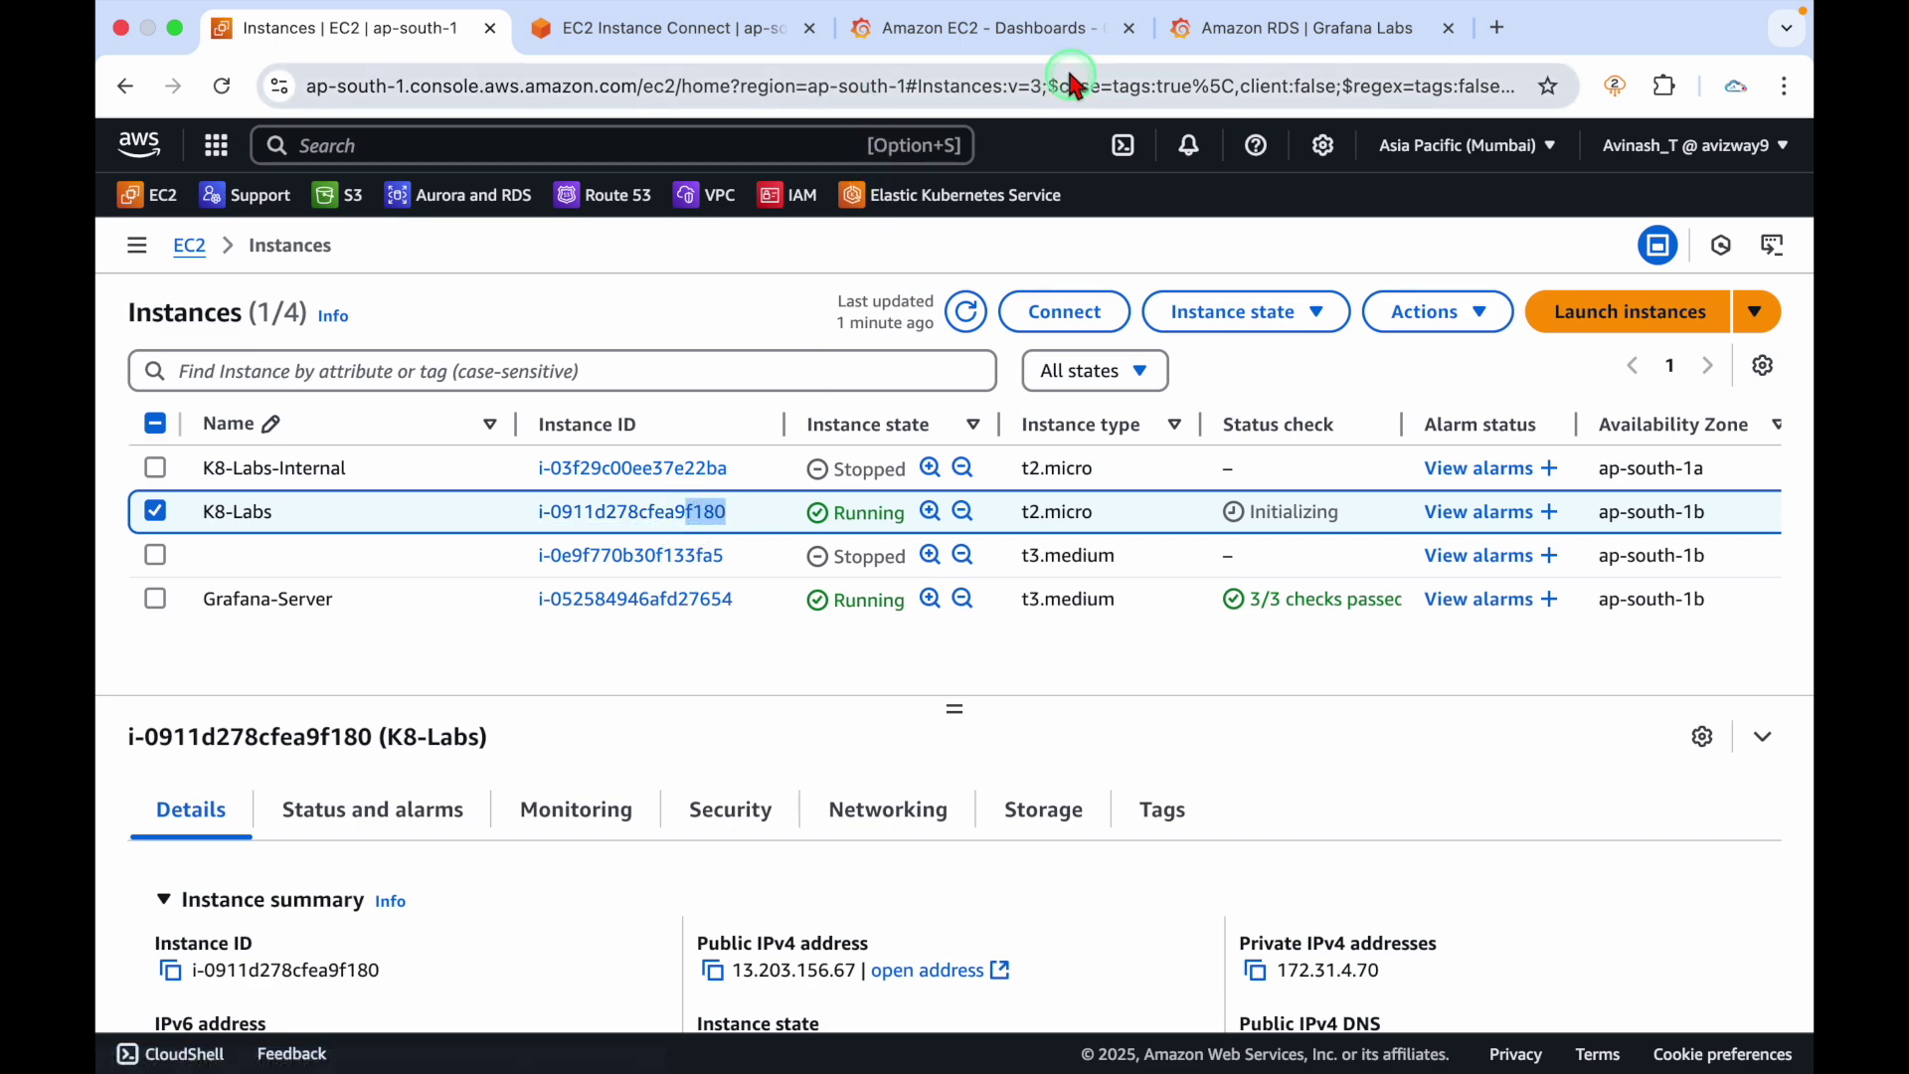
{"action": "left_click", "coordinate": [1252, 45]}
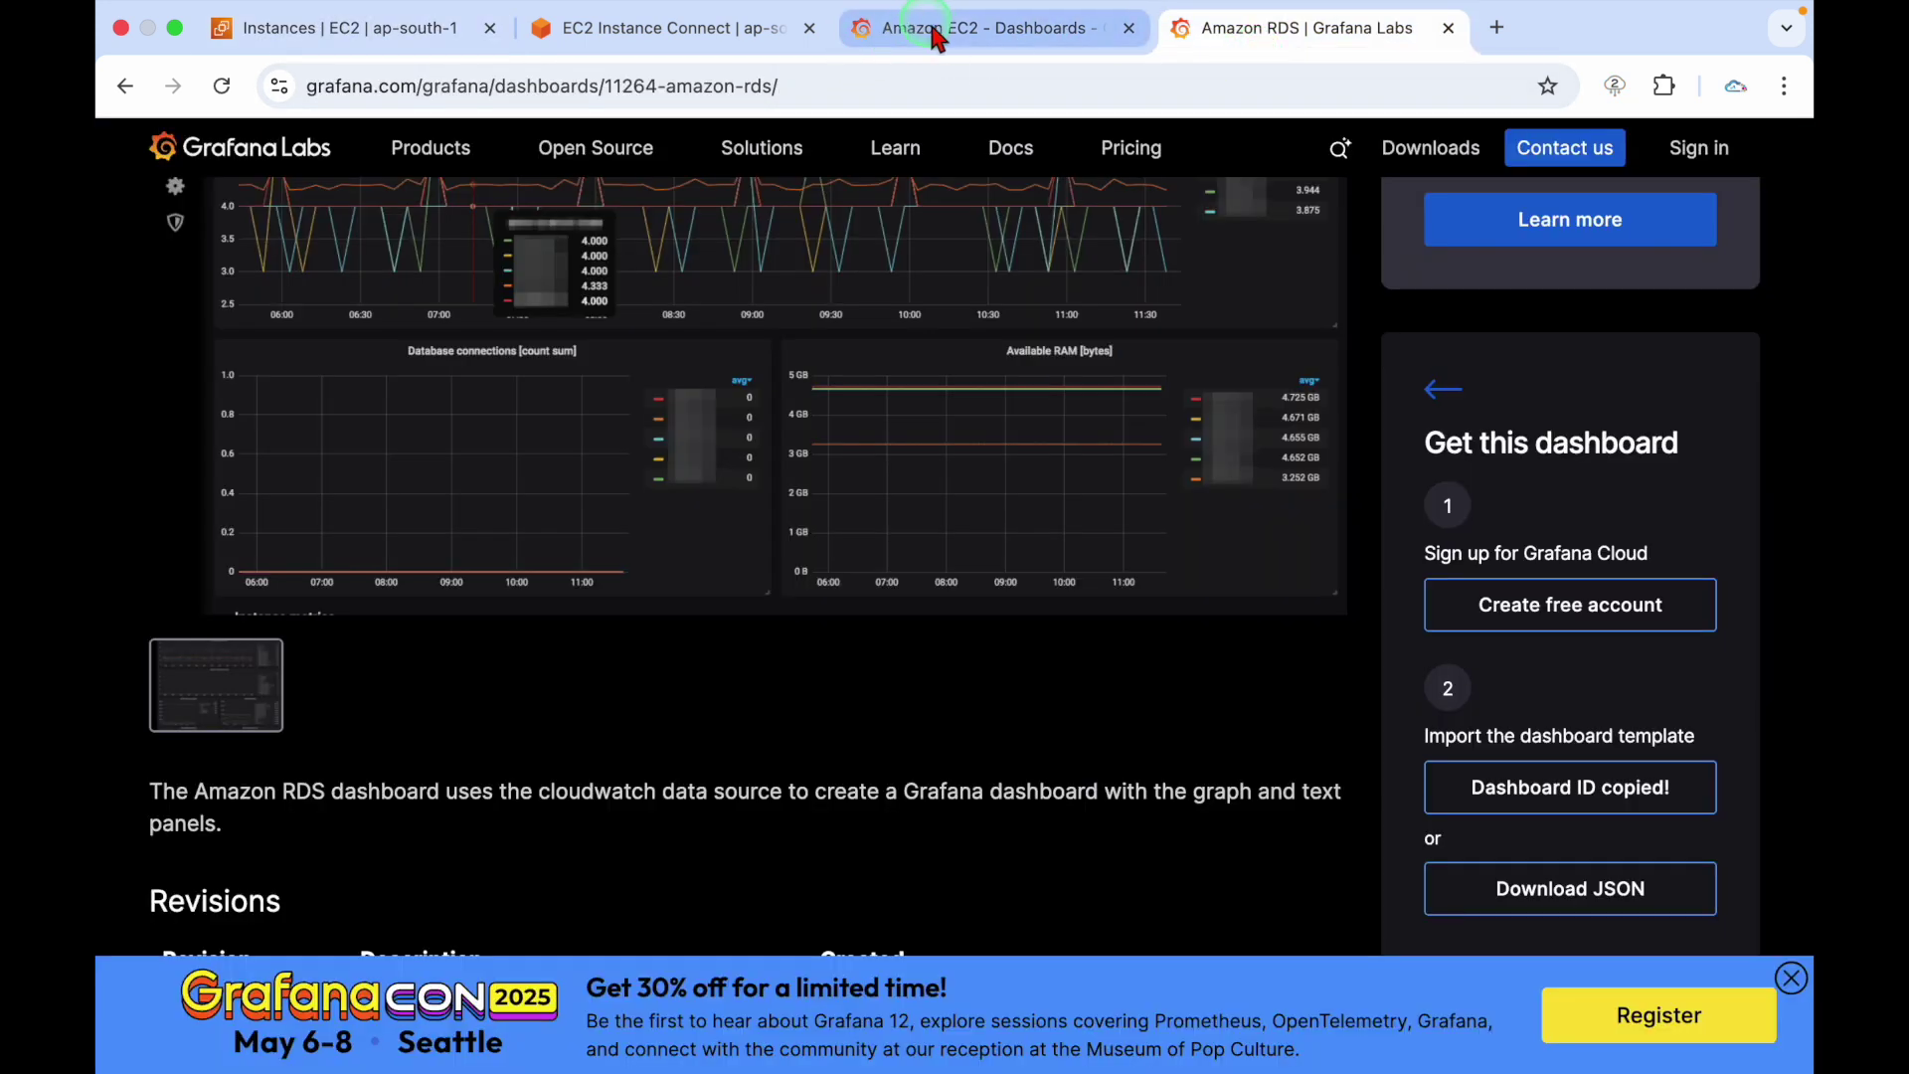
Isolate instance i-0911d278cfea9f180's CPU line and zoom the time range to 21:56:05–22:14:30
{"action": "left_click", "coordinate": [971, 28]}
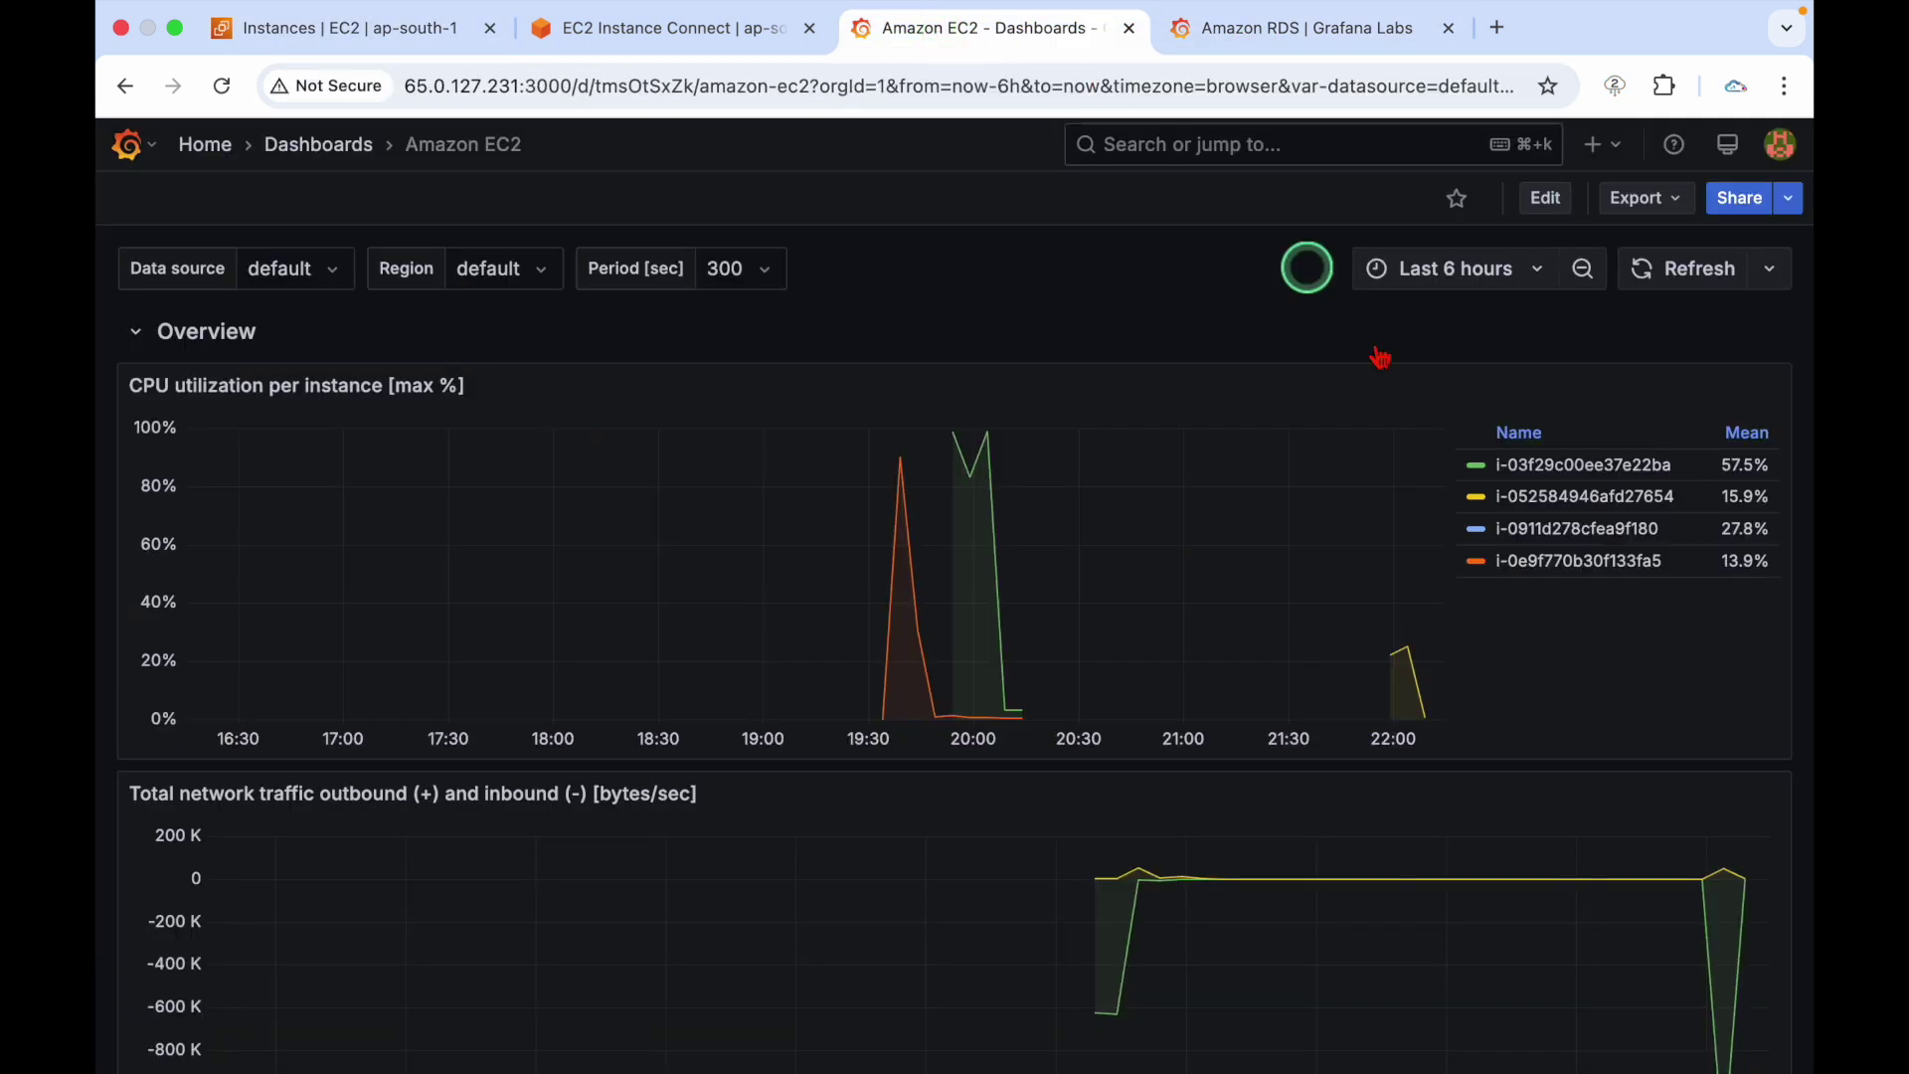
{"action": "left_click", "coordinate": [1625, 542]}
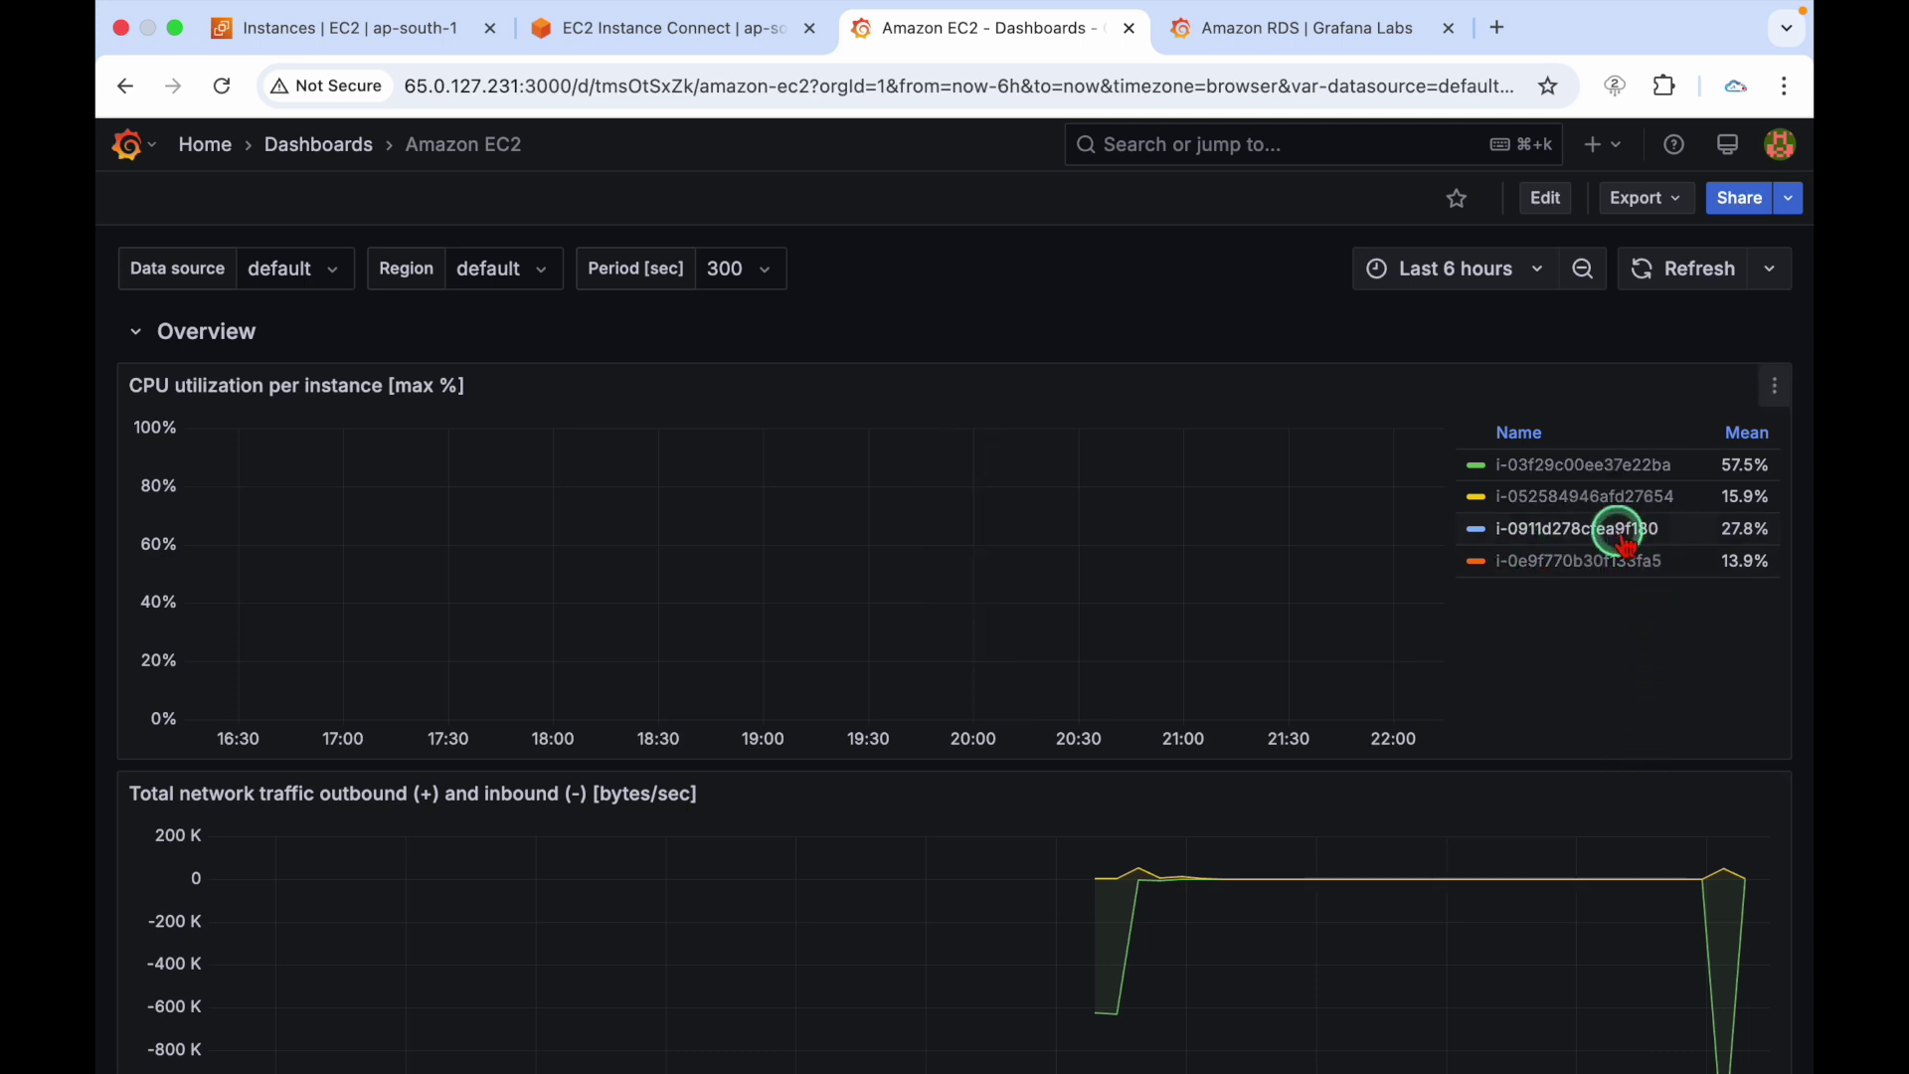
{"action": "left_click", "coordinate": [1626, 543]}
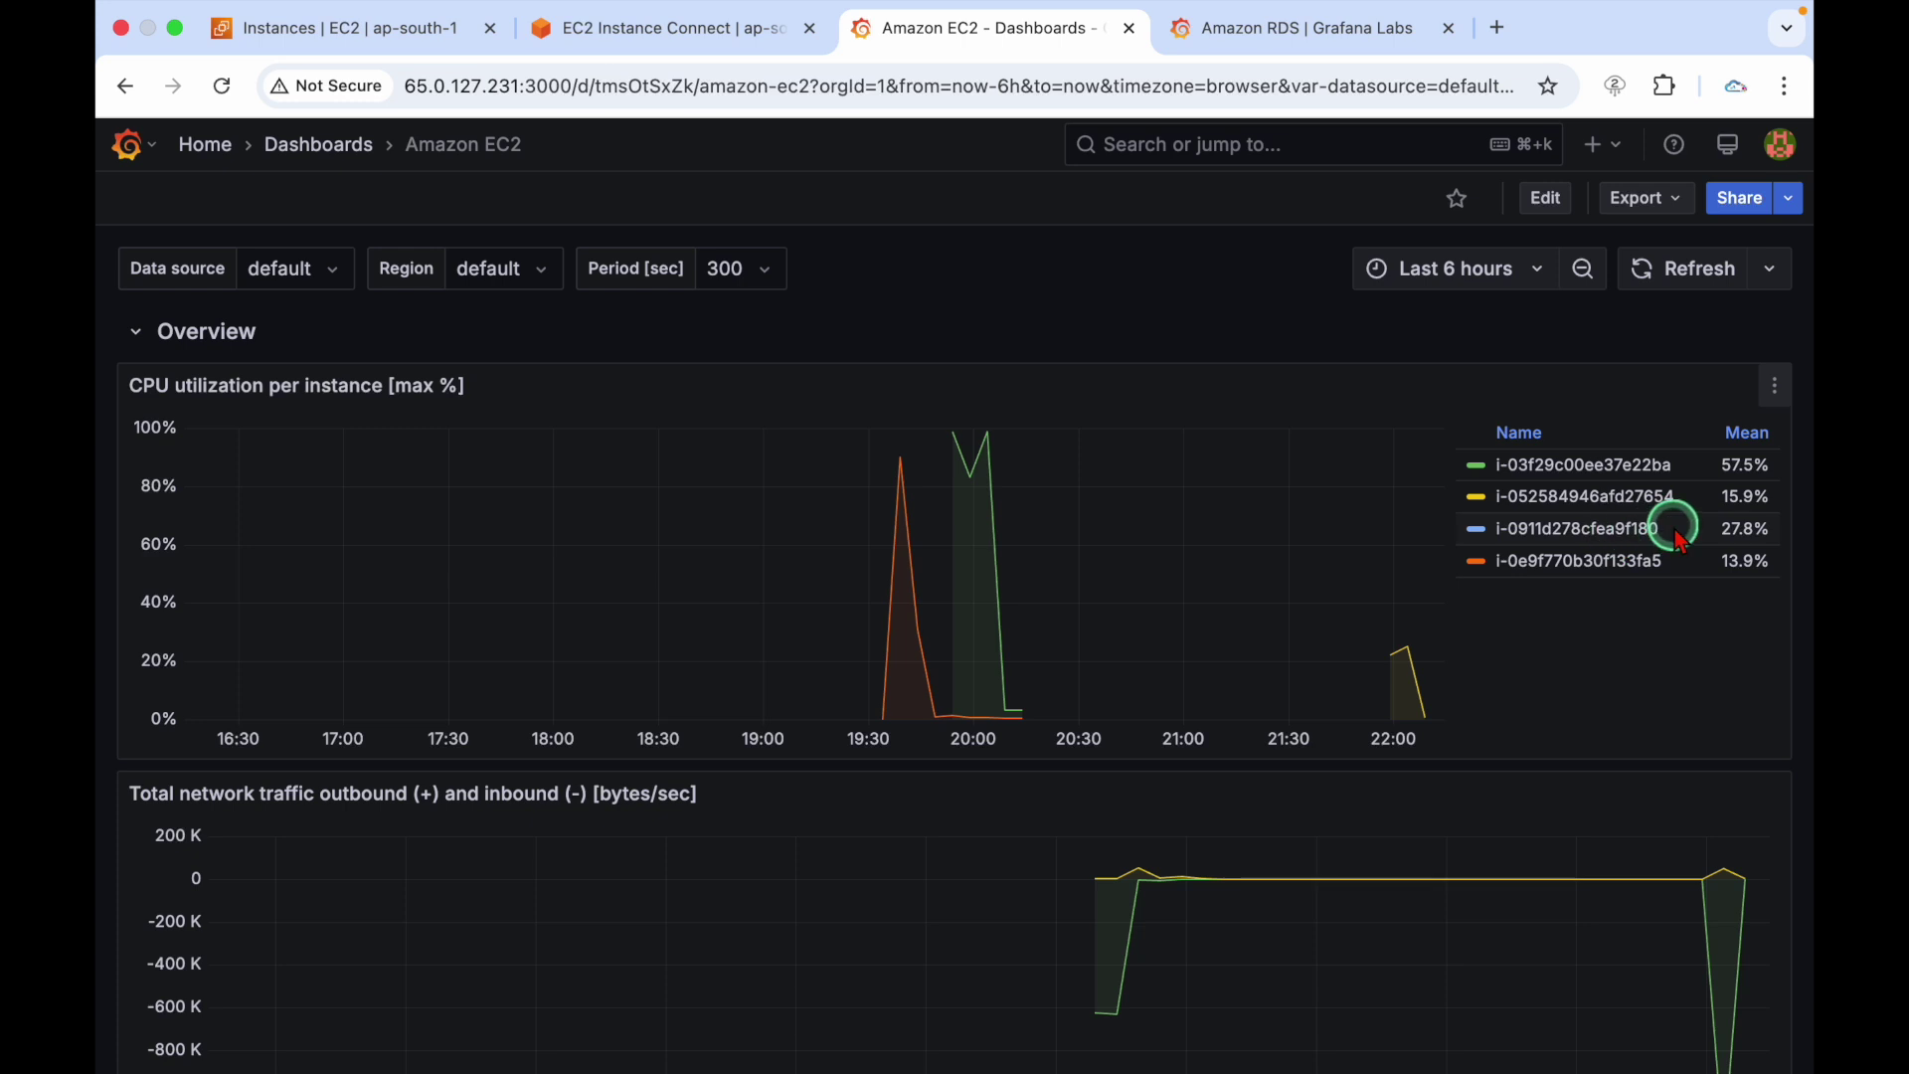
{"action": "left_click", "coordinate": [1605, 529]}
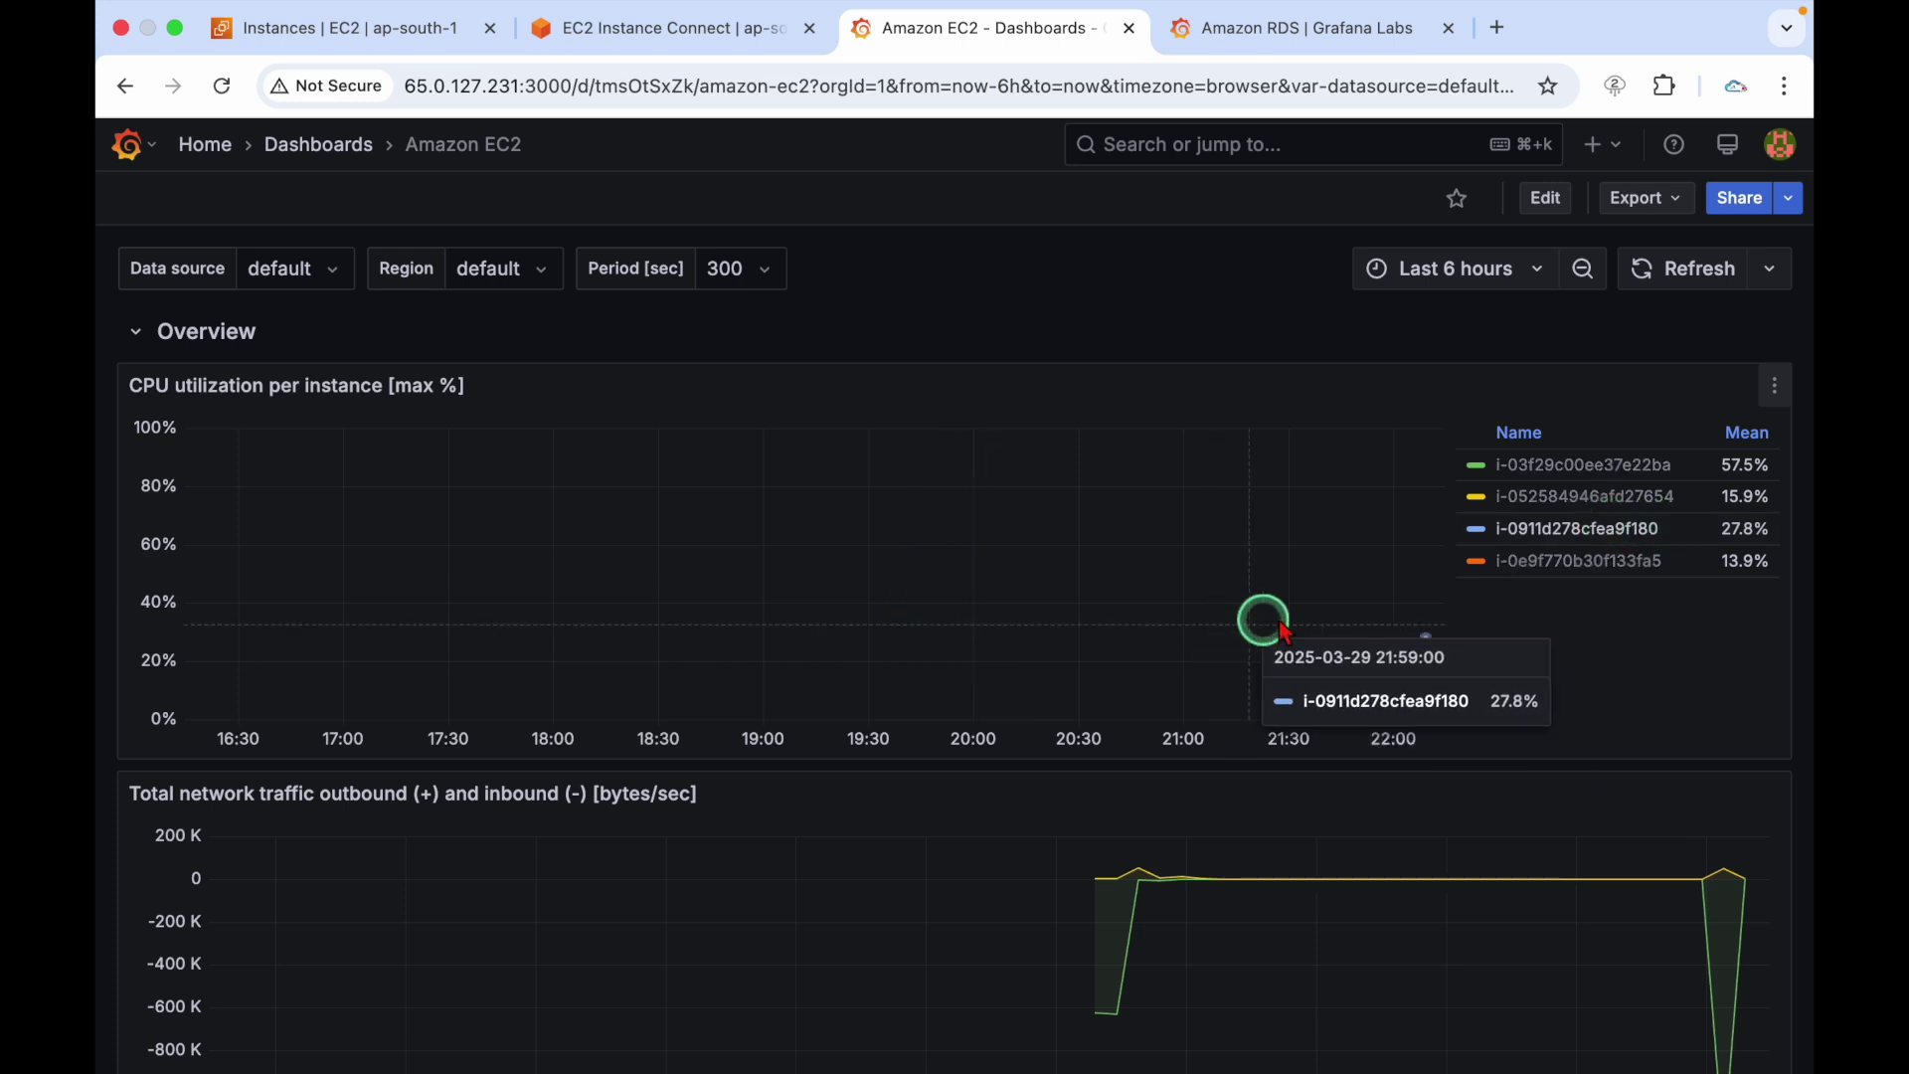
{"action": "left_click_drag", "start_coordinate": [1378, 593], "coordinate": [1486, 669]}
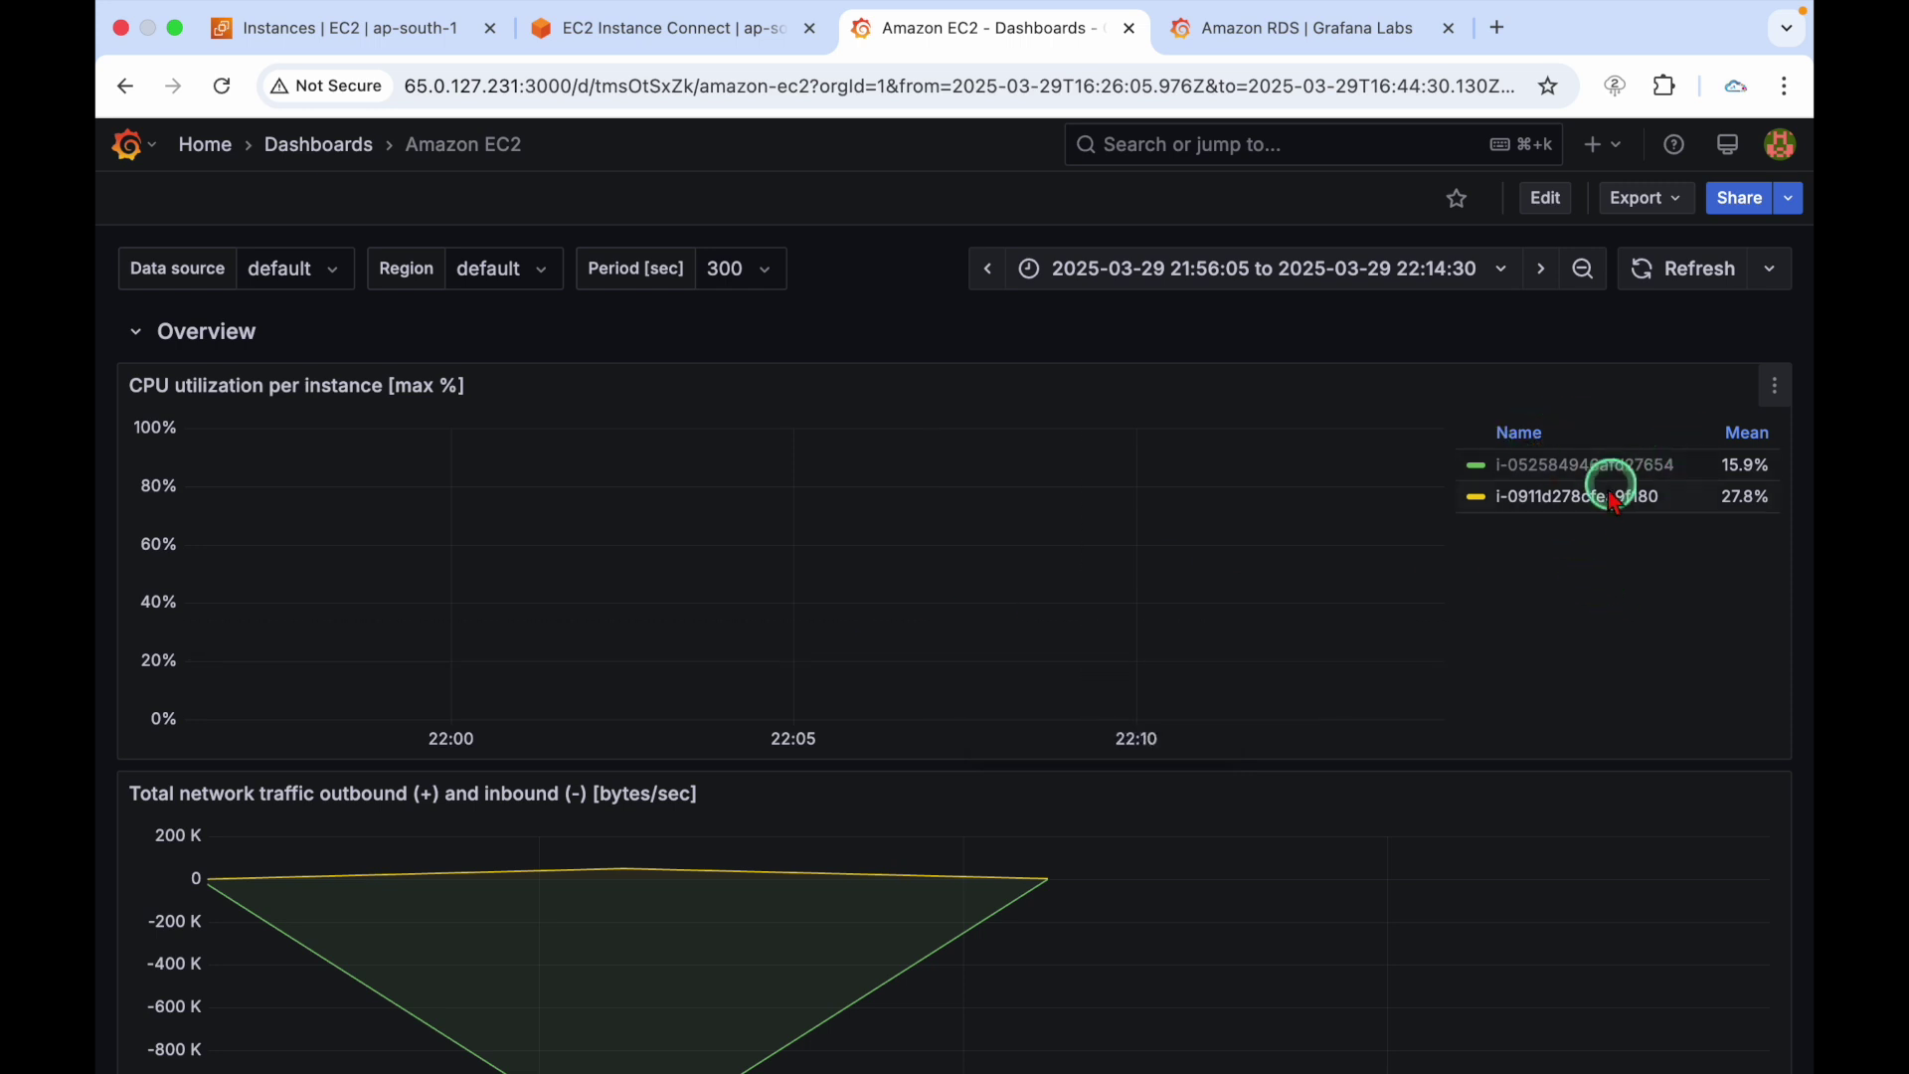
{"action": "left_click", "coordinate": [1588, 497]}
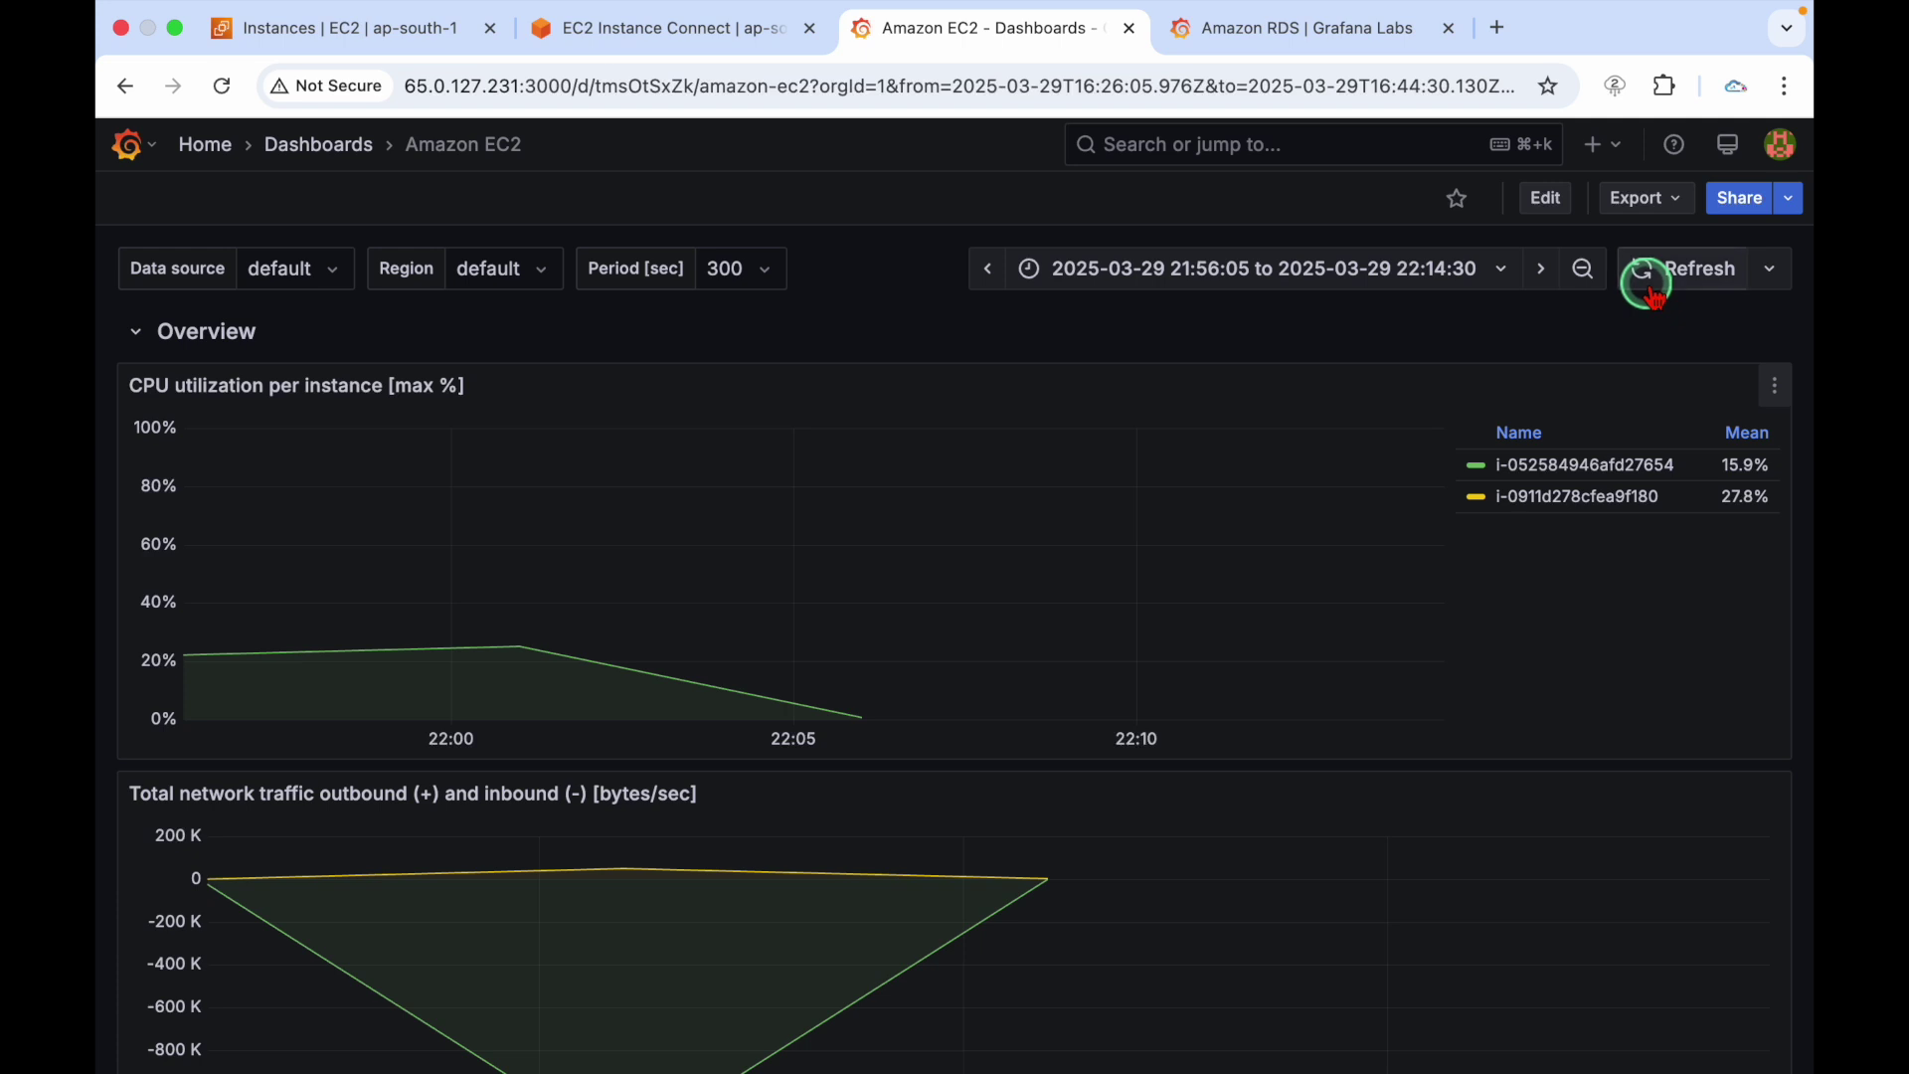
Keep the period at 300 seconds and set the dashboard to auto-refresh every 10s
{"action": "left_click", "coordinate": [769, 285]}
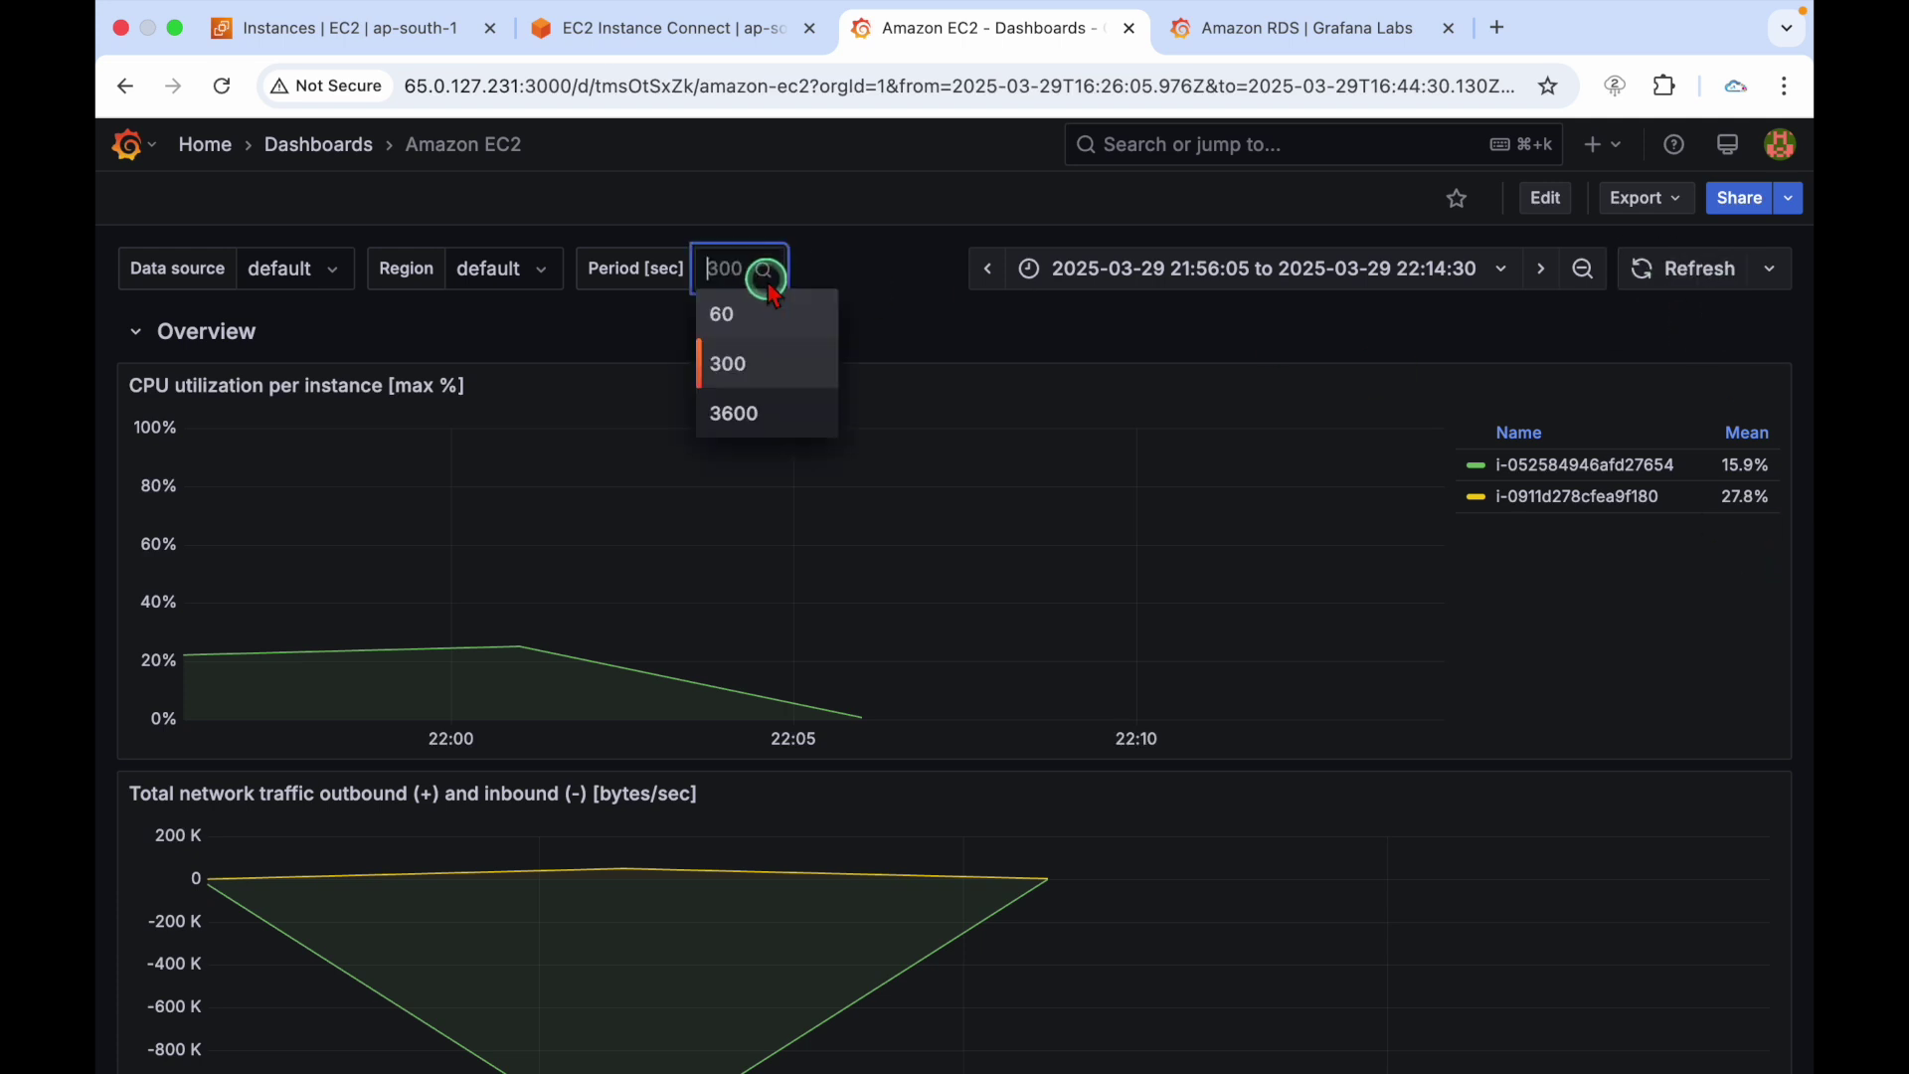
{"action": "left_click", "coordinate": [752, 364]}
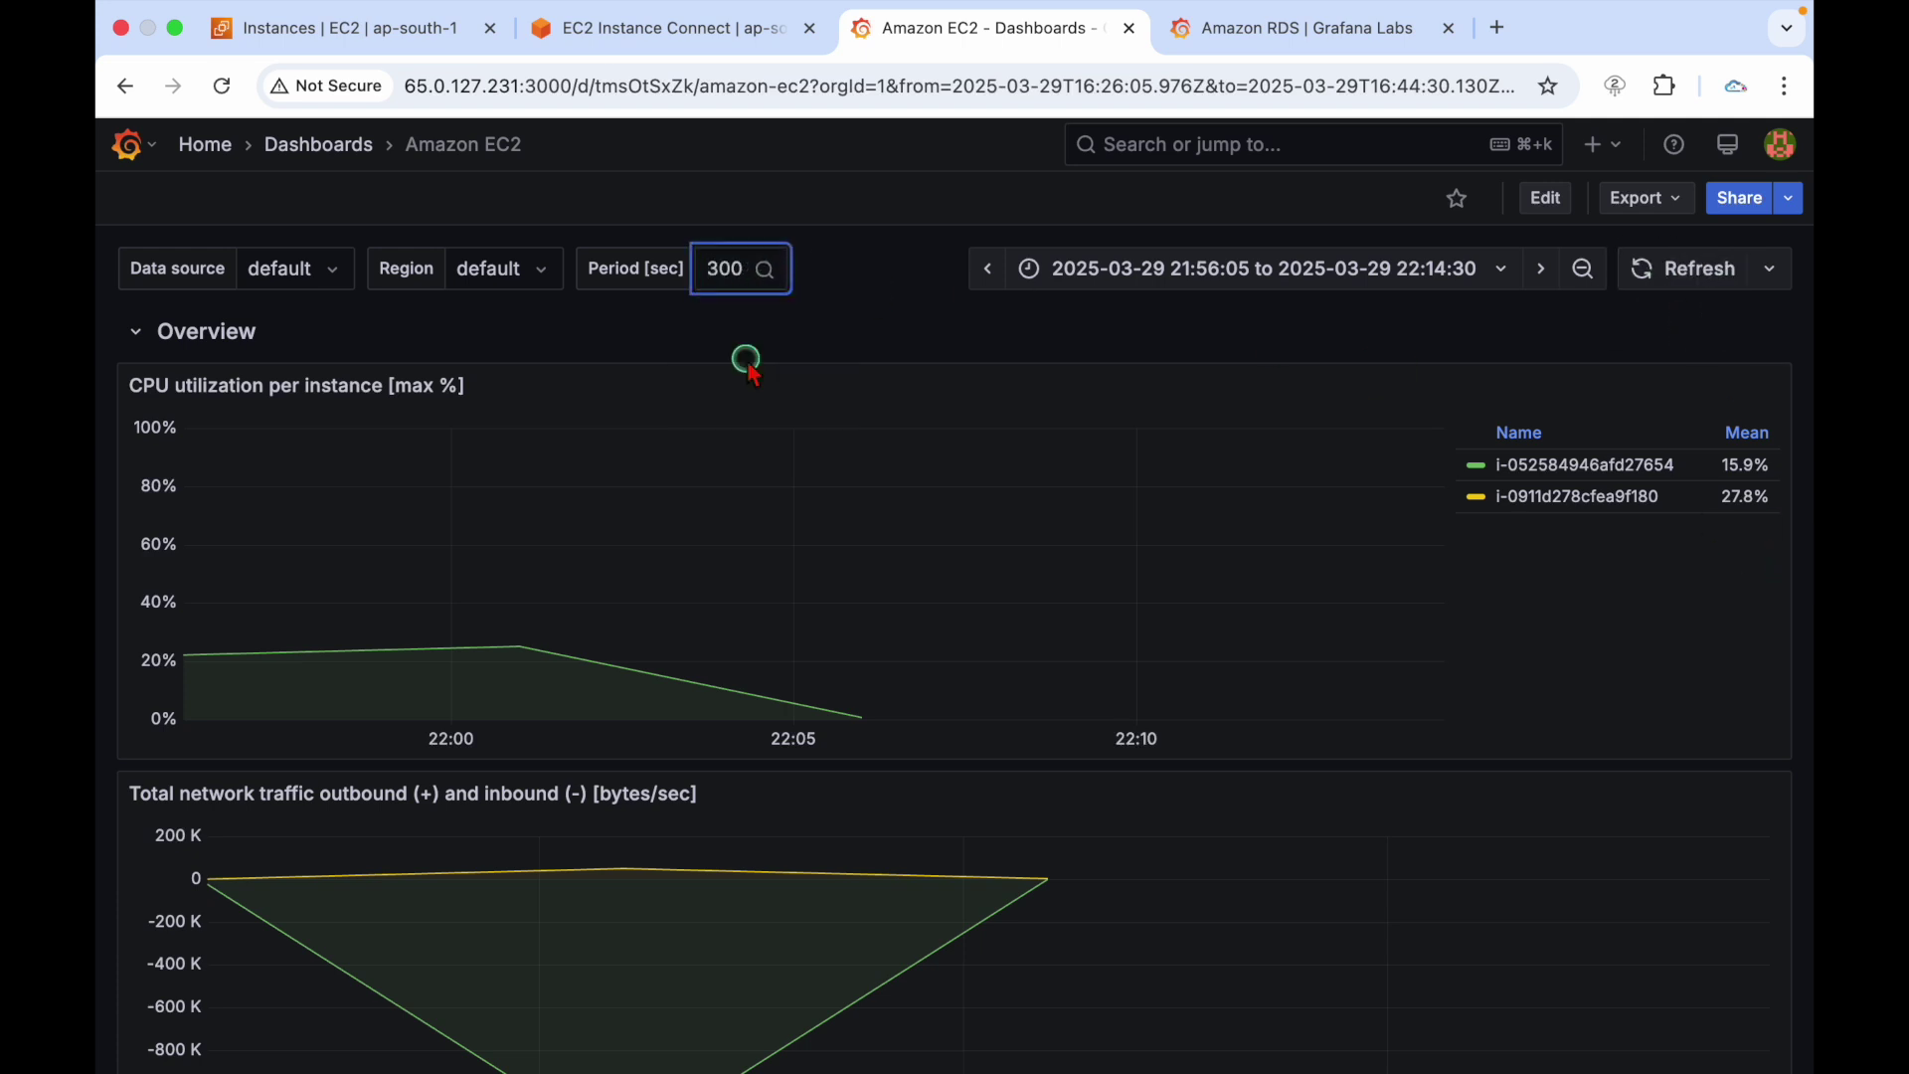
{"action": "left_click", "coordinate": [783, 272]}
{"action": "left_click", "coordinate": [1784, 303]}
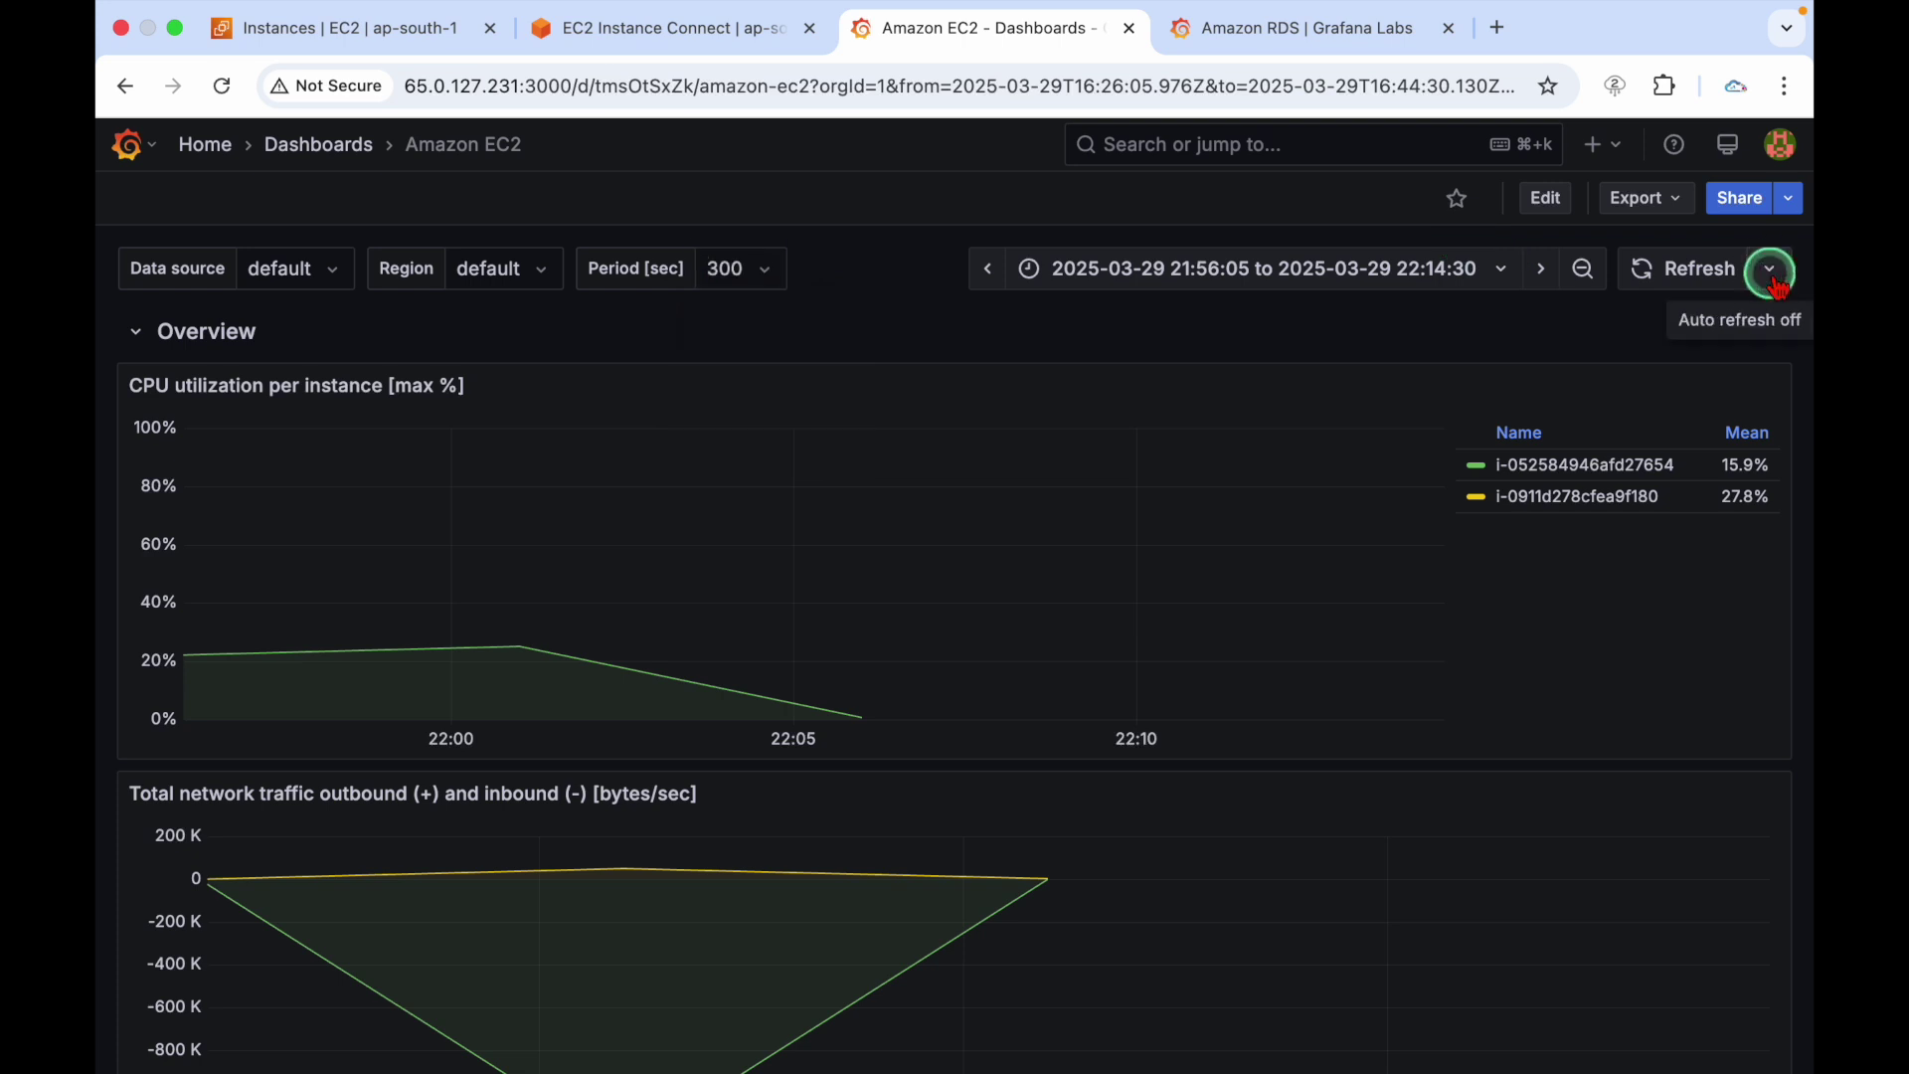
{"action": "left_click", "coordinate": [1771, 290]}
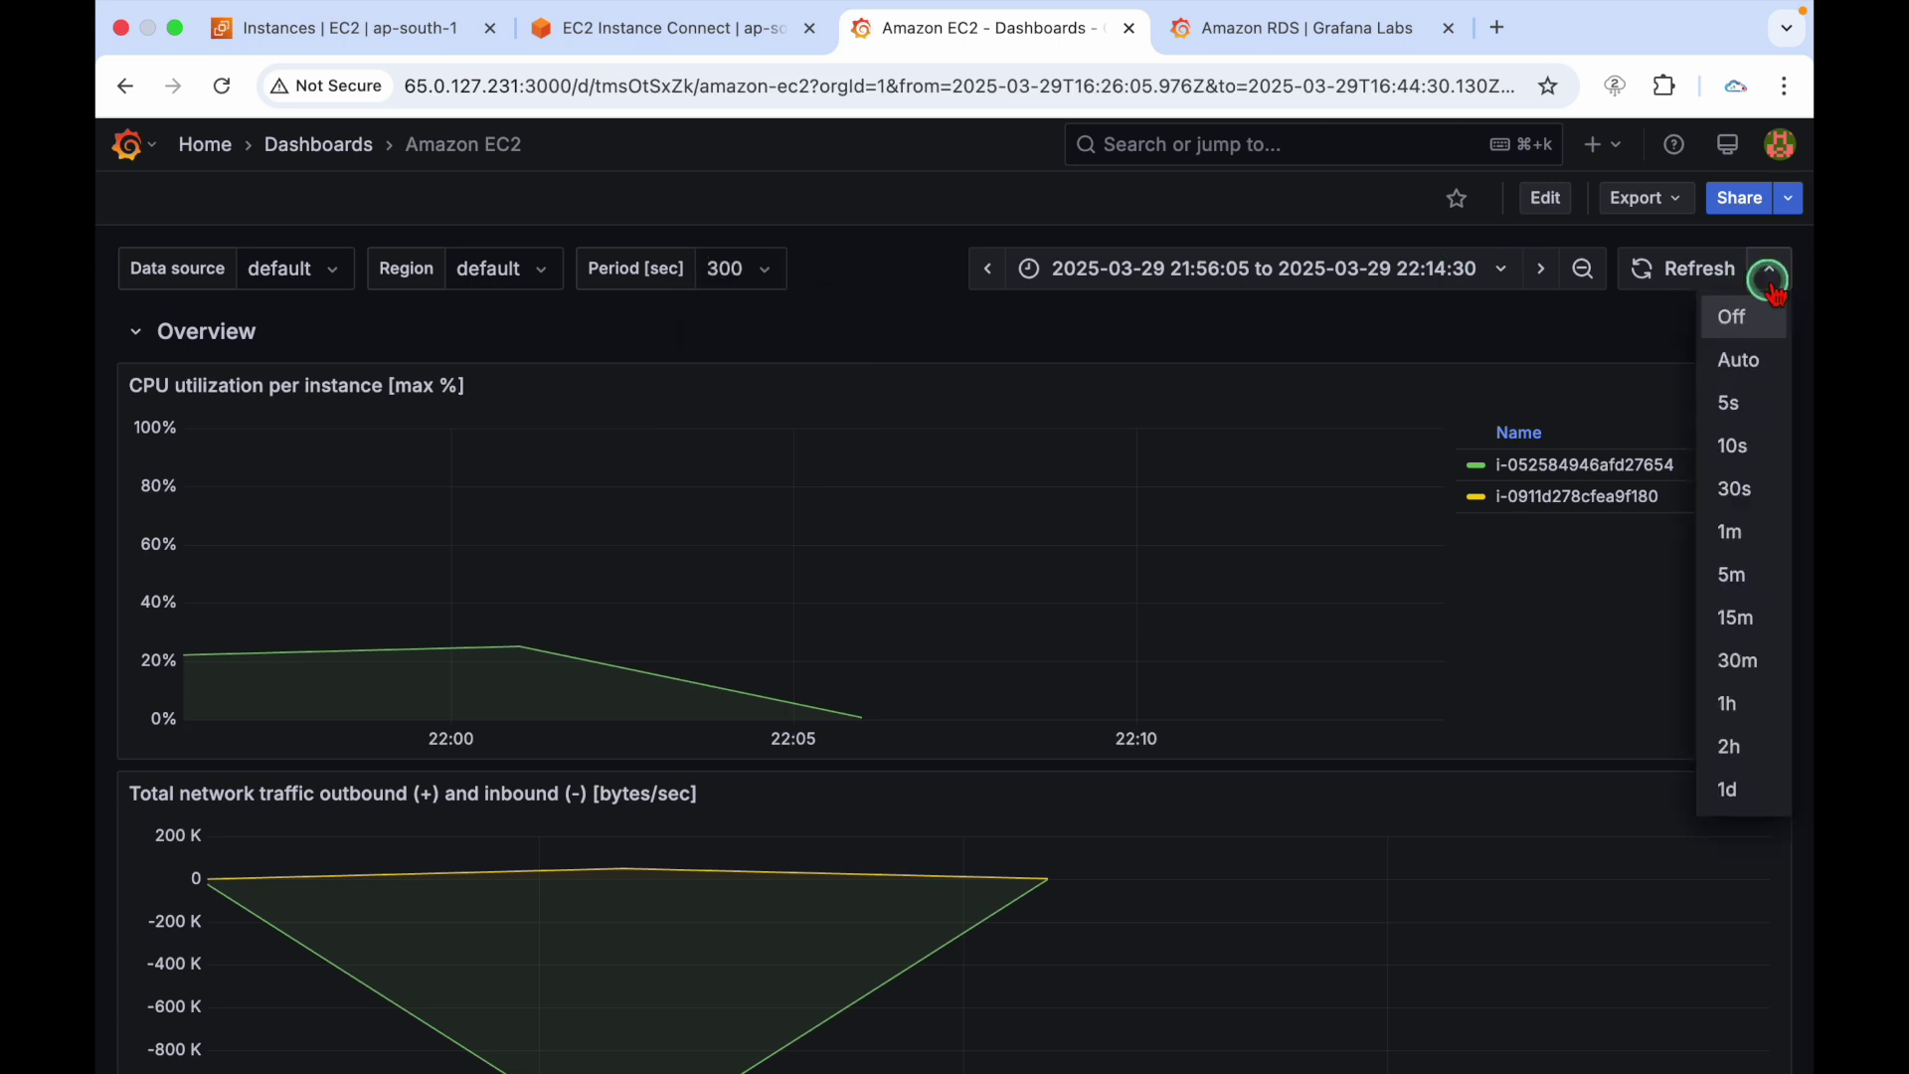
{"action": "left_click", "coordinate": [1748, 446]}
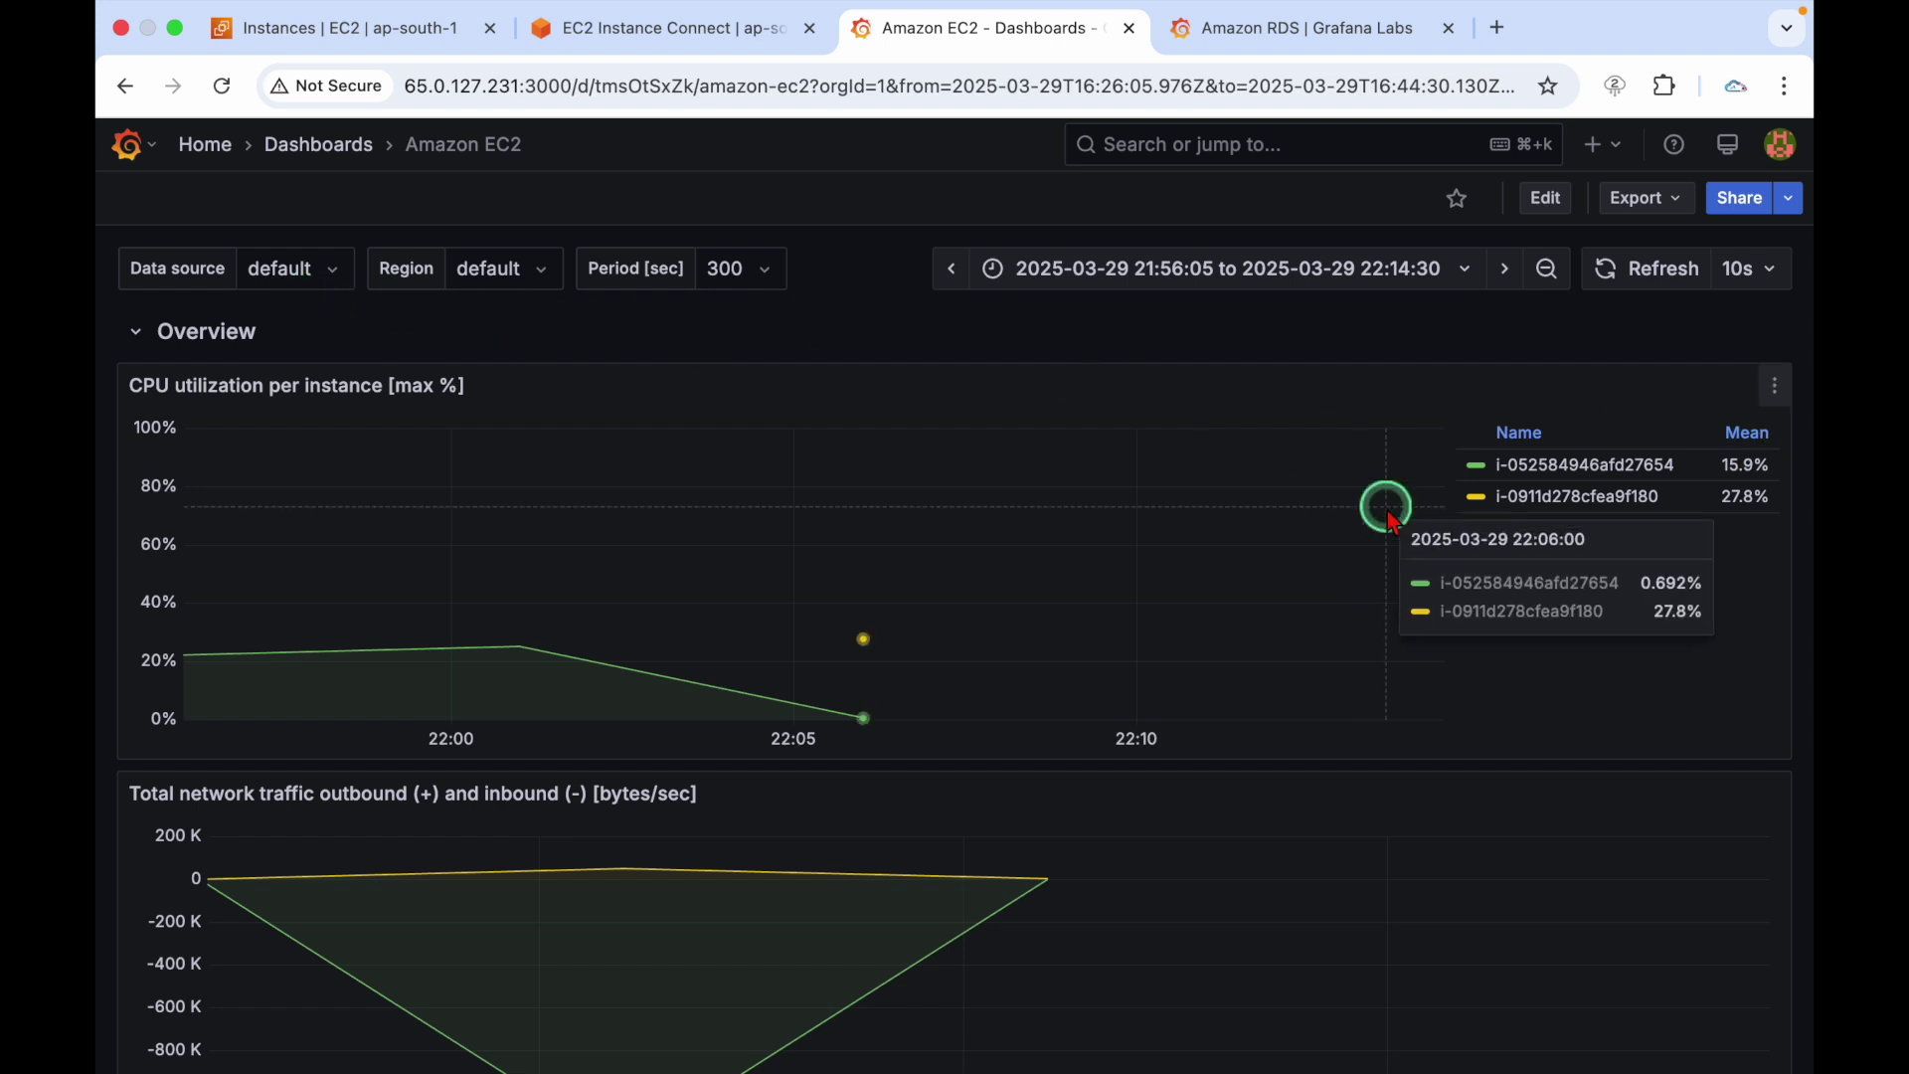
Edit the CPU utilization per instance panel and list its visualization types
{"action": "mouse_move", "coordinate": [770, 667]}
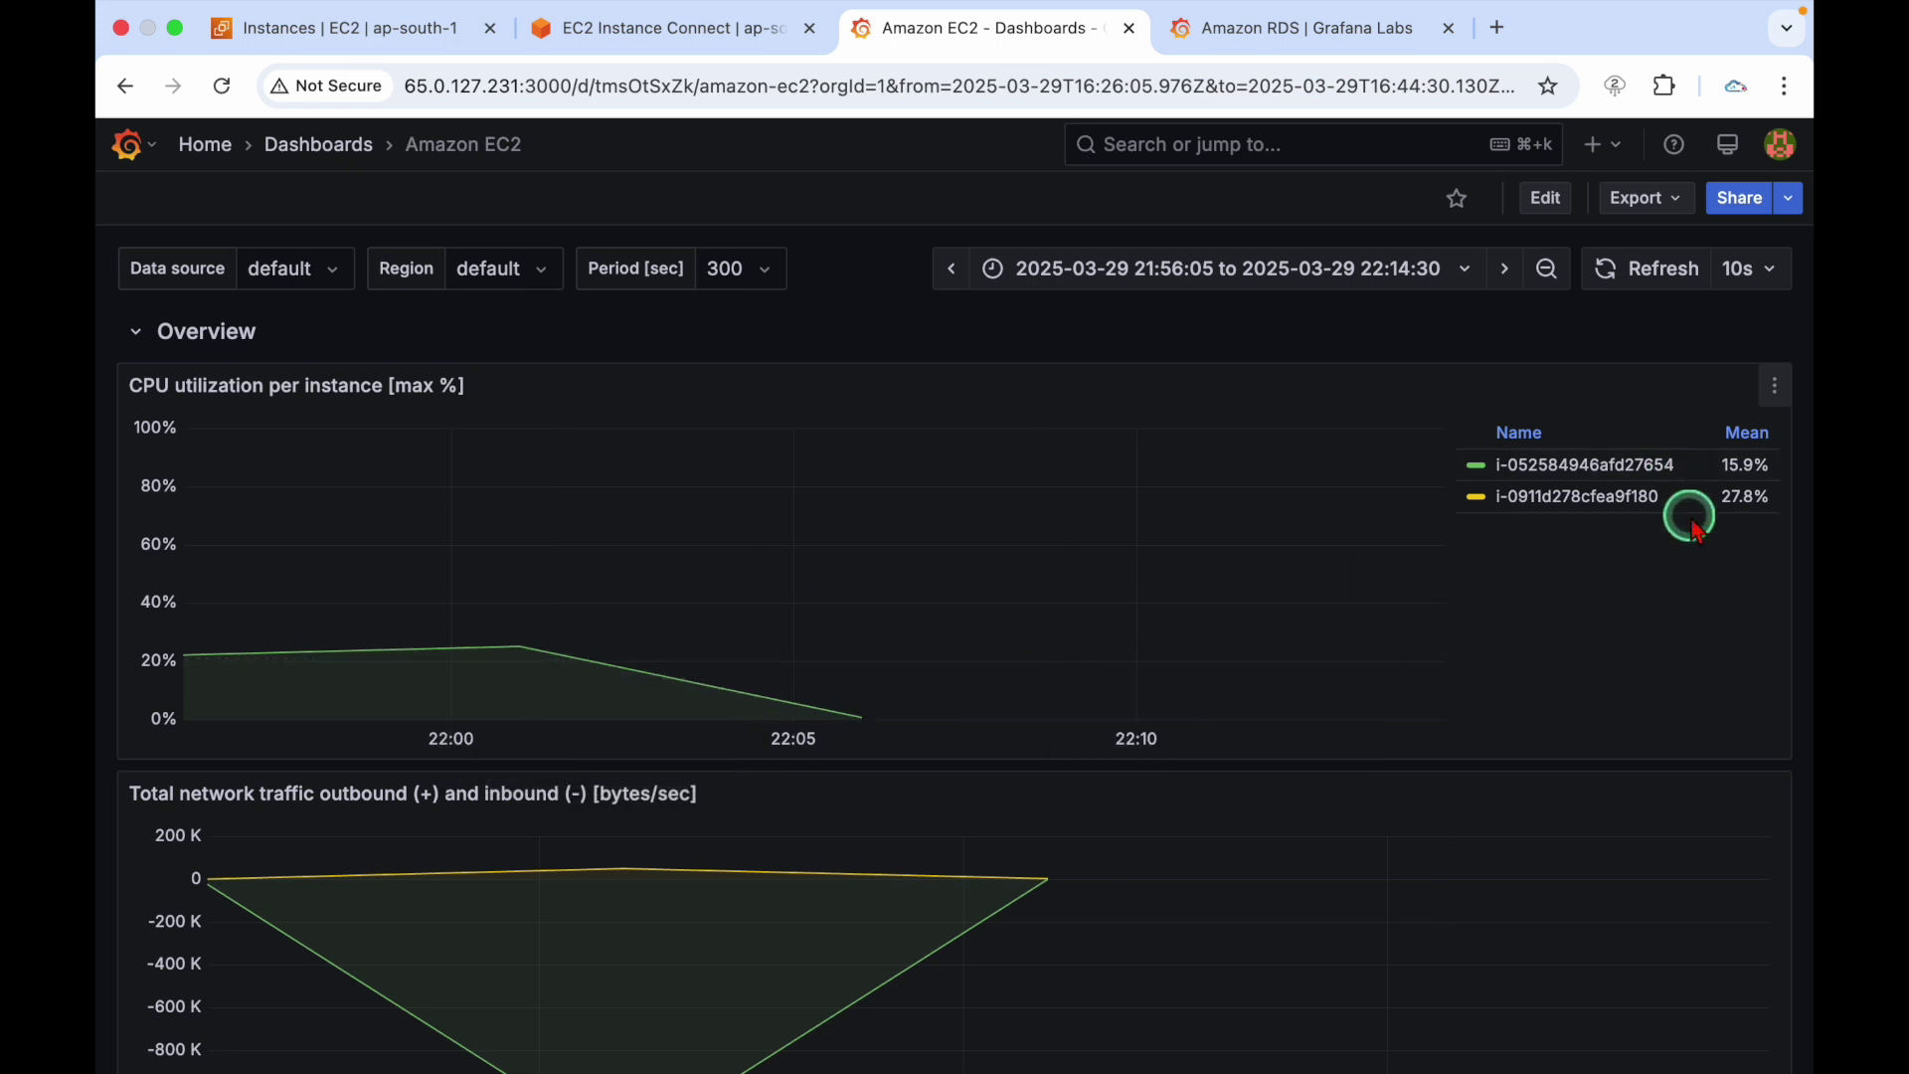
{"action": "left_click", "coordinate": [1775, 389]}
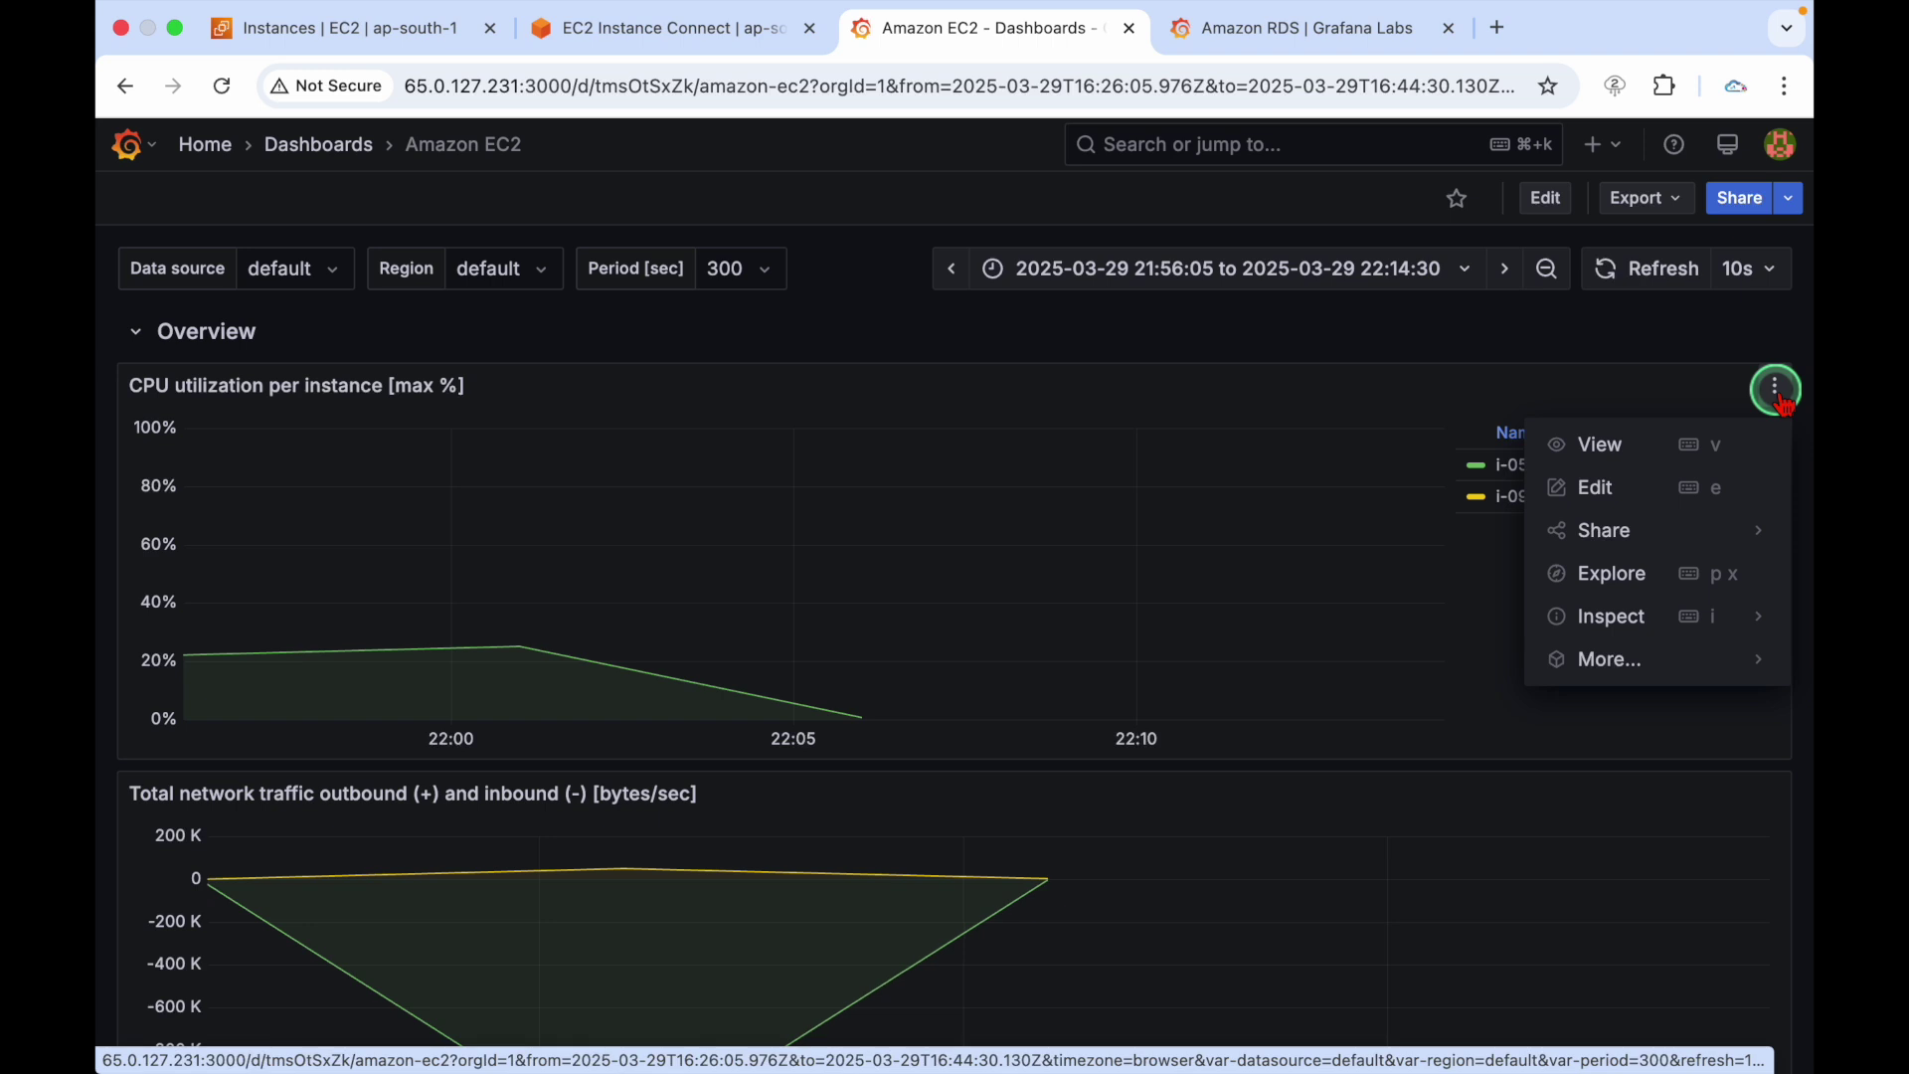
{"action": "left_click", "coordinate": [1590, 487]}
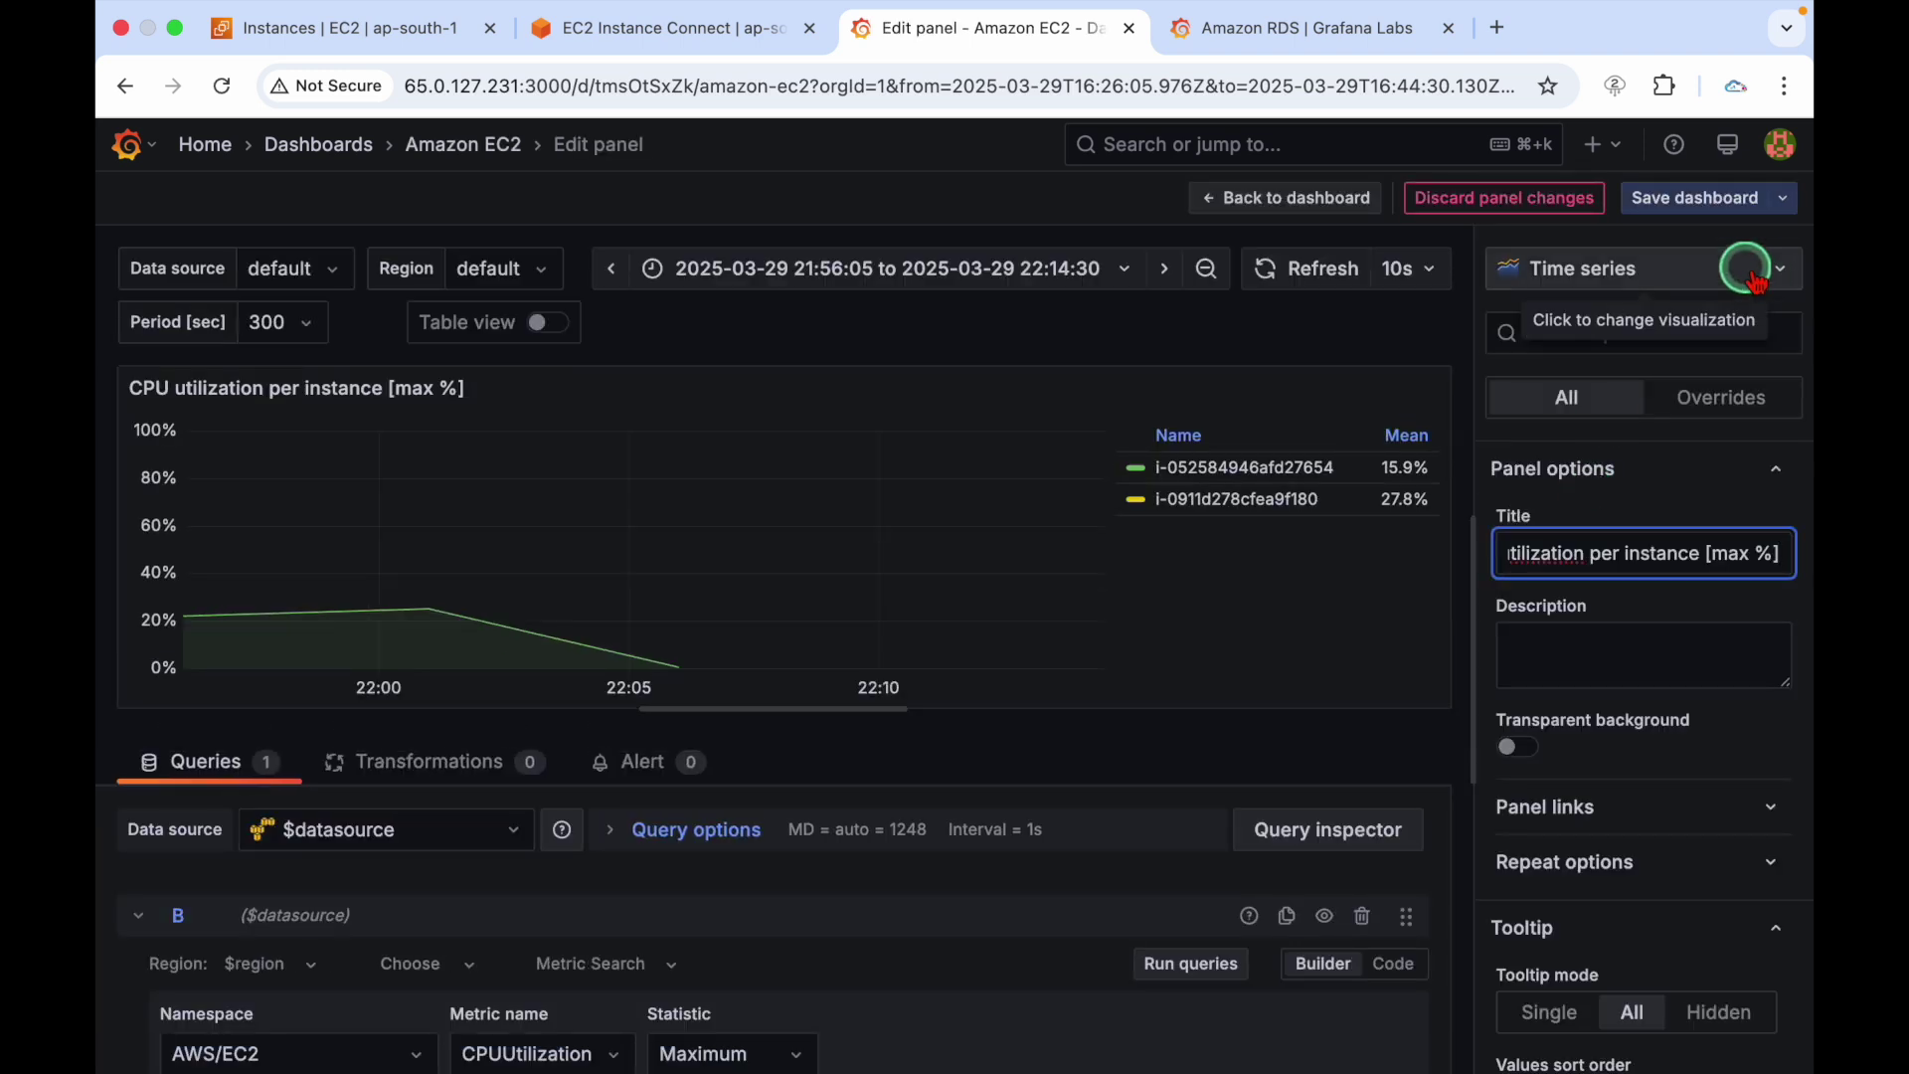
{"action": "left_click", "coordinate": [1780, 271]}
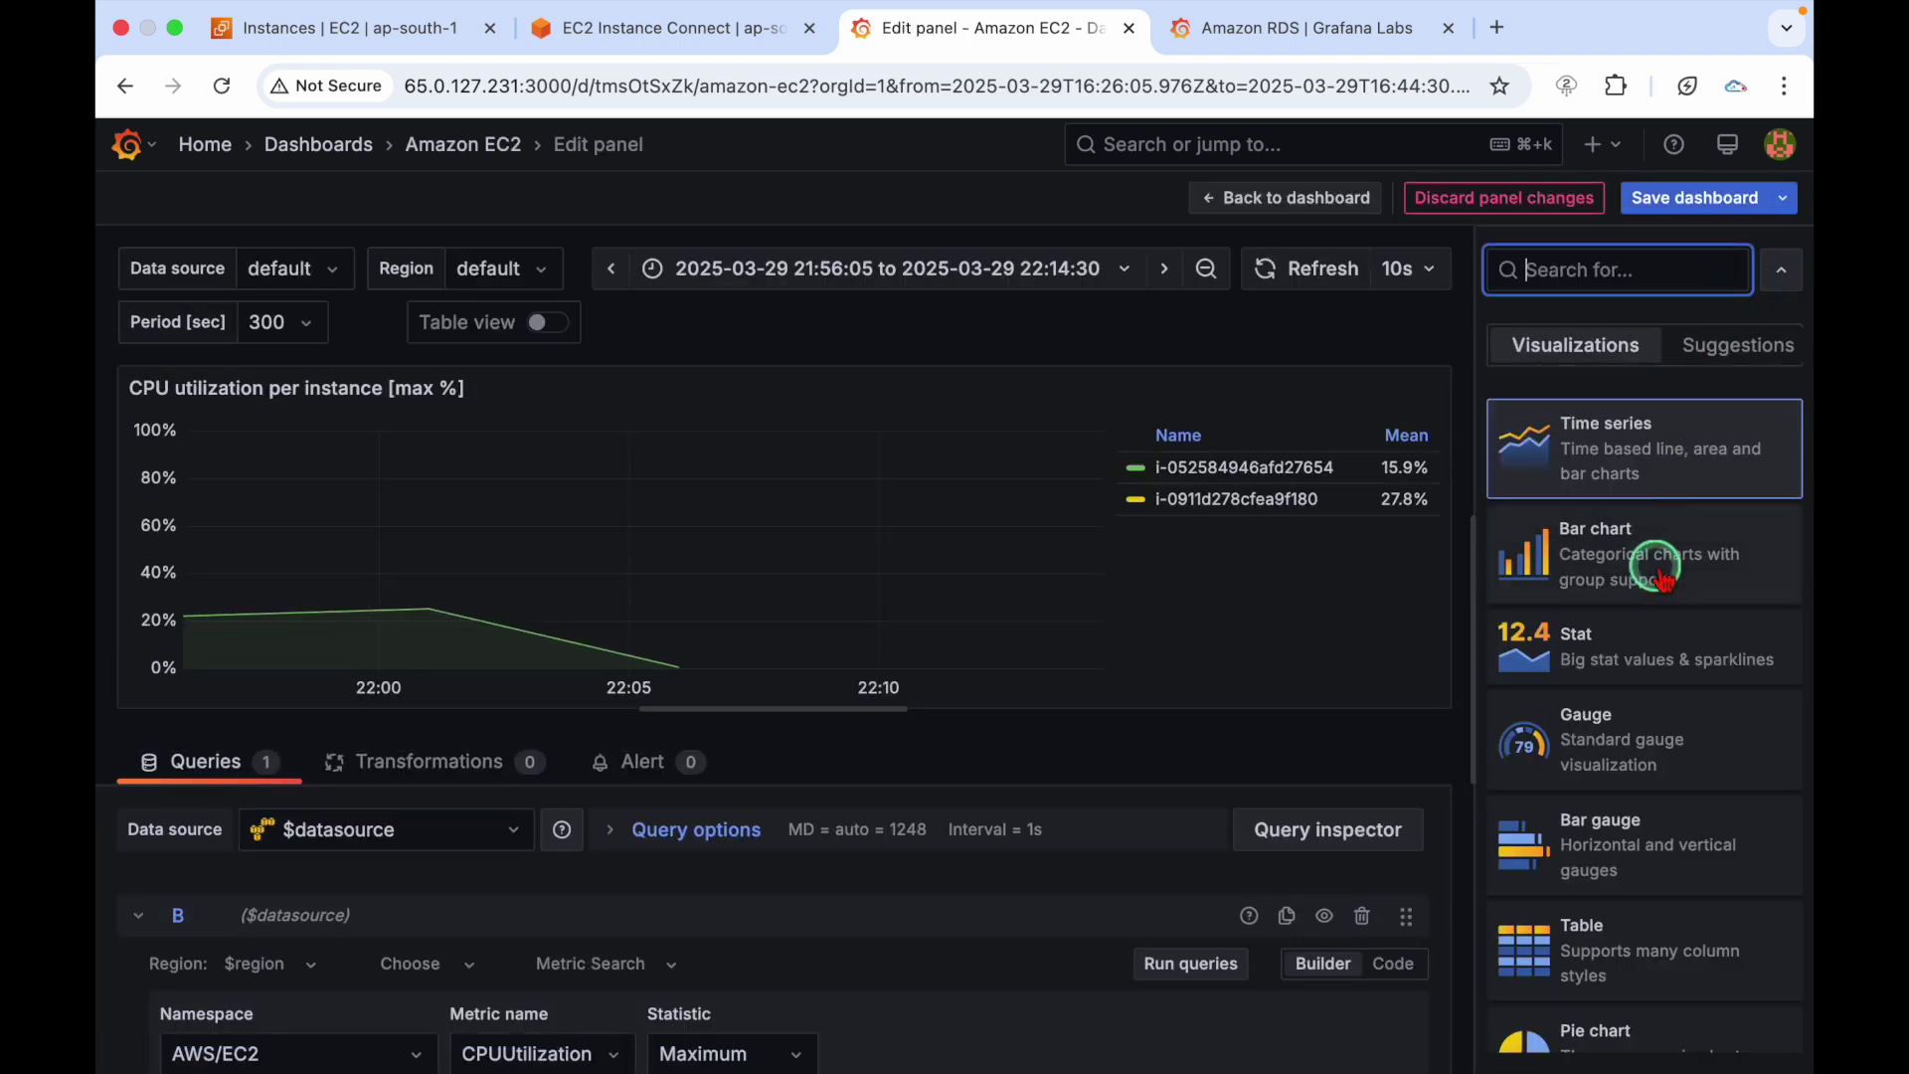
Change the CPU utilization panel to a Stat visualization and save the dashboard
{"action": "left_click", "coordinate": [1645, 644]}
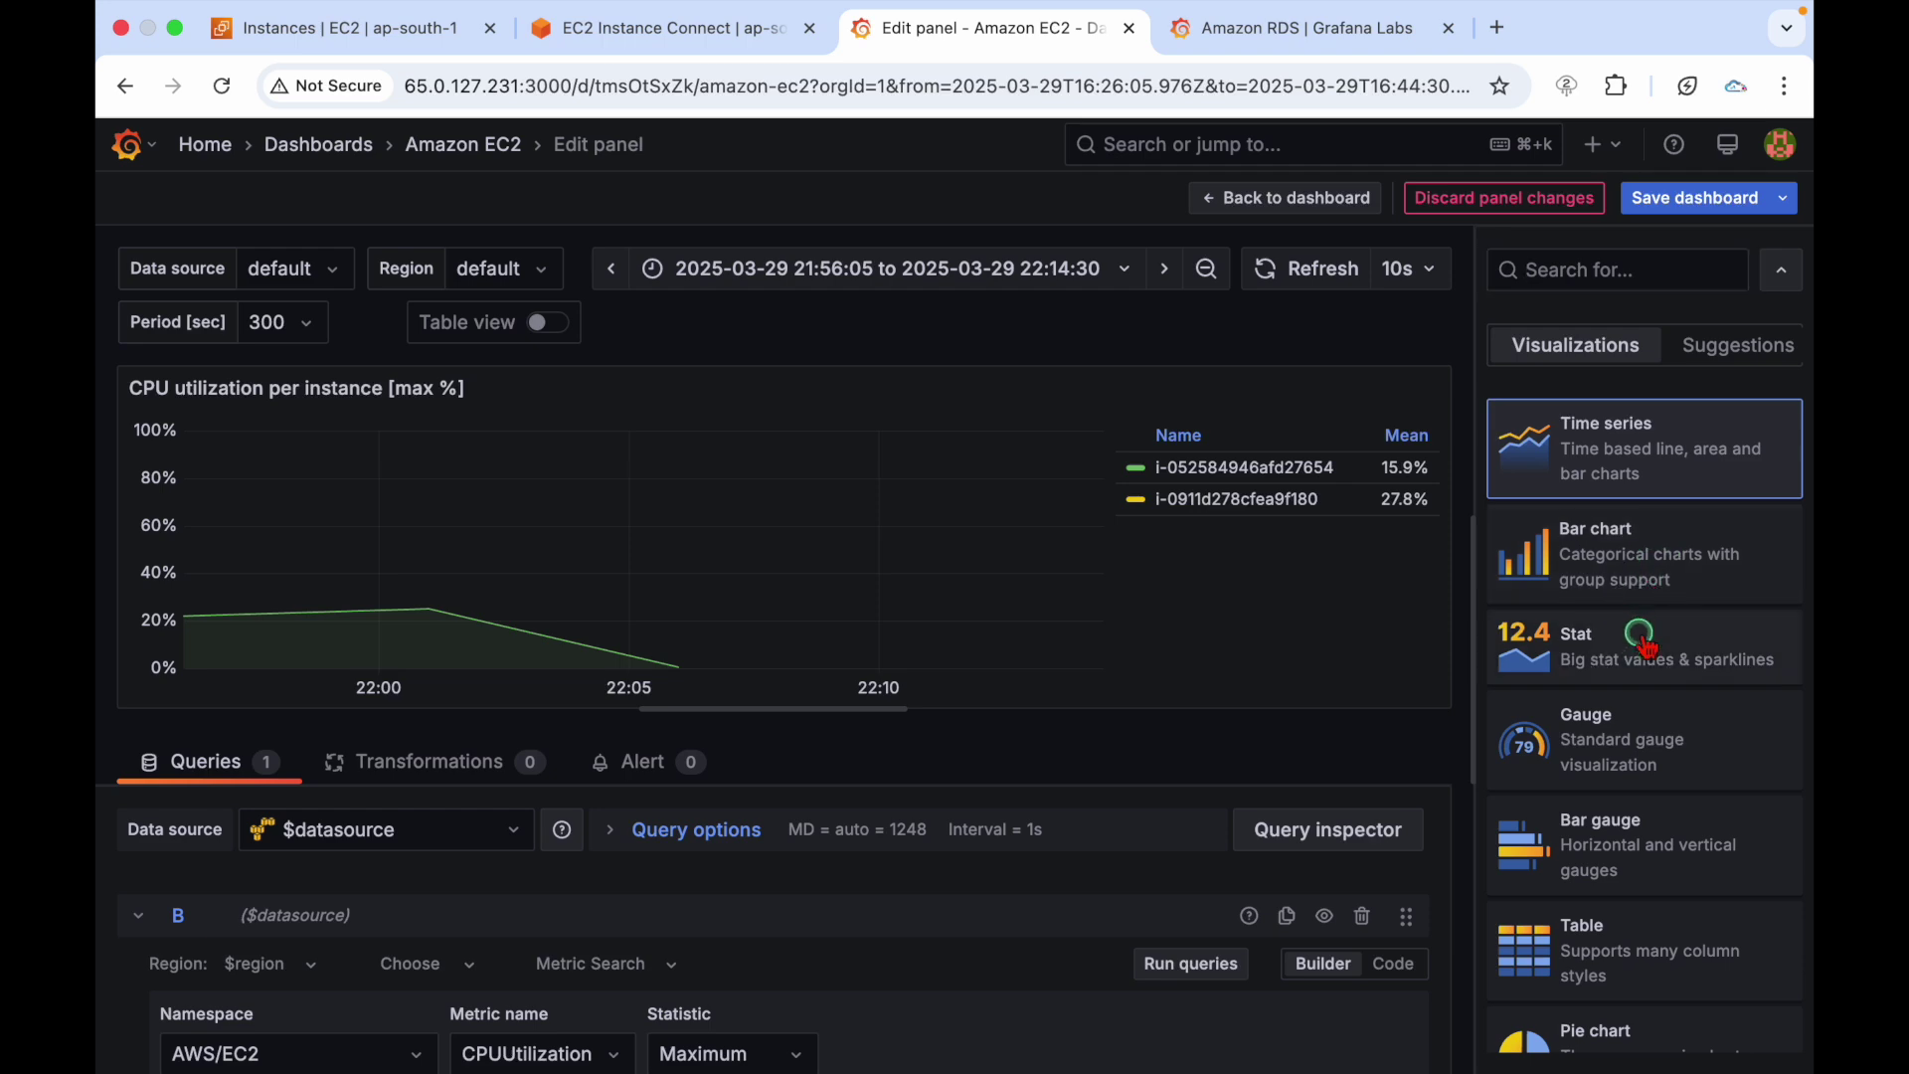
{"action": "left_click", "coordinate": [1687, 202]}
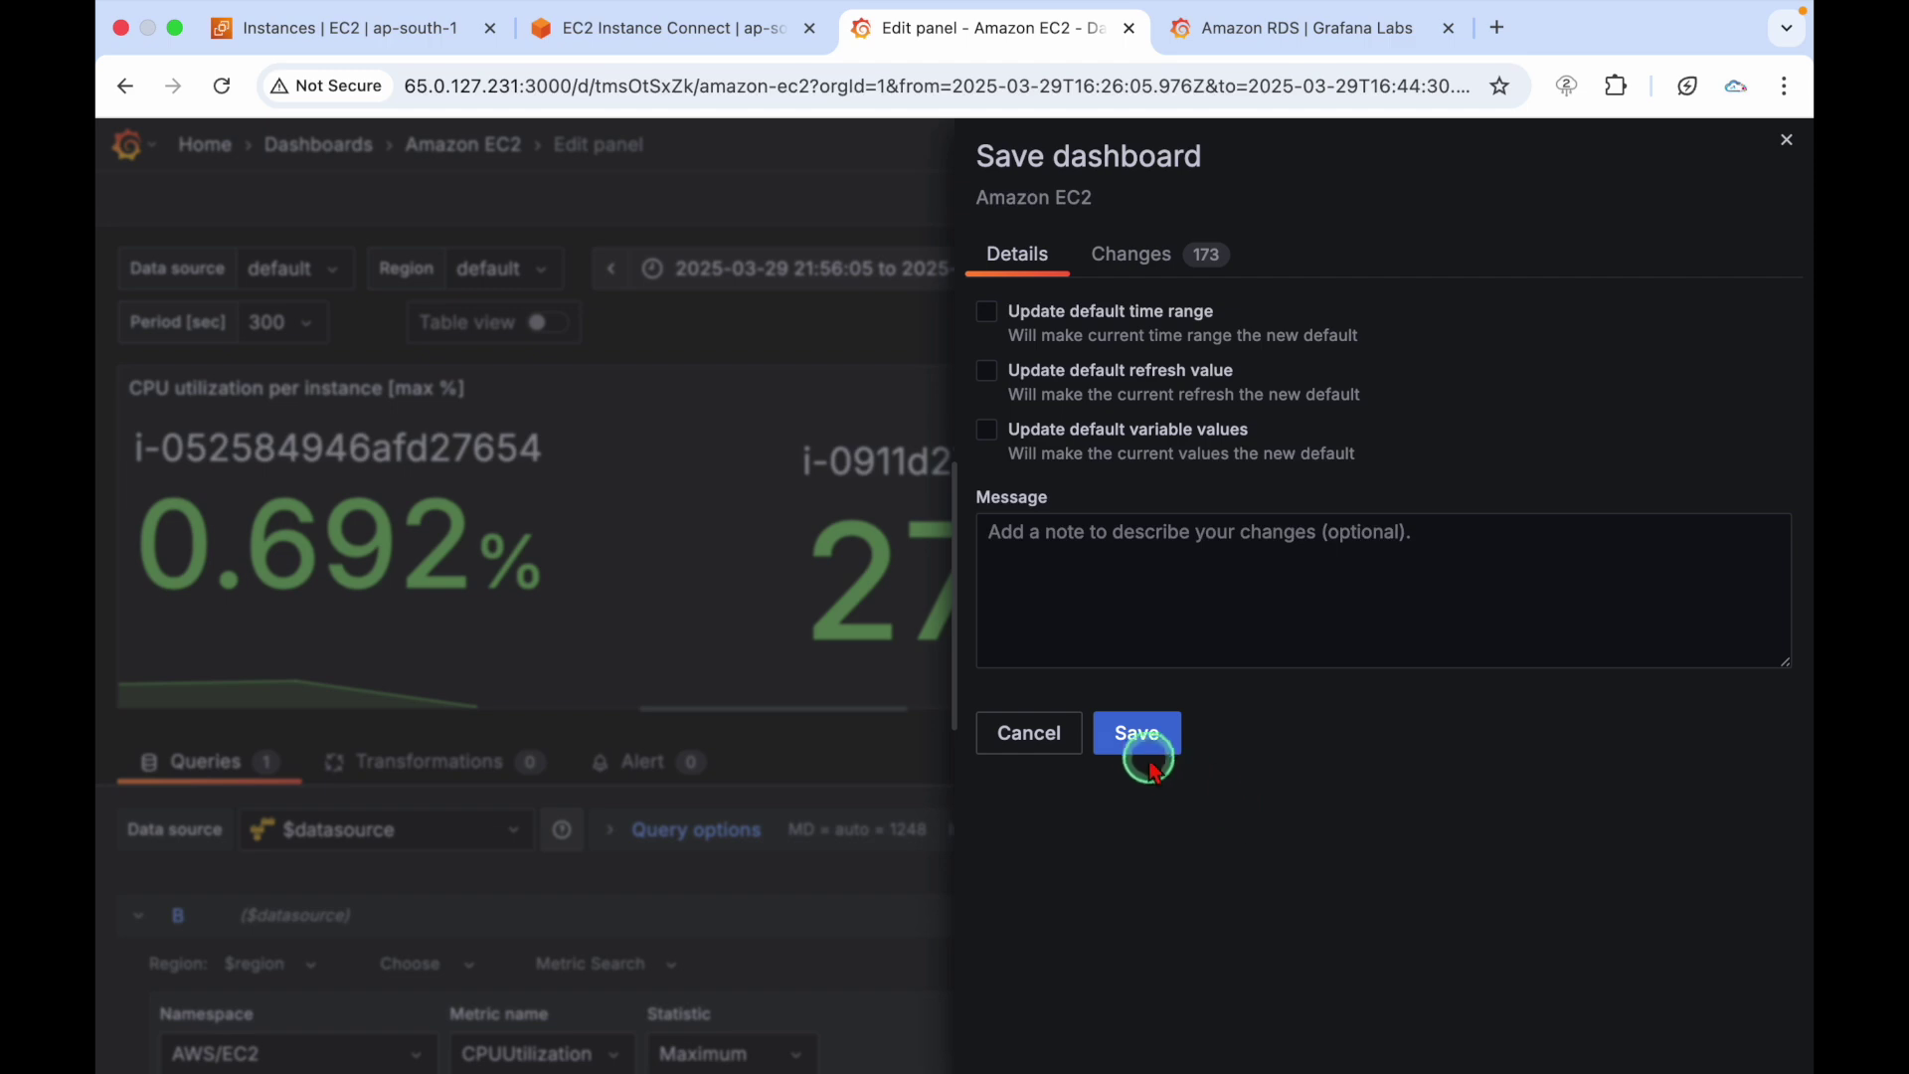
{"action": "left_click", "coordinate": [1143, 756]}
{"action": "left_click", "coordinate": [462, 147]}
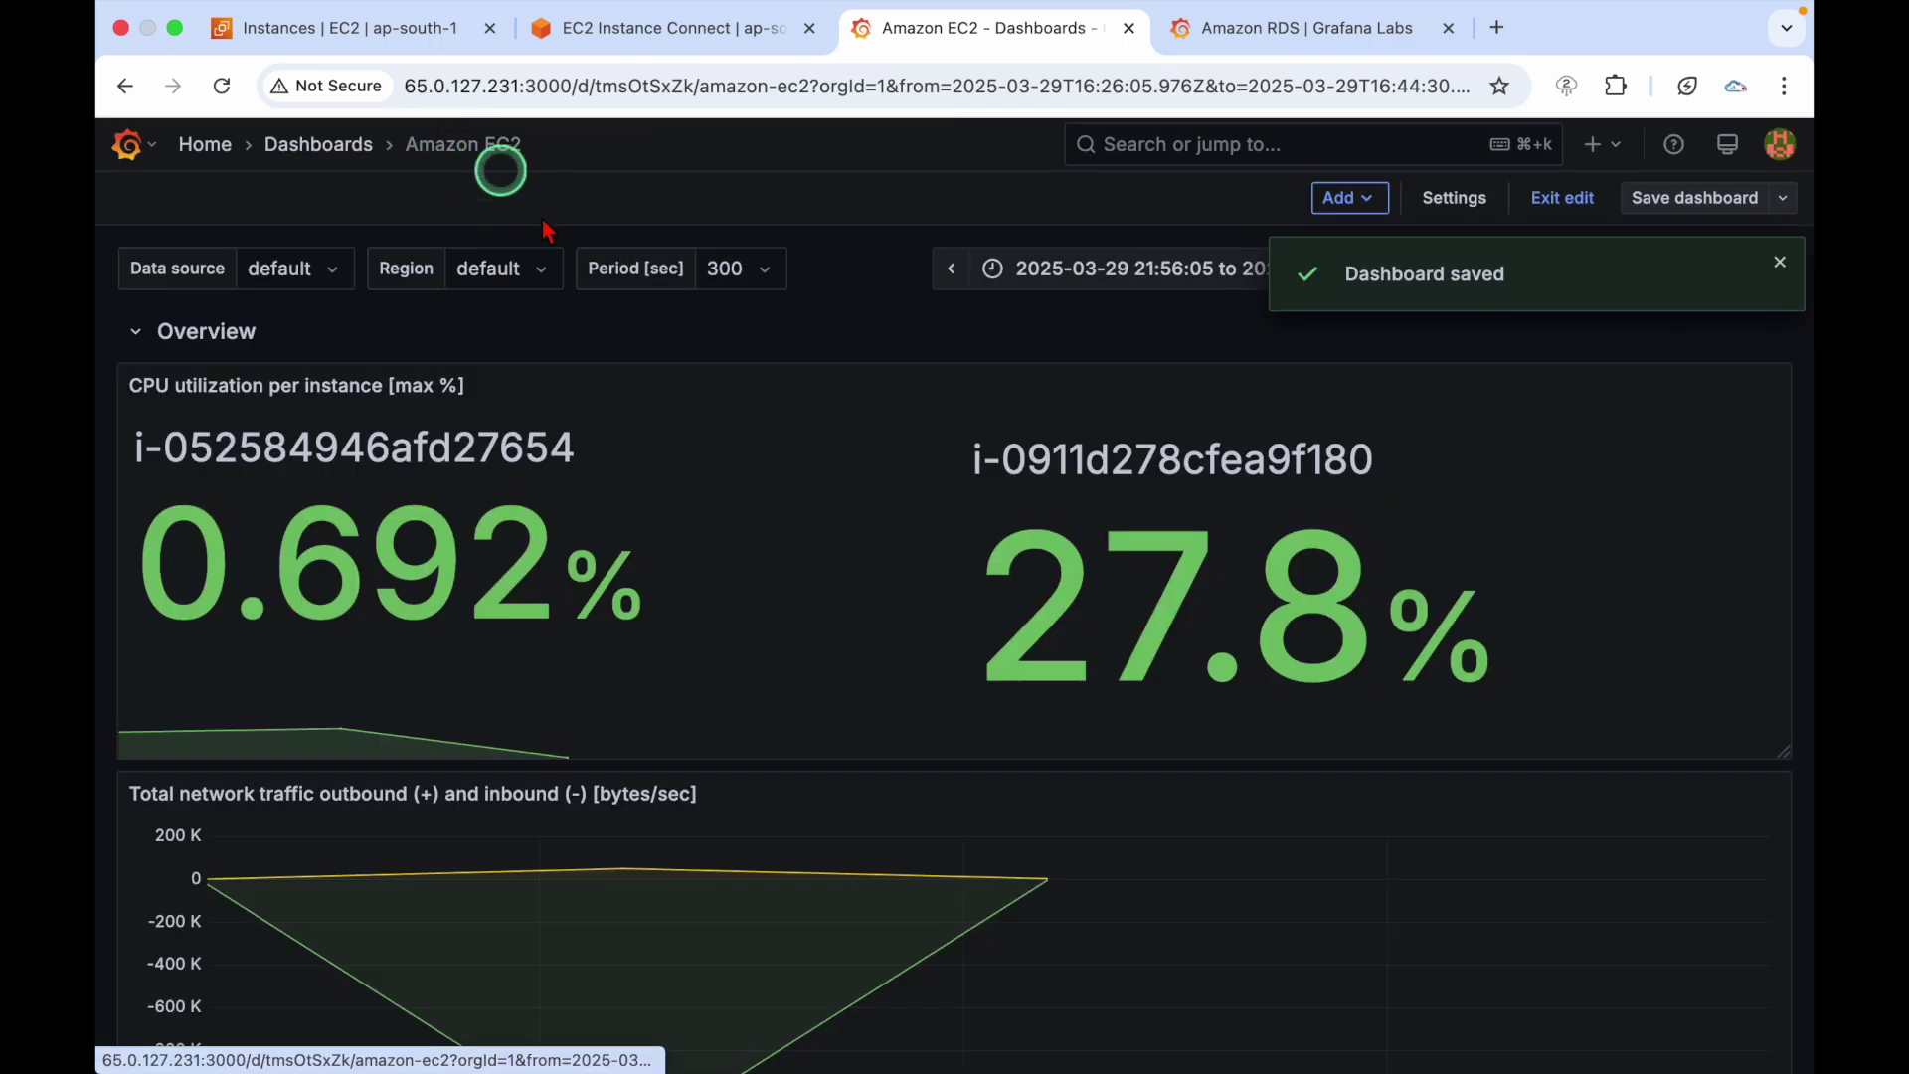
Set the Amazon EC2 dashboard to auto-refresh every 5s and refresh it
{"action": "left_click", "coordinate": [1266, 706]}
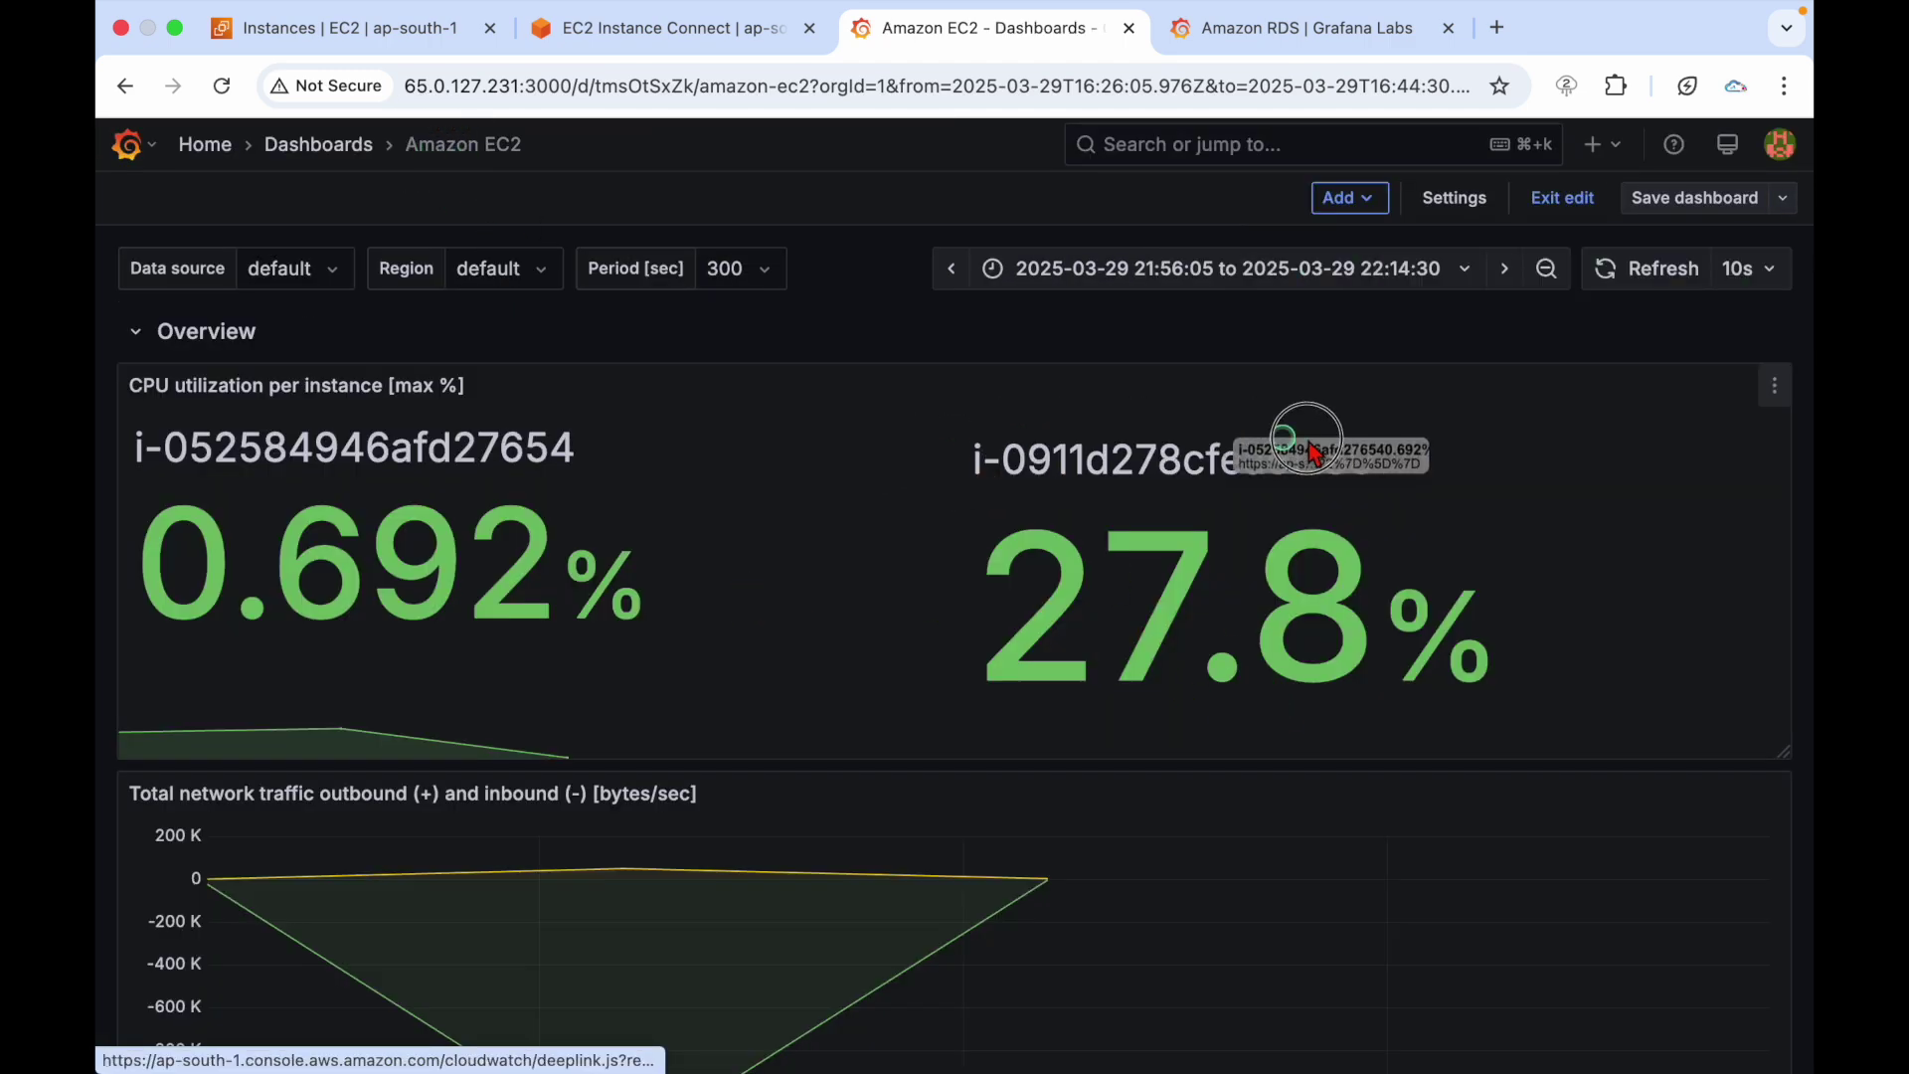
{"action": "scroll", "coordinate": [1200, 577], "scroll_direction": "down", "scroll_amount": 1}
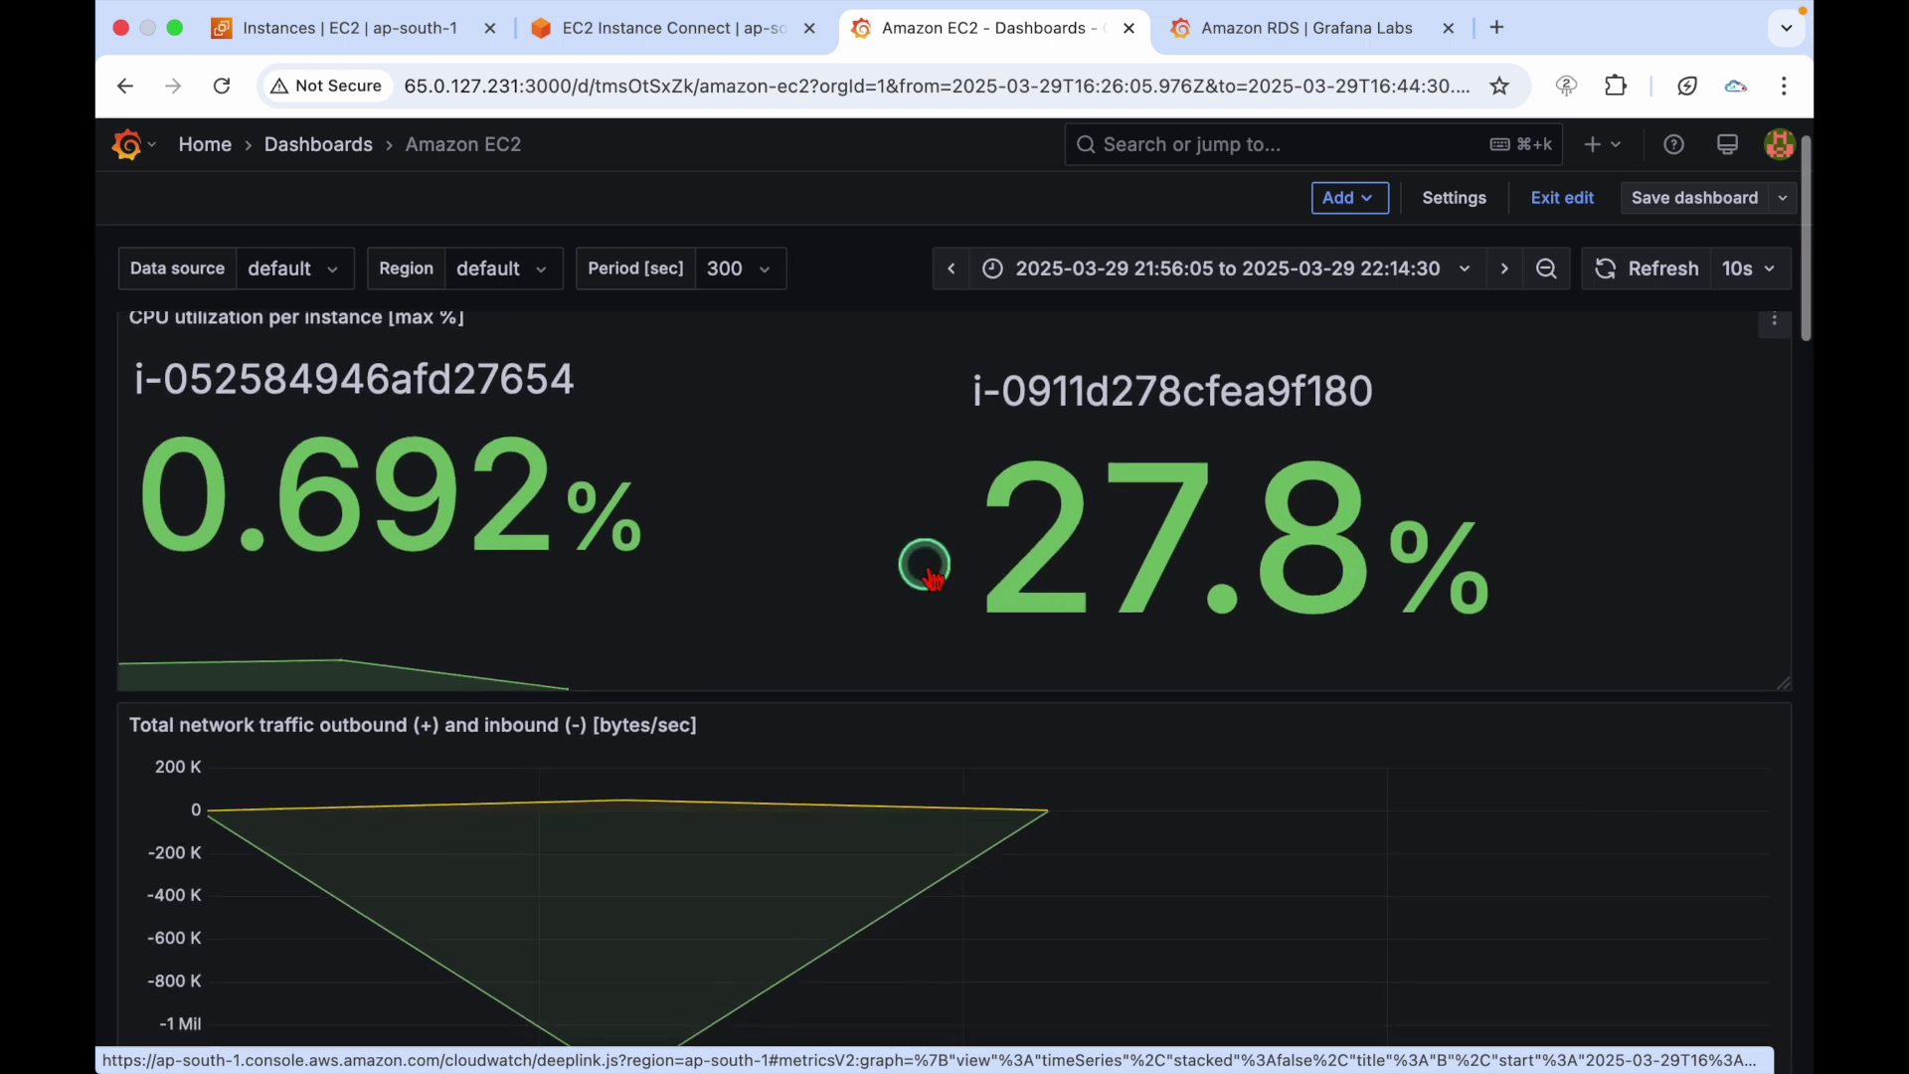
{"action": "scroll", "coordinate": [1551, 417], "scroll_direction": "up", "scroll_amount": 1}
{"action": "left_click", "coordinate": [1620, 283]}
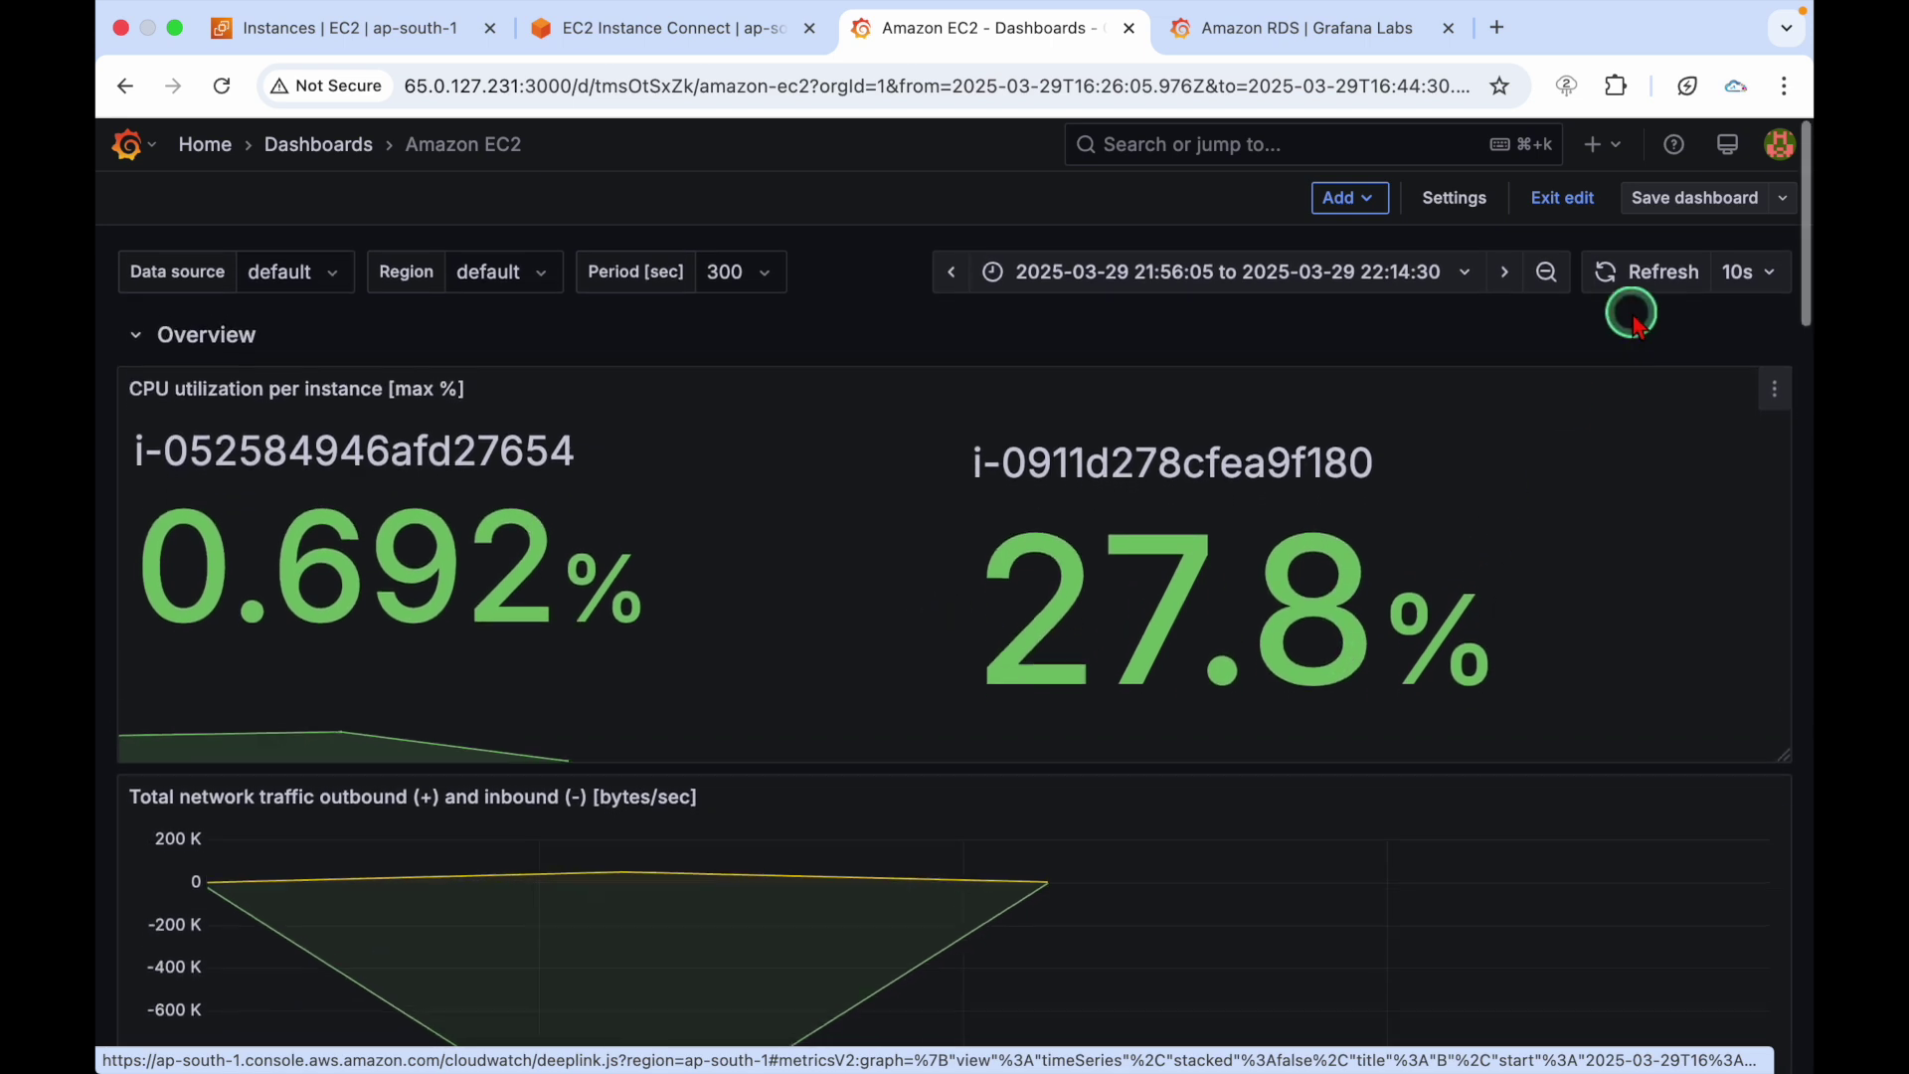
{"action": "left_click", "coordinate": [1752, 271]}
{"action": "left_click", "coordinate": [1756, 415]}
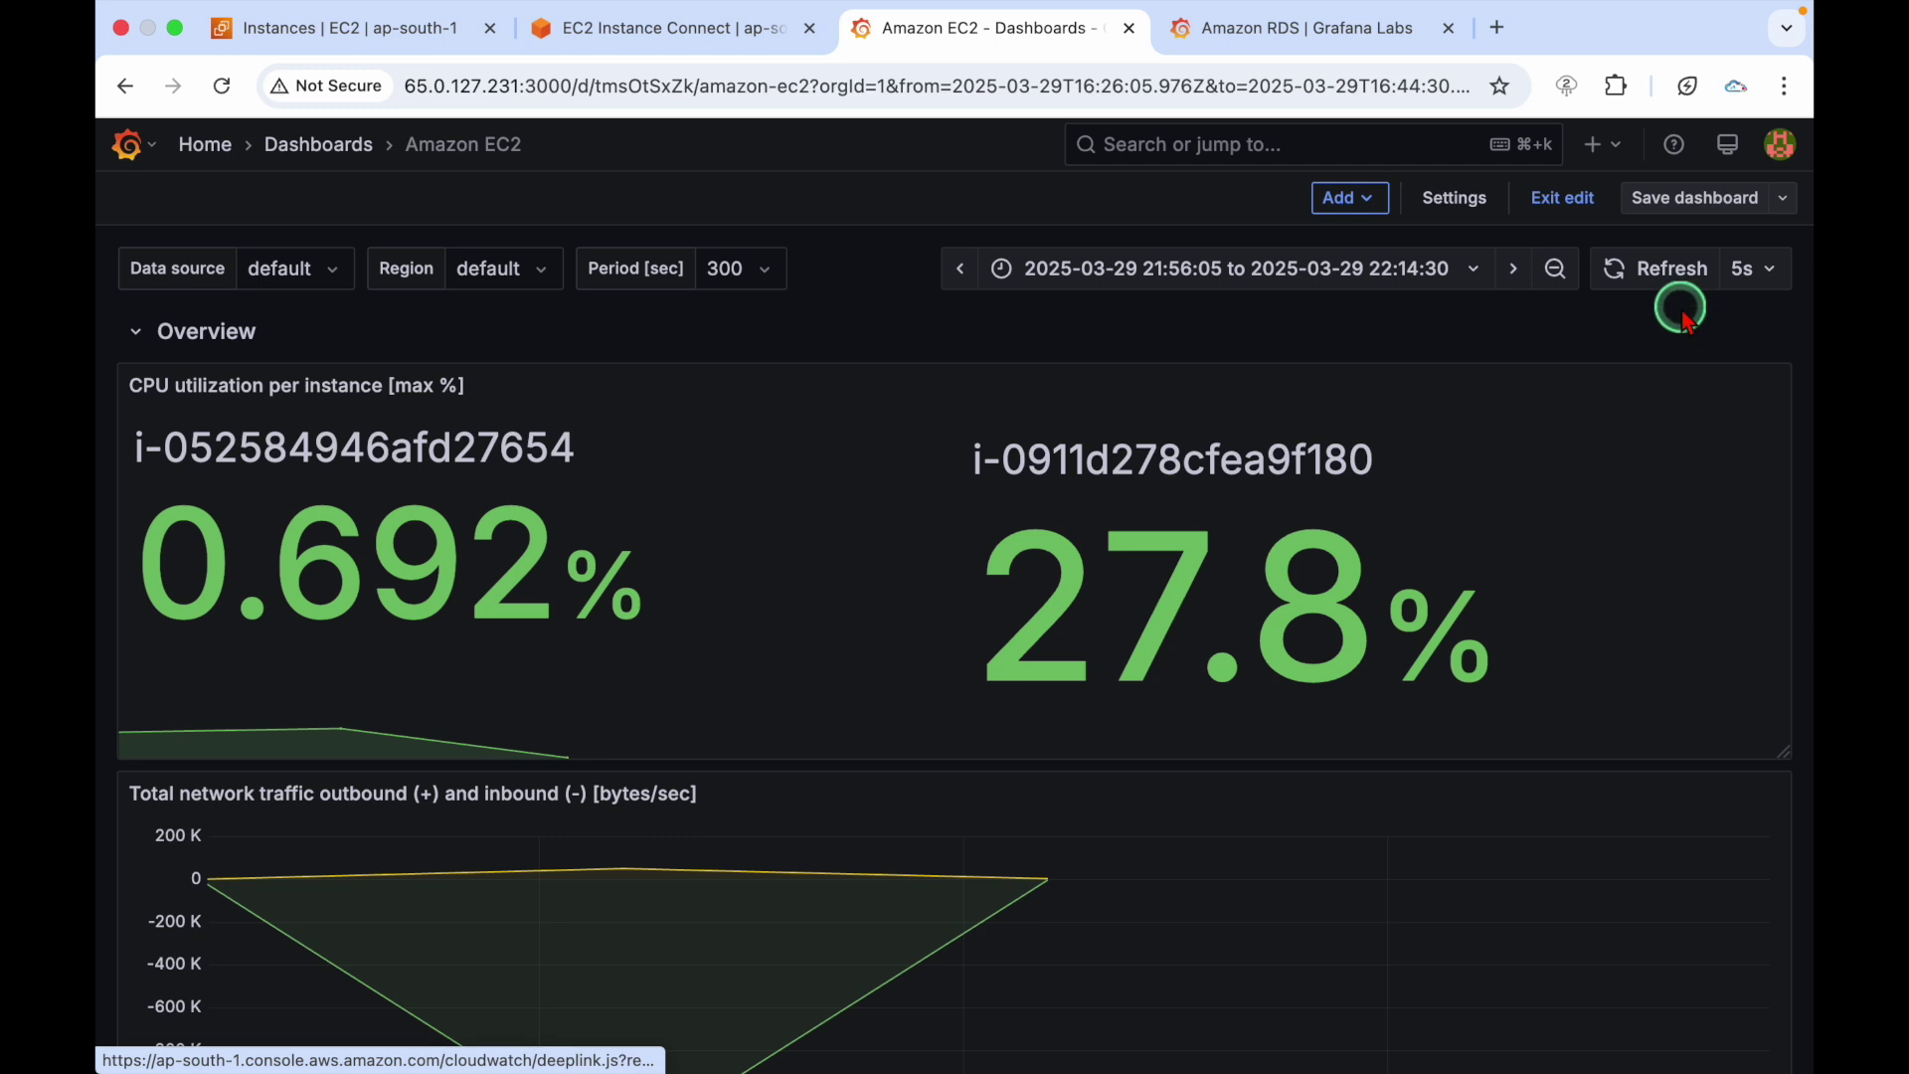
{"action": "left_click", "coordinate": [1656, 280]}
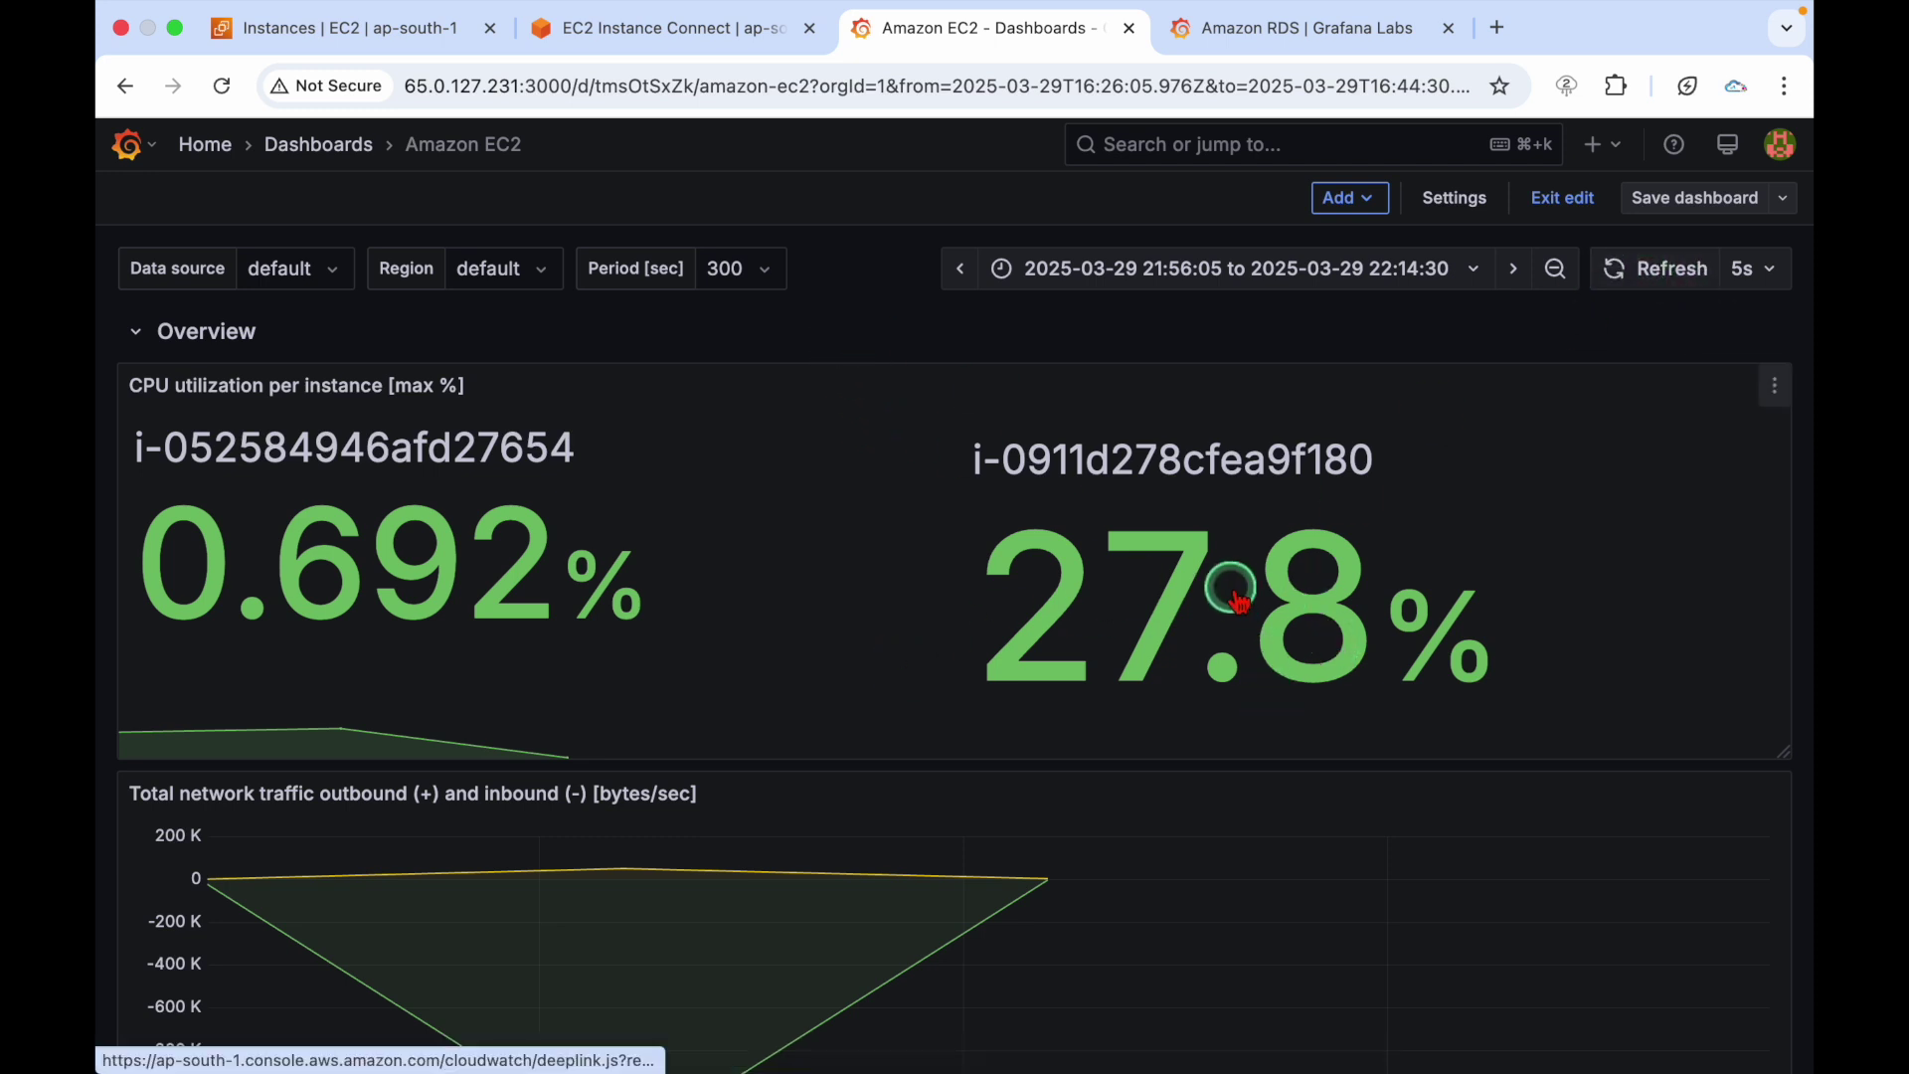
{"action": "left_click", "coordinate": [318, 146]}
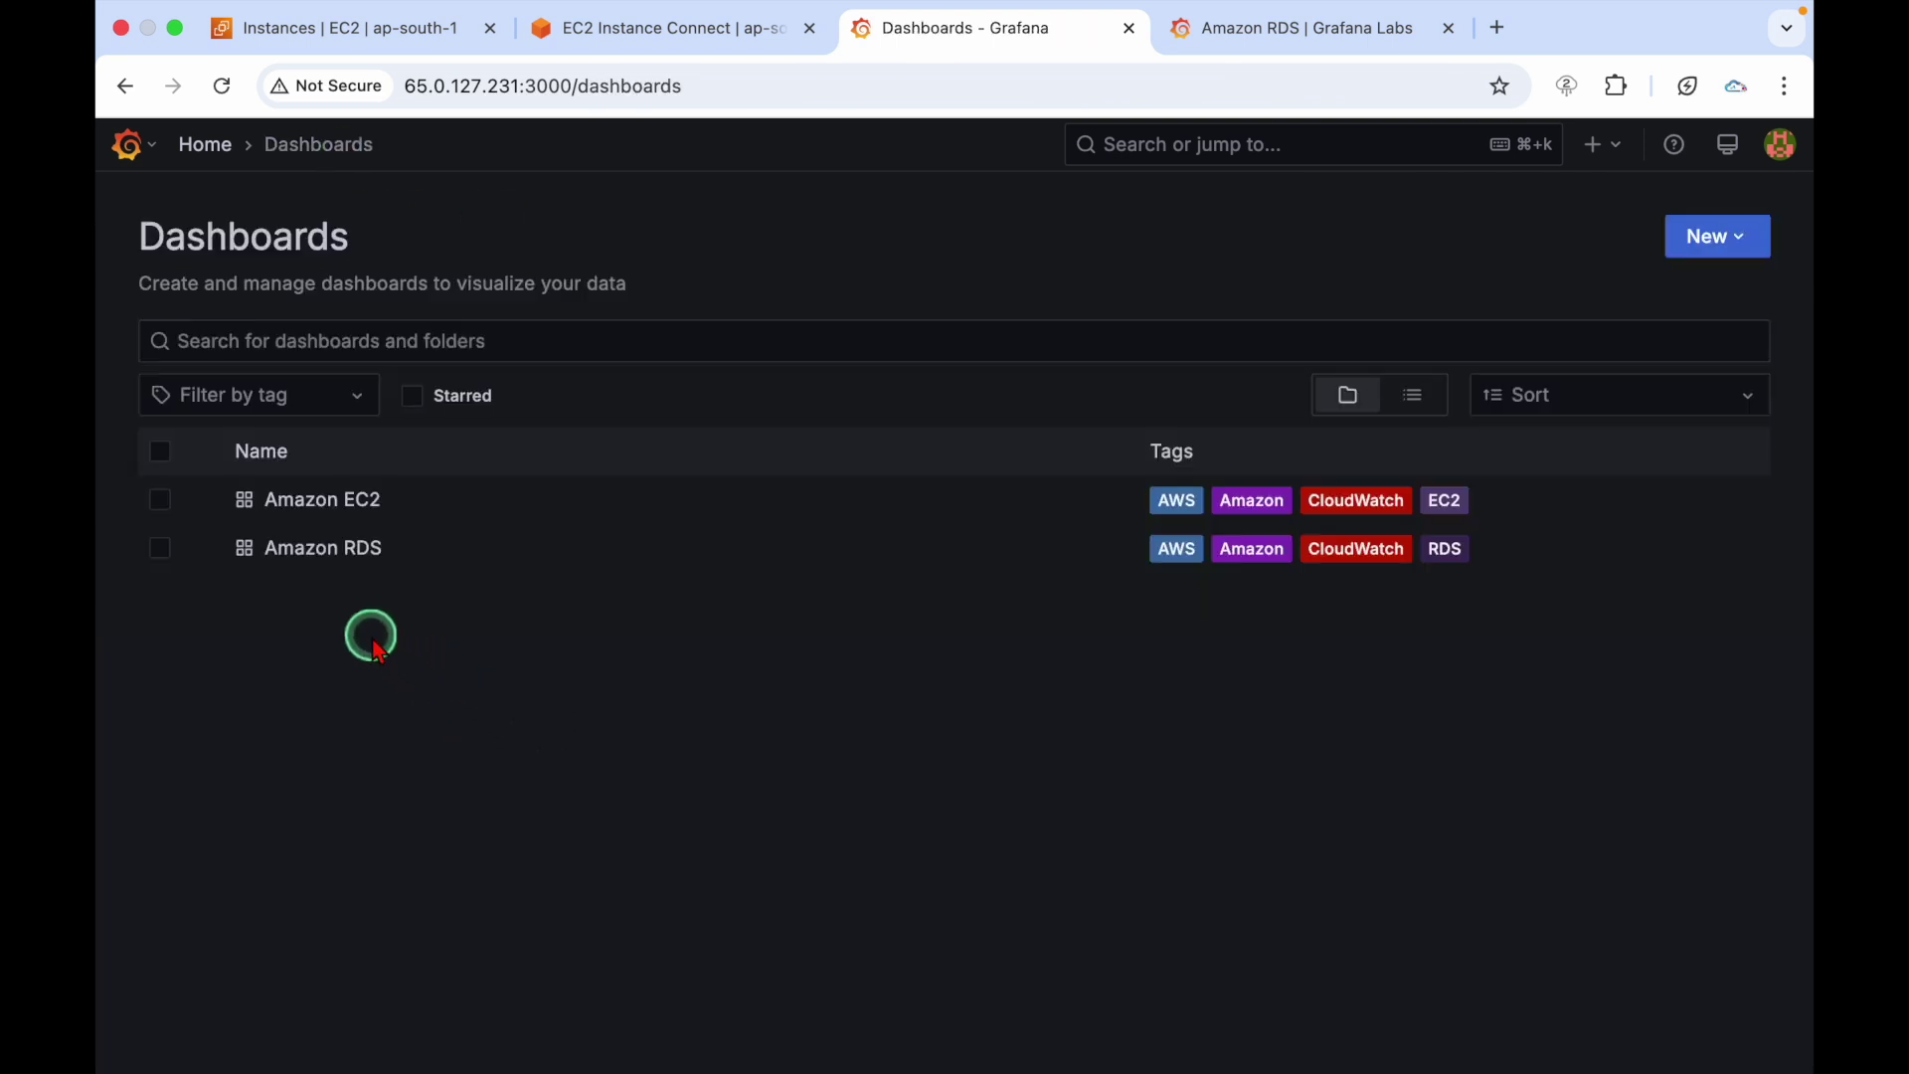
Open the Amazon RDS dashboard and expand then collapse its Cluster metrics row
{"action": "left_click", "coordinate": [298, 553]}
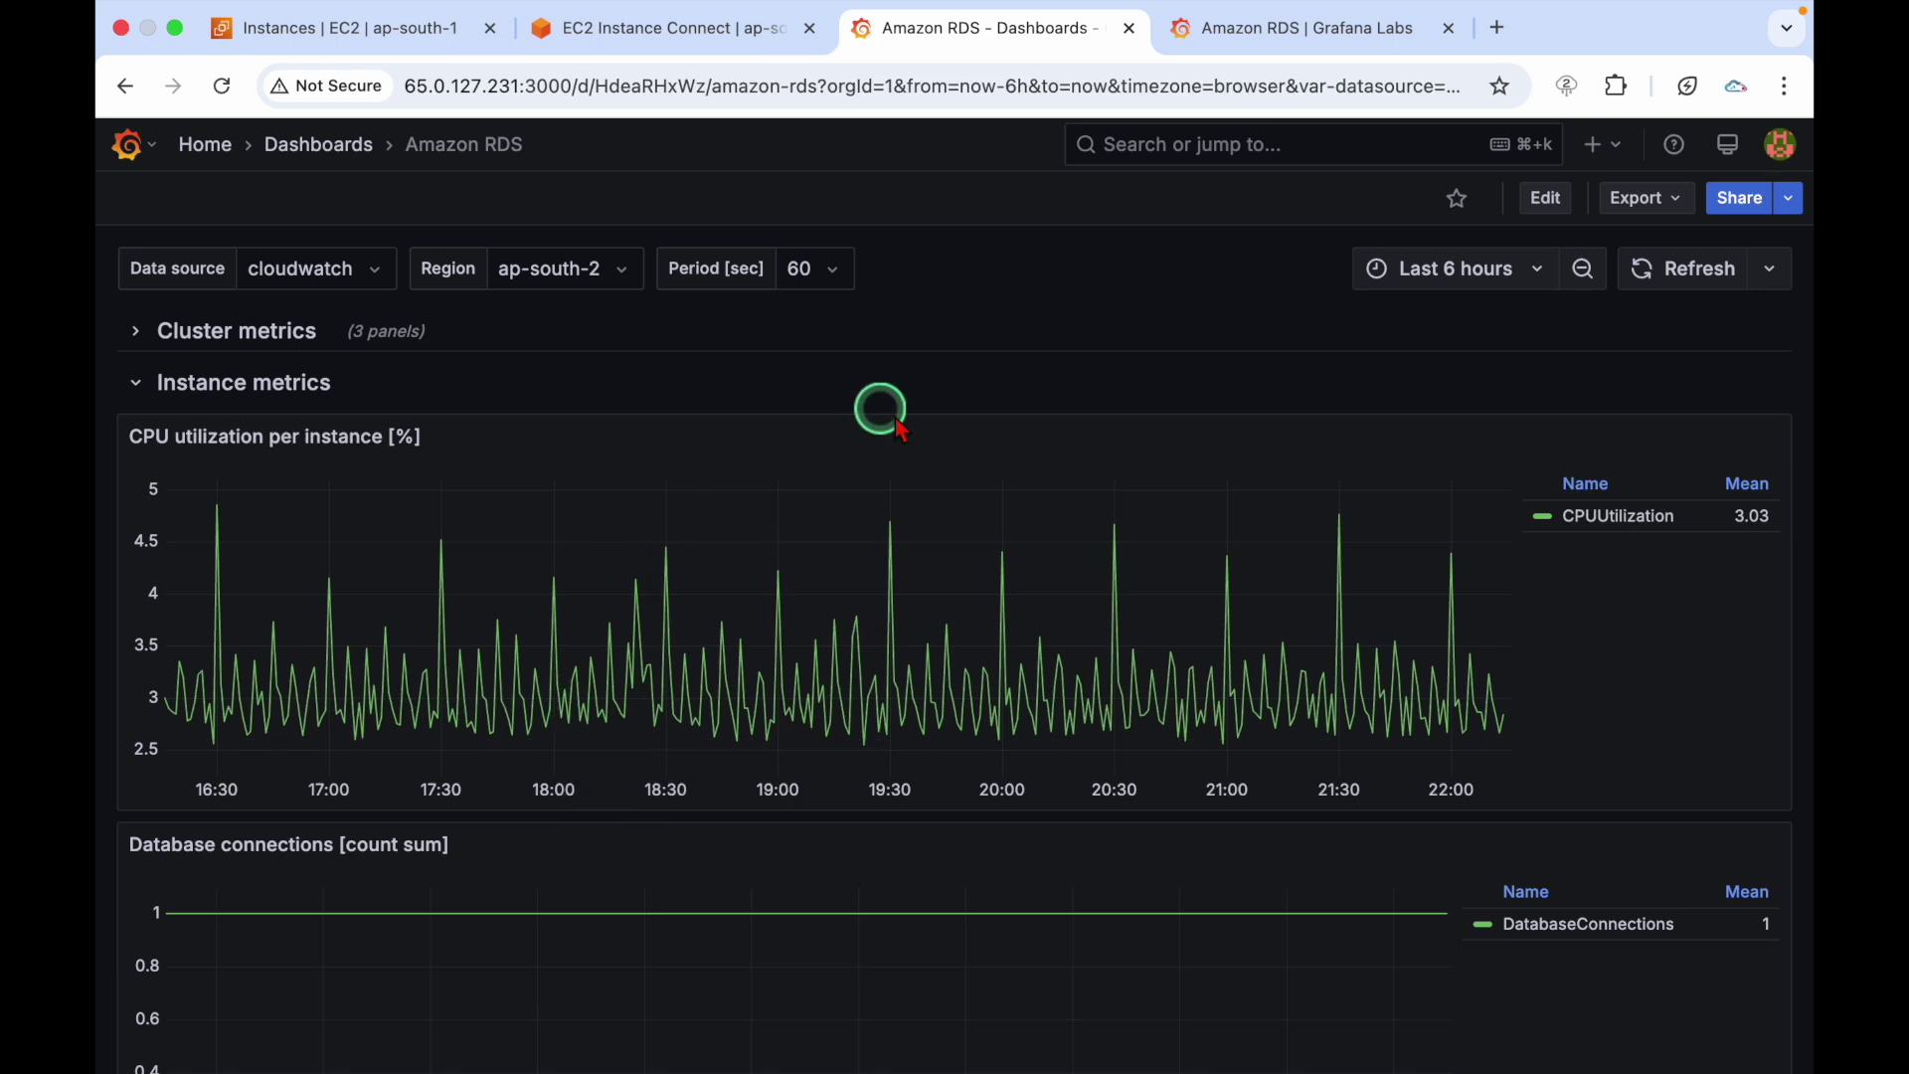
{"action": "left_click", "coordinate": [227, 341]}
{"action": "left_click", "coordinate": [227, 341]}
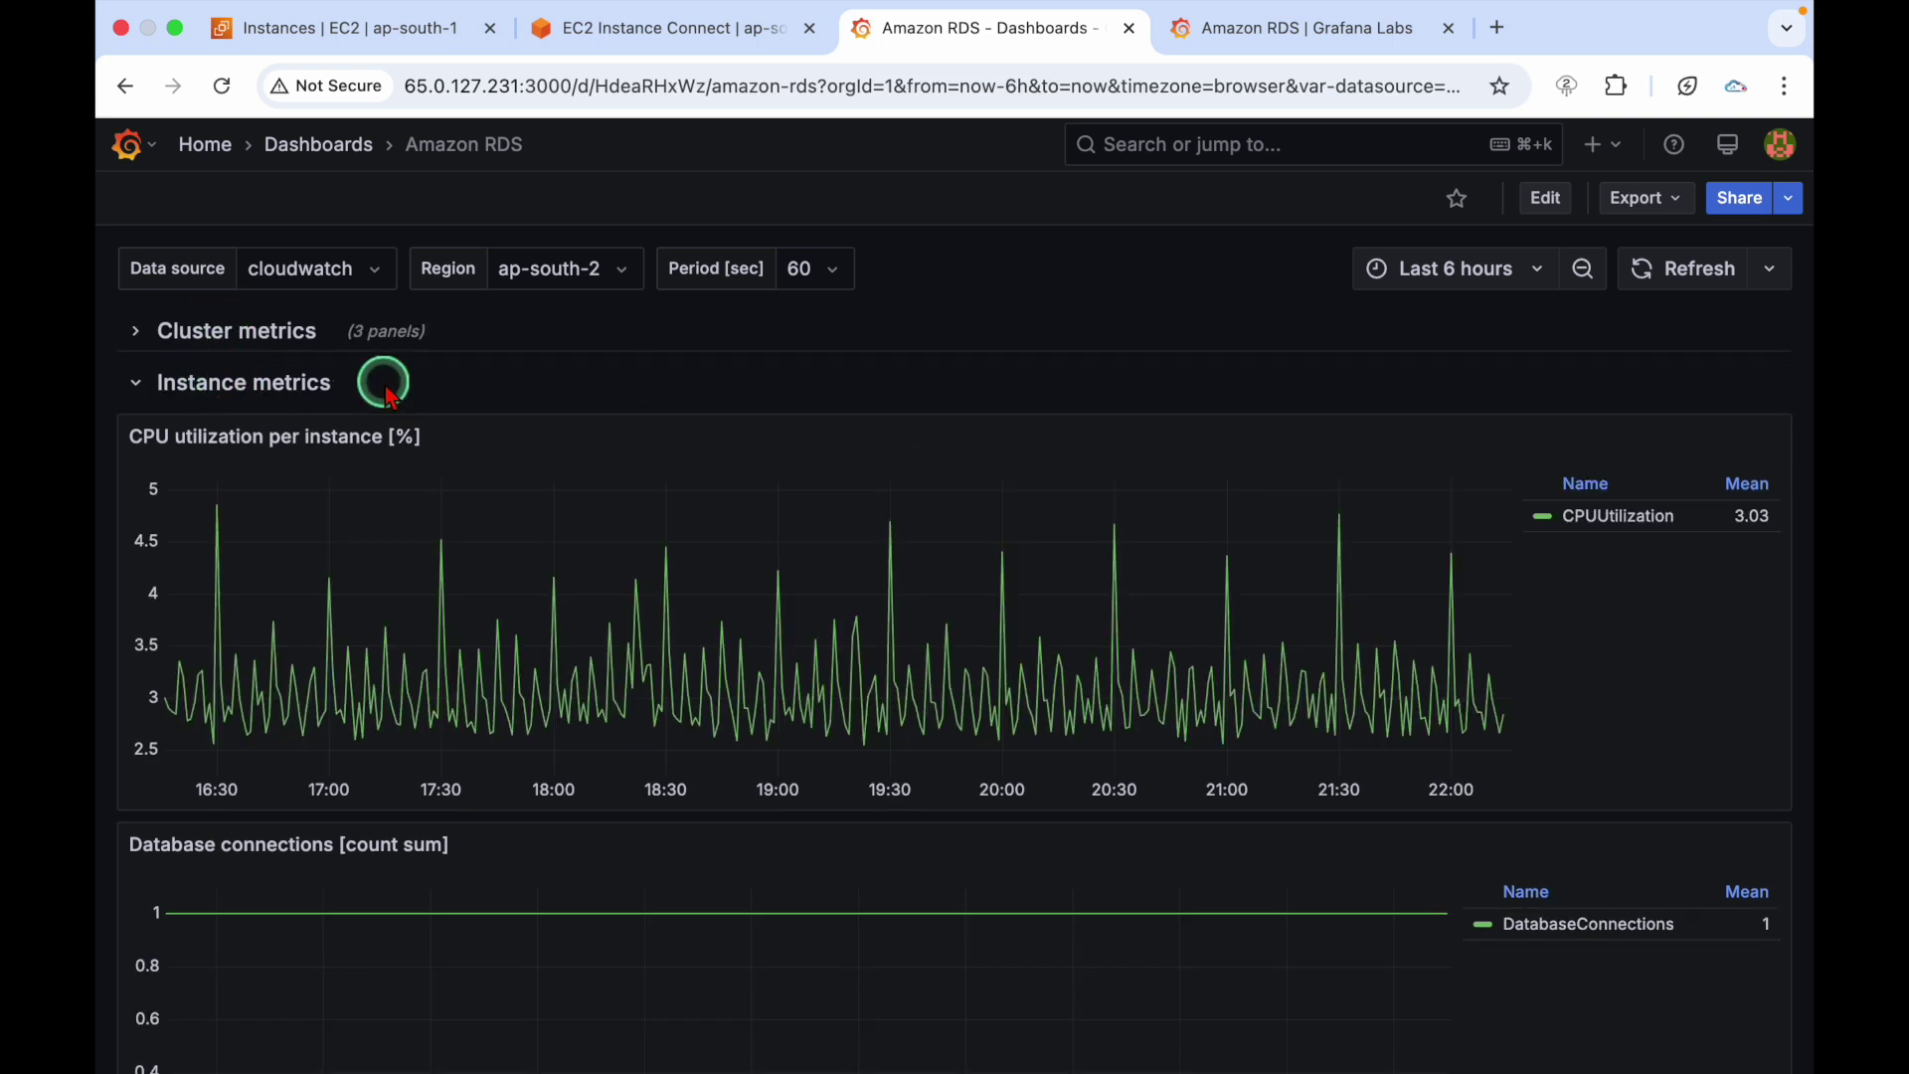
{"action": "left_click_drag", "start_coordinate": [388, 396], "coordinate": [141, 380]}
{"action": "left_click", "coordinate": [298, 380]}
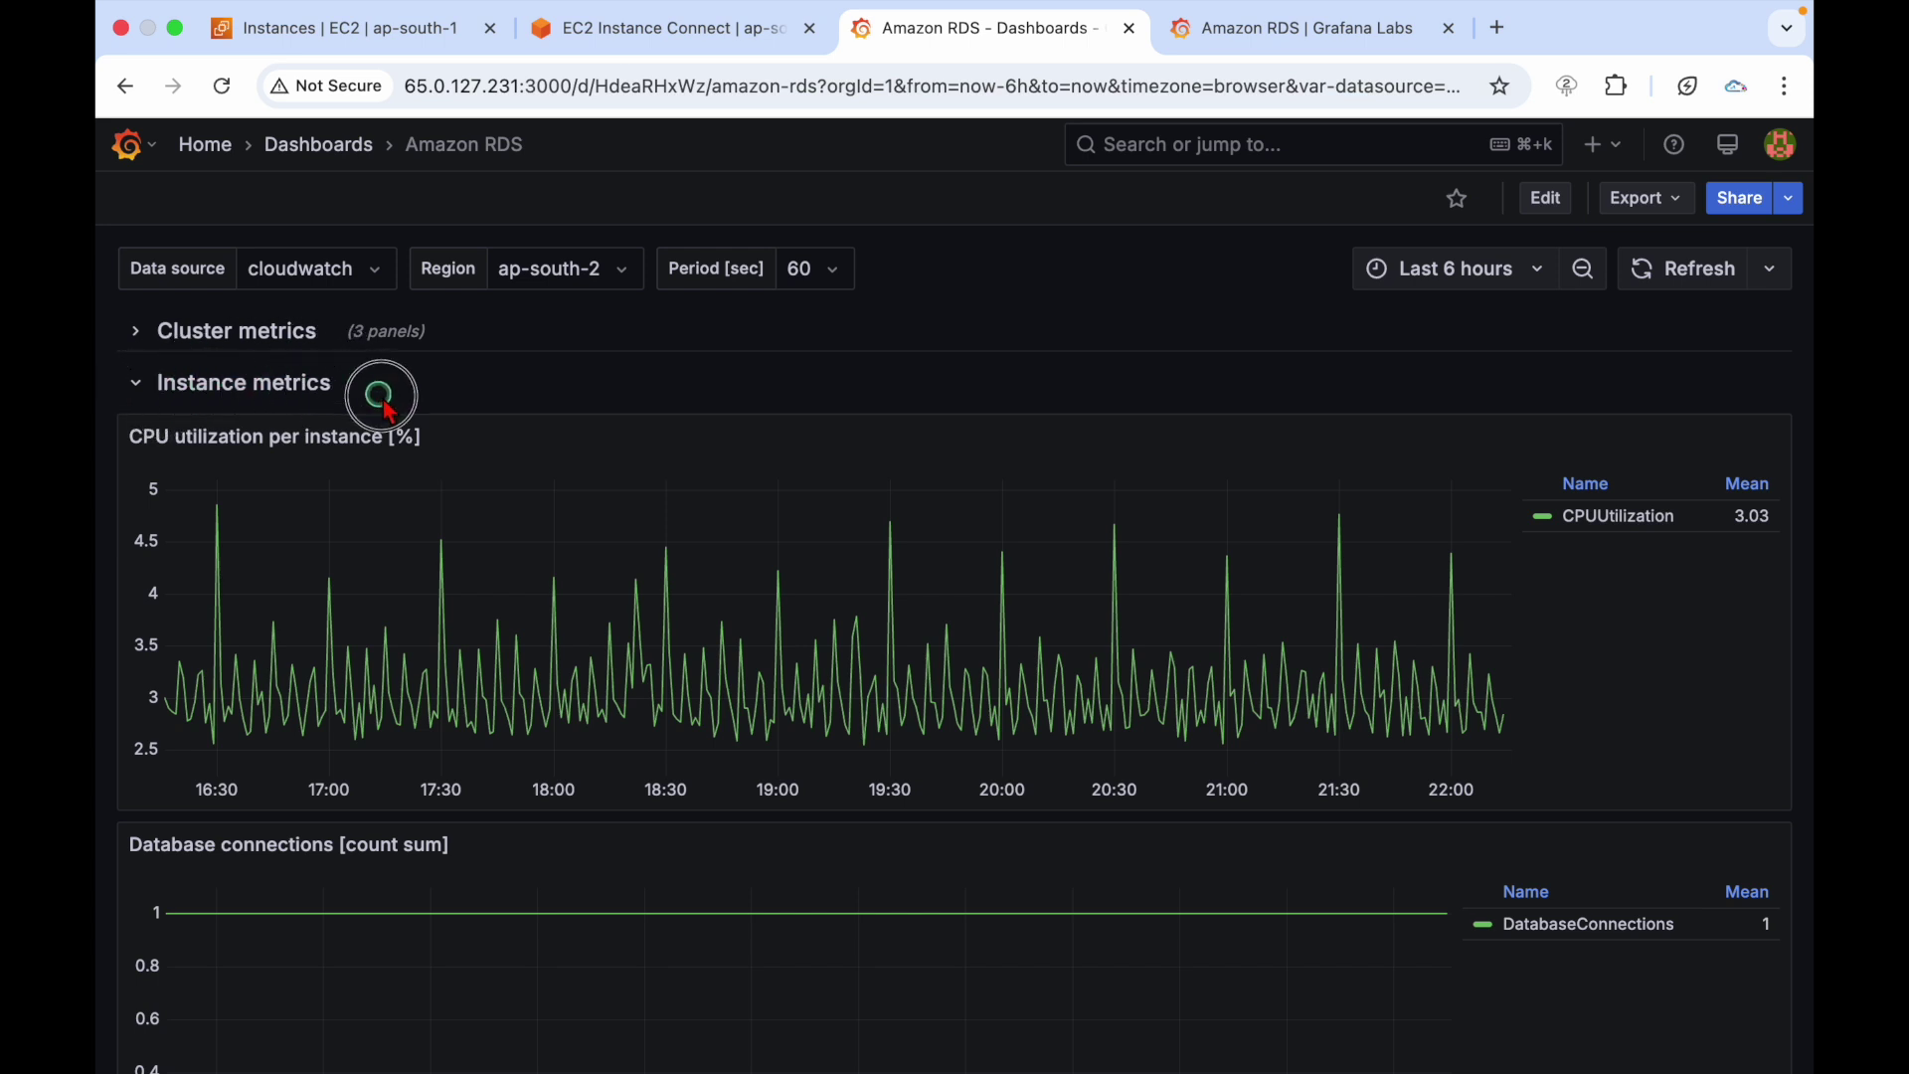
Scroll through the RDS storage, memory, throughput, latency, IOPS and CPU panels
{"action": "scroll", "coordinate": [390, 412], "scroll_direction": "down", "scroll_amount": 2}
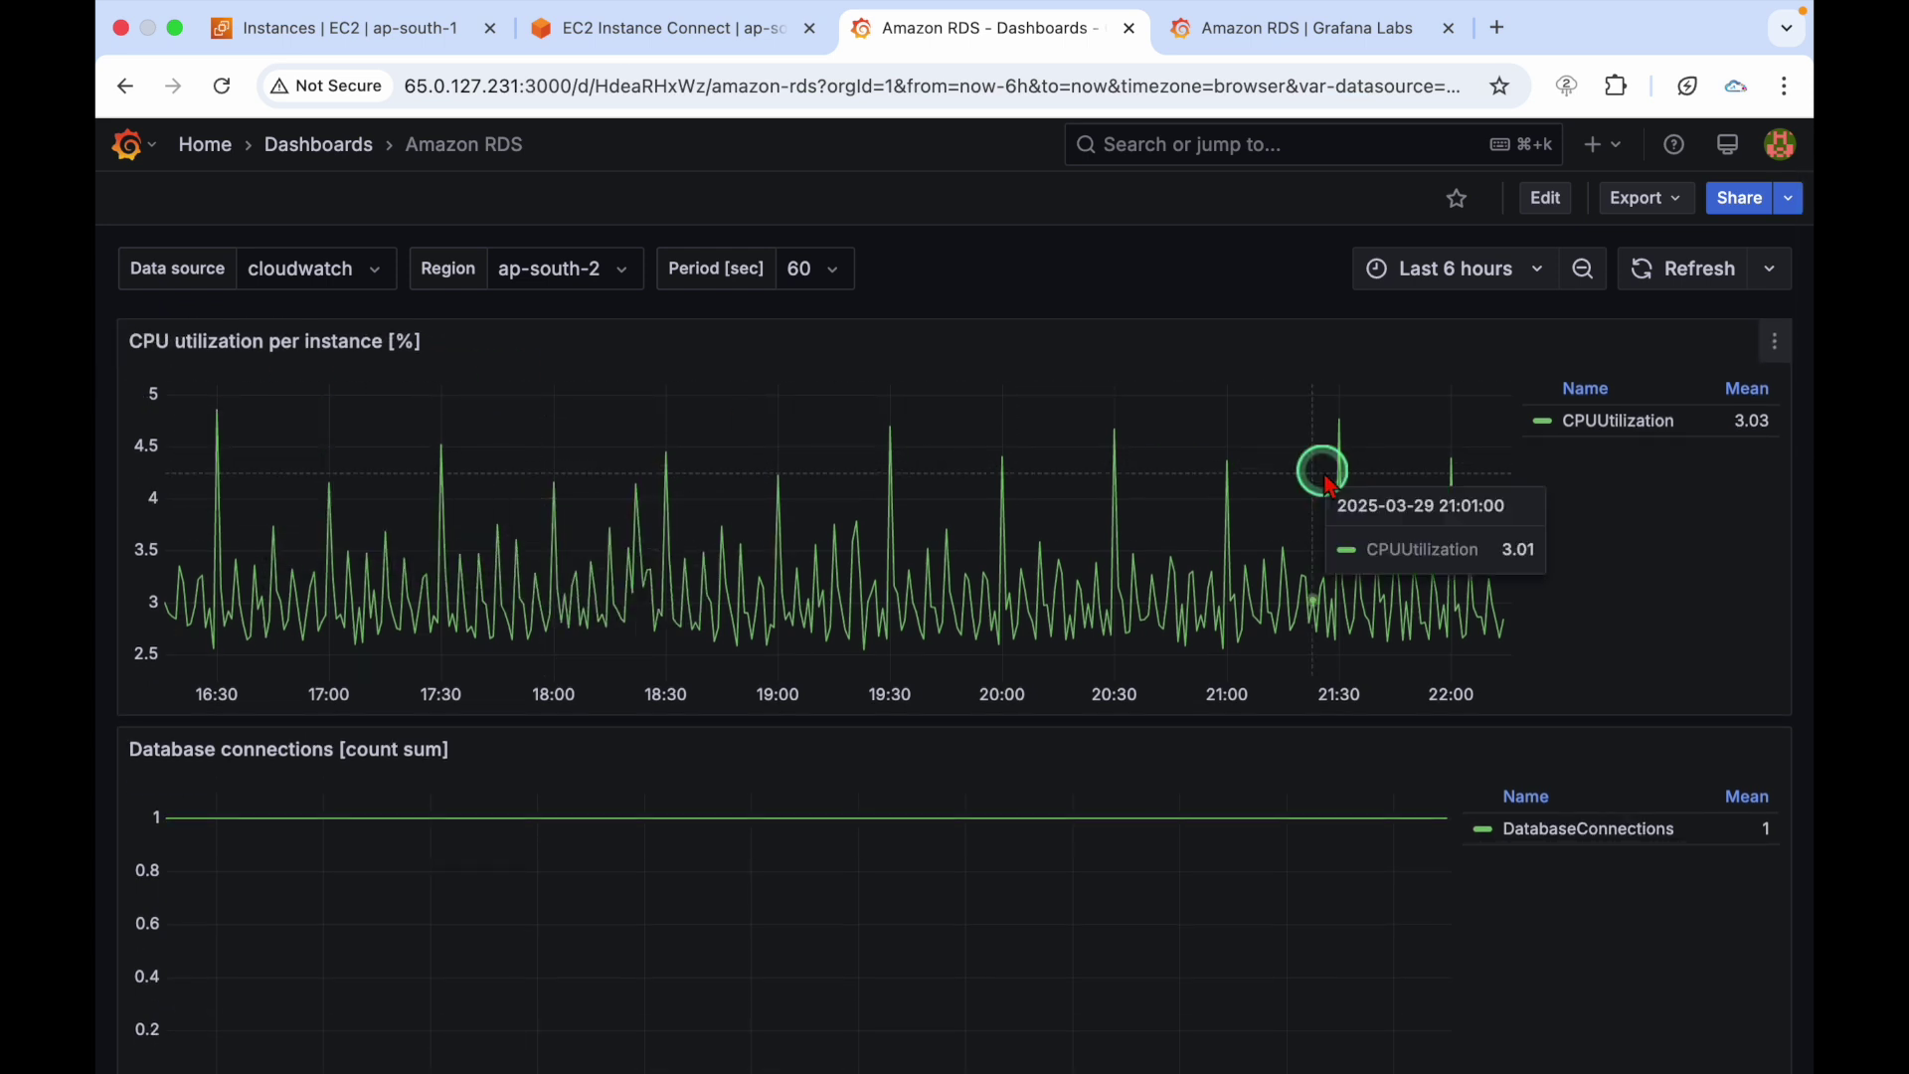
{"action": "scroll", "coordinate": [1418, 554], "scroll_direction": "down", "scroll_amount": 4}
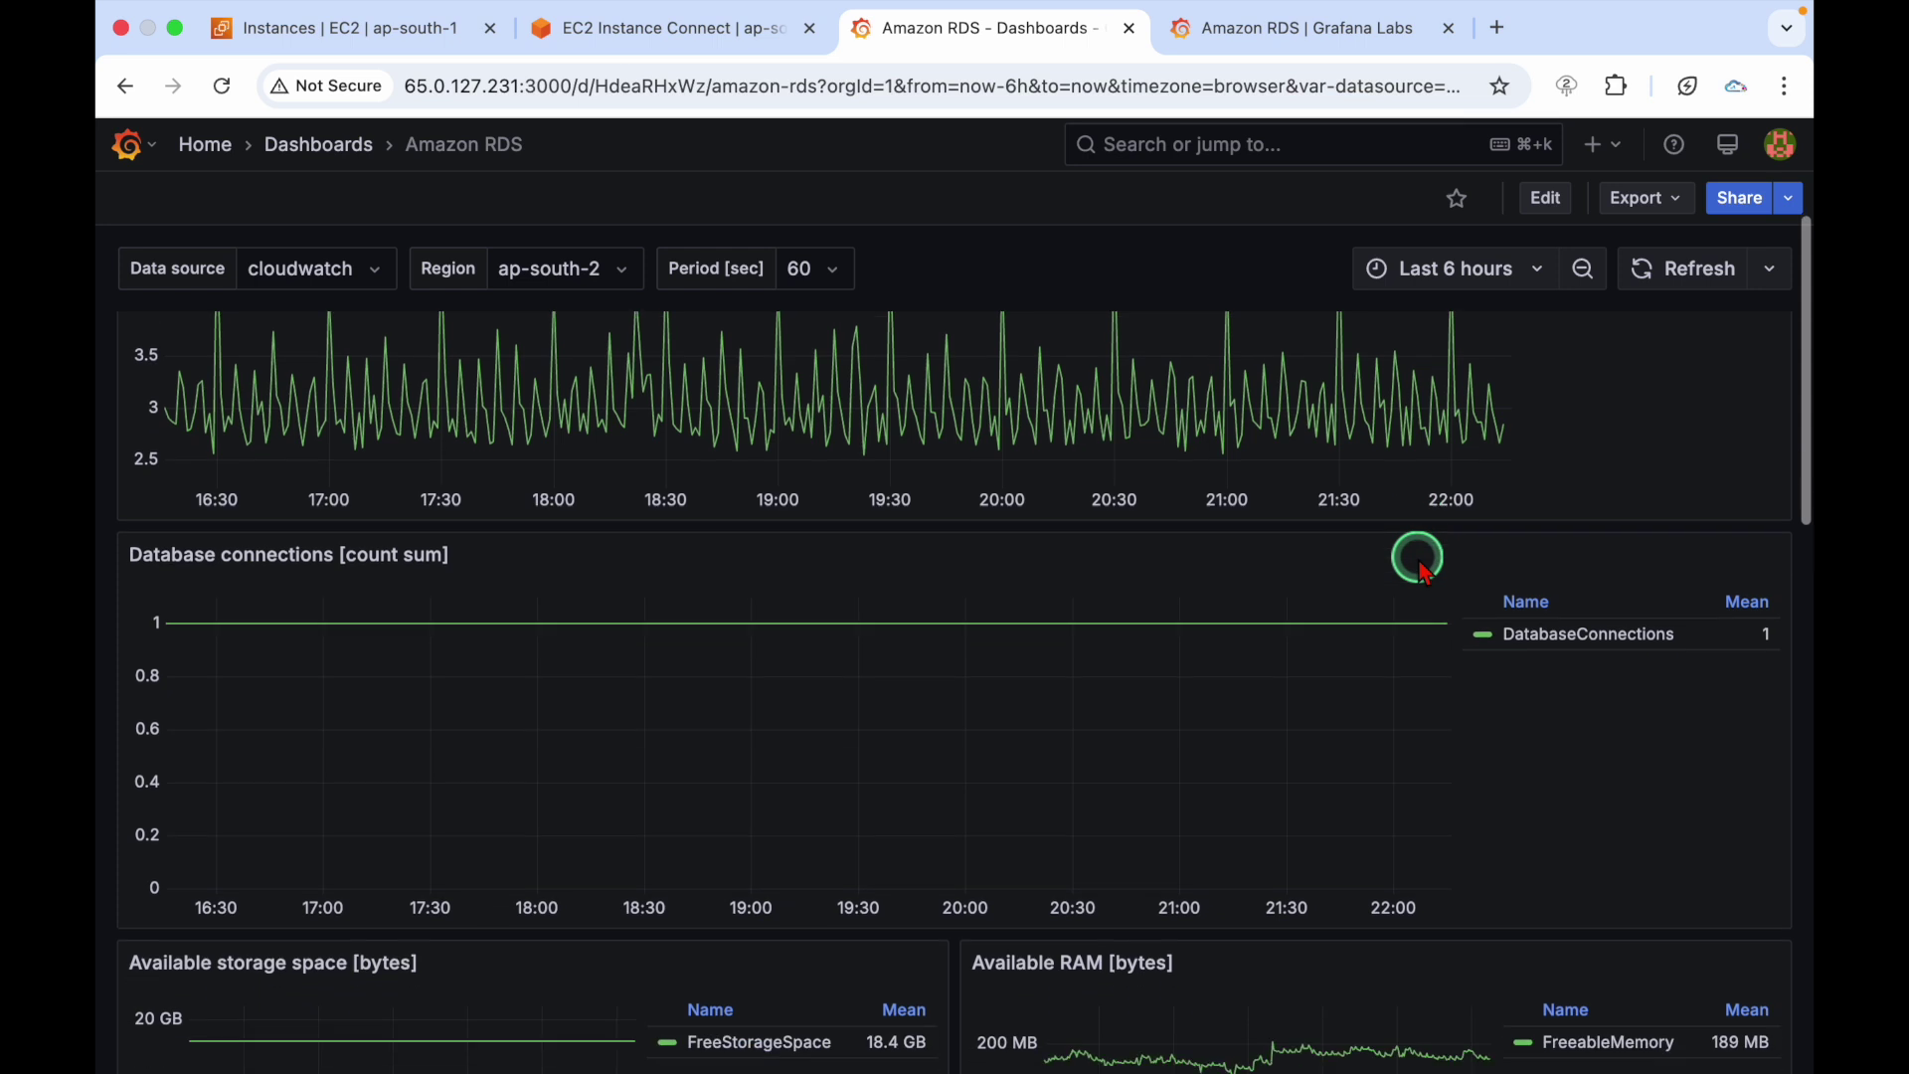
{"action": "scroll", "coordinate": [1269, 630], "scroll_direction": "down", "scroll_amount": 7}
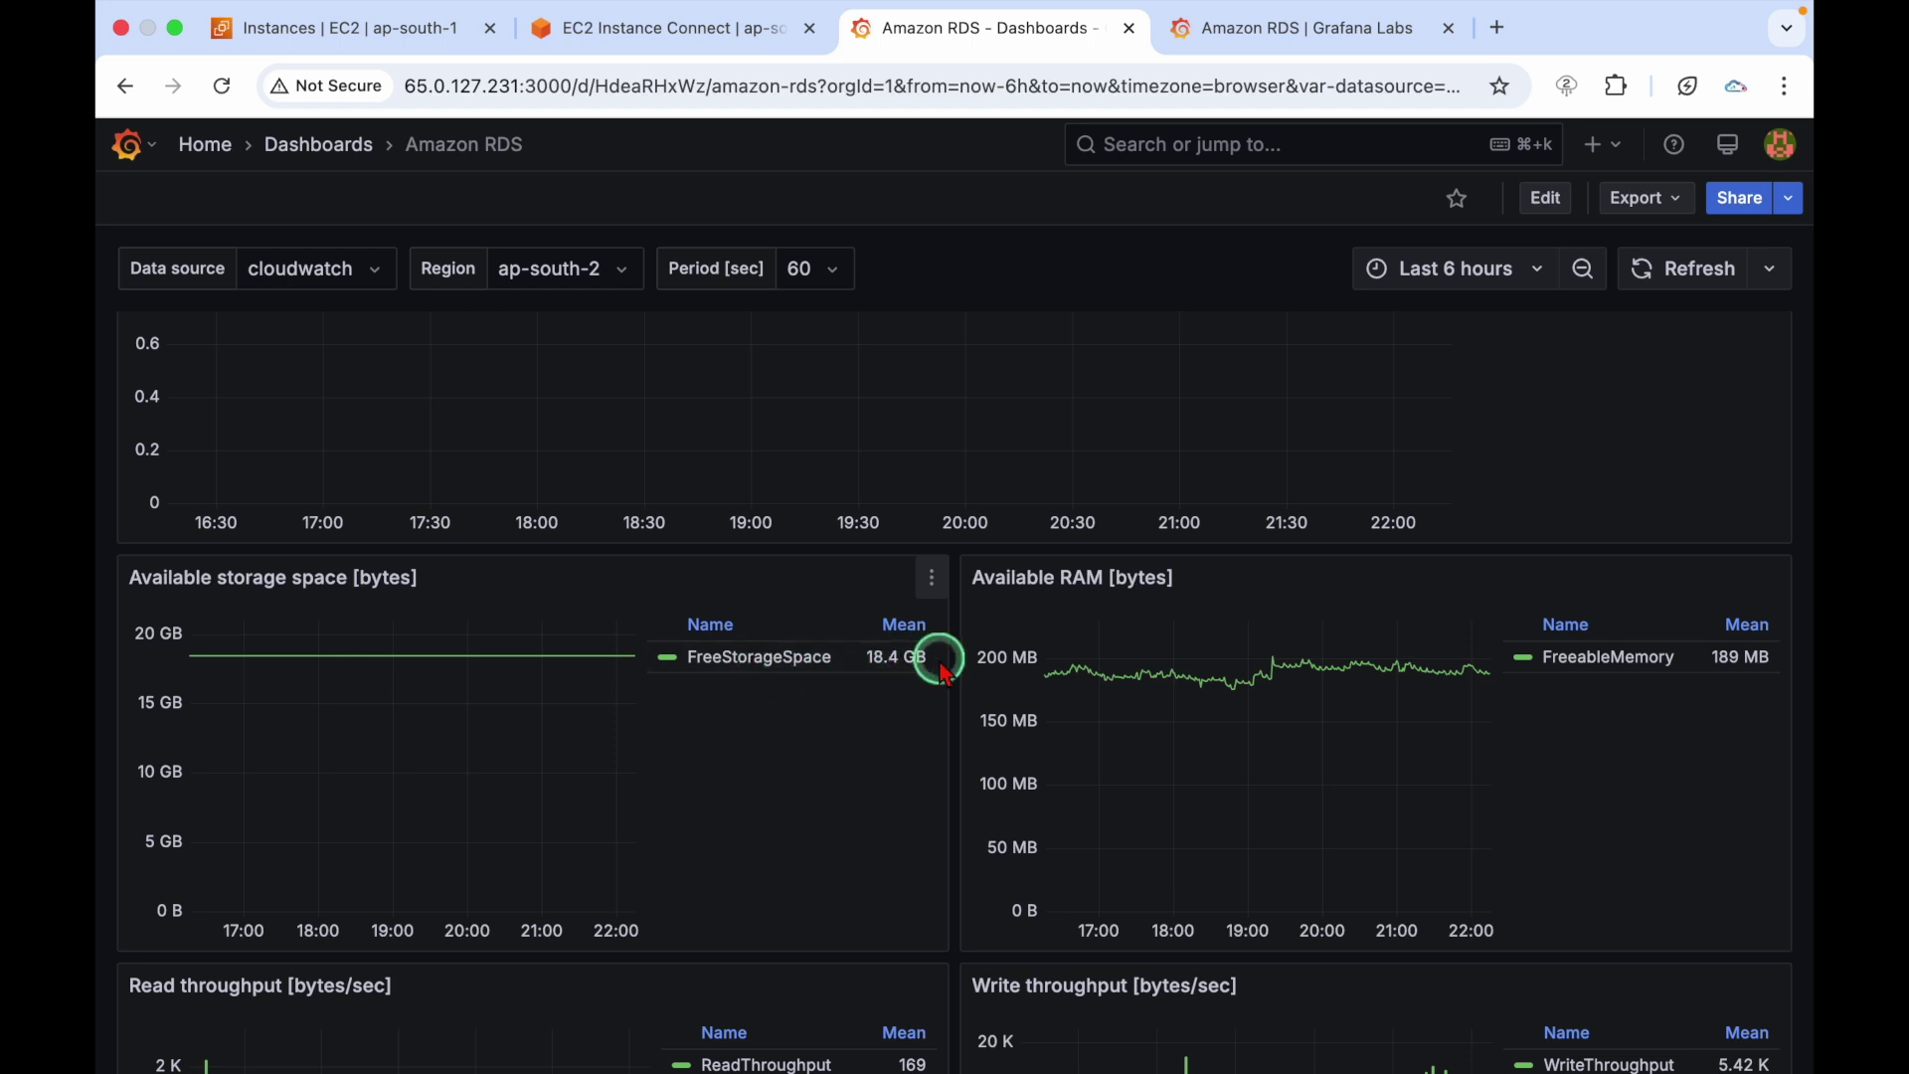
{"action": "scroll", "coordinate": [1262, 746], "scroll_direction": "down", "scroll_amount": 2}
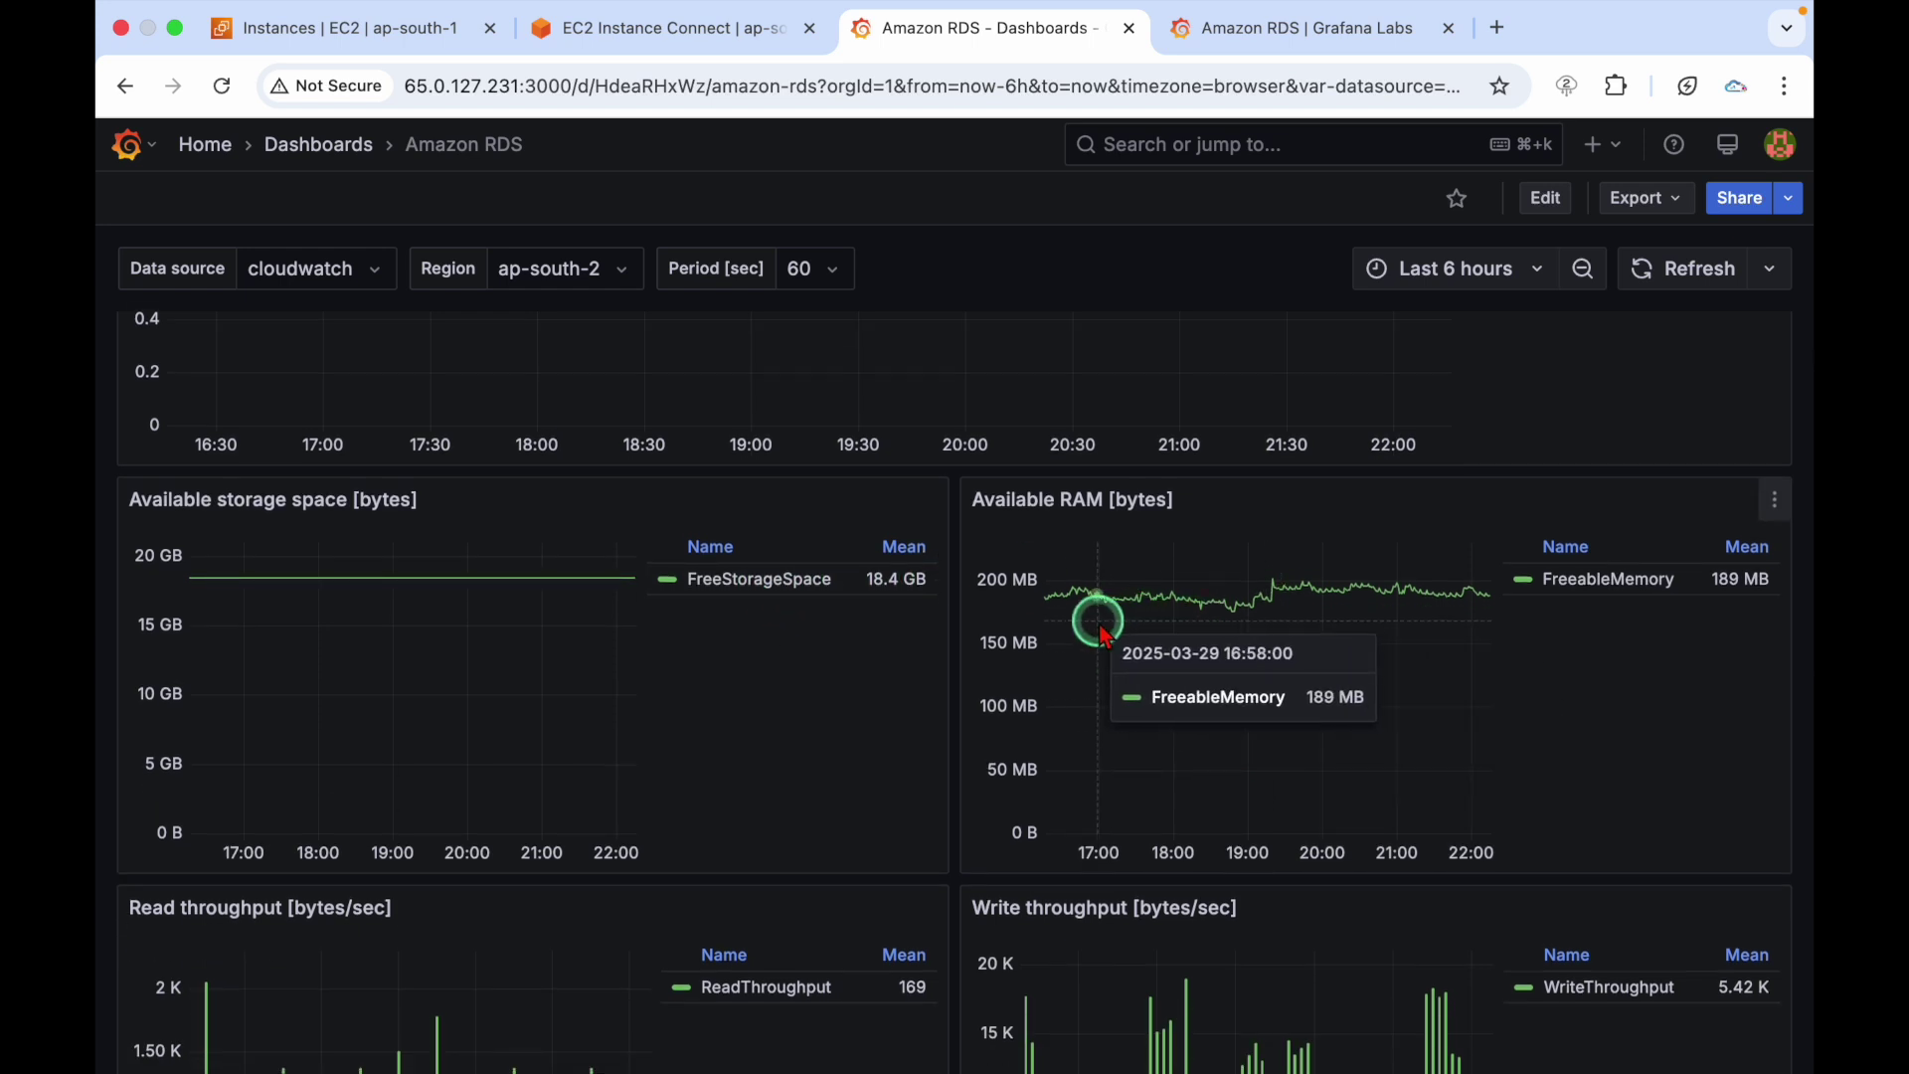
{"action": "scroll", "coordinate": [1150, 684], "scroll_direction": "down", "scroll_amount": 5}
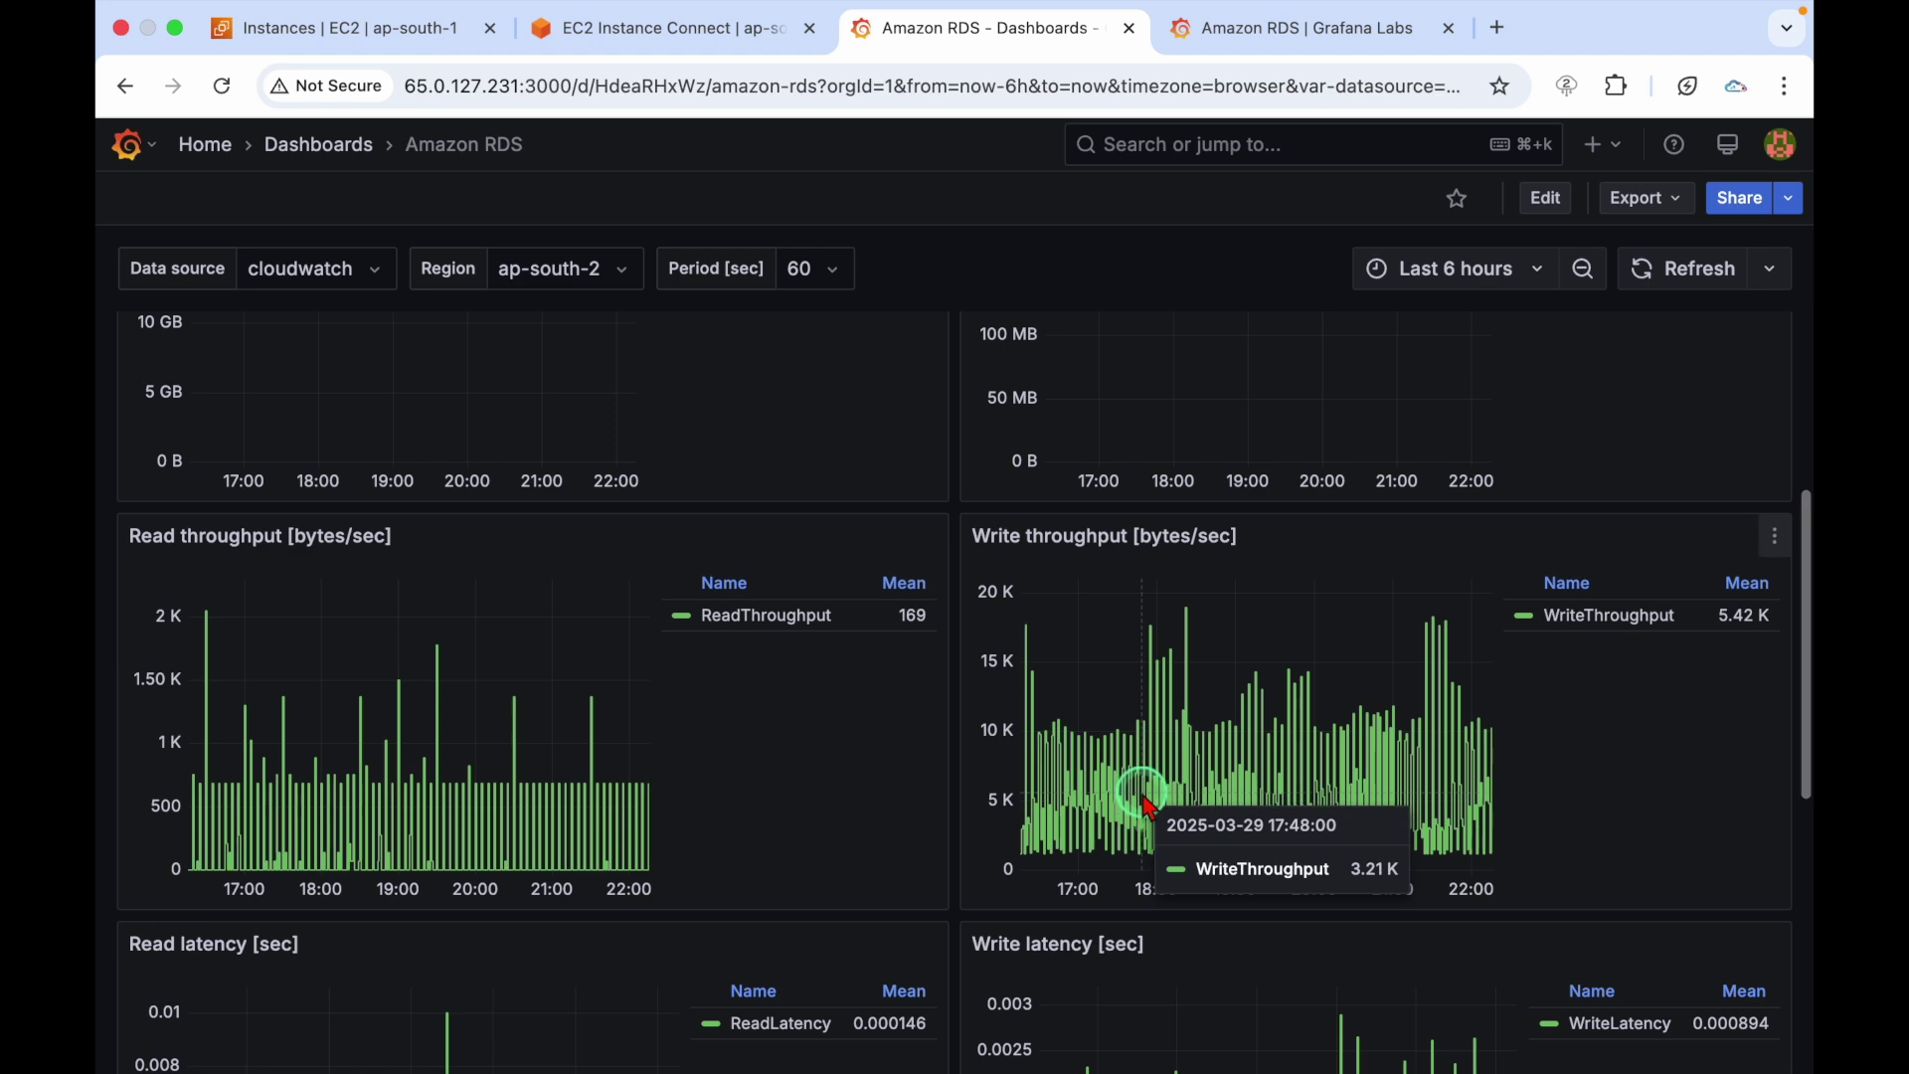
{"action": "scroll", "coordinate": [1372, 712], "scroll_direction": "down", "scroll_amount": 7}
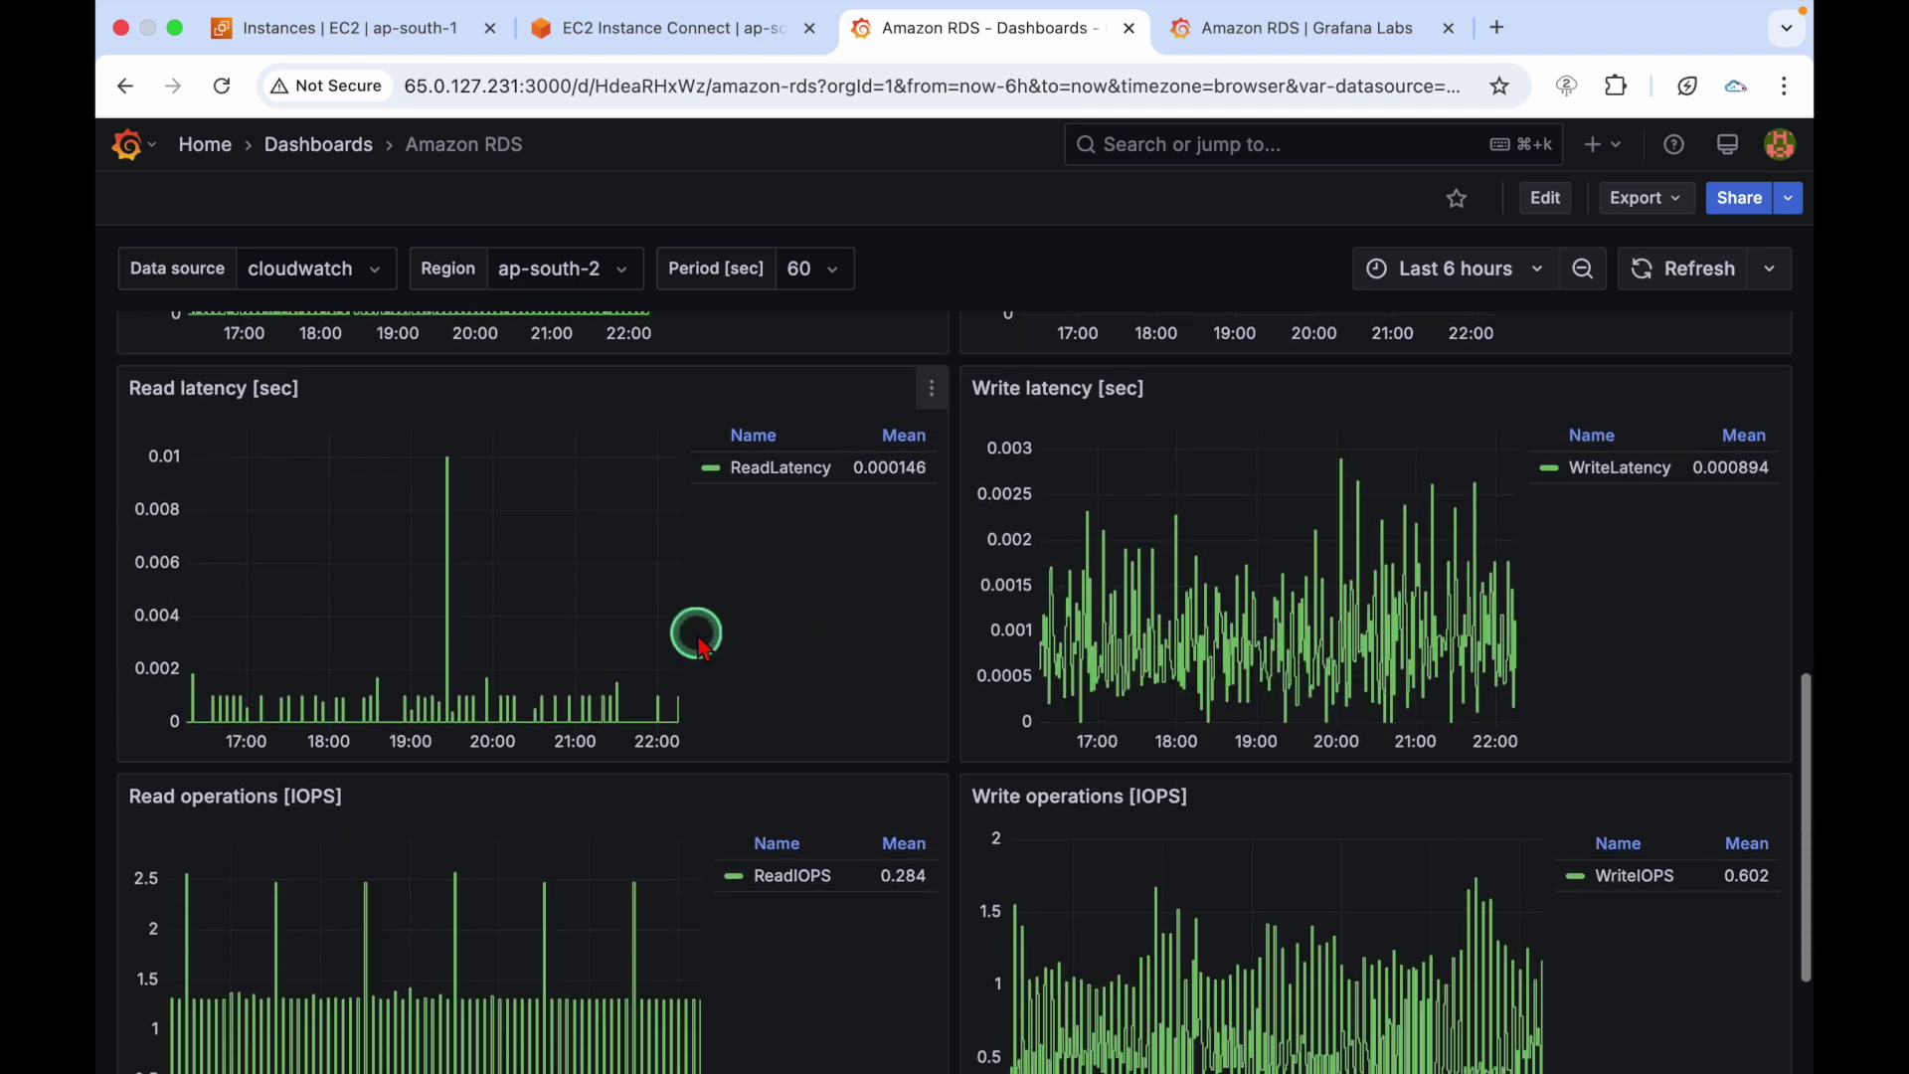
{"action": "scroll", "coordinate": [1572, 648], "scroll_direction": "down", "scroll_amount": 1}
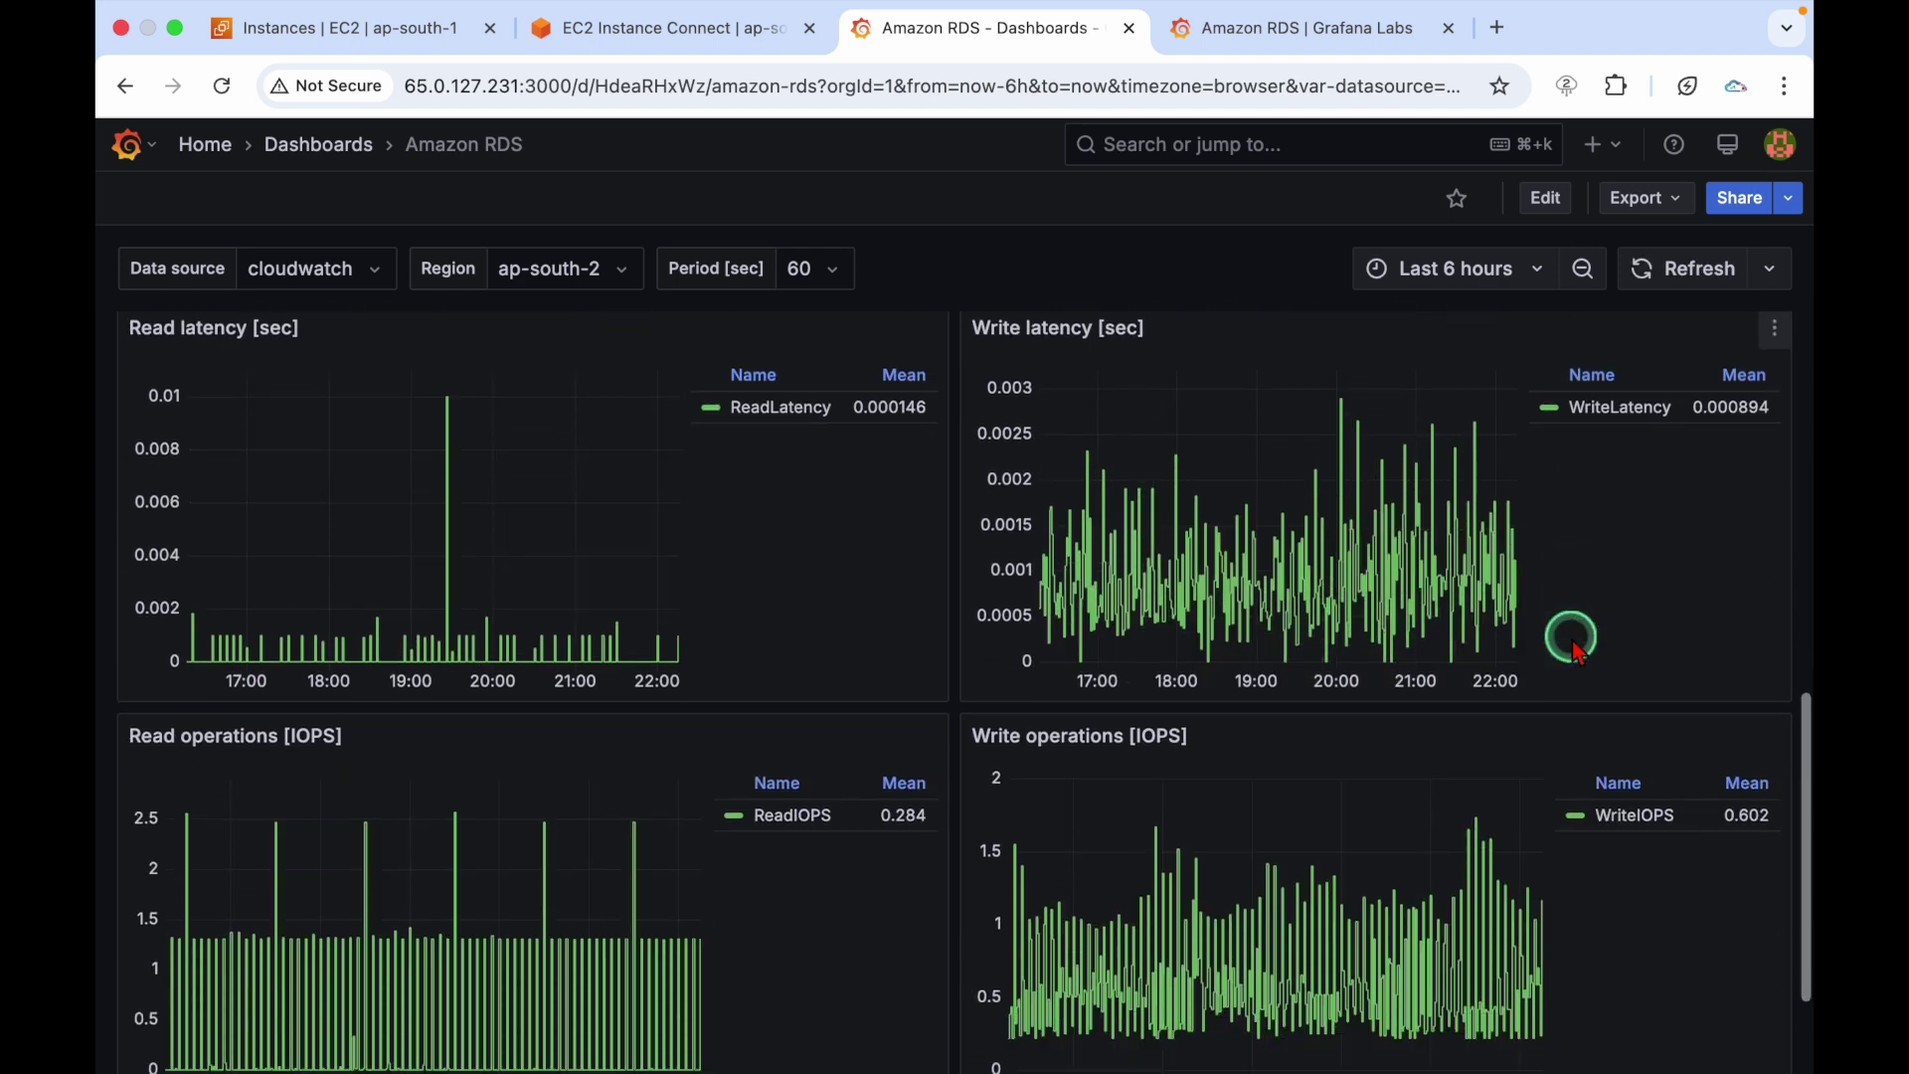
{"action": "scroll", "coordinate": [1573, 648], "scroll_direction": "down", "scroll_amount": 3}
{"action": "scroll", "coordinate": [1099, 801], "scroll_direction": "up", "scroll_amount": 15}
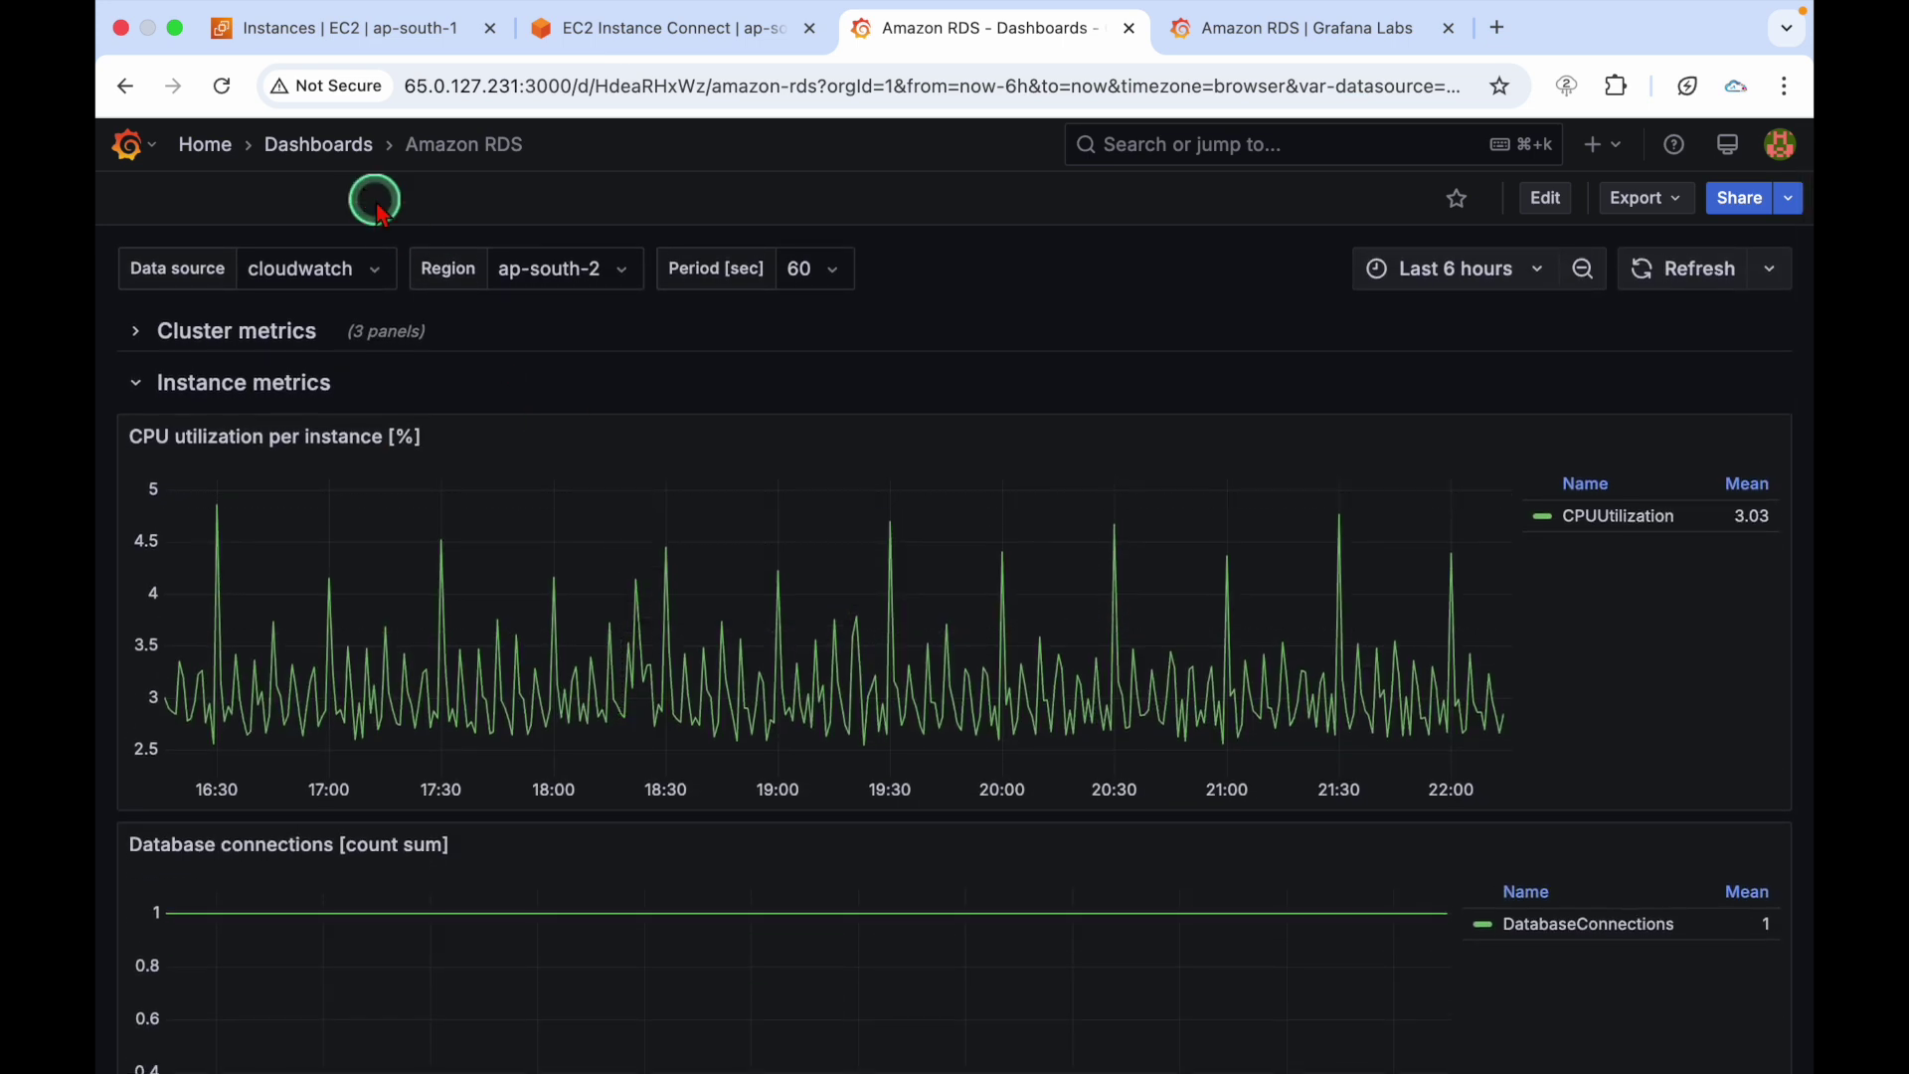
{"action": "left_click", "coordinate": [317, 146]}
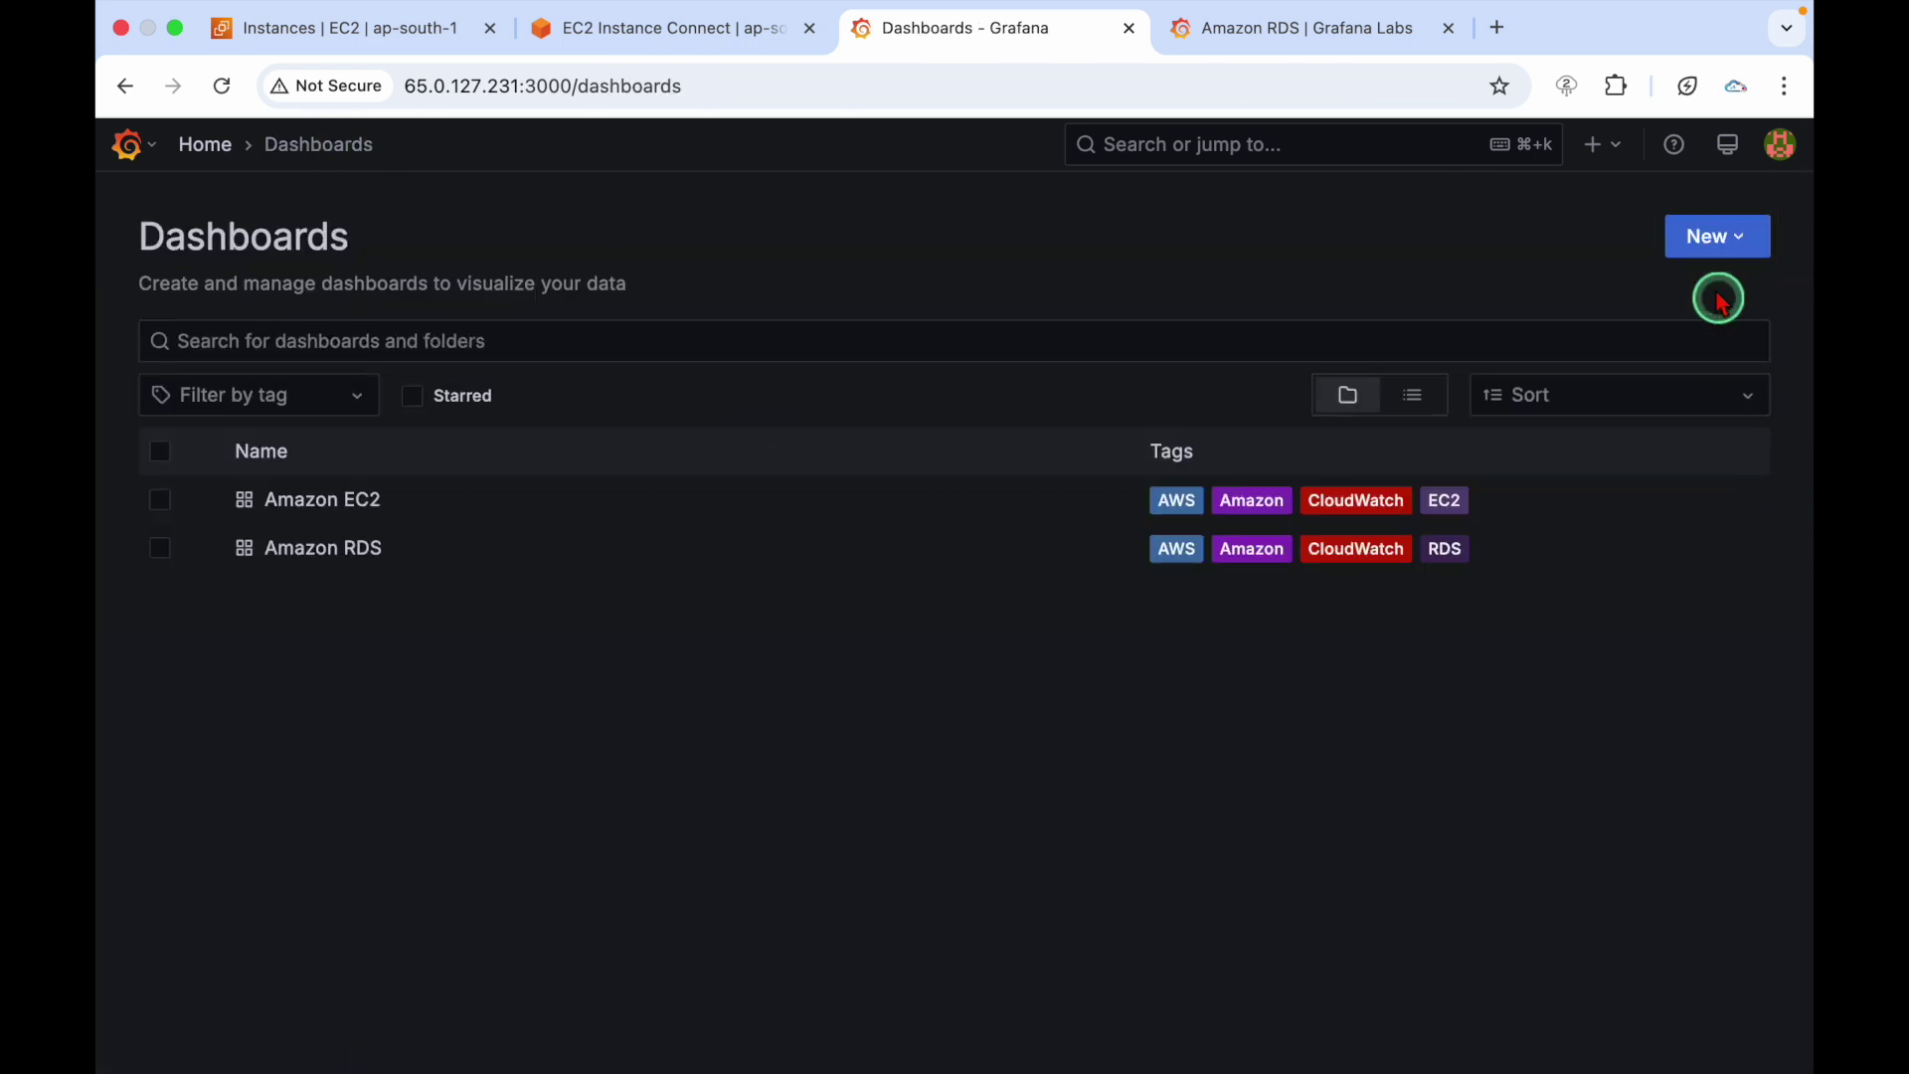
Copy ID 14361 of the AWS ALB Cloudwatch Metrics dashboard from grafana.com, then start a blank Grafana dashboard
{"action": "left_click", "coordinate": [1707, 249]}
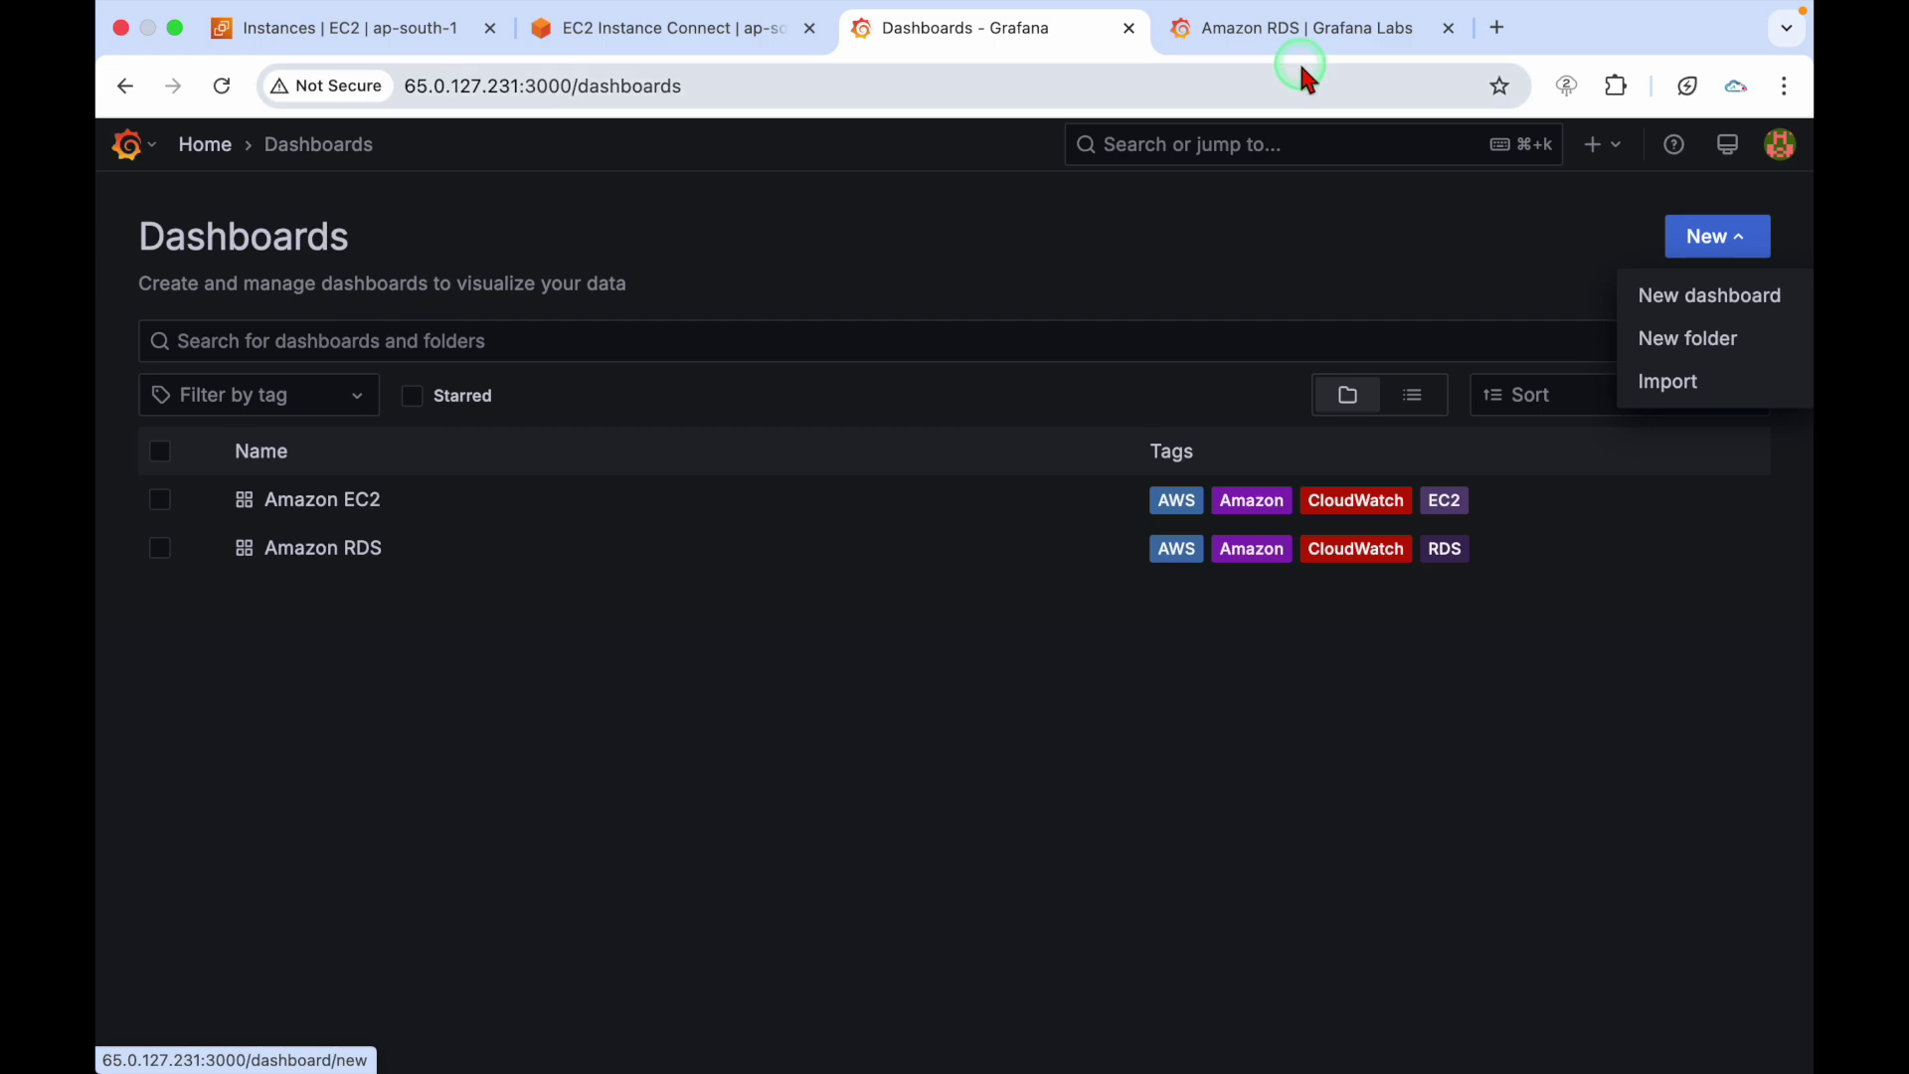
{"action": "left_click", "coordinate": [1284, 36]}
{"action": "left_click", "coordinate": [123, 88]}
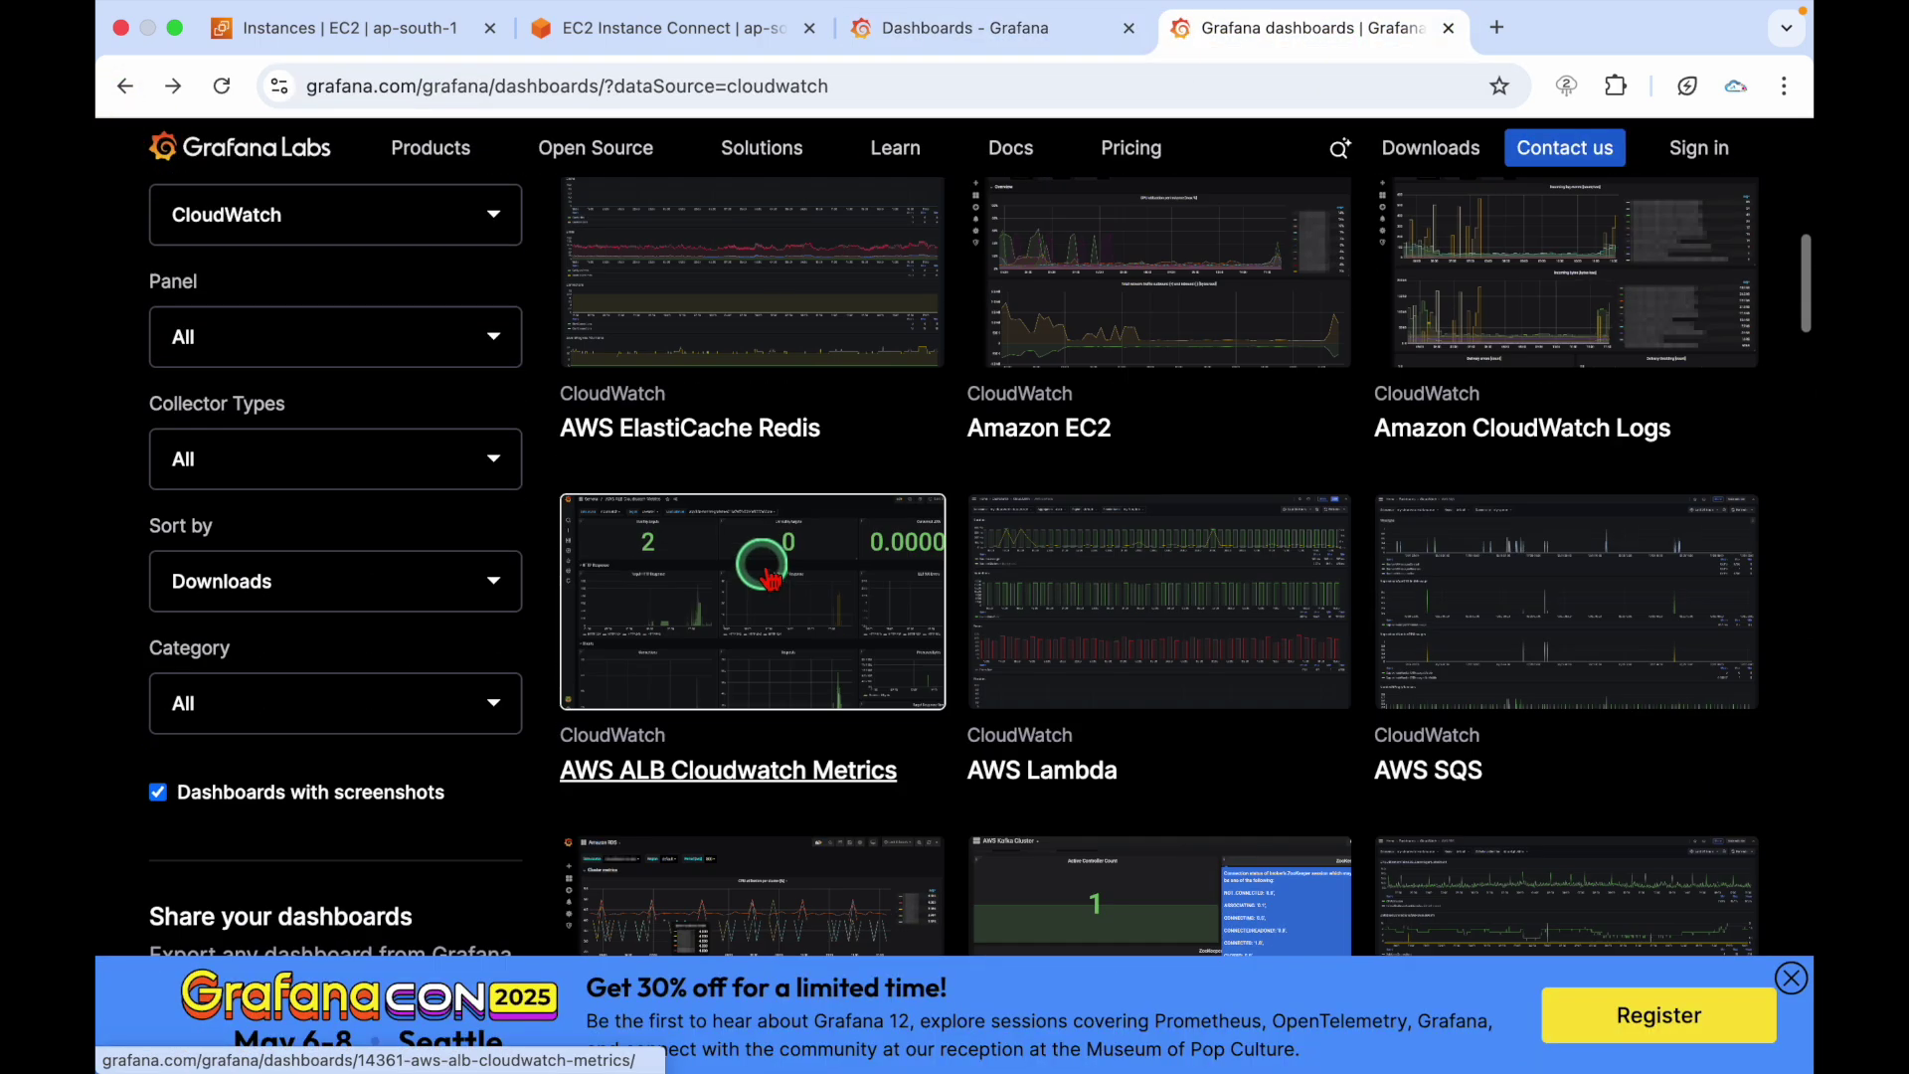
{"action": "scroll", "coordinate": [755, 498], "scroll_direction": "down", "scroll_amount": 1}
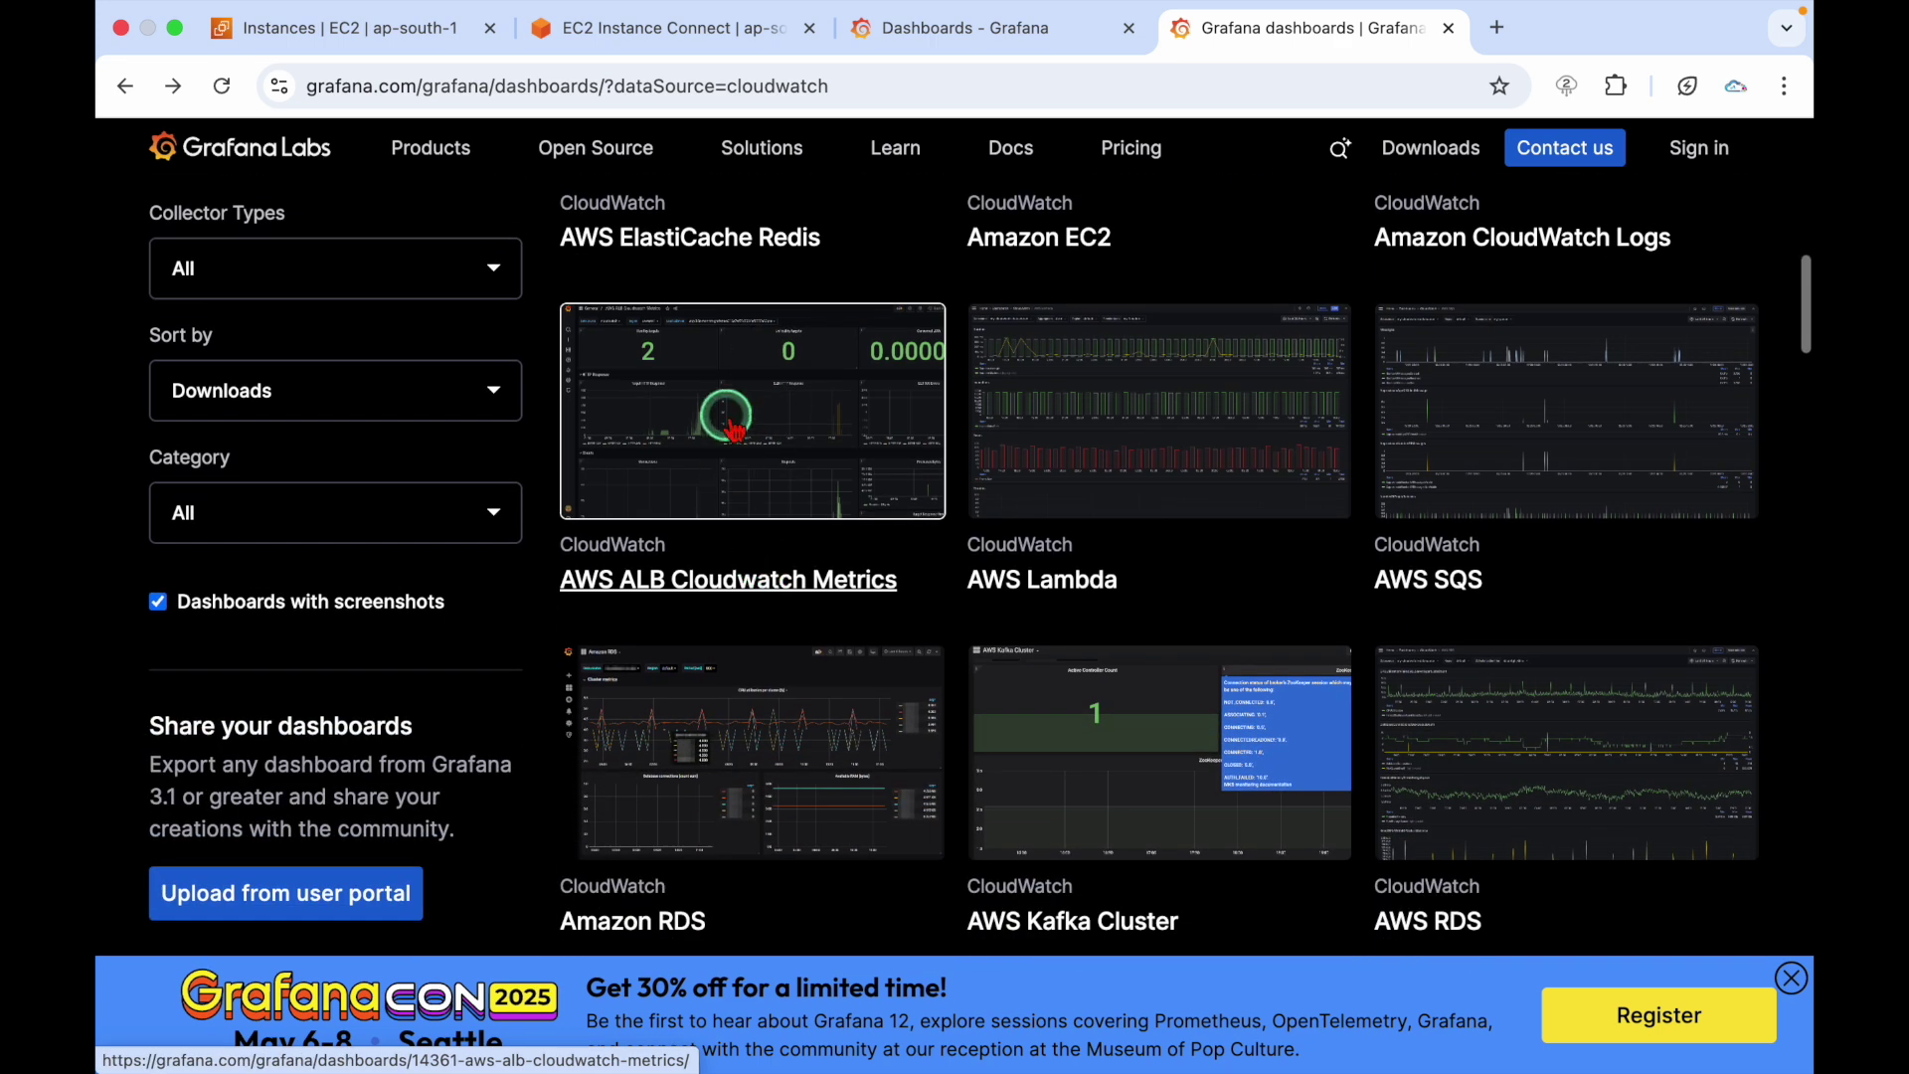
{"action": "left_click", "coordinate": [734, 428]}
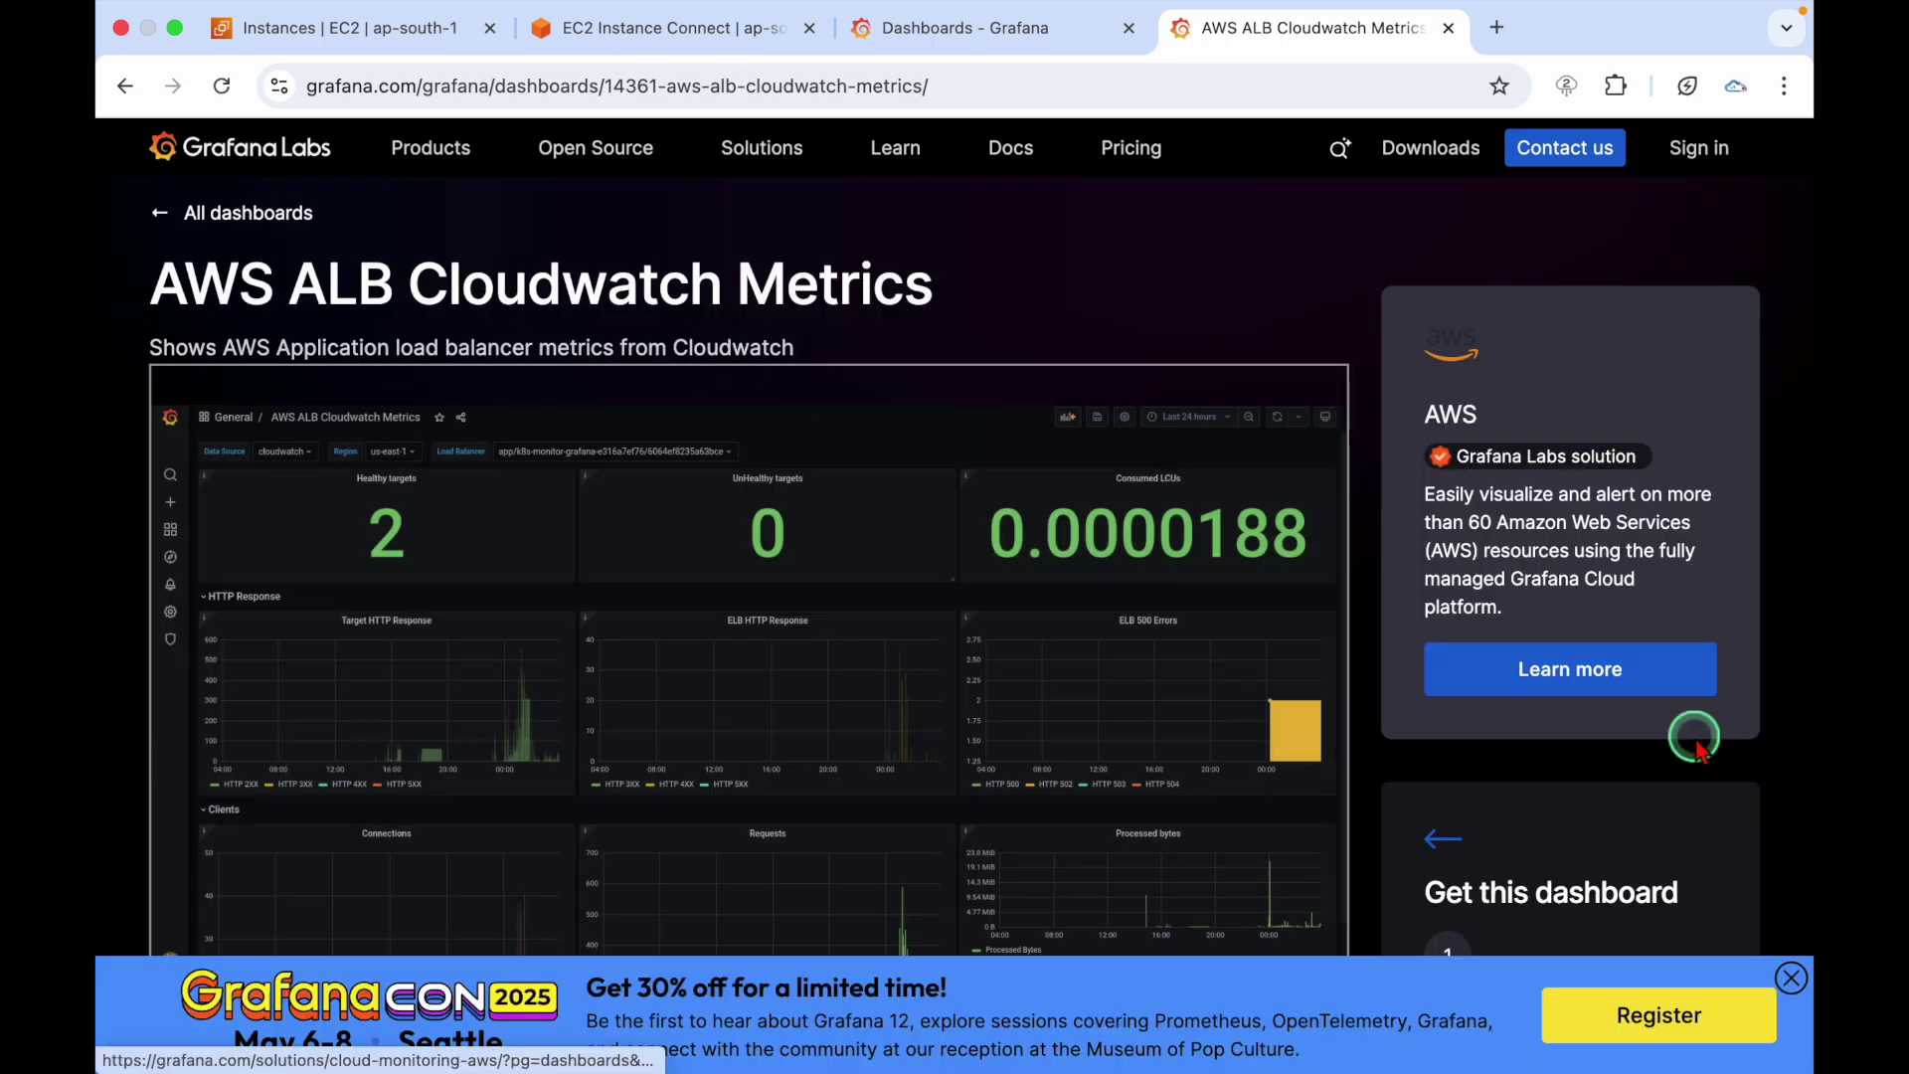
{"action": "scroll", "coordinate": [1698, 686], "scroll_direction": "down", "scroll_amount": 5}
{"action": "left_click", "coordinate": [1696, 741]}
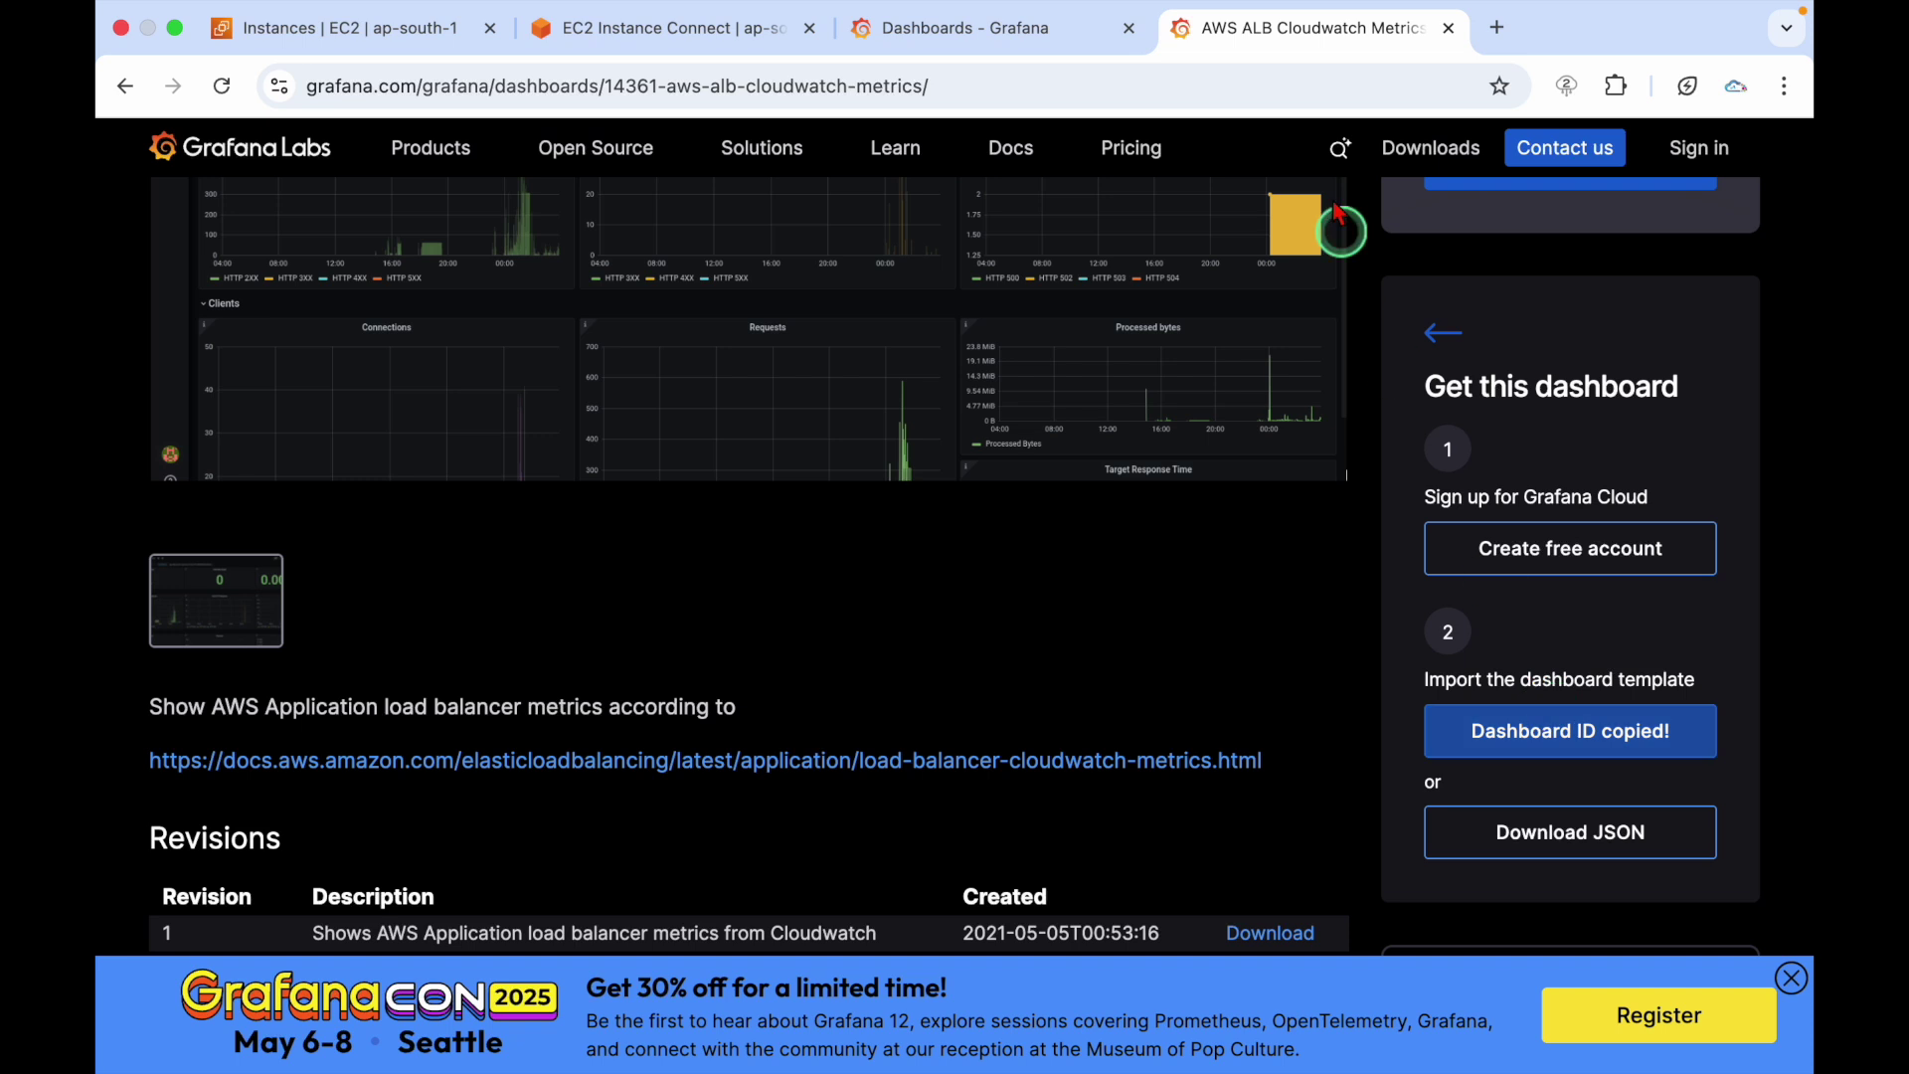
{"action": "left_click", "coordinate": [970, 32]}
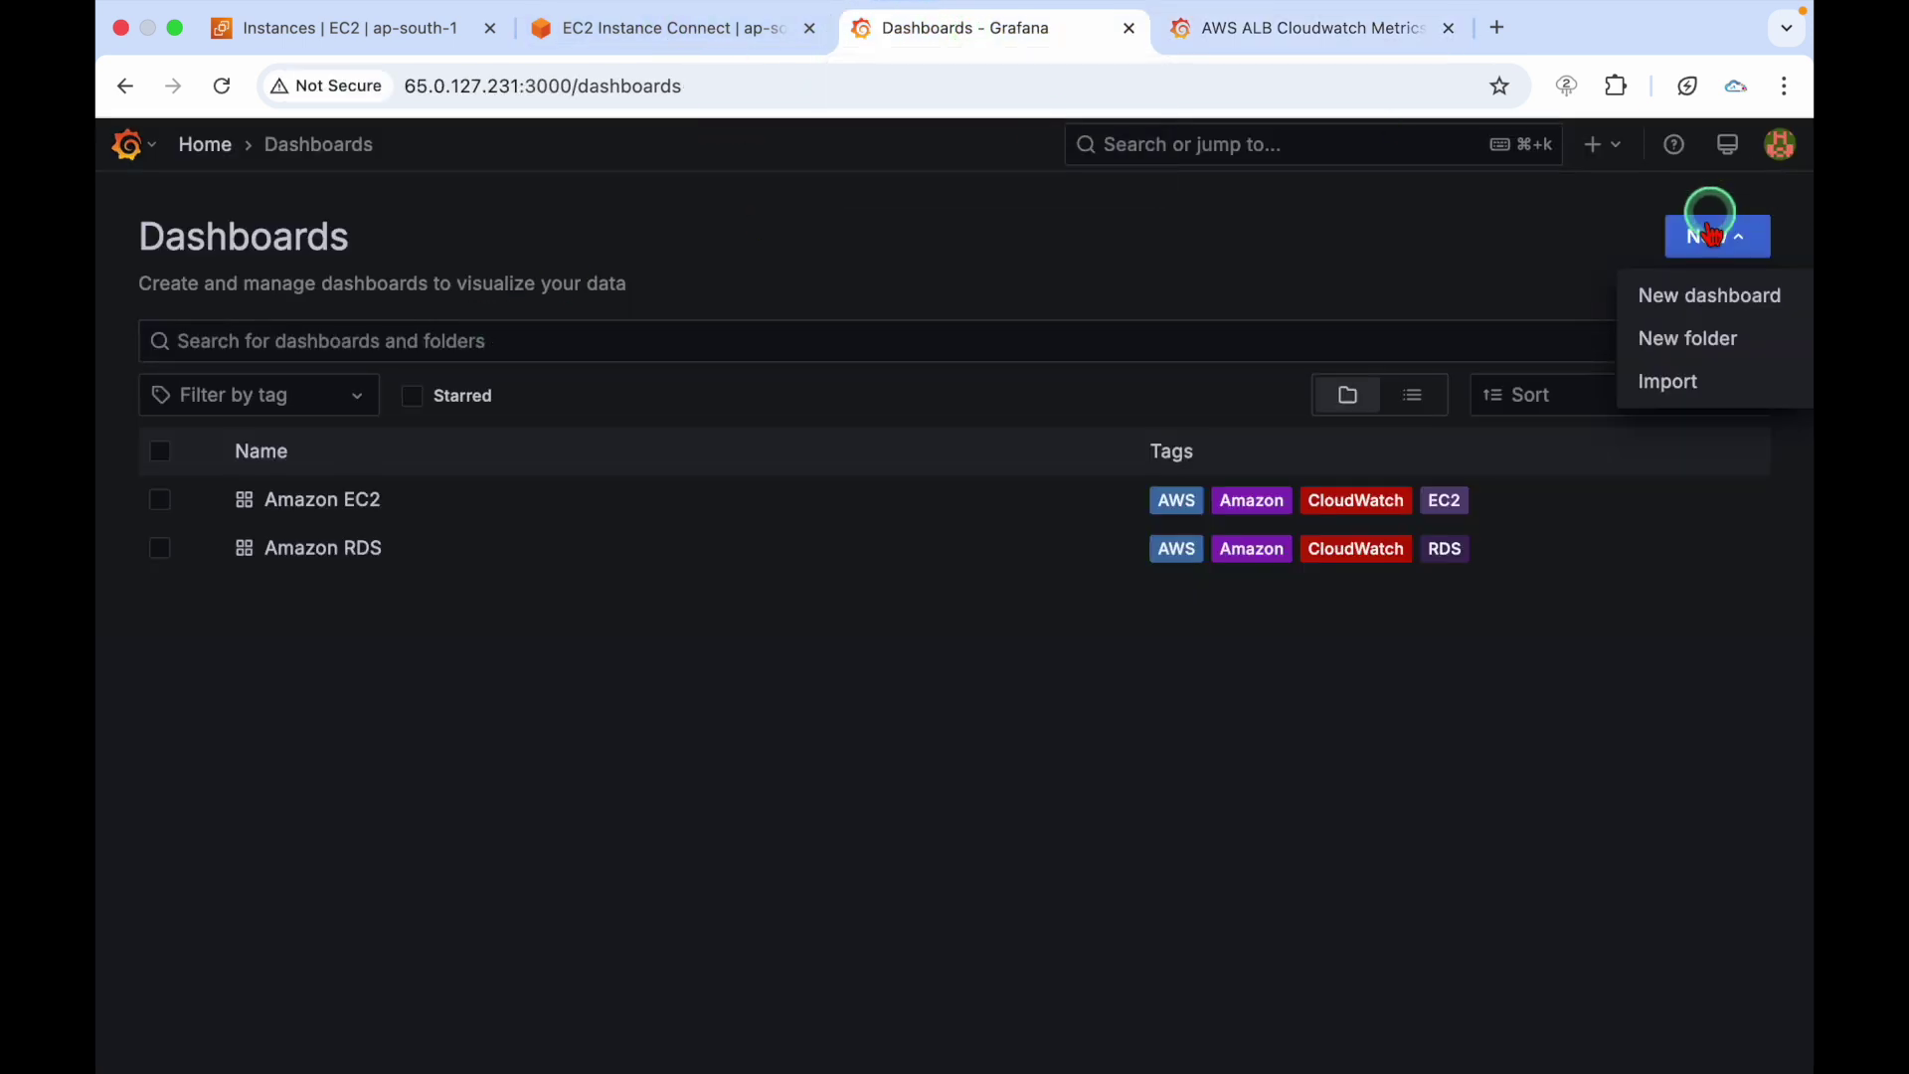
{"action": "left_click", "coordinate": [1642, 295]}
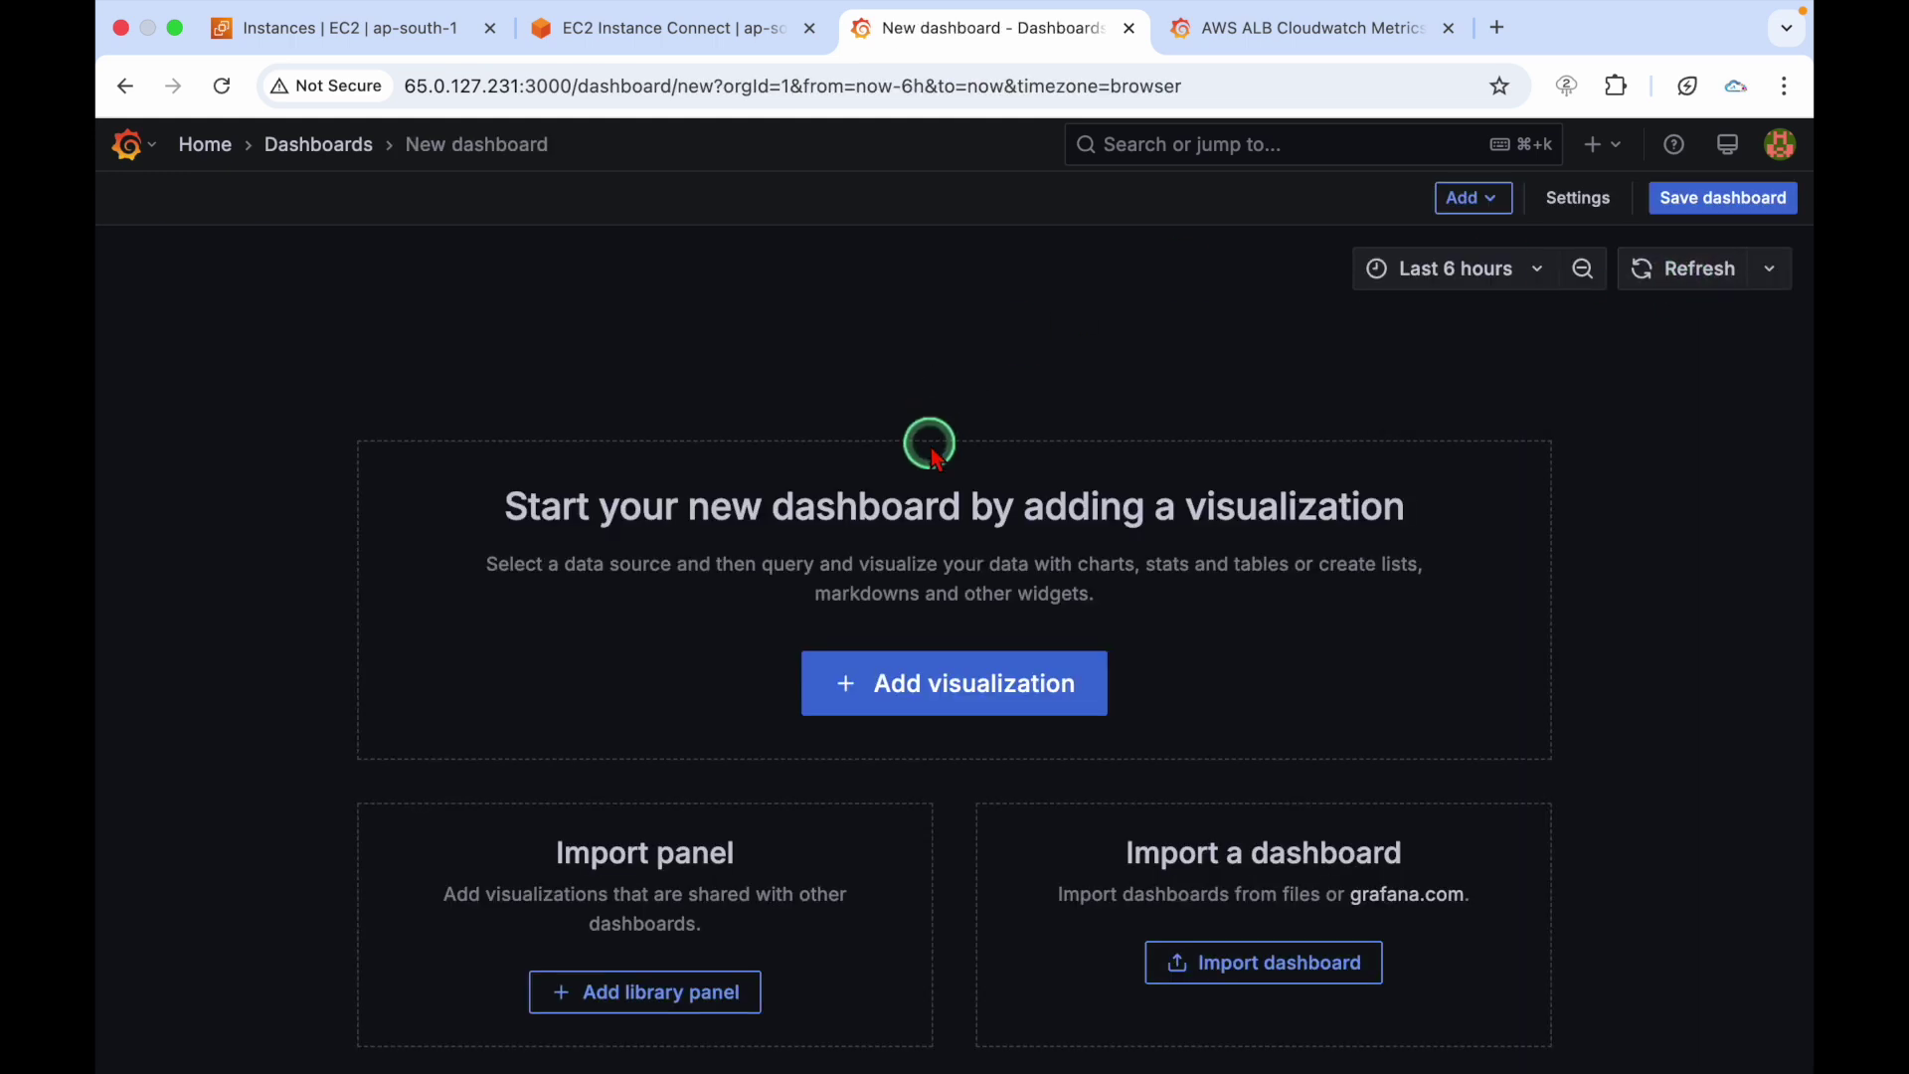
Start a dashboard import, discarding the empty dashboard, and paste ID 14361
{"action": "left_click", "coordinate": [1252, 965]}
{"action": "left_click", "coordinate": [989, 446]}
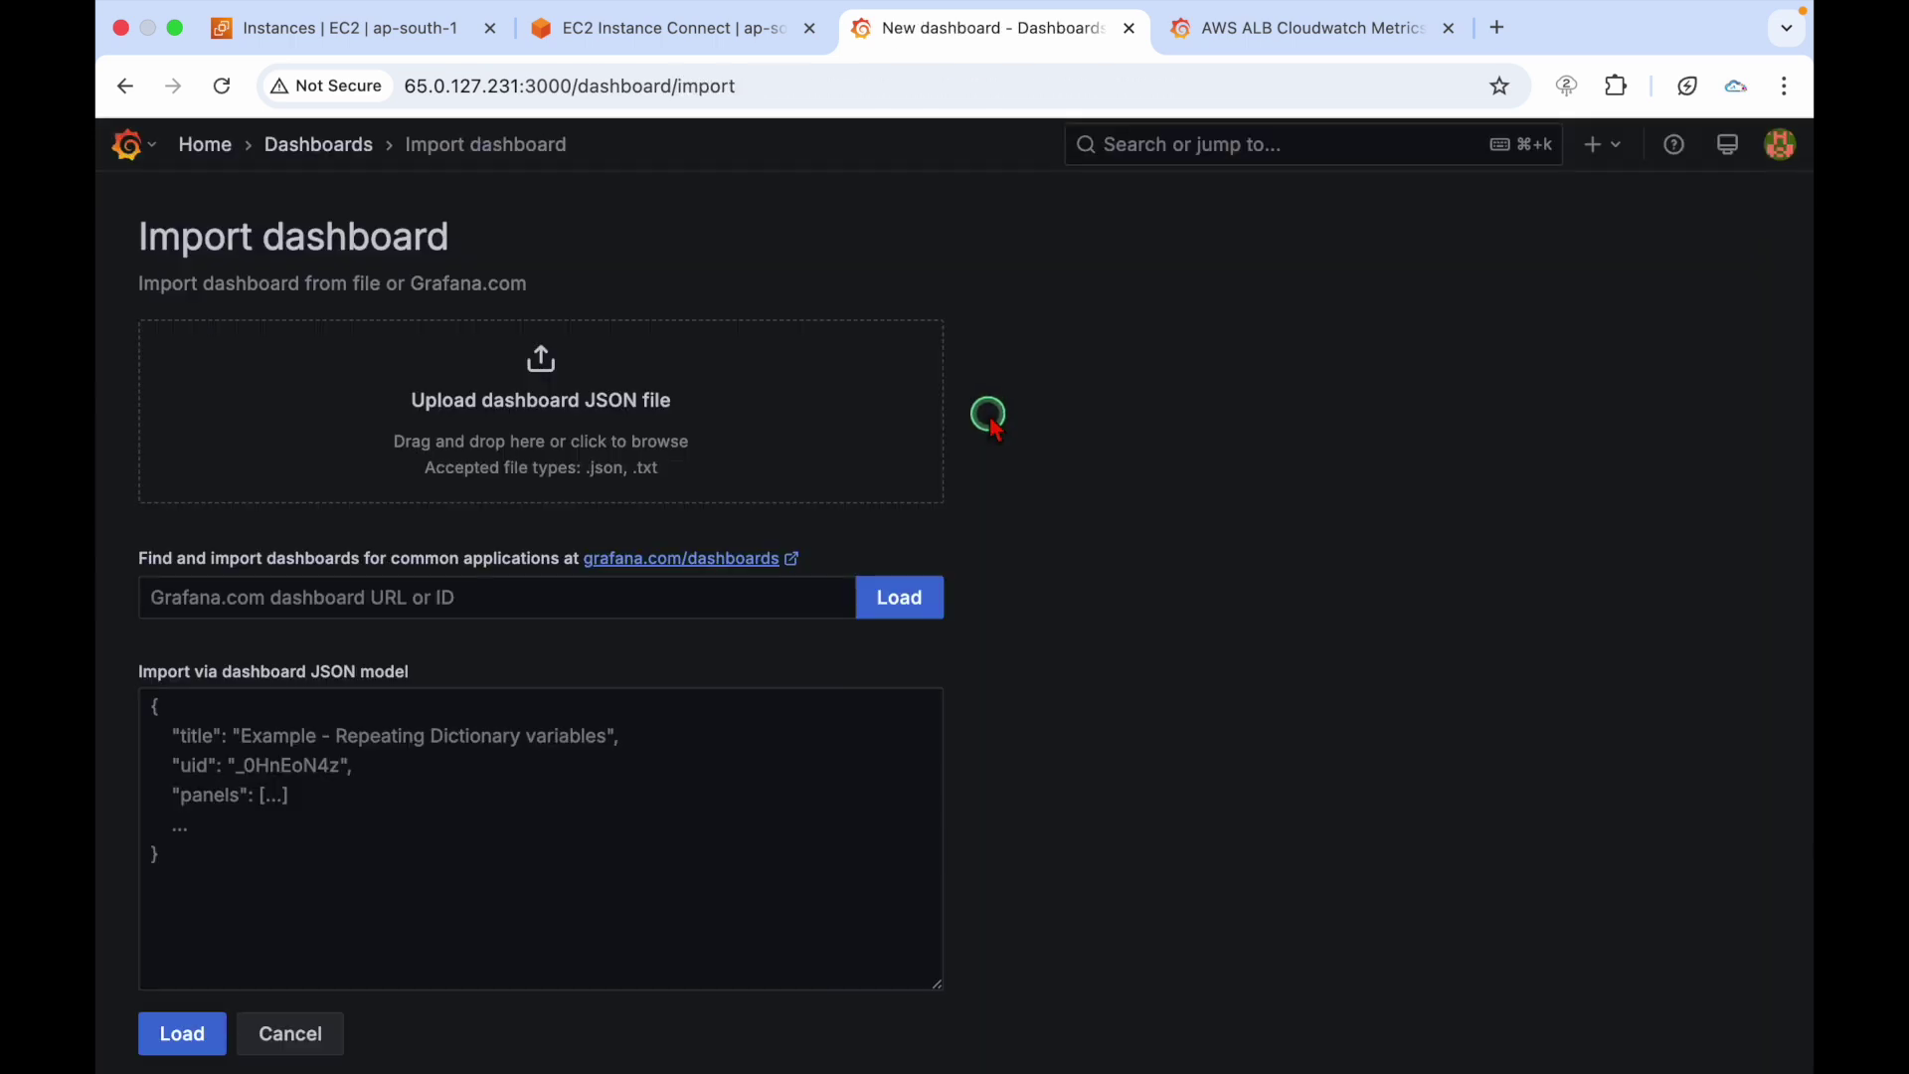
{"action": "left_click", "coordinate": [552, 616]}
{"action": "type", "text": "14361"}
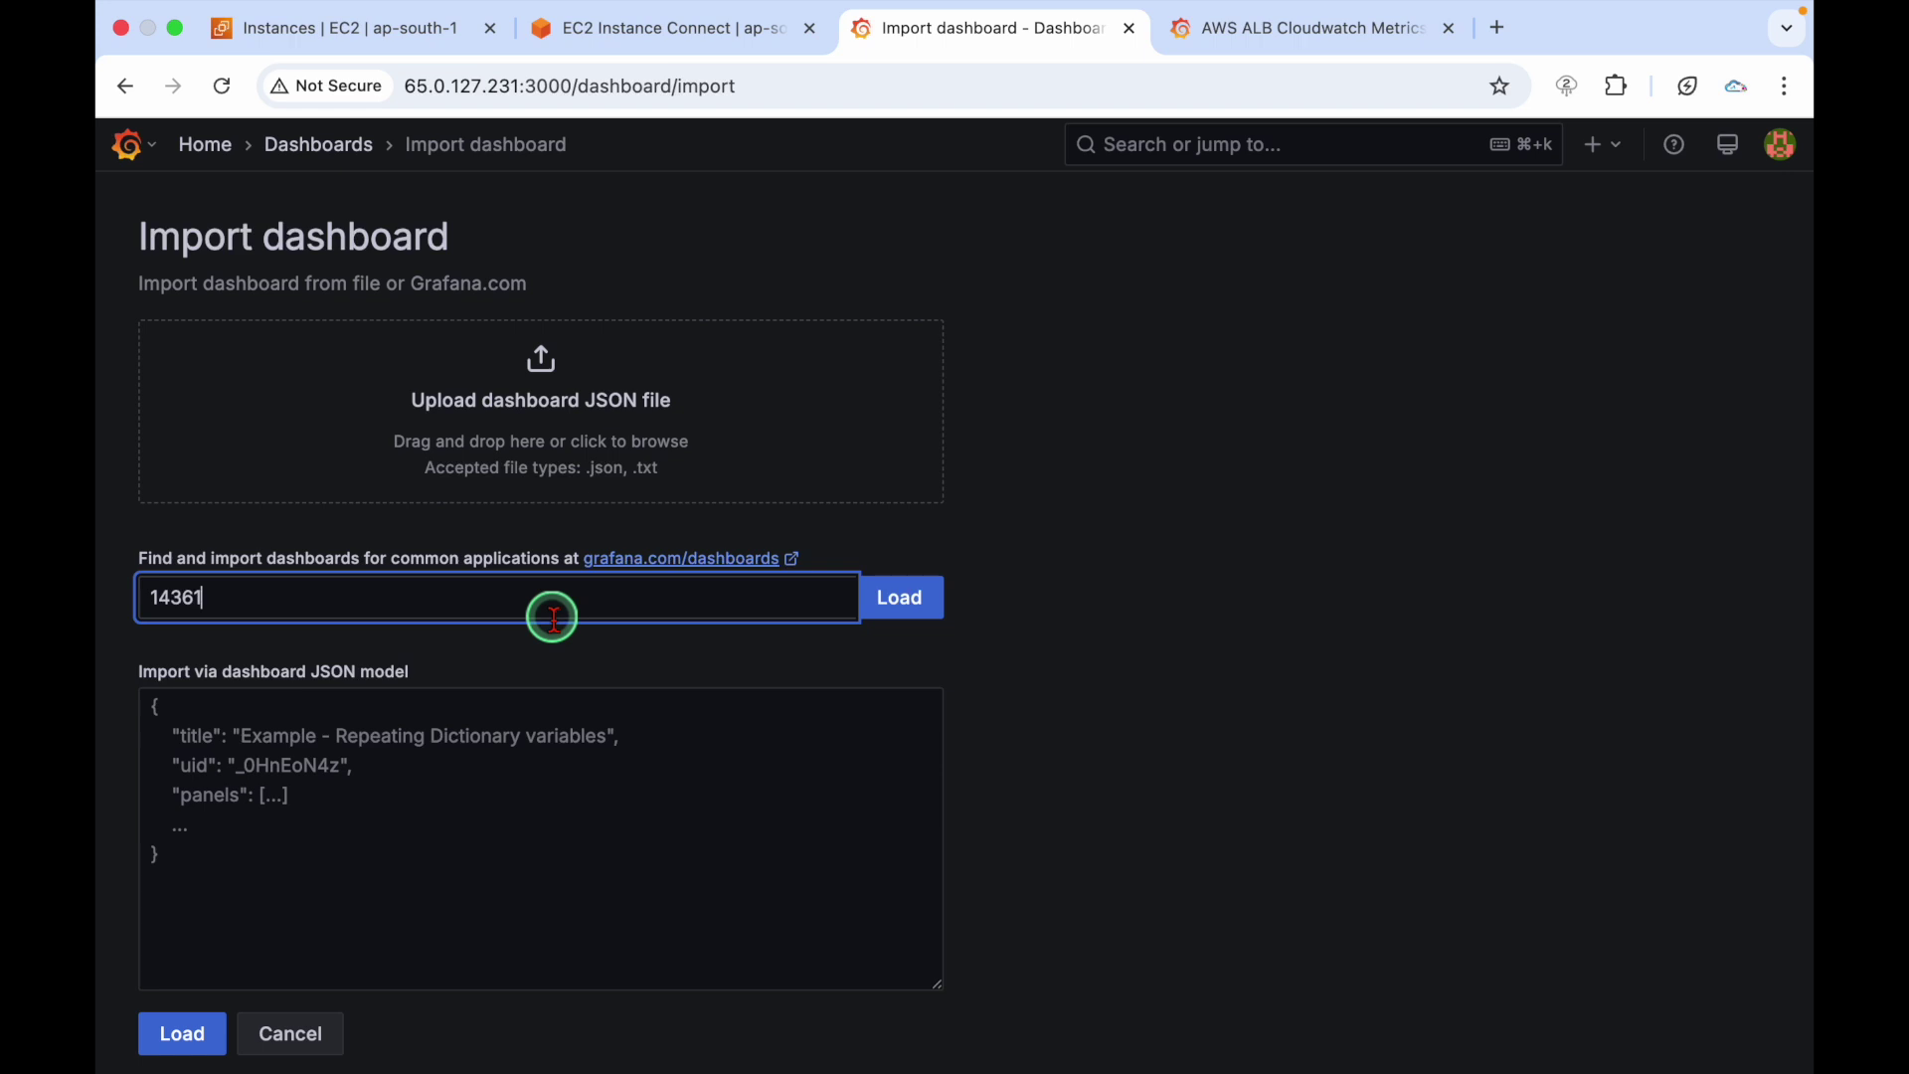
Download the AWS ALB dashboard JSON from grafana.com and copy its ID again
{"action": "left_click", "coordinate": [1286, 27]}
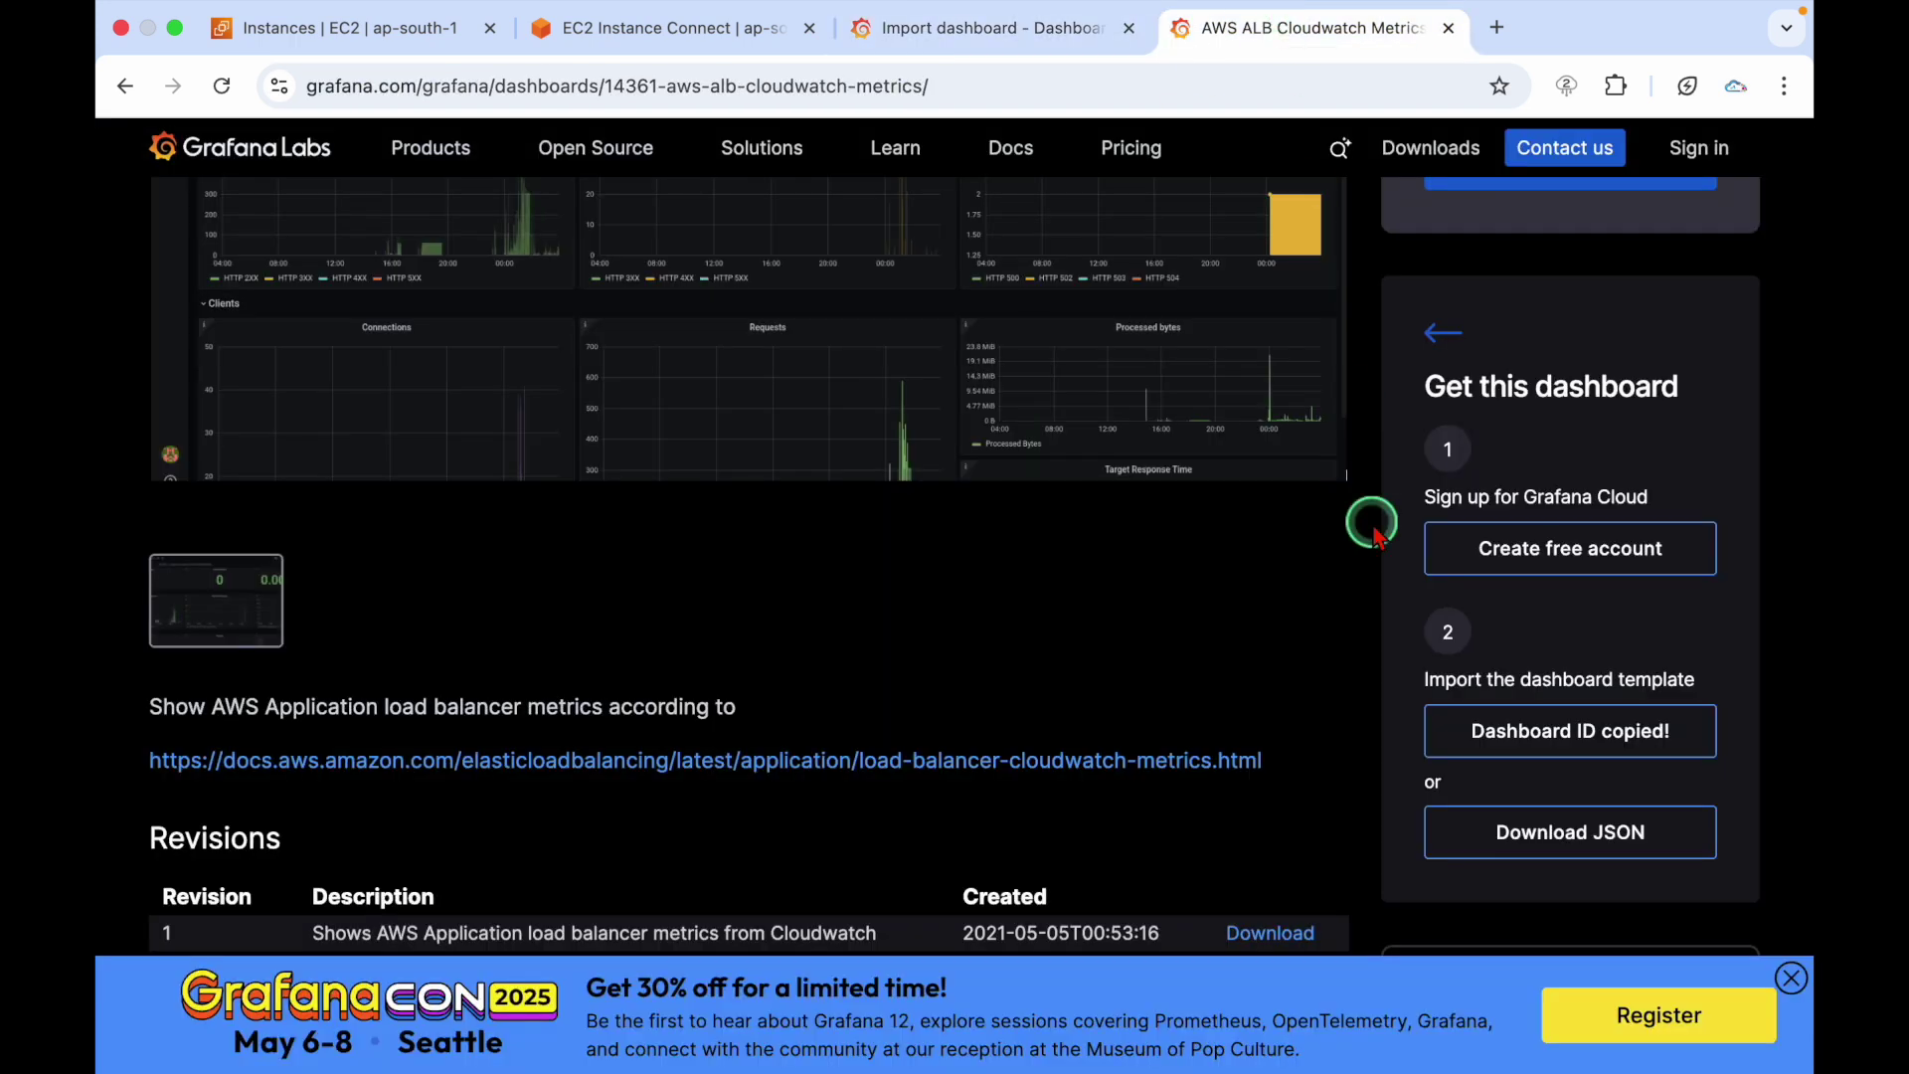
{"action": "left_click", "coordinate": [1599, 837]}
{"action": "left_click", "coordinate": [1583, 740]}
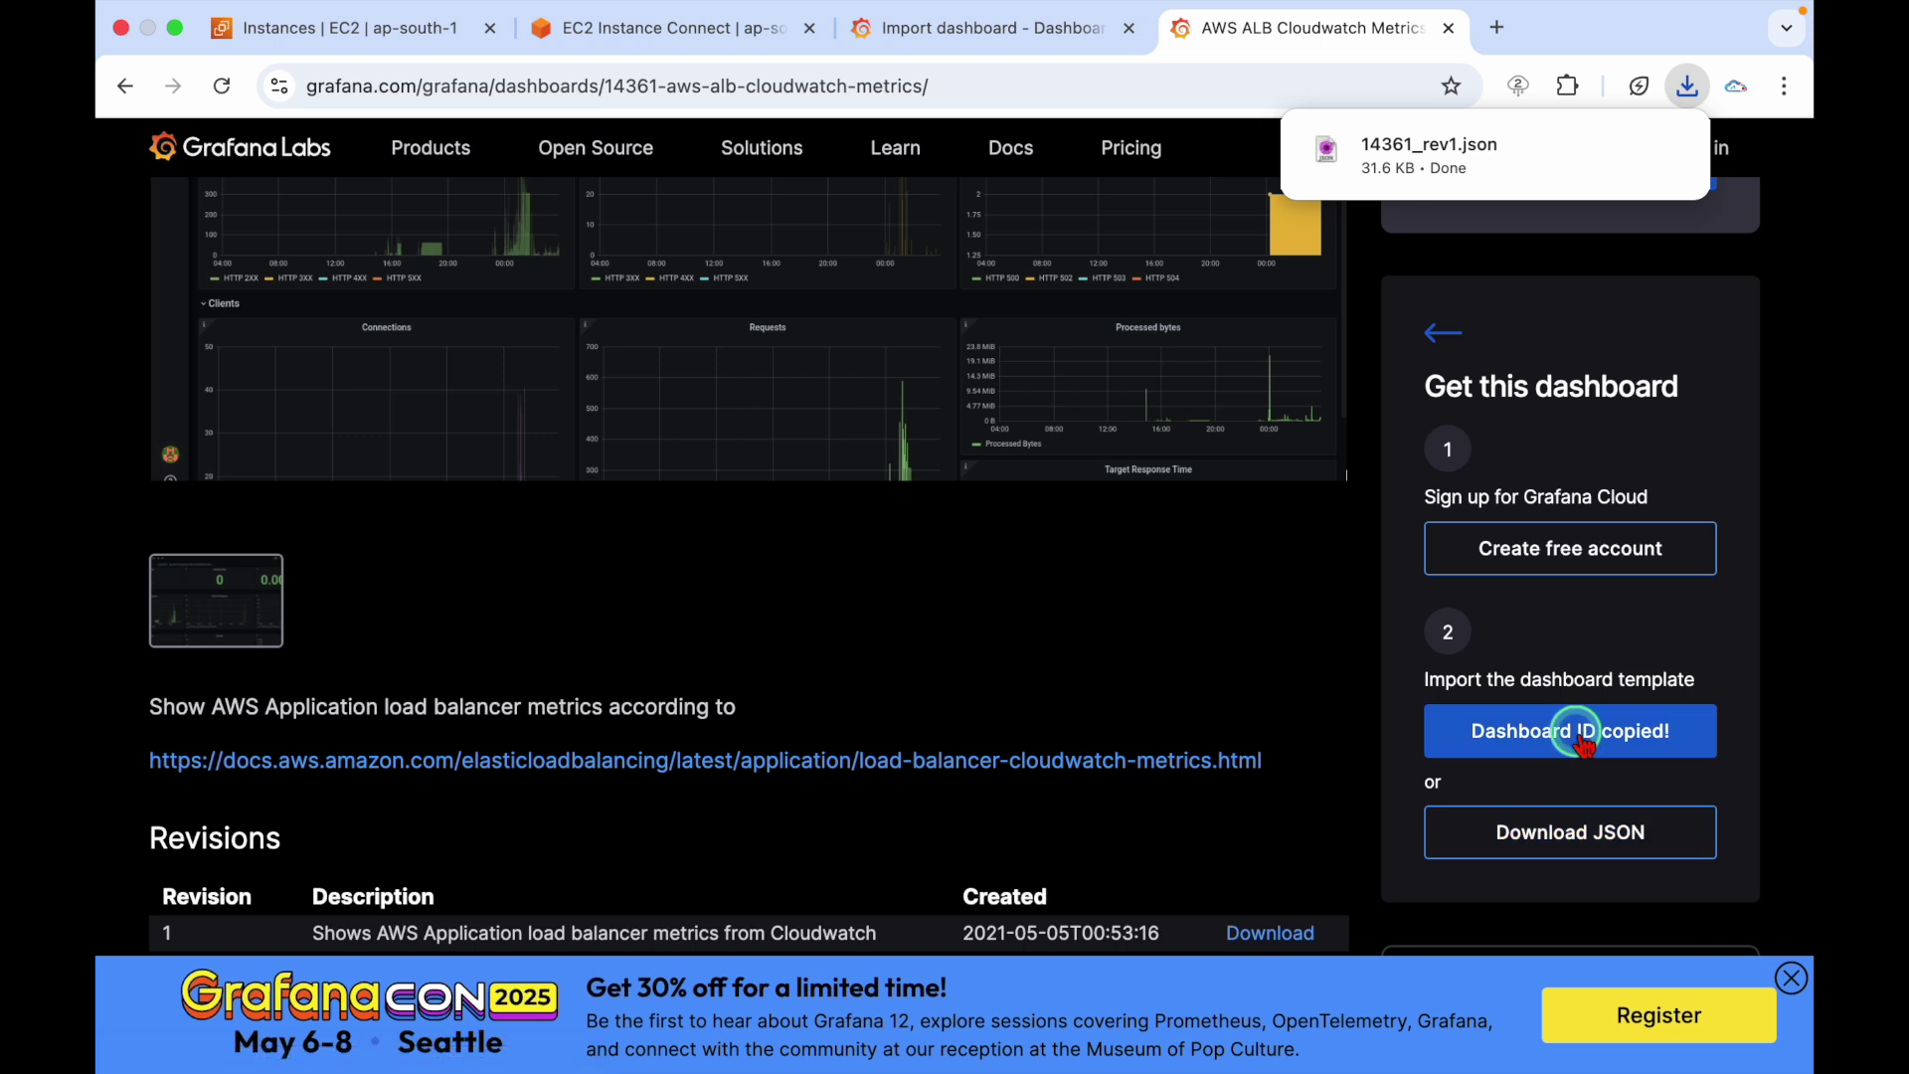
{"action": "left_click", "coordinate": [1602, 676]}
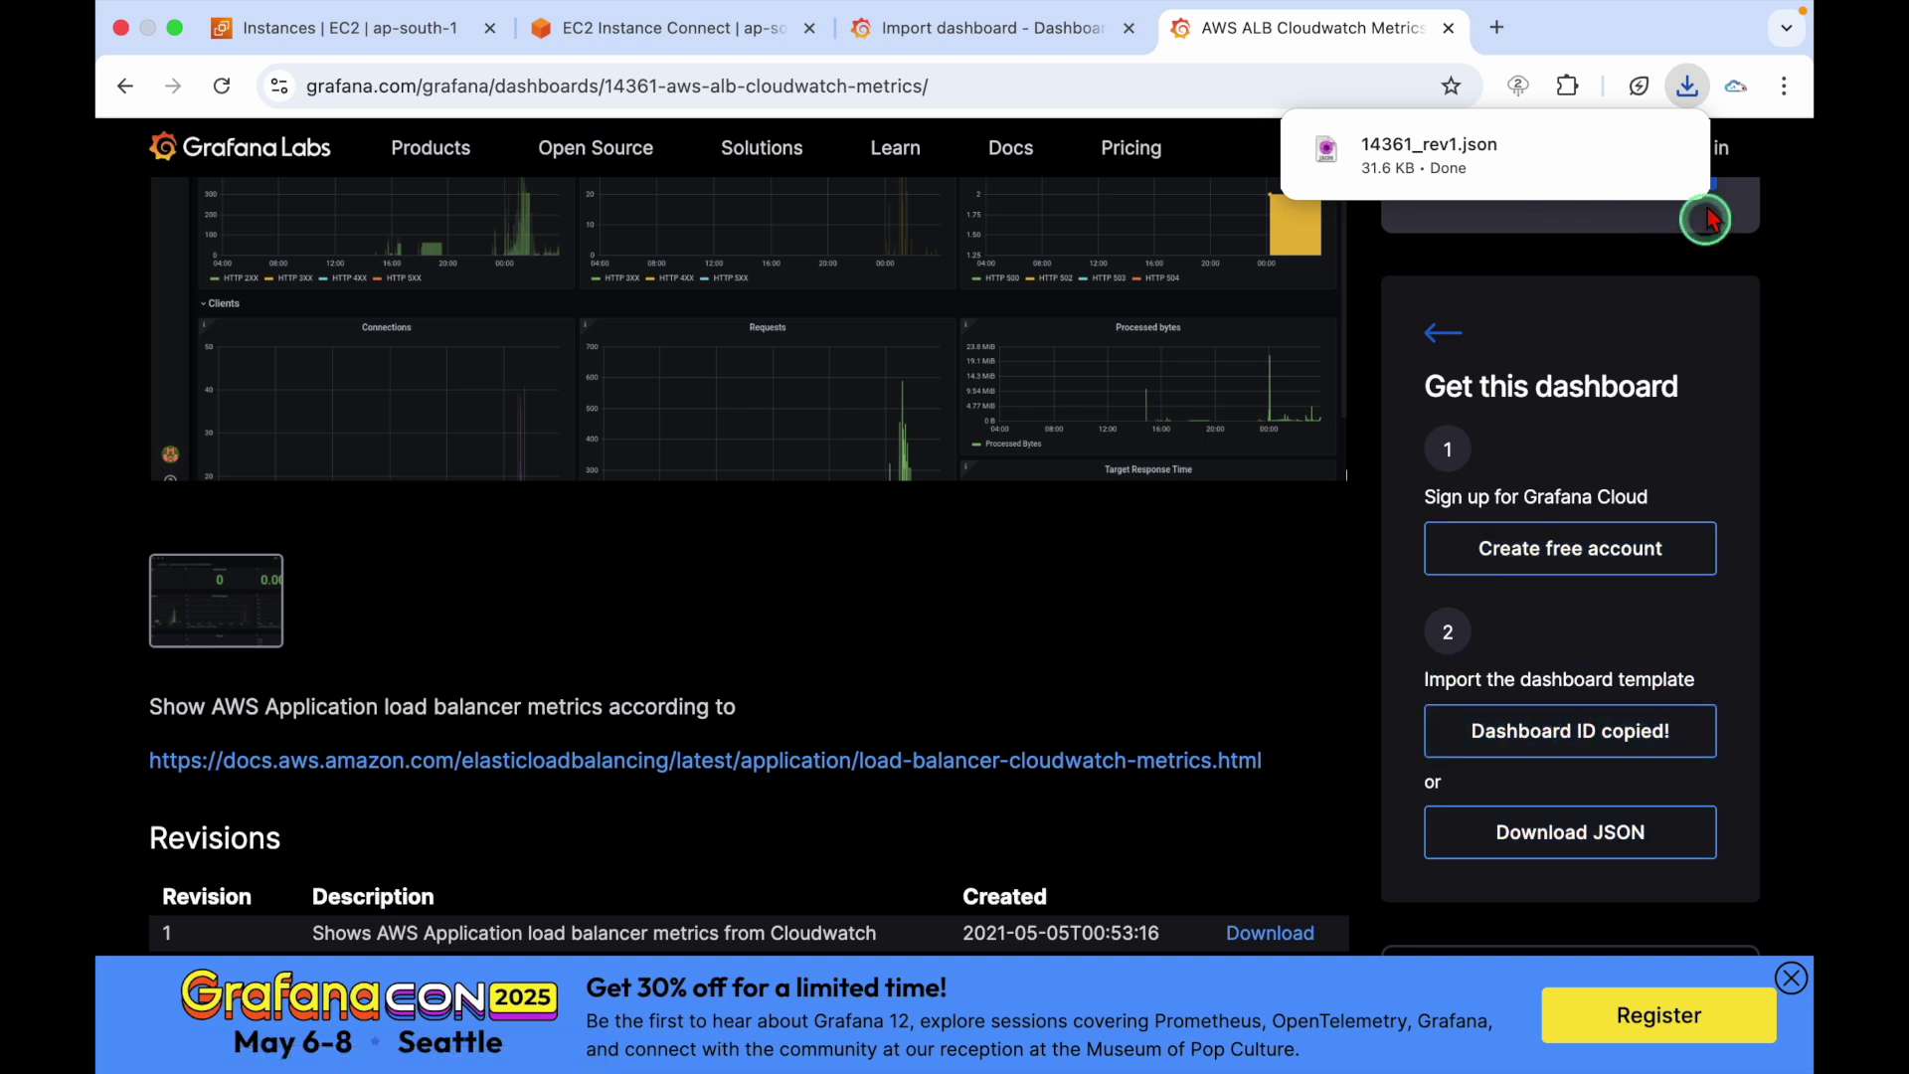
{"action": "mouse_move", "coordinate": [1655, 159]}
{"action": "left_click", "coordinate": [989, 34]}
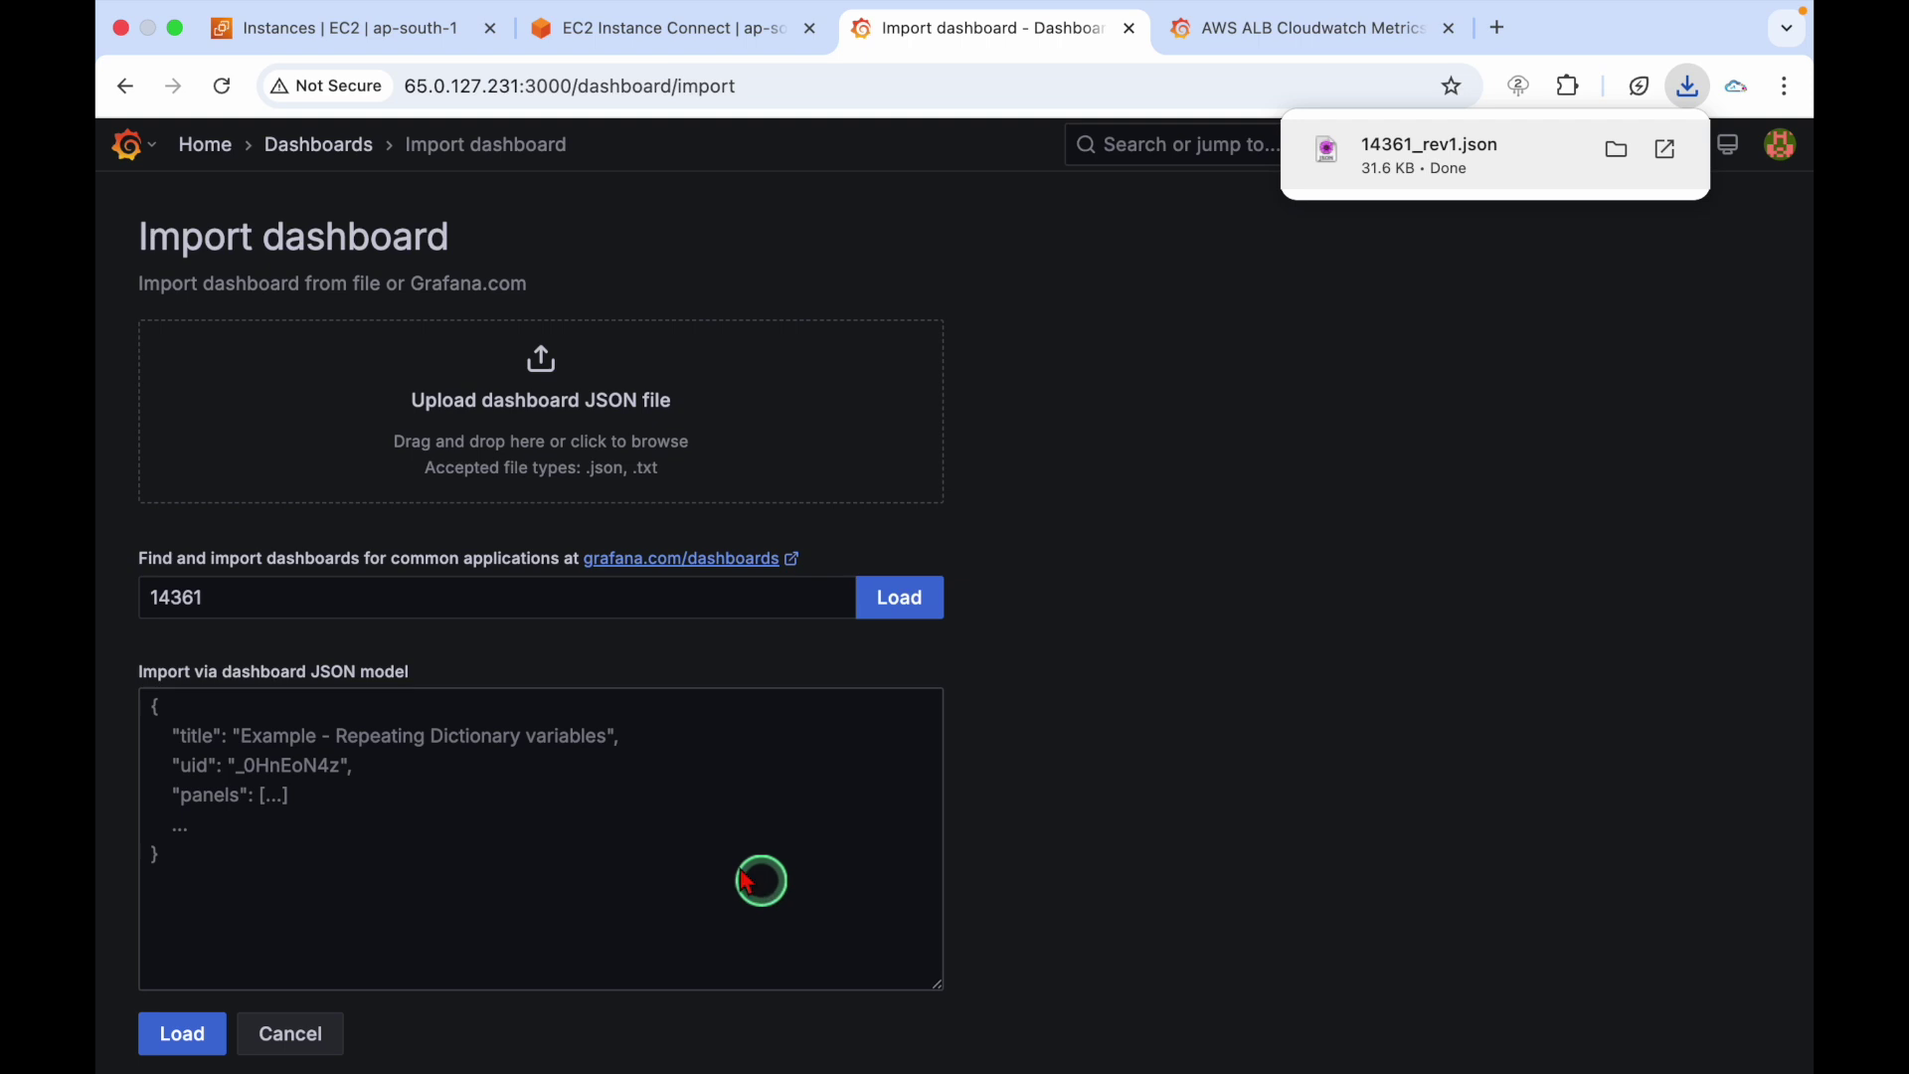
Load dashboard 14361 and import it with the cloudwatch data source
{"action": "left_click", "coordinate": [426, 722]}
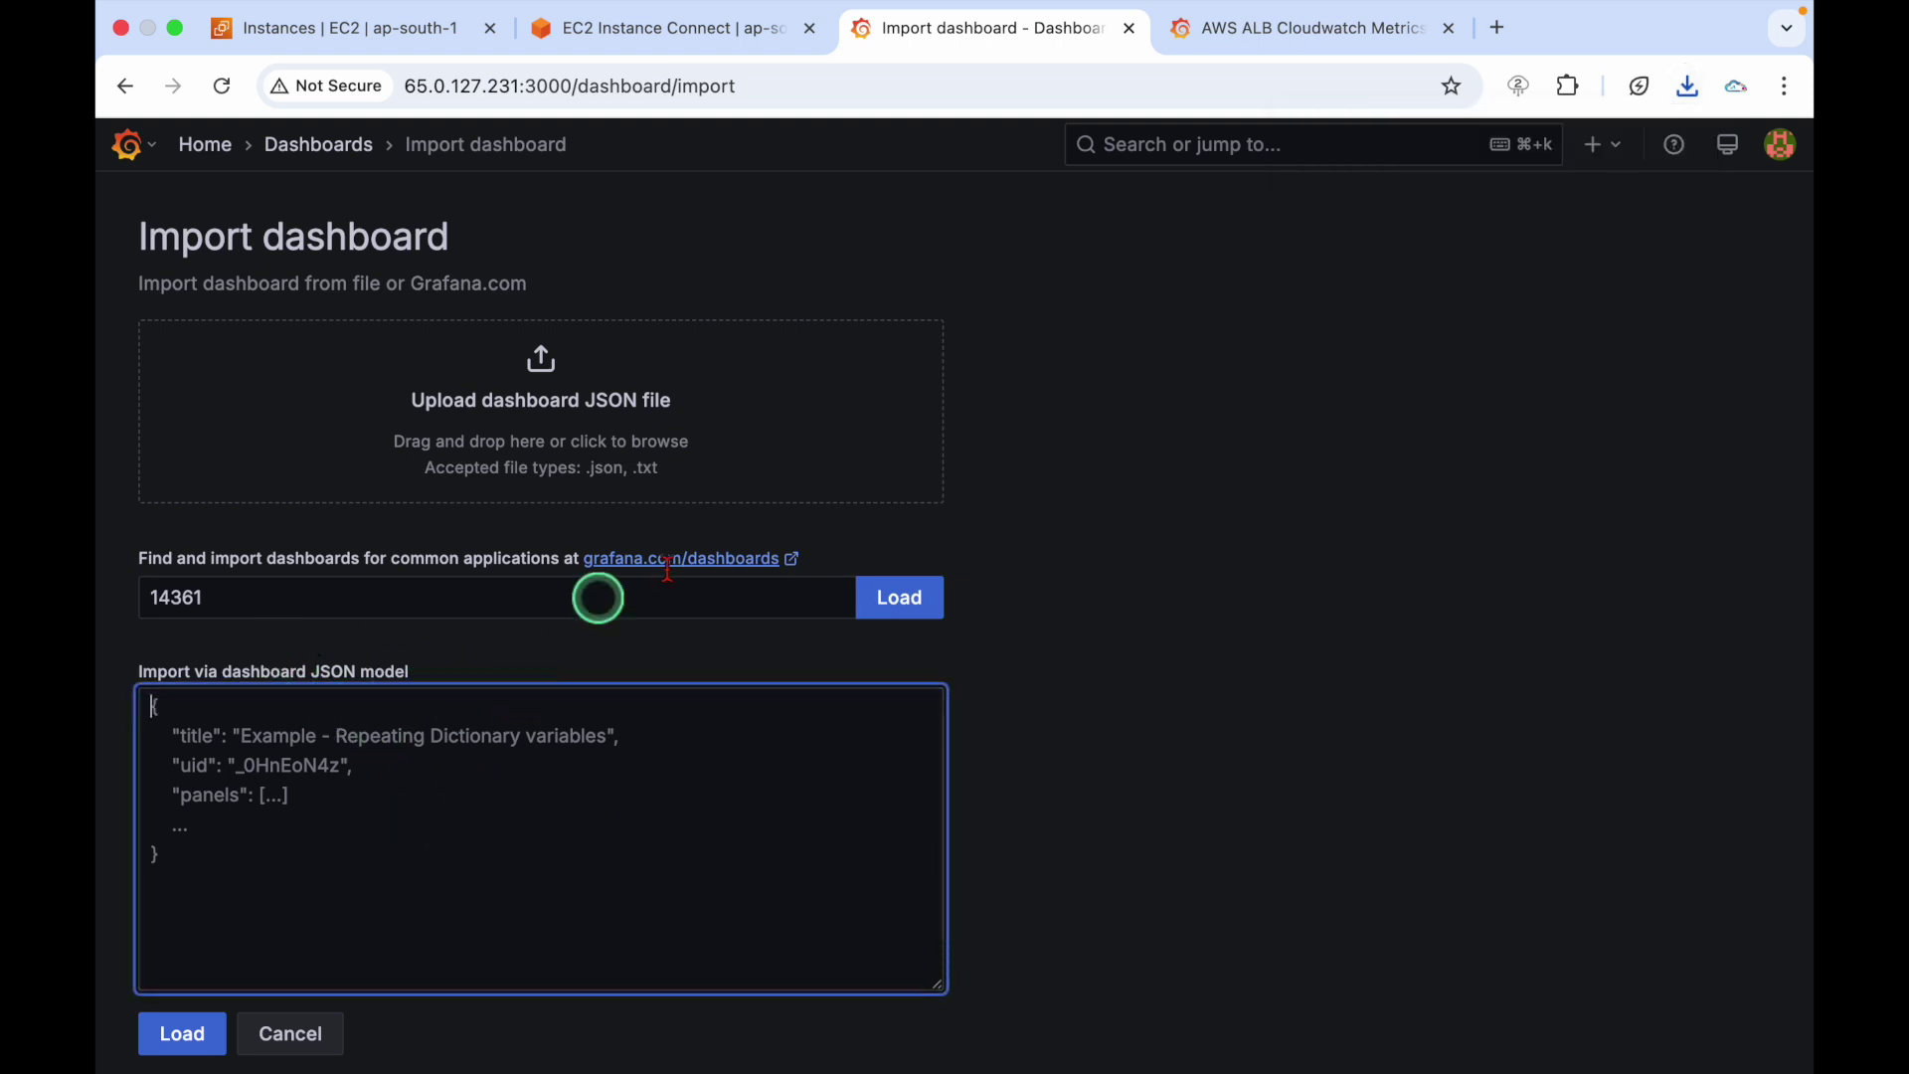
{"action": "left_click", "coordinate": [899, 597]}
{"action": "scroll", "coordinate": [556, 730], "scroll_direction": "down", "scroll_amount": 1}
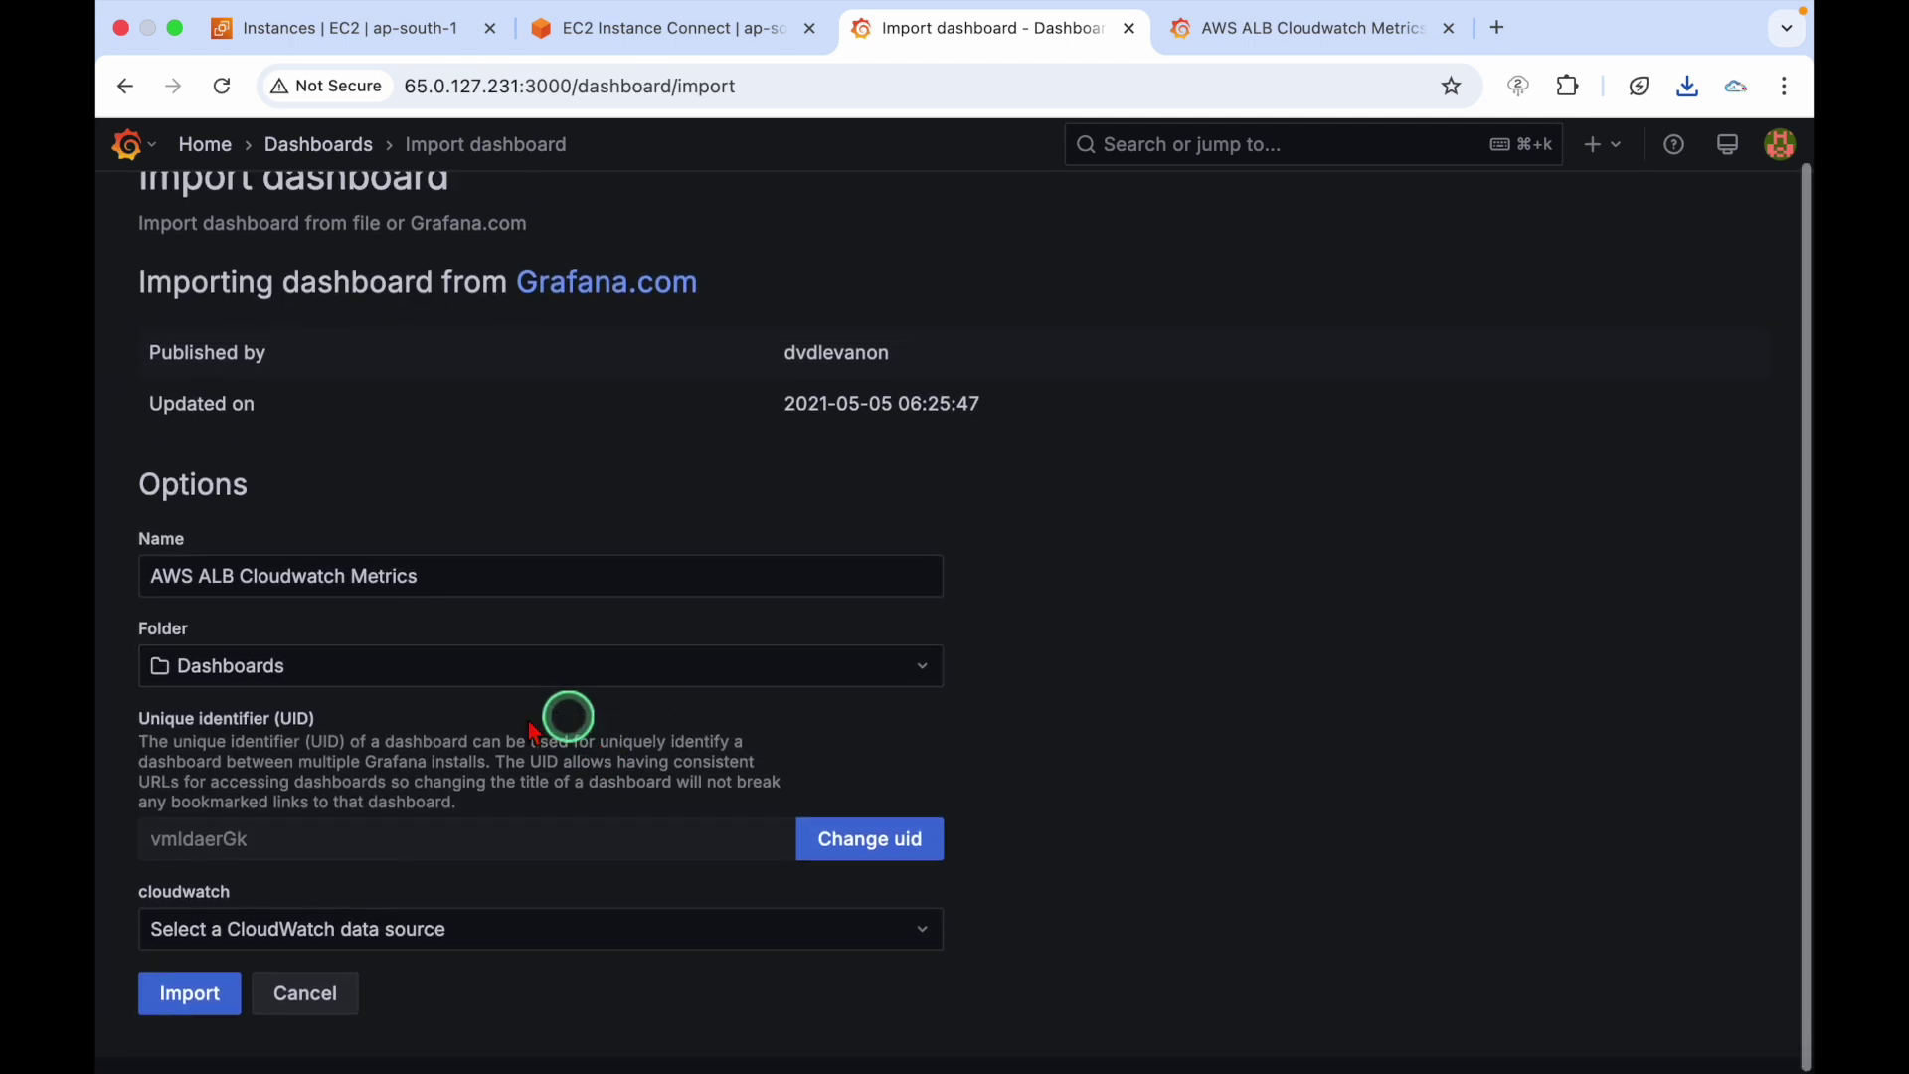
{"action": "scroll", "coordinate": [358, 865], "scroll_direction": "up", "scroll_amount": 1}
{"action": "left_click", "coordinate": [187, 1004]}
{"action": "left_click", "coordinate": [364, 939]}
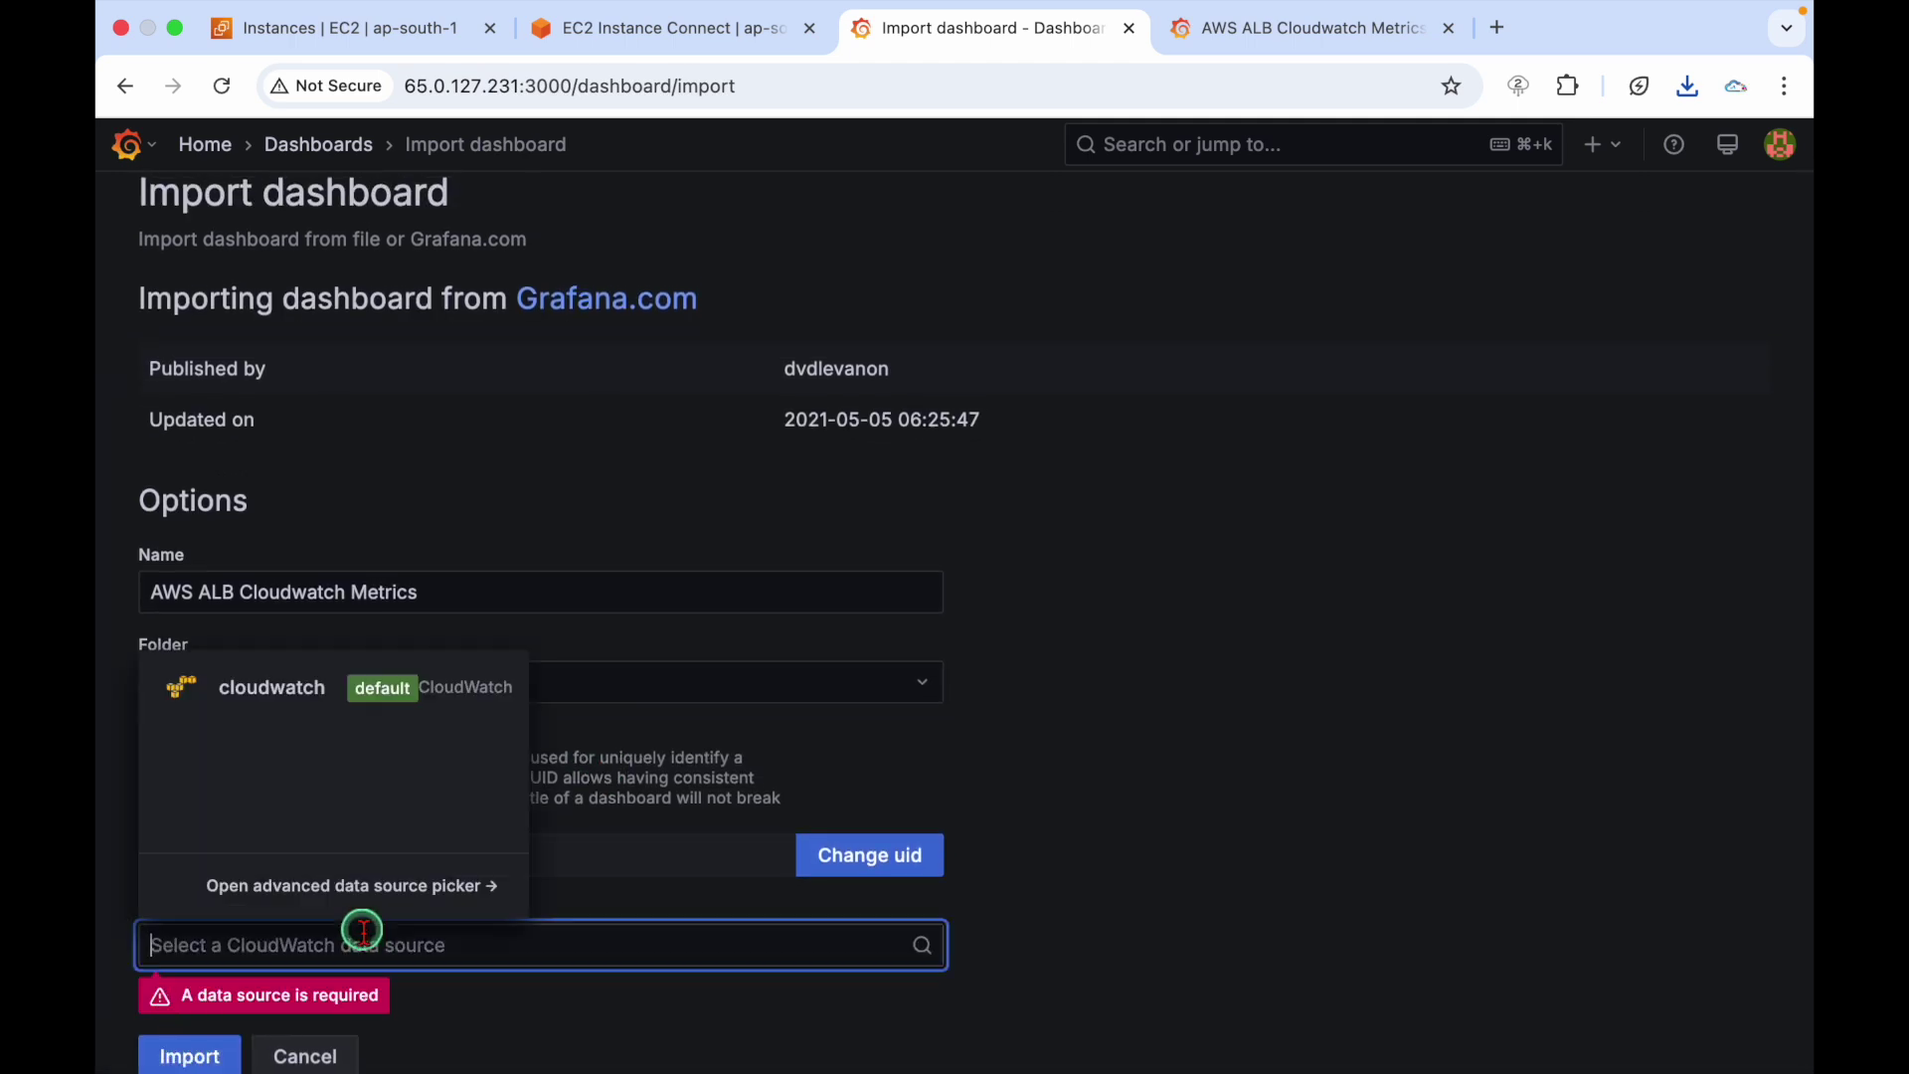
{"action": "left_click", "coordinate": [285, 723]}
{"action": "left_click", "coordinate": [188, 1010]}
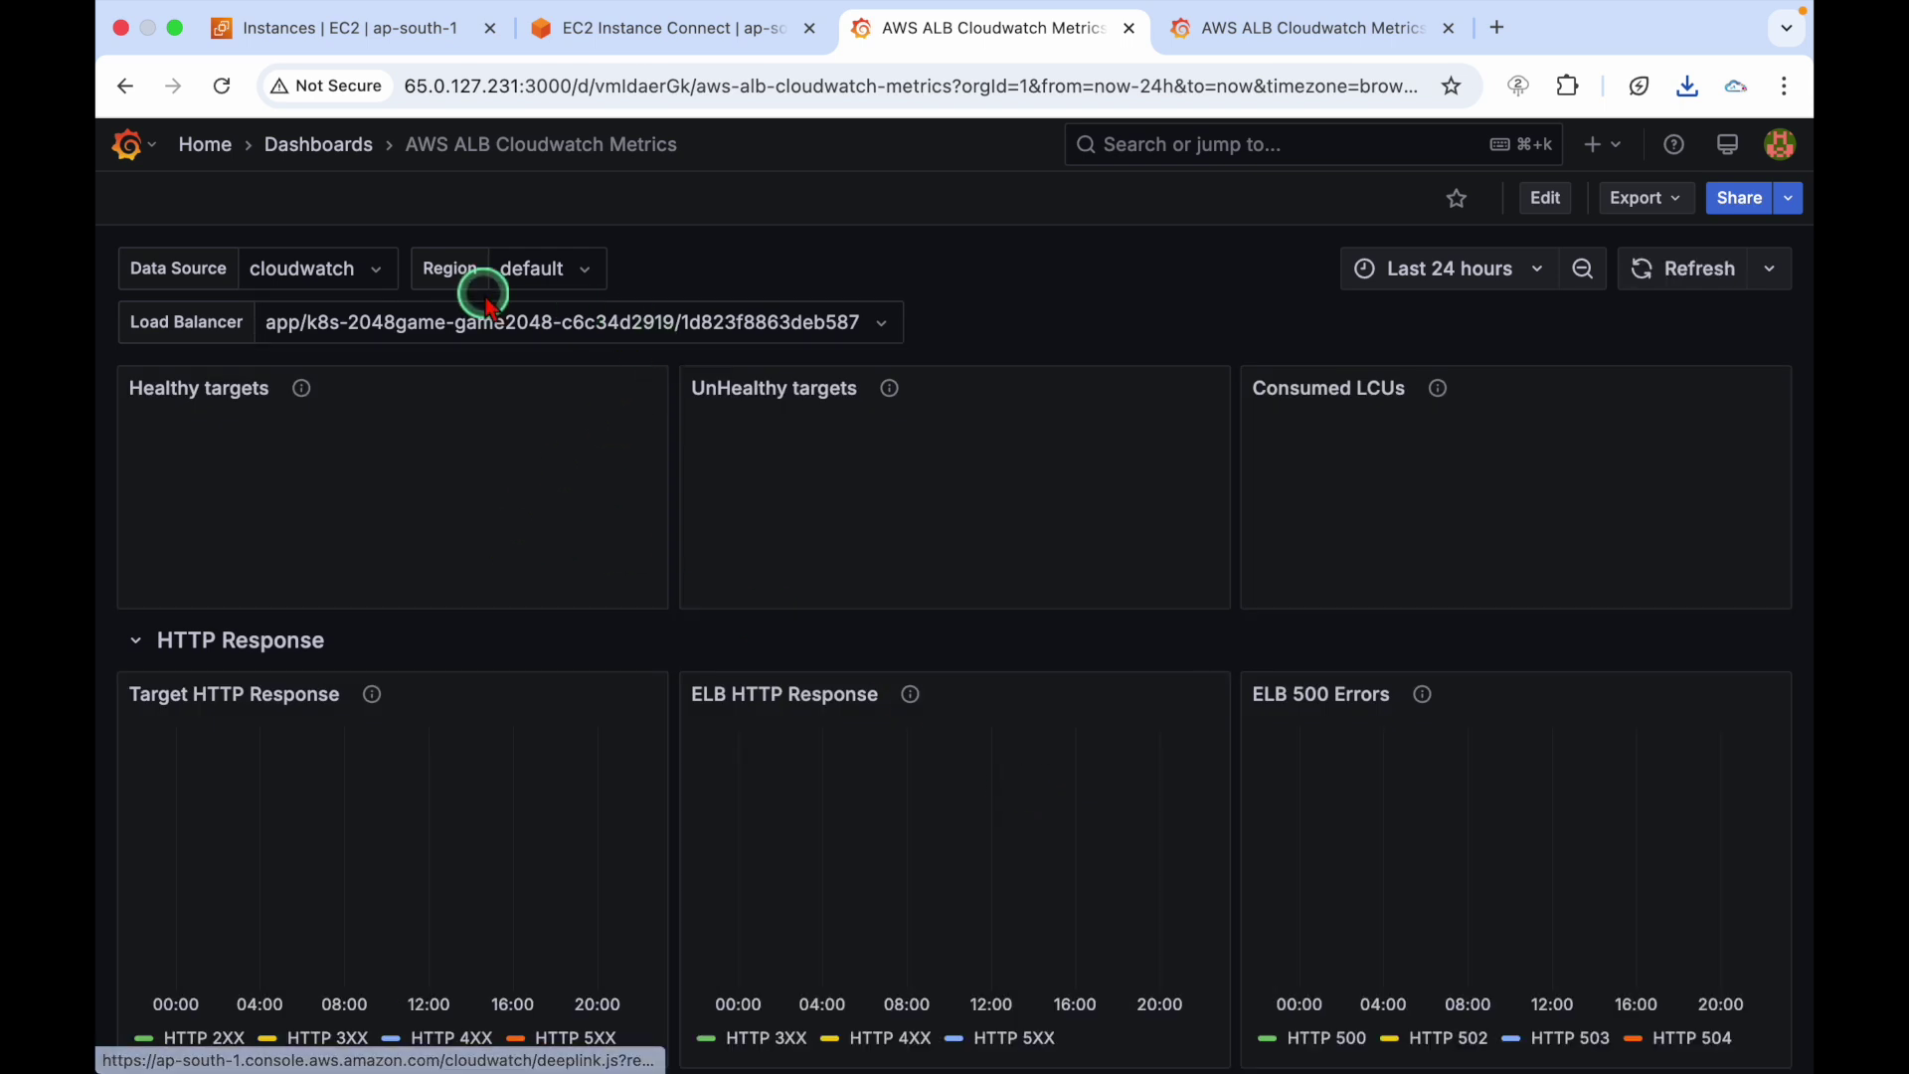
Set the dashboard's Region variable to ap-south-2
{"action": "left_click", "coordinate": [602, 273]}
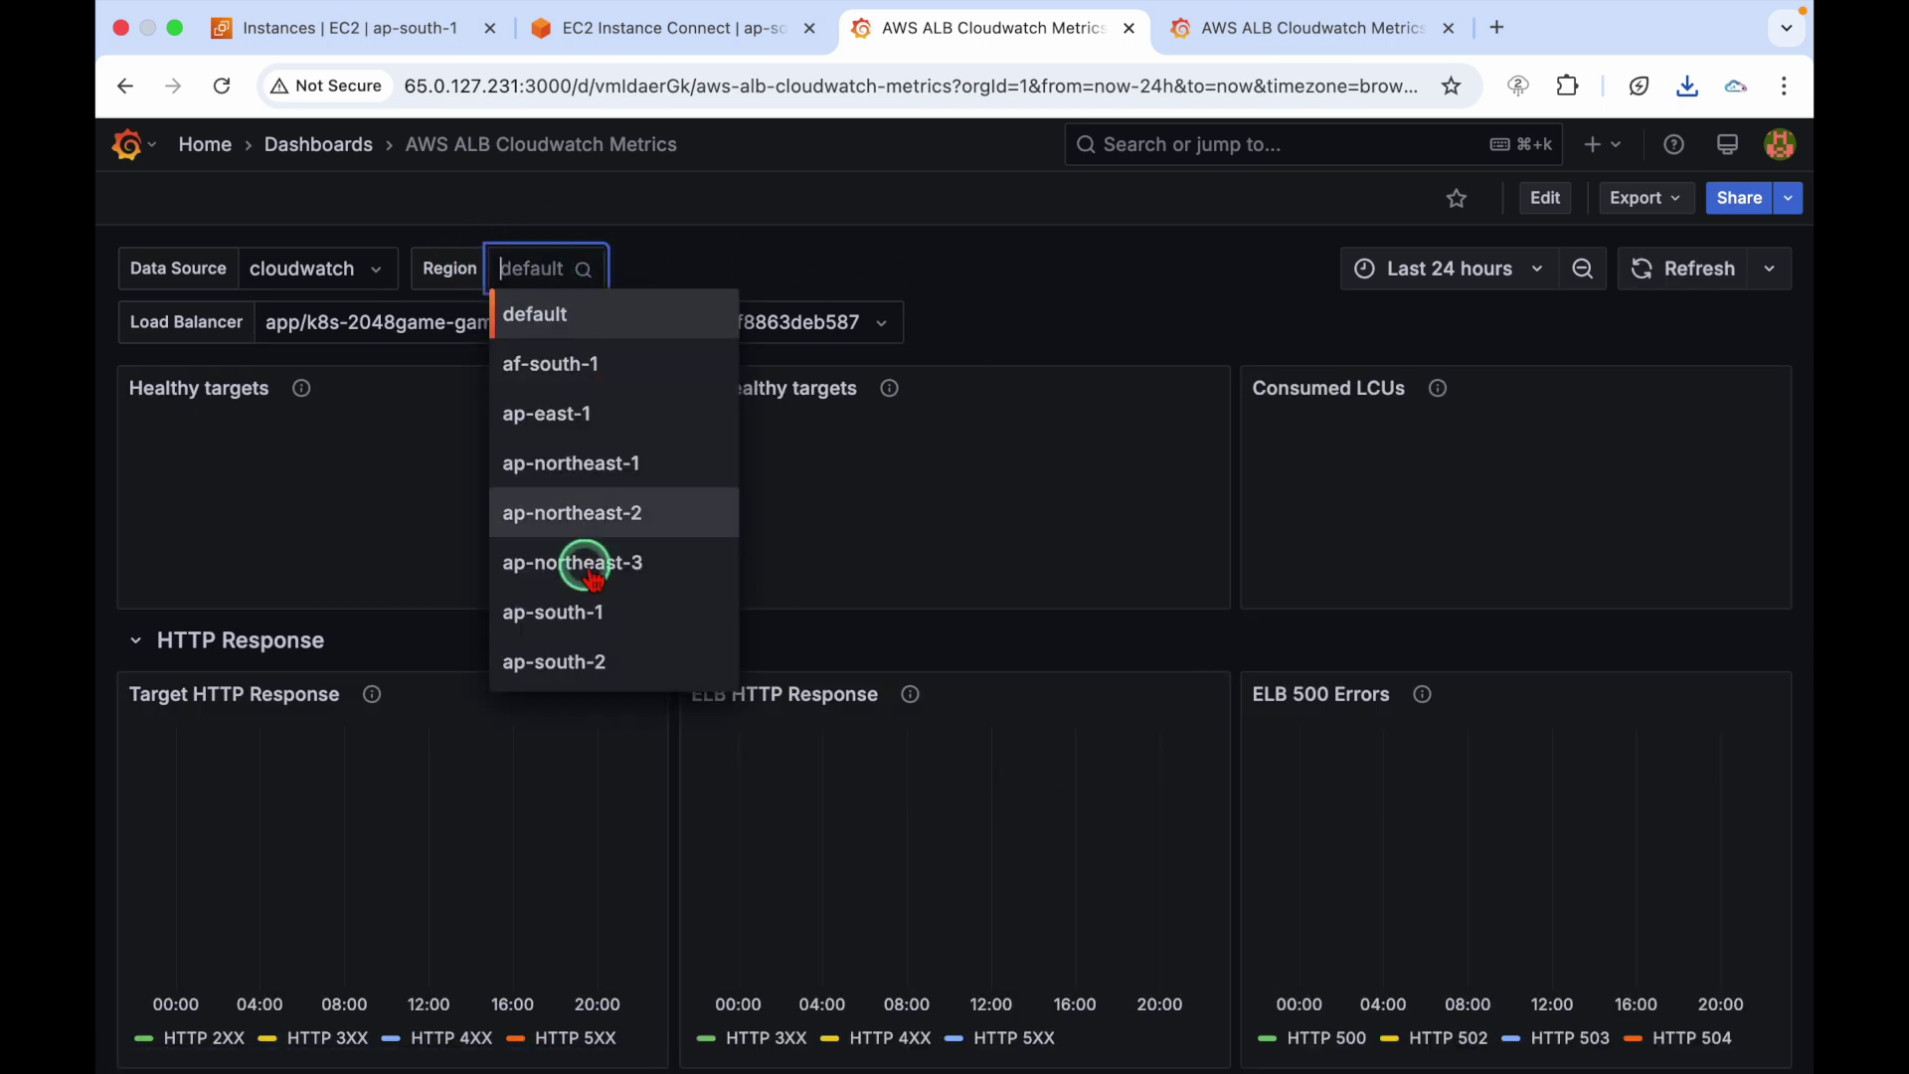
{"action": "scroll", "coordinate": [571, 557], "scroll_direction": "down", "scroll_amount": 2}
{"action": "left_click", "coordinate": [586, 590]}
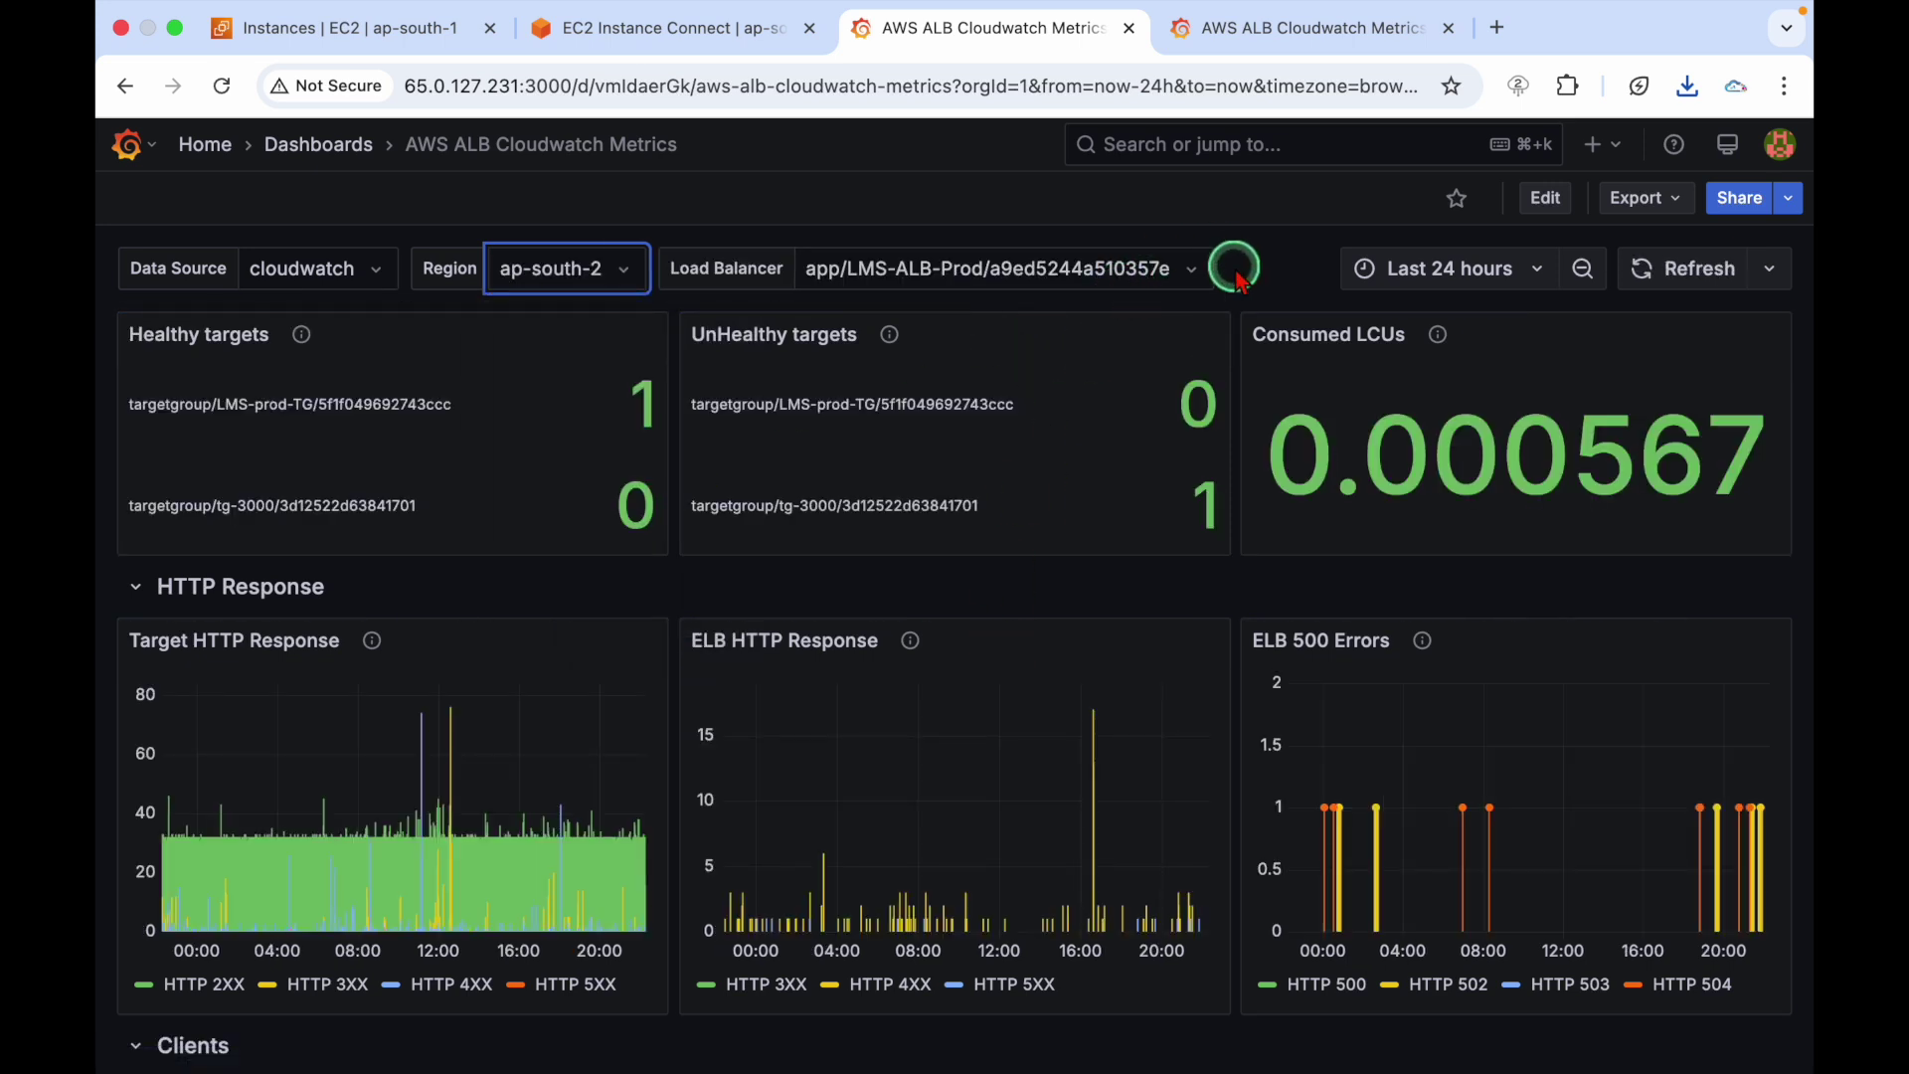
Review the ALB metric panels, then return to the Dashboards list
{"action": "scroll", "coordinate": [847, 680], "scroll_direction": "down", "scroll_amount": 1}
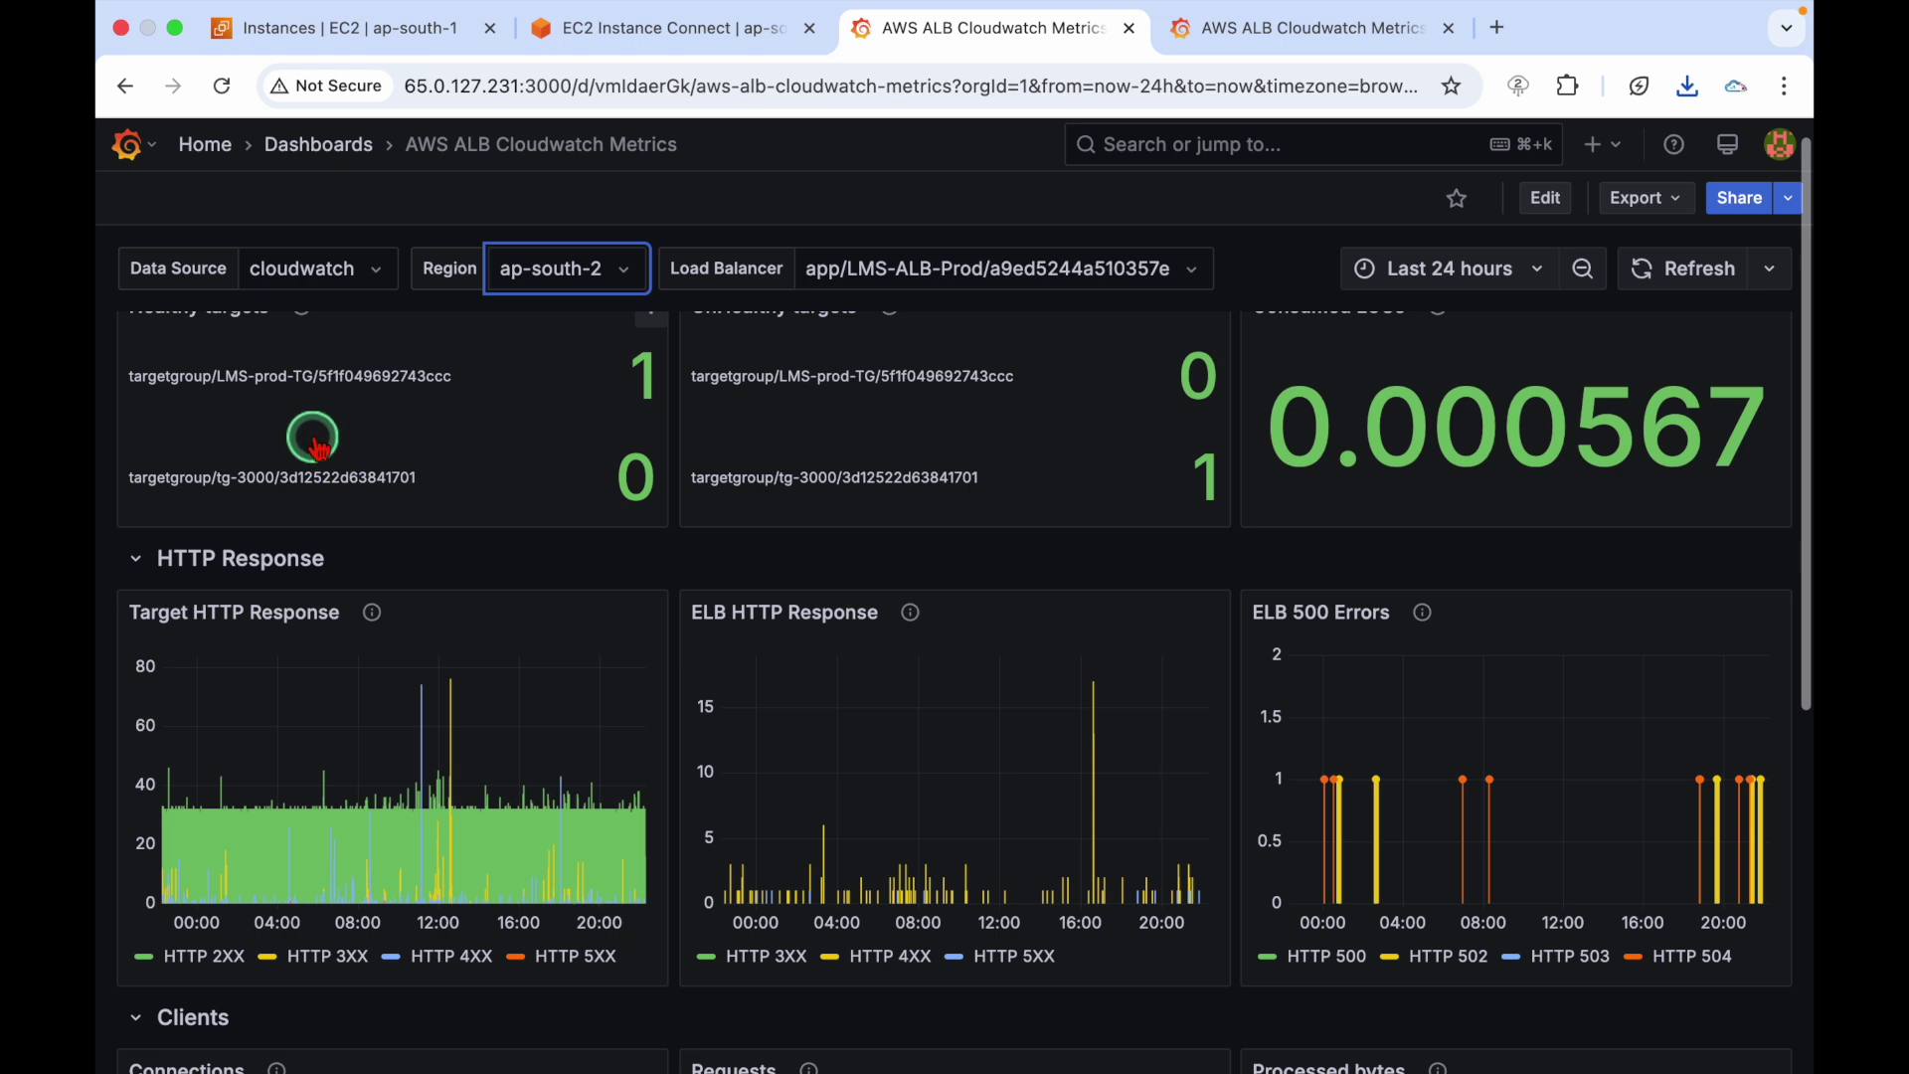
{"action": "scroll", "coordinate": [641, 696], "scroll_direction": "down", "scroll_amount": 3}
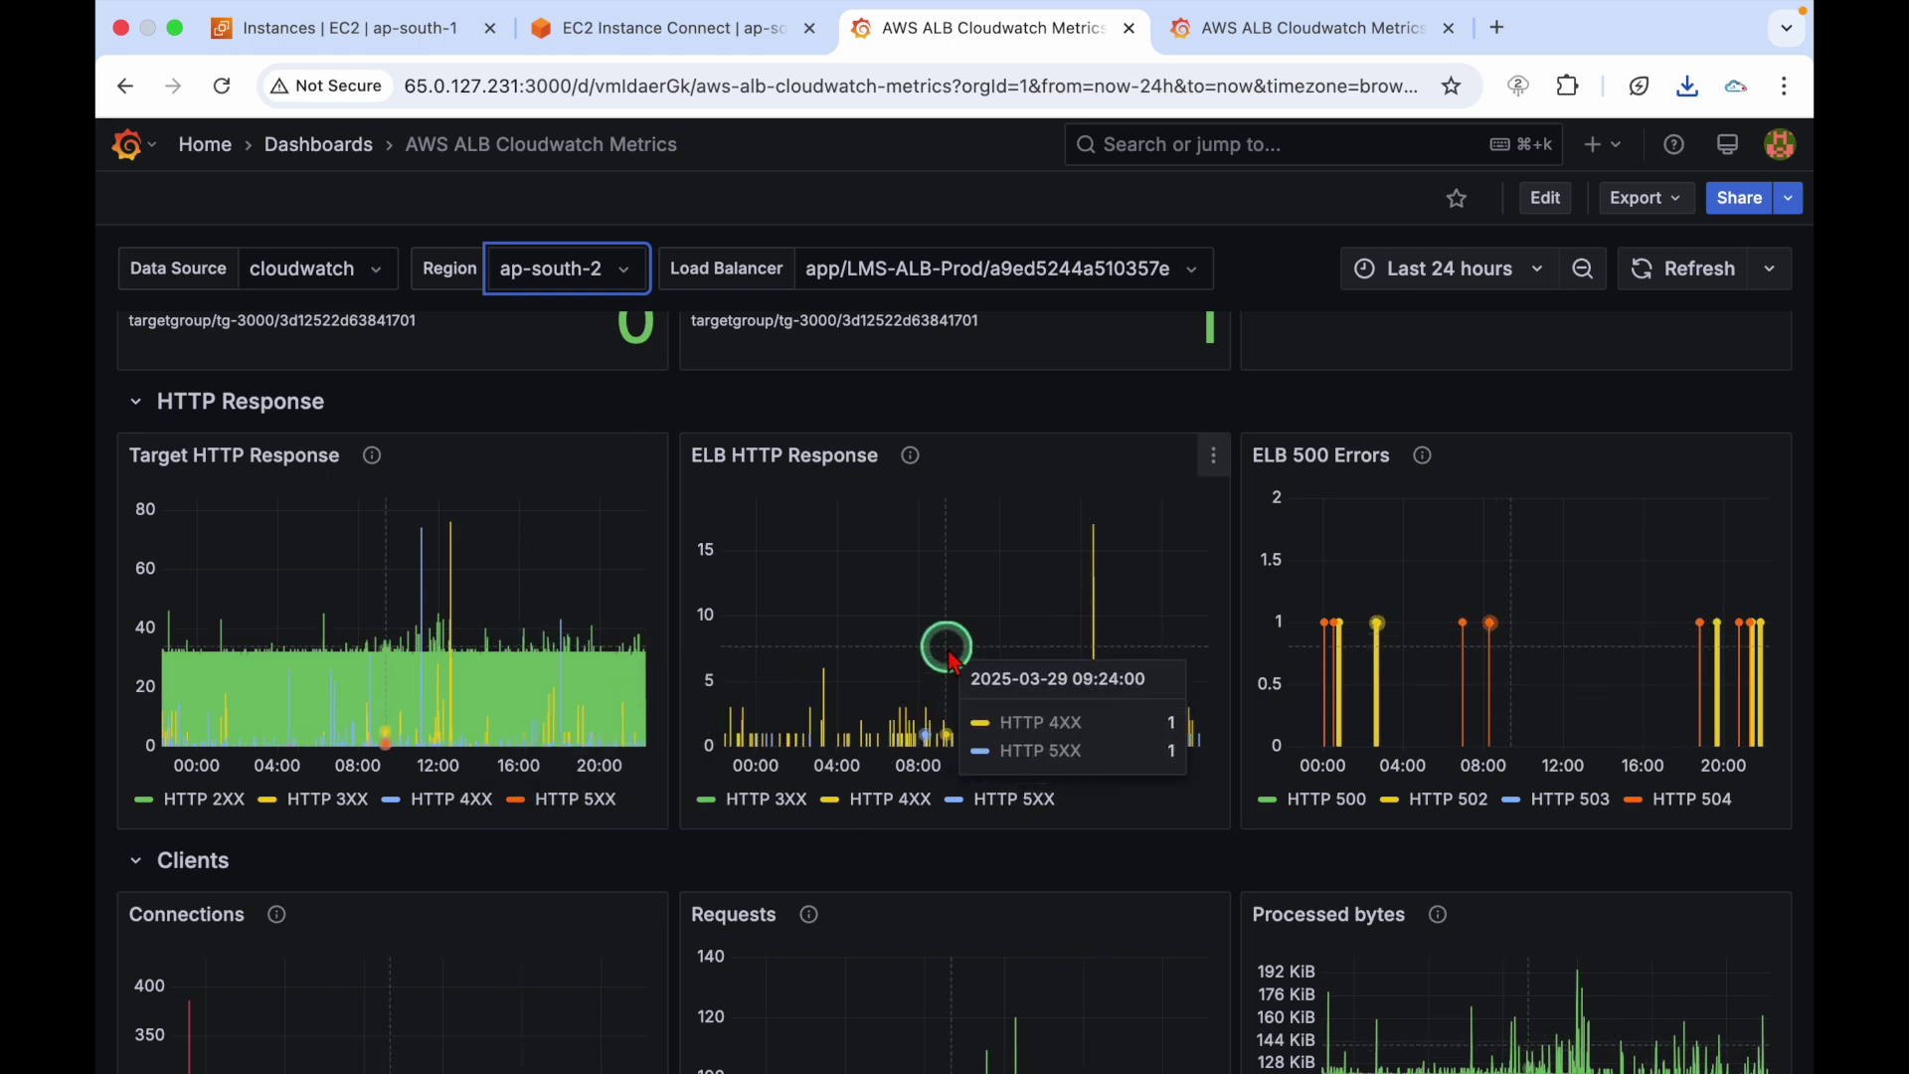
{"action": "scroll", "coordinate": [944, 651], "scroll_direction": "down", "scroll_amount": 6}
{"action": "scroll", "coordinate": [946, 651], "scroll_direction": "down", "scroll_amount": 1}
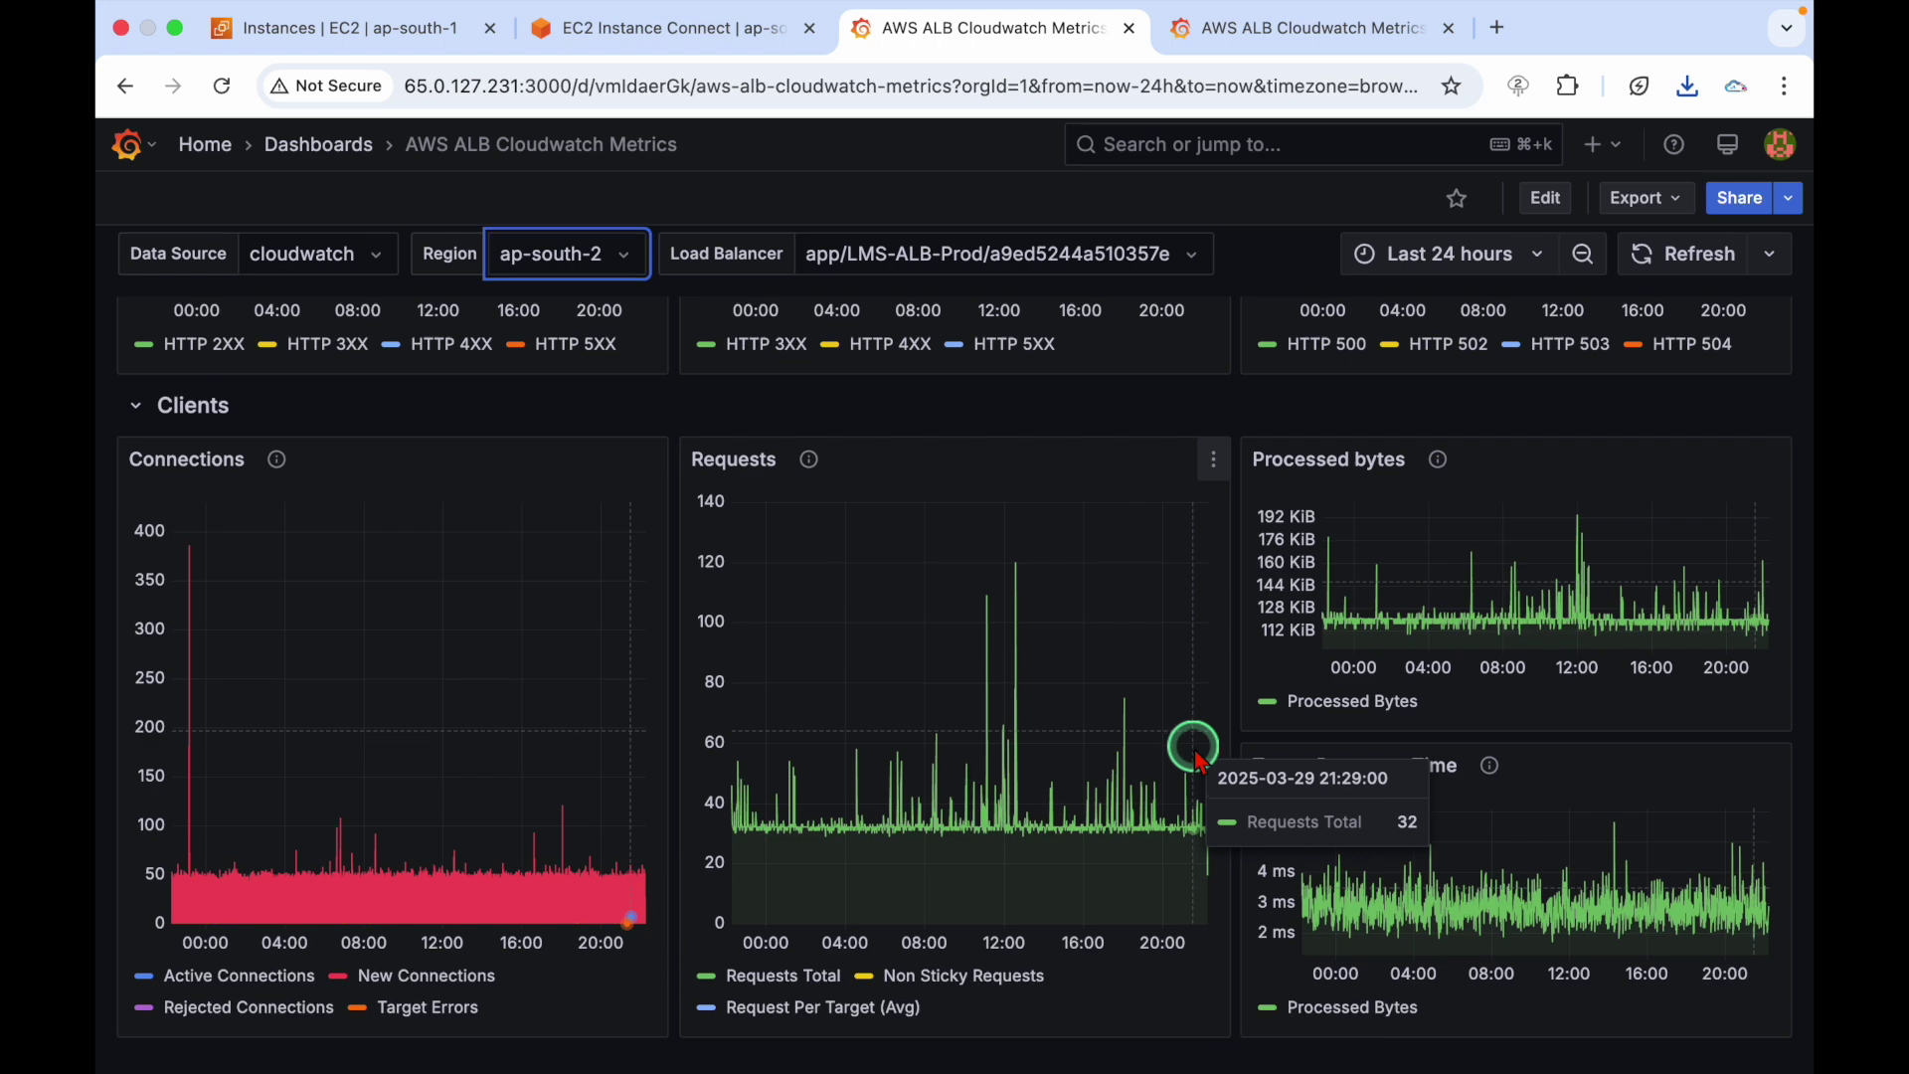
{"action": "scroll", "coordinate": [1193, 740], "scroll_direction": "up", "scroll_amount": 10}
{"action": "scroll", "coordinate": [1143, 696], "scroll_direction": "down", "scroll_amount": 1}
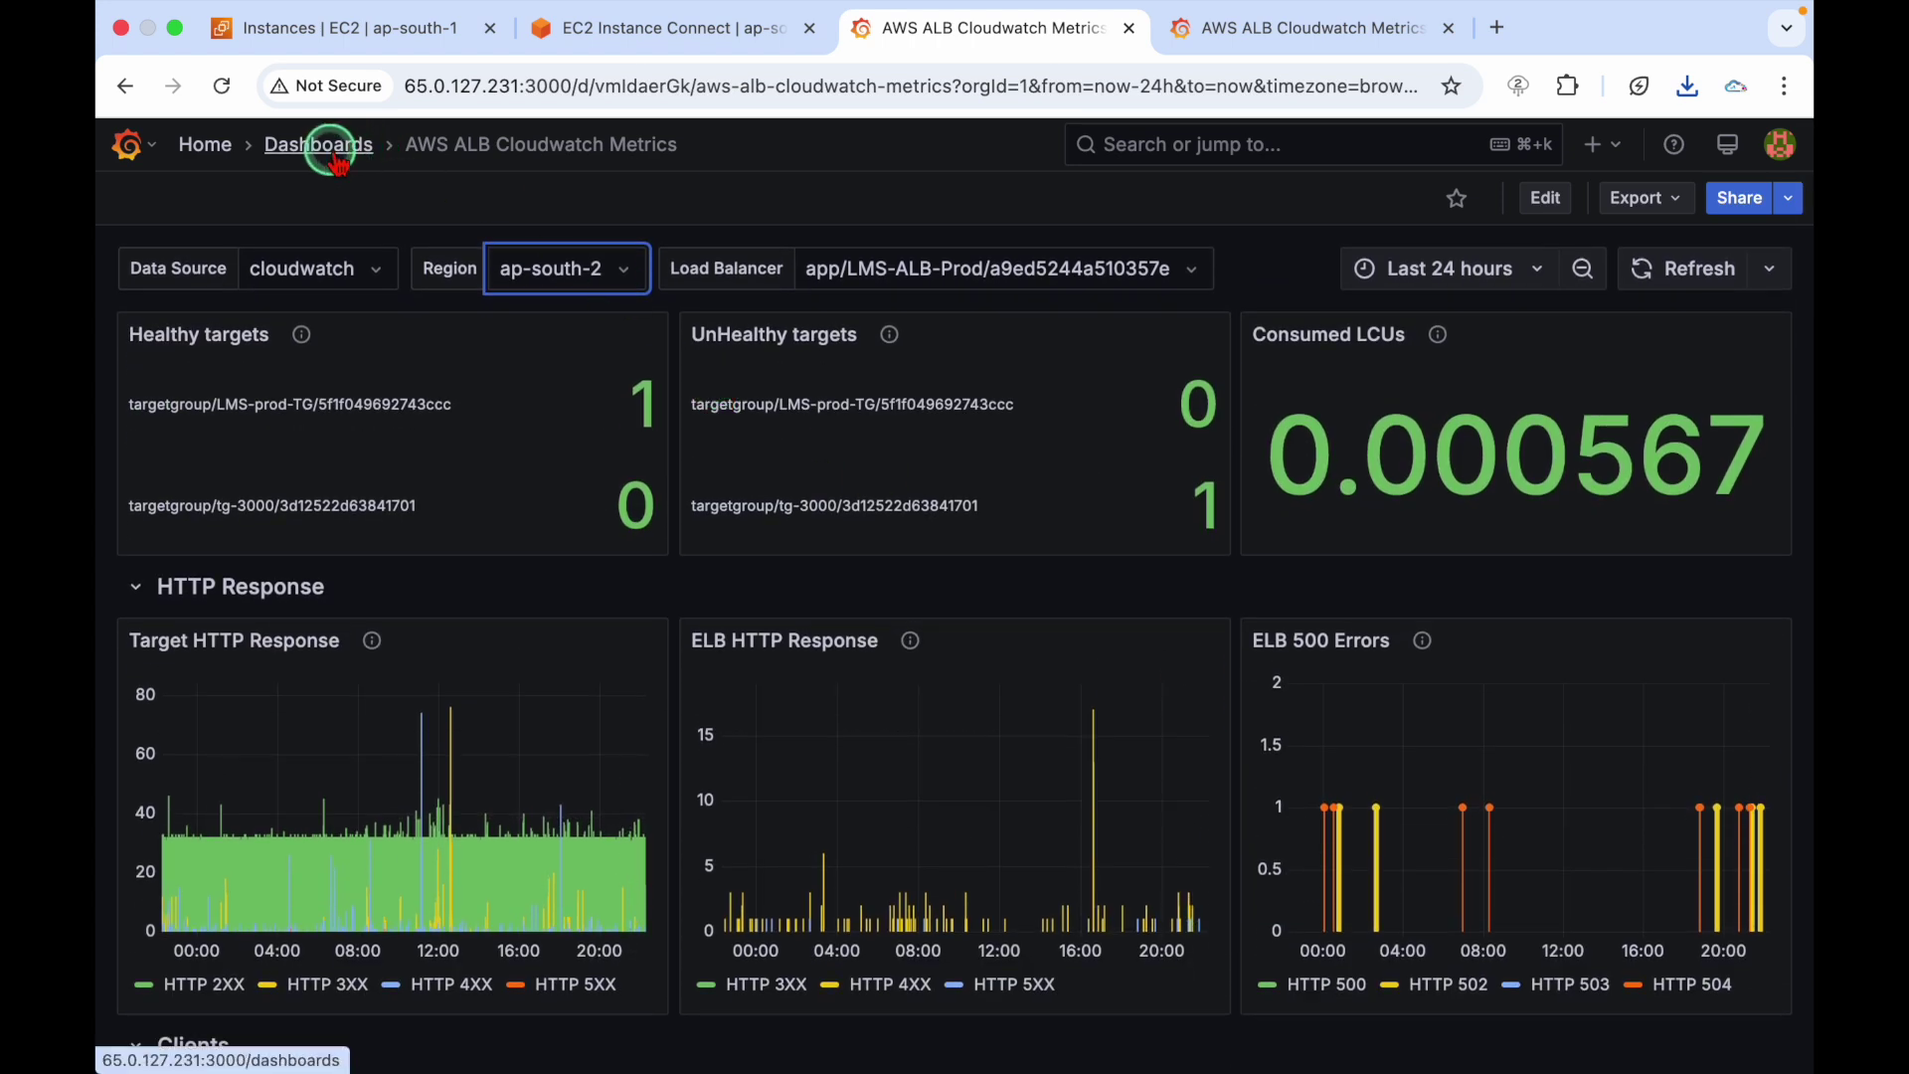
{"action": "left_click", "coordinate": [303, 144]}
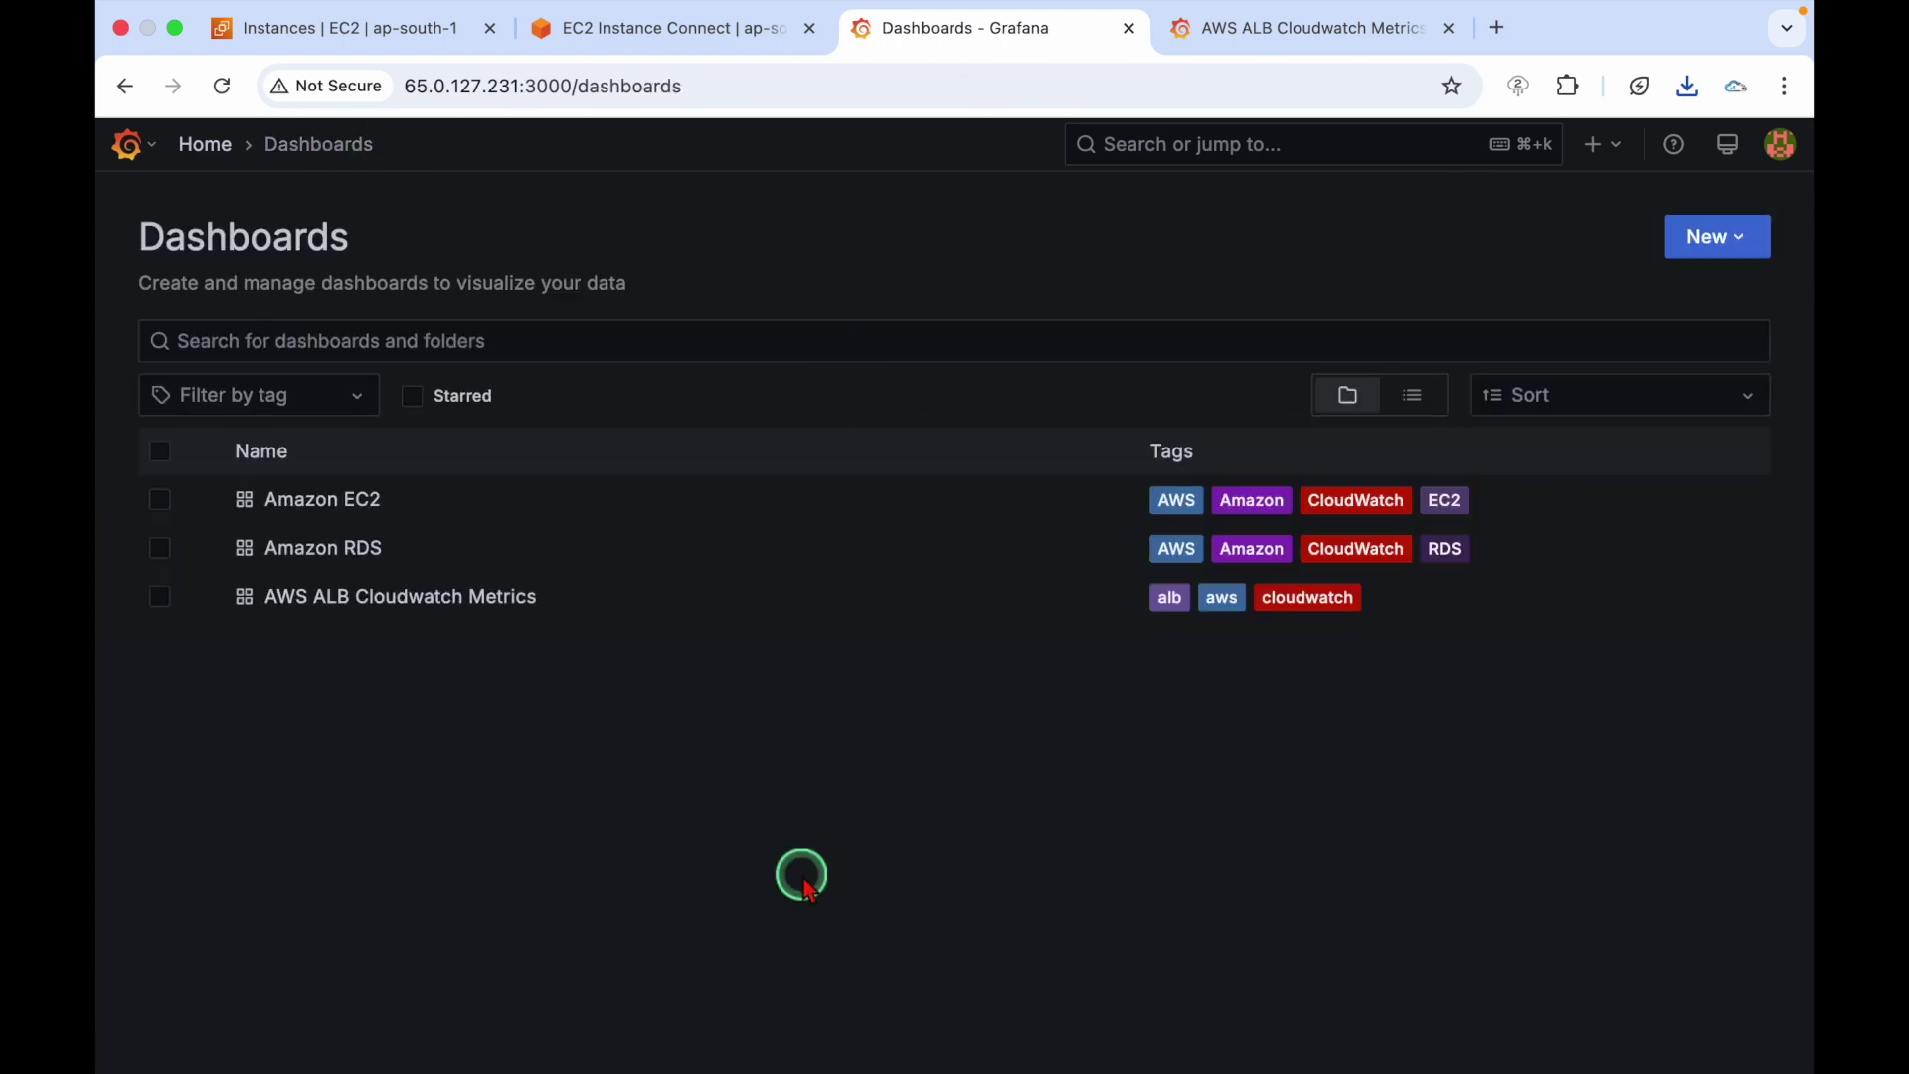